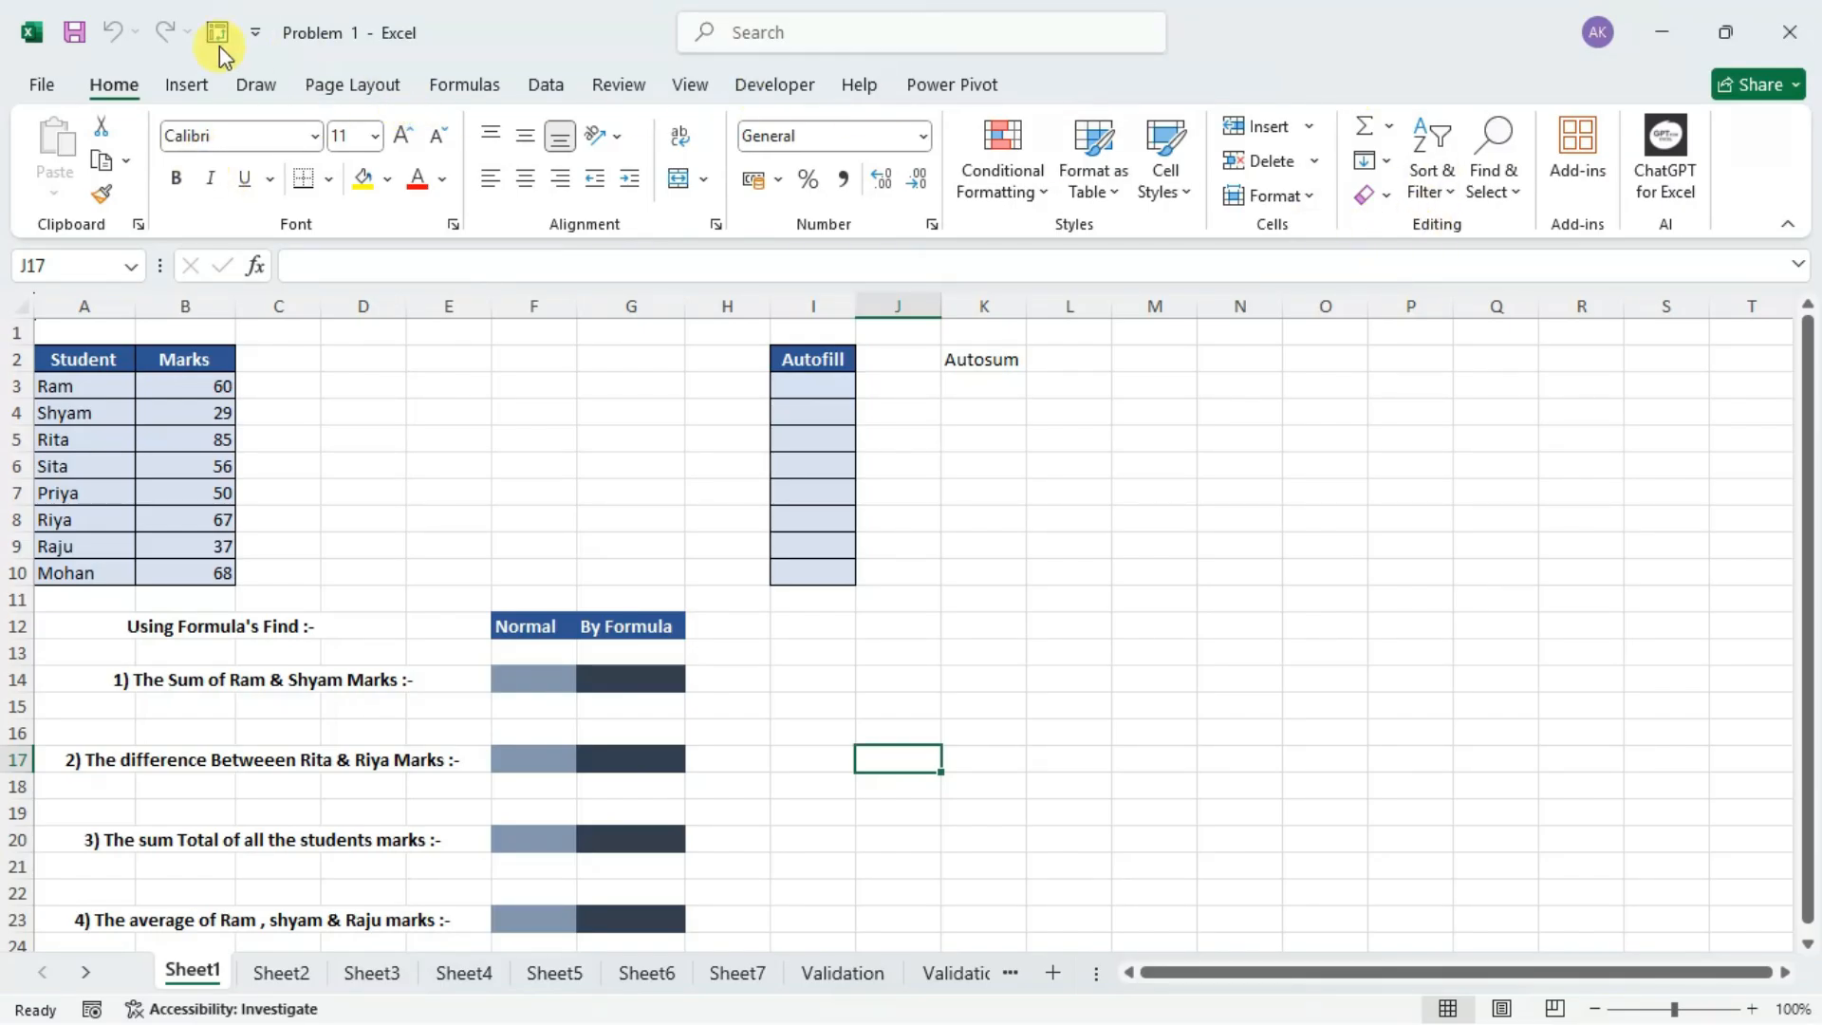
Restore the workbook to a floating window, launch Word and create a blank document in a floating window beside it.
double_click(384, 34)
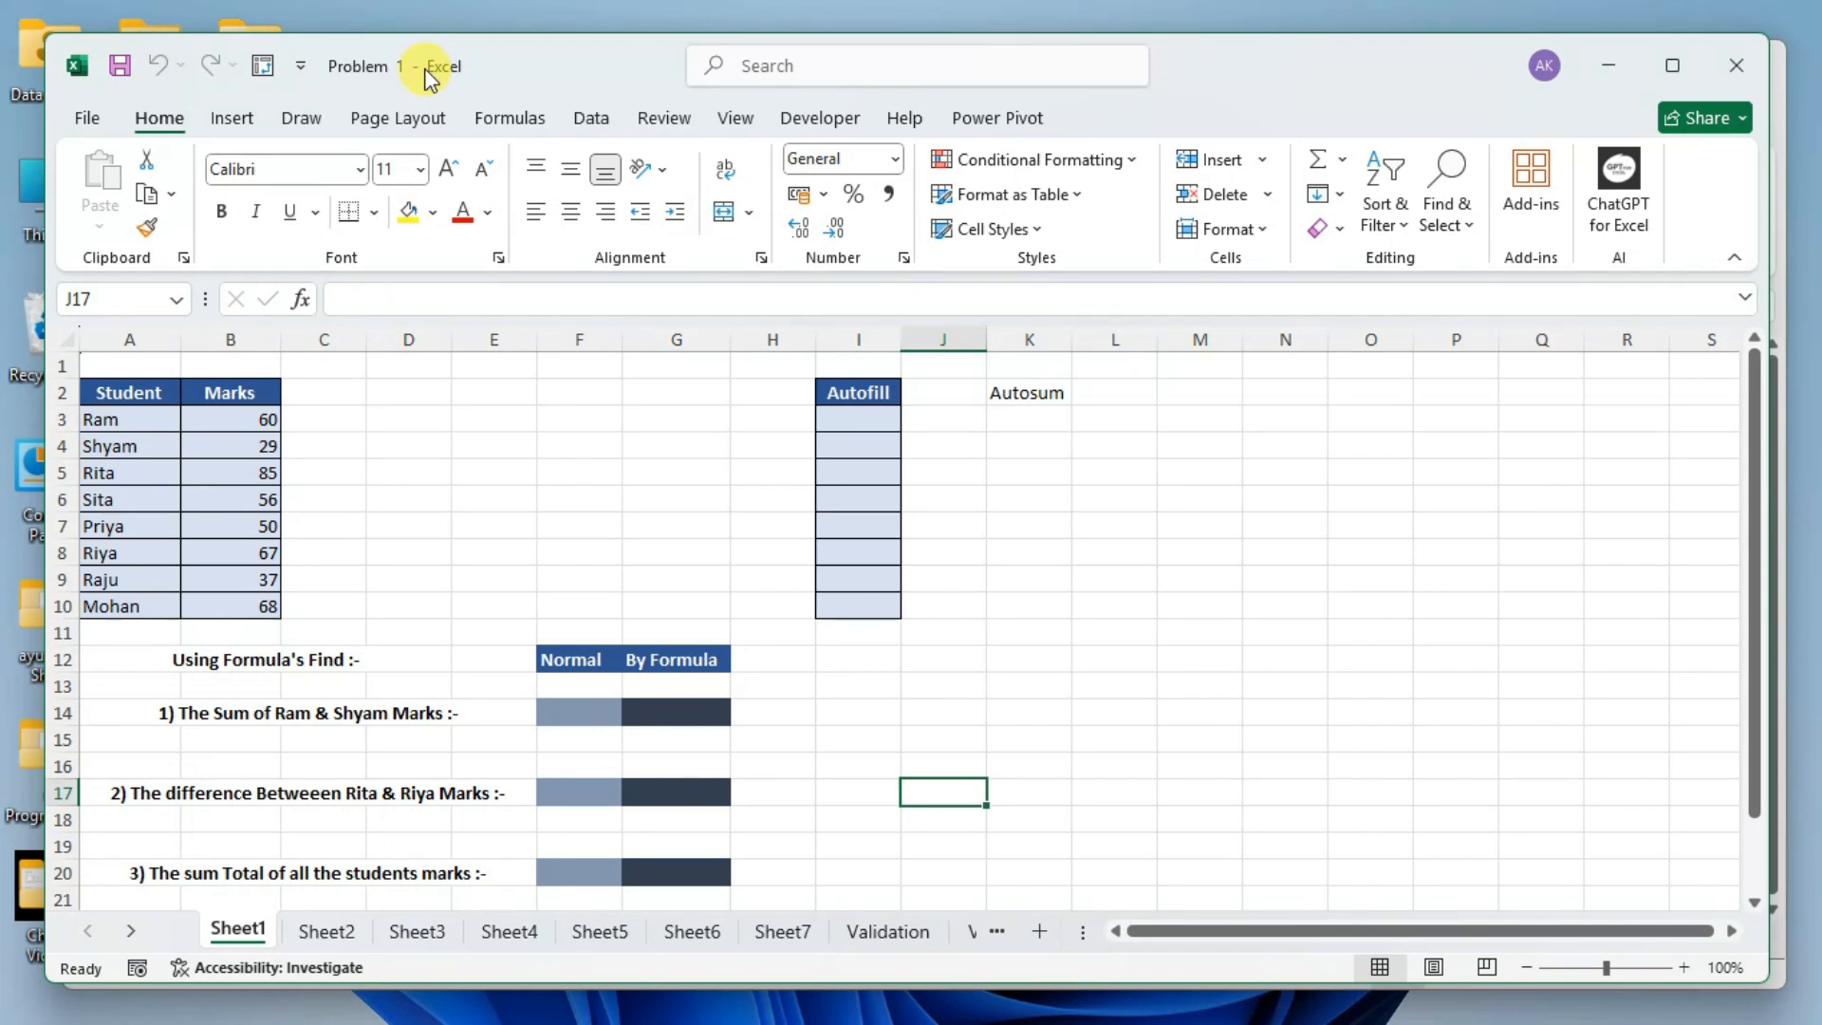
key(super+r)
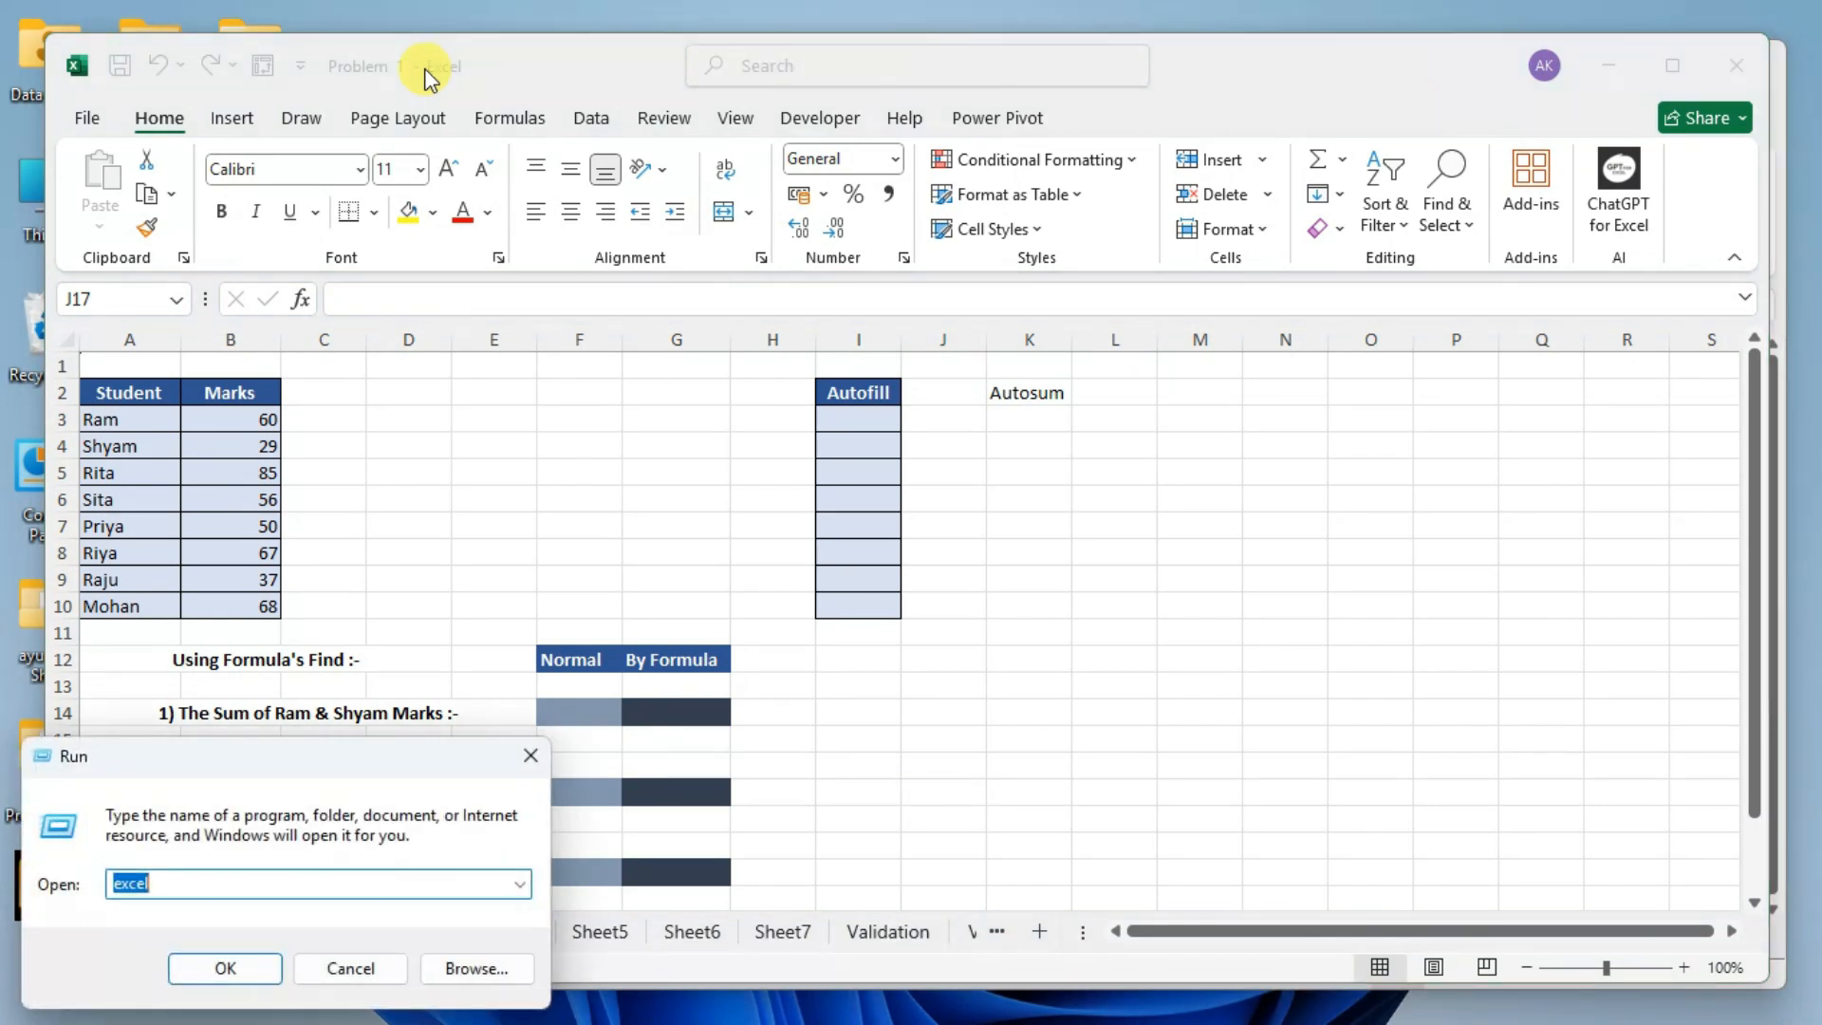
text(wi)
key(Down)
key(Return)
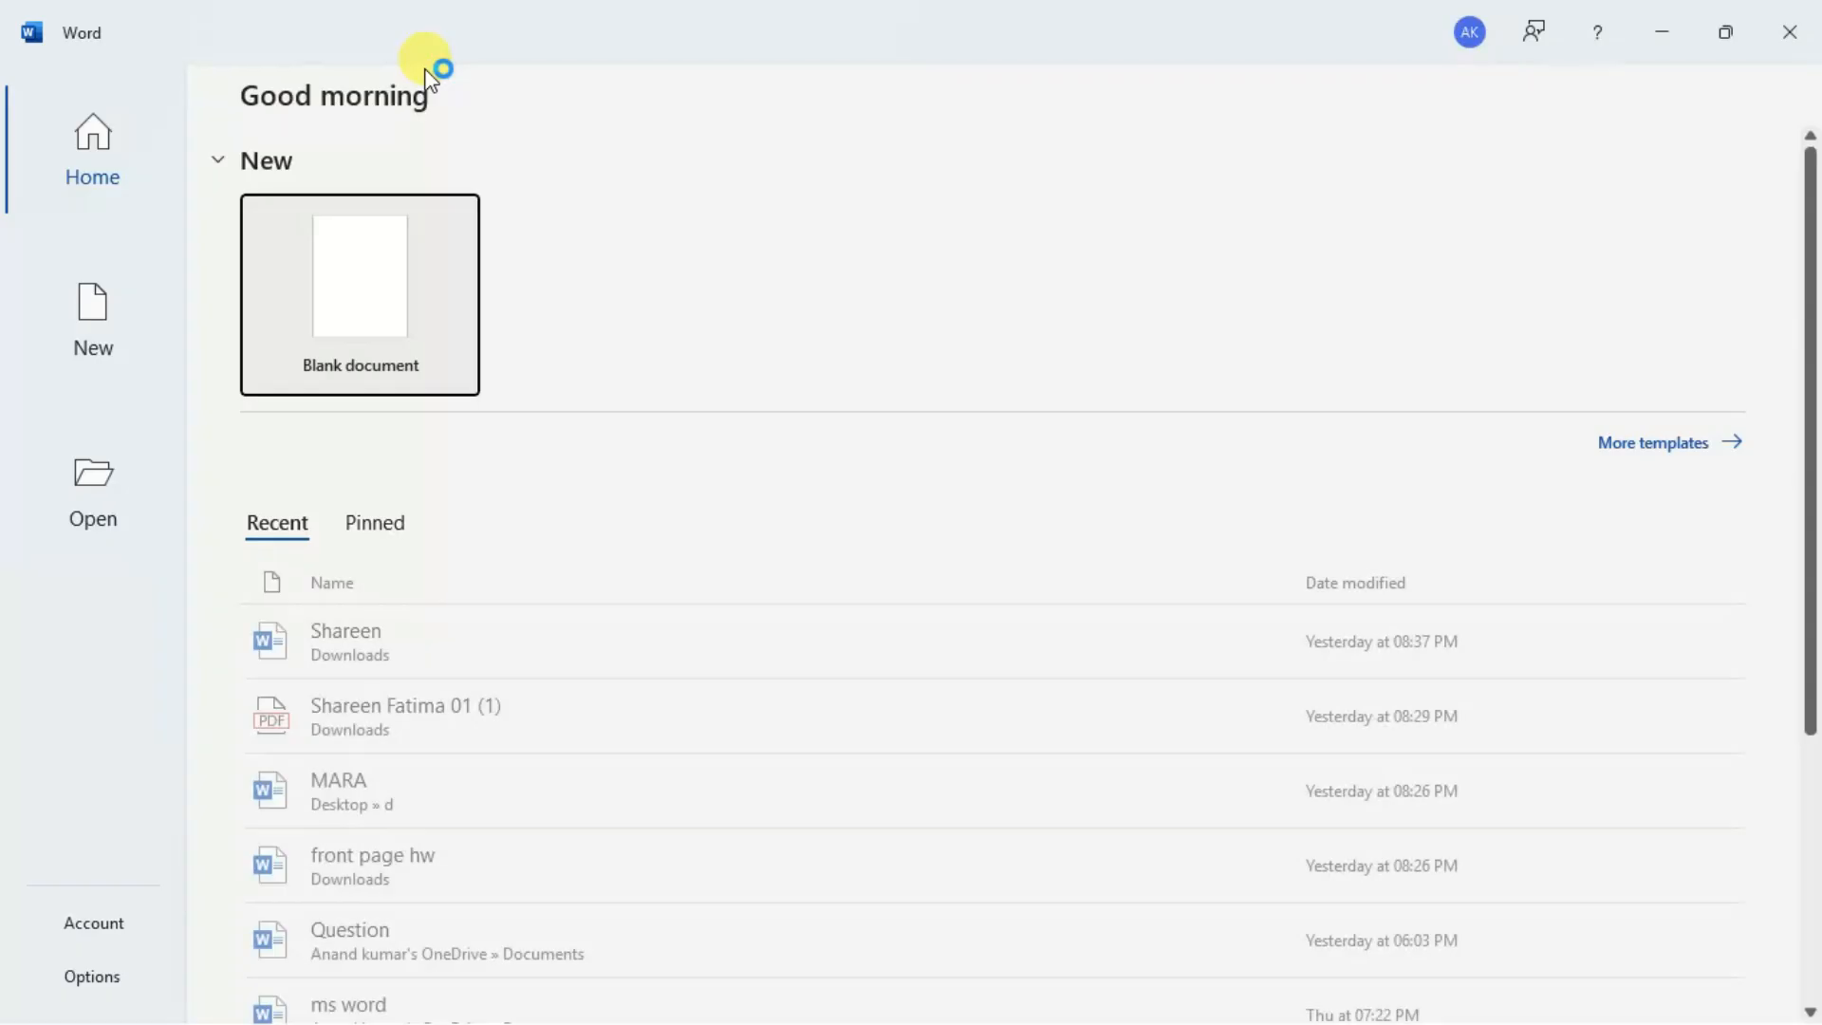
click(376, 250)
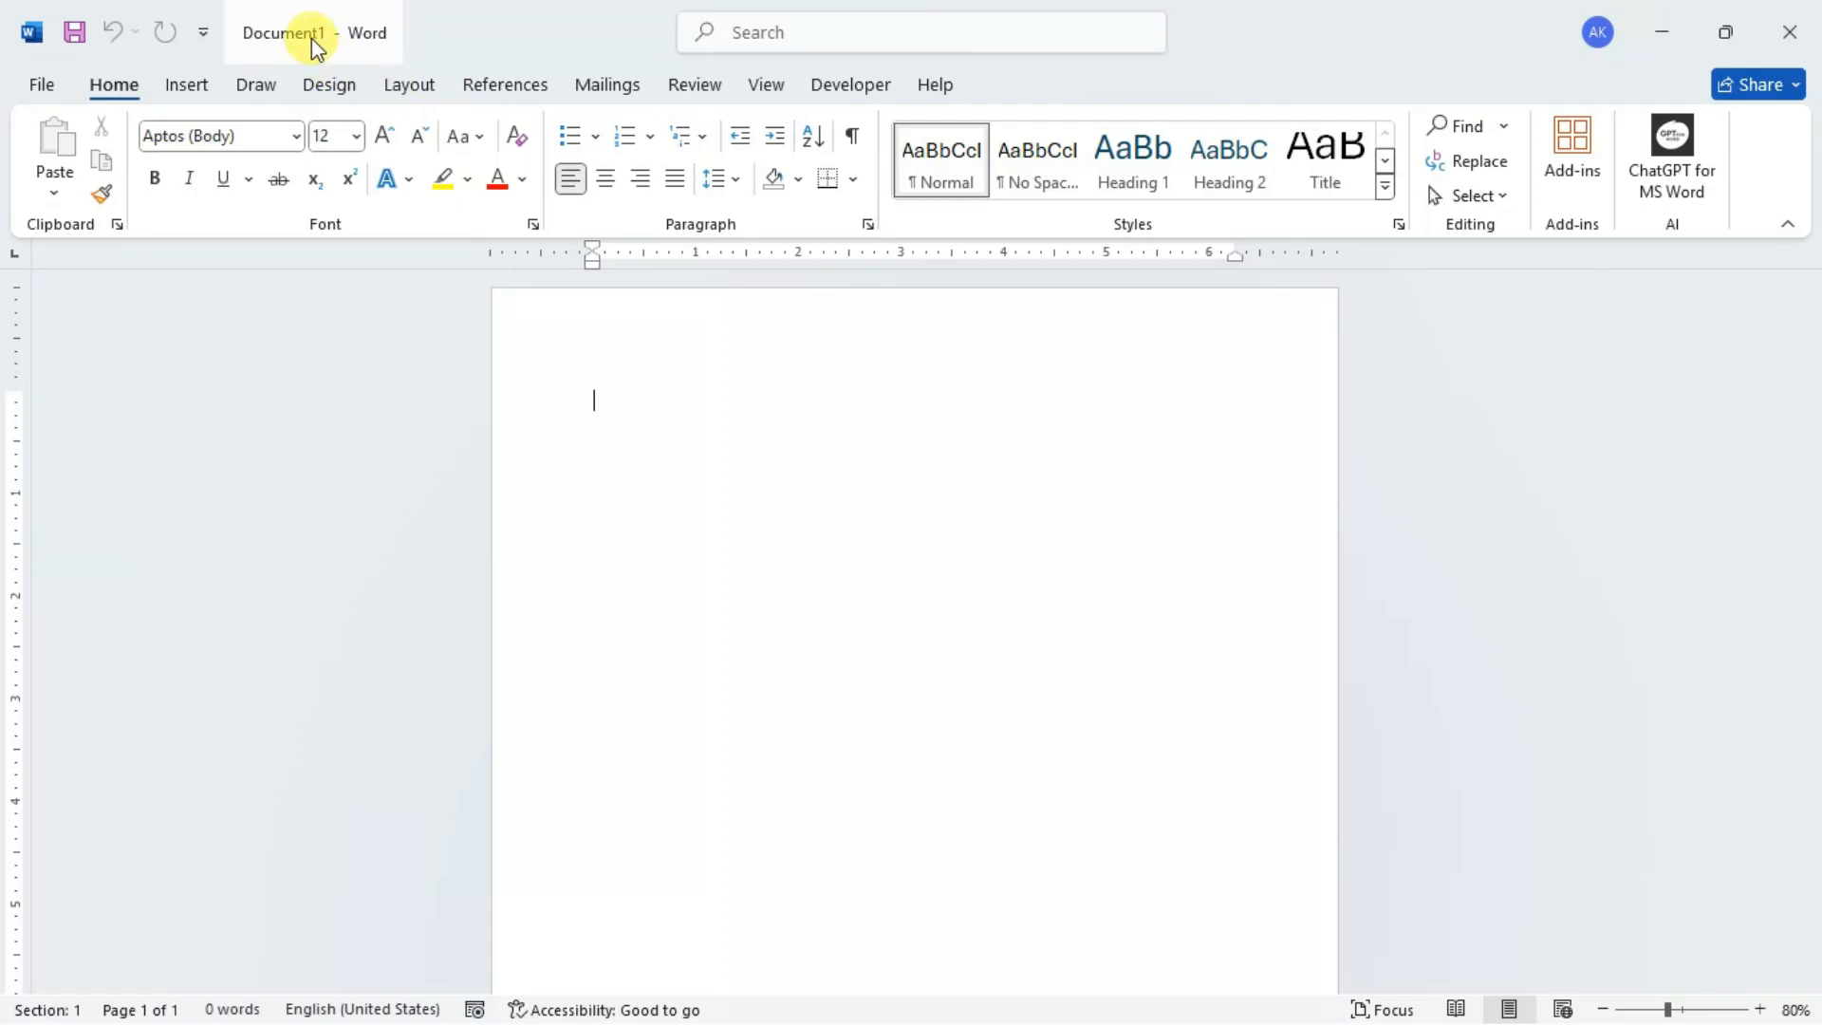
drag(656, 43, 794, 183)
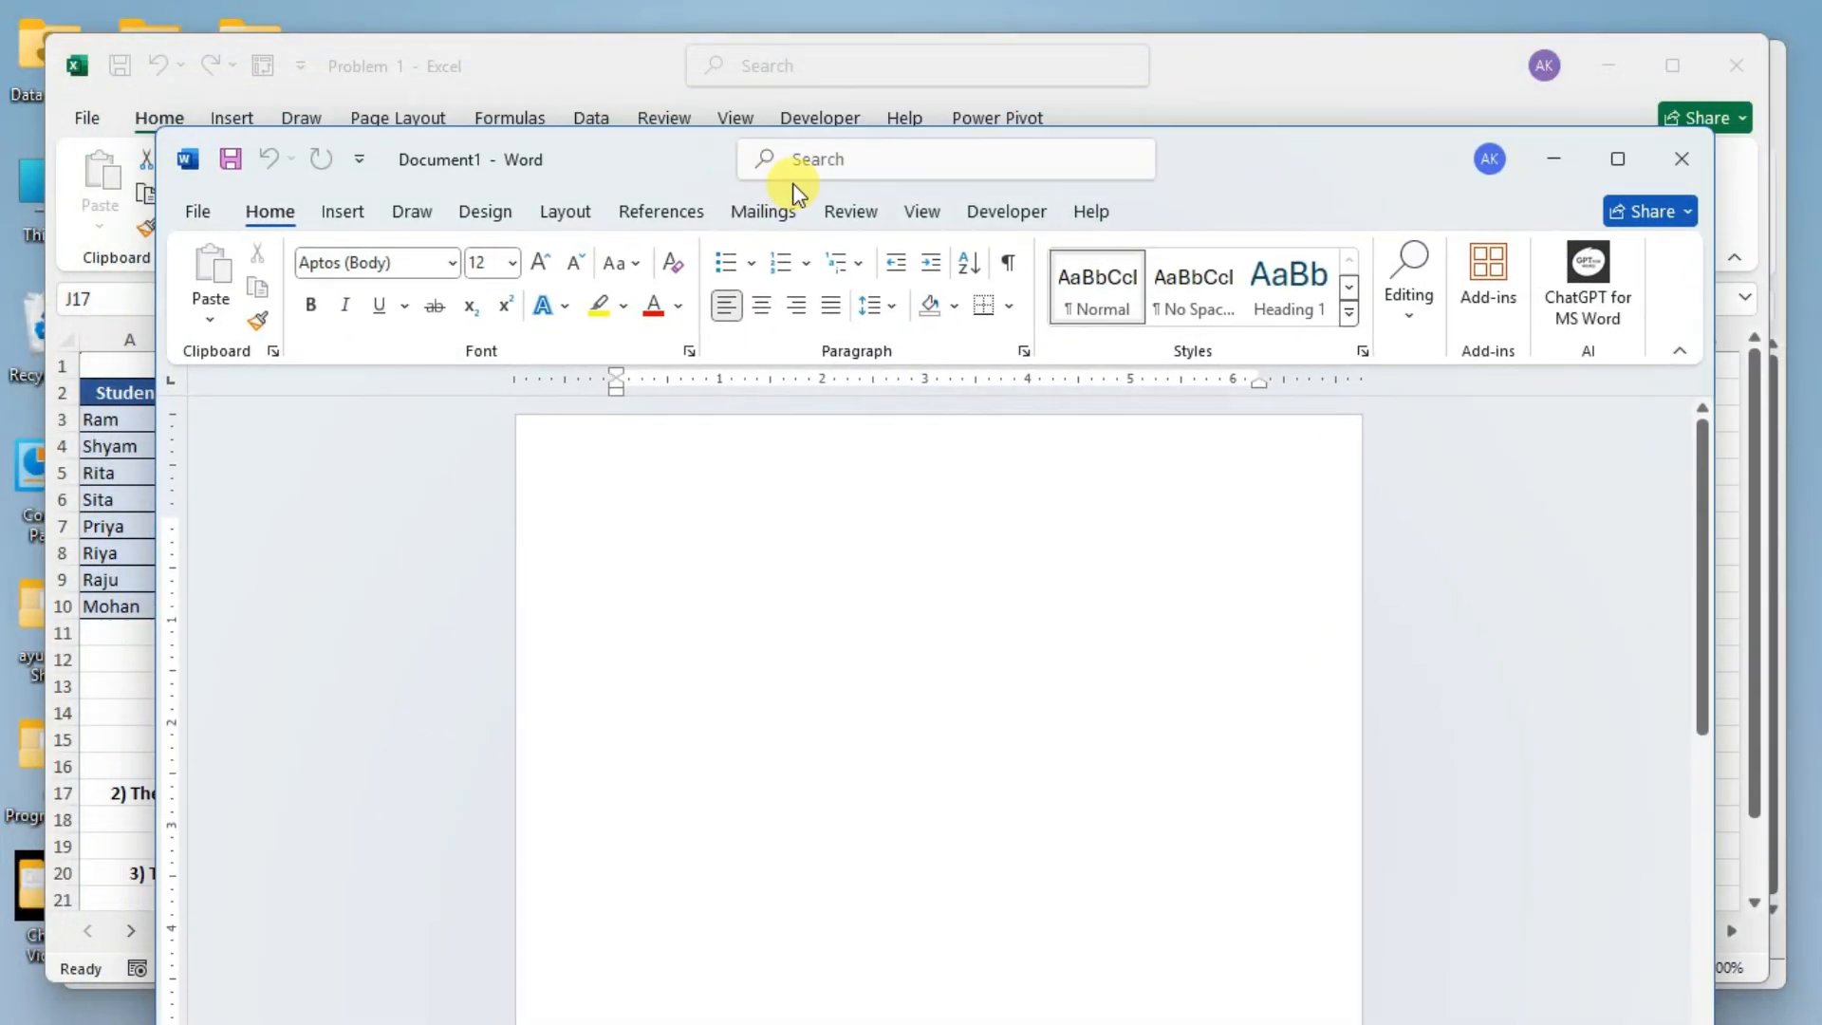
Switch back to the Problem 1 workbook in Excel and create a new blank workbook.
click(468, 85)
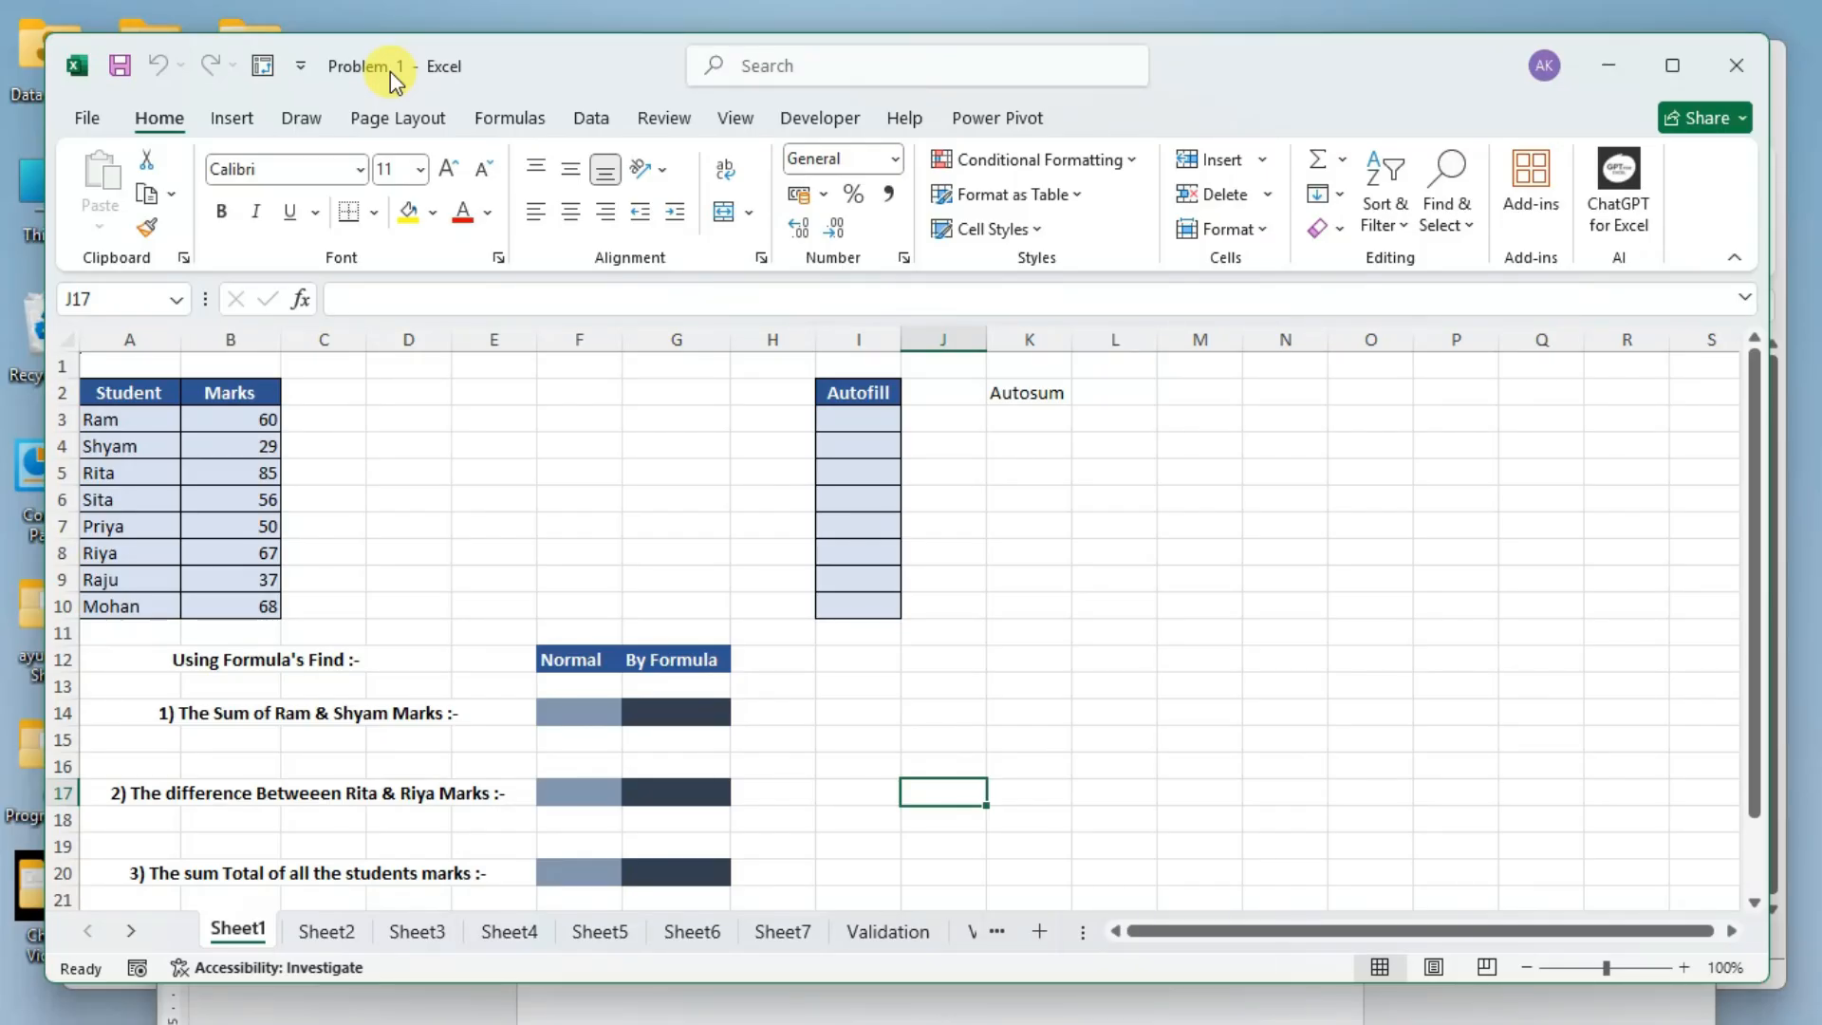
click(84, 115)
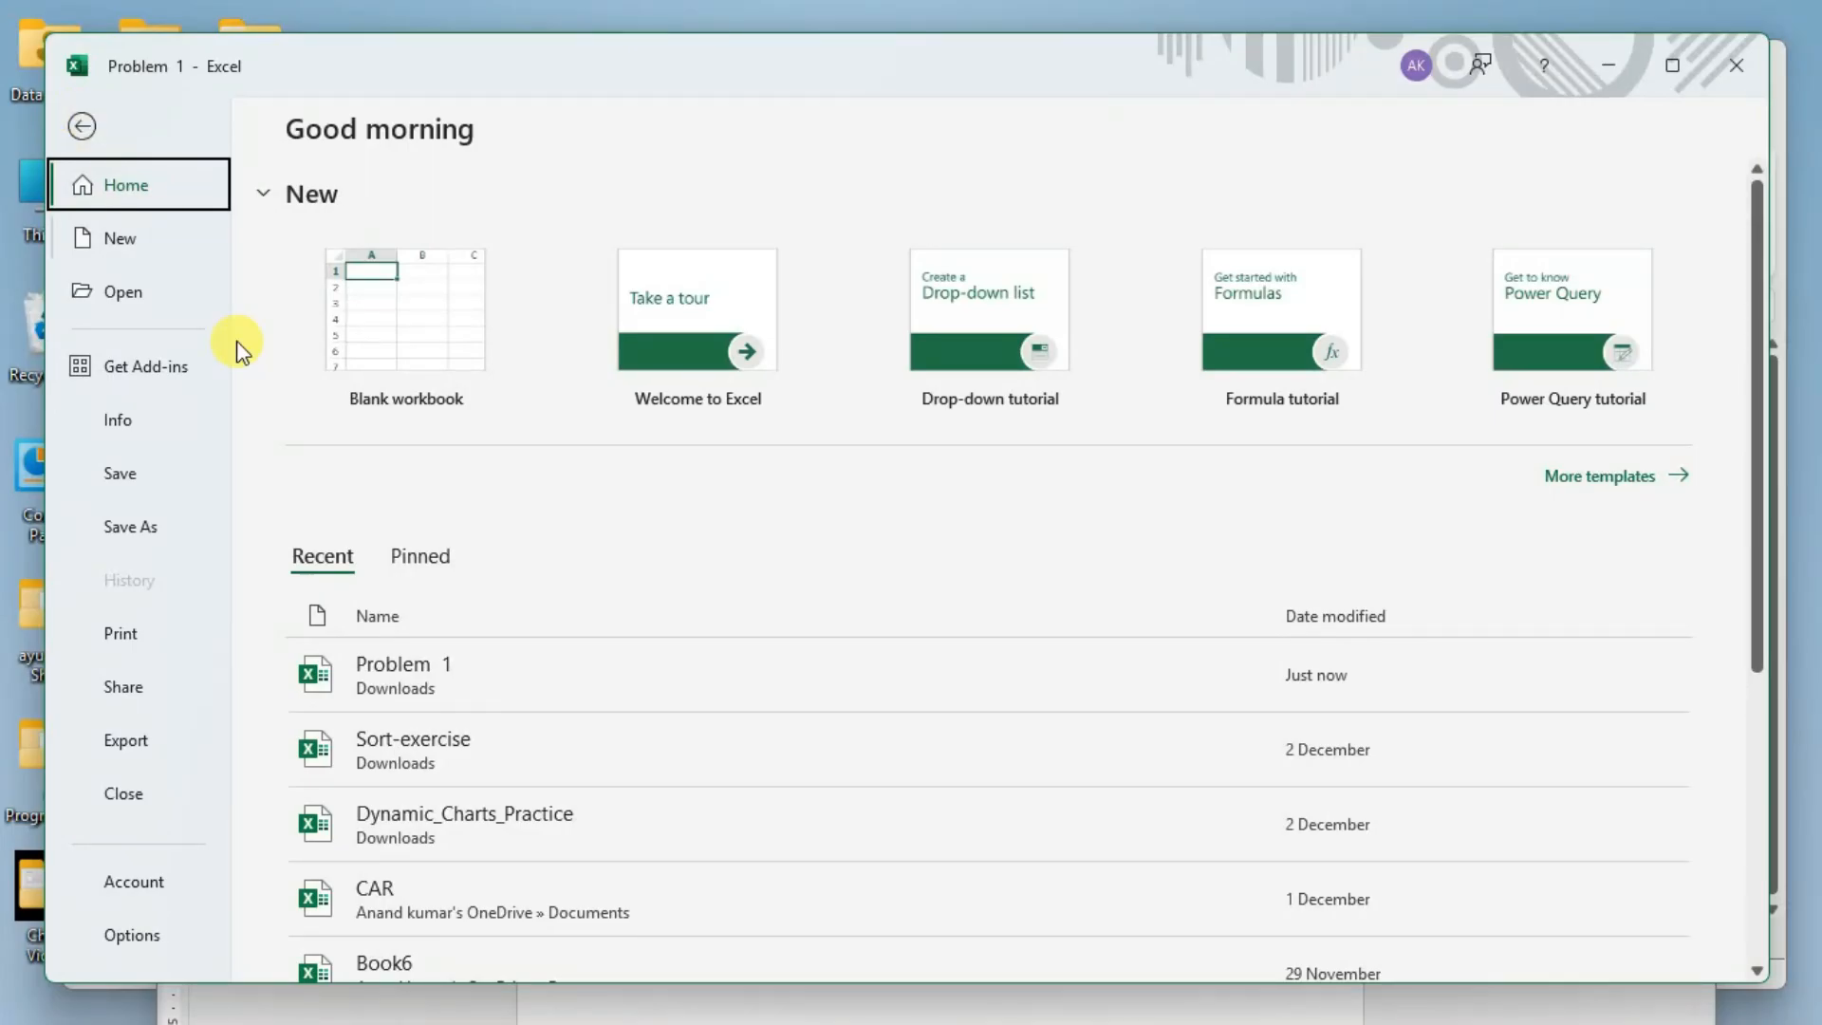
click(380, 297)
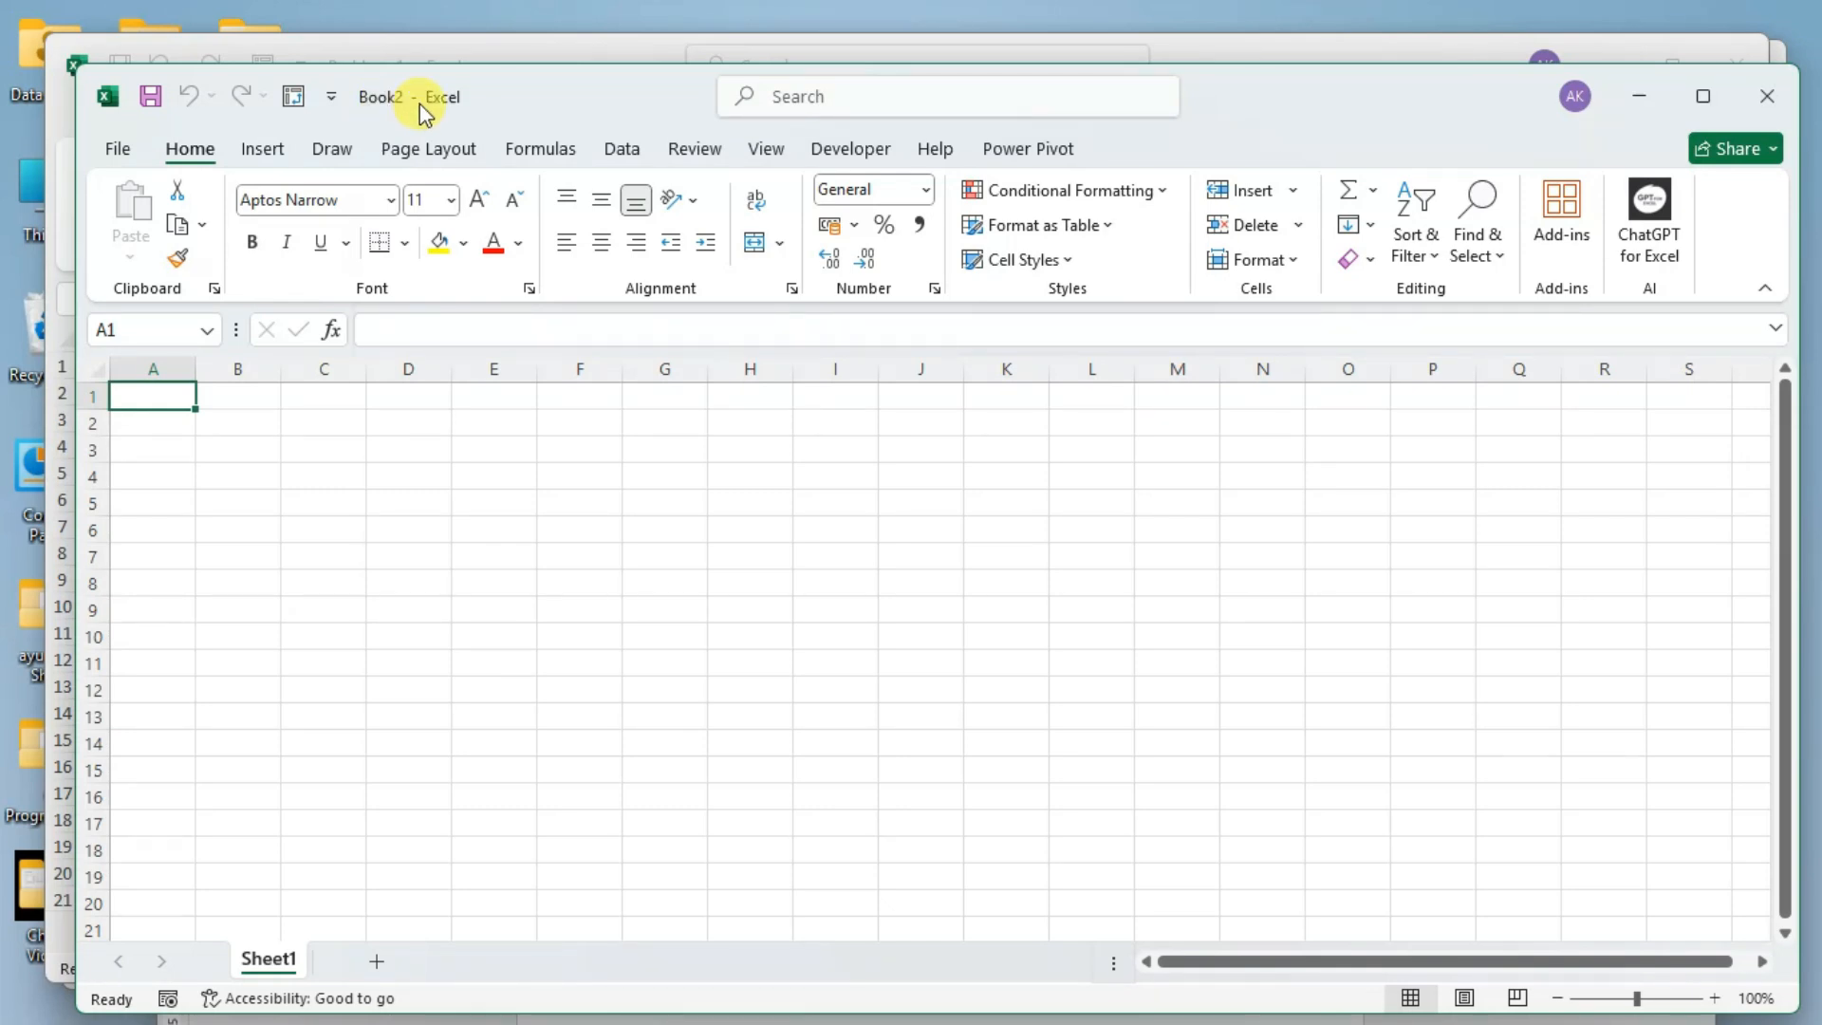
Move the overlapping Excel windows apart and close the blank workbooks Book1 and Book2.
drag(480, 57, 499, 174)
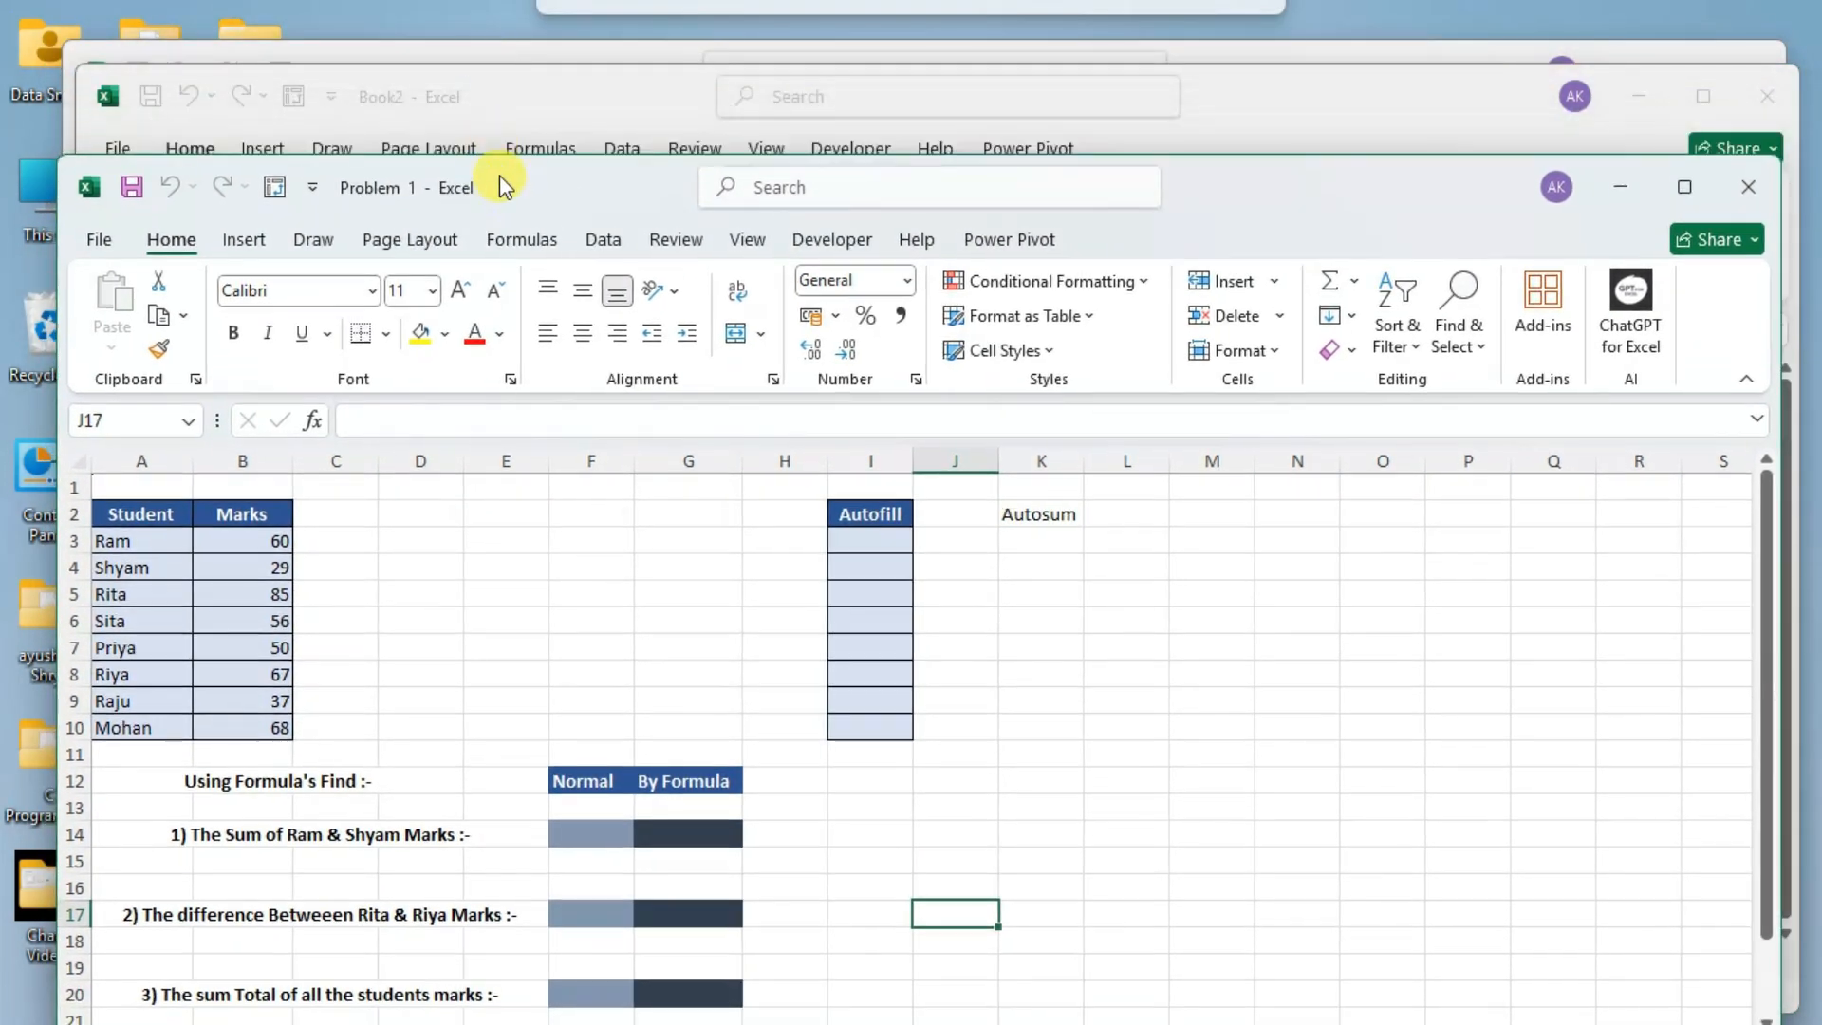
drag(481, 48, 500, 179)
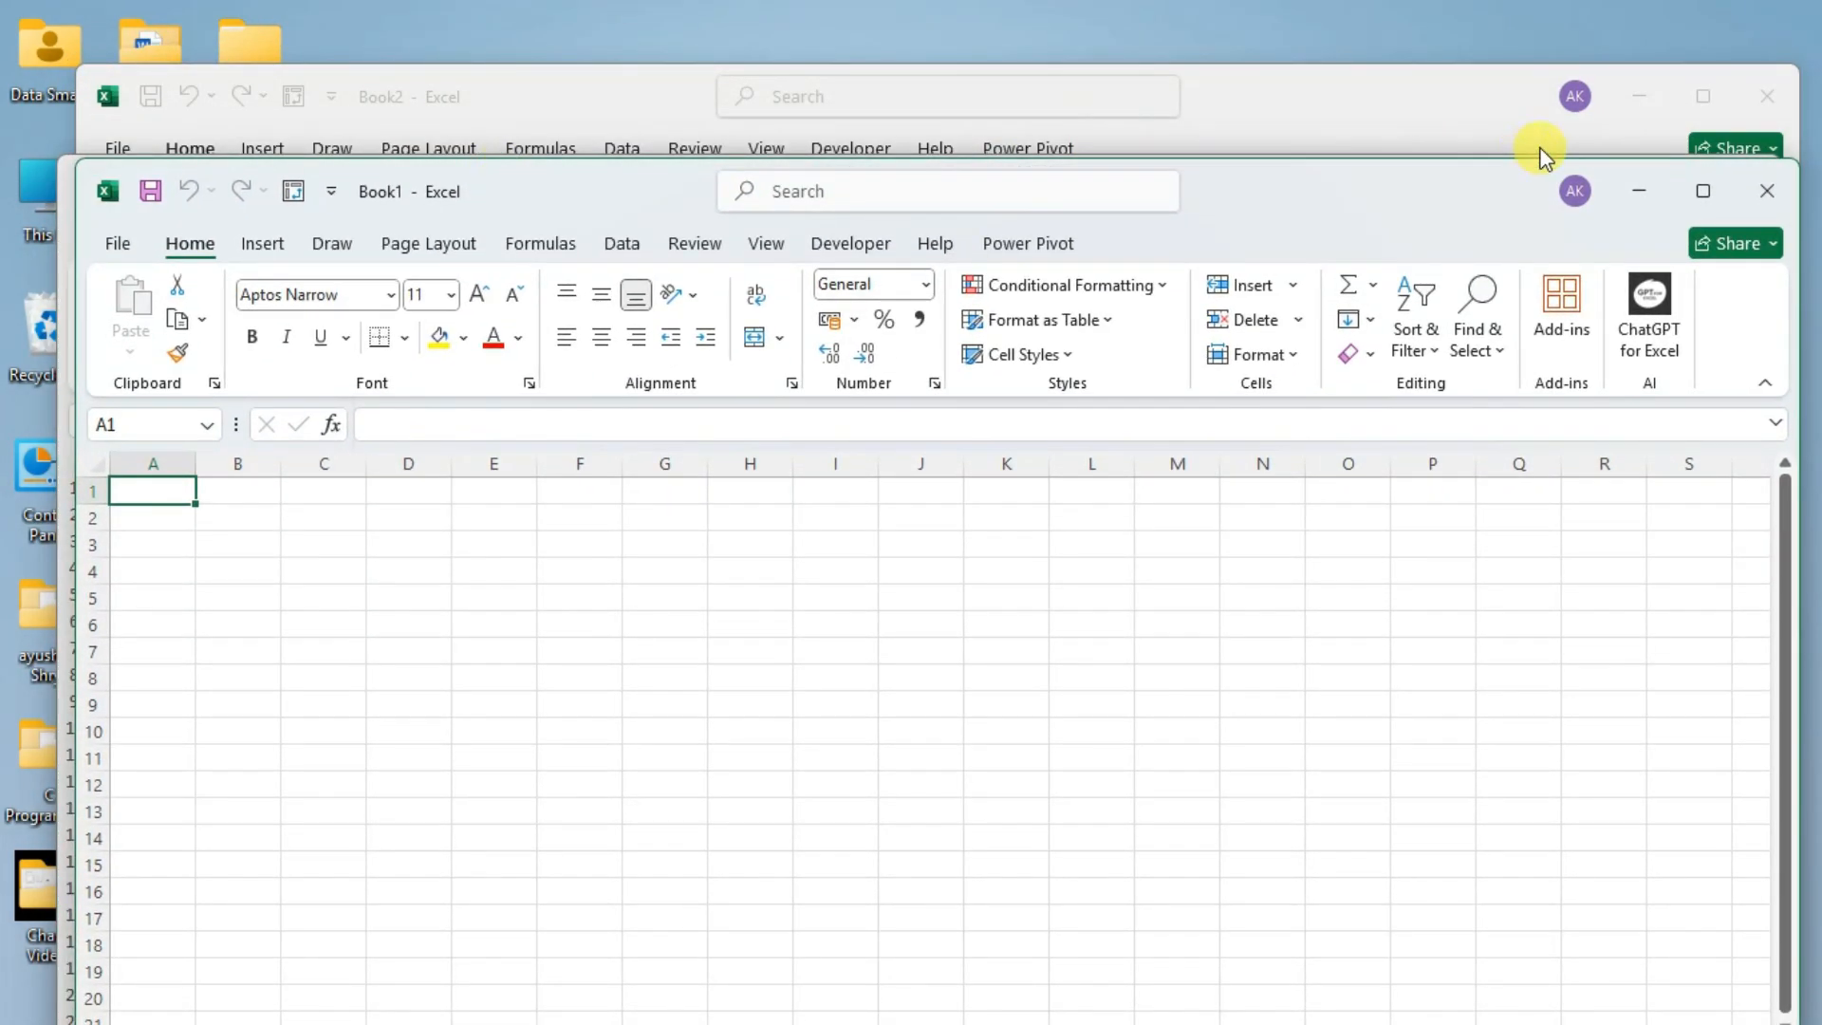
click(1793, 194)
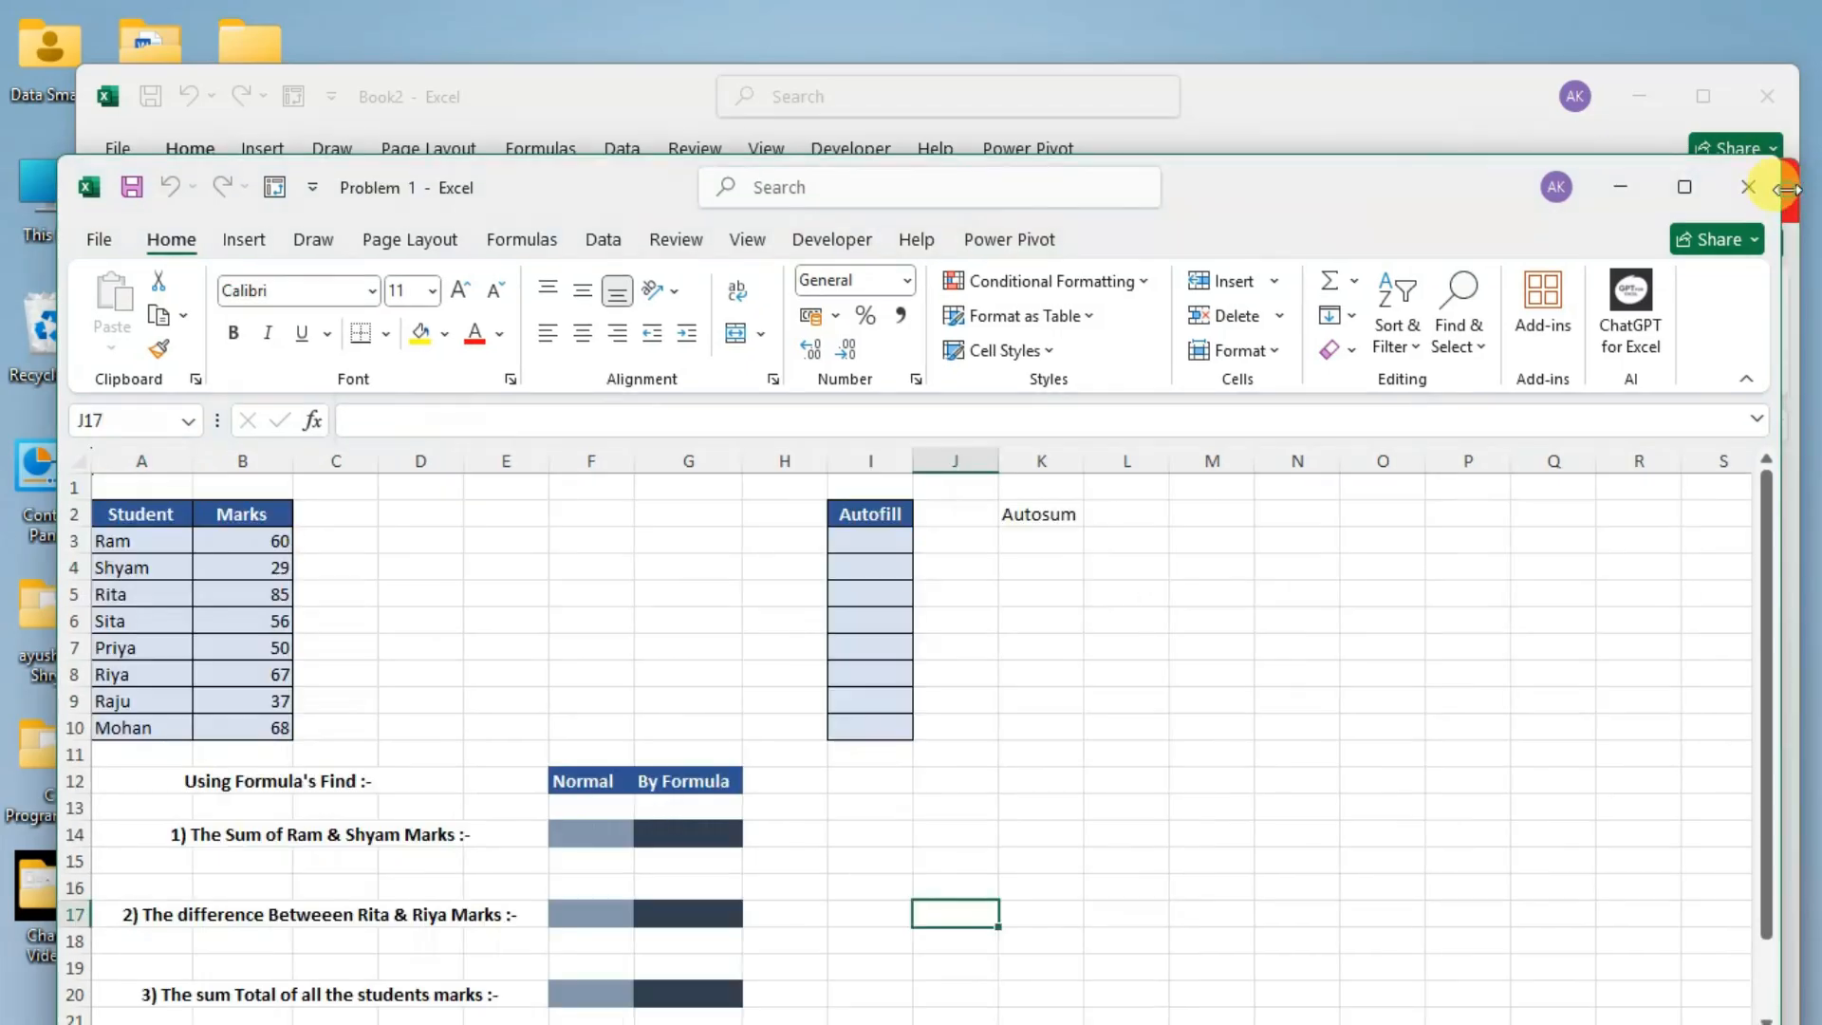
click(1756, 99)
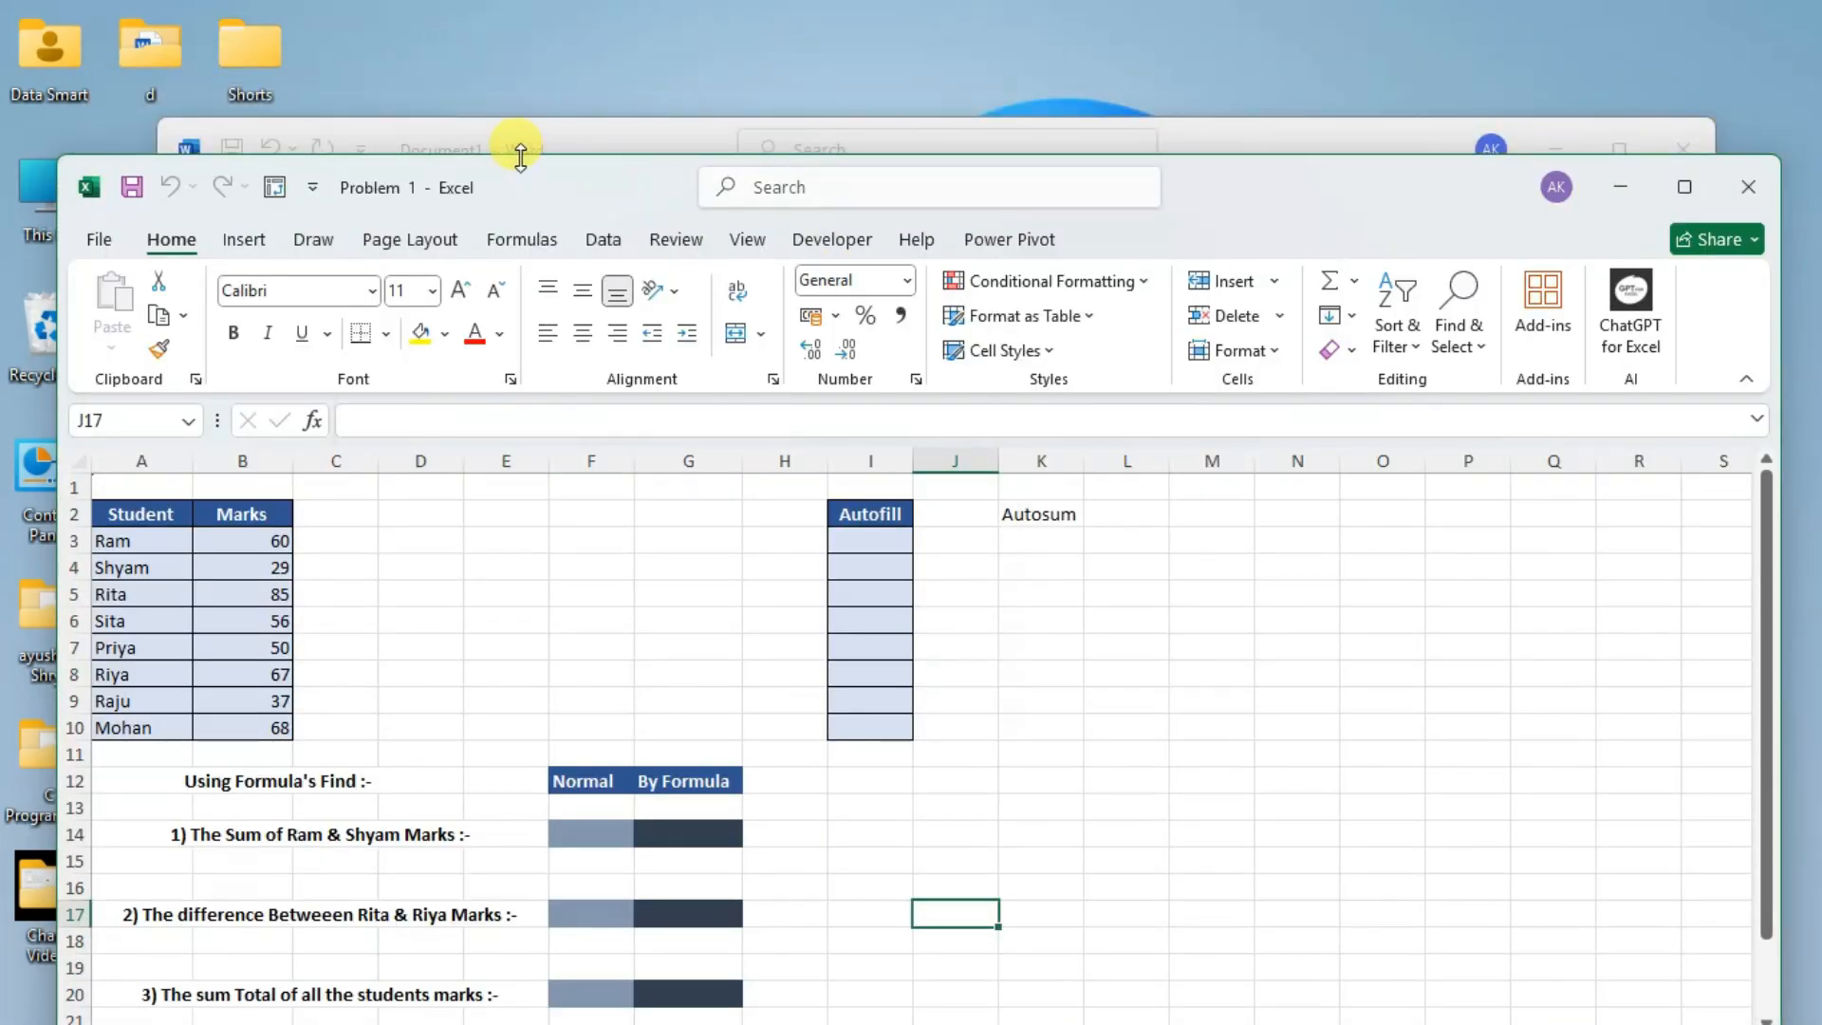
Bring up the save options for the blank Word document, cancel them and put the Word window away.
key(ctrl+s)
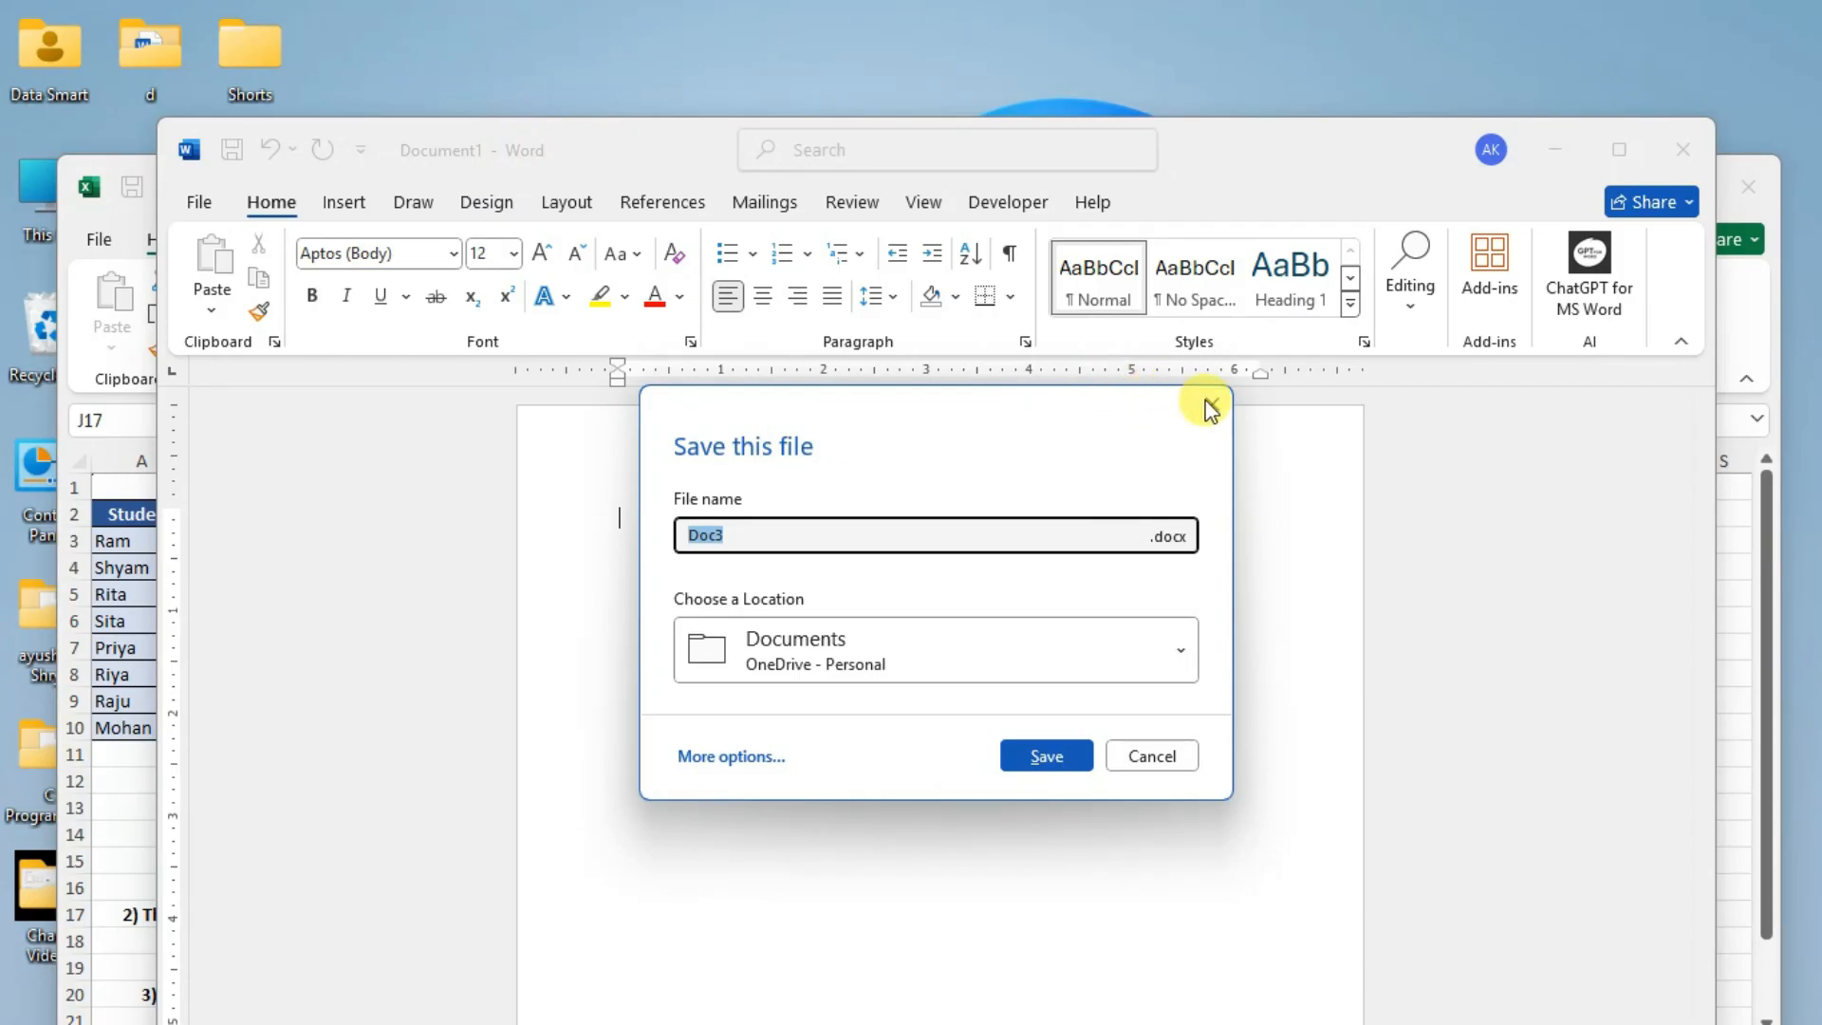
click(1204, 403)
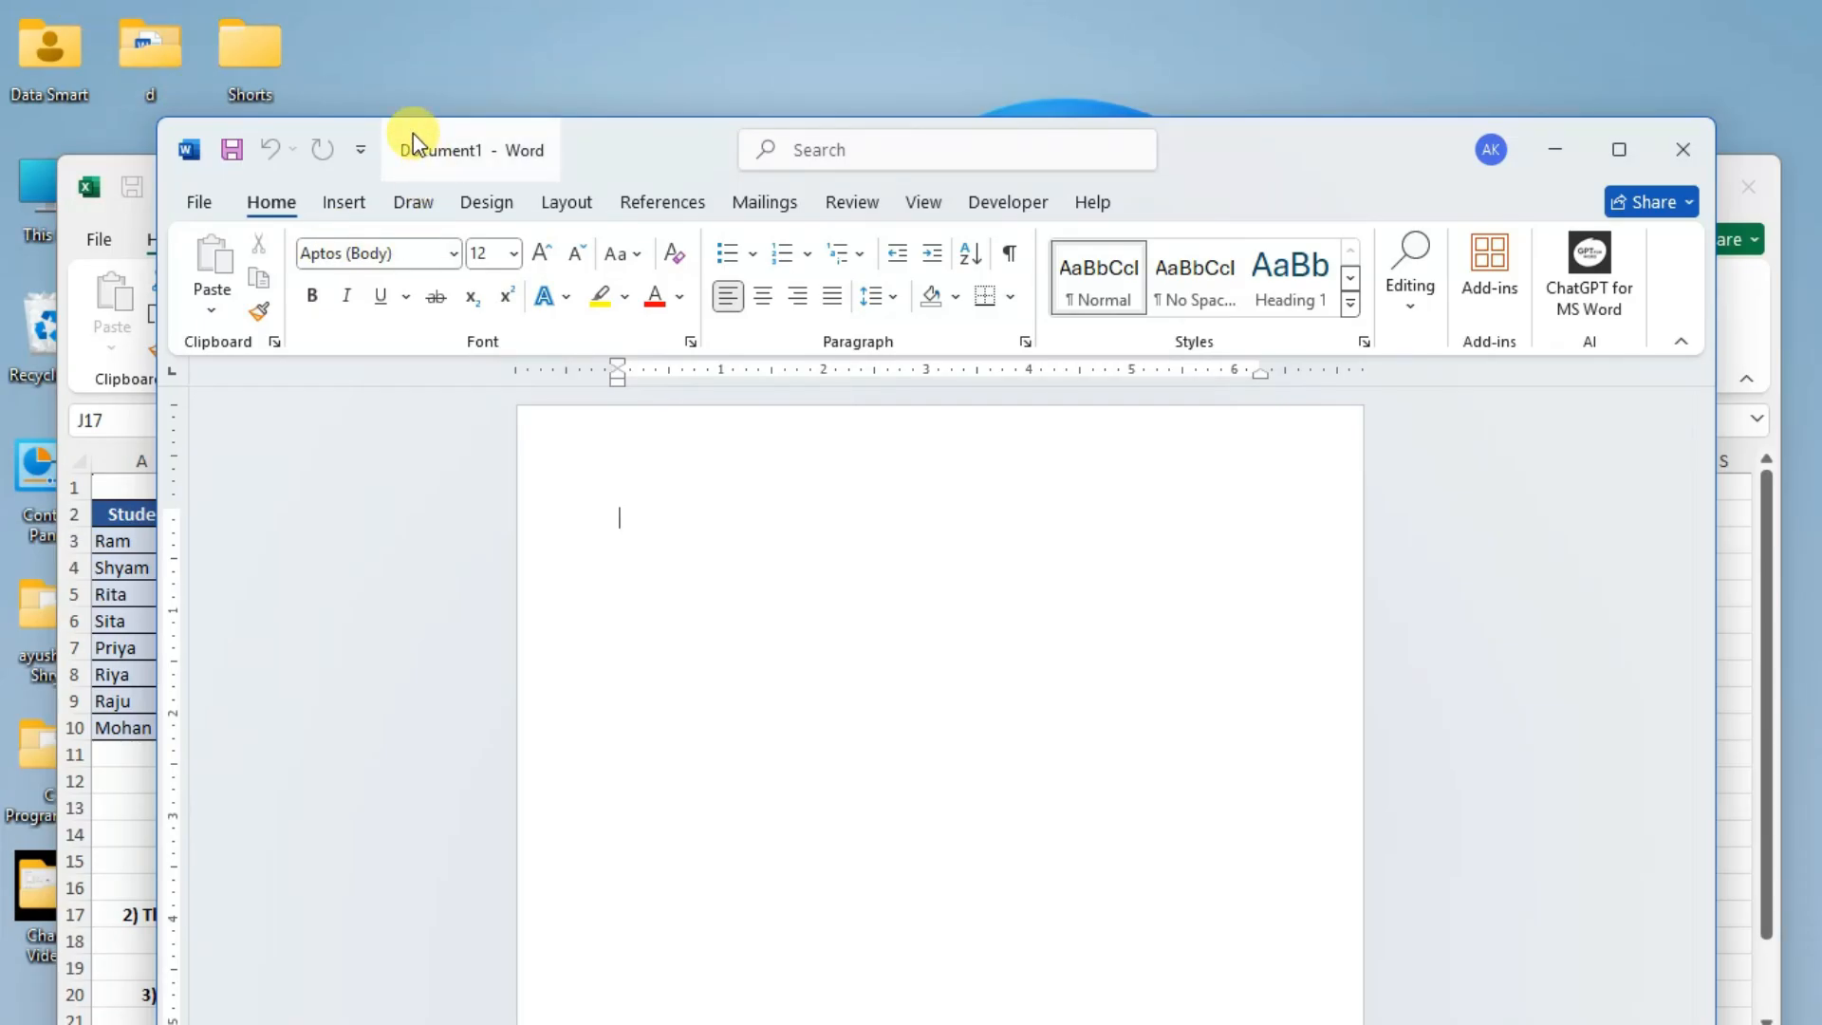
click(1581, 152)
Move the Problem 1 workbook window back up and enter 454 in cell E5.
drag(574, 183, 567, 59)
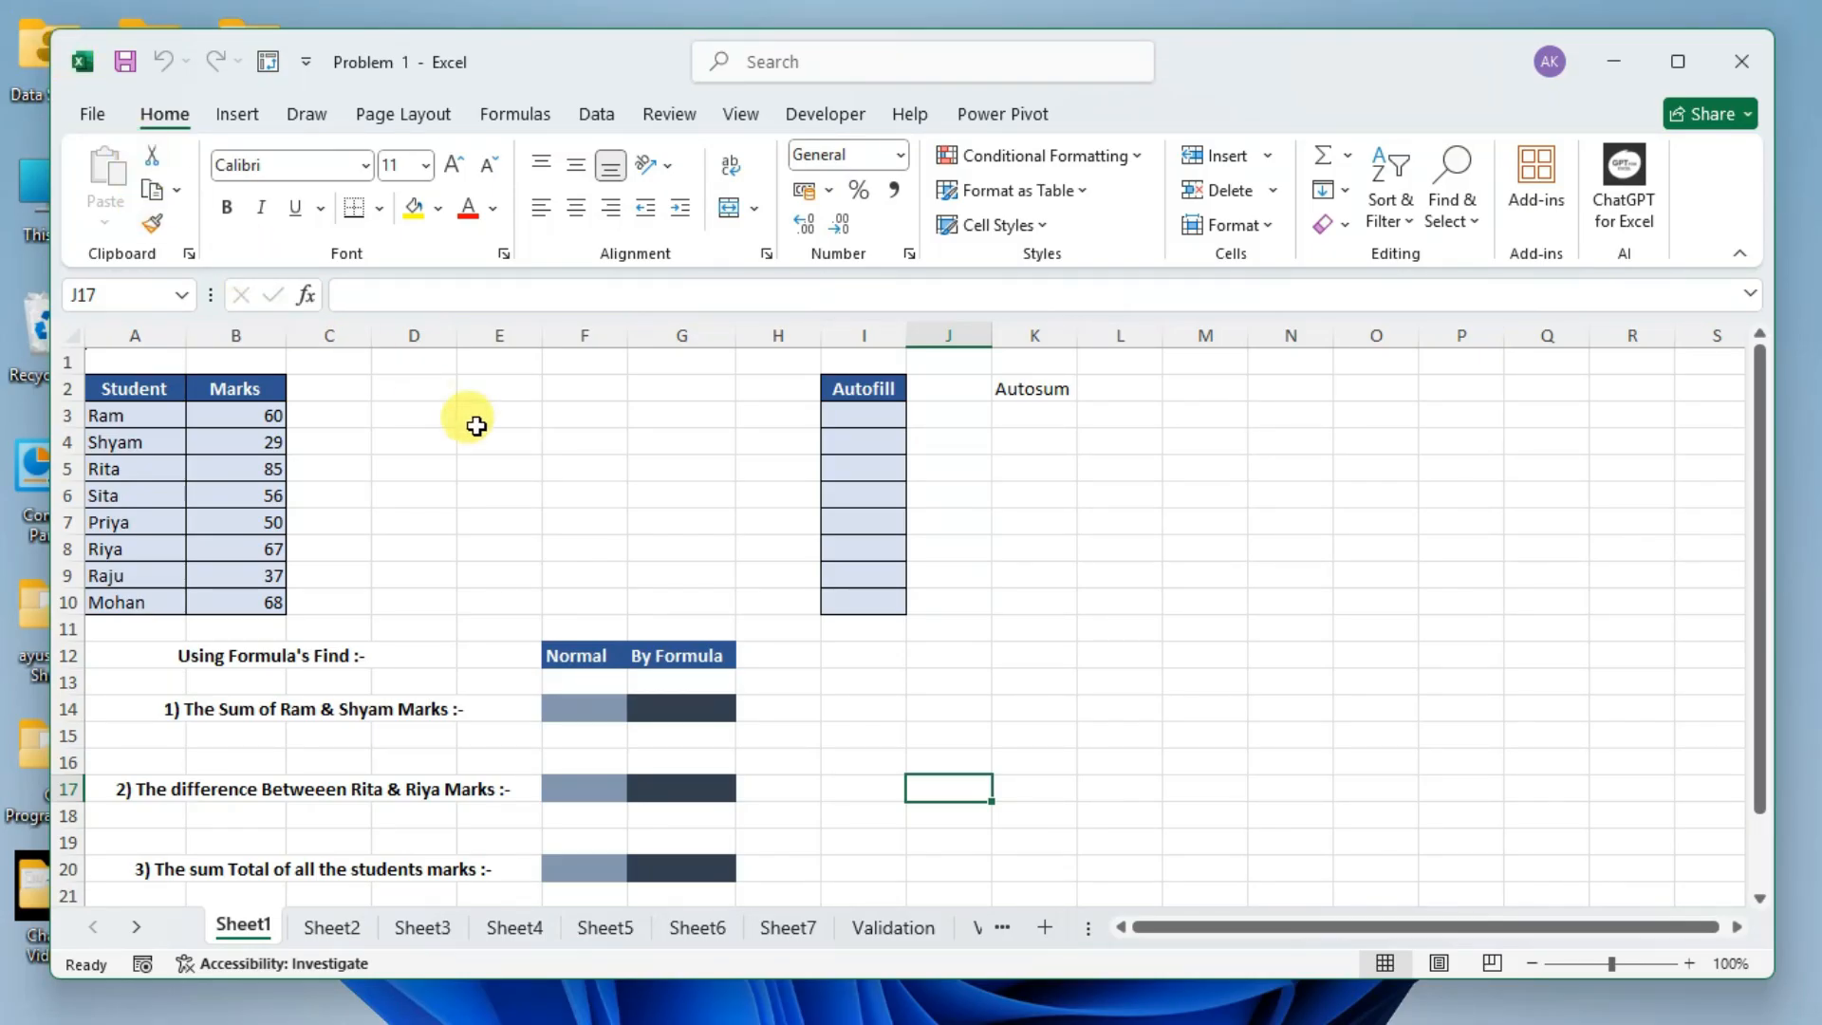
double_click(512, 470)
text(454)
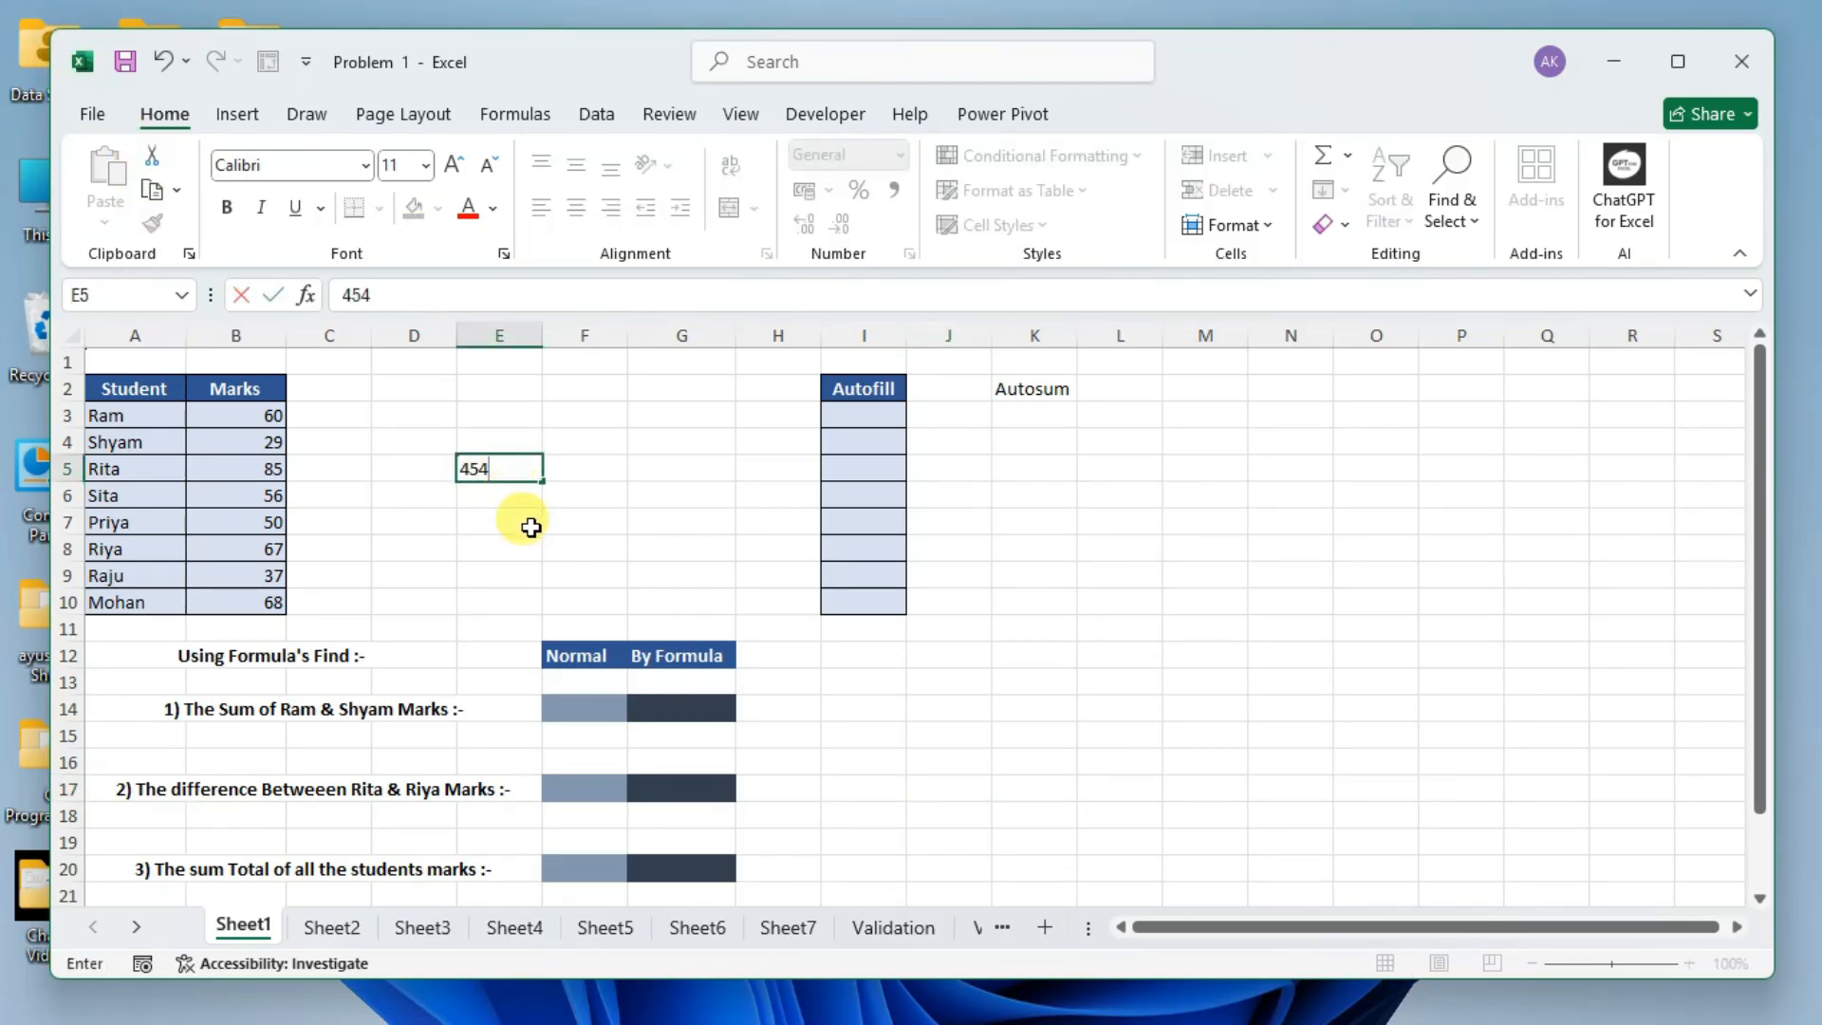
click(529, 521)
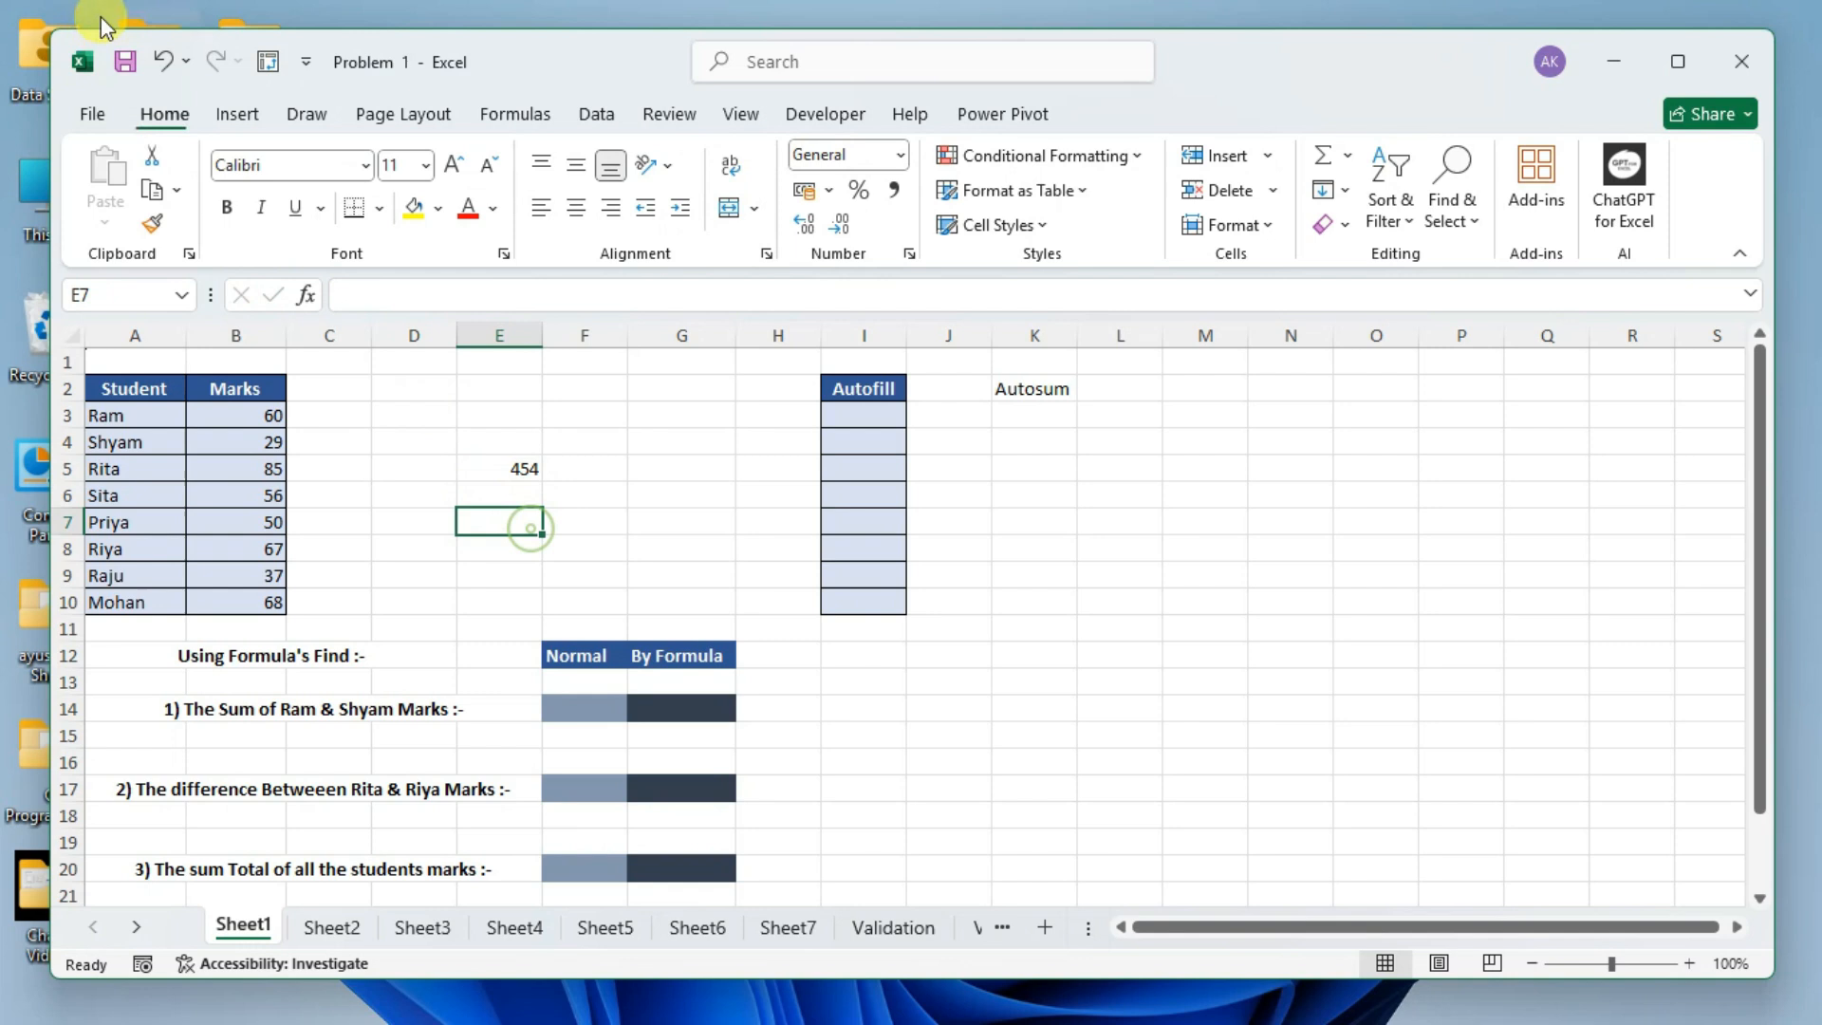
Try to close the Problem 1 workbook, cancel at the save prompt and select cell M5.
double_click(66, 61)
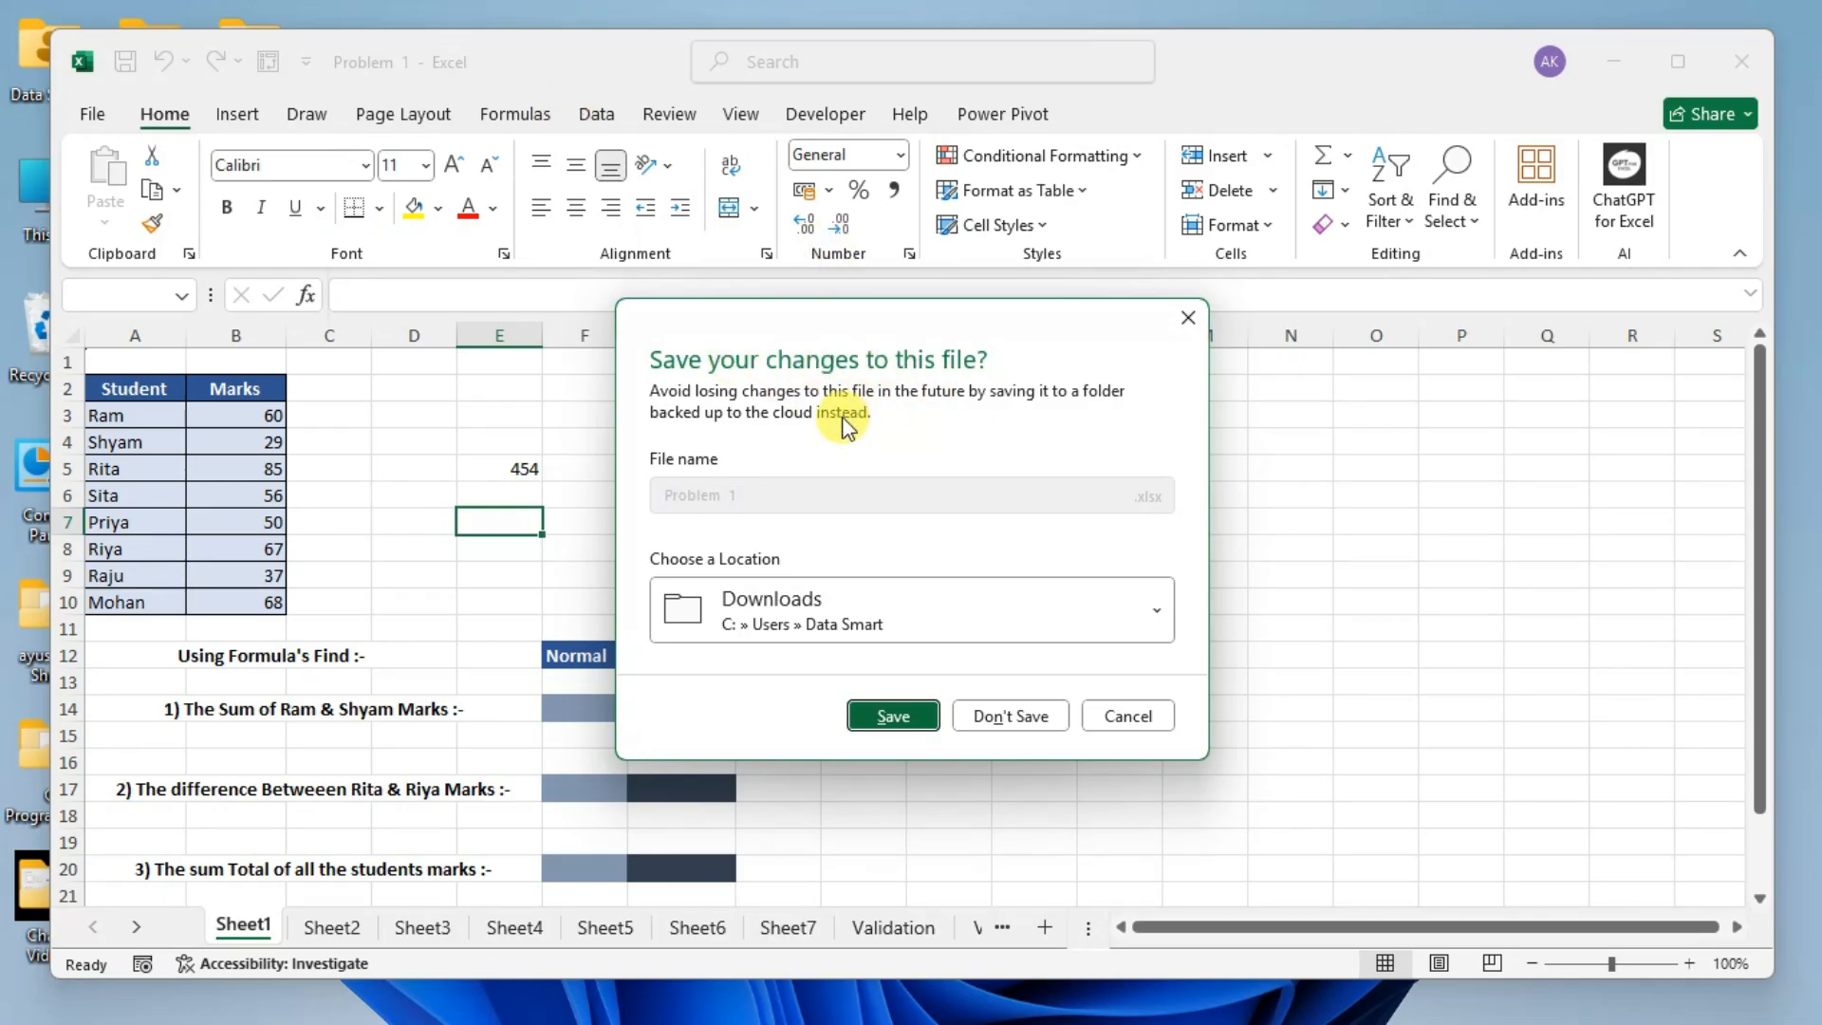
click(1187, 317)
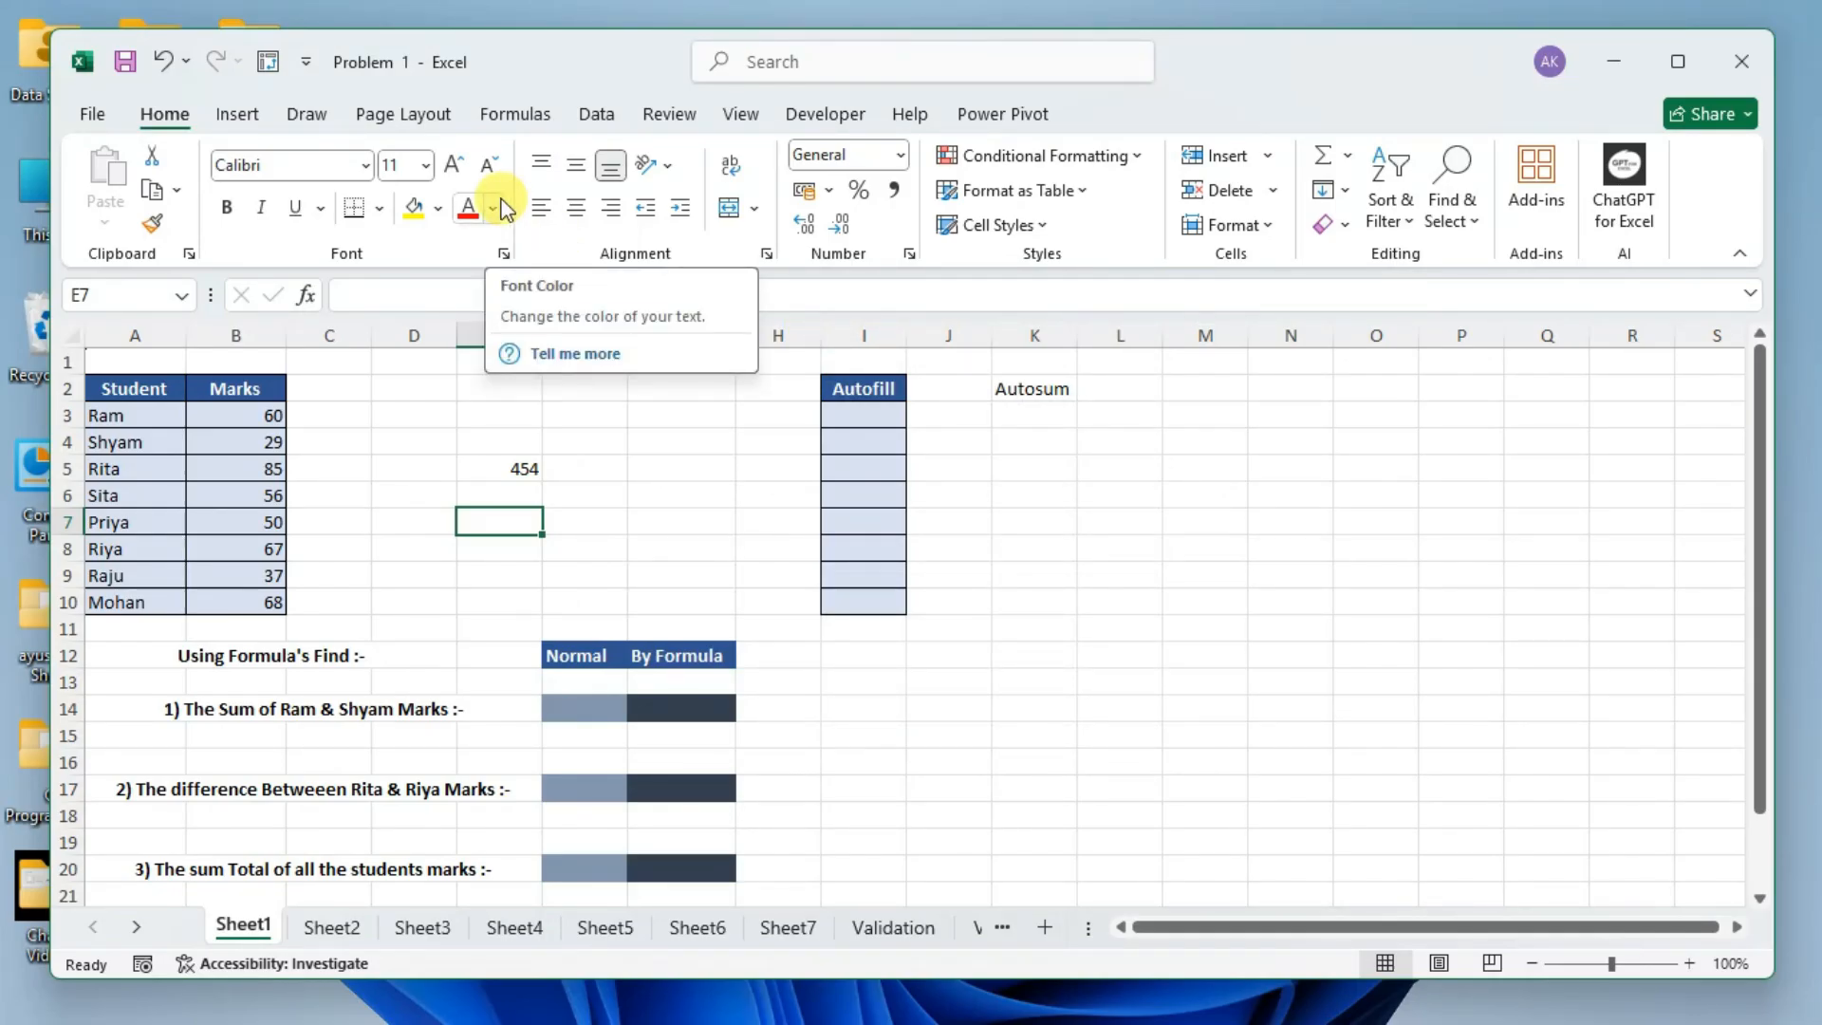
click(1203, 474)
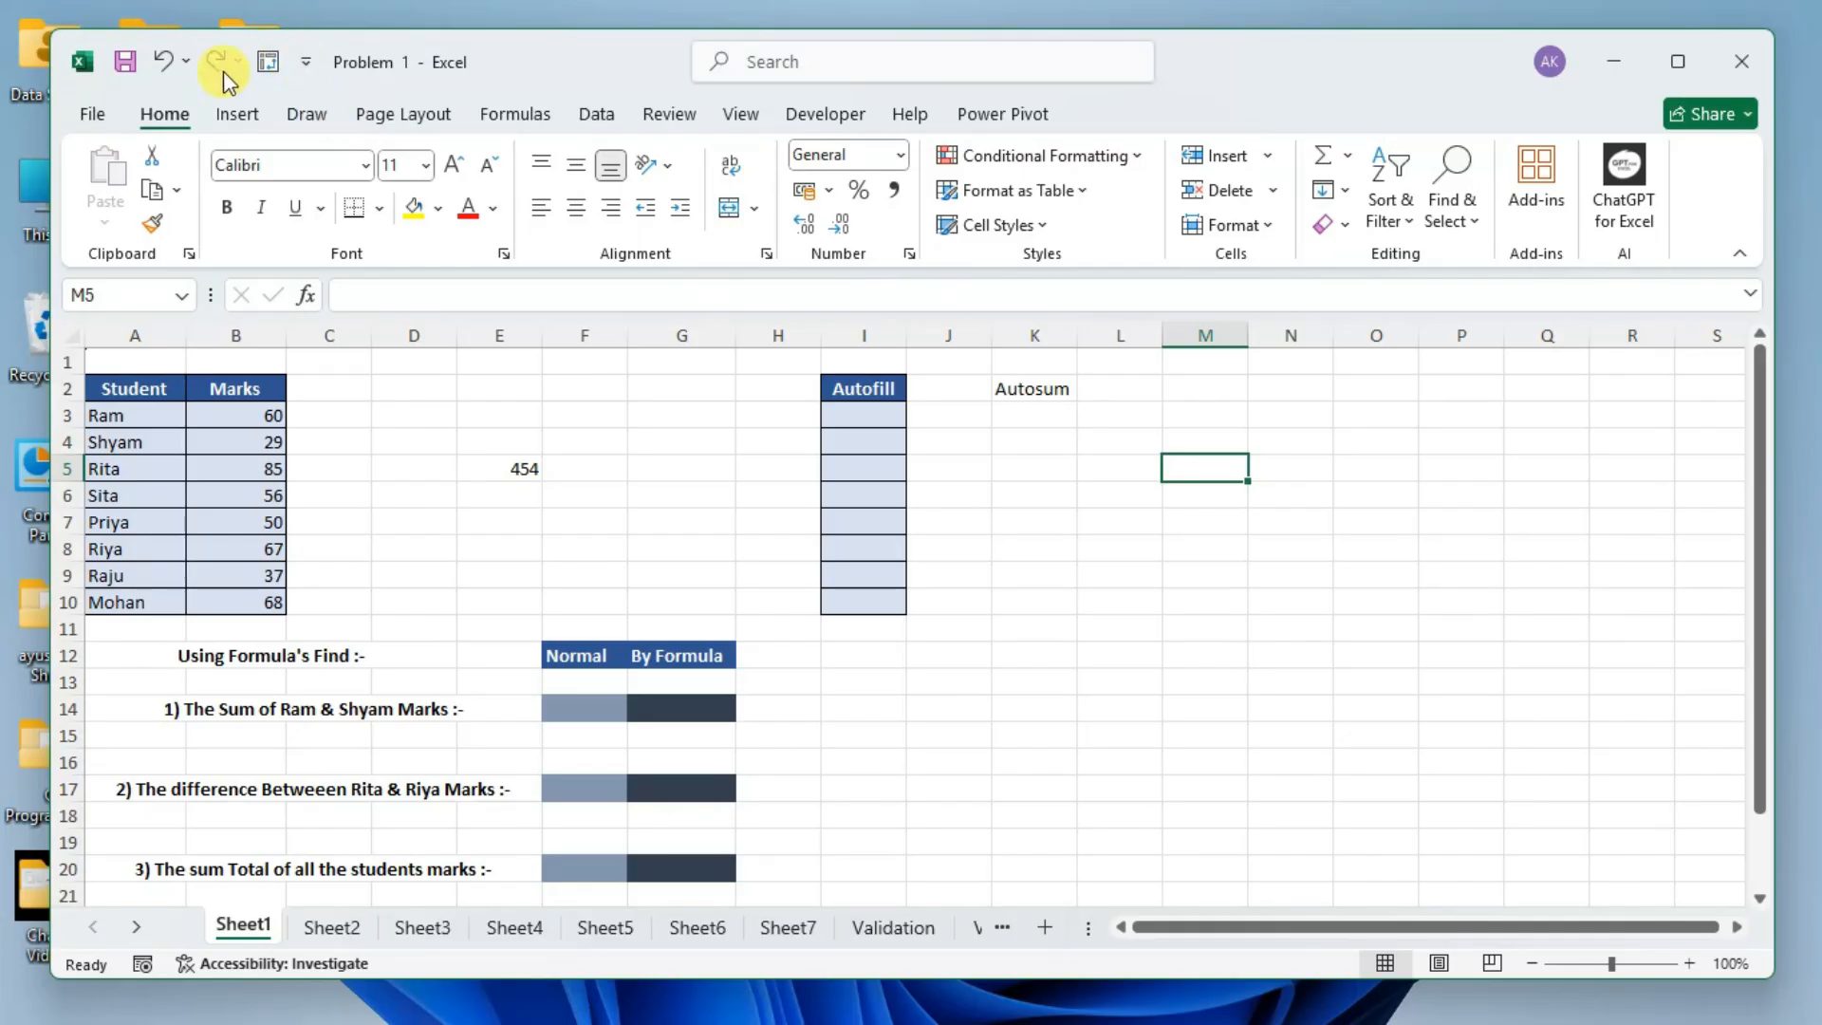
Search the commands for "condi", examine the Conditional Formatting options, and return to the sheet at cell E3.
click(794, 62)
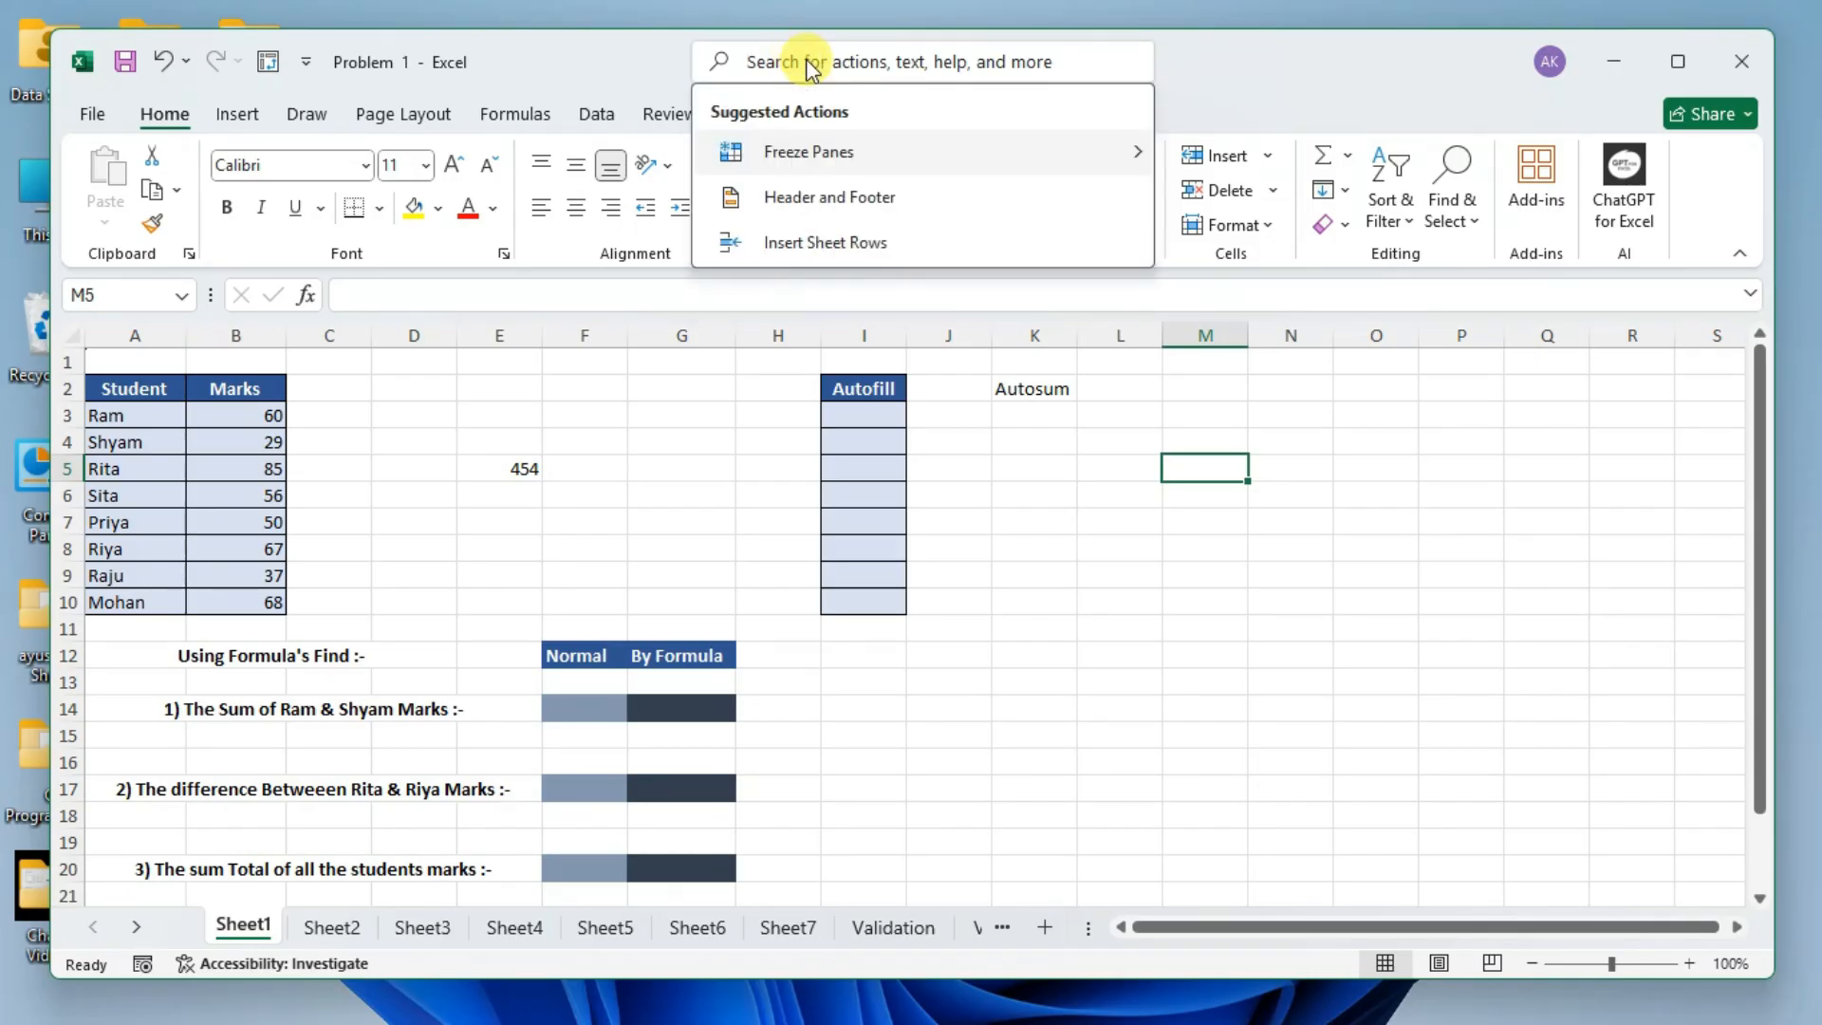
text(co)
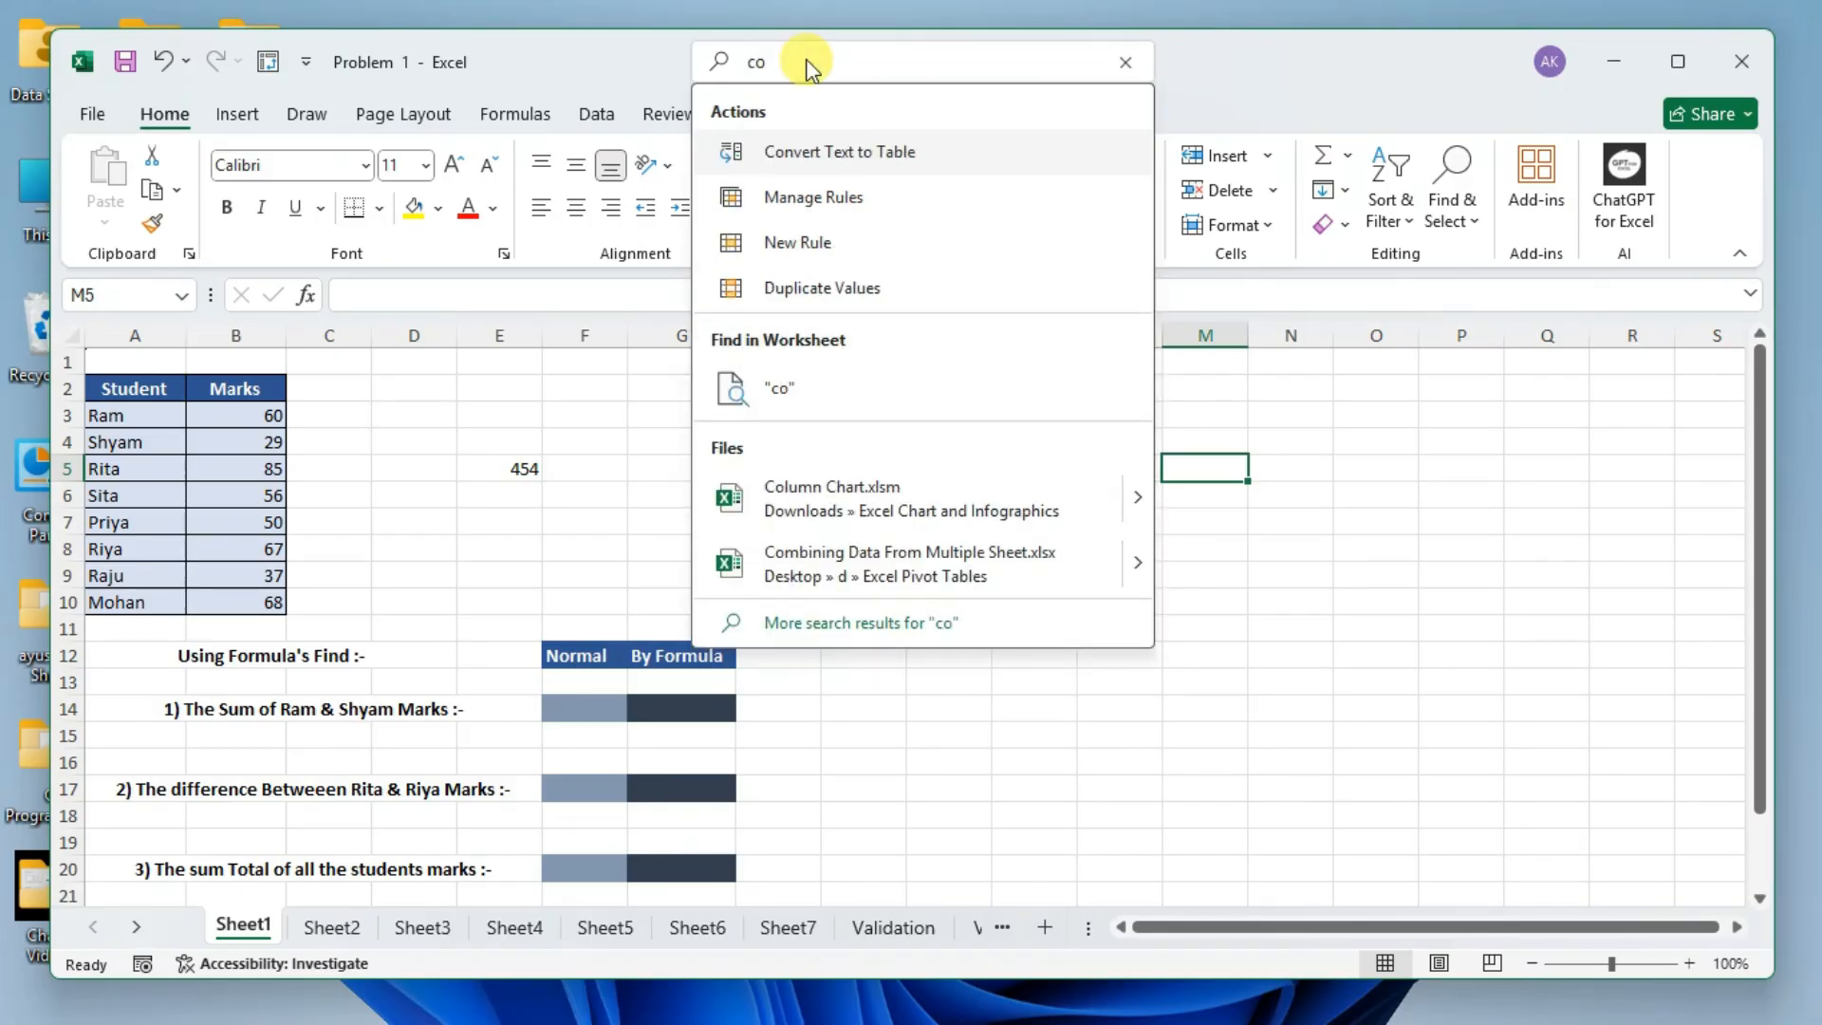
text(ndi)
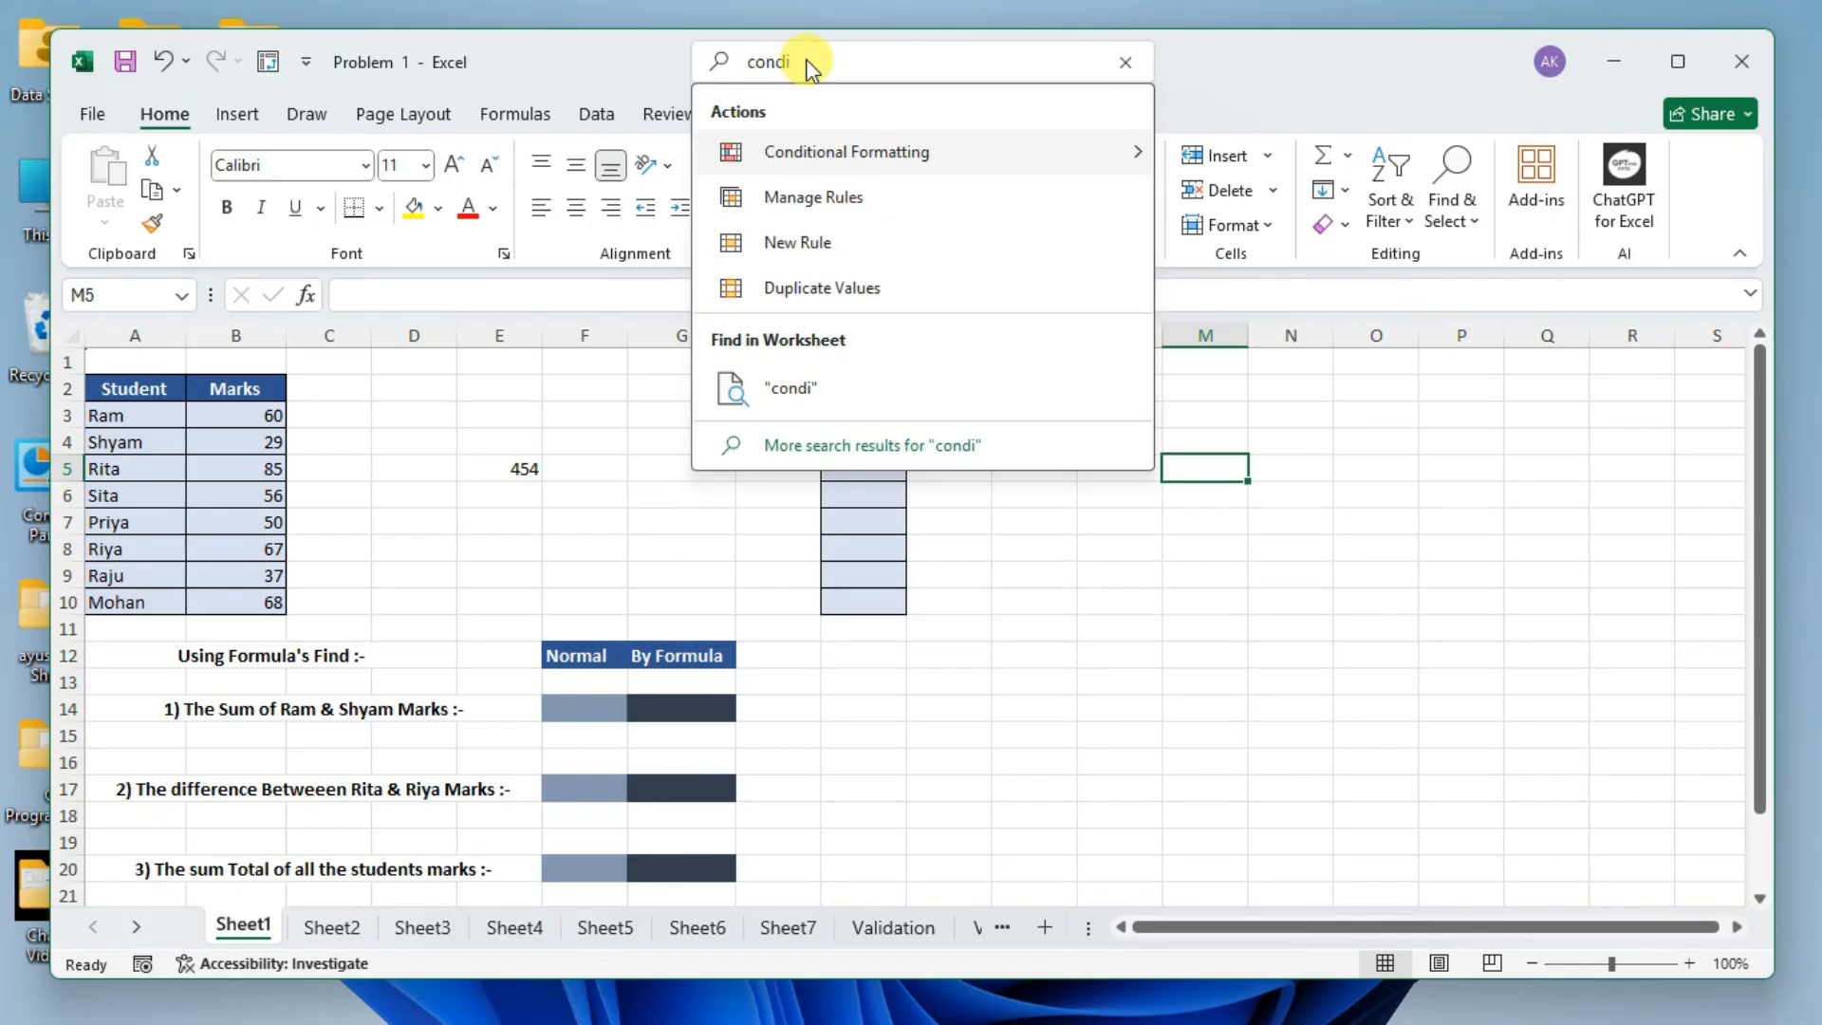
mouse_move(1129, 134)
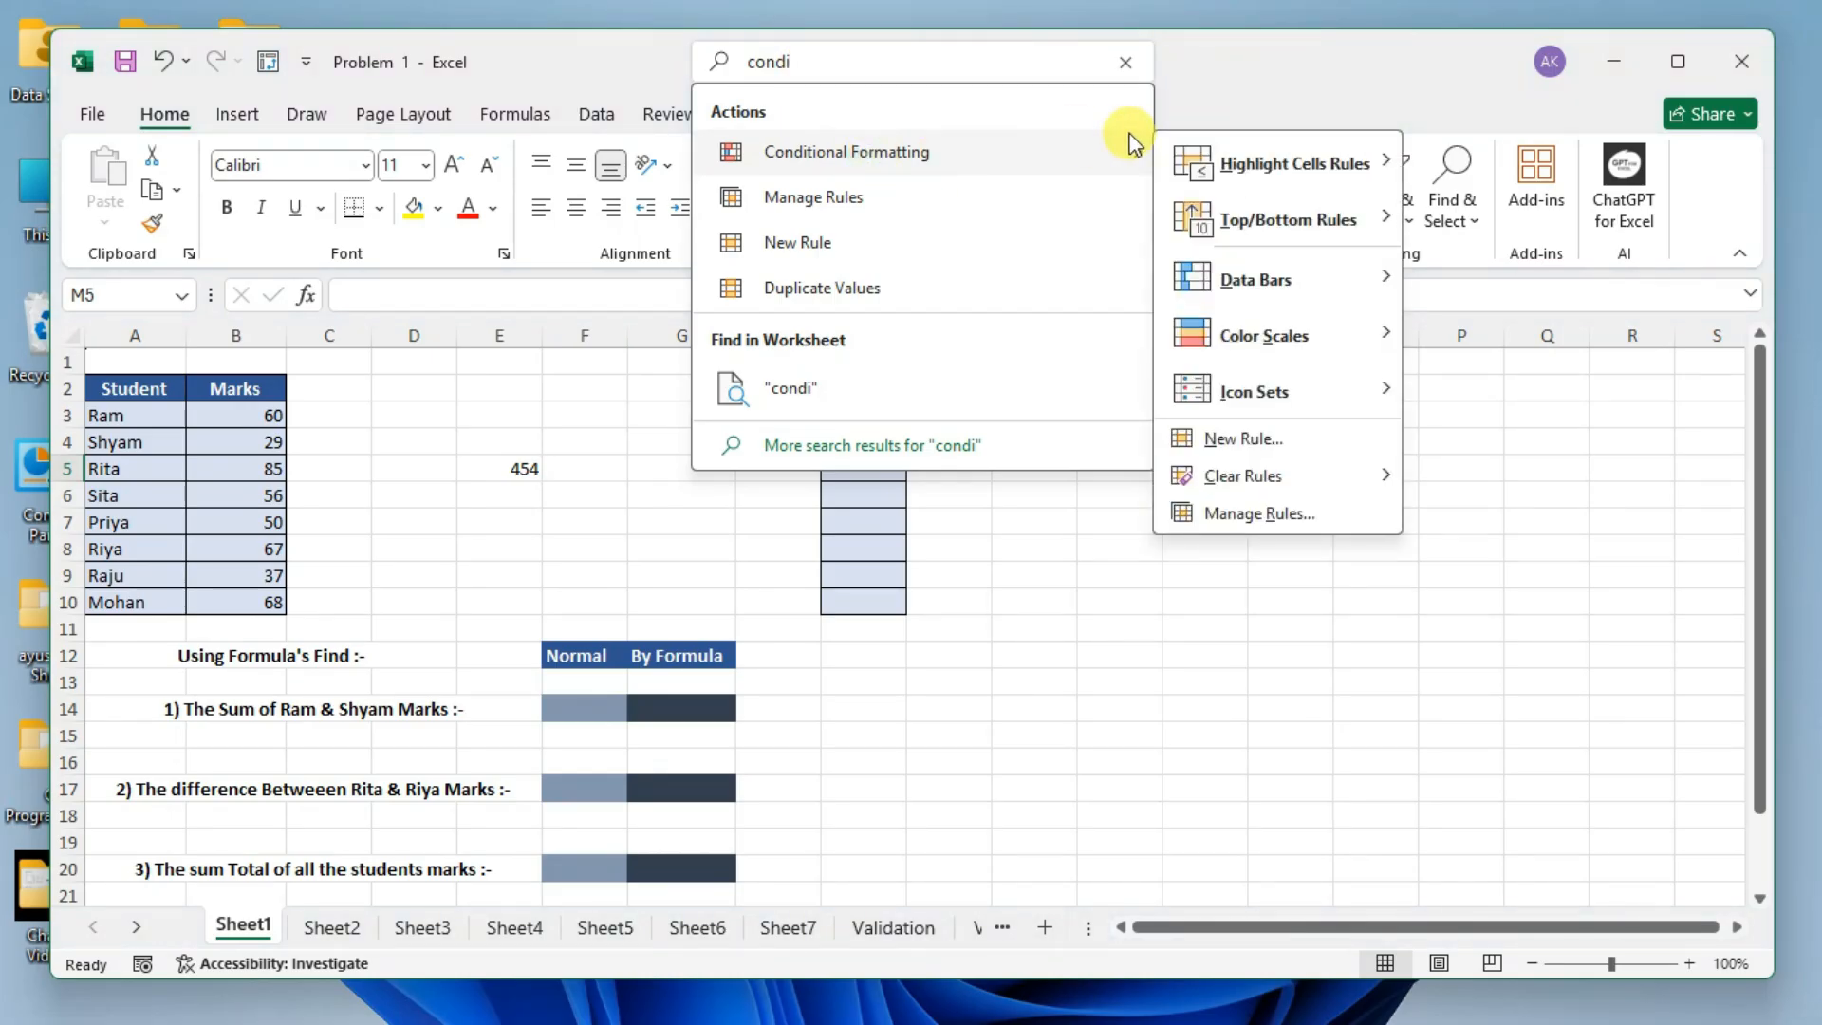
click(495, 439)
click(1103, 157)
click(1103, 156)
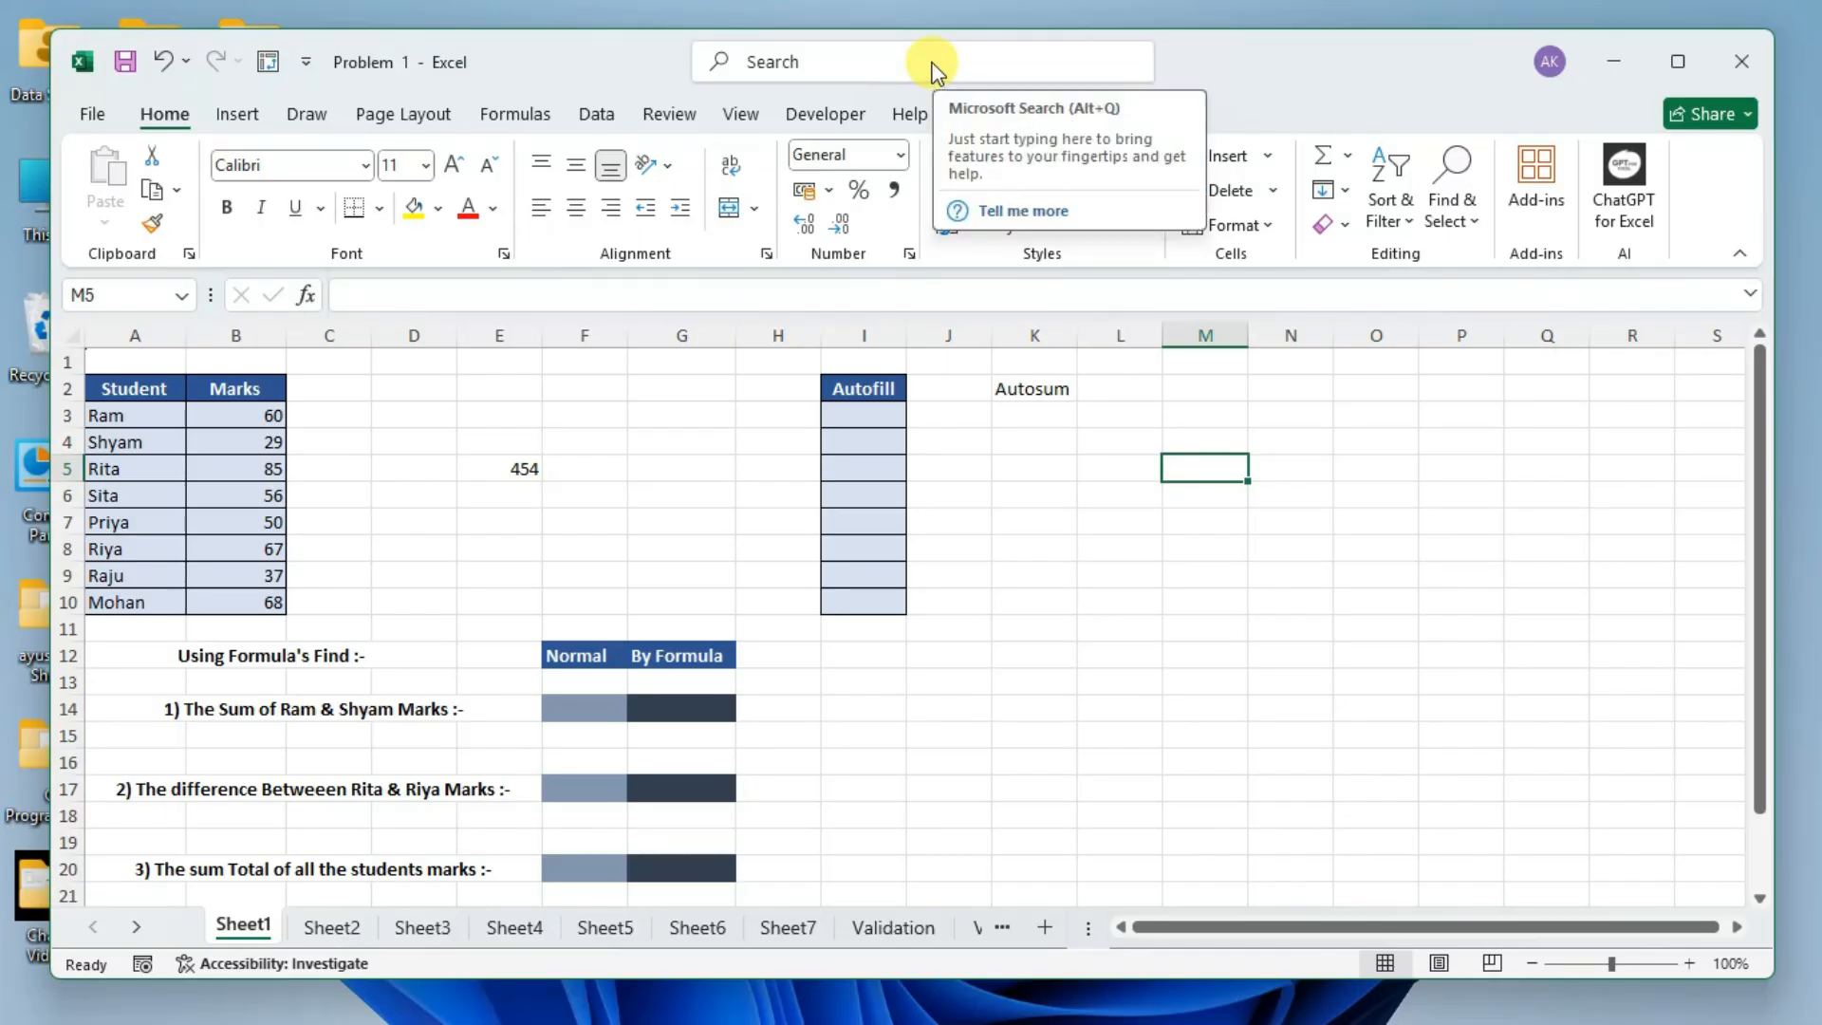
click(508, 361)
click(474, 415)
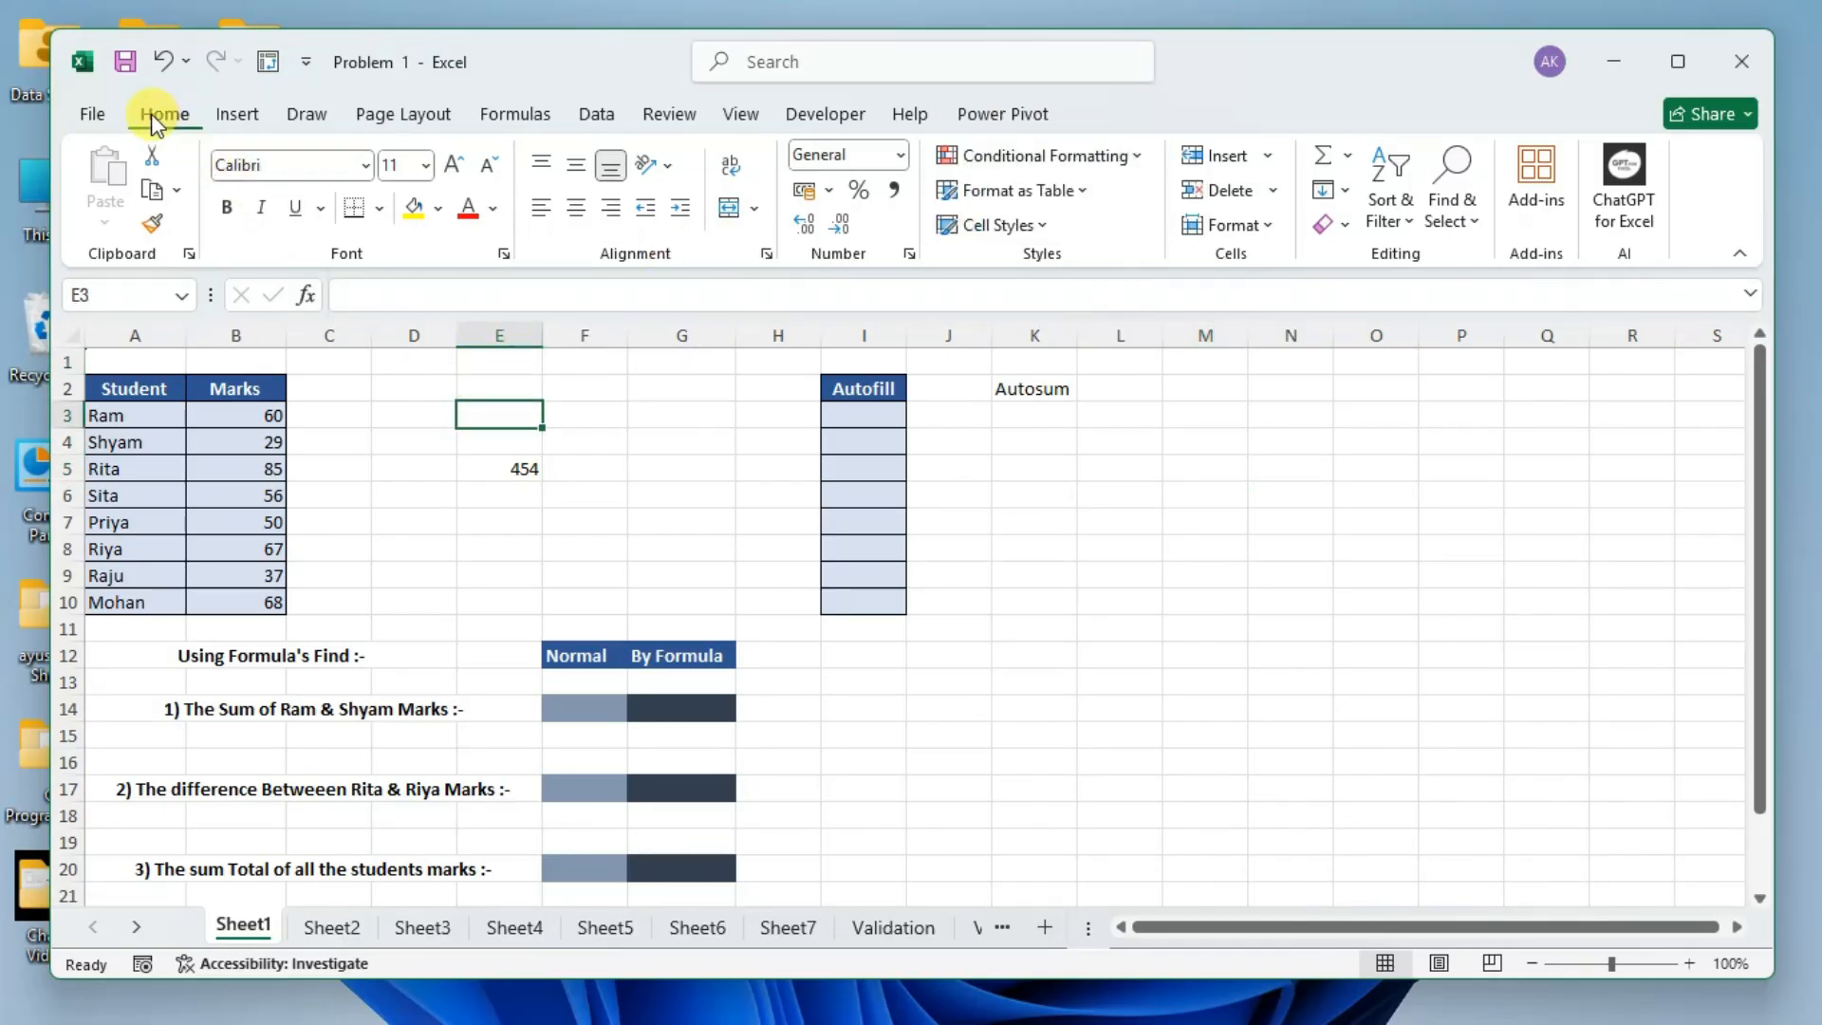
Look through the file start page and the Insert, Draw and Formulas commands, and return to the Home commands.
click(95, 116)
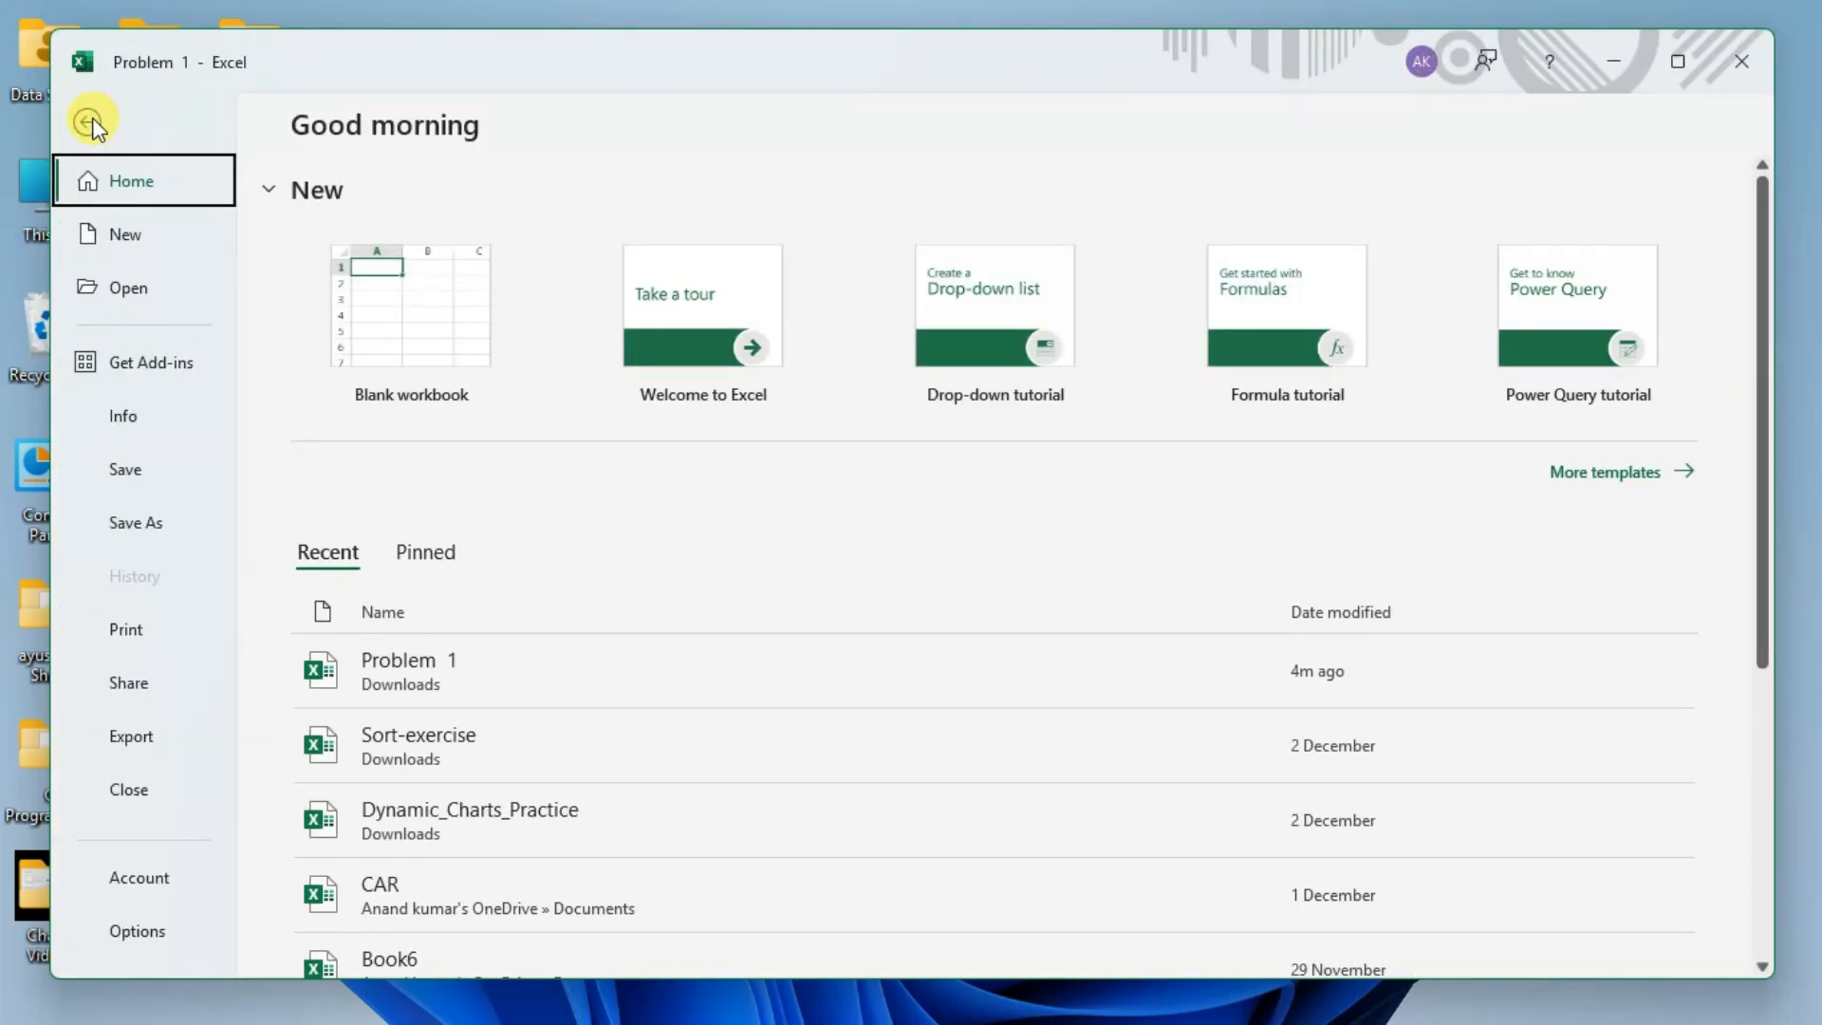
click(89, 120)
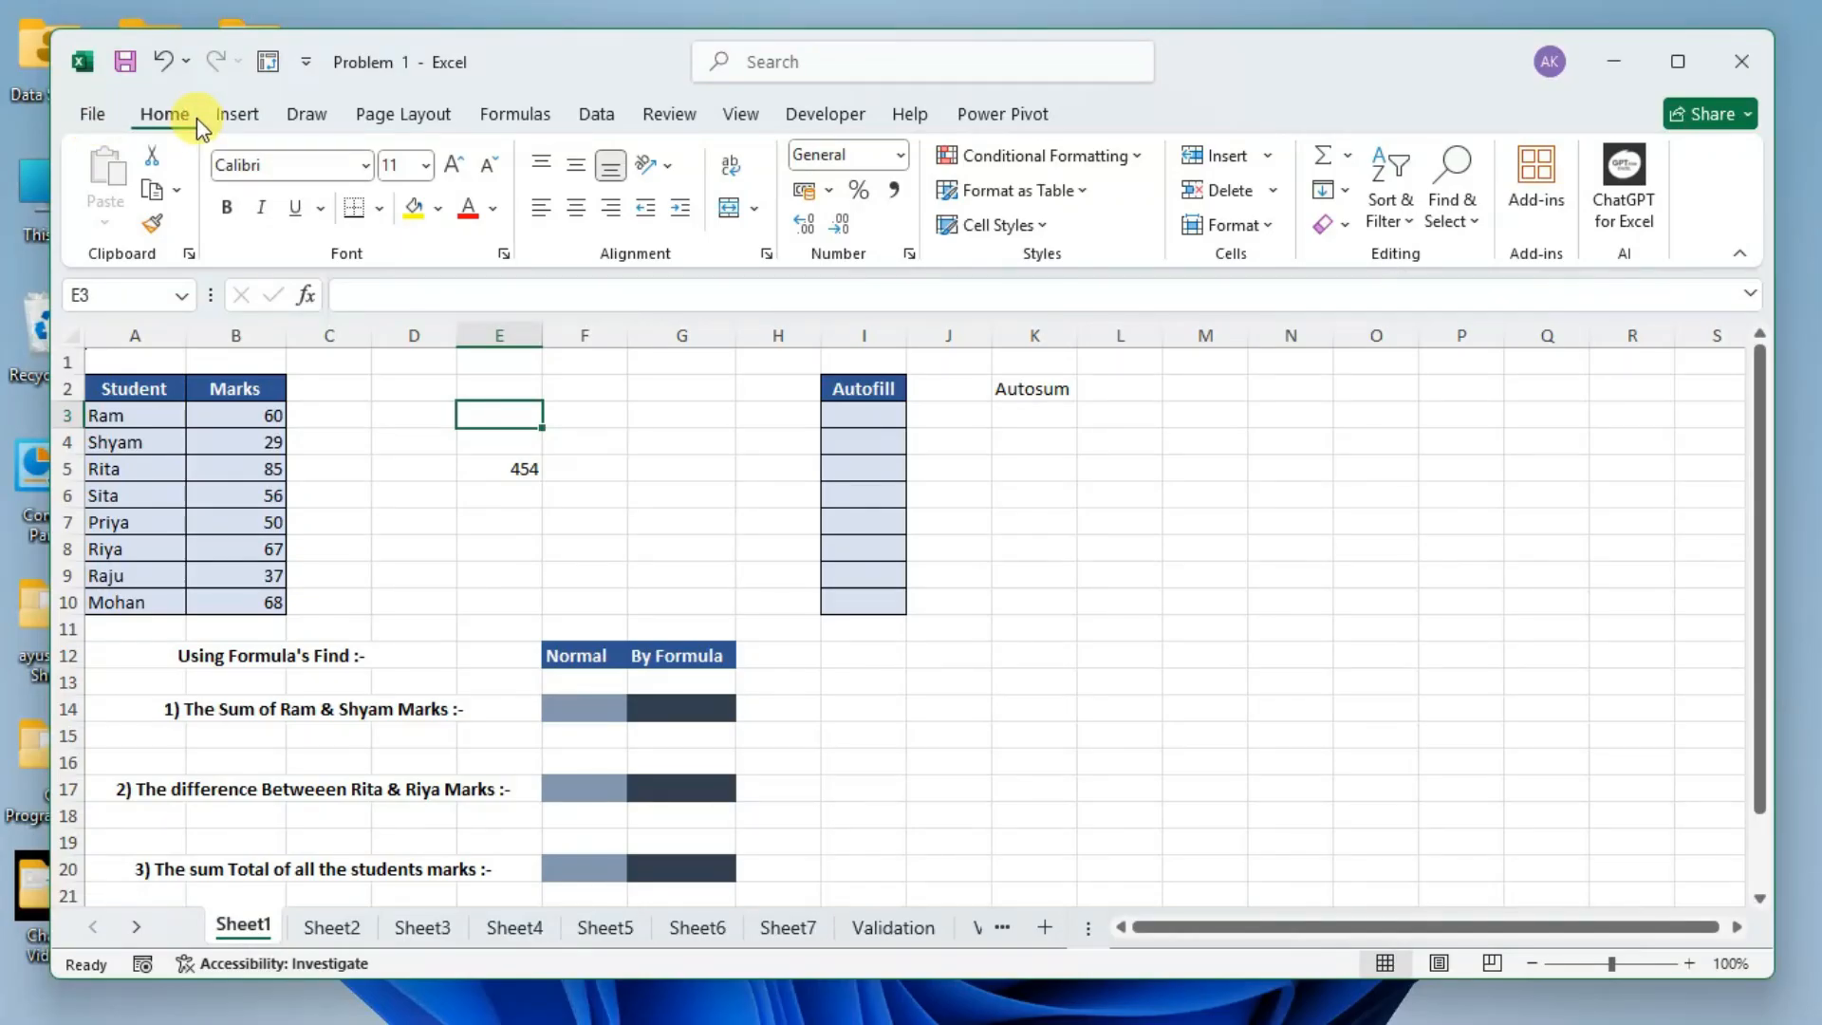
click(240, 116)
click(306, 114)
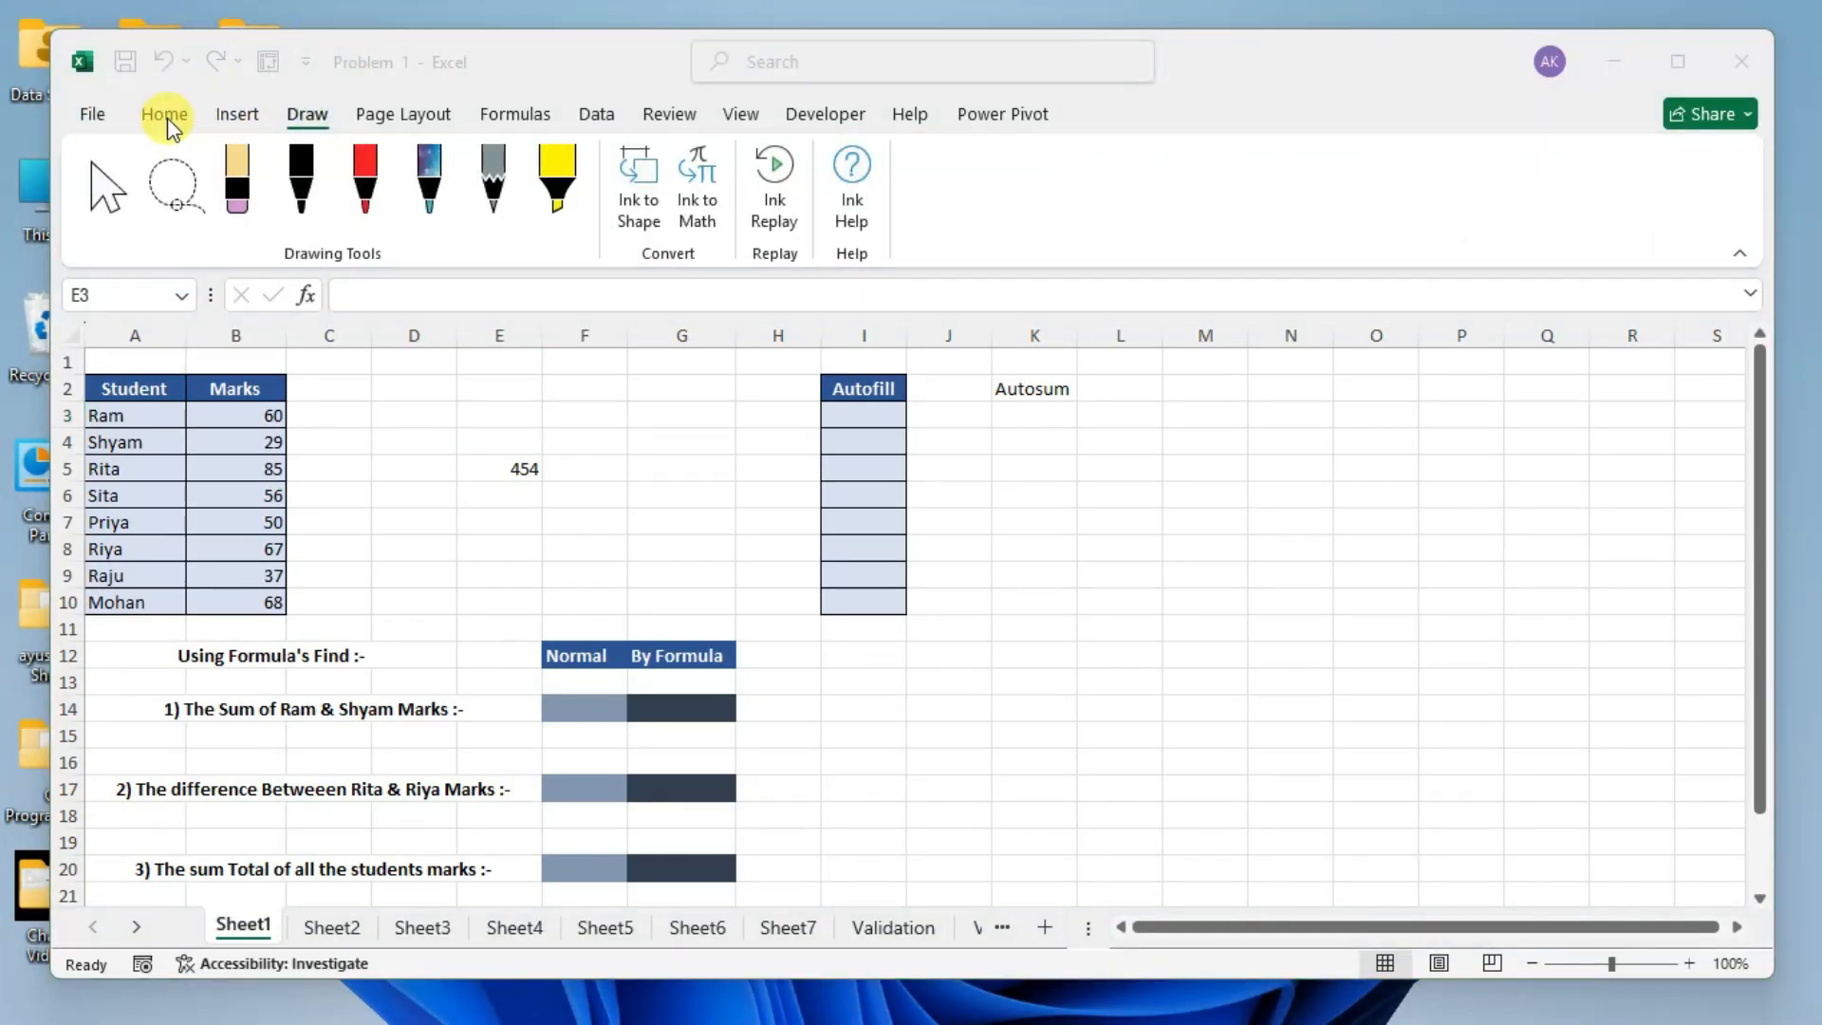
click(166, 116)
click(235, 113)
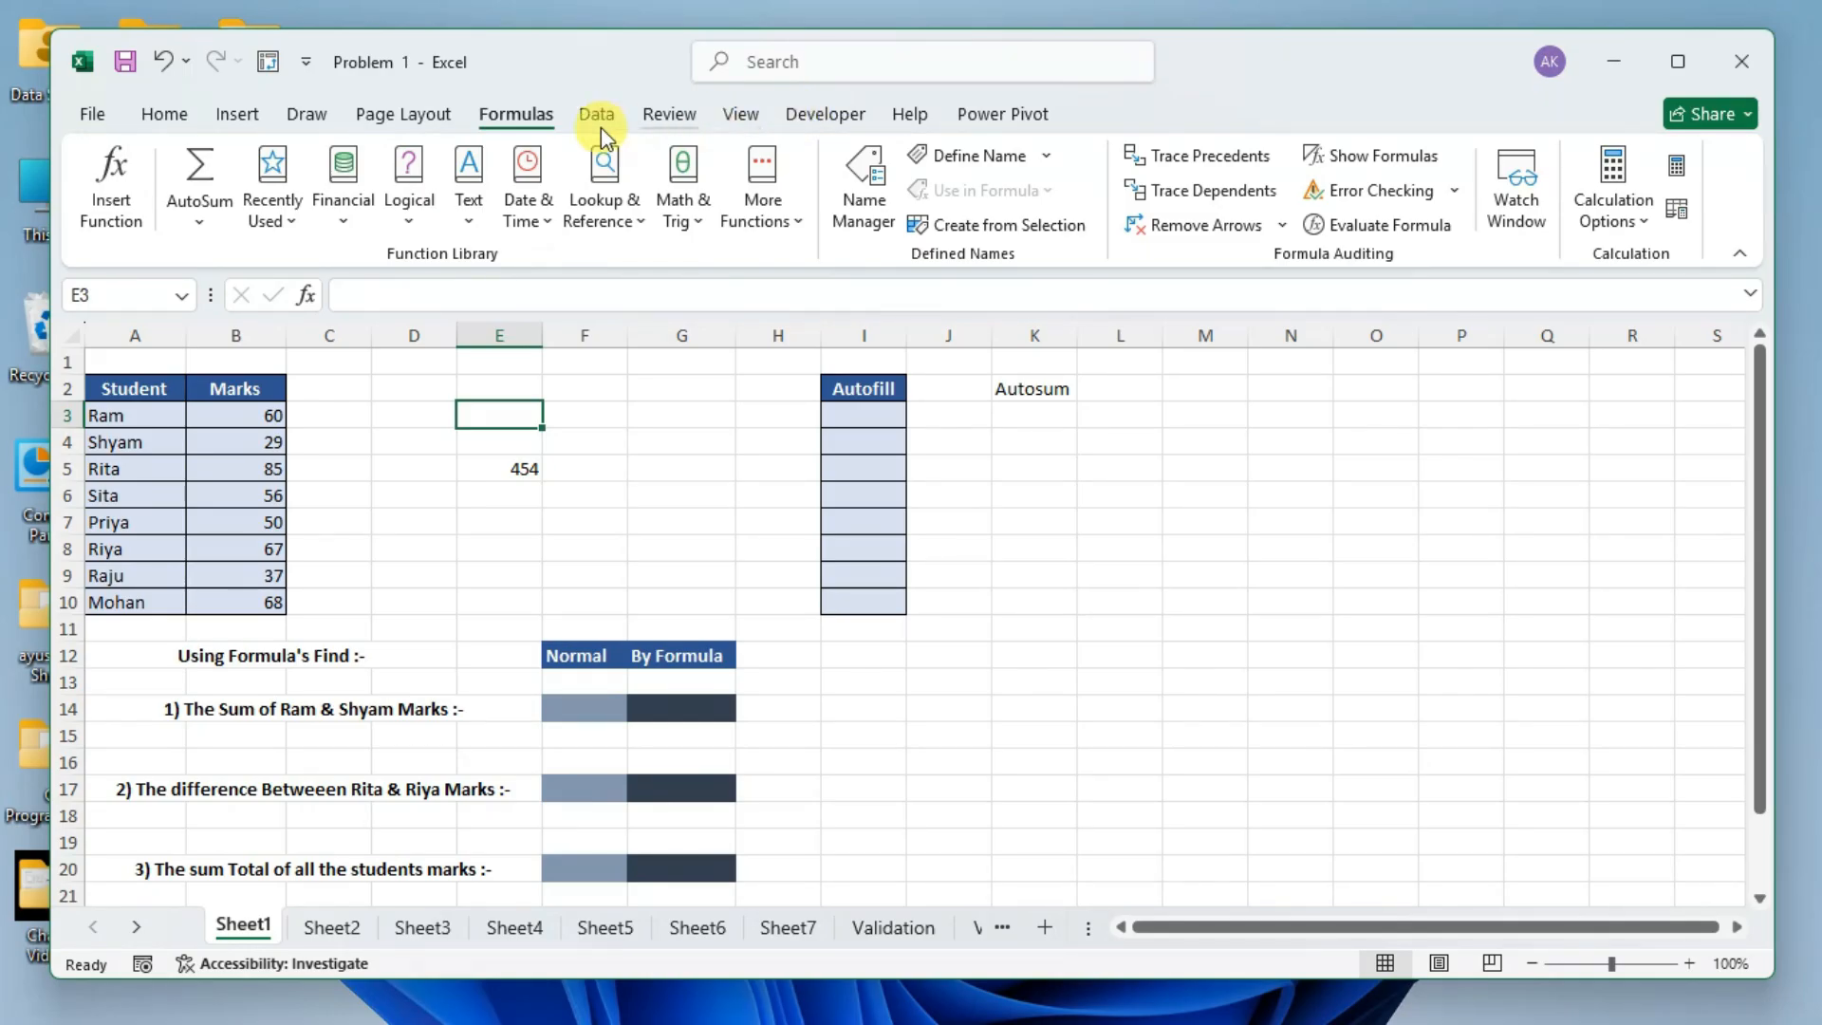
click(169, 113)
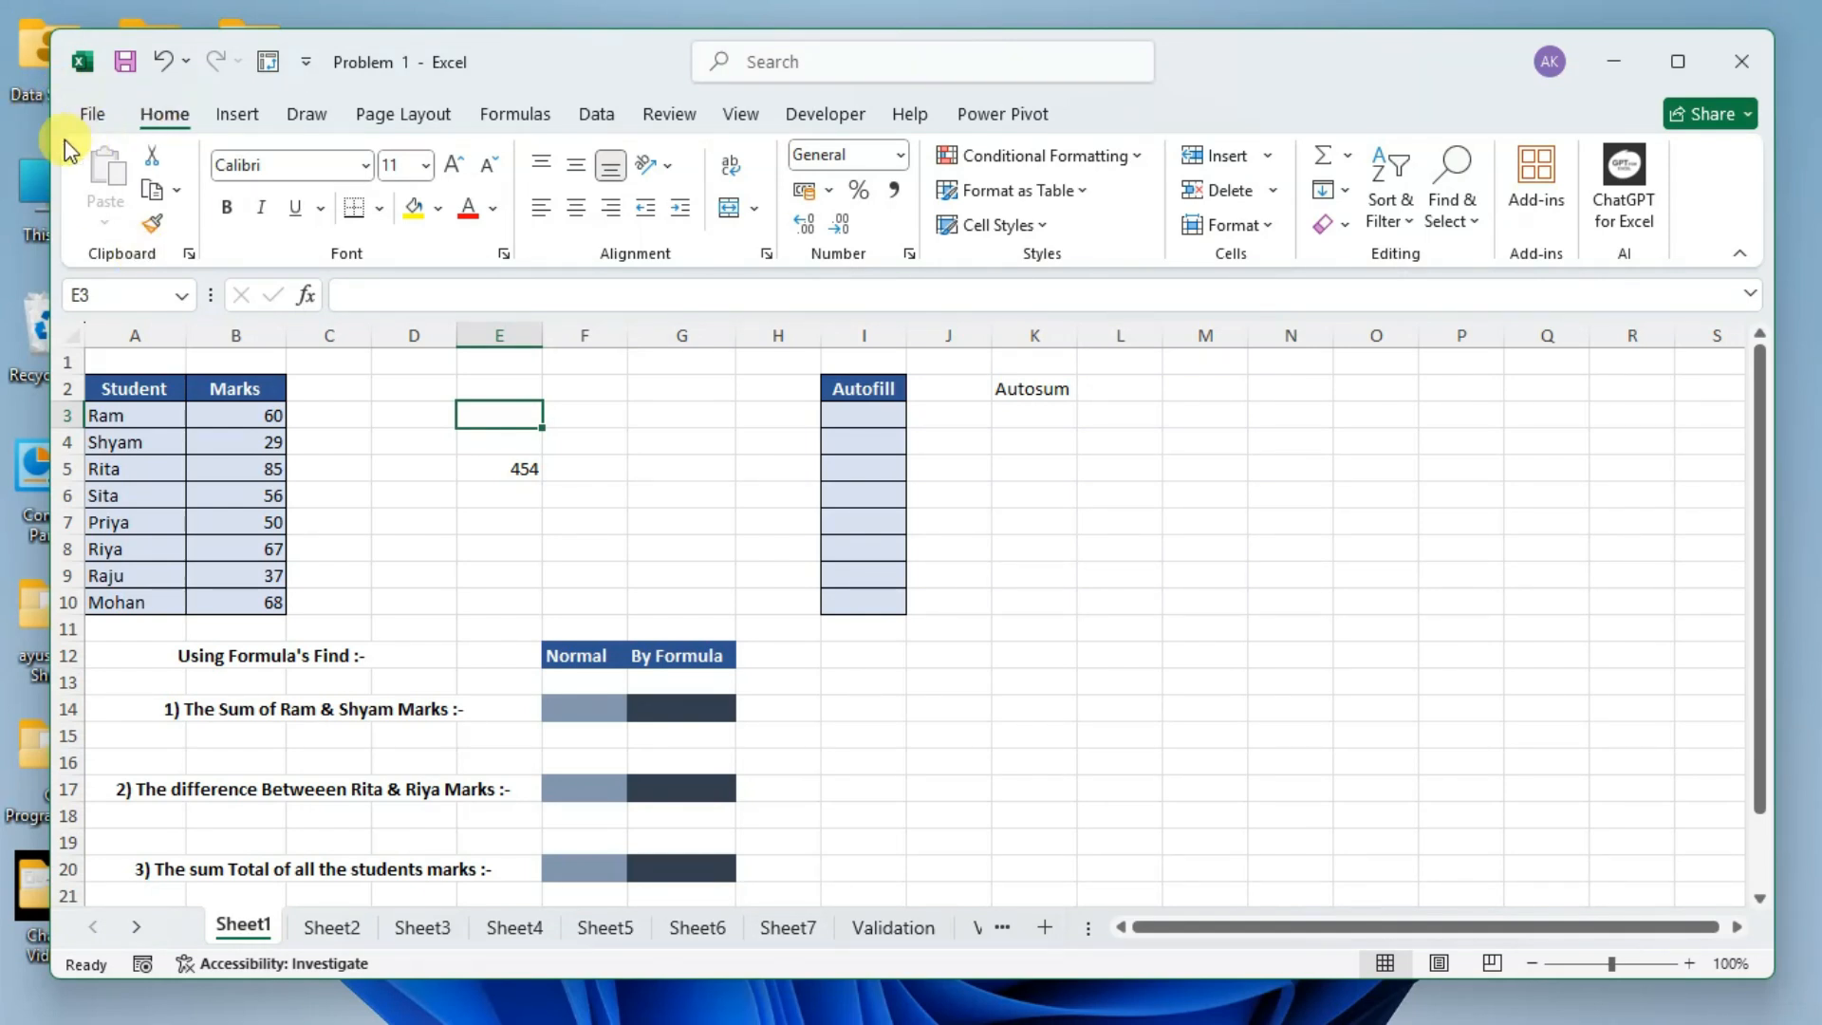
Collapse and restore the ribbon, collapse it again, and show the Home commands temporarily over the sheet.
double_click(164, 113)
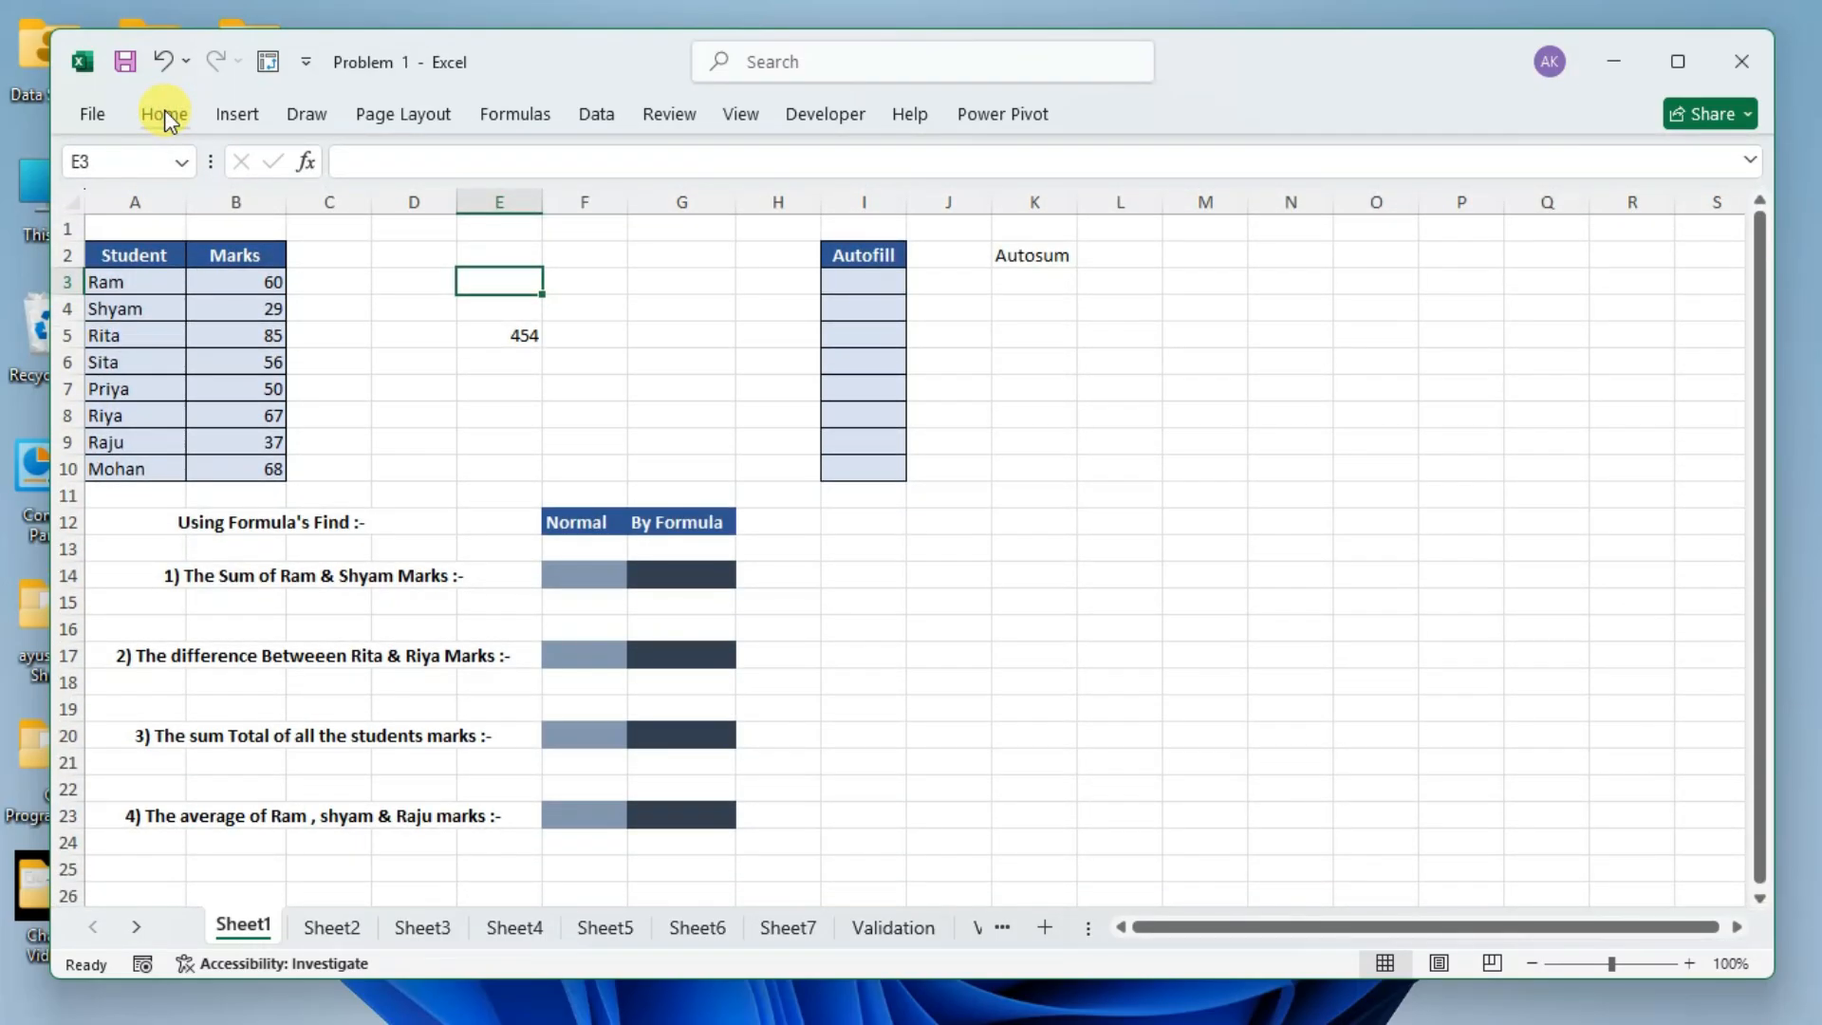
double_click(163, 111)
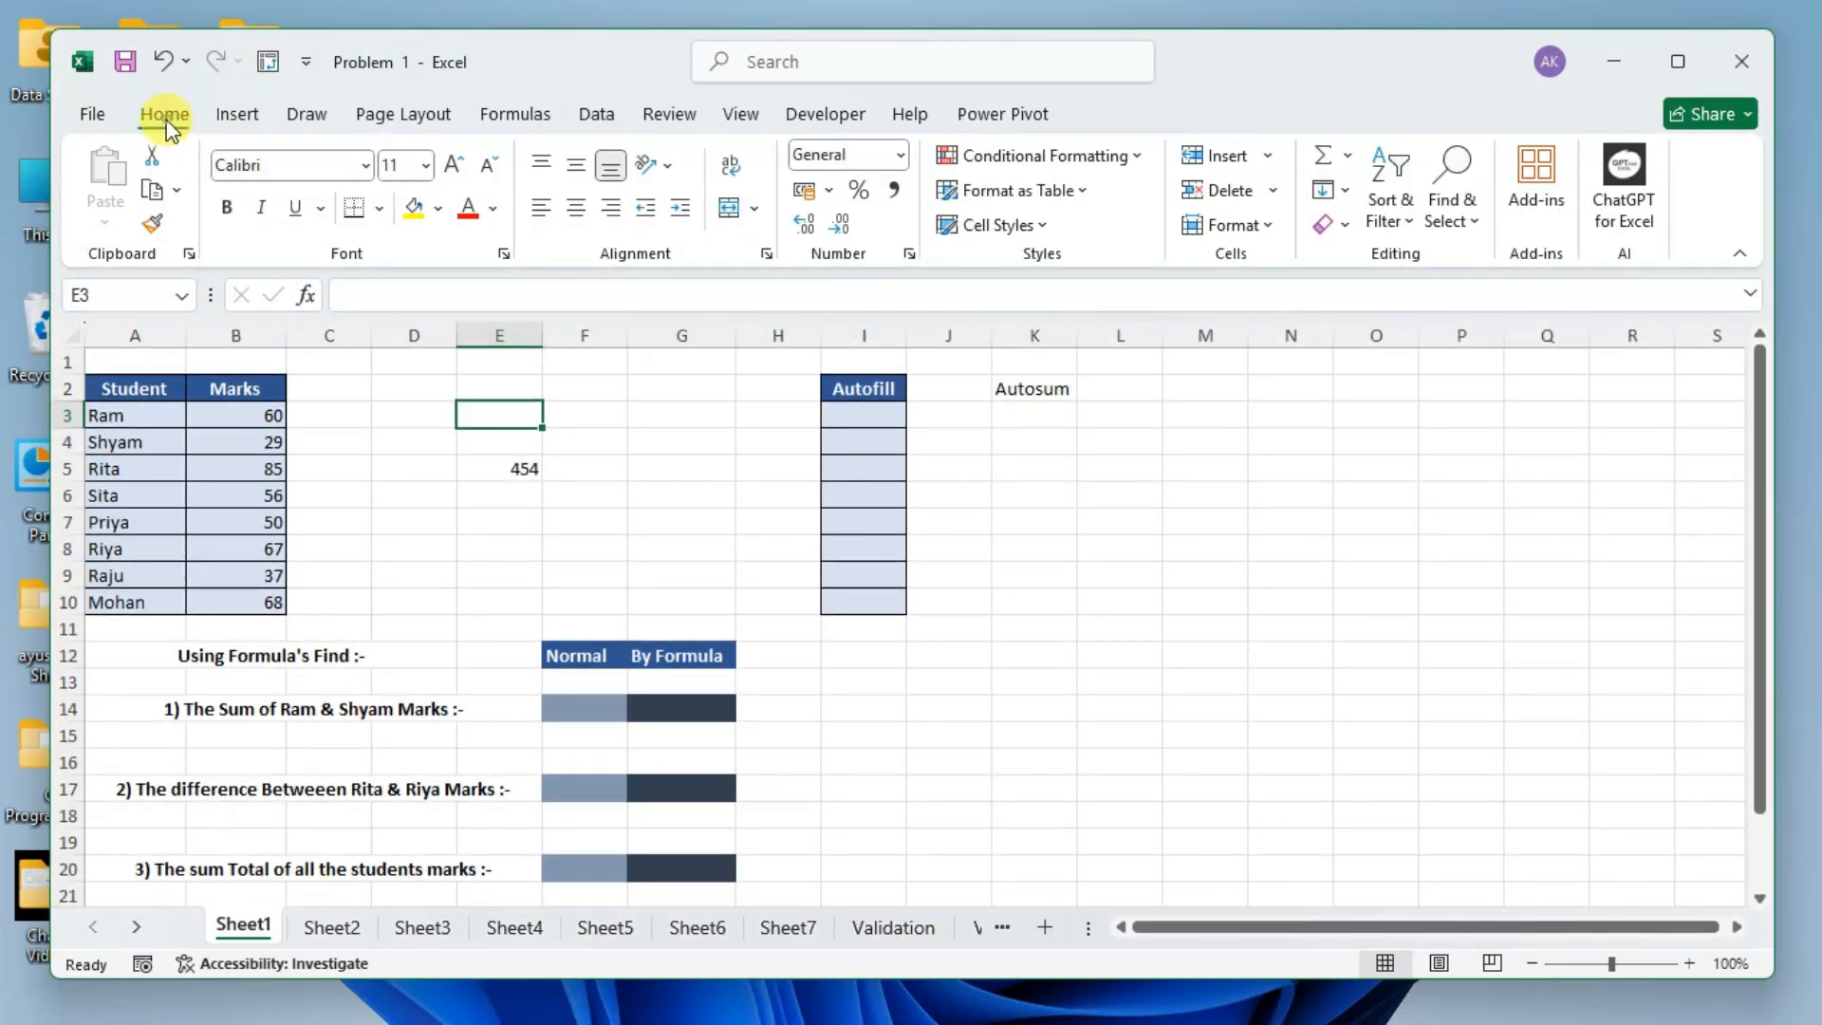
double_click(165, 116)
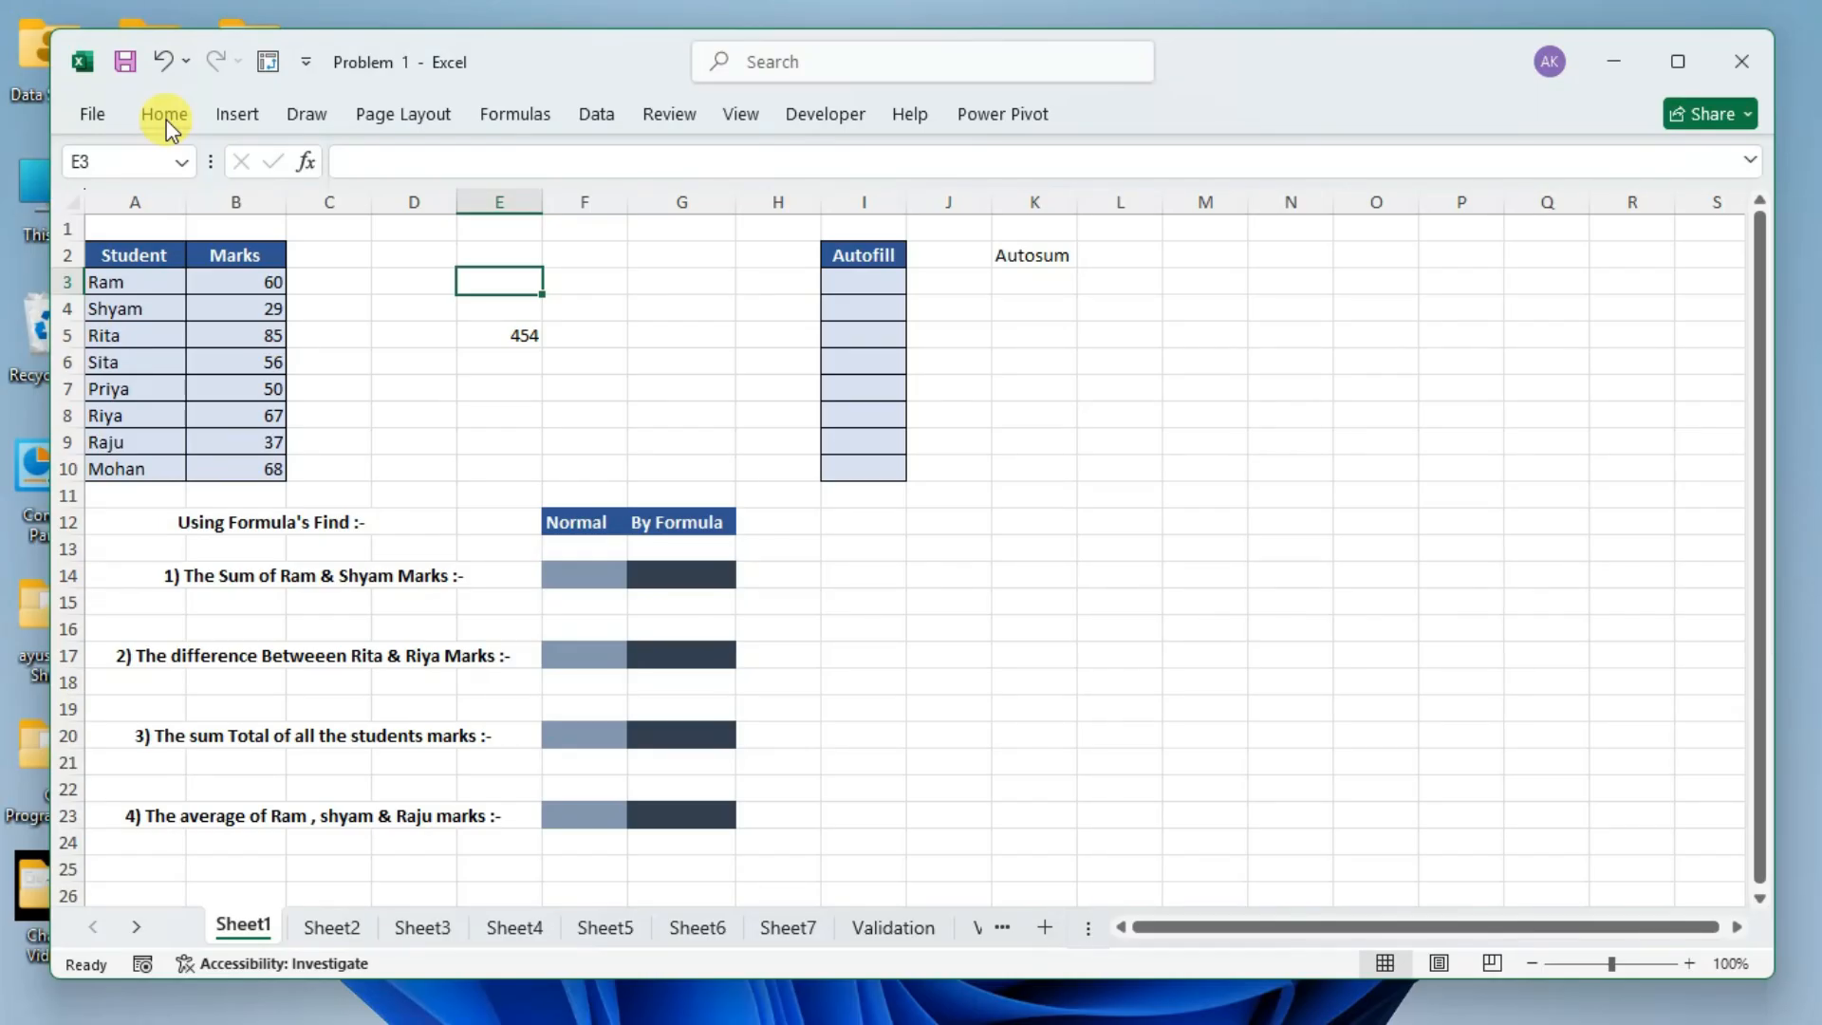
click(172, 113)
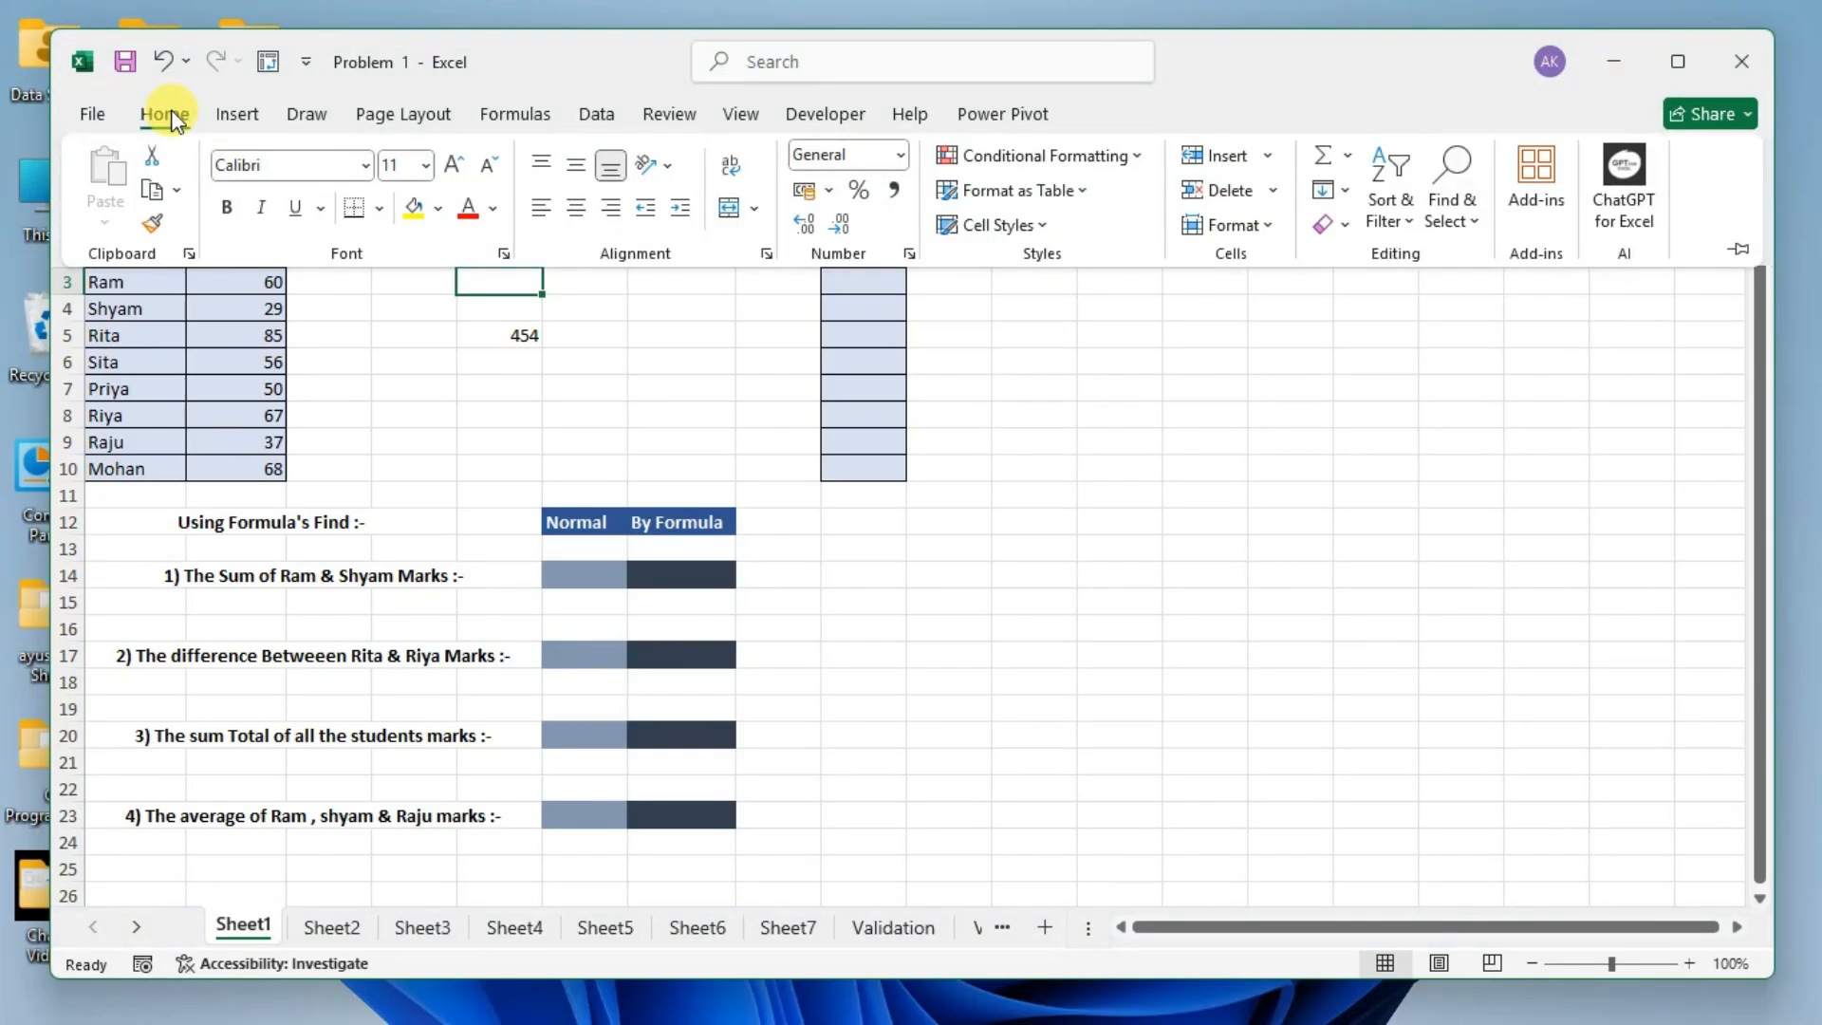
Hide the temporary Home commands, show and hide them once more, and restore the ribbon permanently.
click(570, 418)
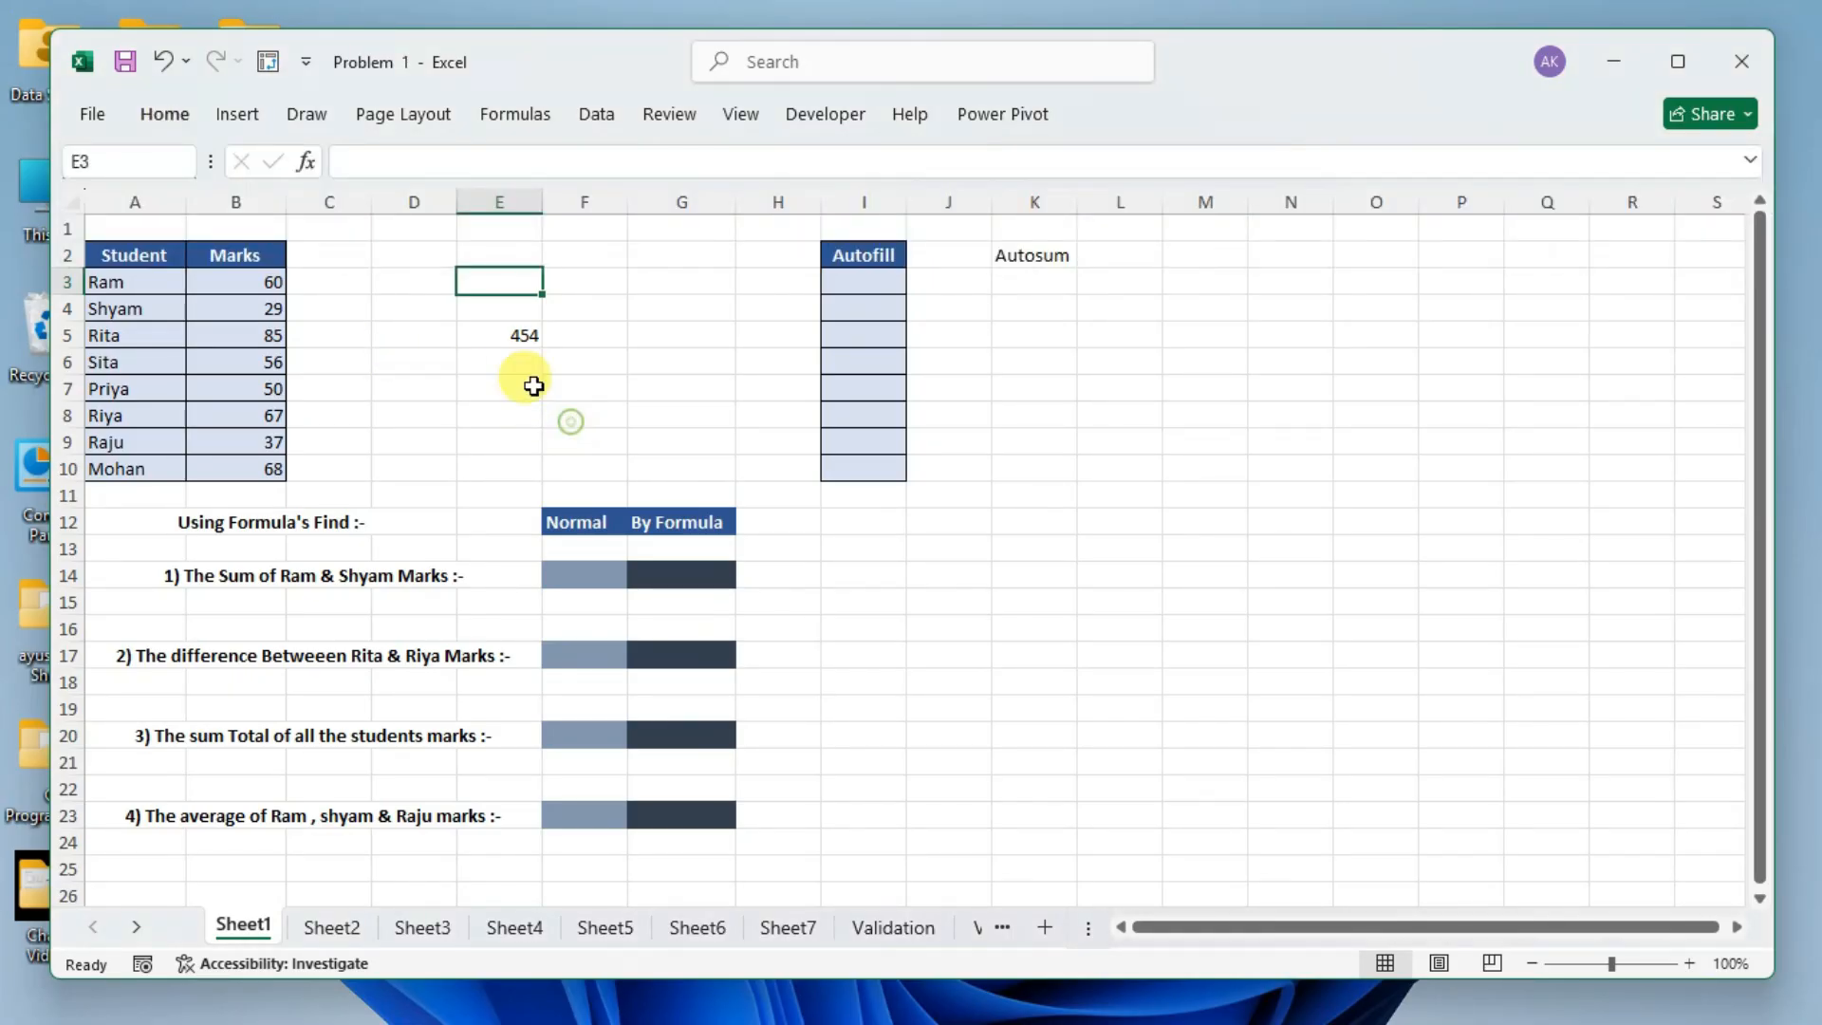
click(156, 117)
click(618, 430)
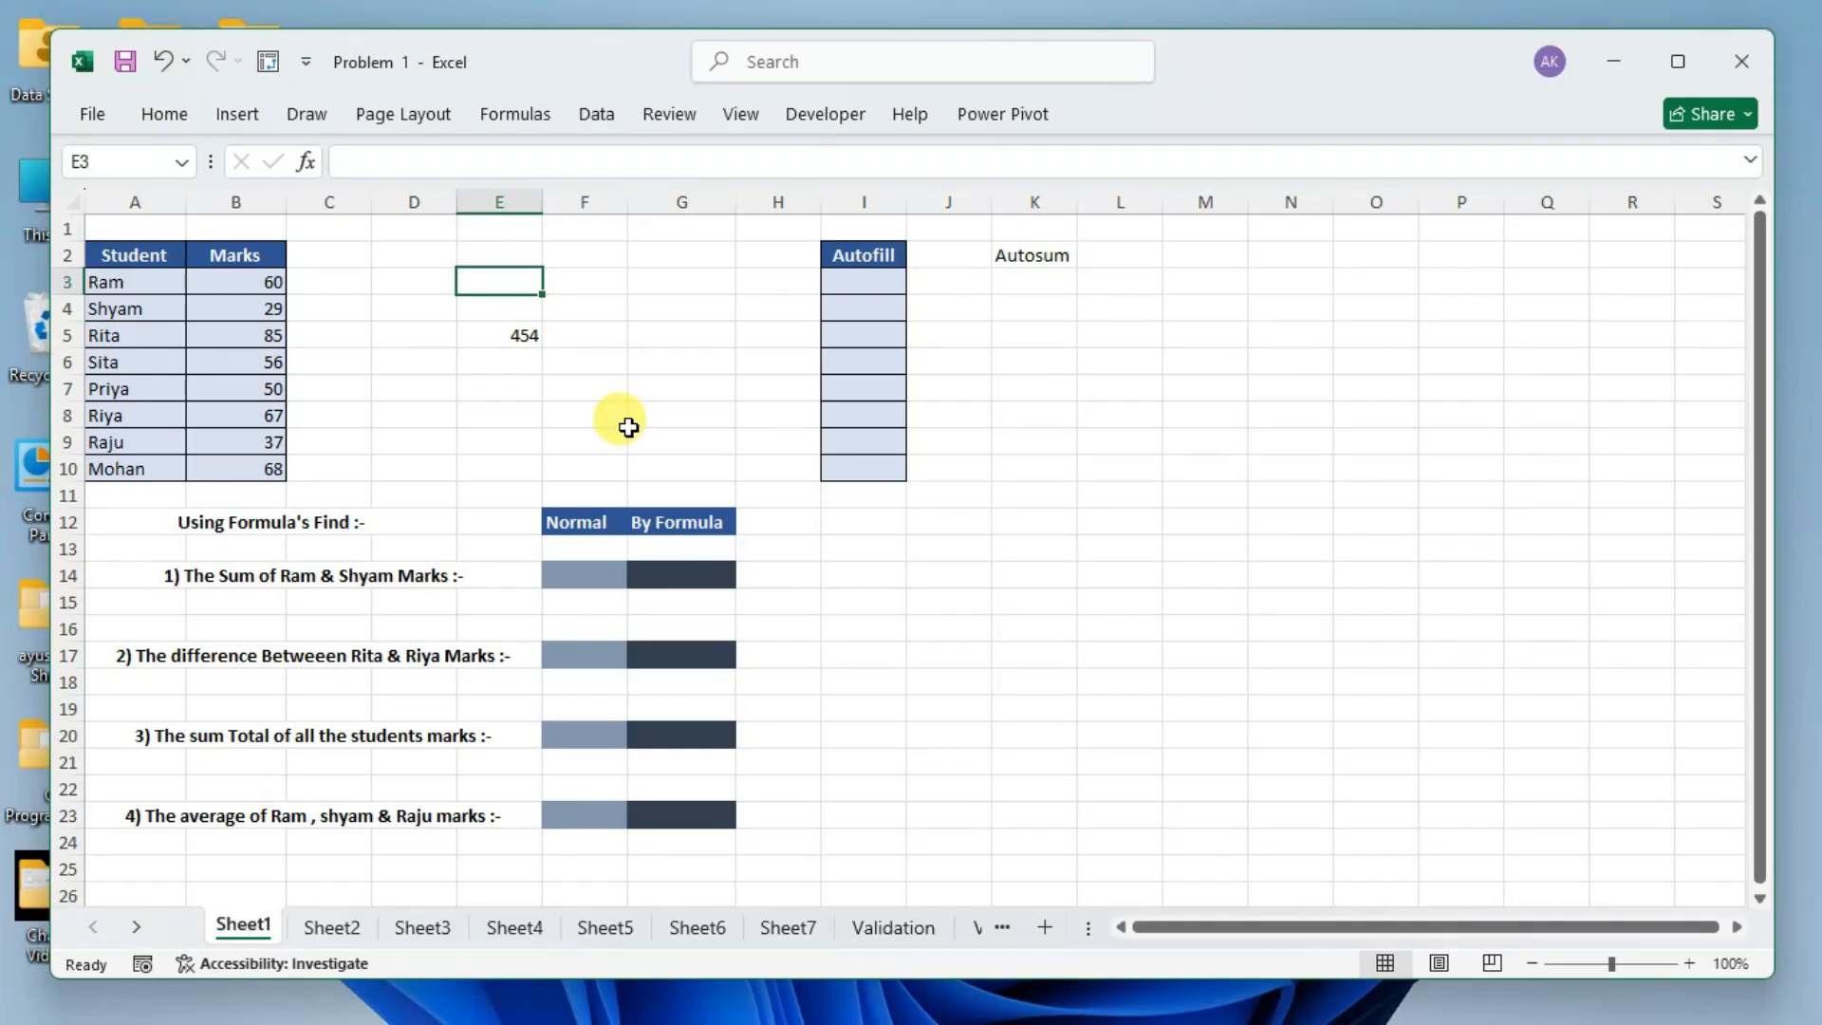
double_click(171, 112)
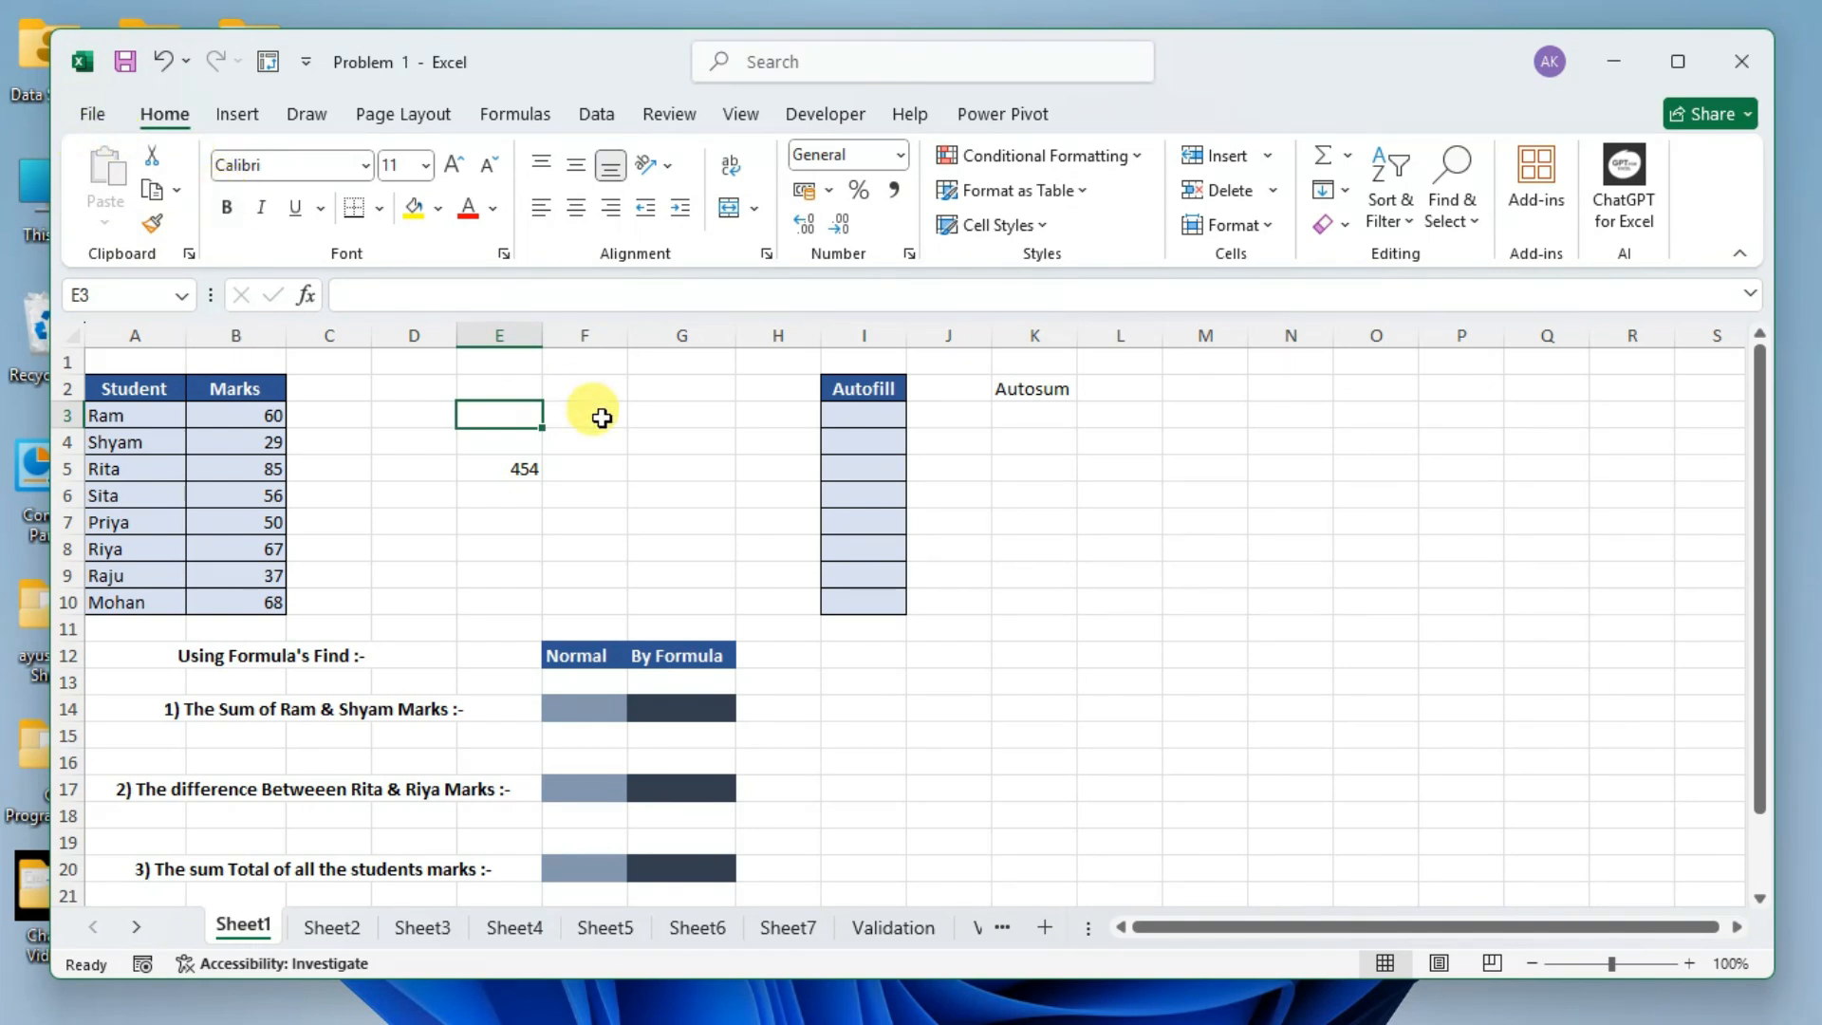
Try selecting several blank cells, settle on cell F5, and collapse and restore the ribbon.
click(583, 465)
click(754, 517)
click(426, 518)
click(582, 465)
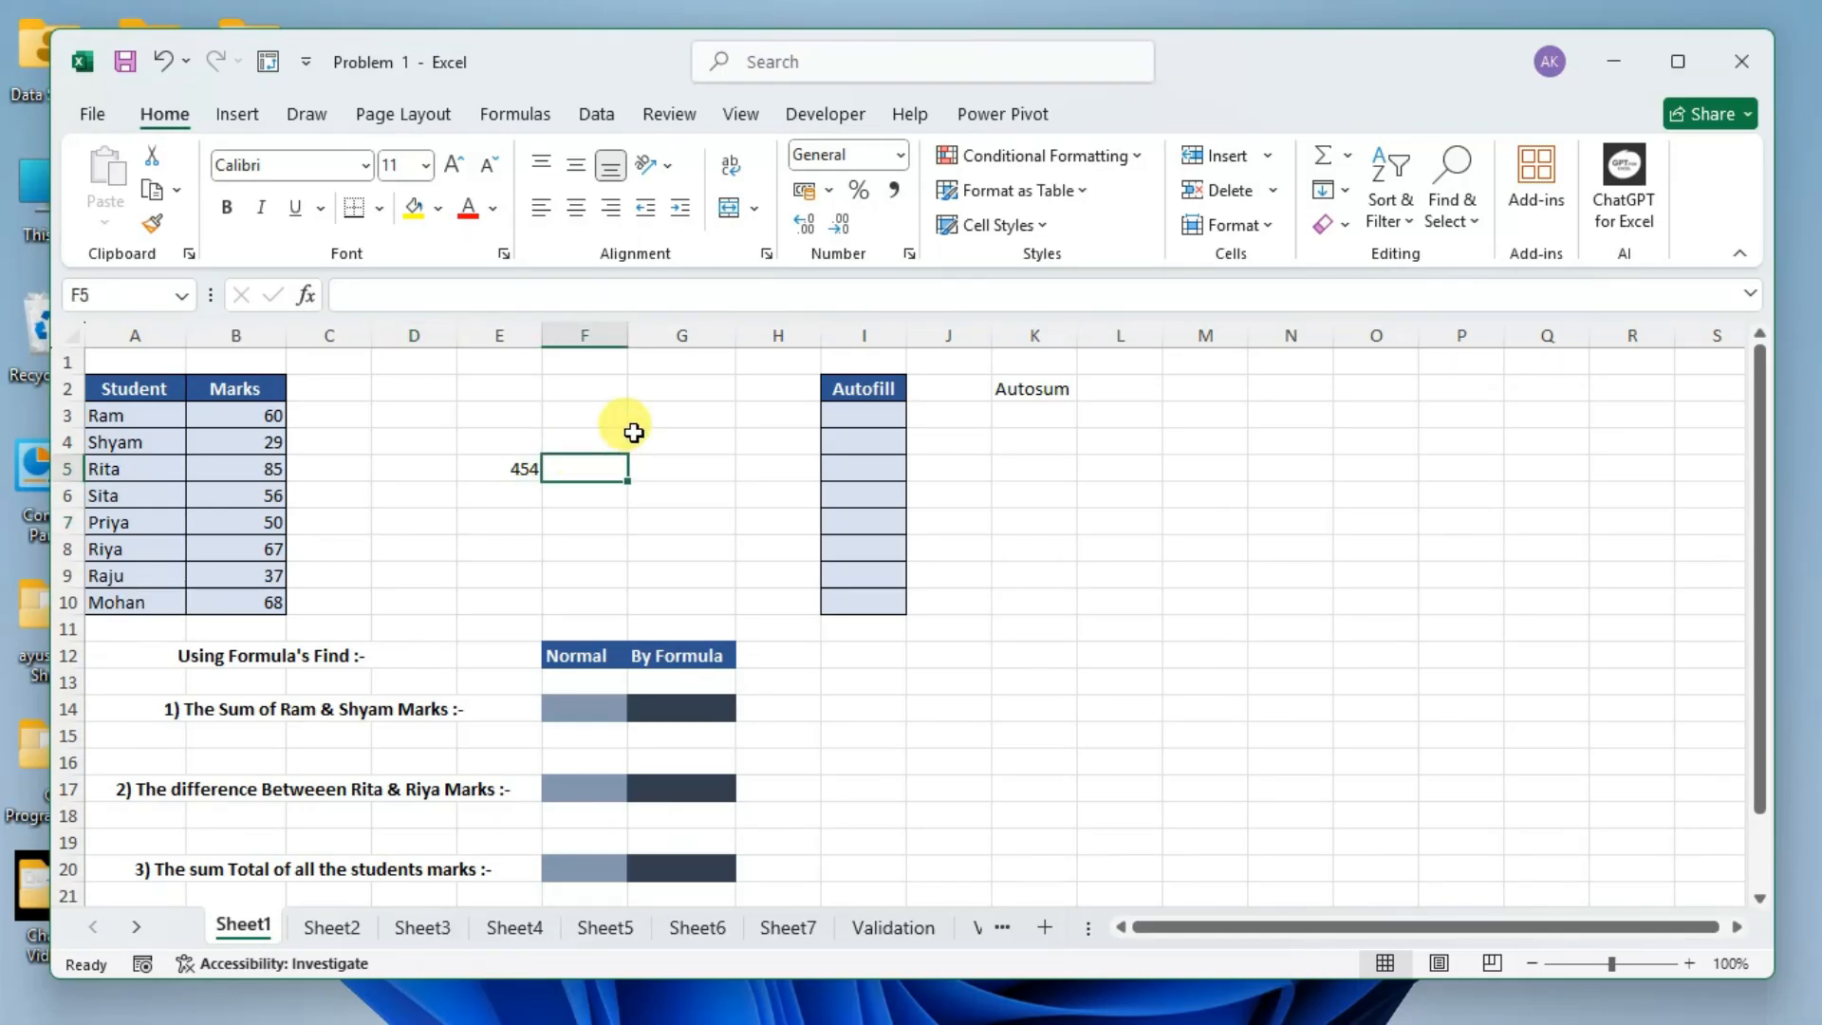
key(ctrl+F1)
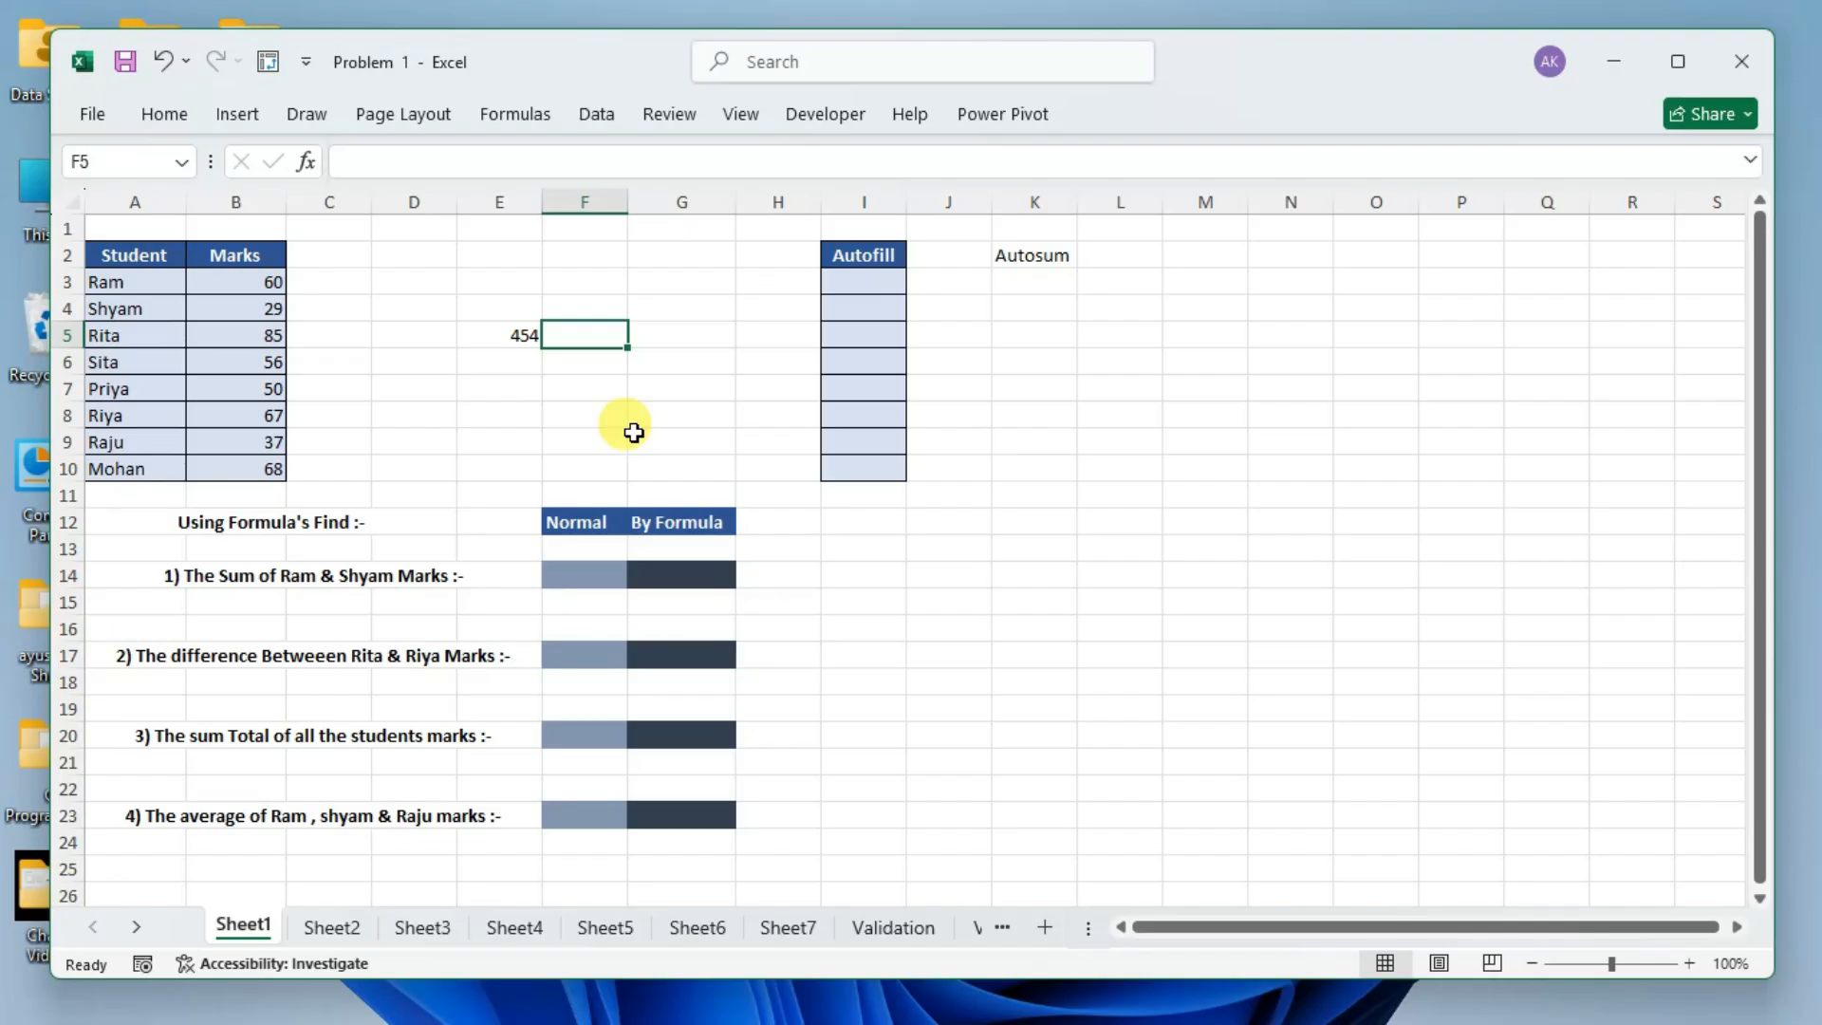
key(ctrl+F1)
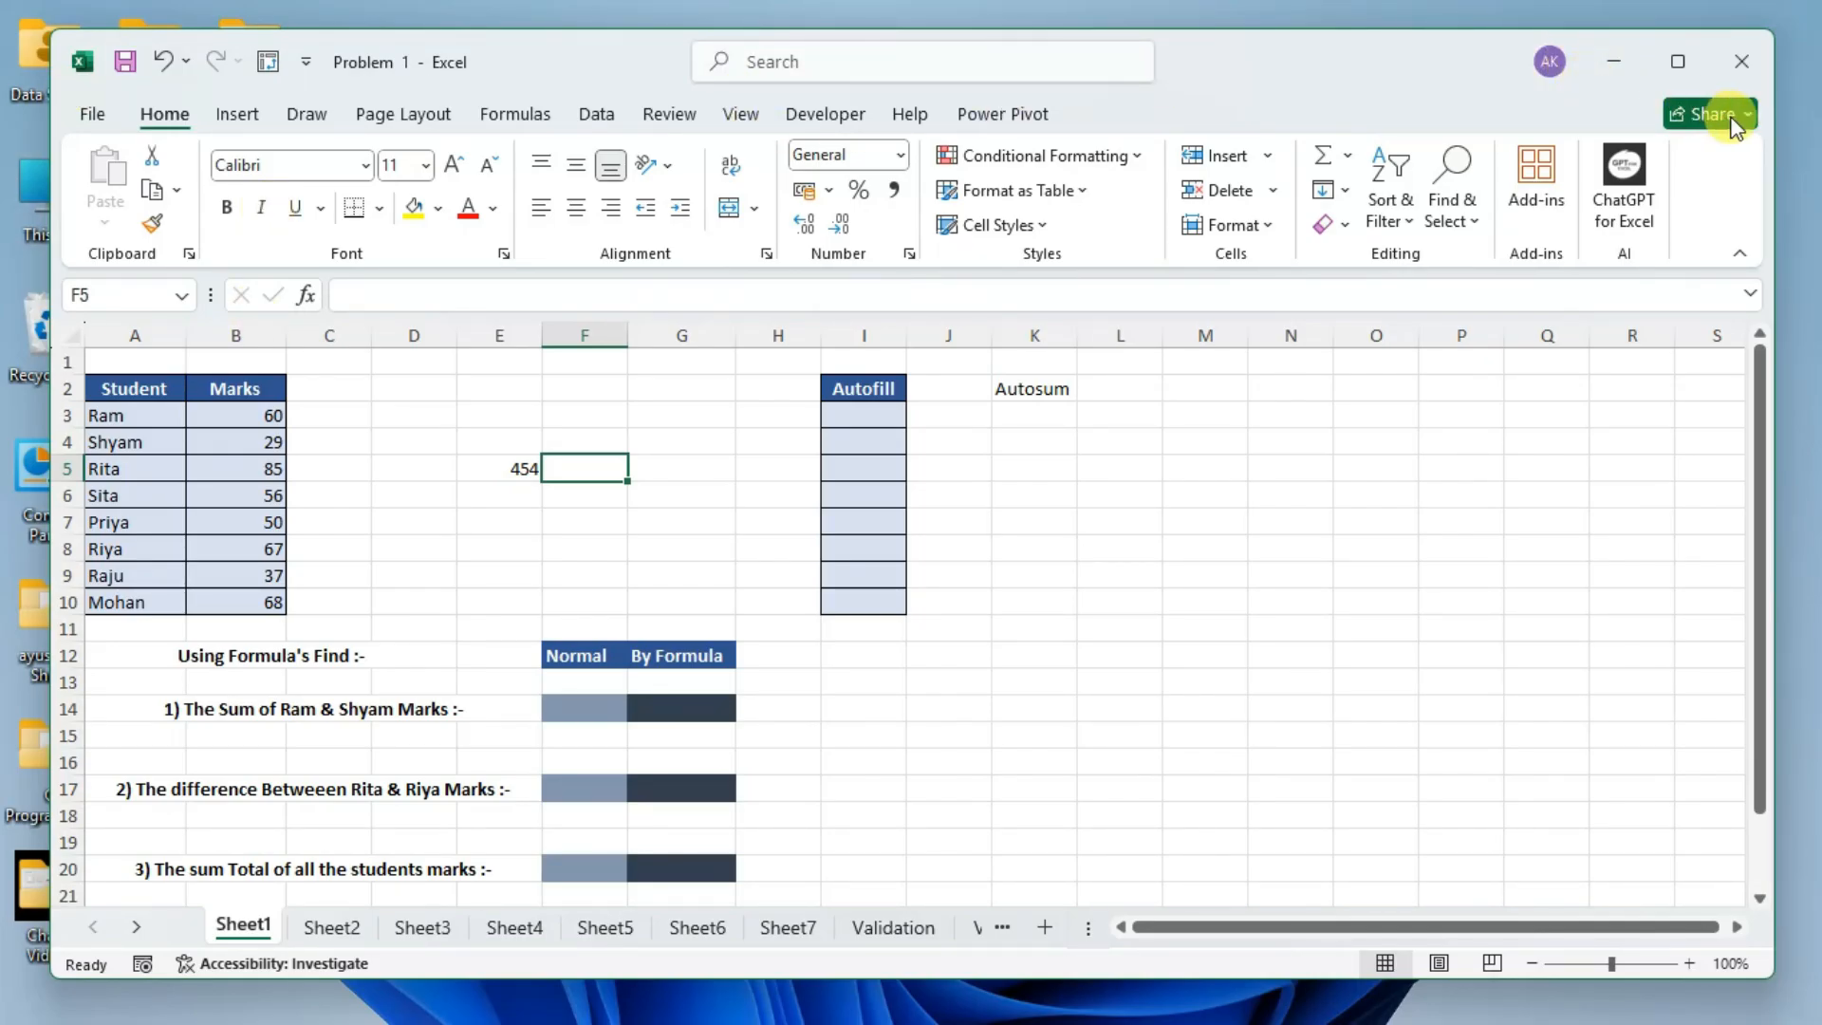
Examine the account control and the Quick Access Toolbar customization options, and return to the sheet without changing anything.
click(1548, 63)
click(1412, 59)
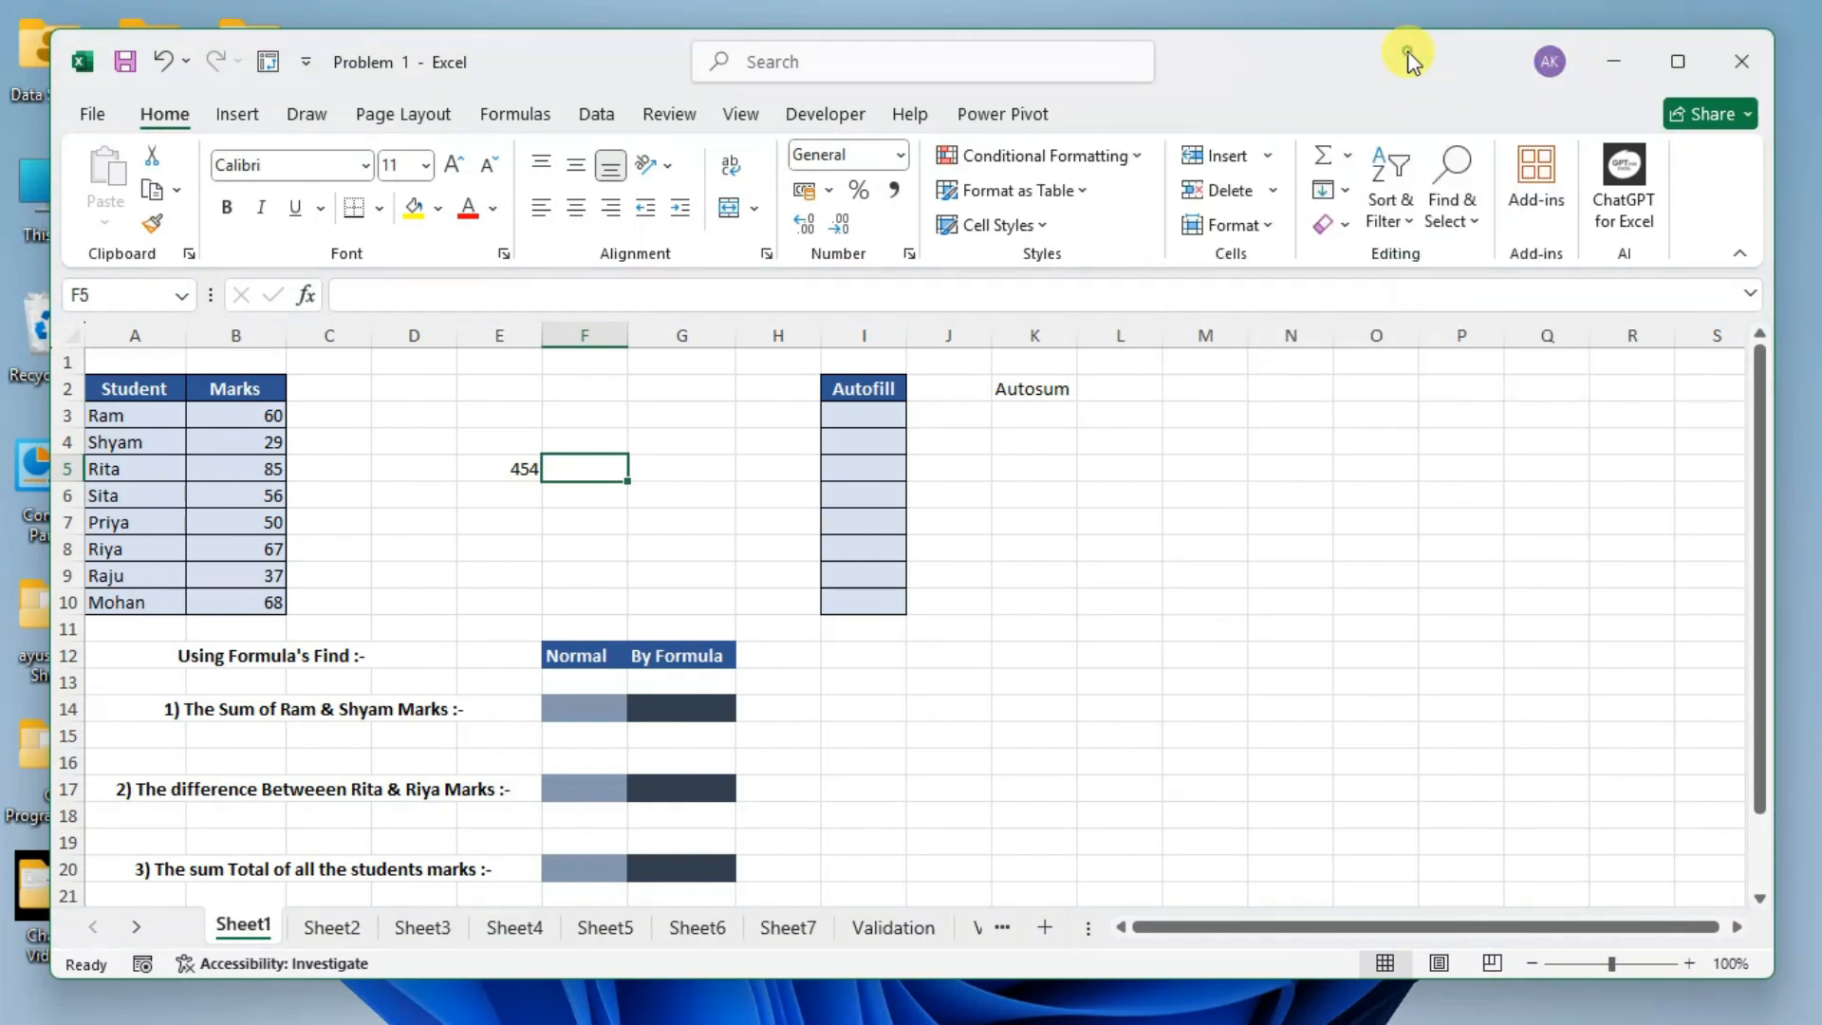
click(305, 63)
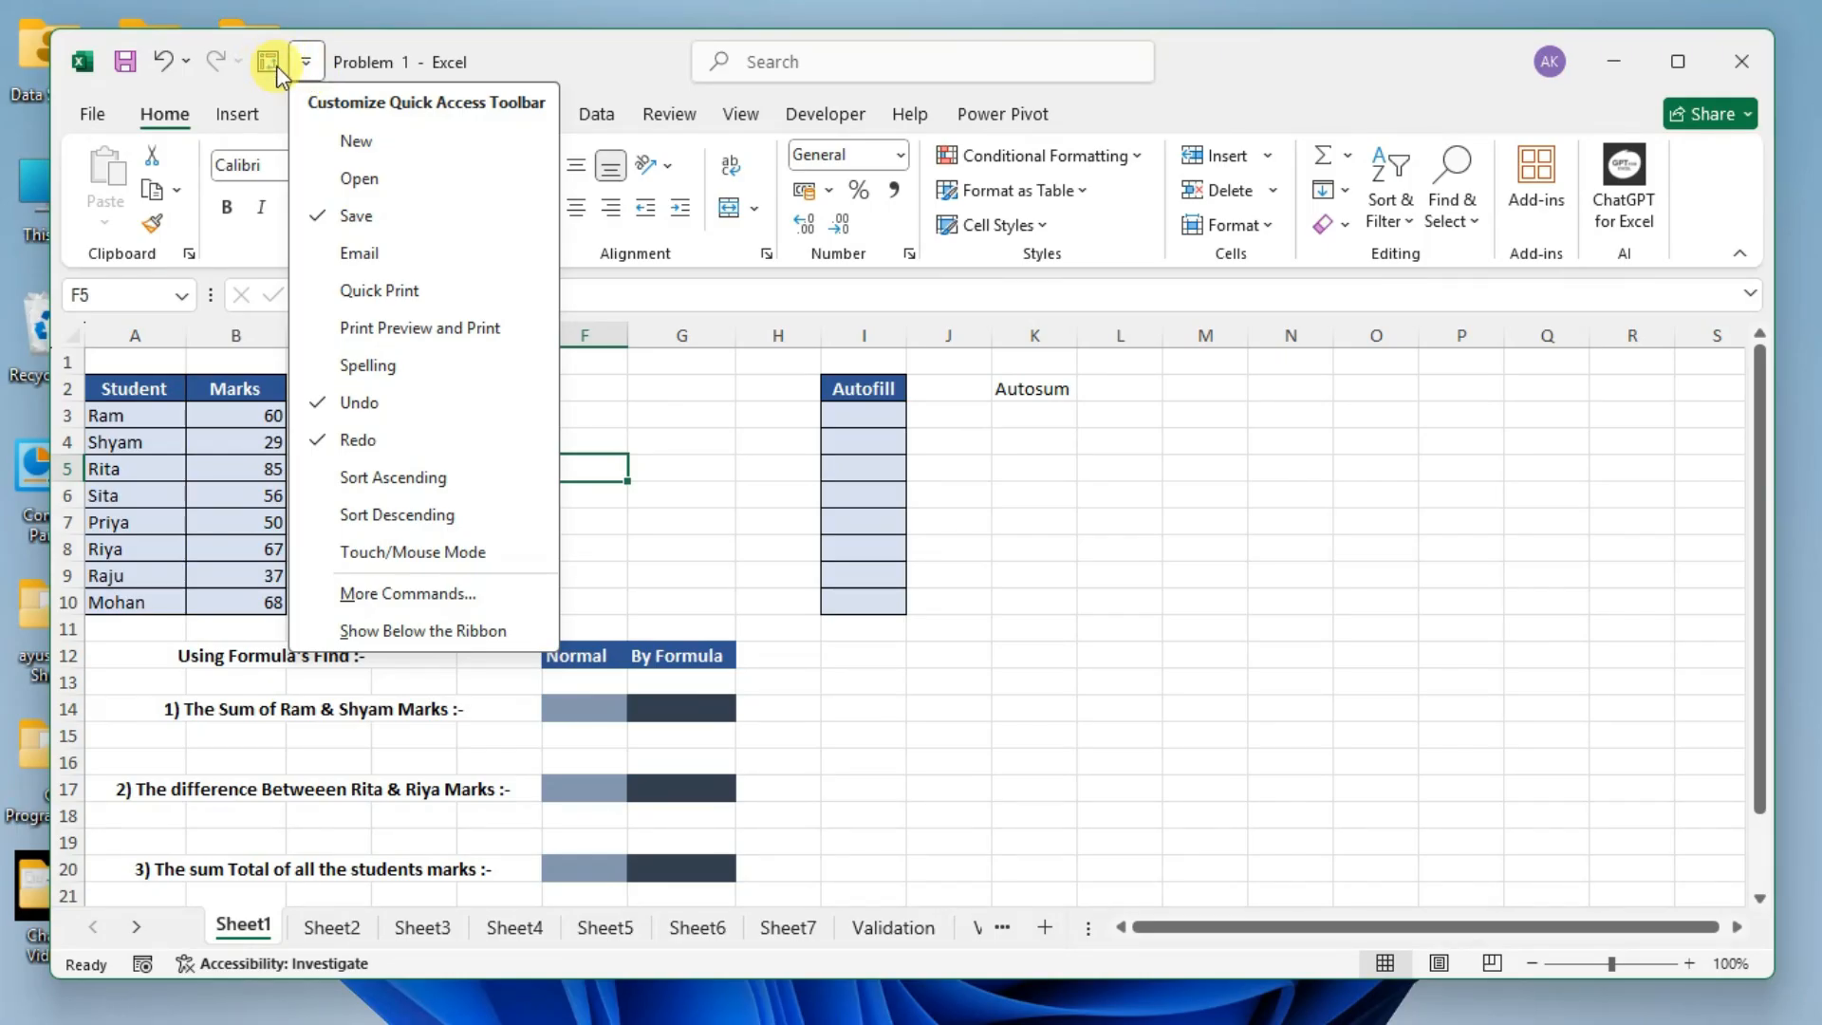
click(789, 475)
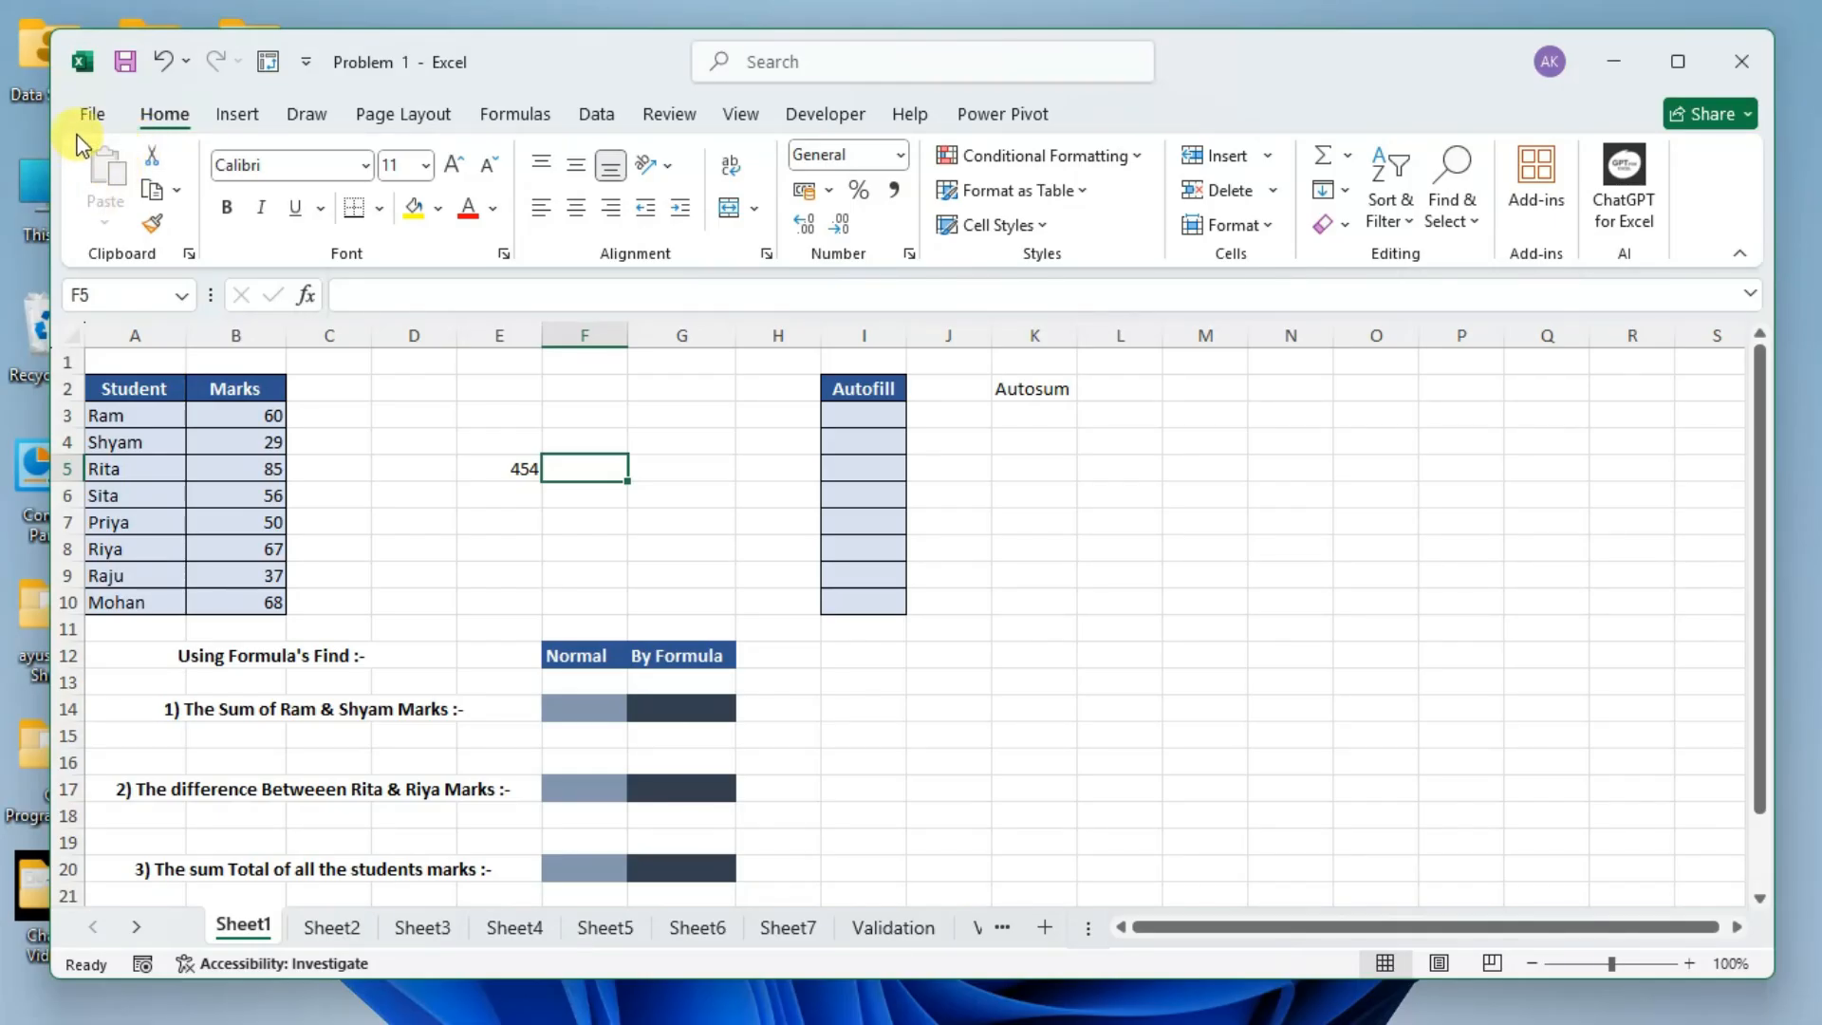
Look through the Insert, Page Layout, Formulas, Data, Review, View, Draw and Developer commands, and return to the Home commands.
double_click(165, 115)
double_click(165, 116)
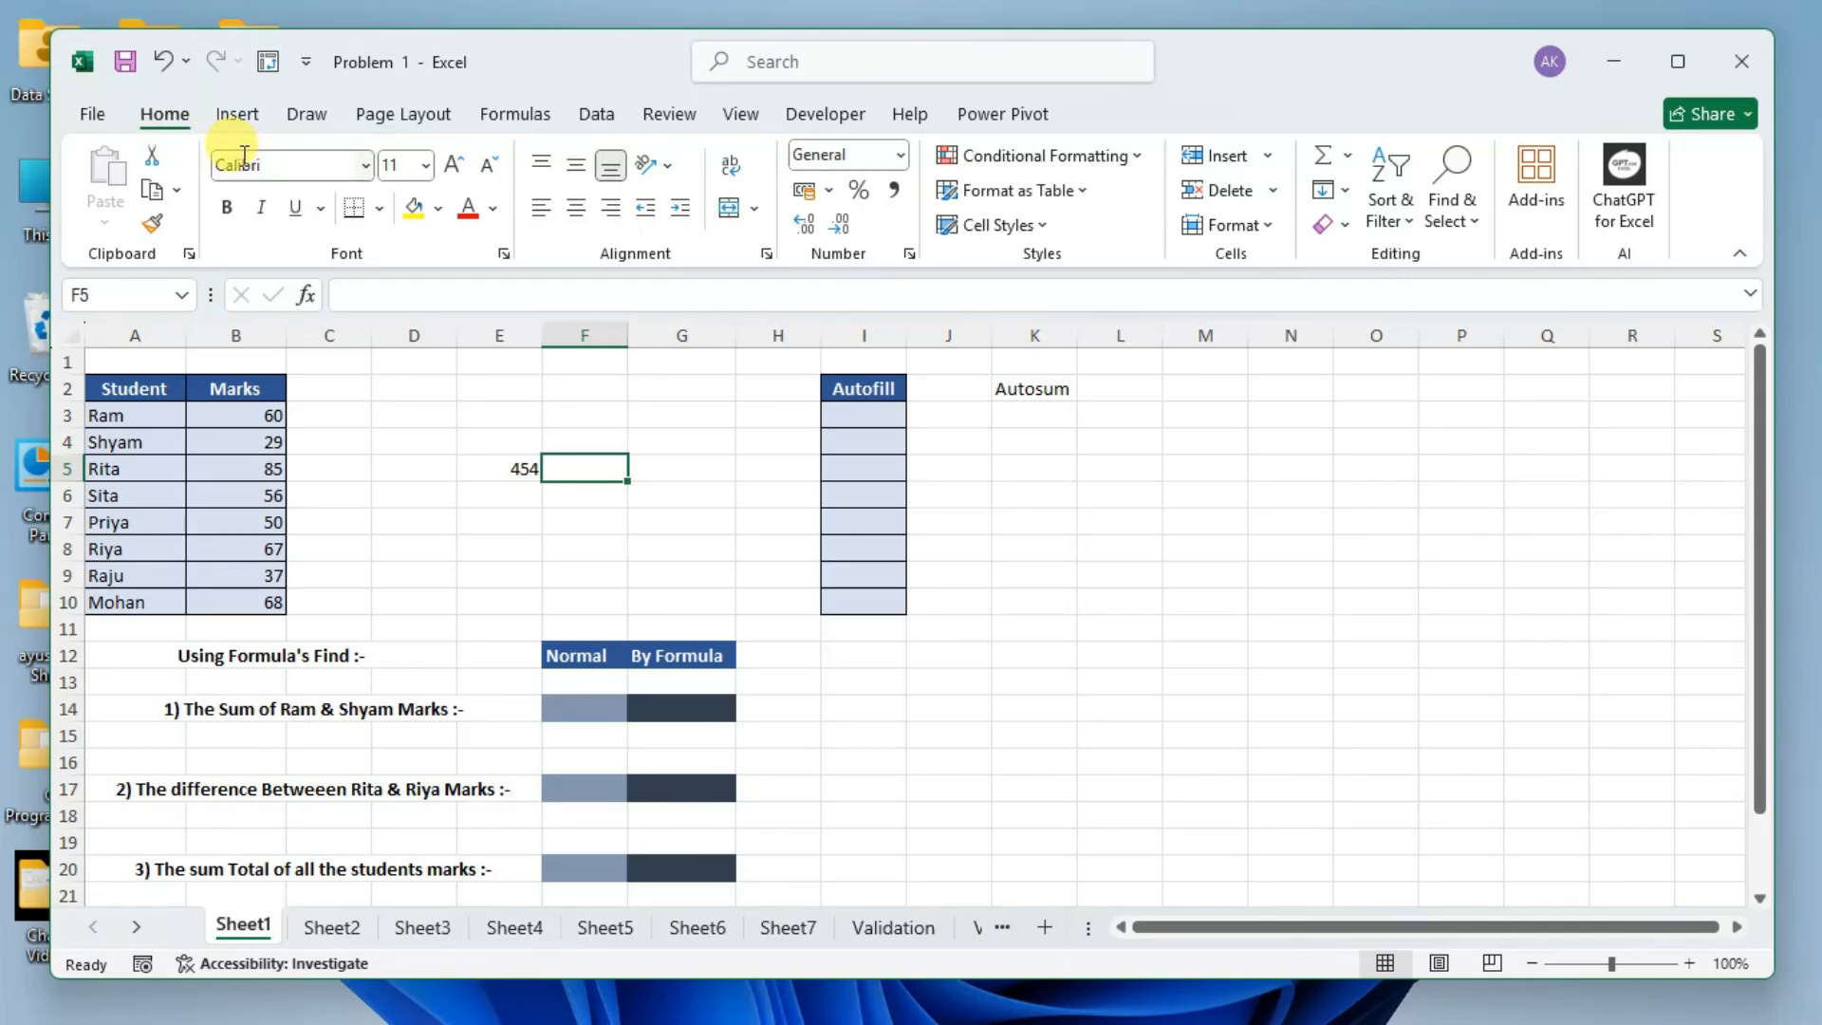
click(237, 113)
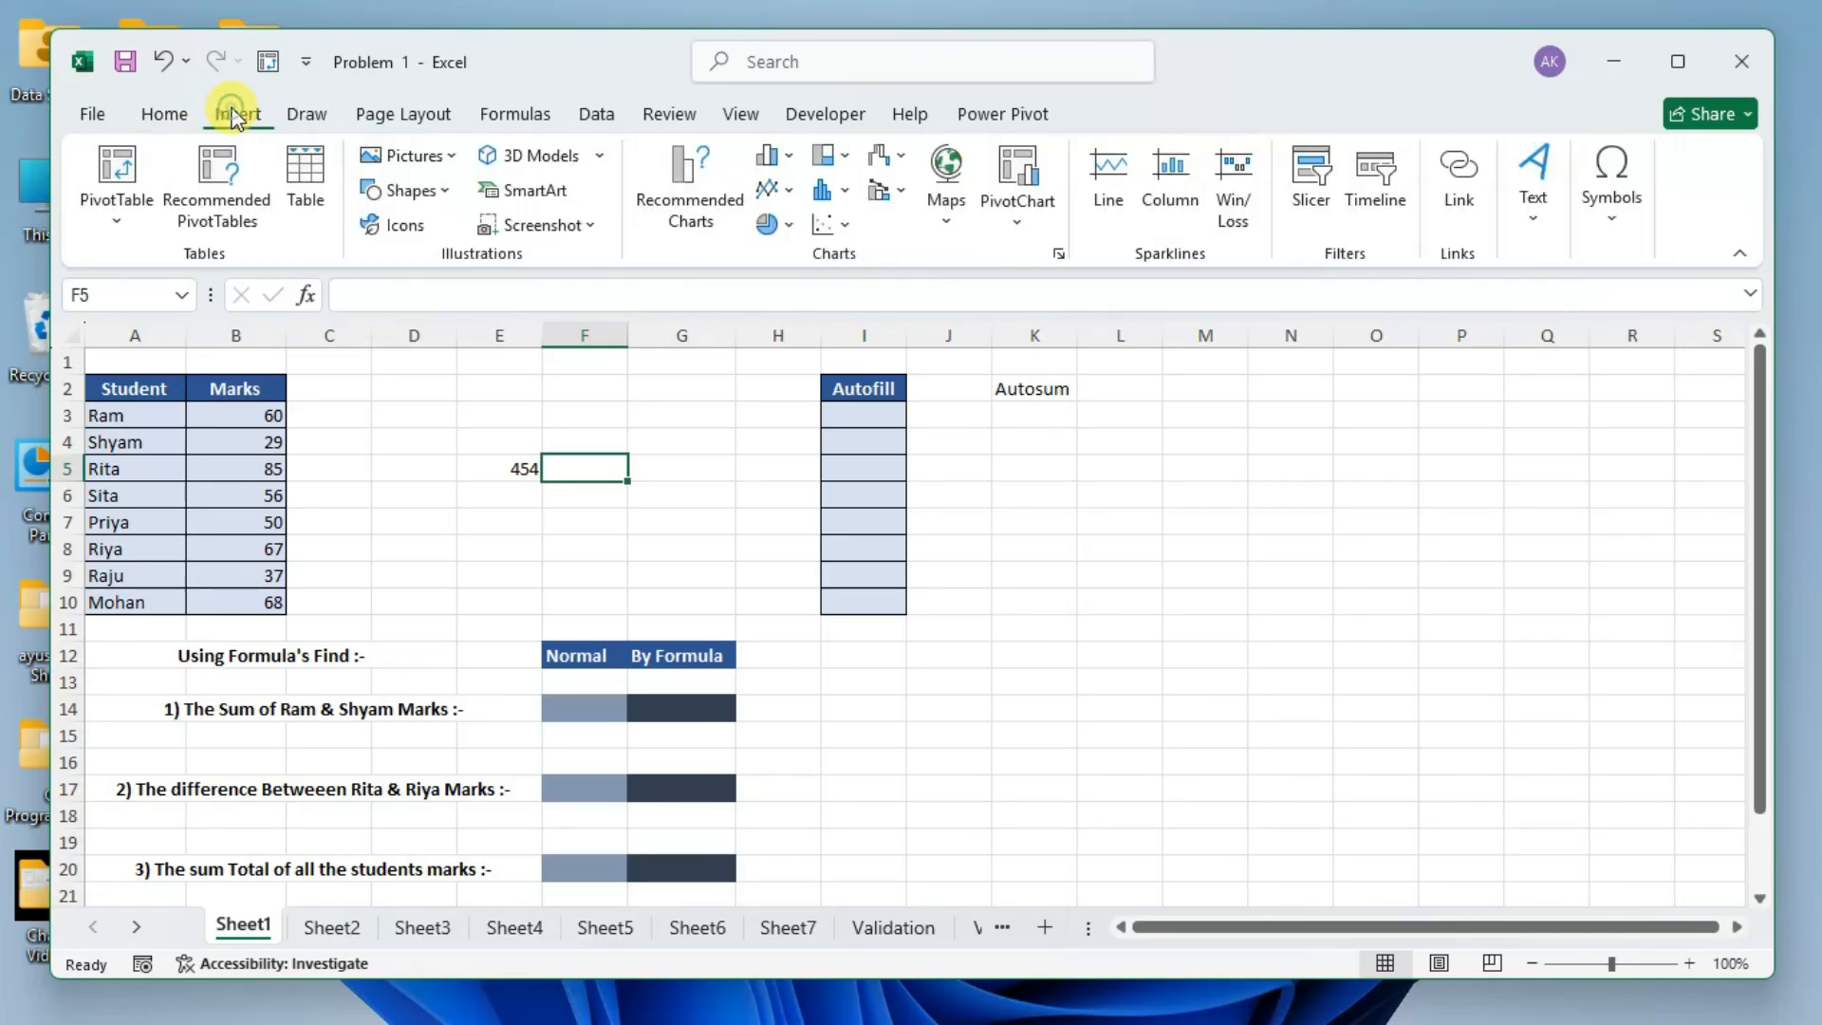
click(379, 114)
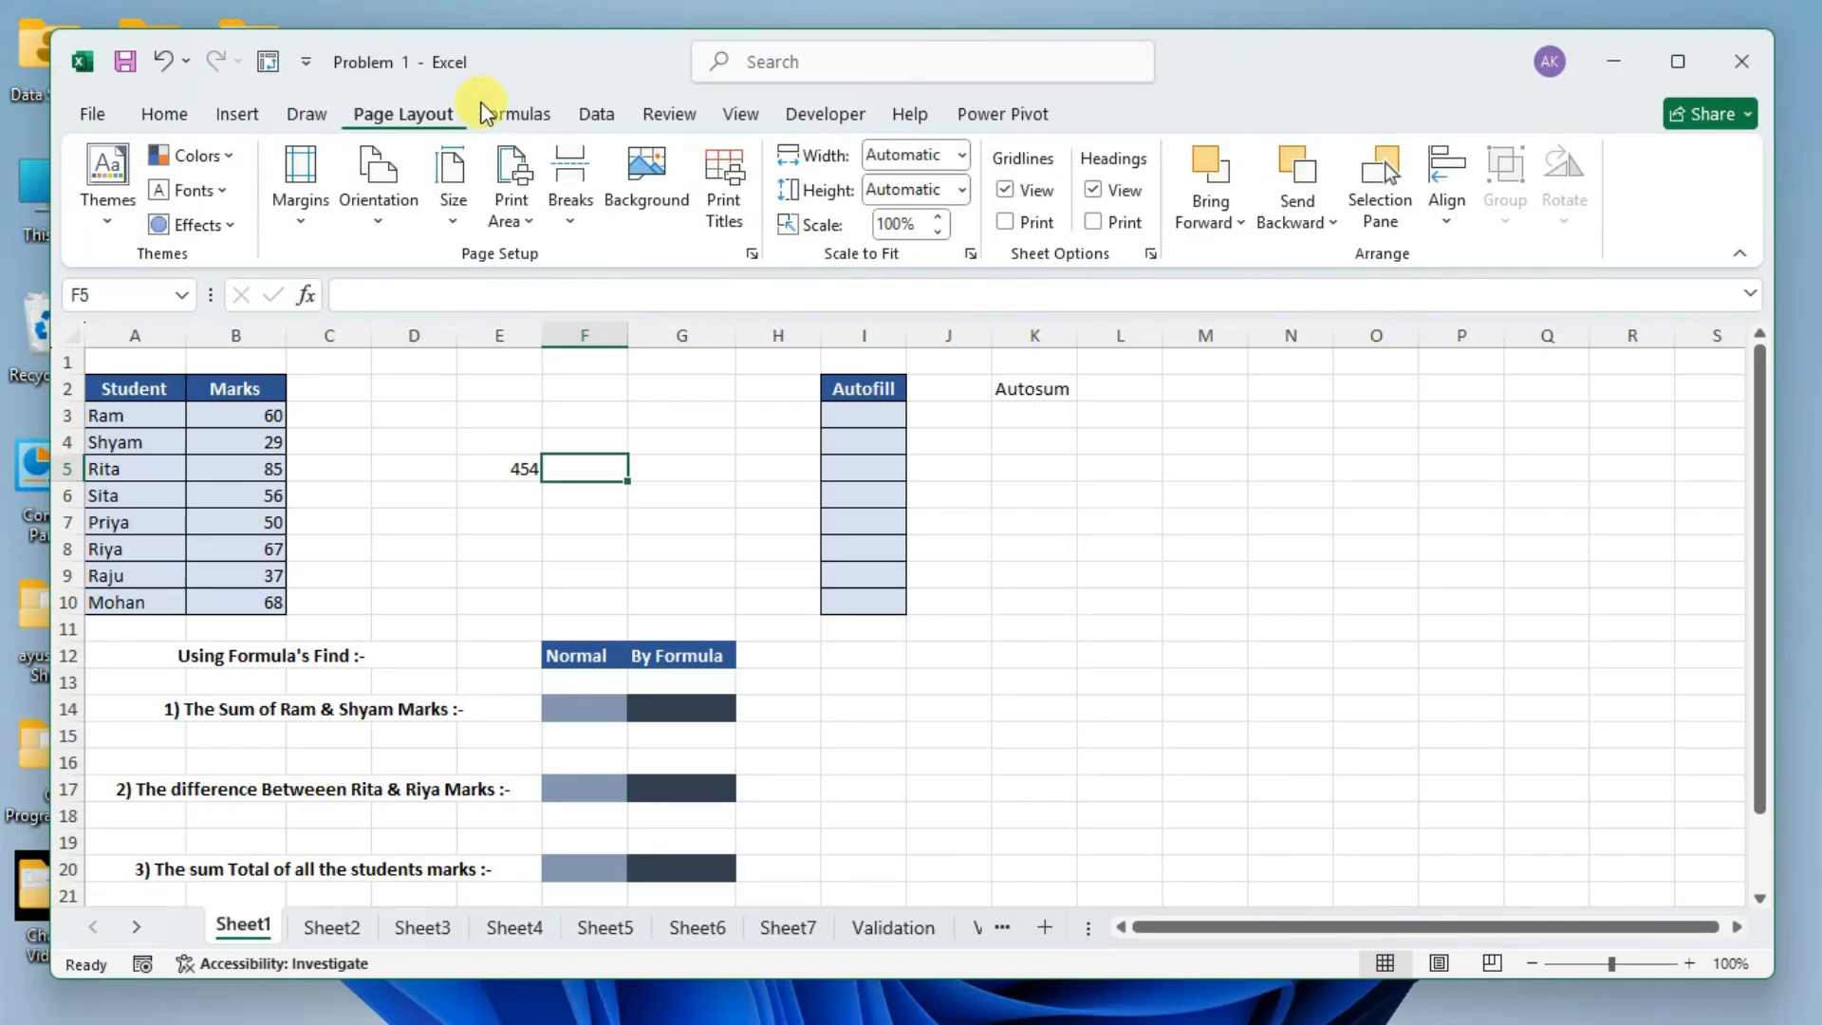
click(525, 115)
click(595, 114)
click(669, 114)
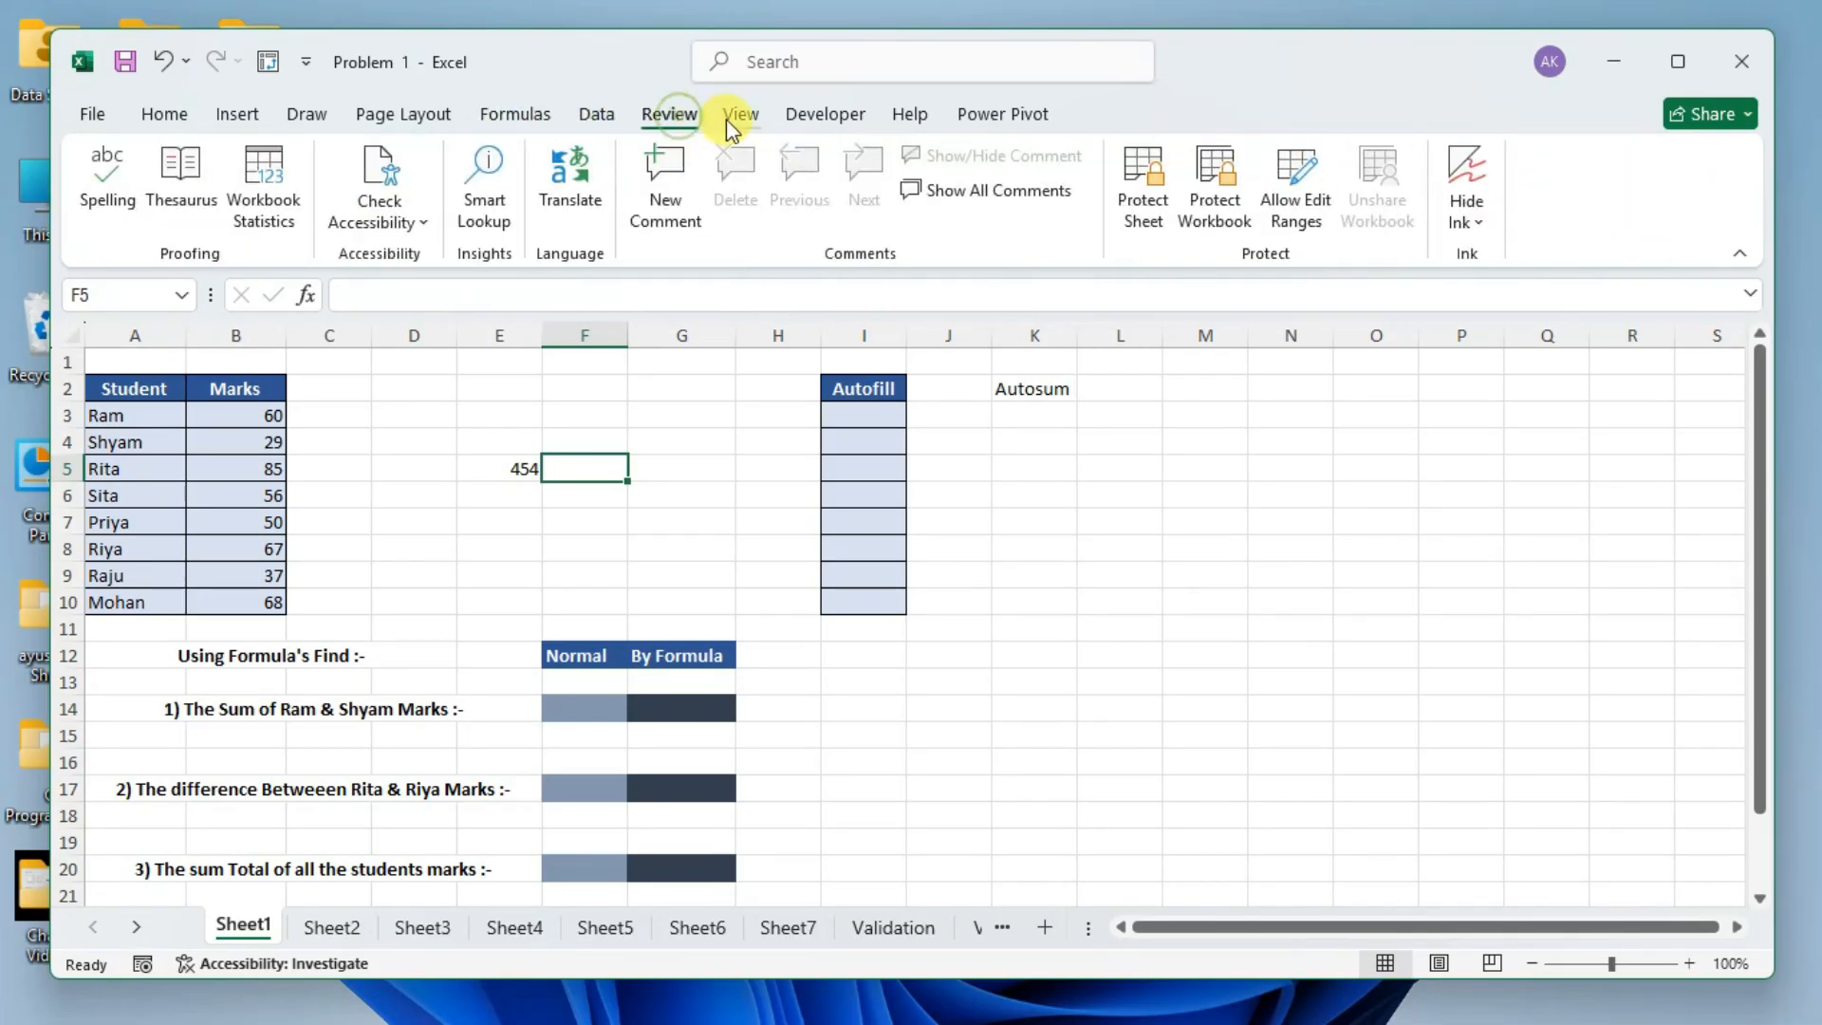
click(733, 117)
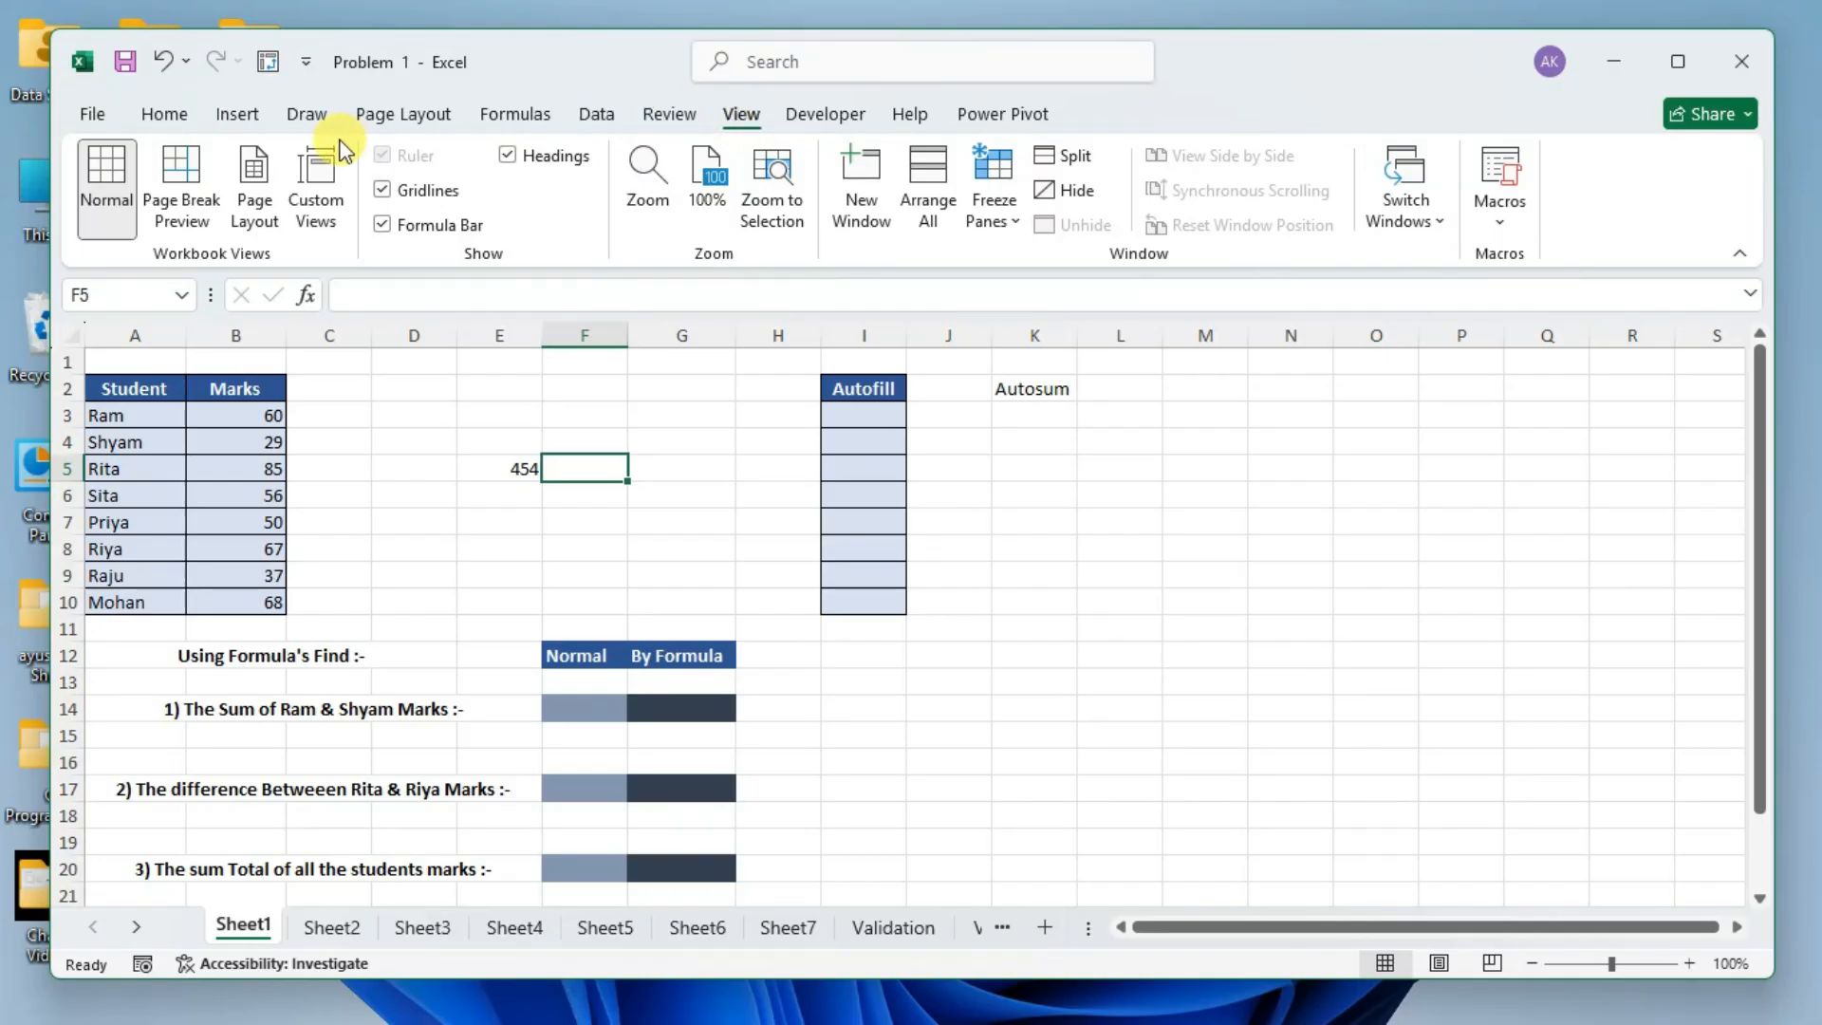
click(305, 114)
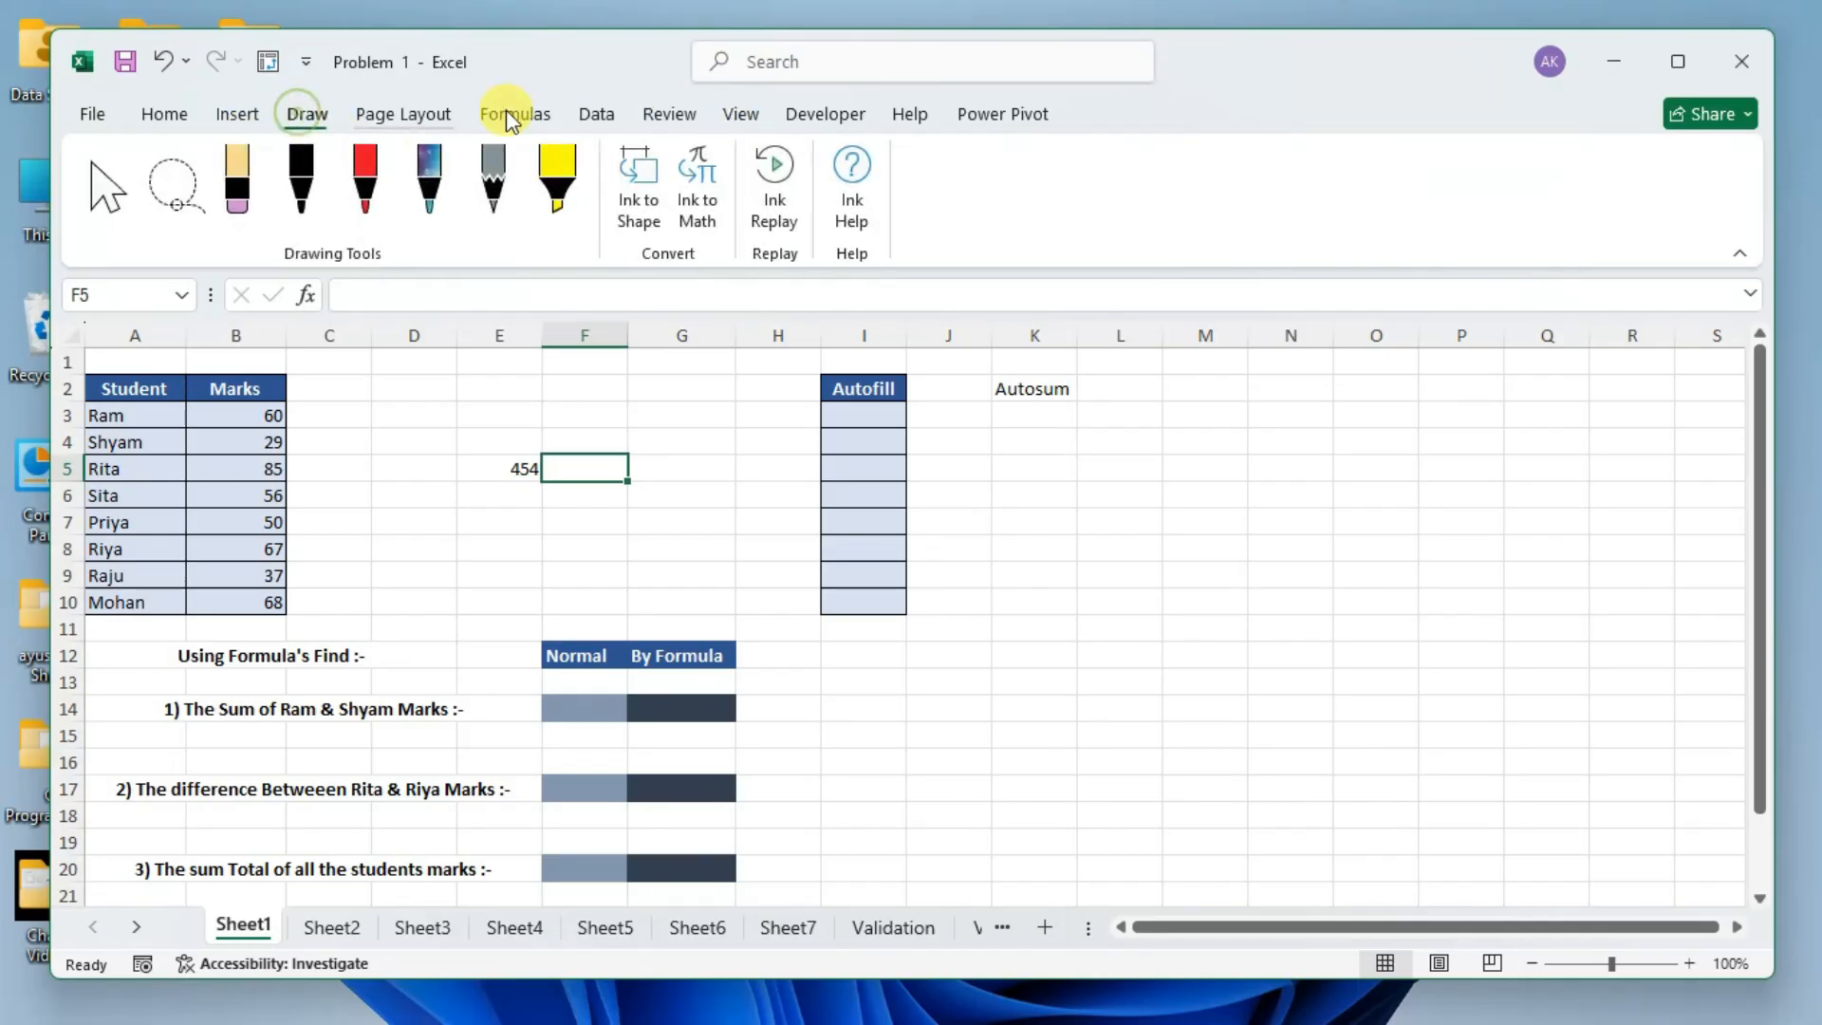
click(848, 121)
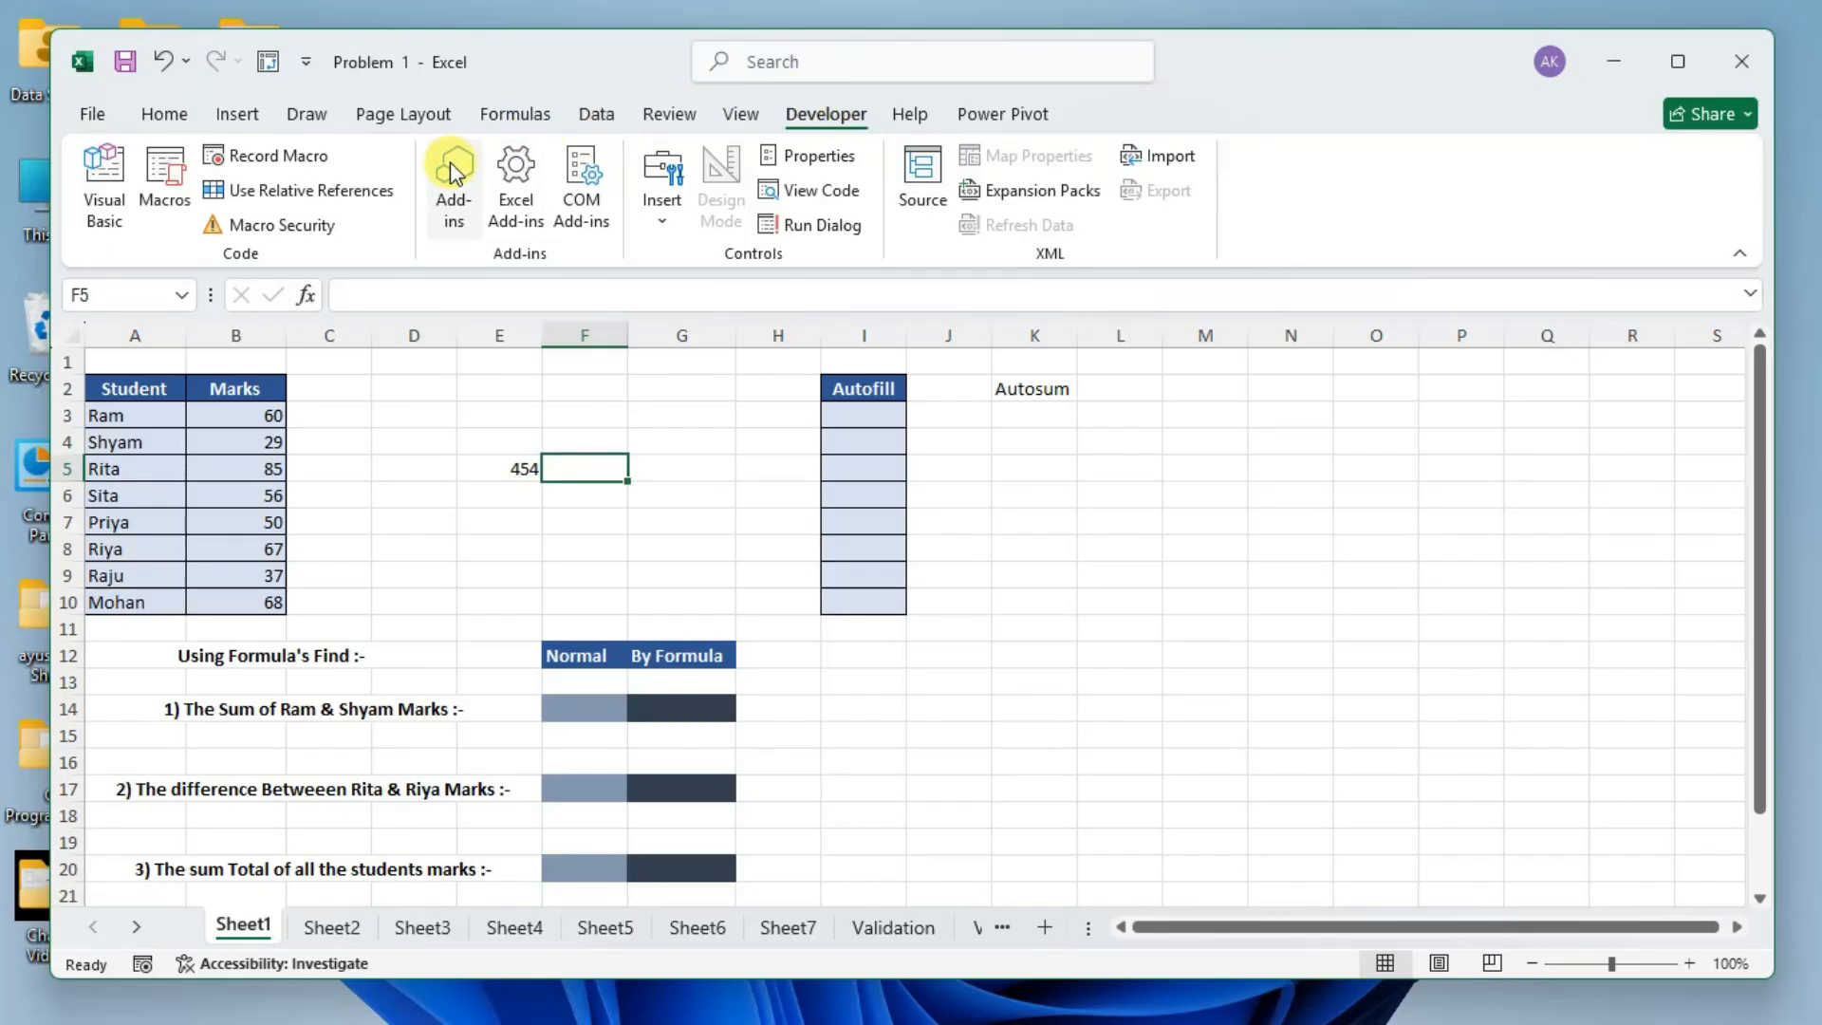
click(161, 116)
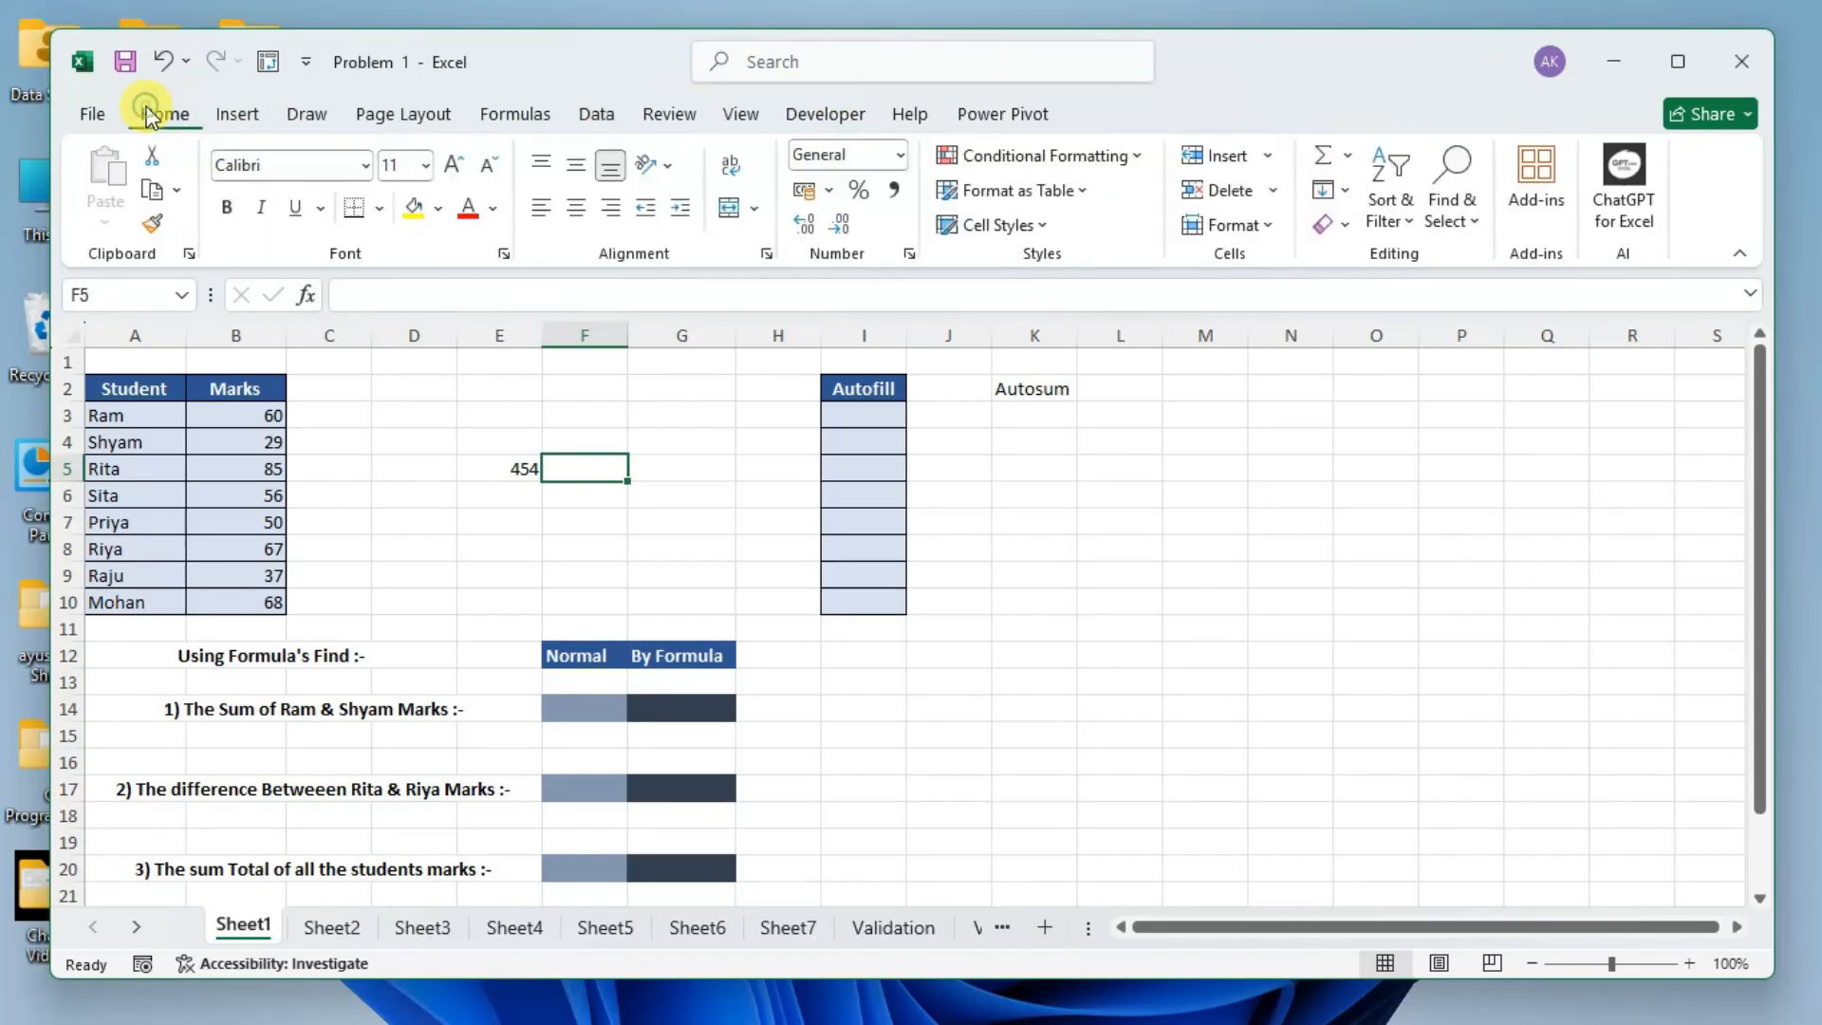
Select cells E3 and F5 in turn to check their addresses, select the block A2:K15, and reduce the selection to cell E5.
click(425, 444)
click(526, 414)
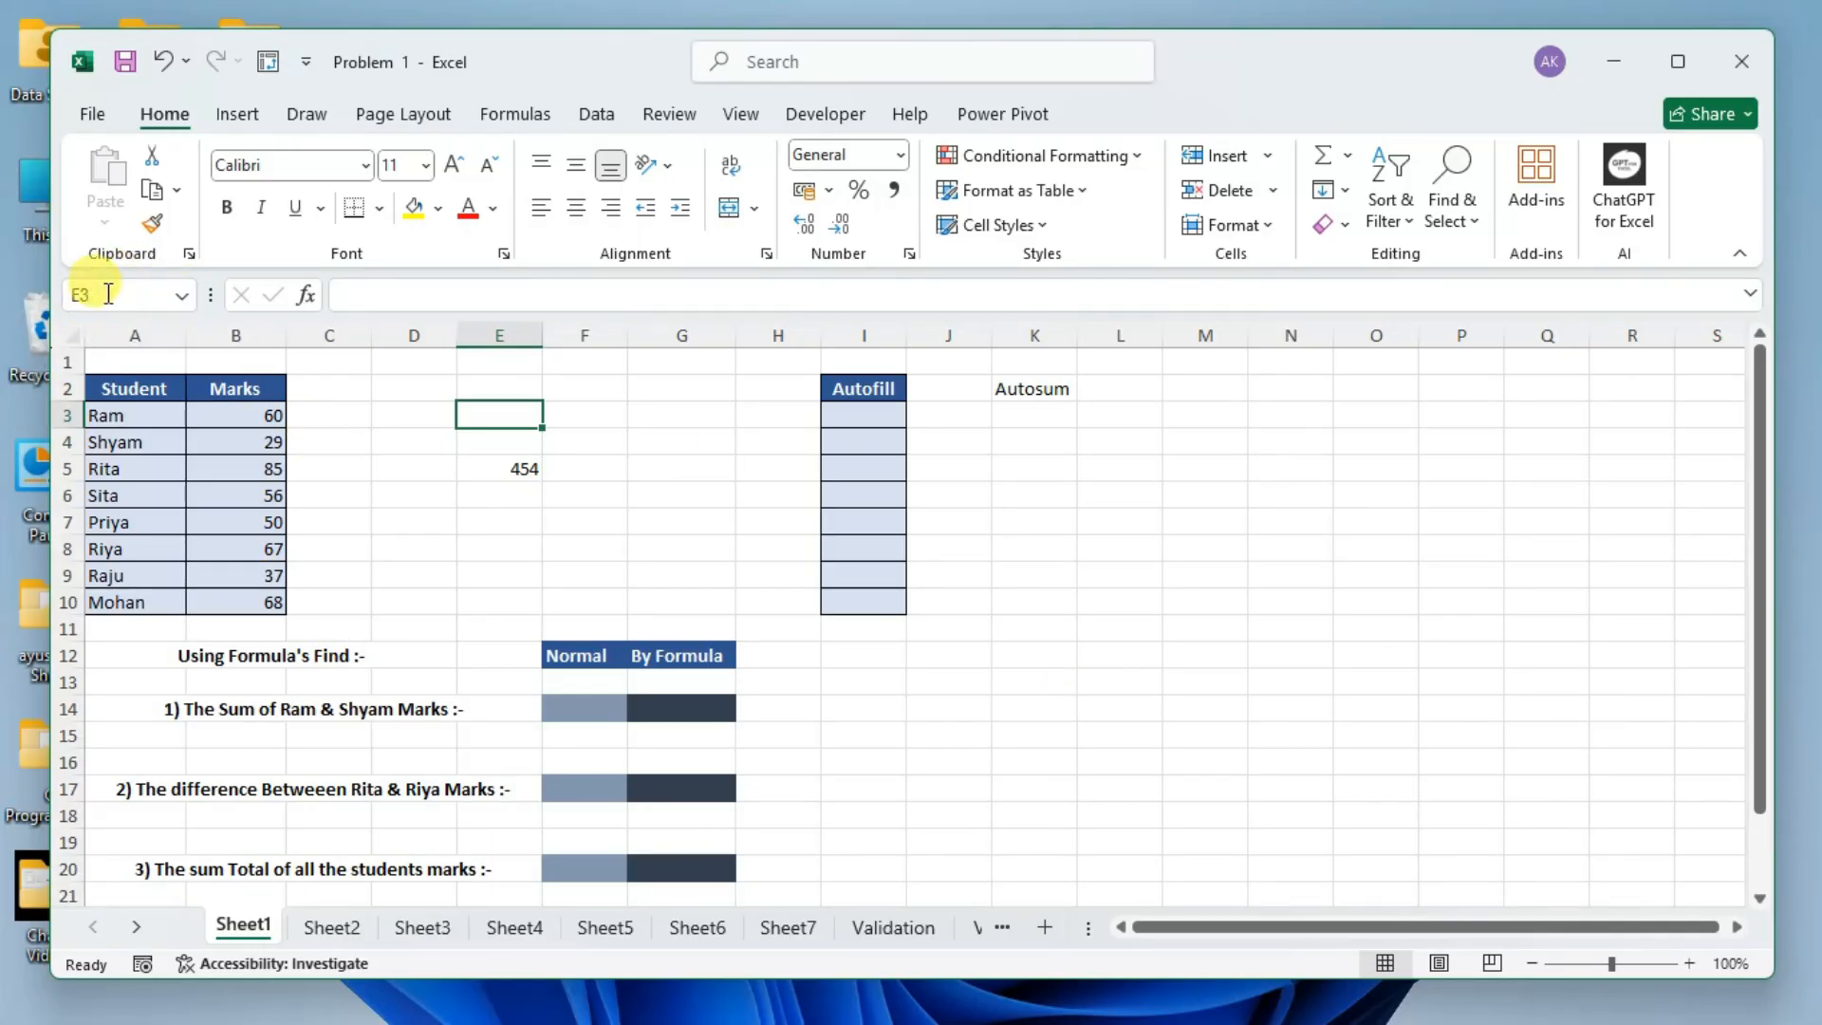
click(578, 468)
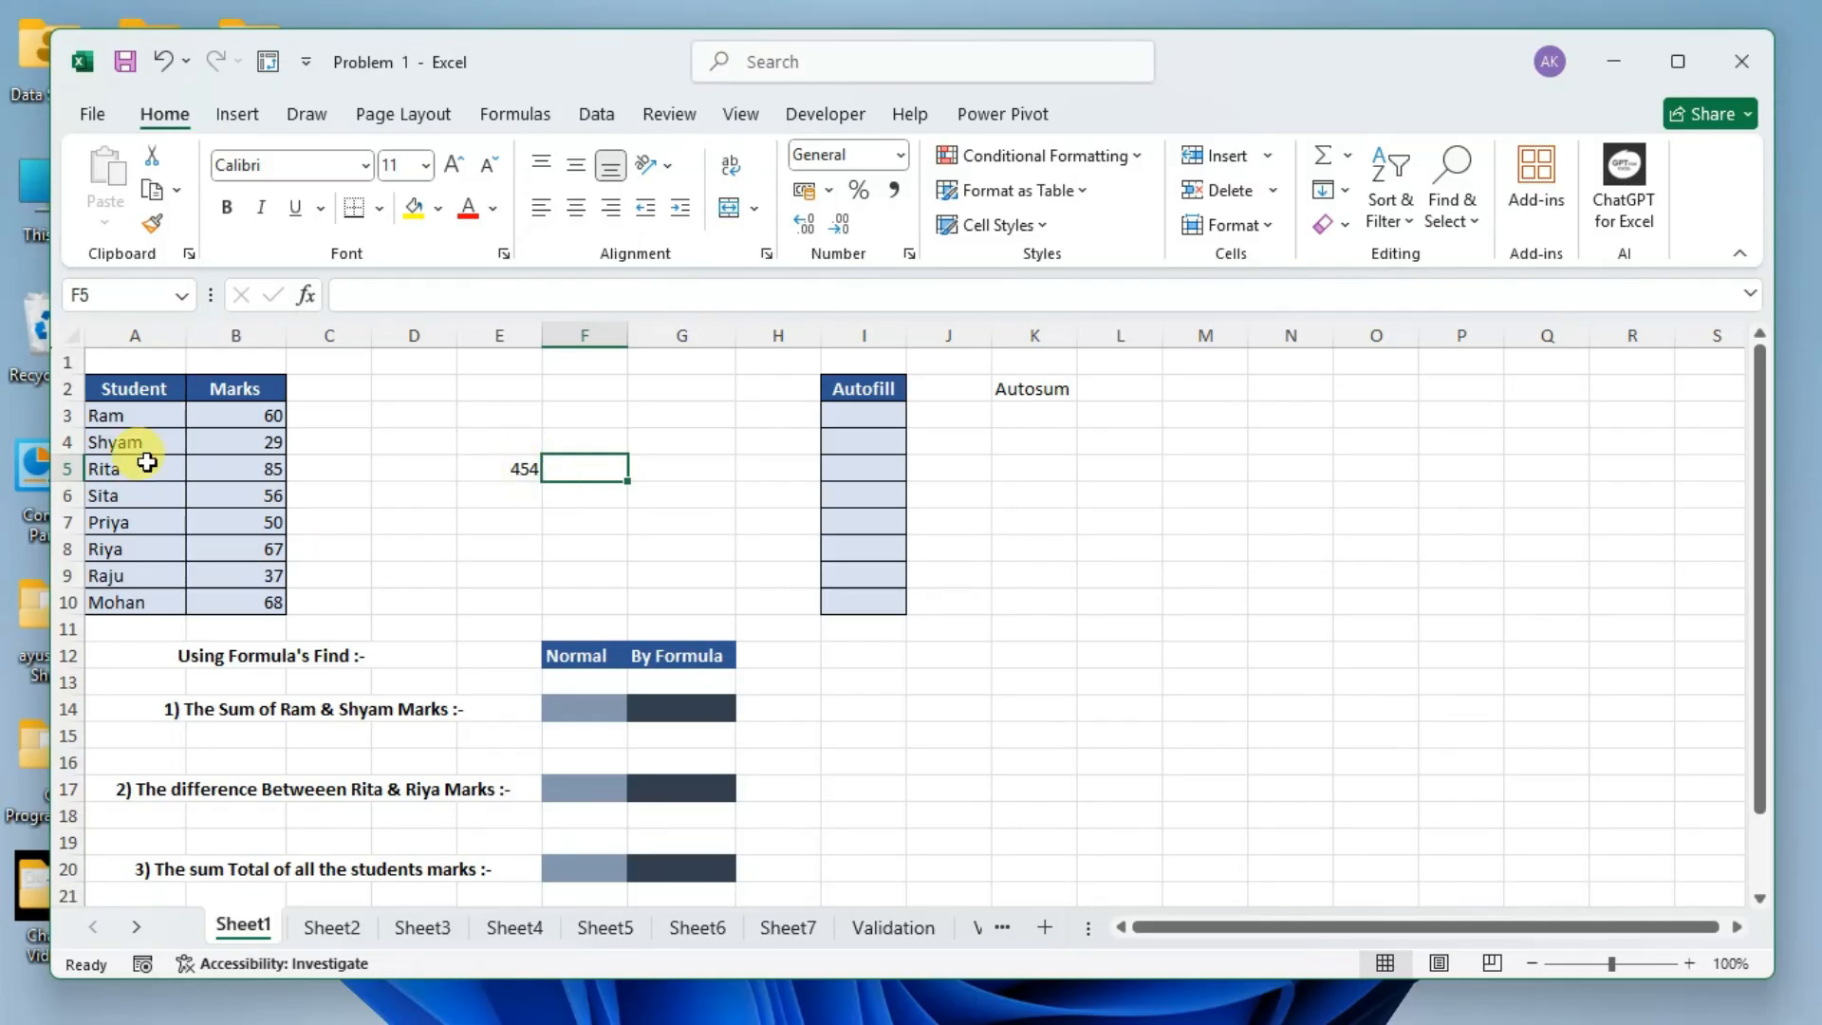
drag(404, 391, 1044, 741)
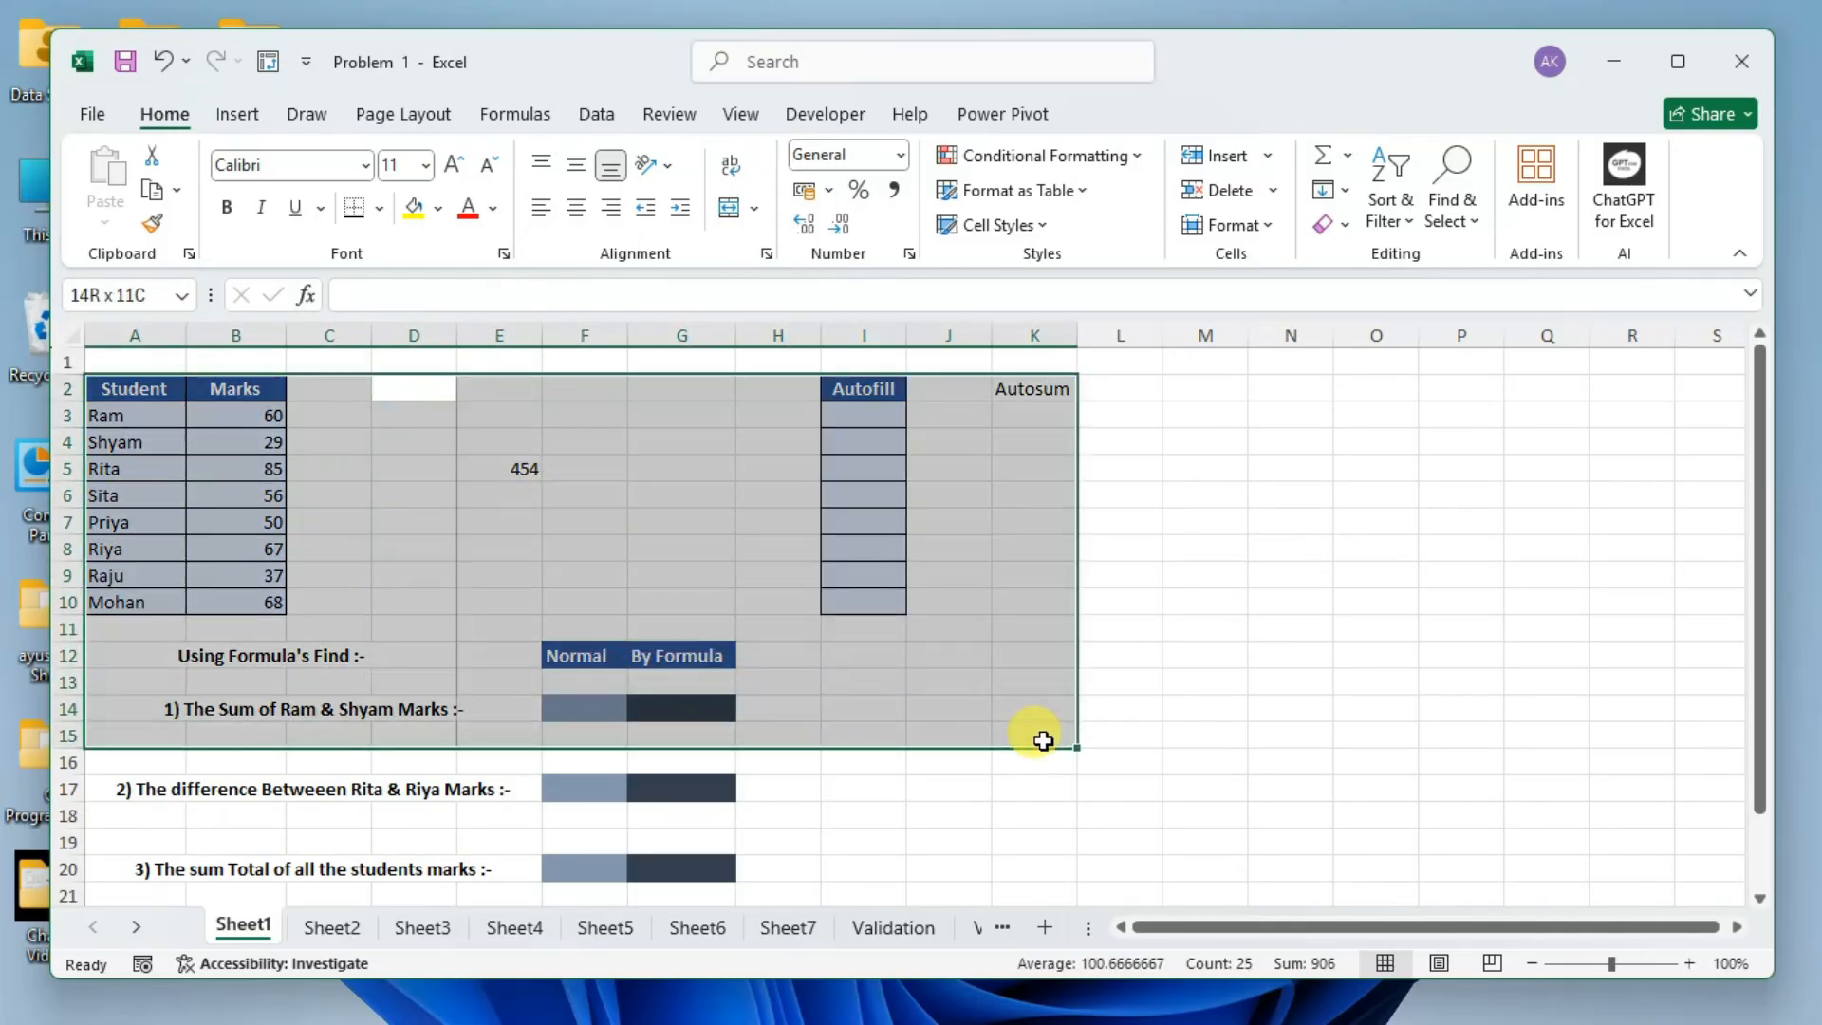
click(529, 518)
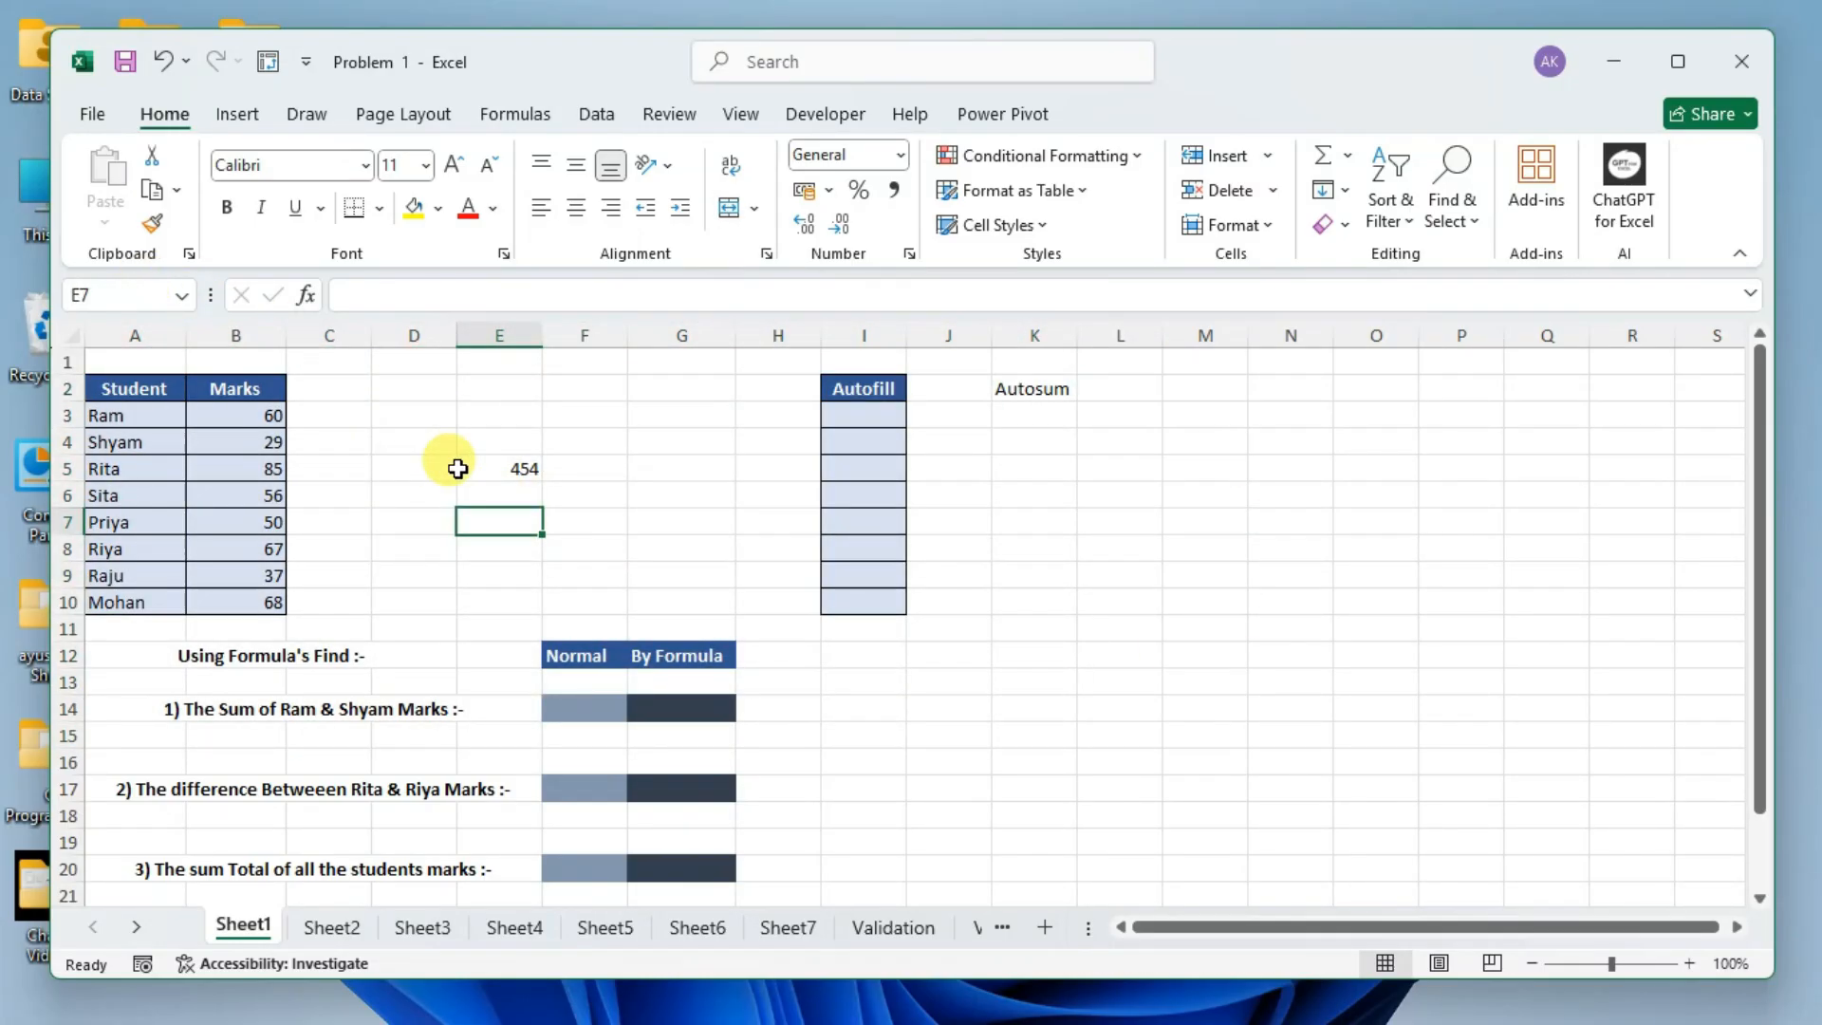
click(503, 465)
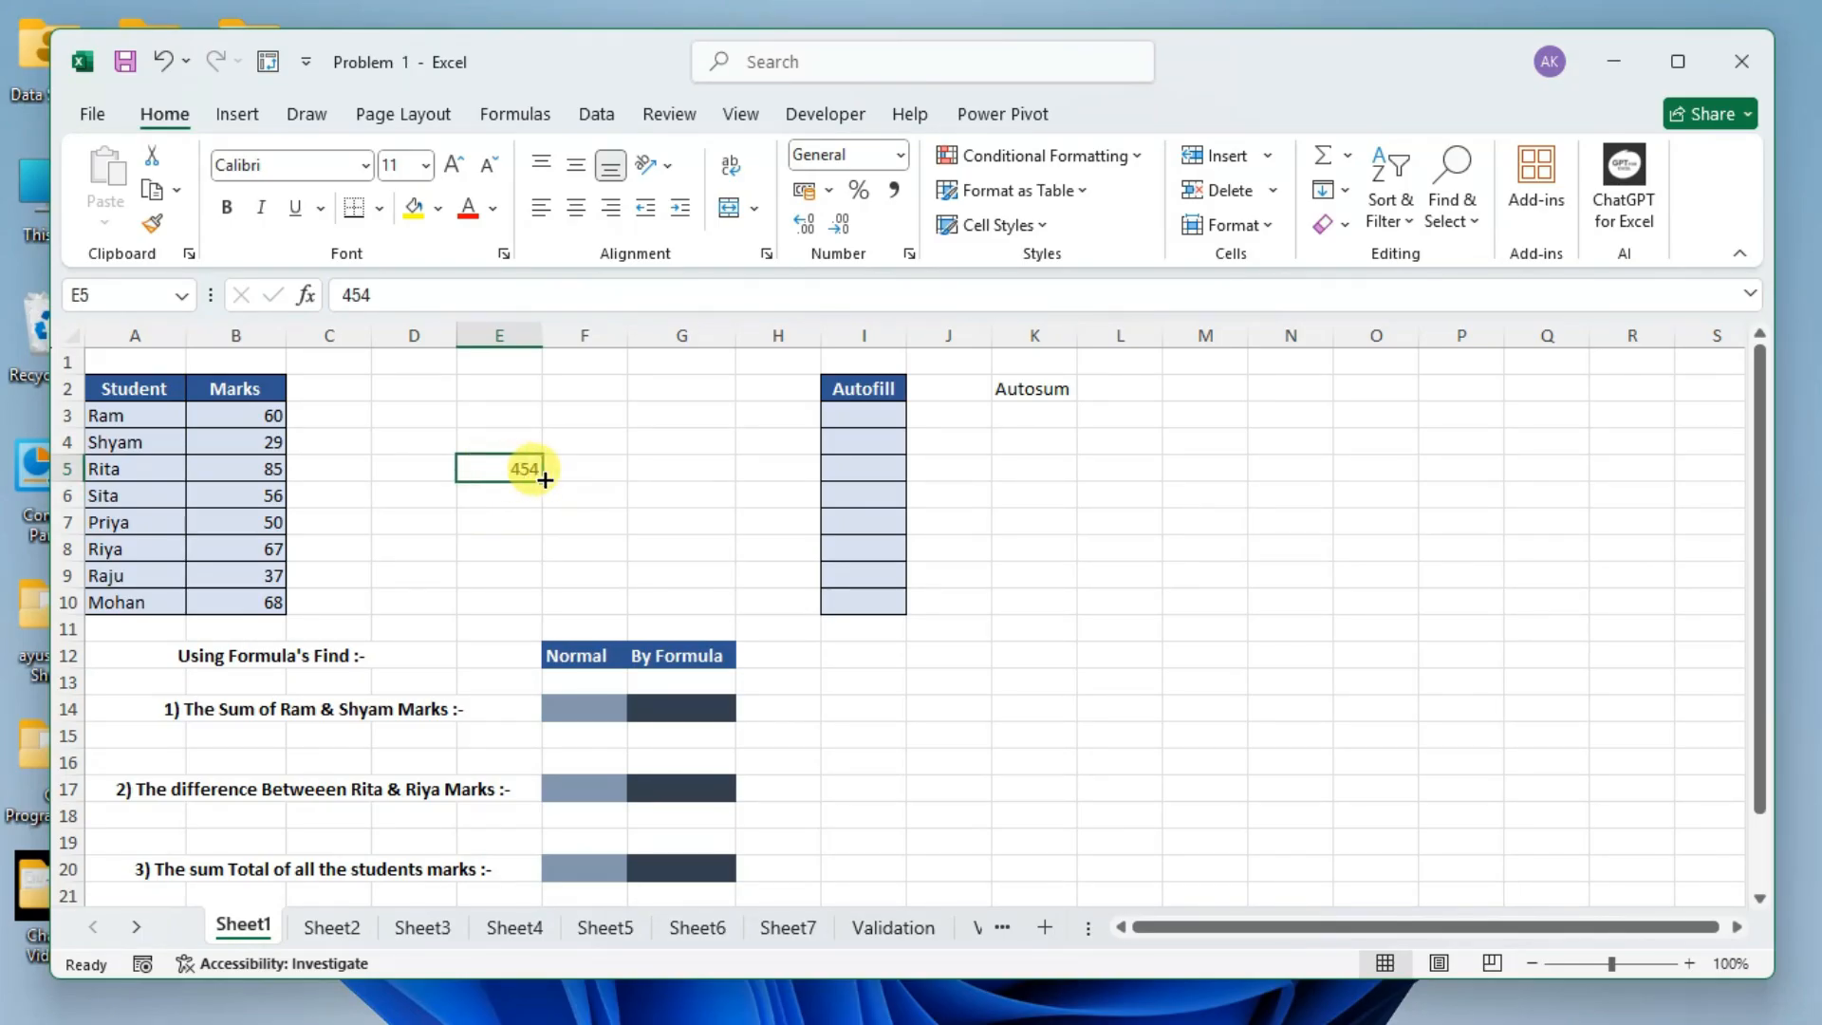
Select single cells around E5 one after another, ending on cell F7.
click(488, 520)
click(488, 461)
click(607, 434)
click(499, 415)
click(417, 469)
click(416, 521)
click(548, 530)
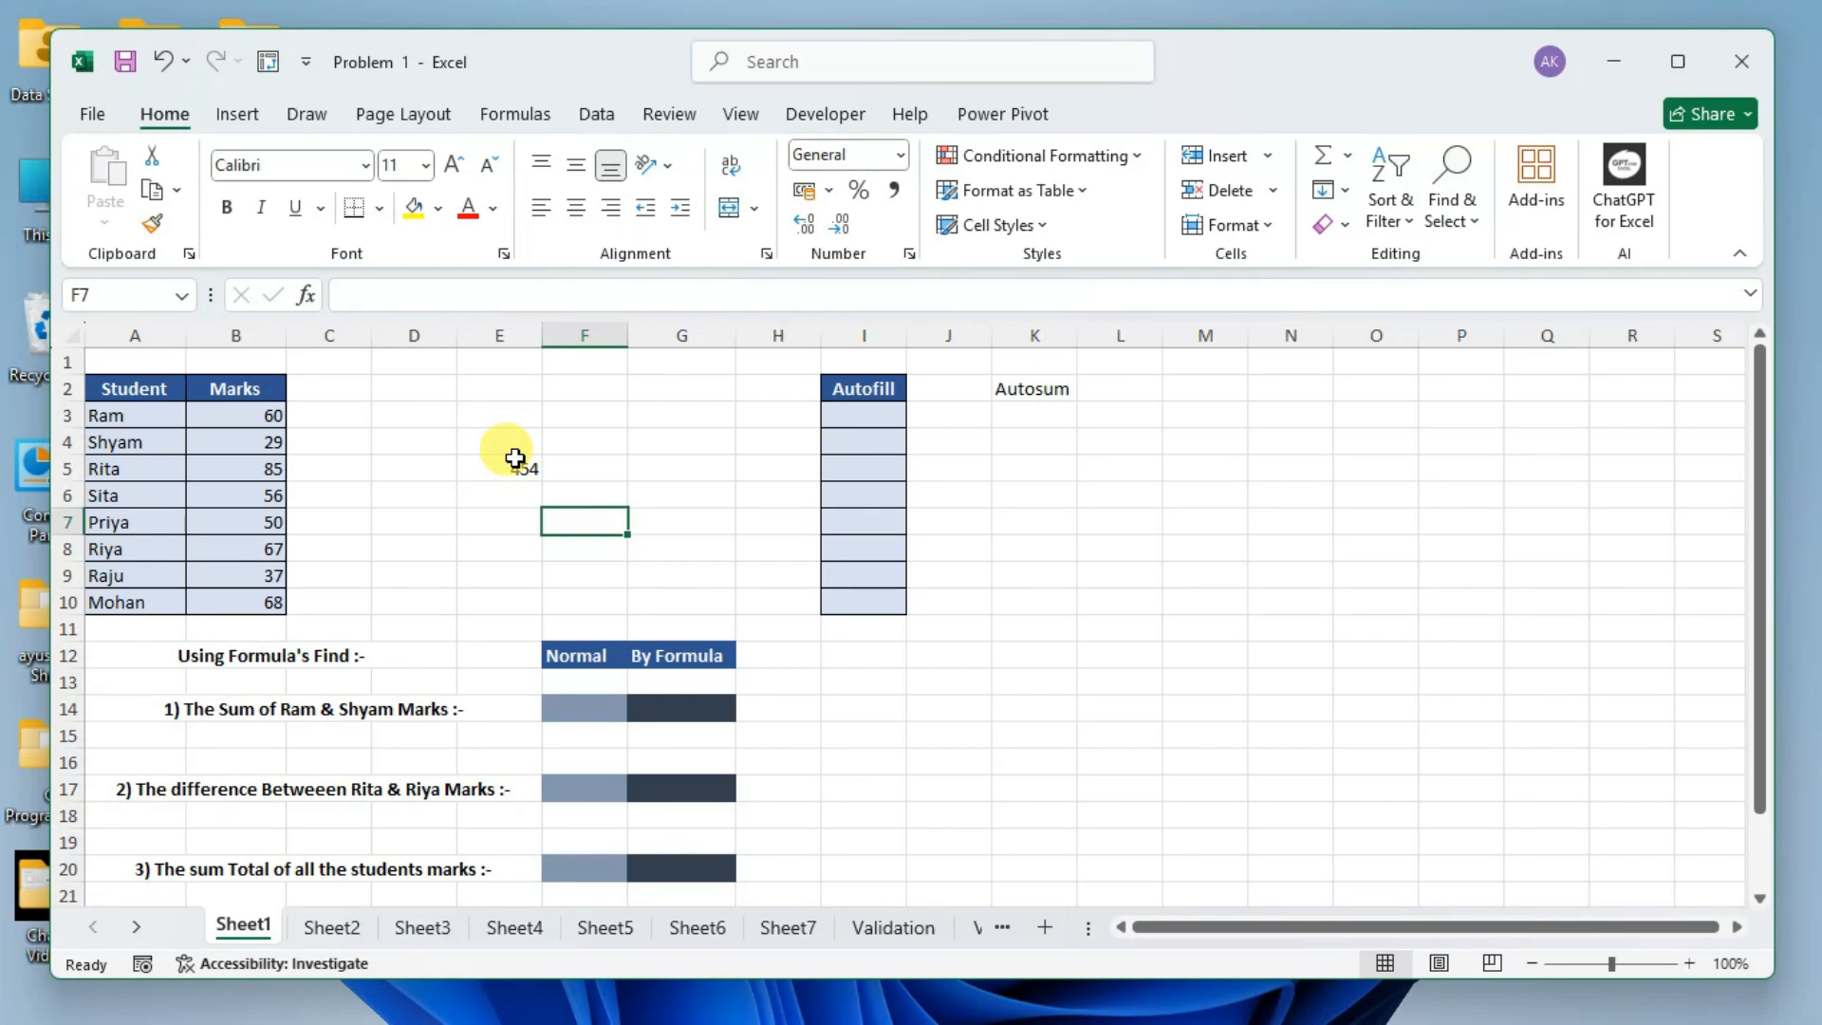
Select cells E5, F5, G5, F4, D3 and G7 individually to compare their addresses.
click(517, 465)
click(600, 471)
click(667, 466)
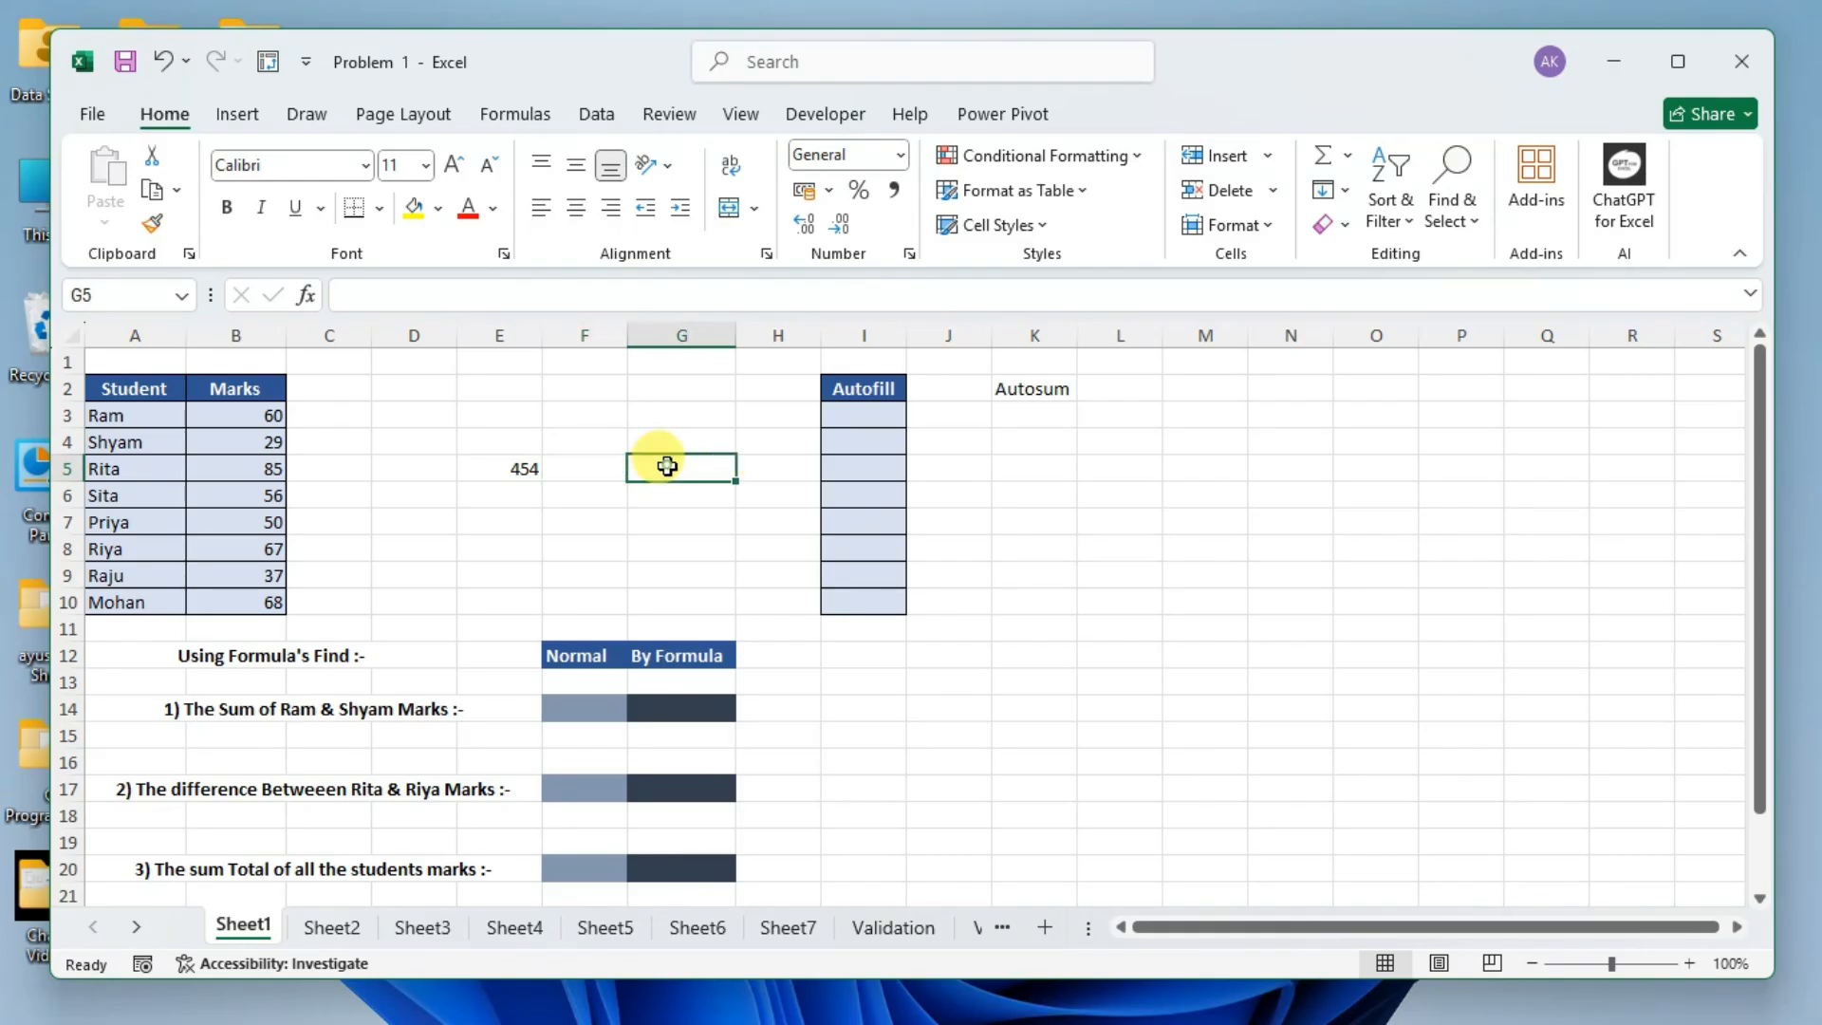
click(598, 464)
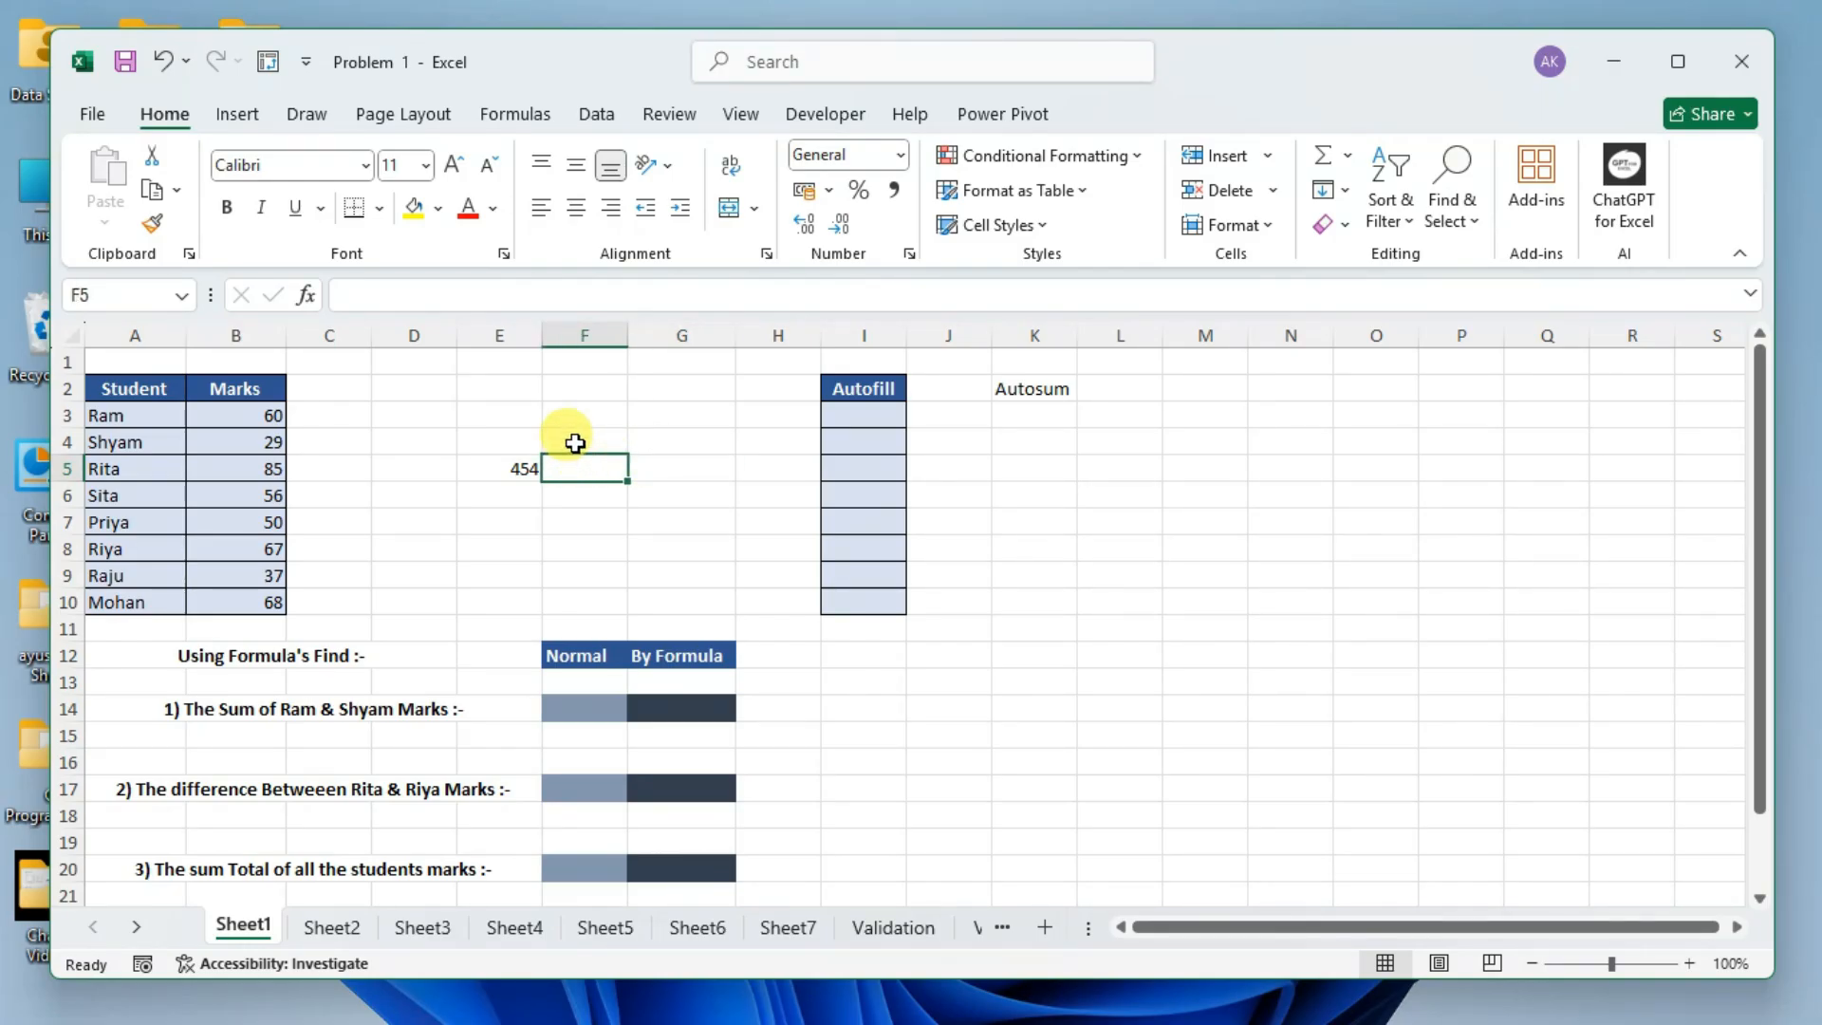
click(573, 439)
click(385, 412)
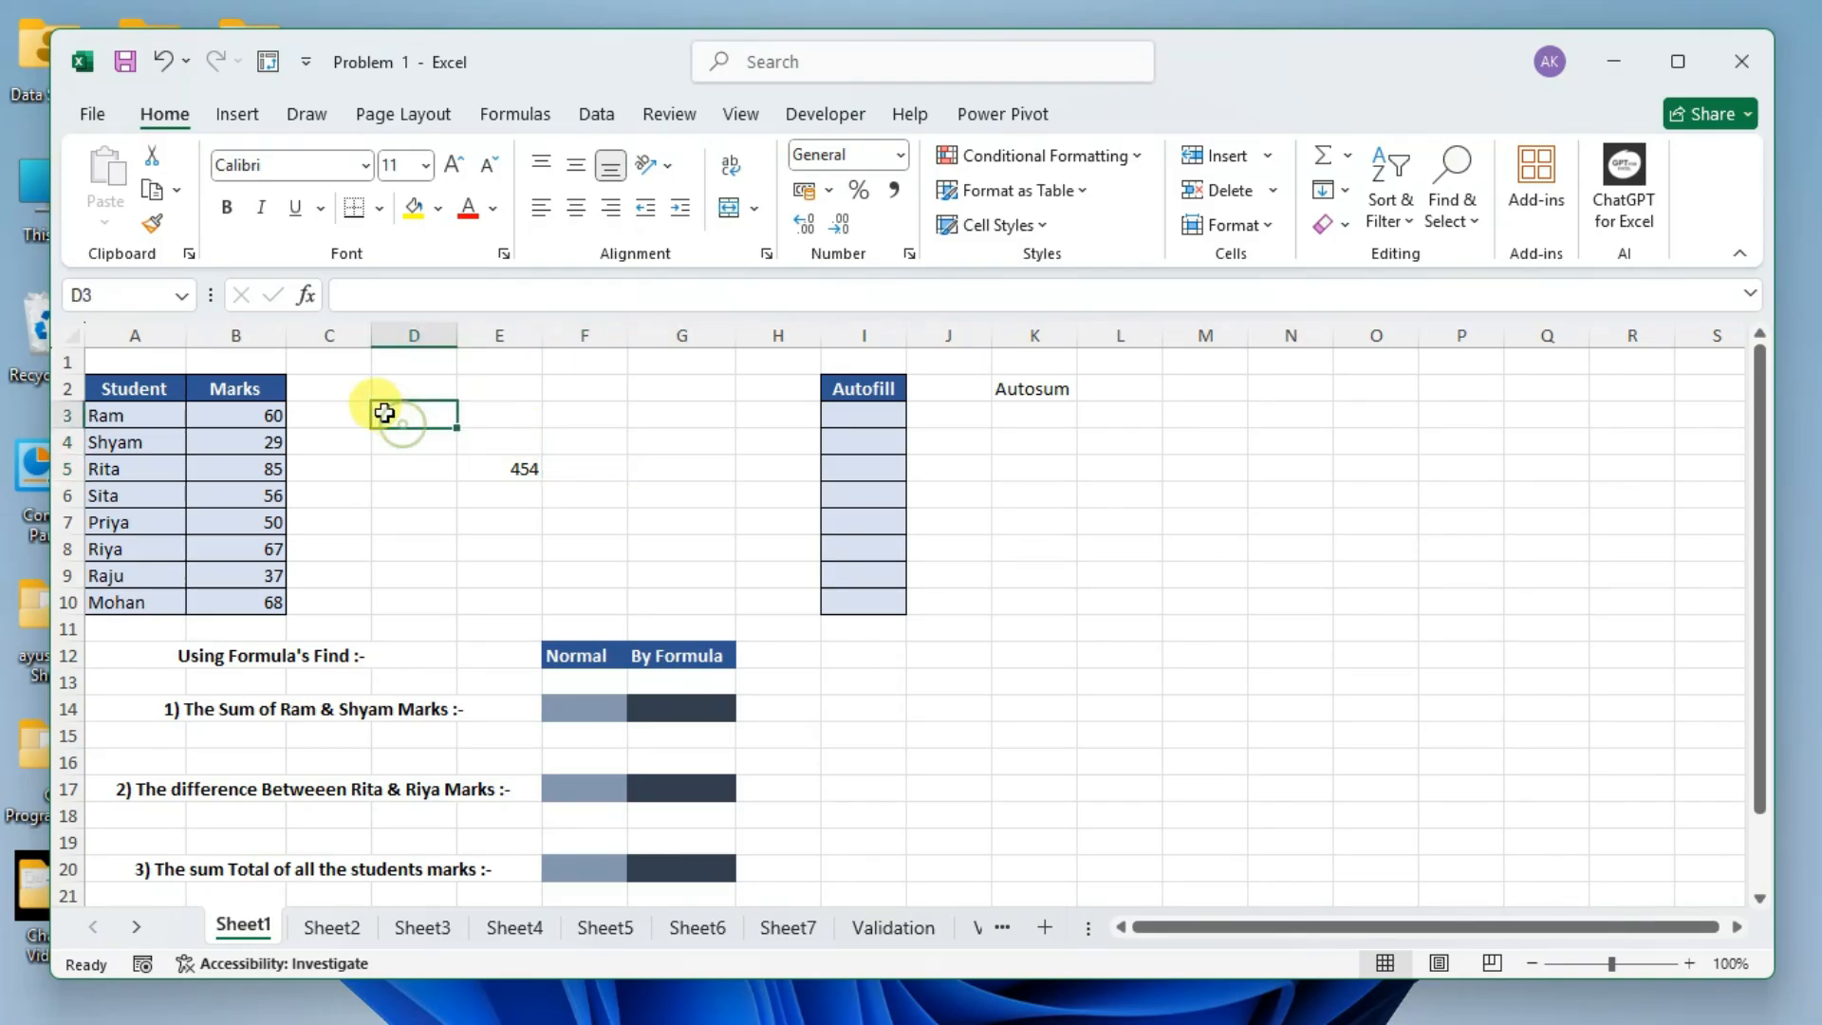
click(688, 523)
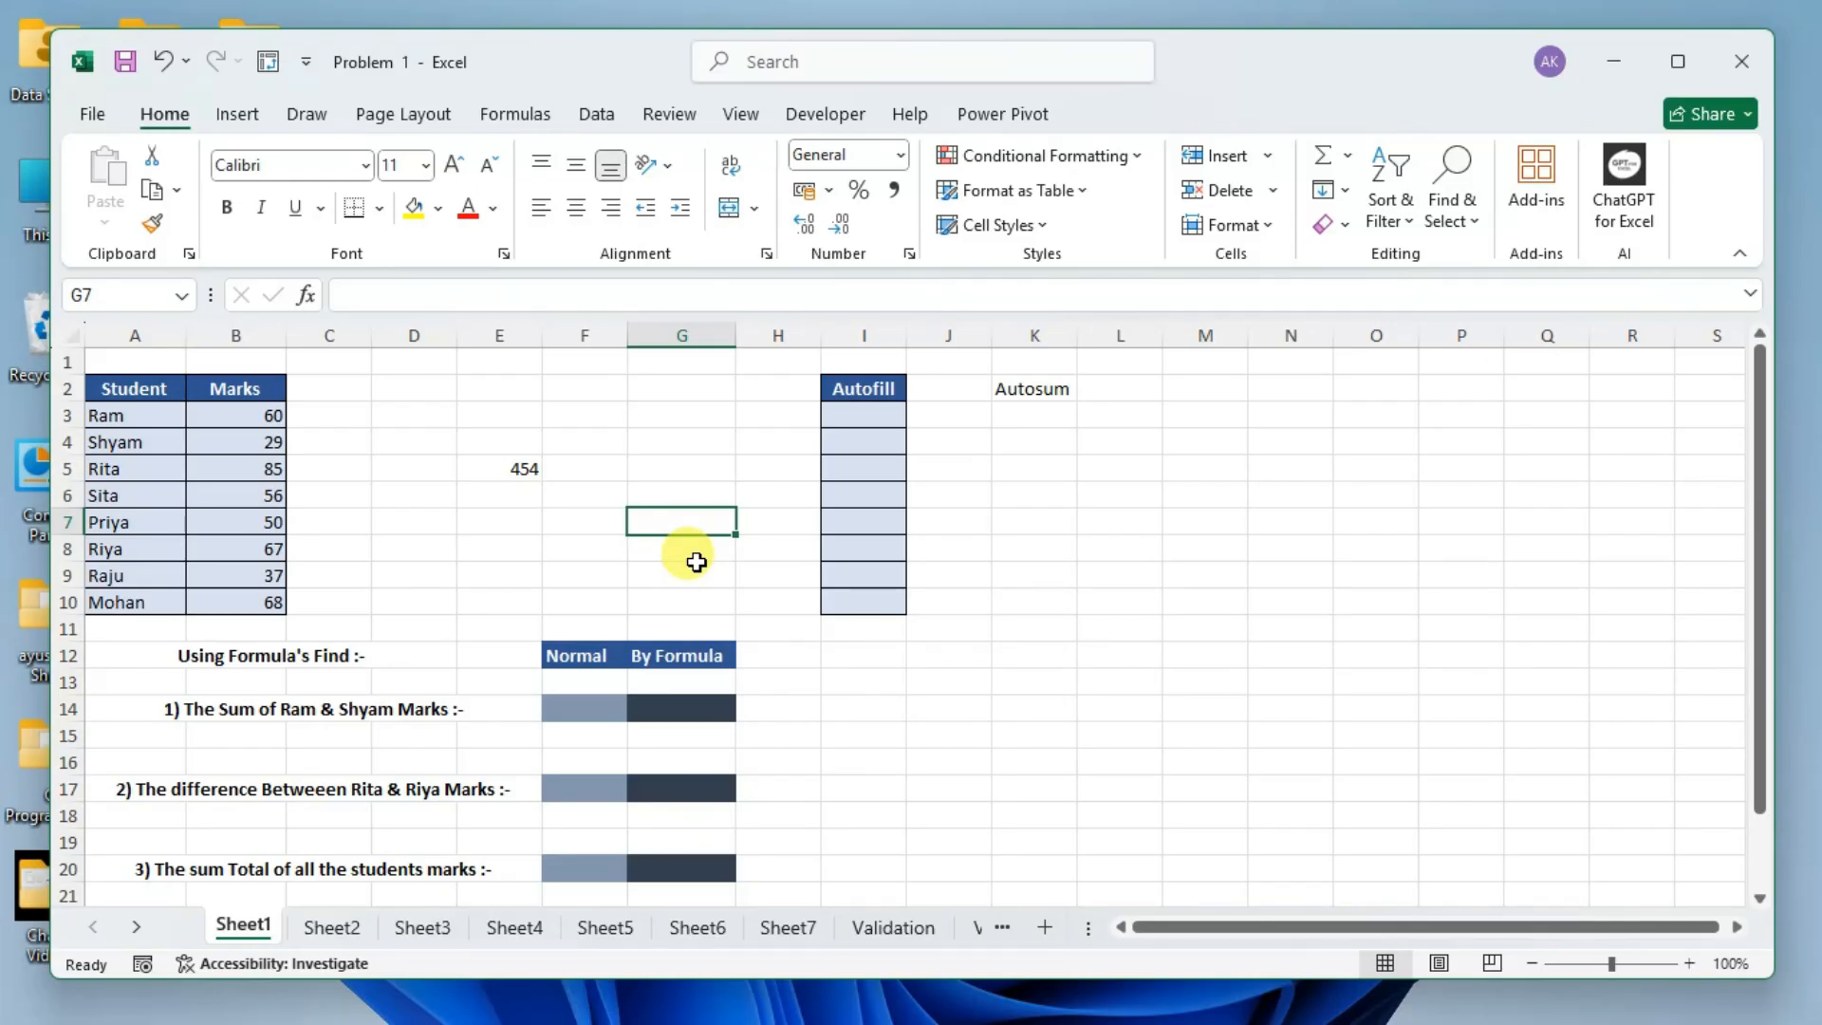
Select scattered blank cells in columns D to G, and finish on cell E5 to examine its address and content.
click(403, 443)
click(633, 512)
click(396, 569)
click(410, 435)
click(571, 418)
click(620, 540)
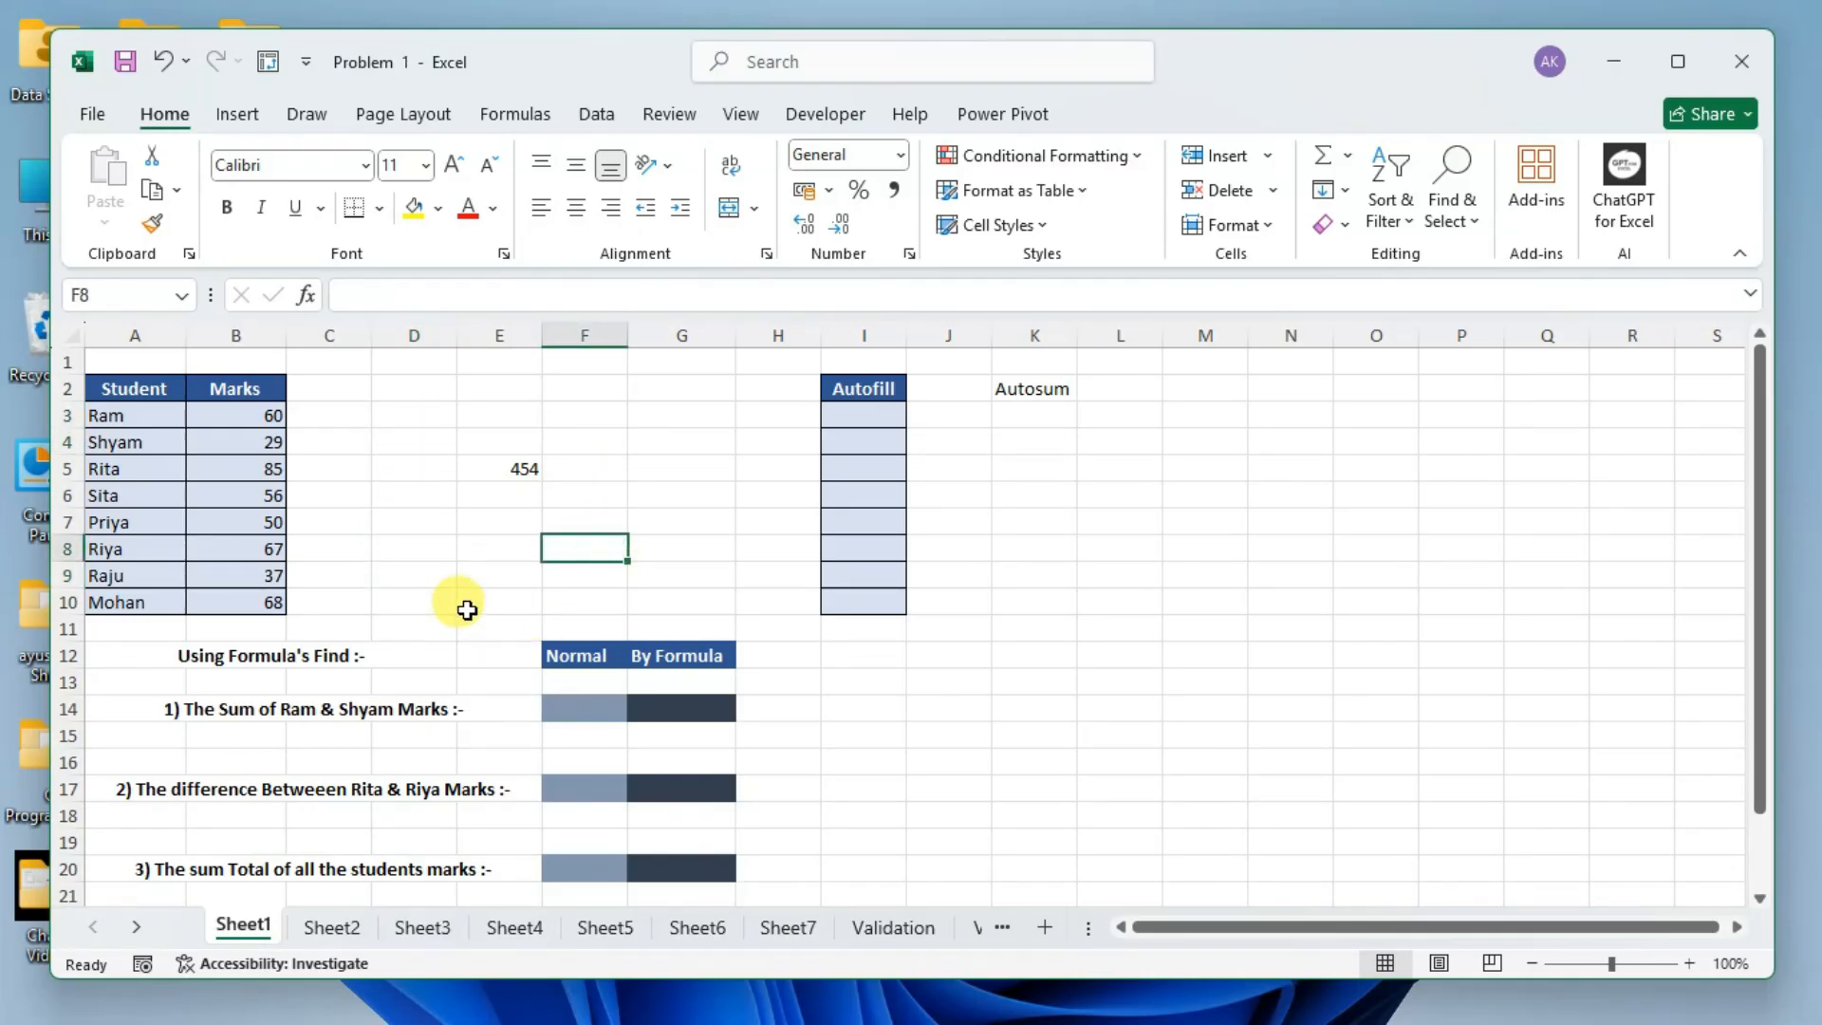
click(517, 477)
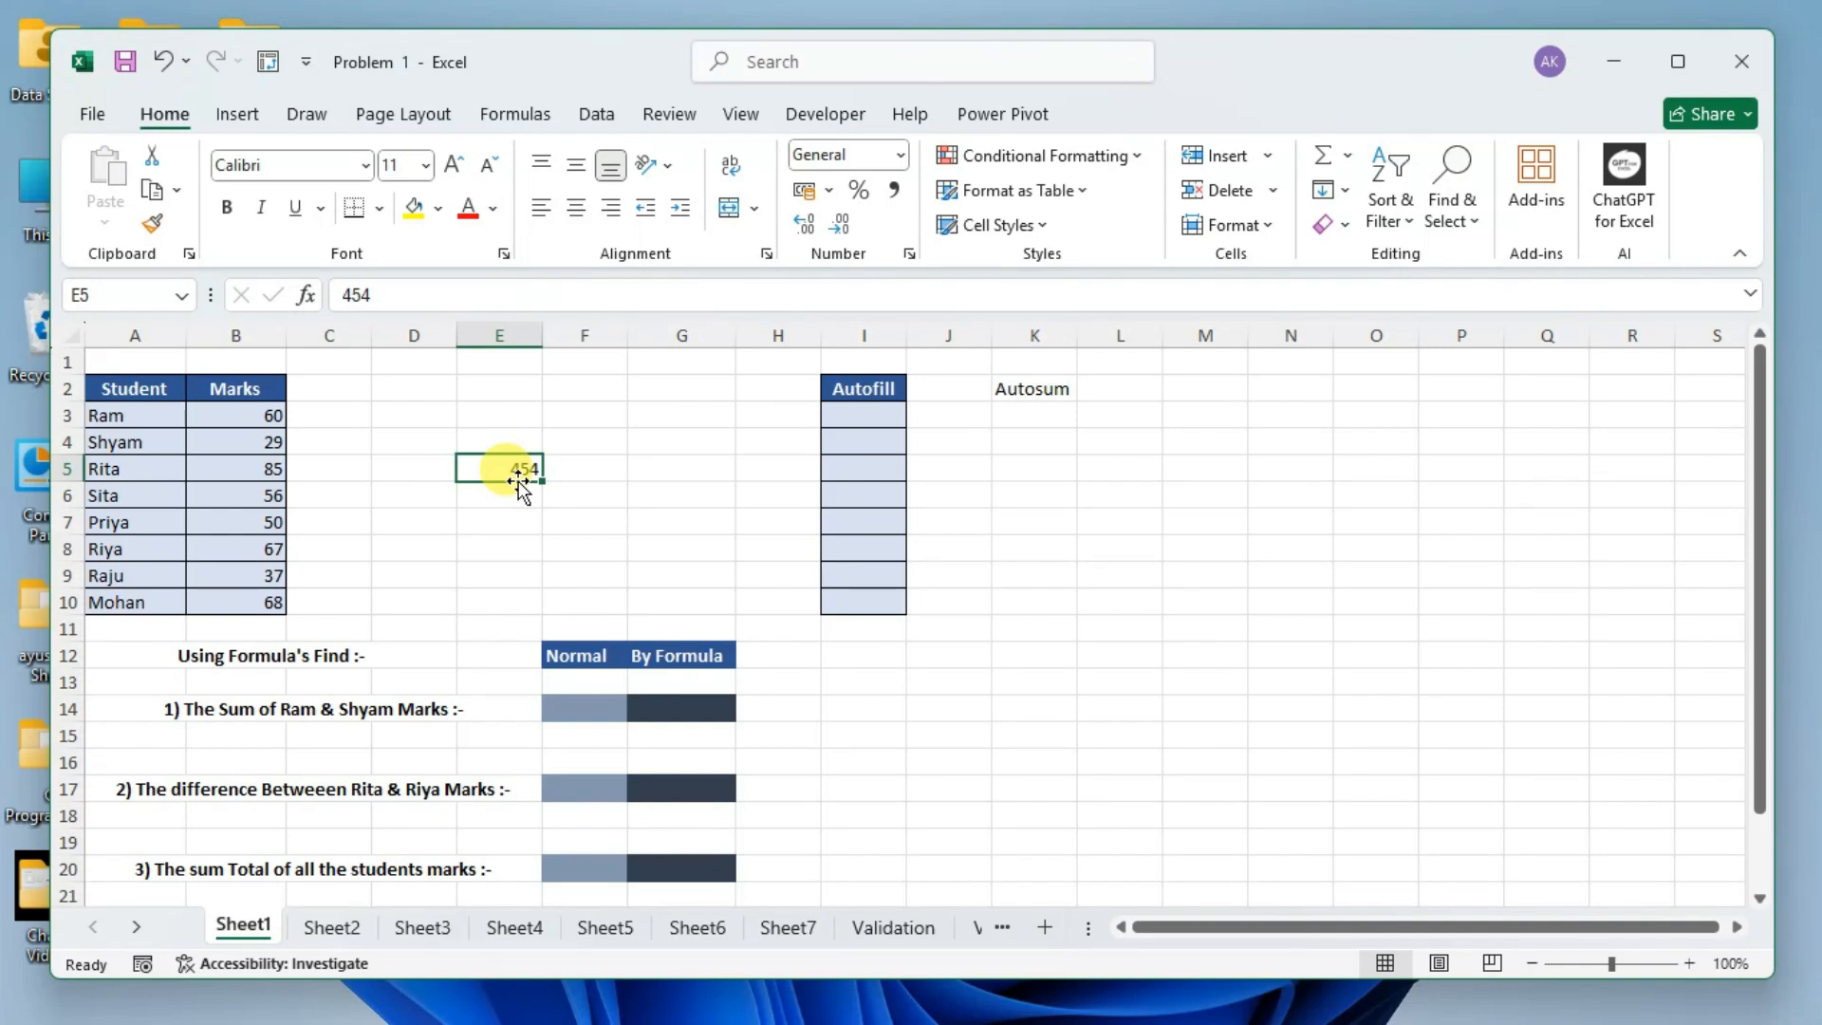
Select cells J2, N11 and E5 in turn, select a large block starting at A1, and clear it by selecting F9.
click(944, 391)
click(1274, 622)
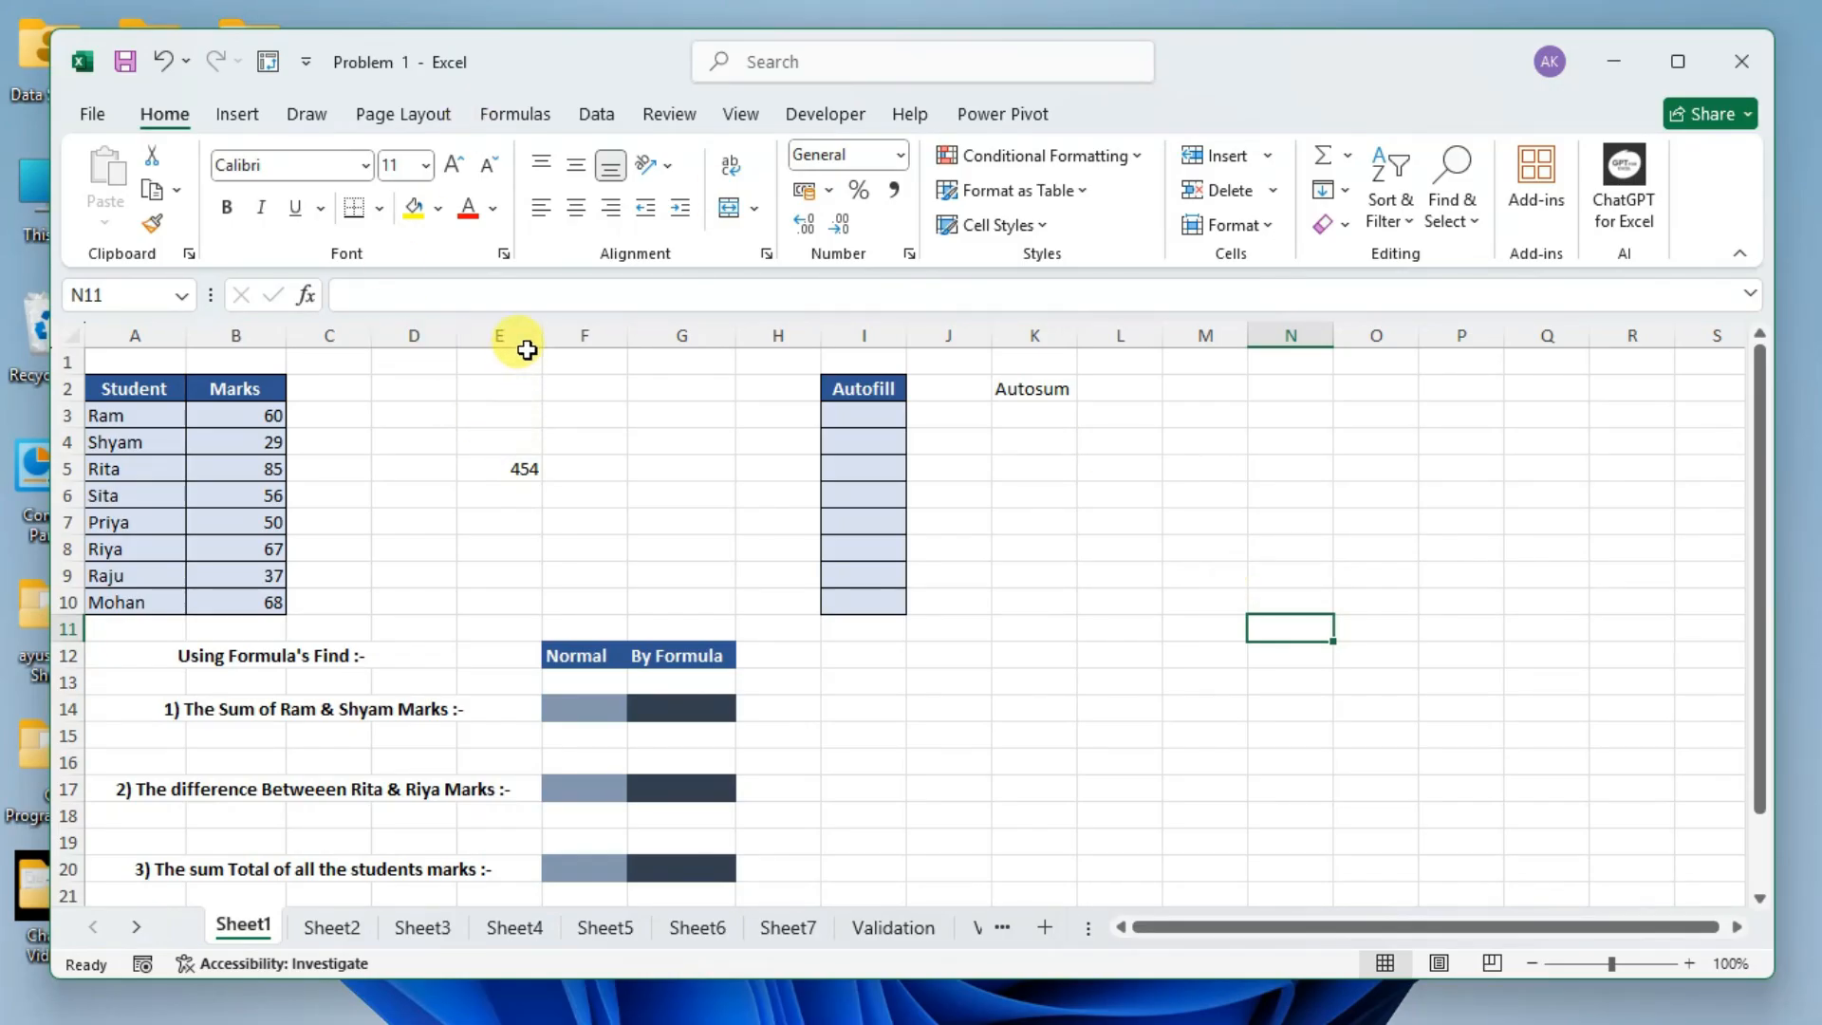
click(491, 464)
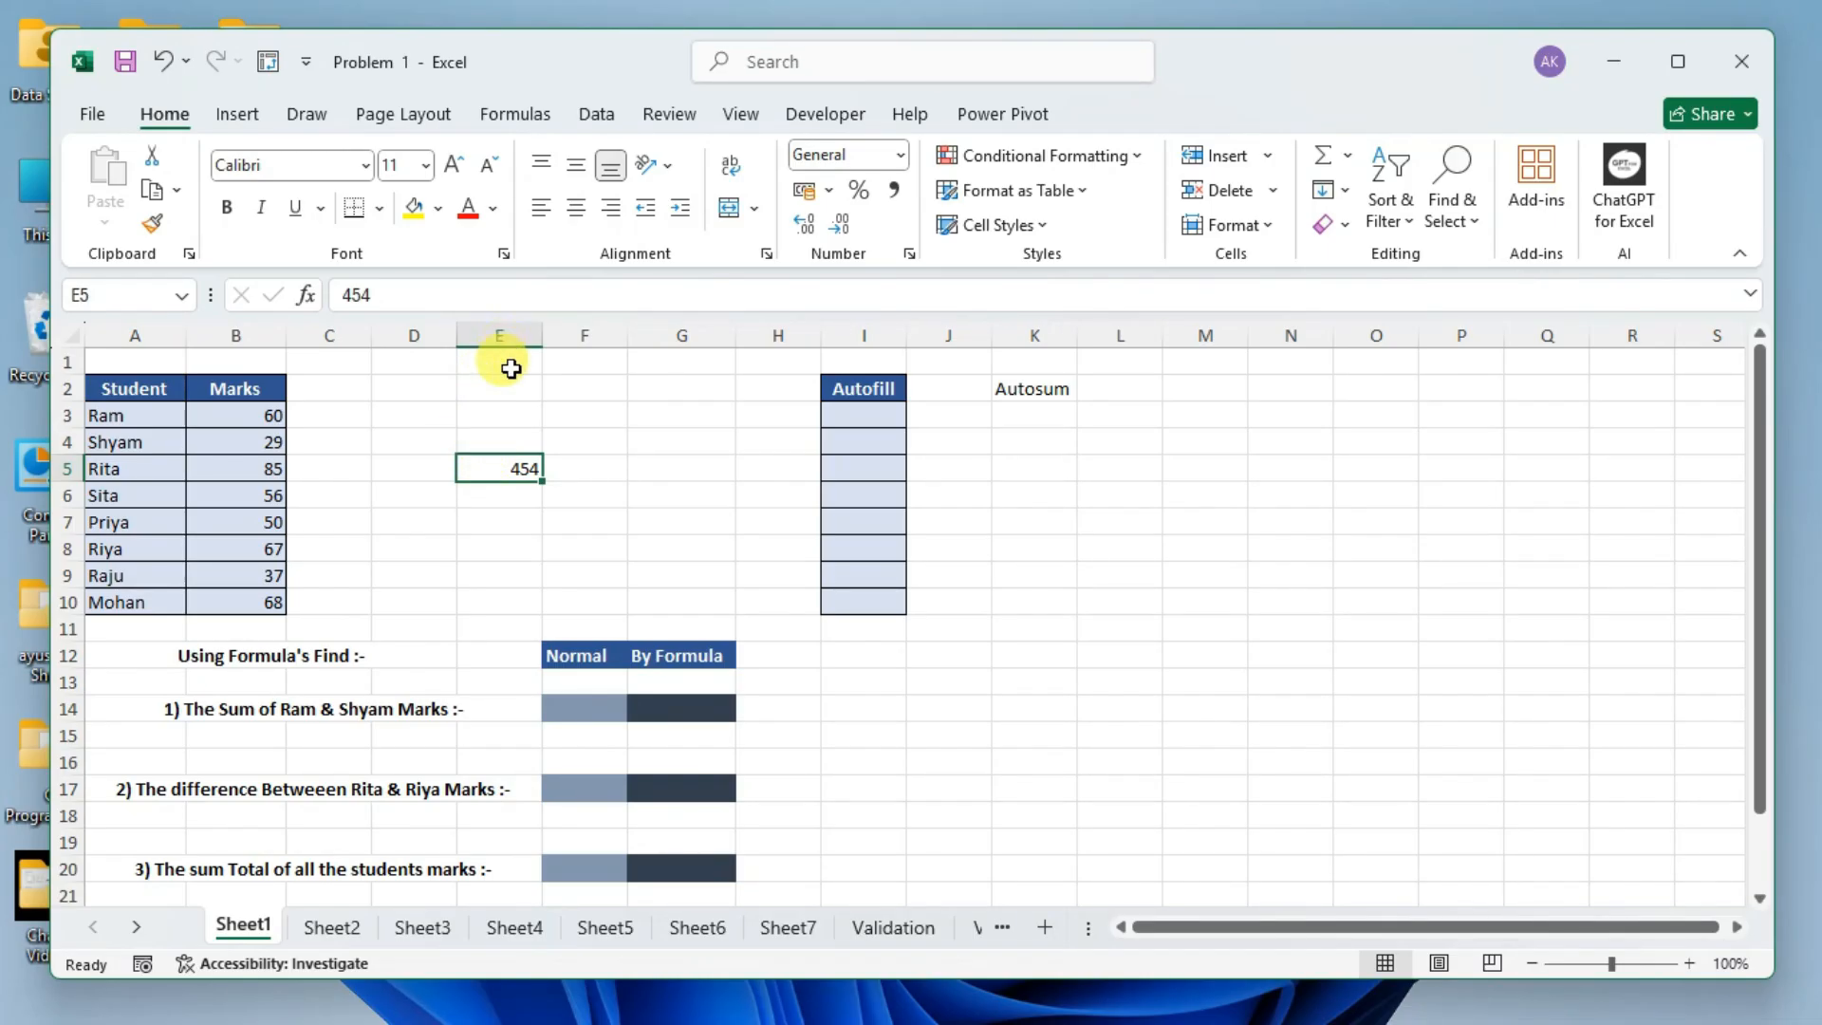
drag(114, 358, 1198, 817)
click(597, 572)
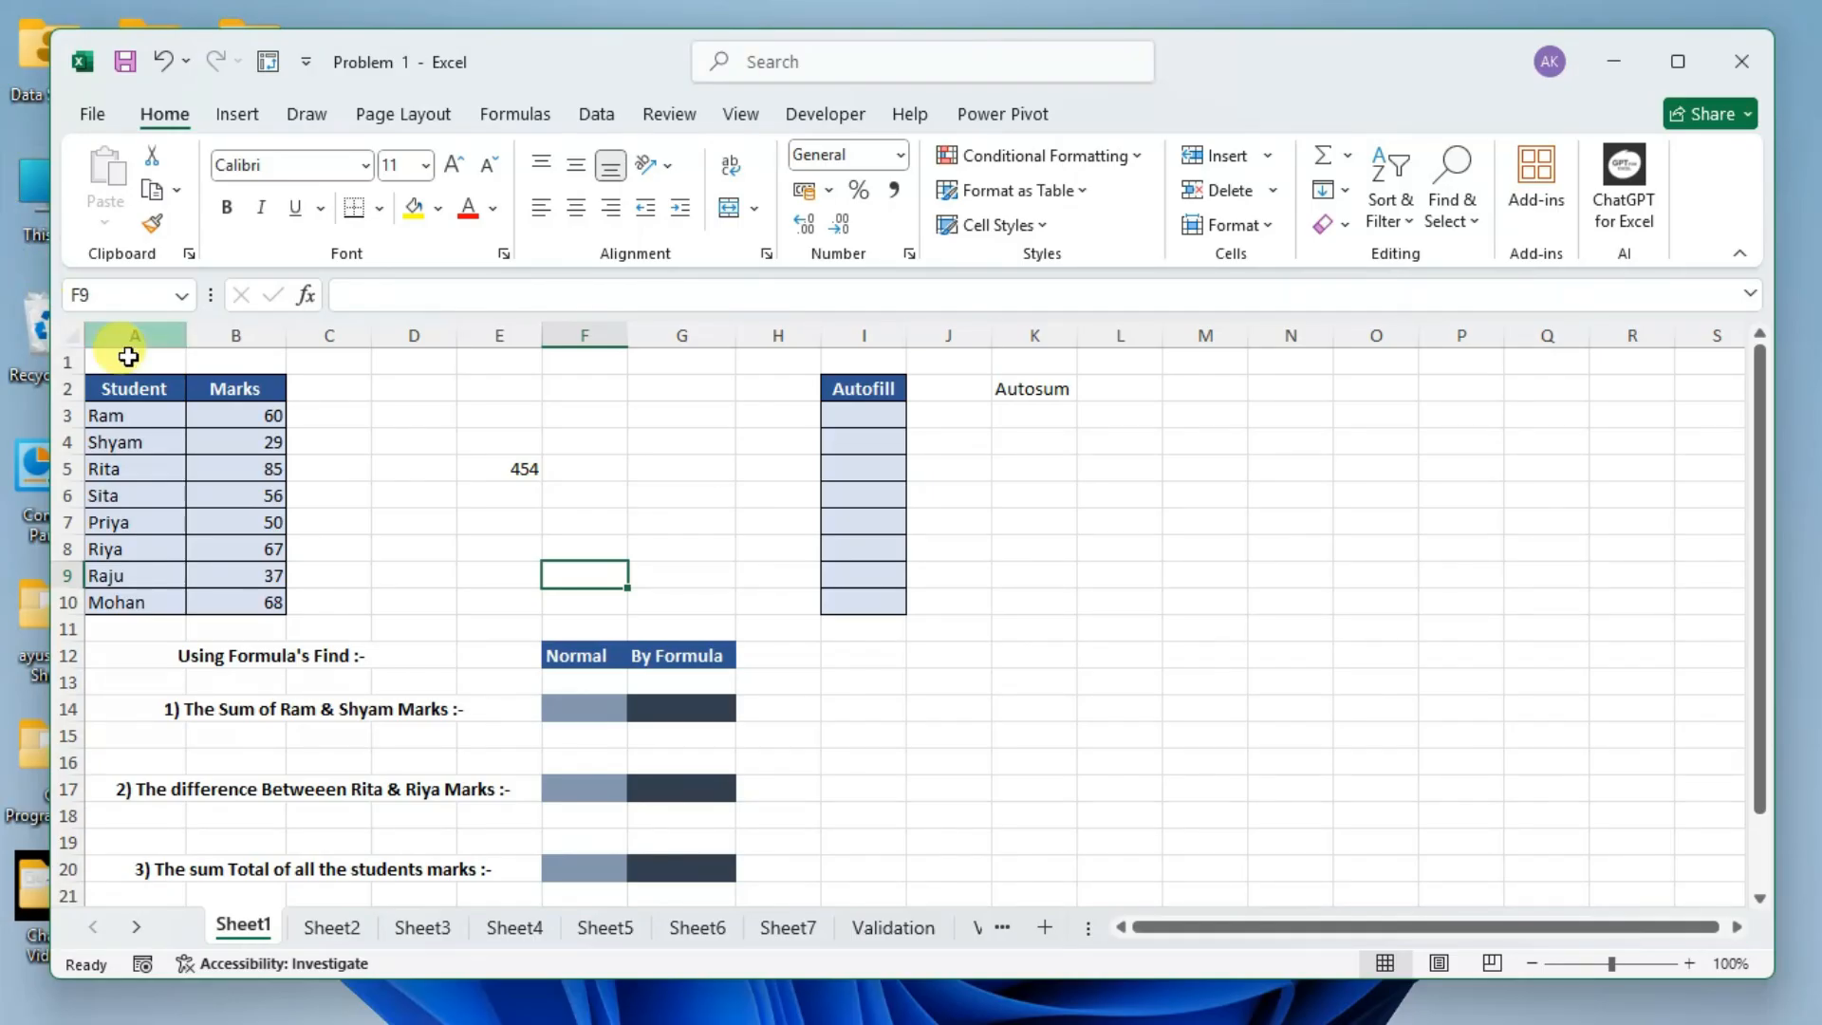
Reselect cell E5, select the entire worksheet, and reduce the selection to cell D4.
click(498, 494)
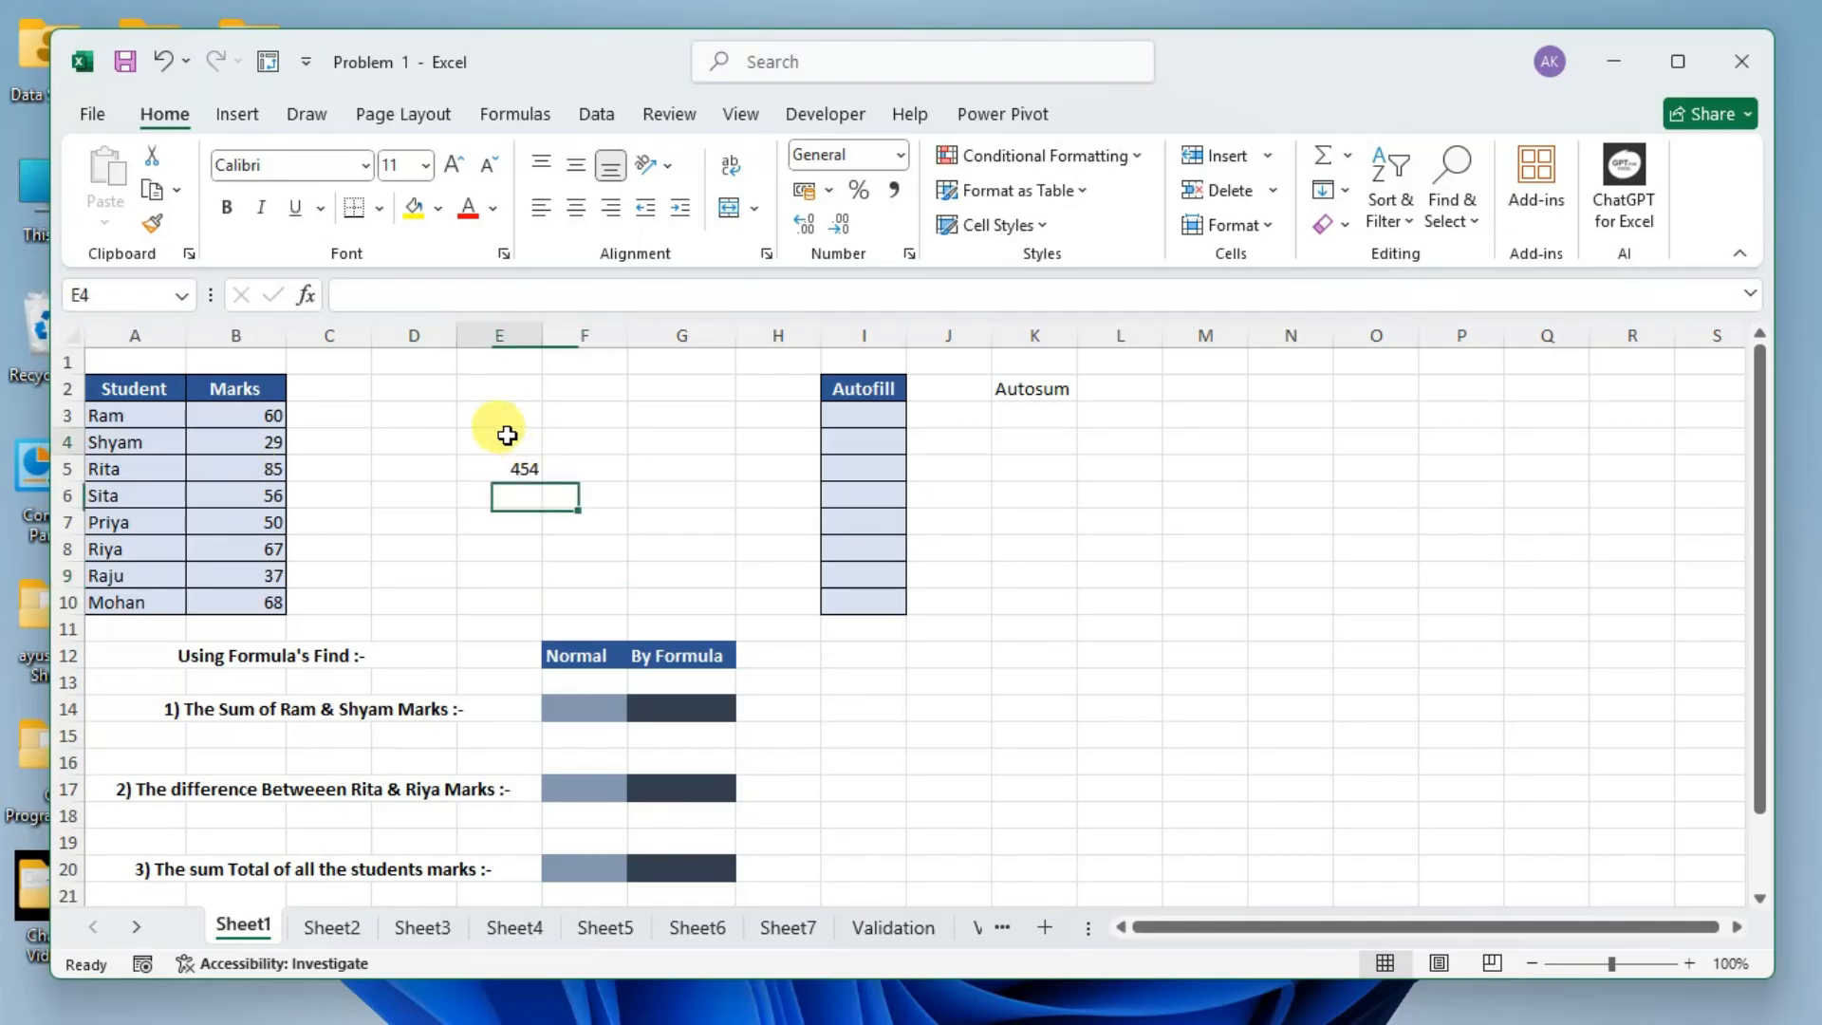
click(498, 441)
click(513, 474)
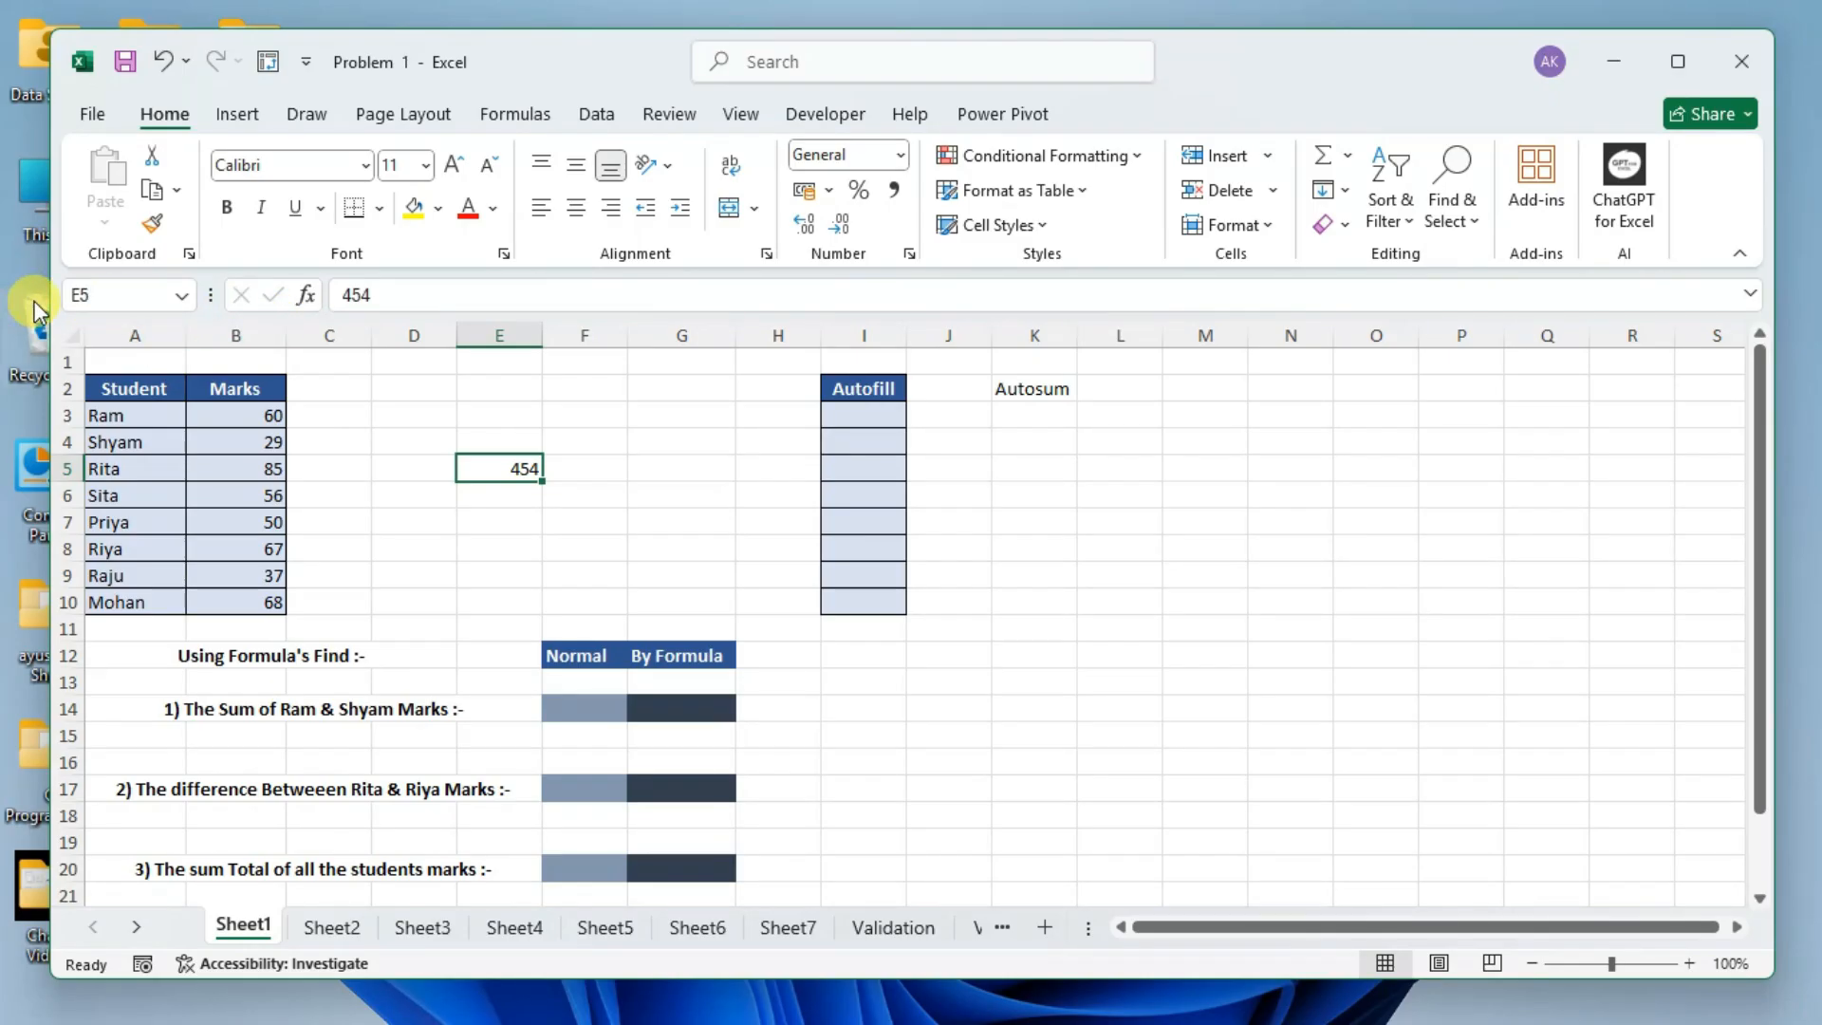
click(80, 339)
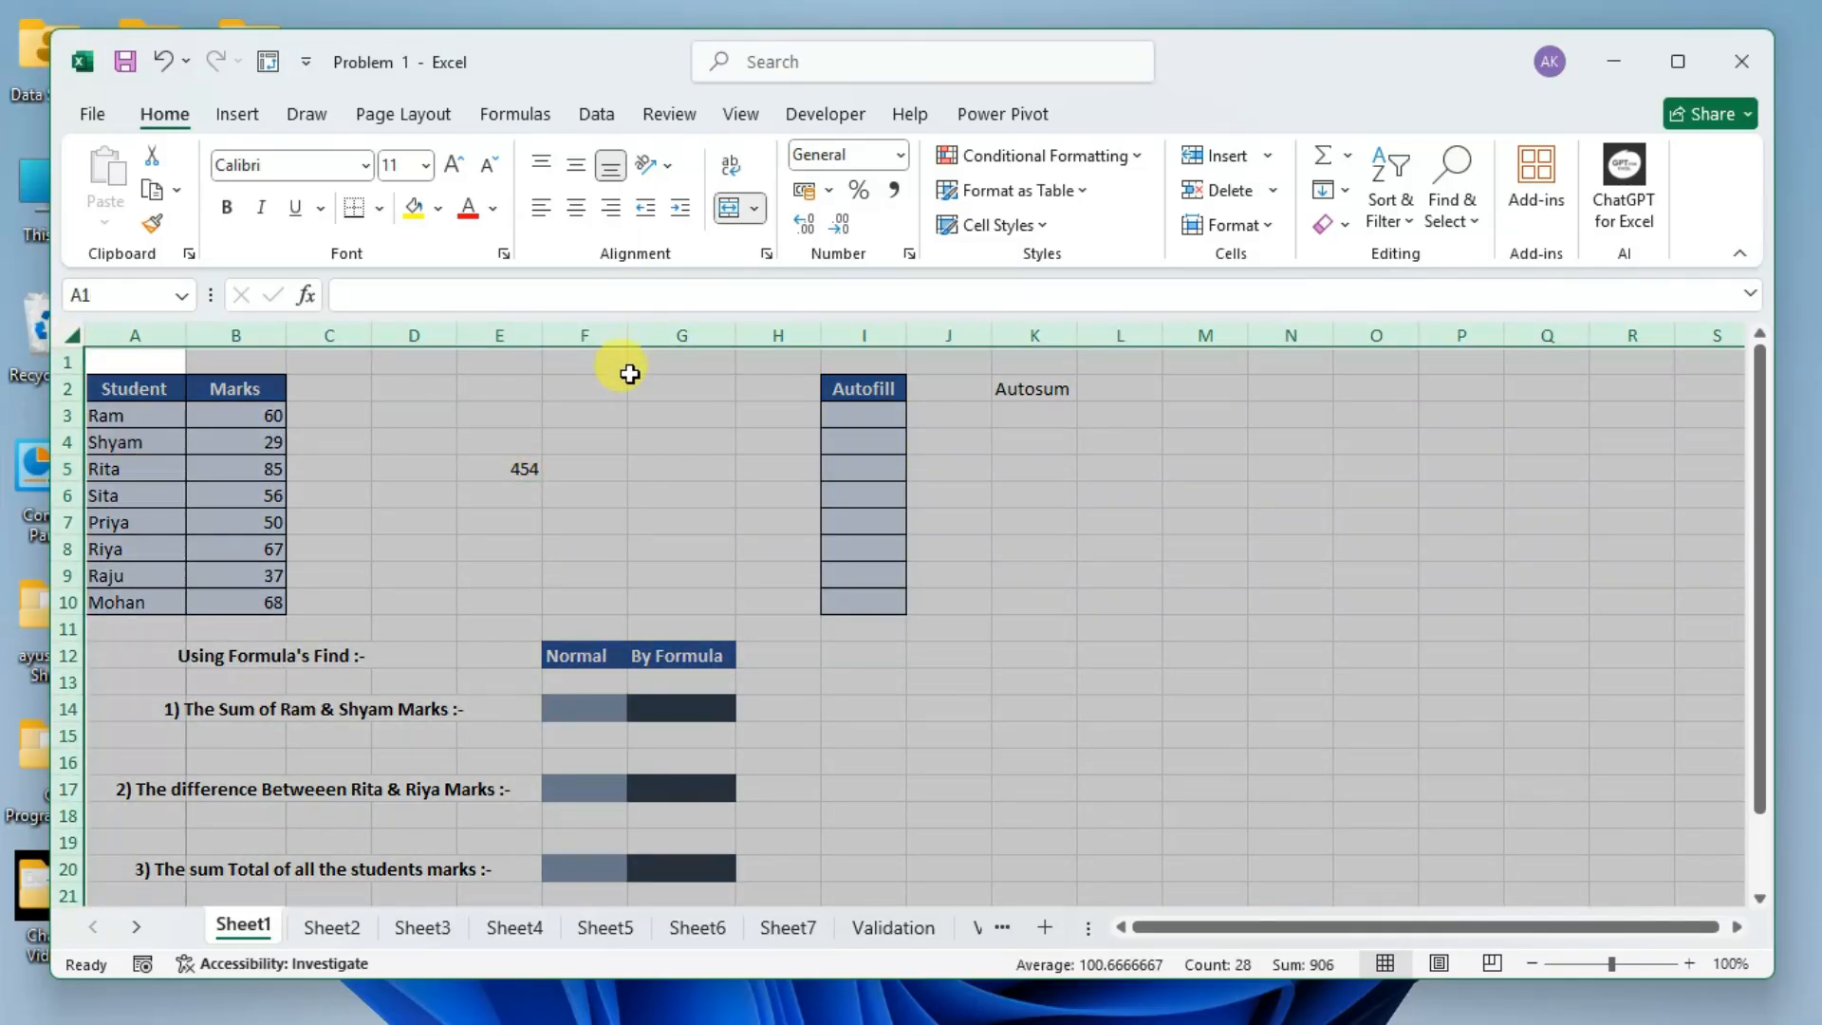
click(413, 441)
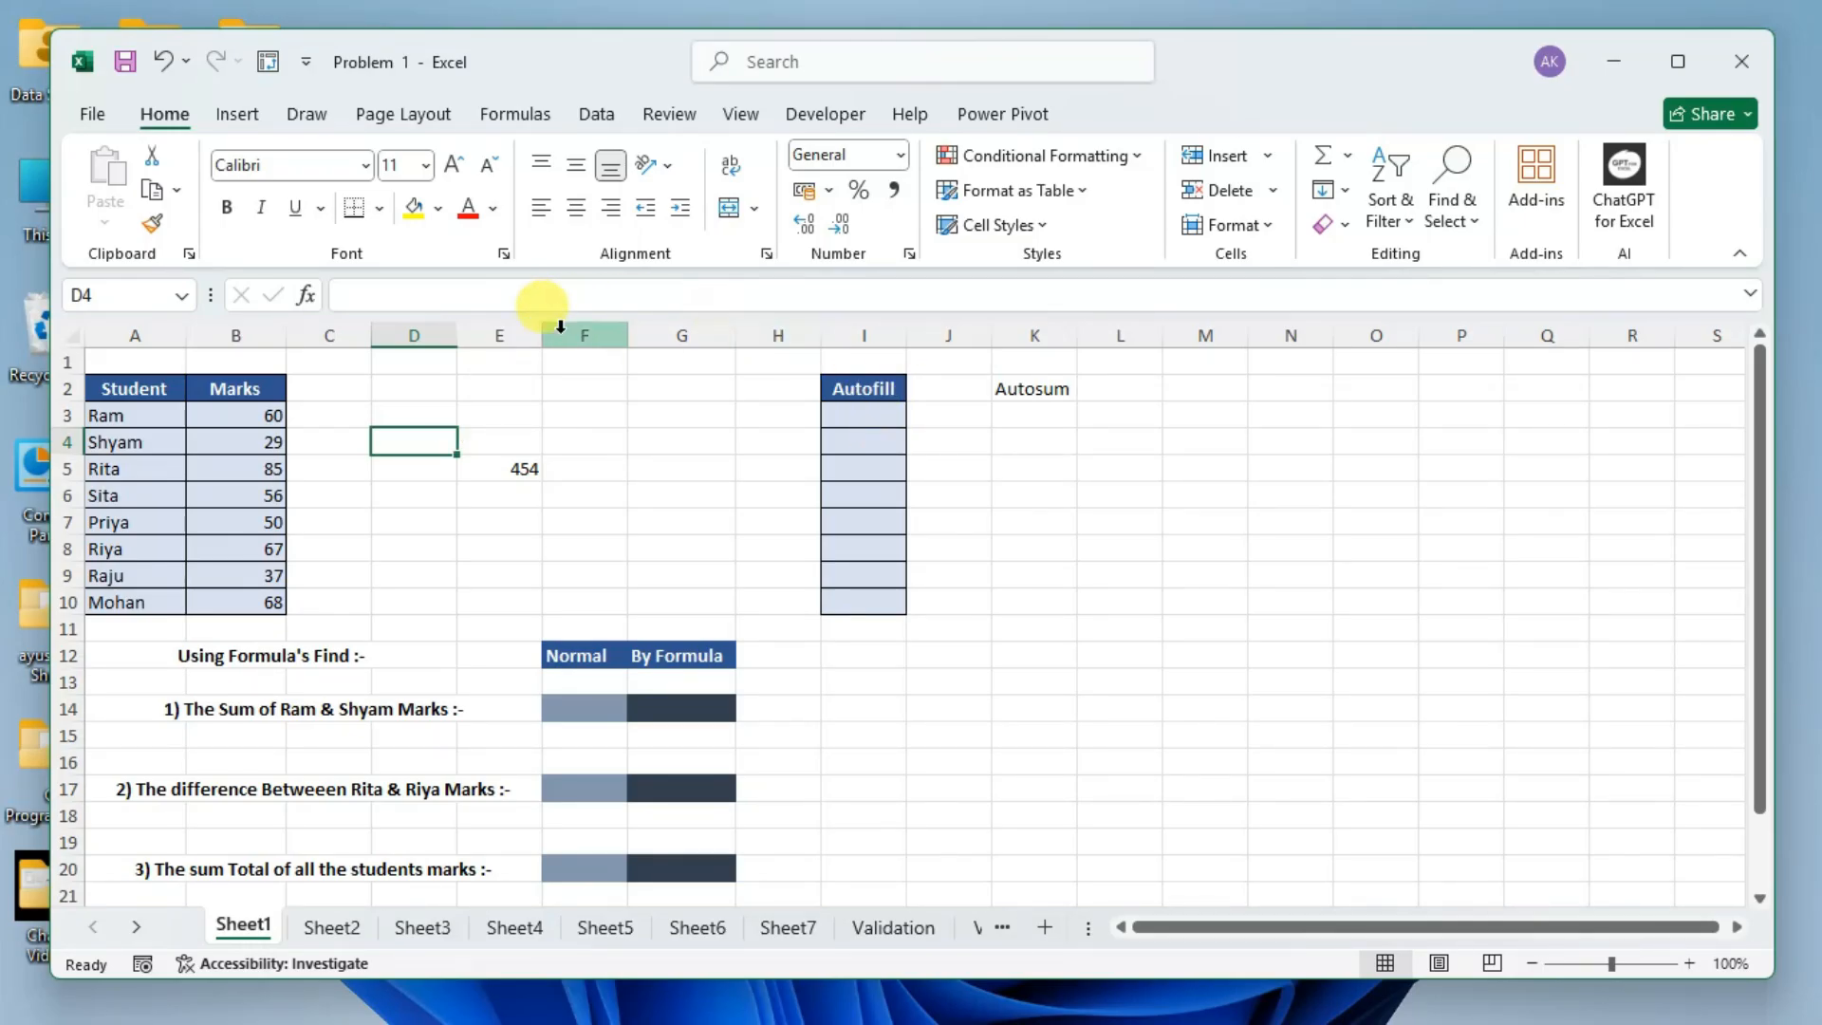
Select columns E through J one at a time, reselect column E, and finish on cell E1.
click(513, 332)
click(590, 333)
click(675, 333)
click(772, 328)
click(861, 330)
click(955, 328)
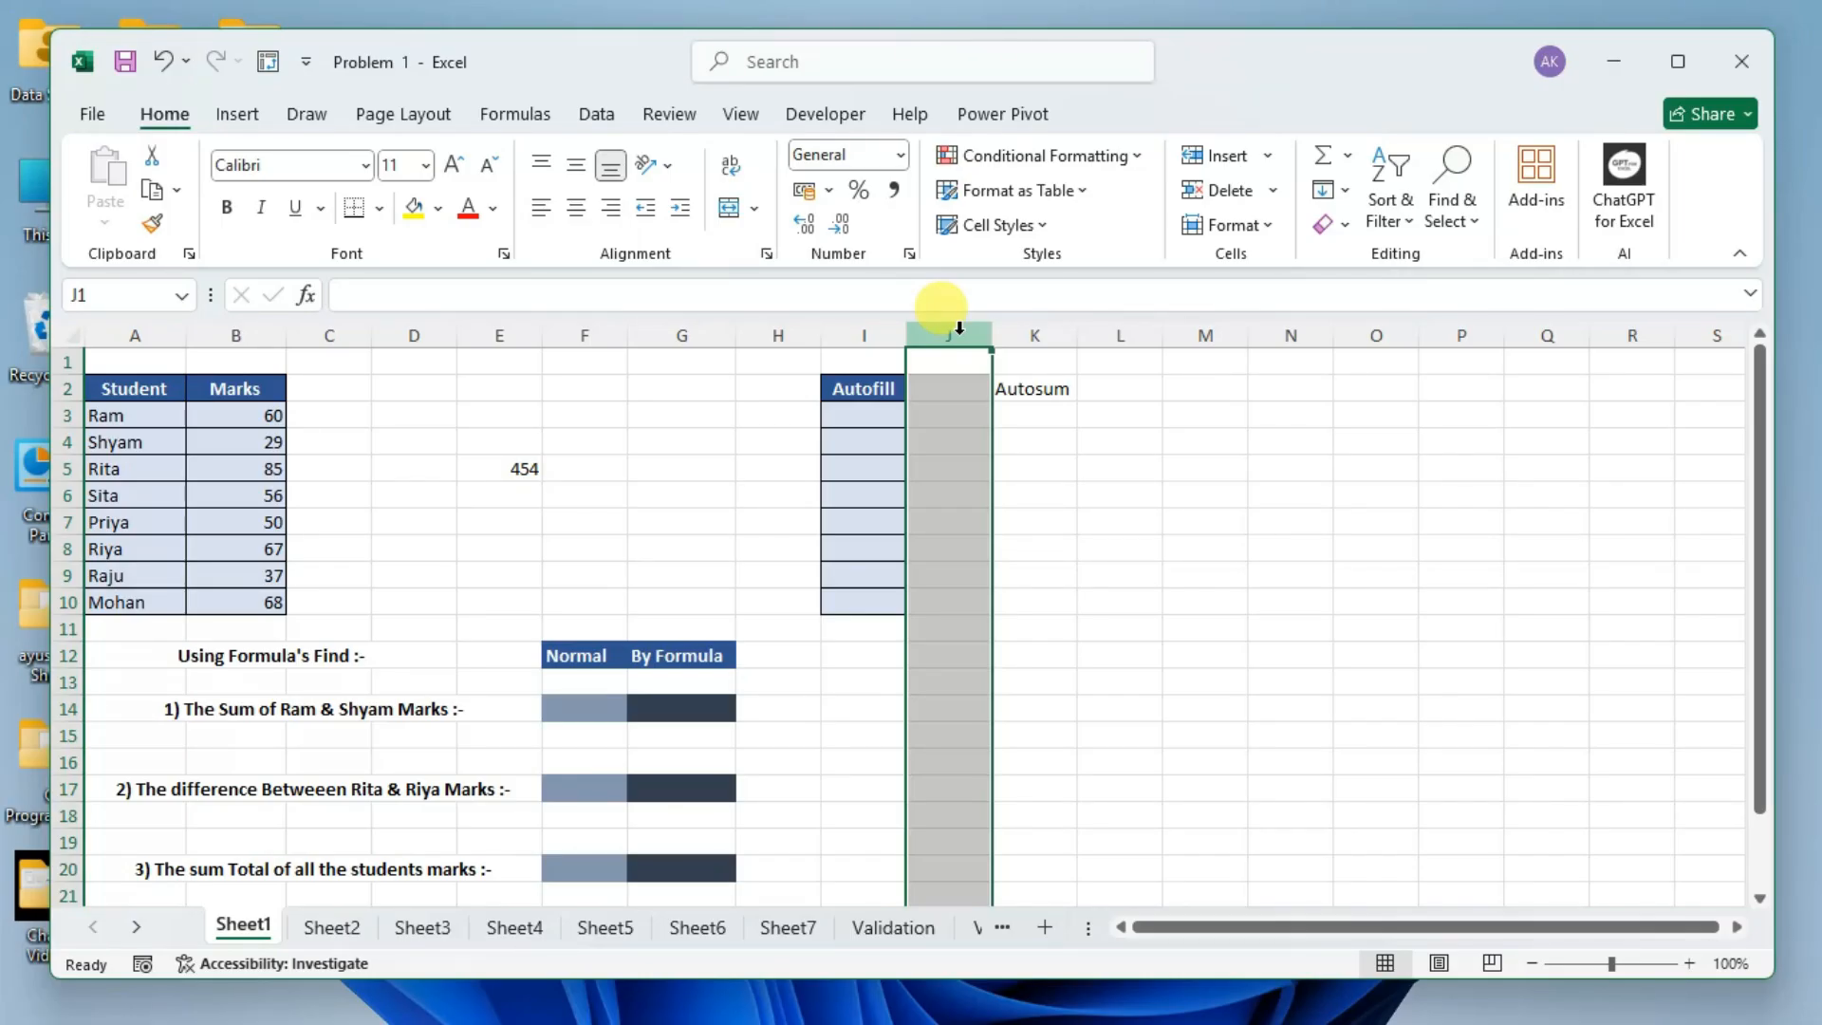
click(526, 327)
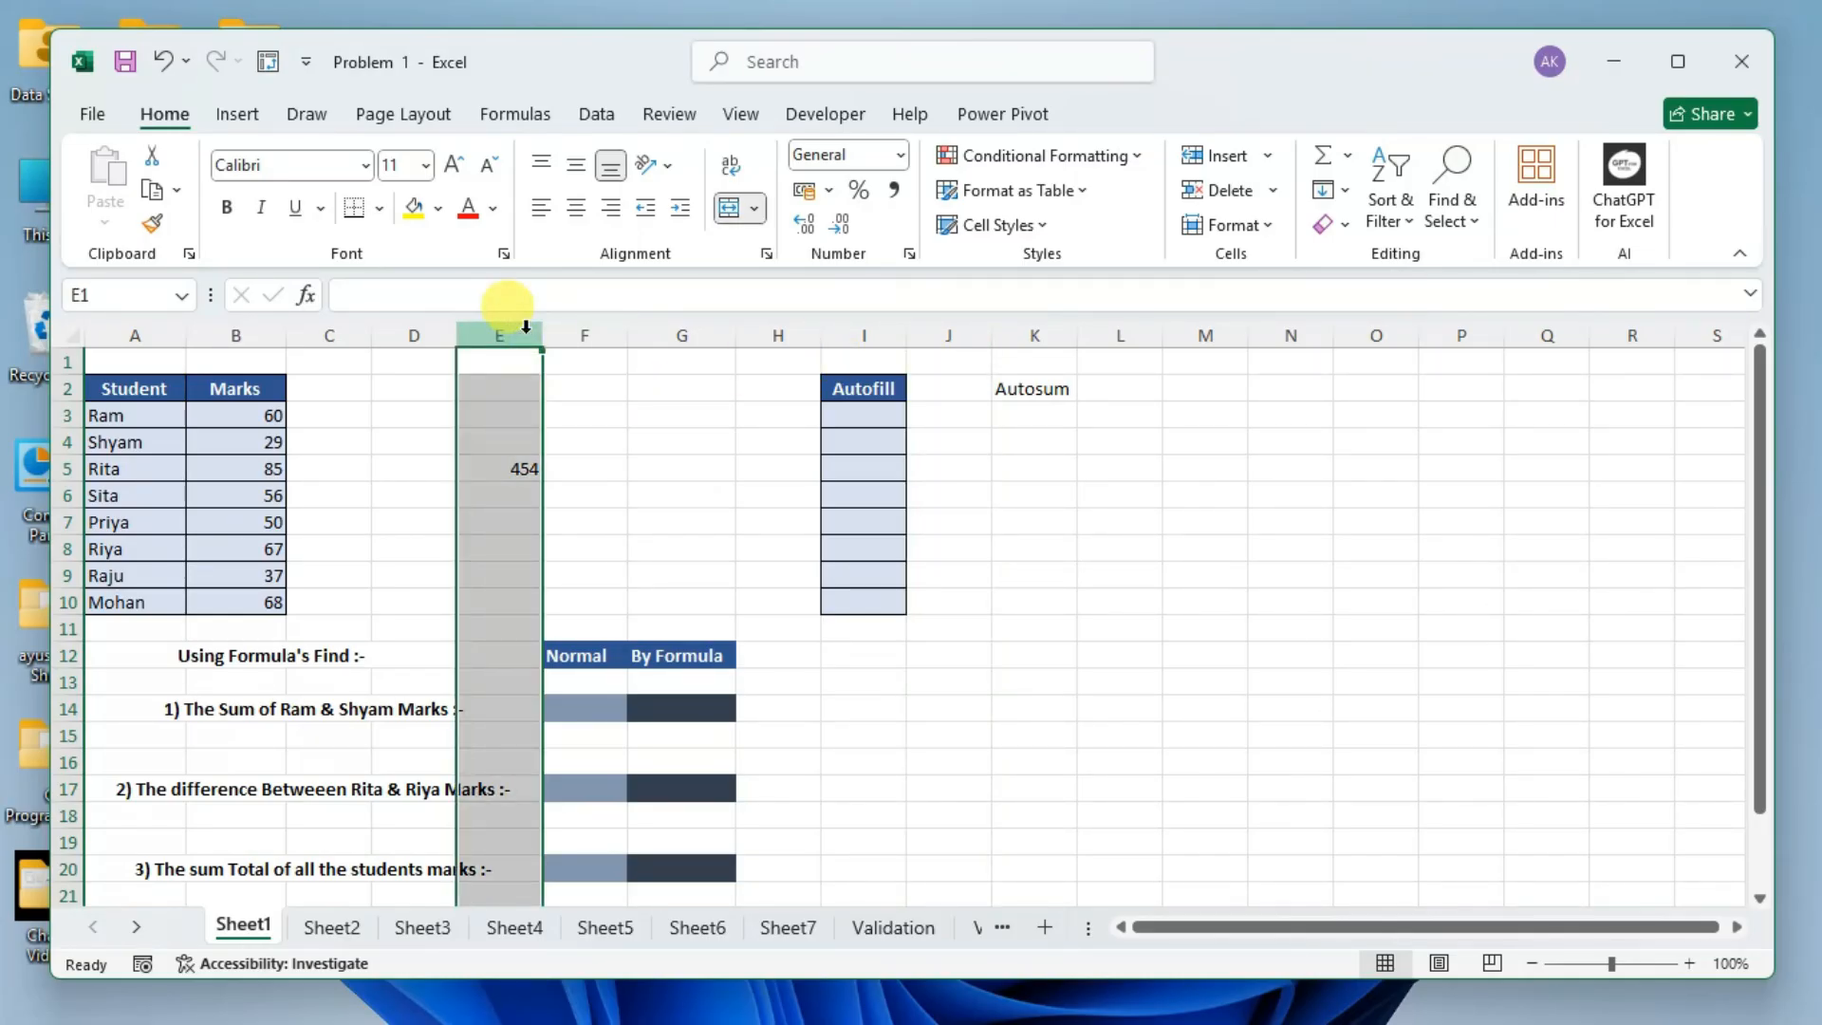
click(518, 359)
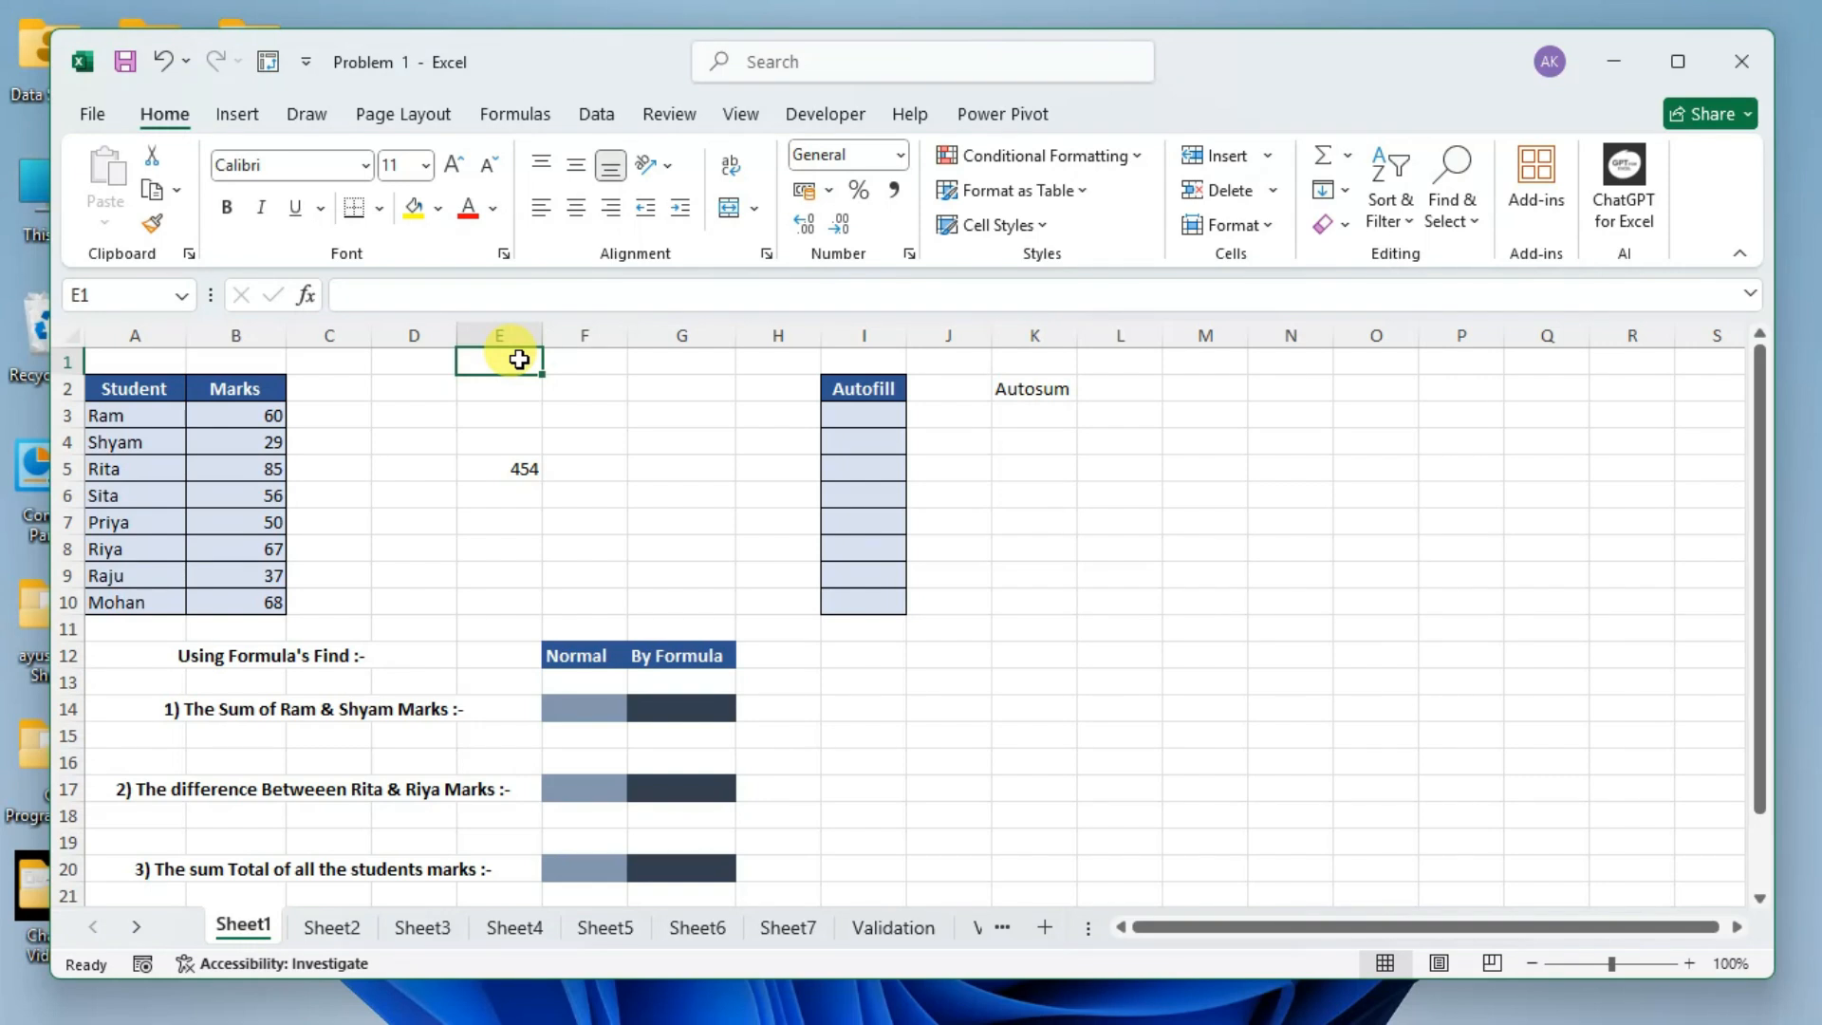
Select whole columns F, G, H and I one after another to compare their letter headings.
click(586, 334)
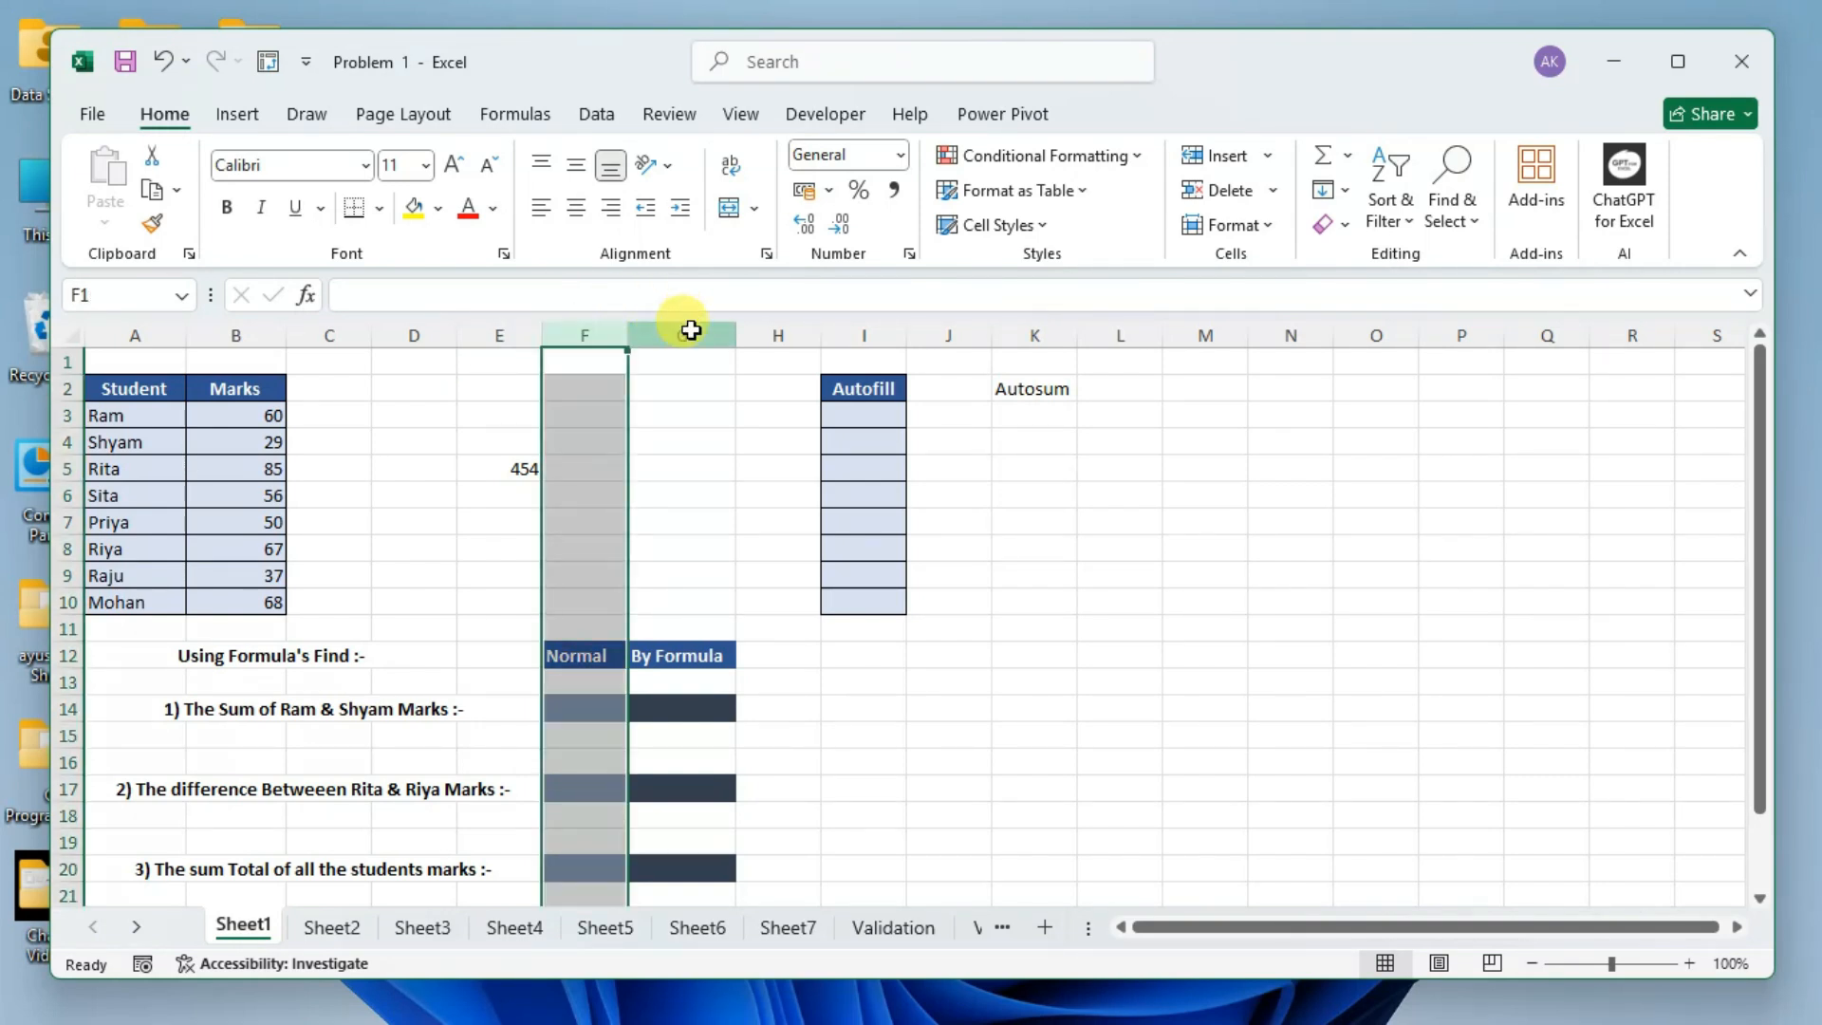
click(698, 334)
click(799, 332)
click(866, 332)
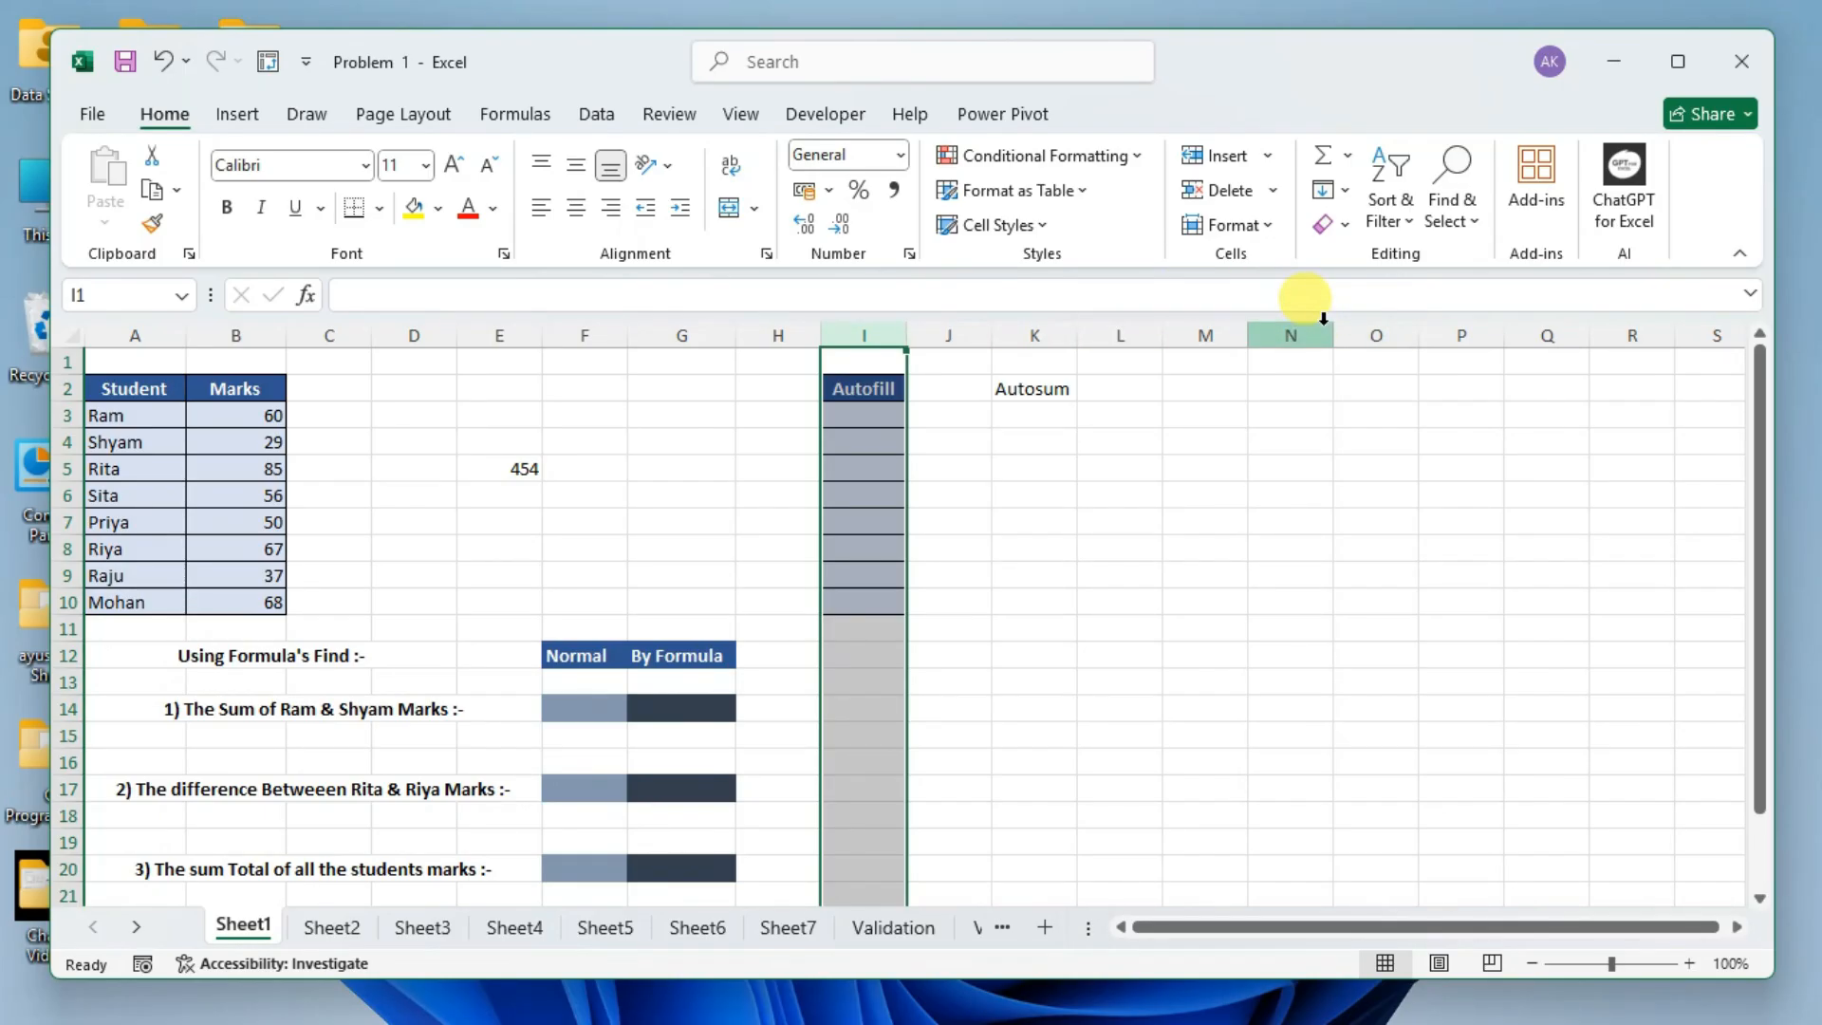
Move along row 1 from cell O1 past column Z to cell AB1 to examine the double-letter column names.
click(1373, 366)
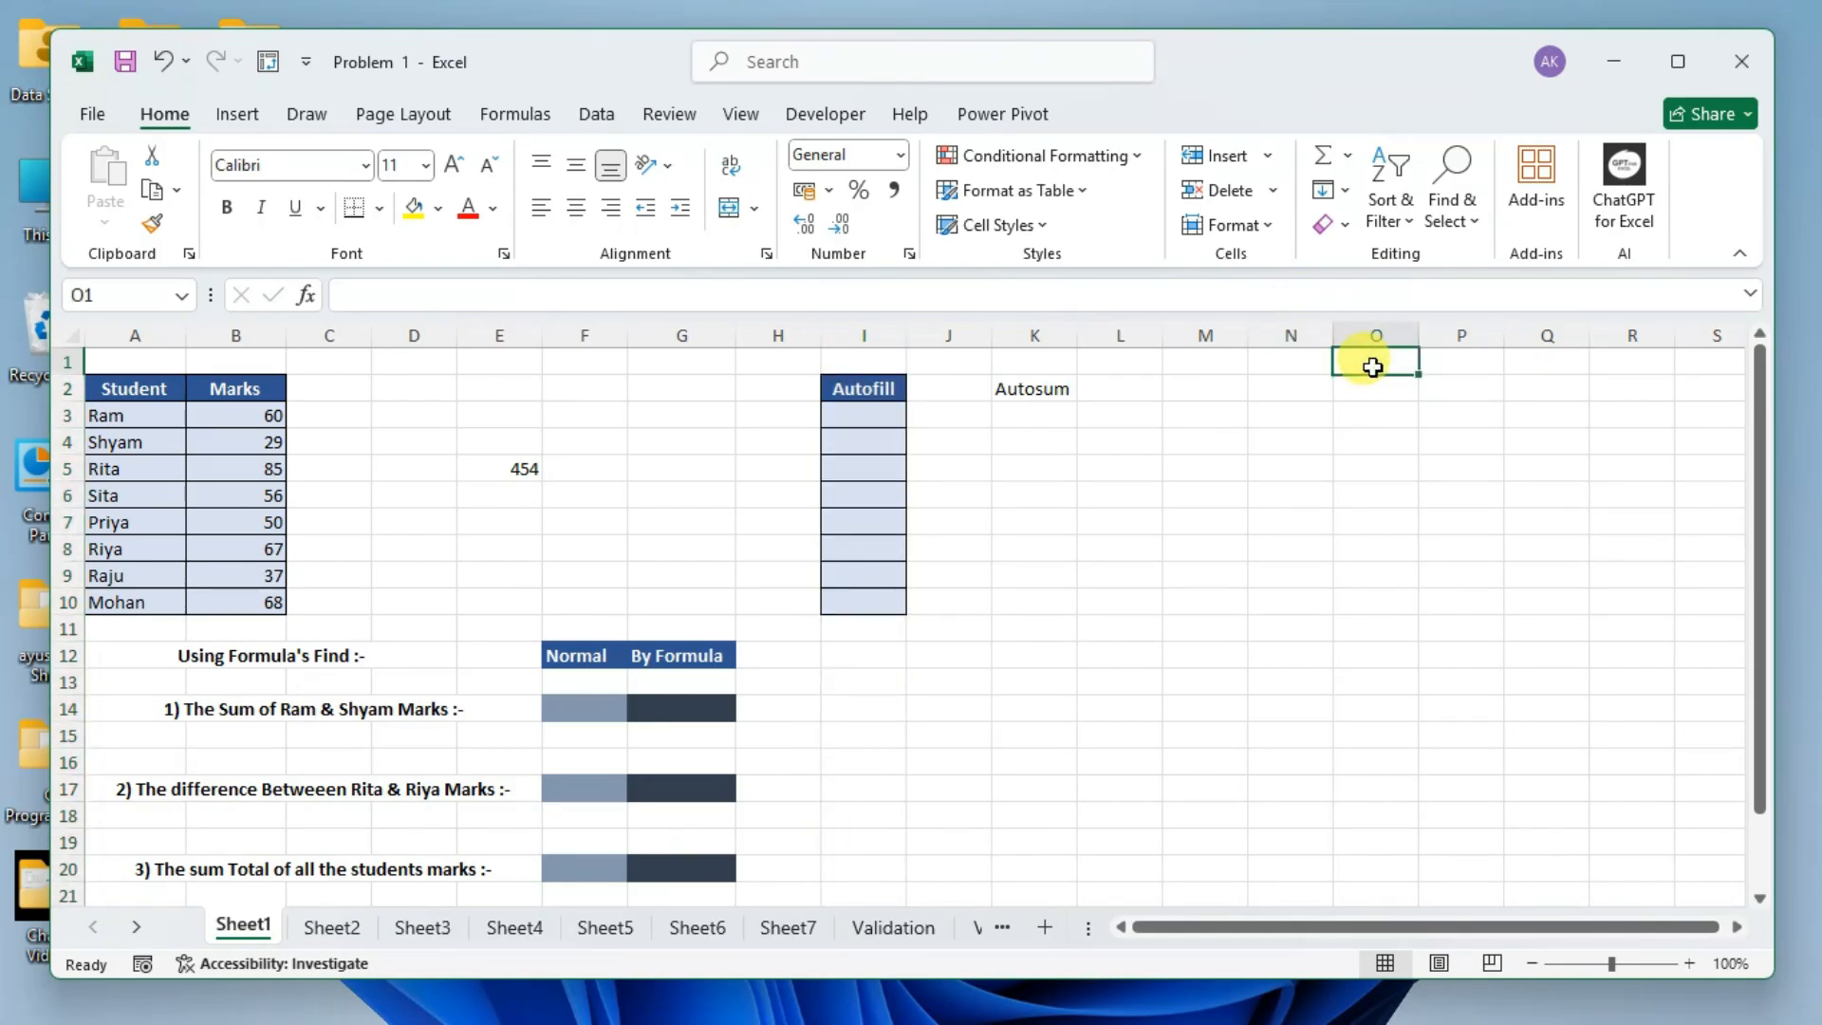
key(Right)
key(Right)
key(Right)
key(Right)
key(Right)
key(Right)
key(Right)
key(Right)
key(Right)
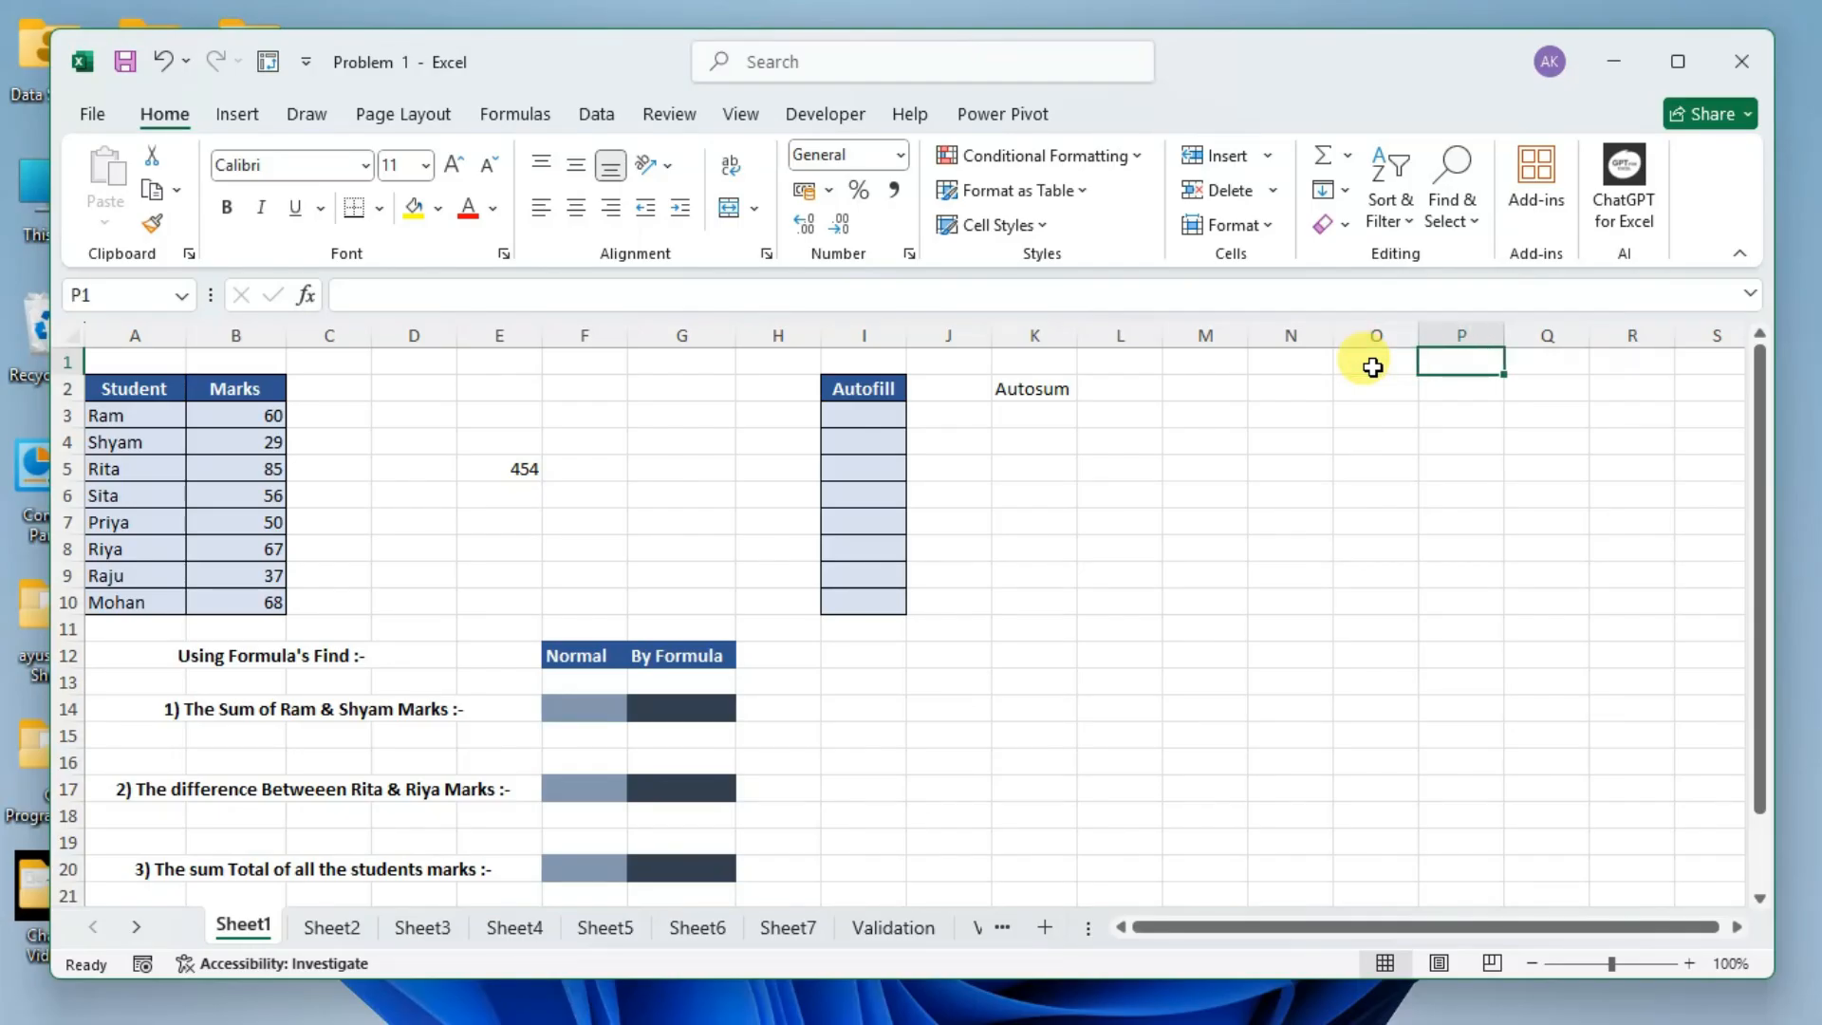
key(Right)
key(Right)
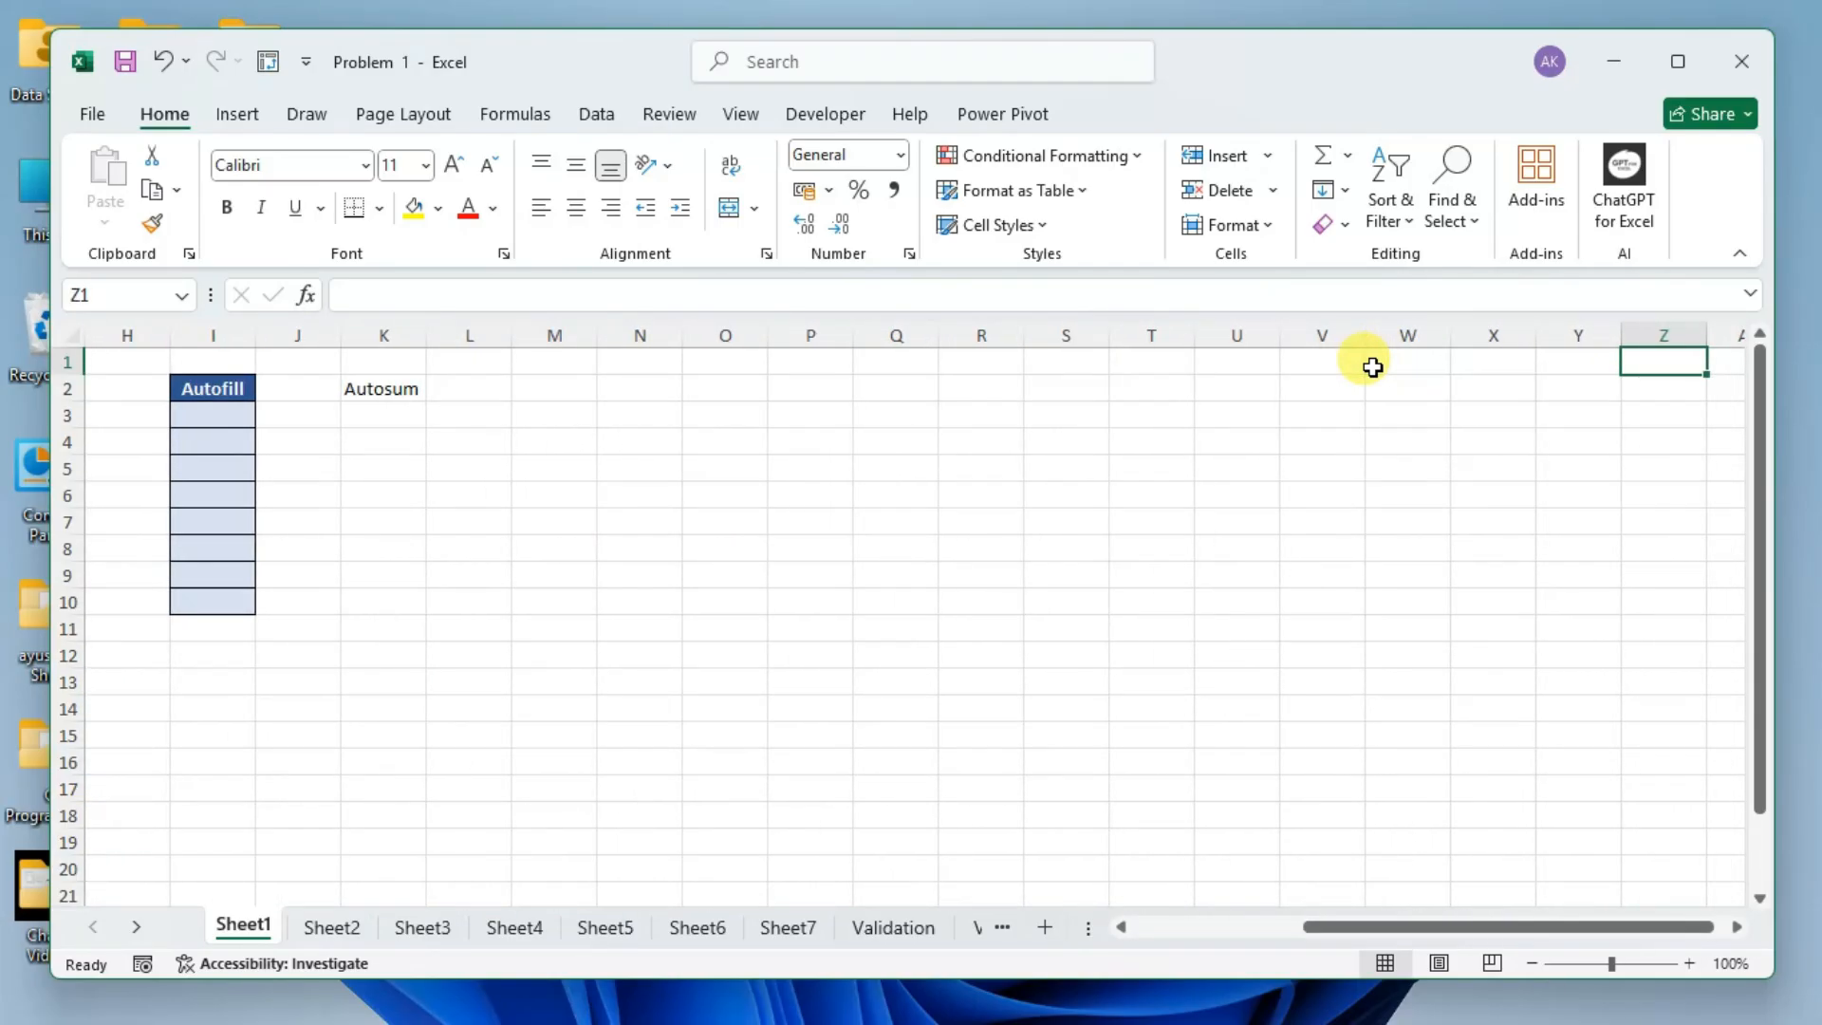
key(Right)
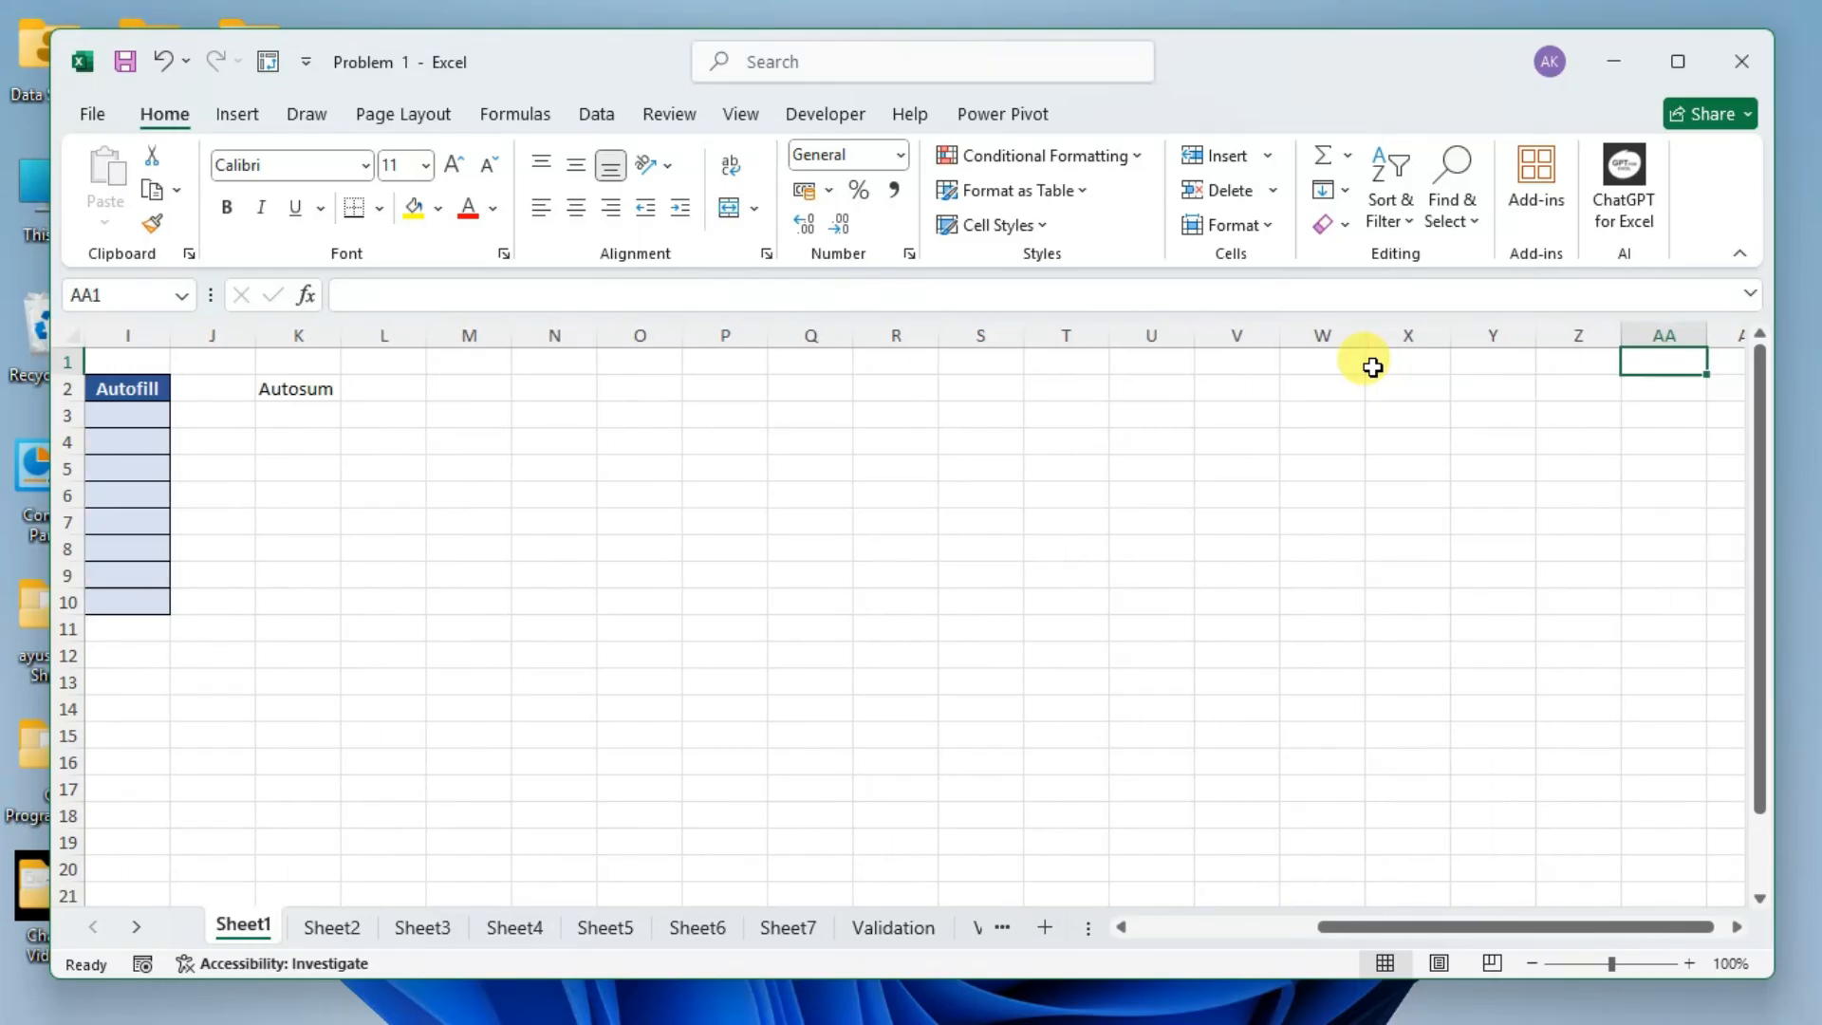
key(Right)
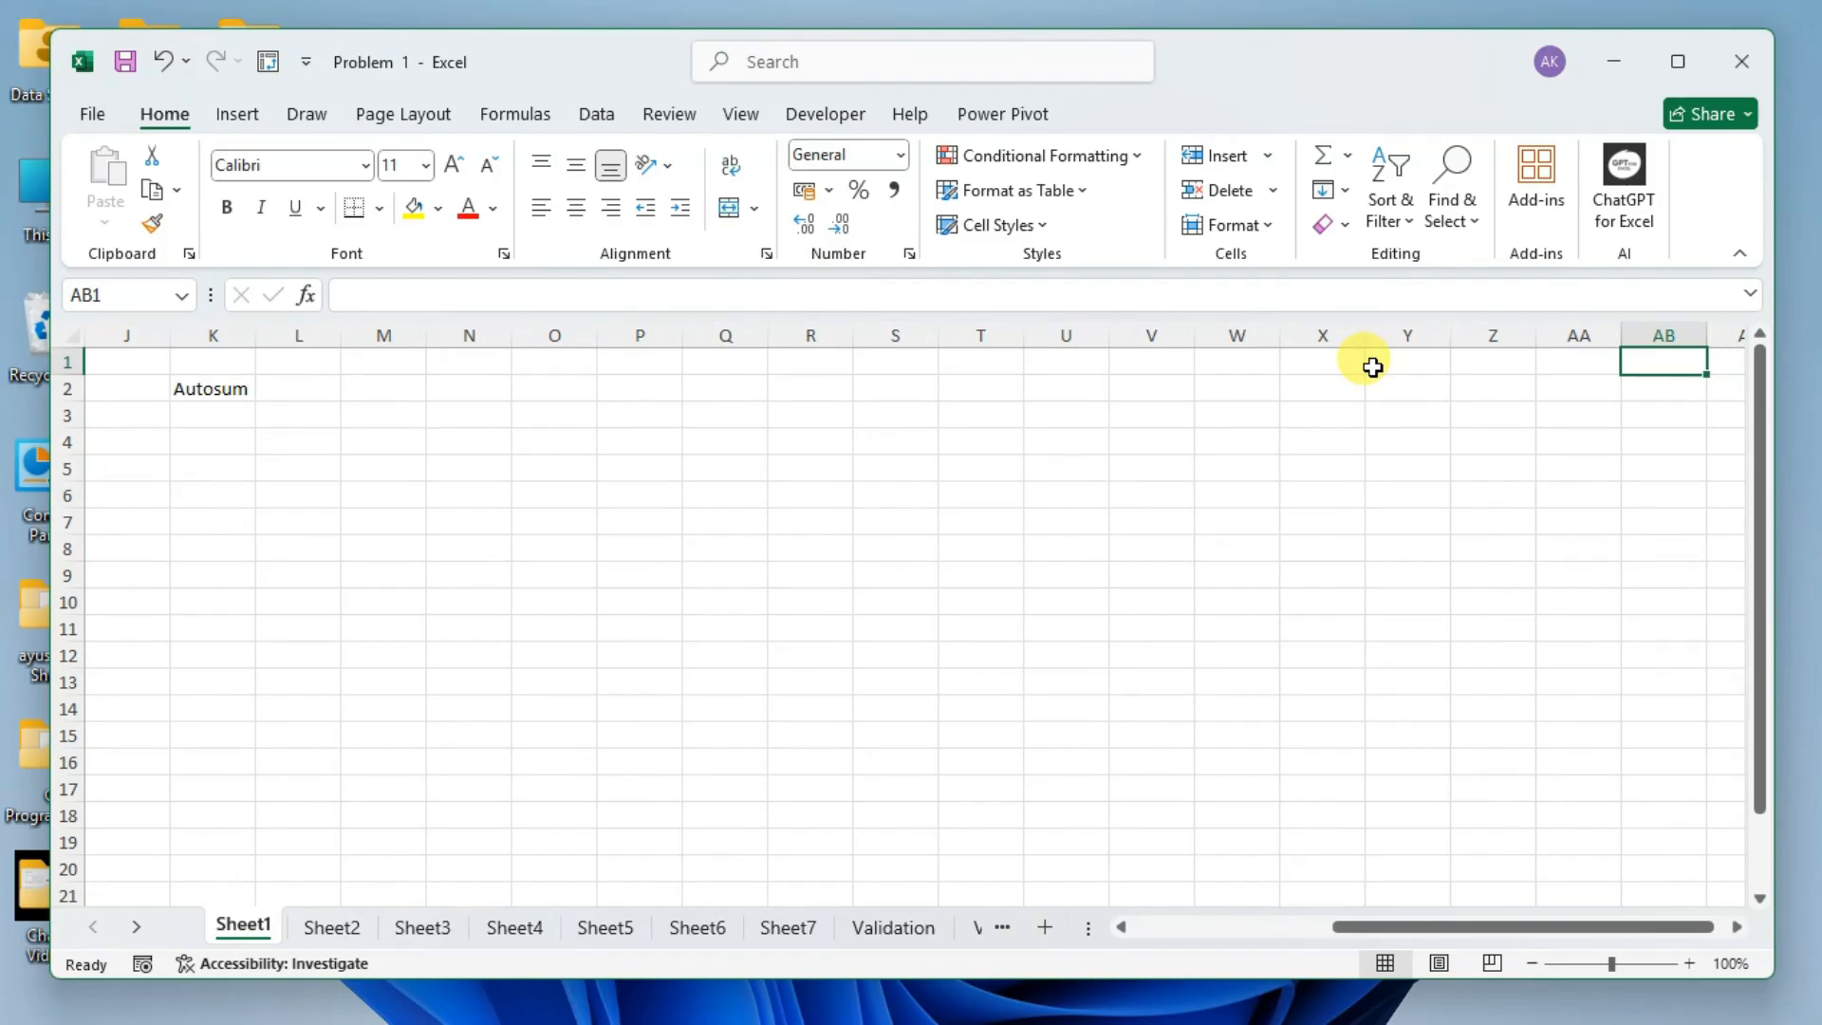
Continue along row 1 to AI1, jump to the sheet's last column at XFD1, and return to cell A1.
key(Right)
key(Right)
key(Right)
key(Right)
key(Right)
key(Right)
key(Right)
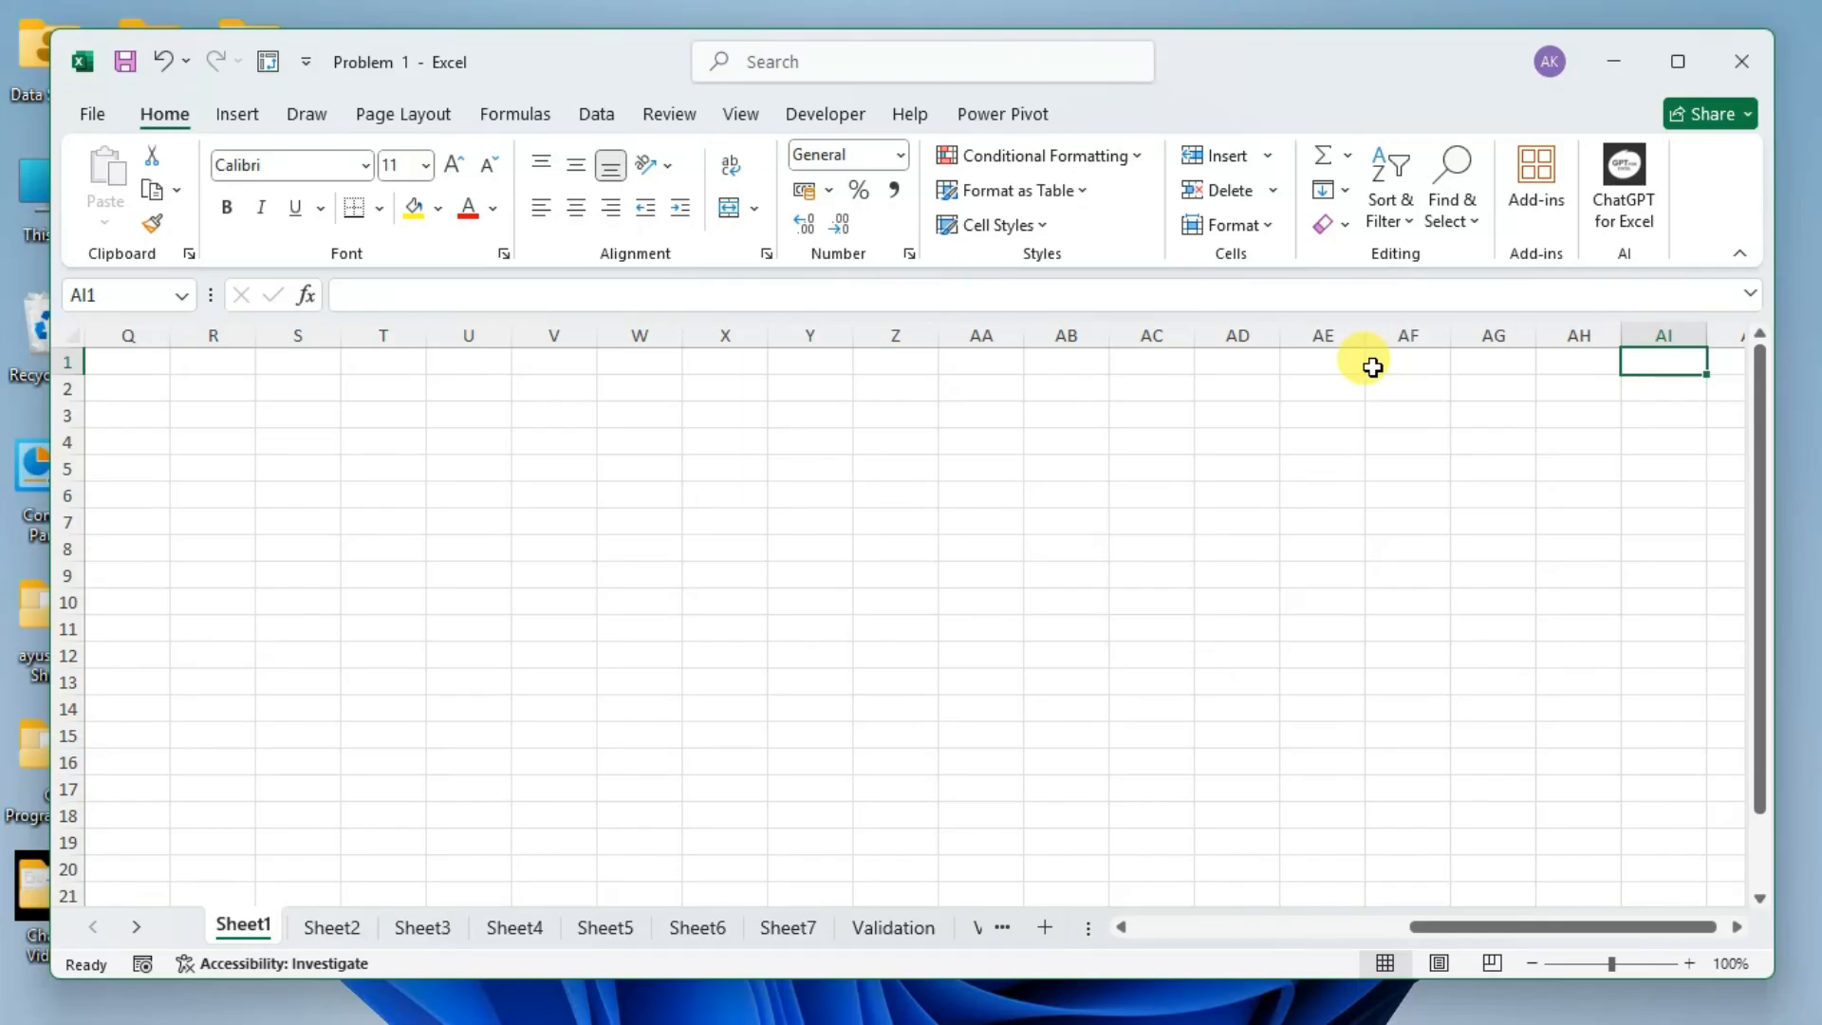
key(ctrl+Right)
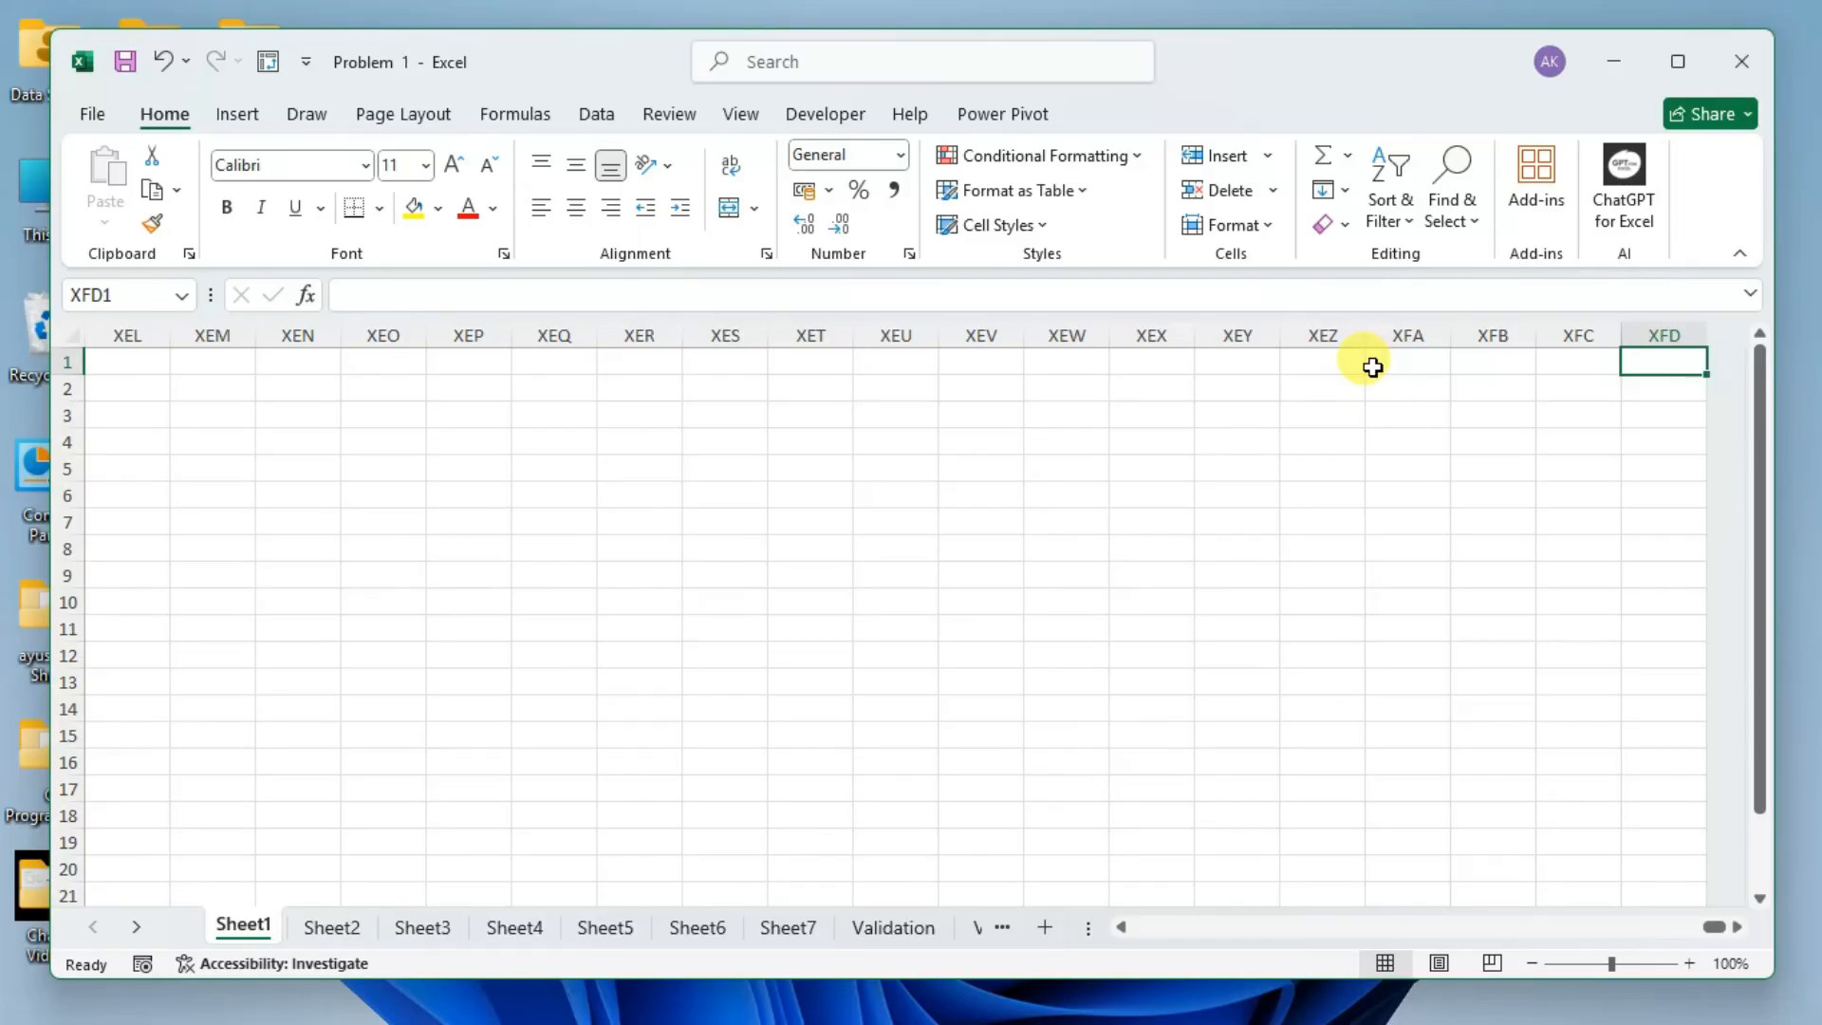
key(ctrl+Home)
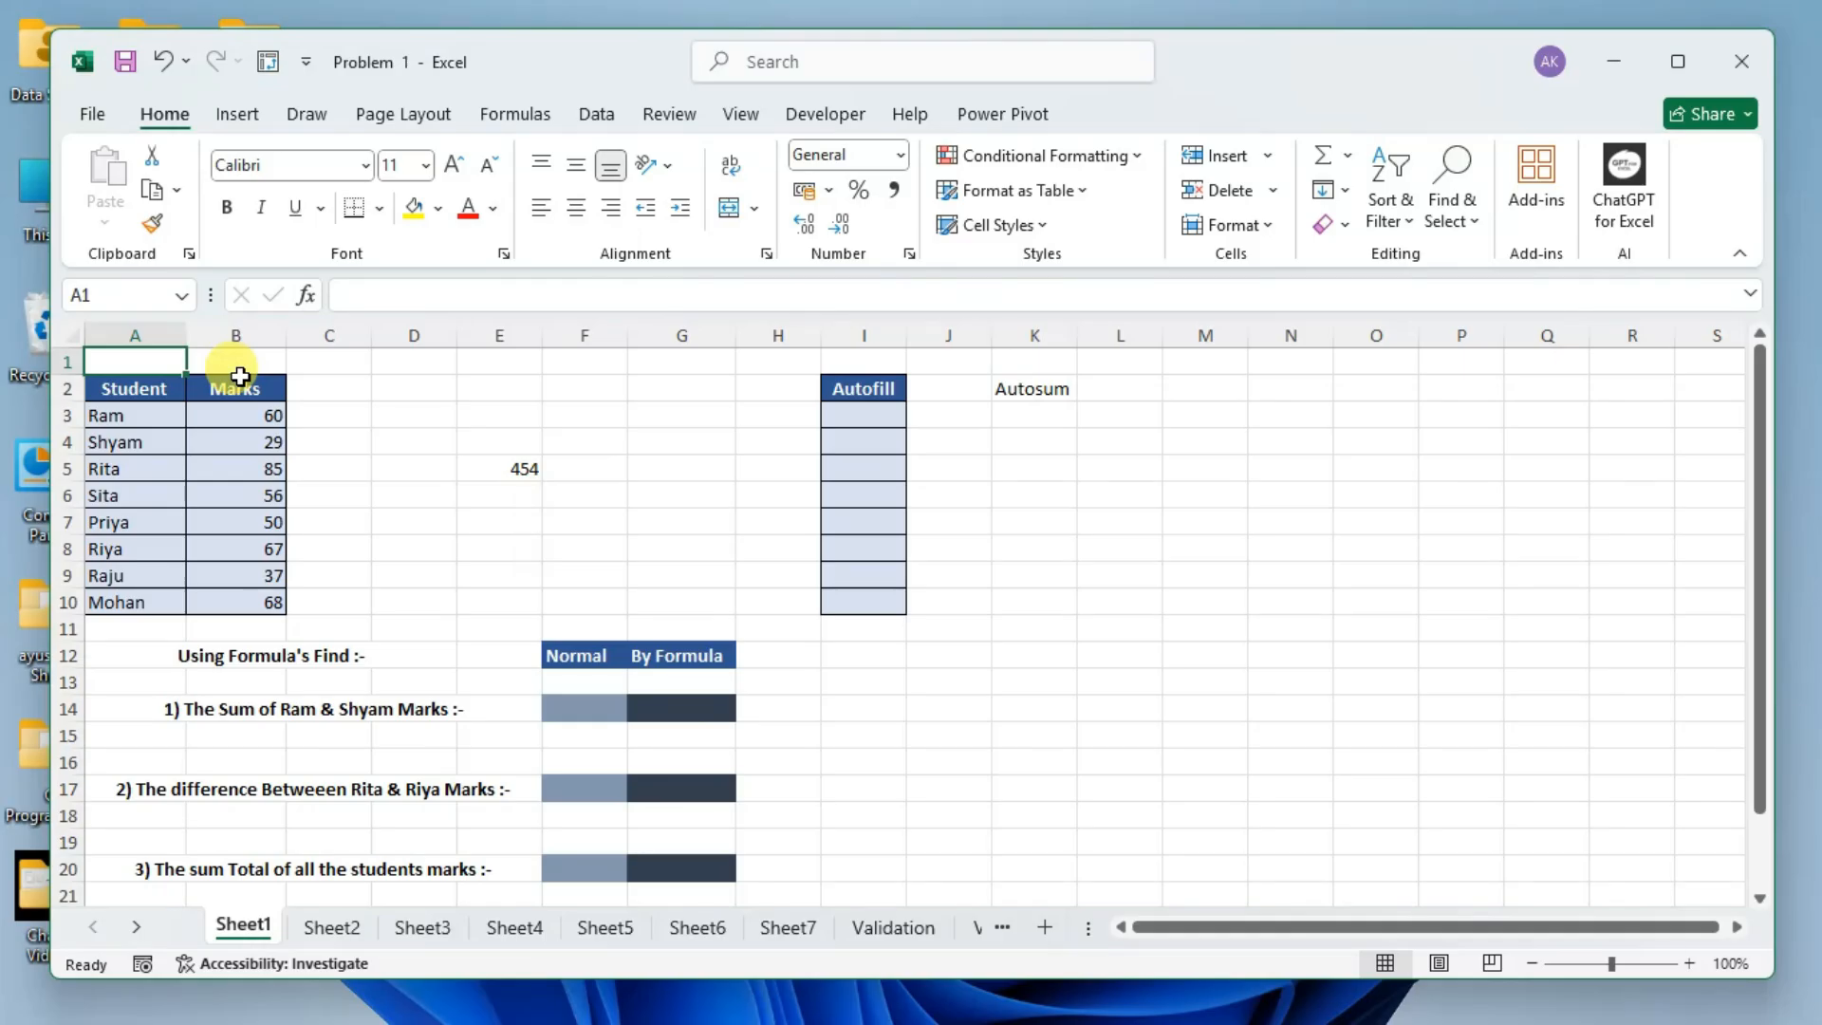
Select cells F3 and F1, then columns F, G and H in turn, and finish on cell E3.
click(569, 417)
click(612, 358)
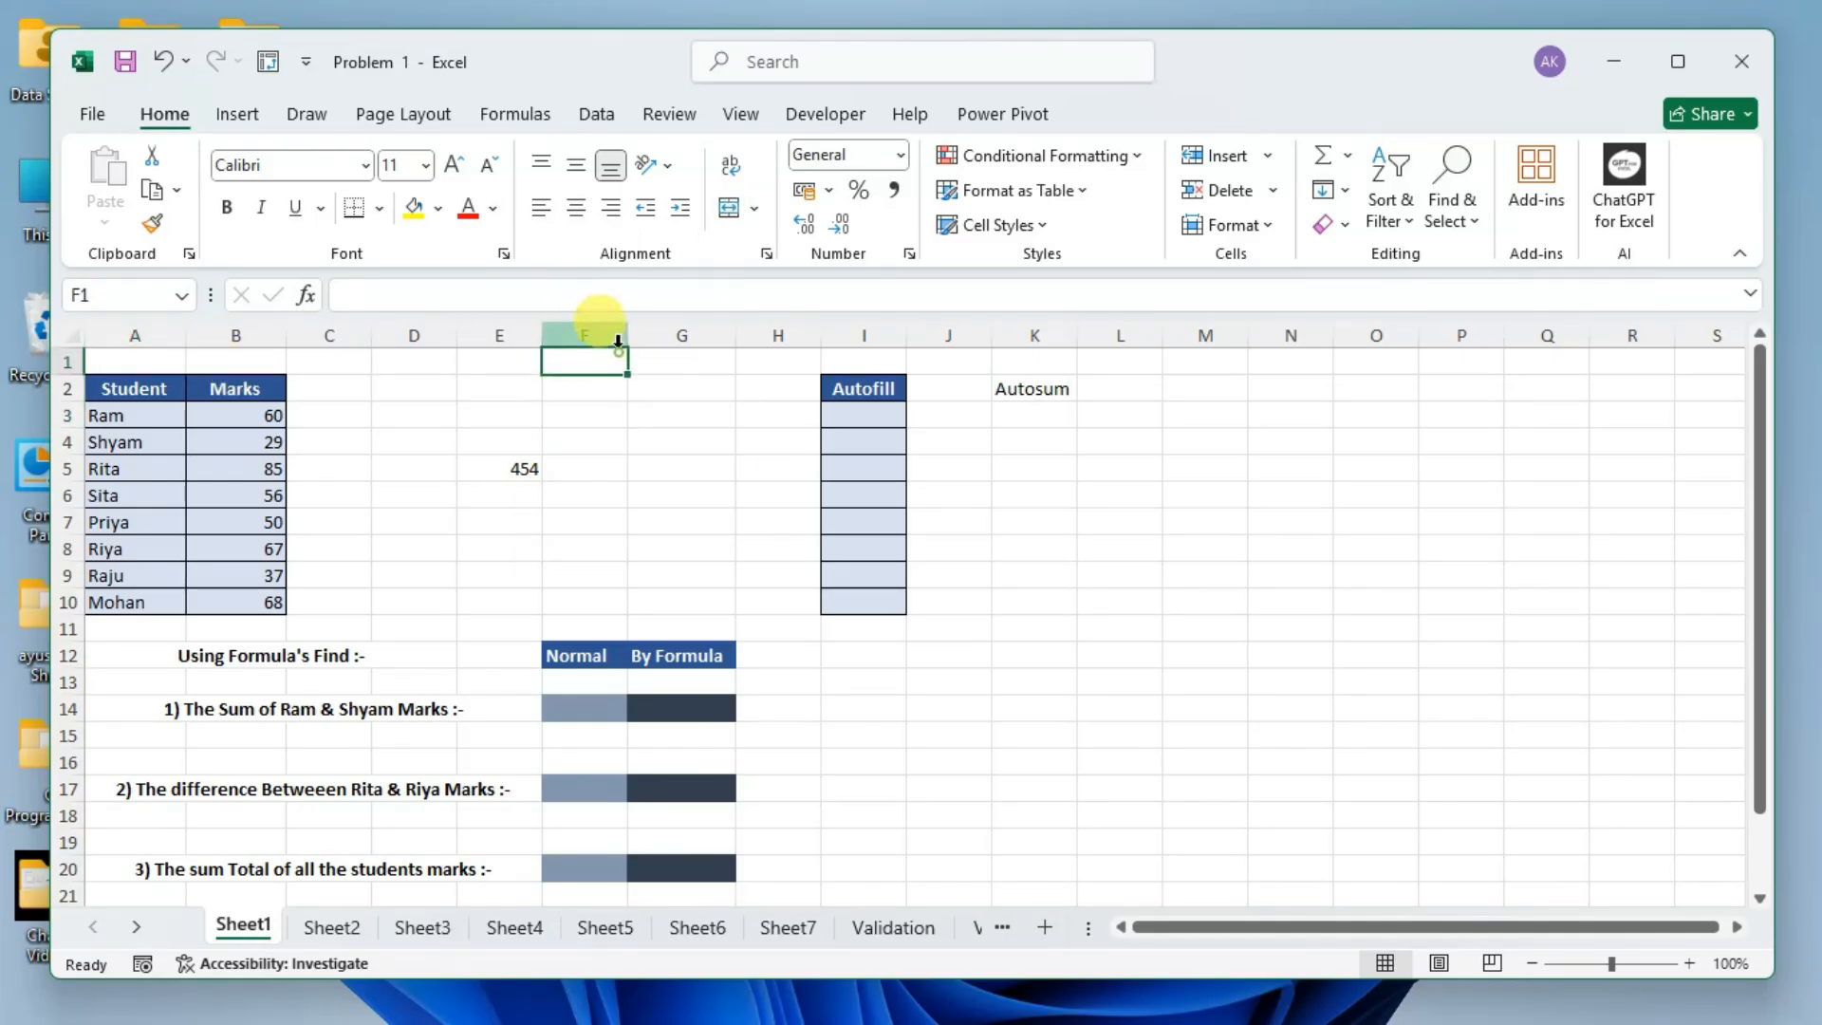
click(618, 340)
click(711, 336)
click(759, 334)
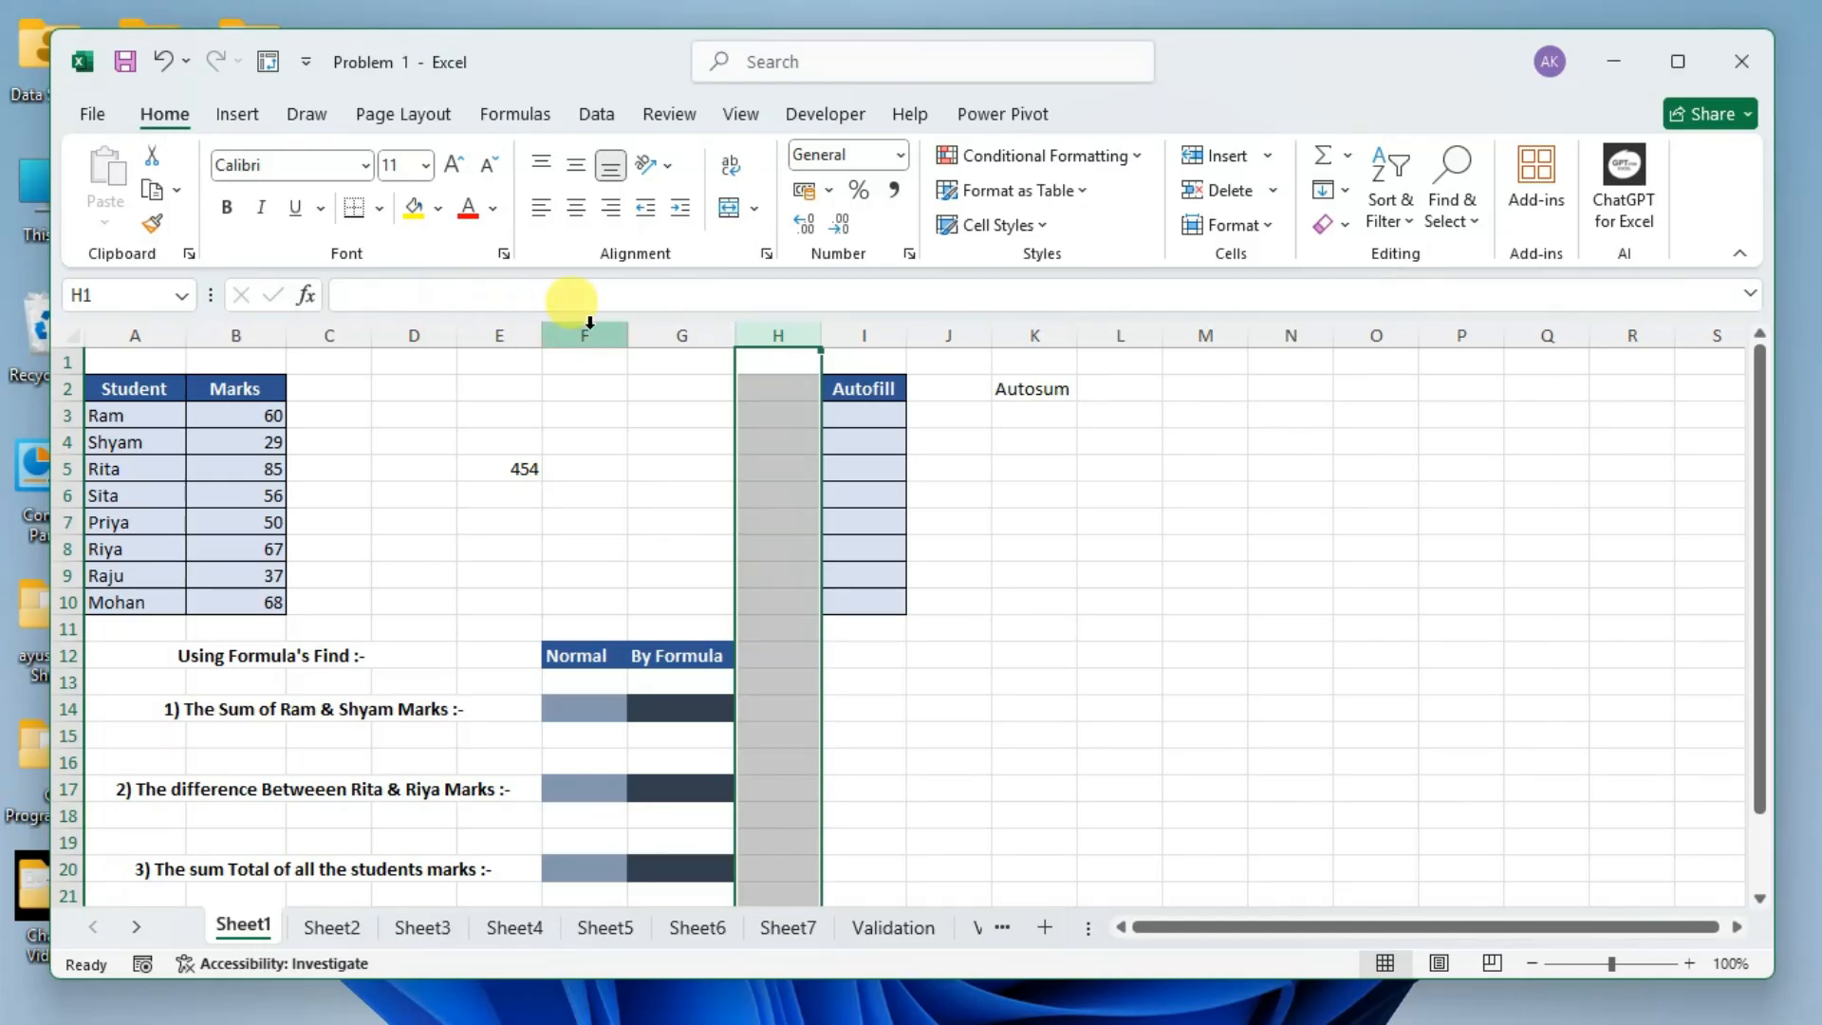
click(556, 382)
click(517, 410)
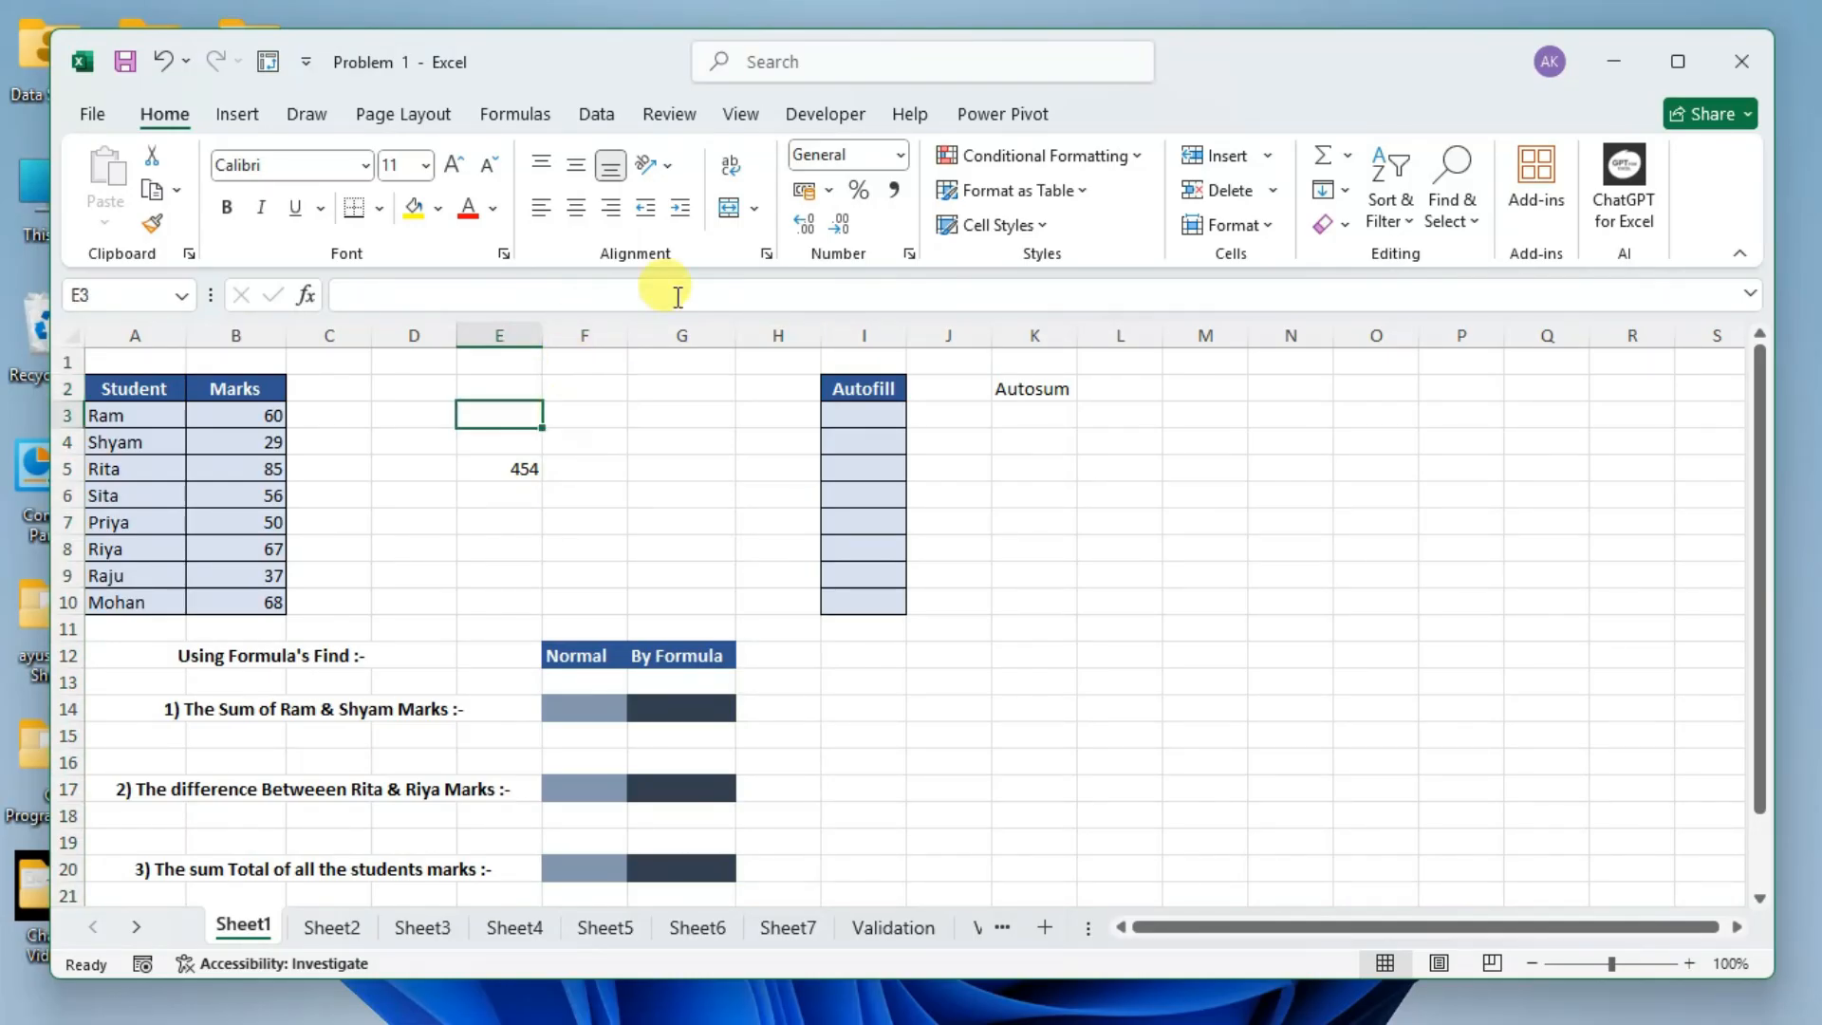
Hide the sheet's row and column headings and show them again, with cell G4 selected.
click(841, 121)
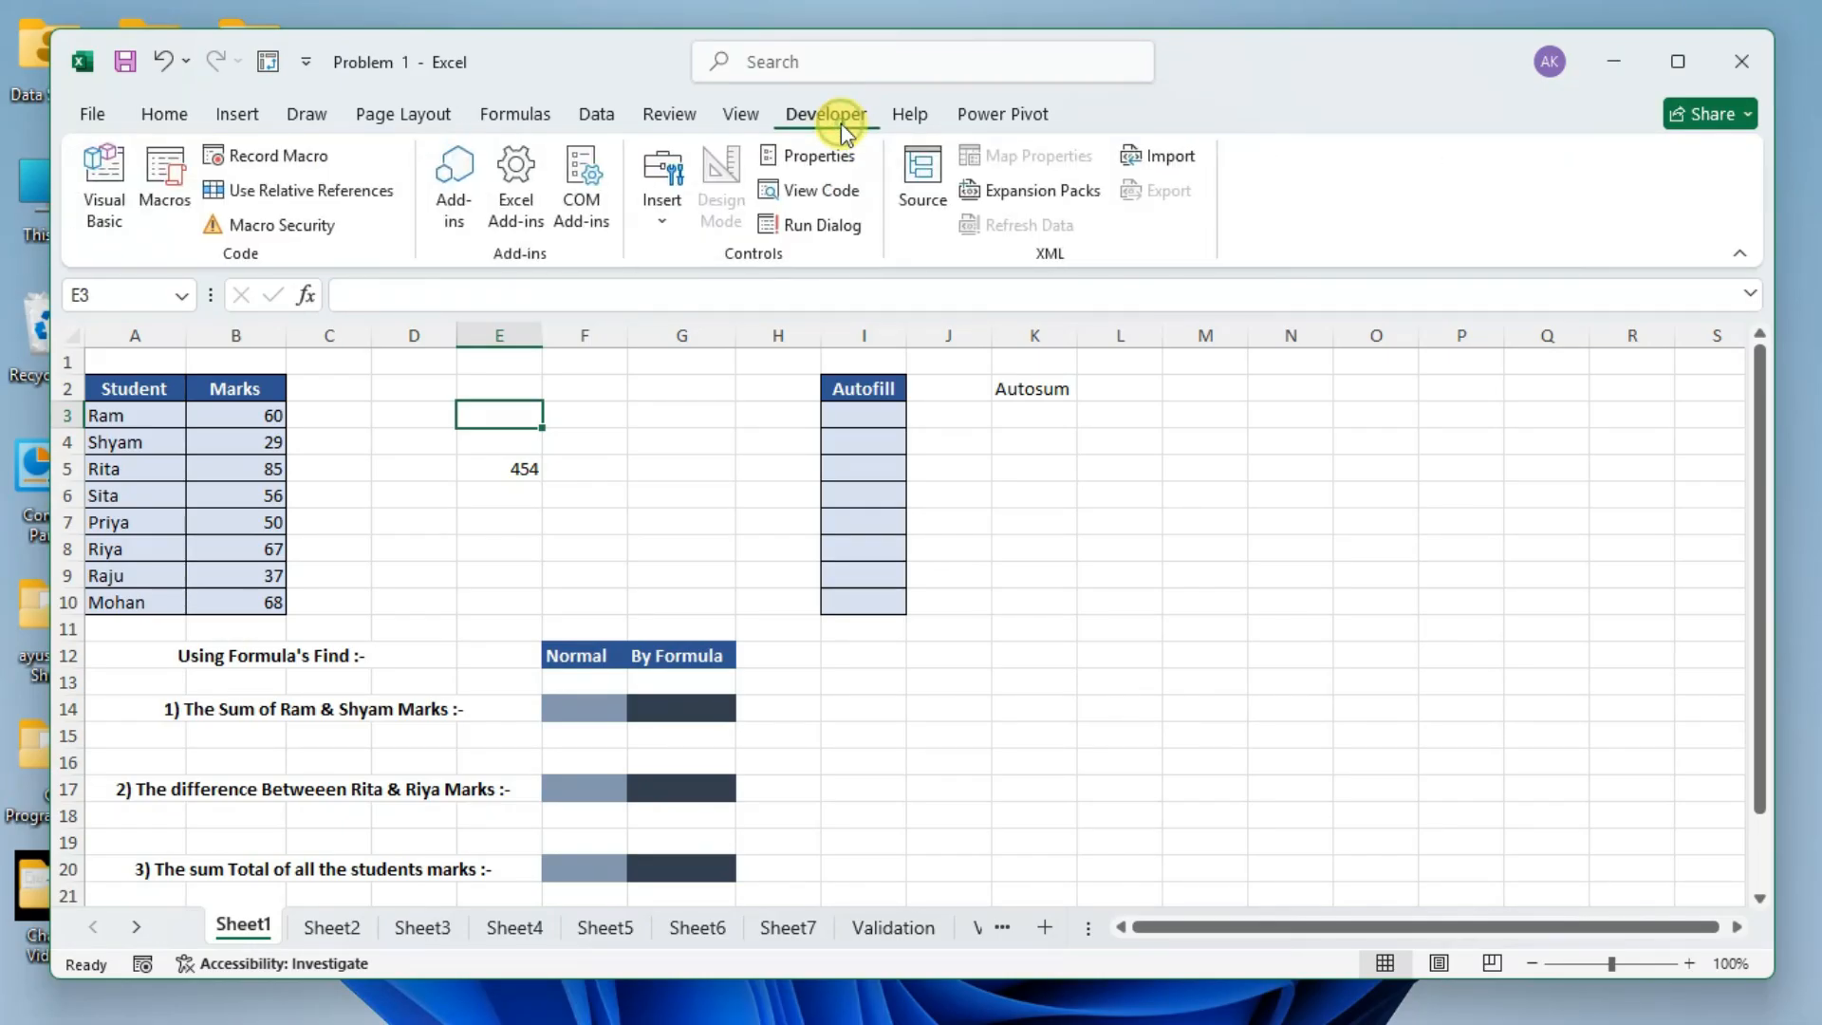
click(739, 119)
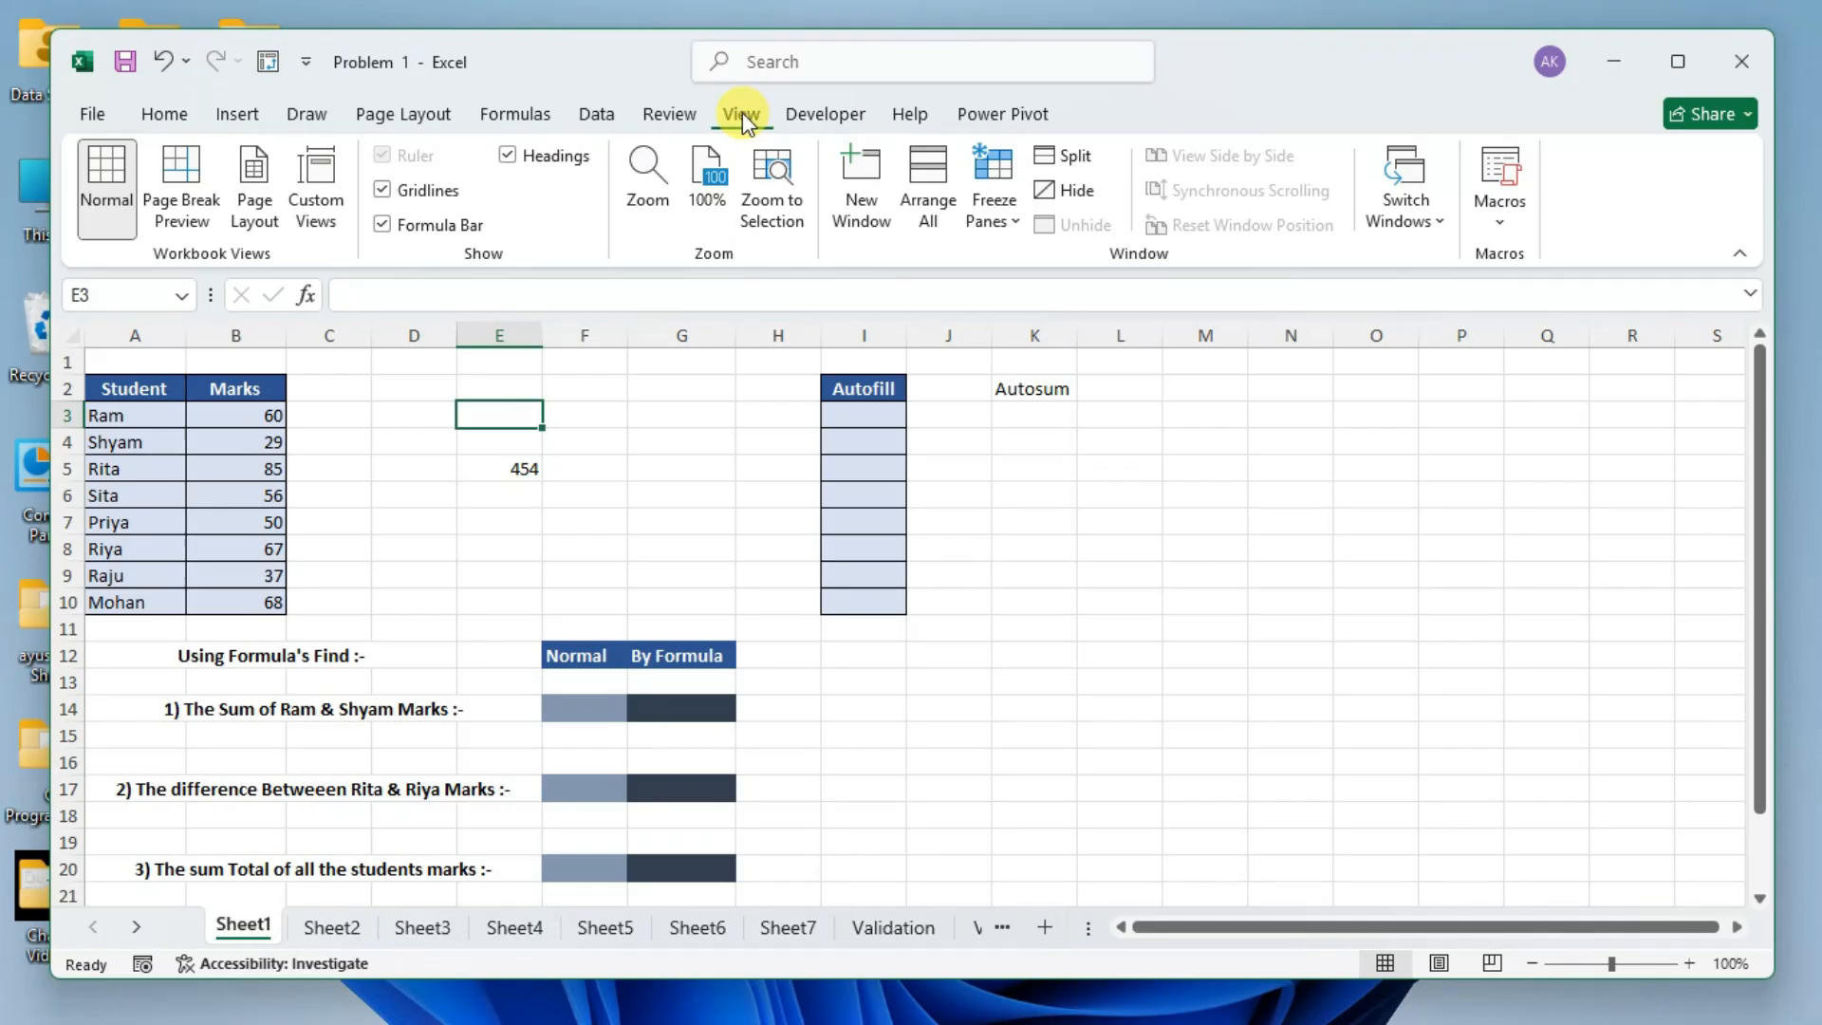
click(632, 435)
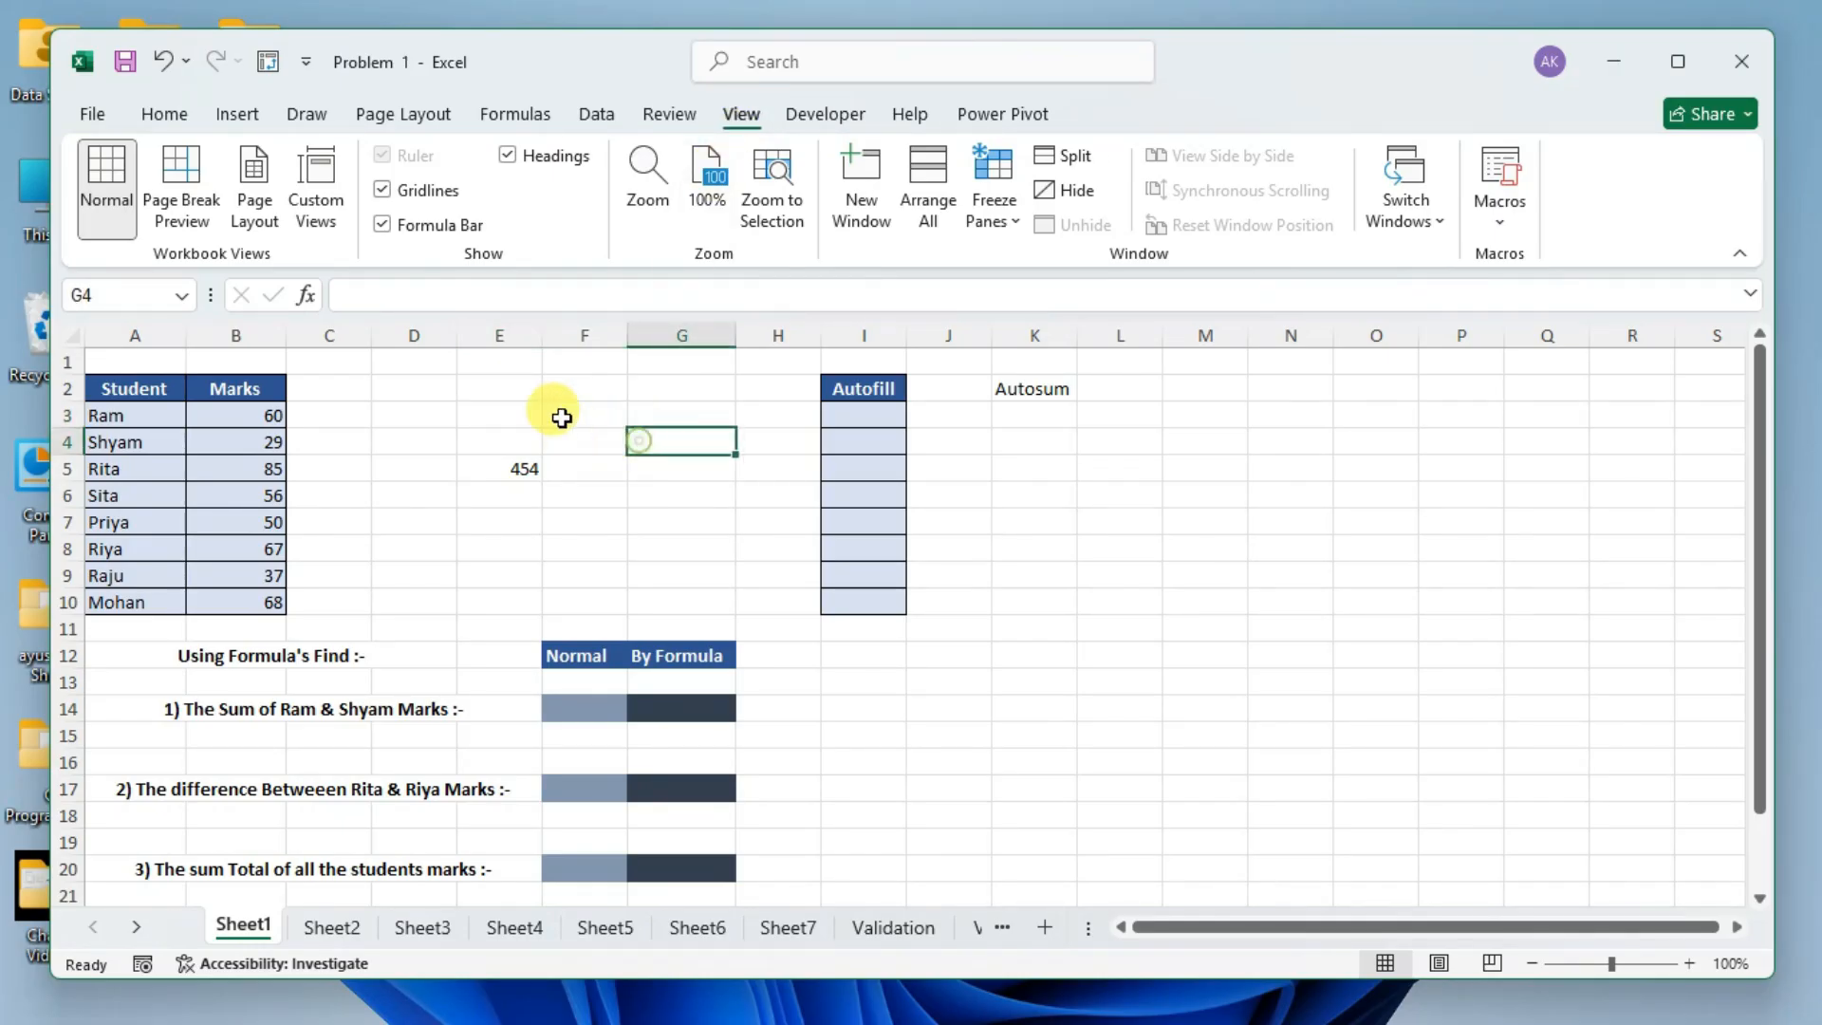
click(508, 157)
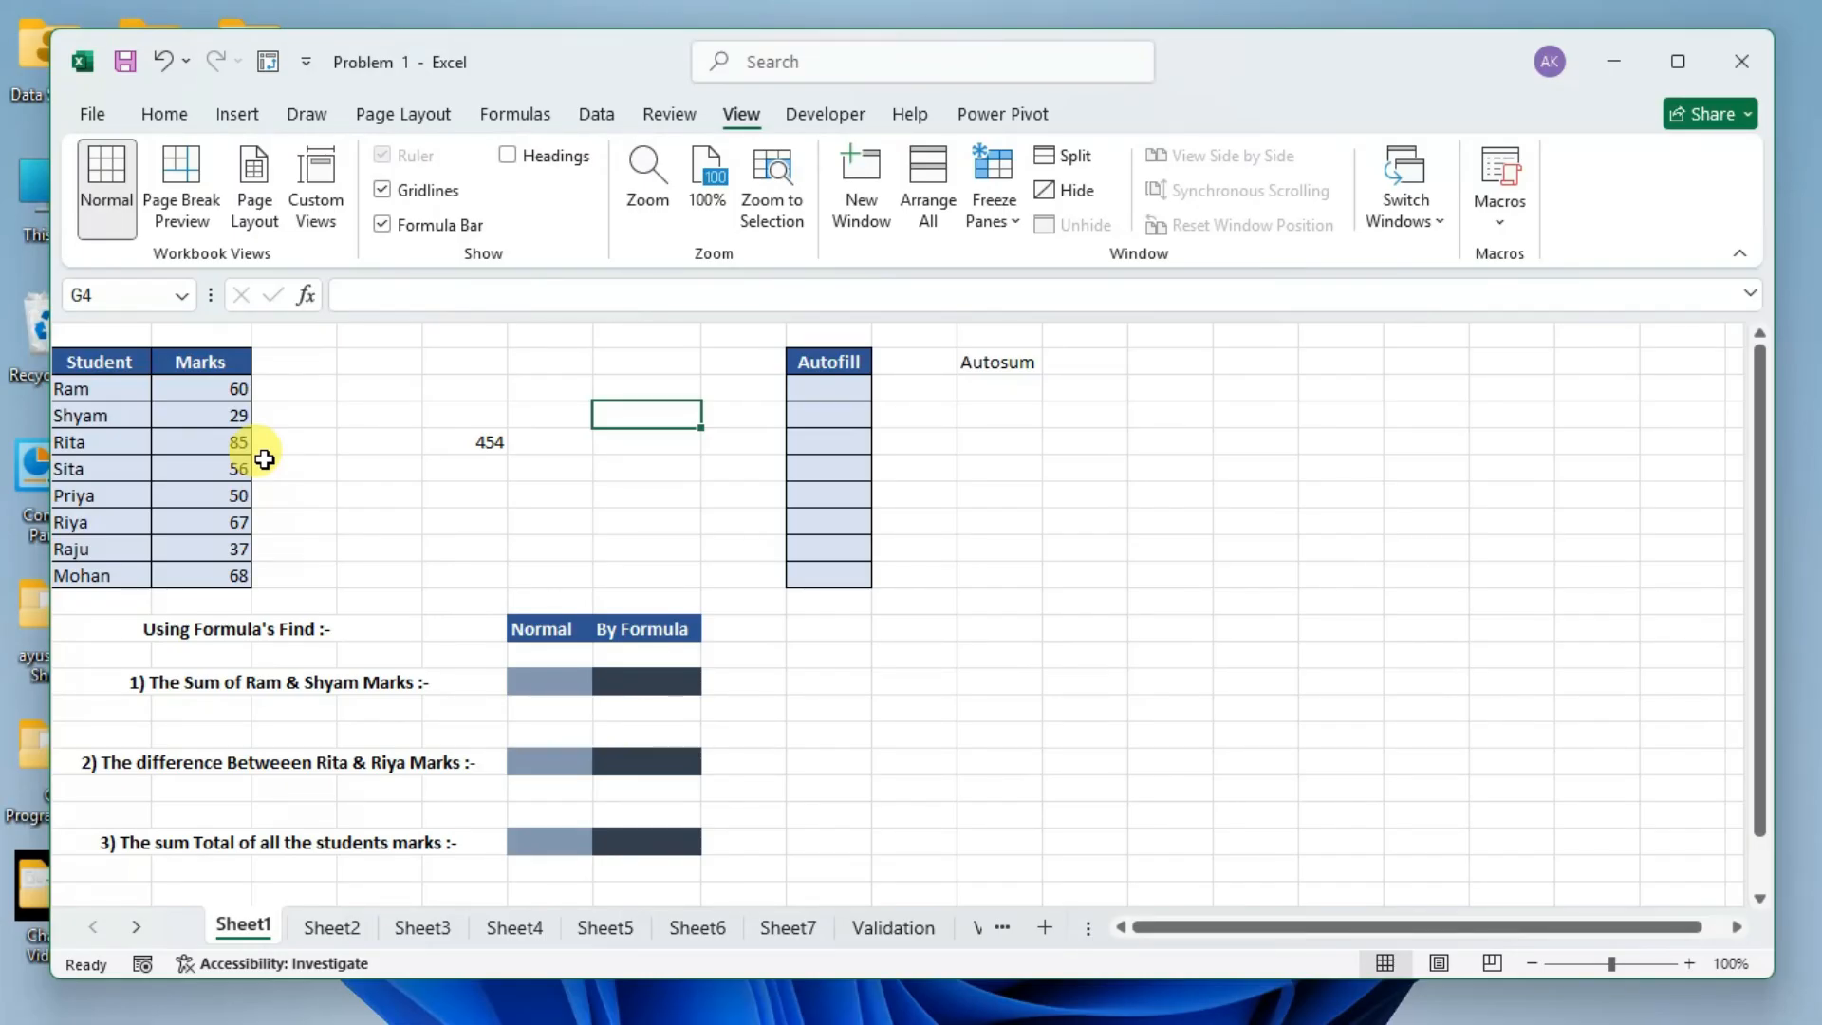
click(510, 157)
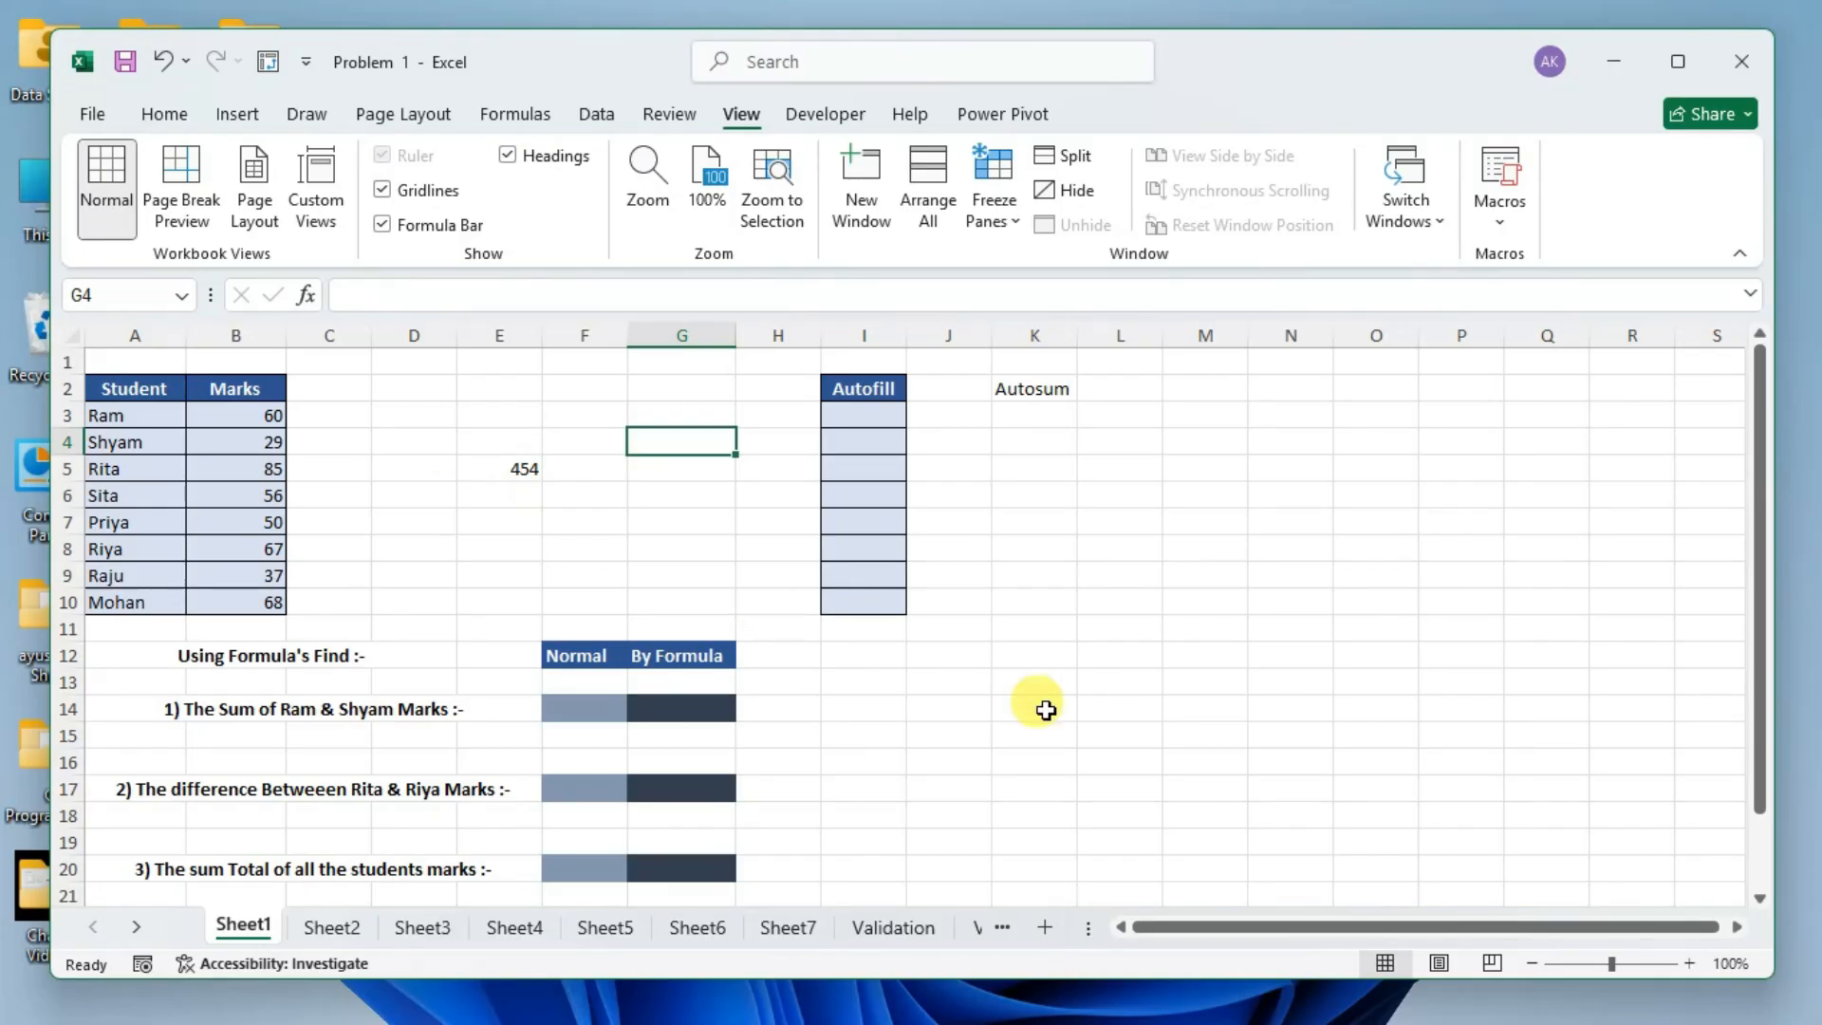
Zoom the sheet to 140% and select the range D3:F6 to examine its gridlines.
click(1693, 962)
click(1694, 962)
click(1693, 962)
click(1693, 963)
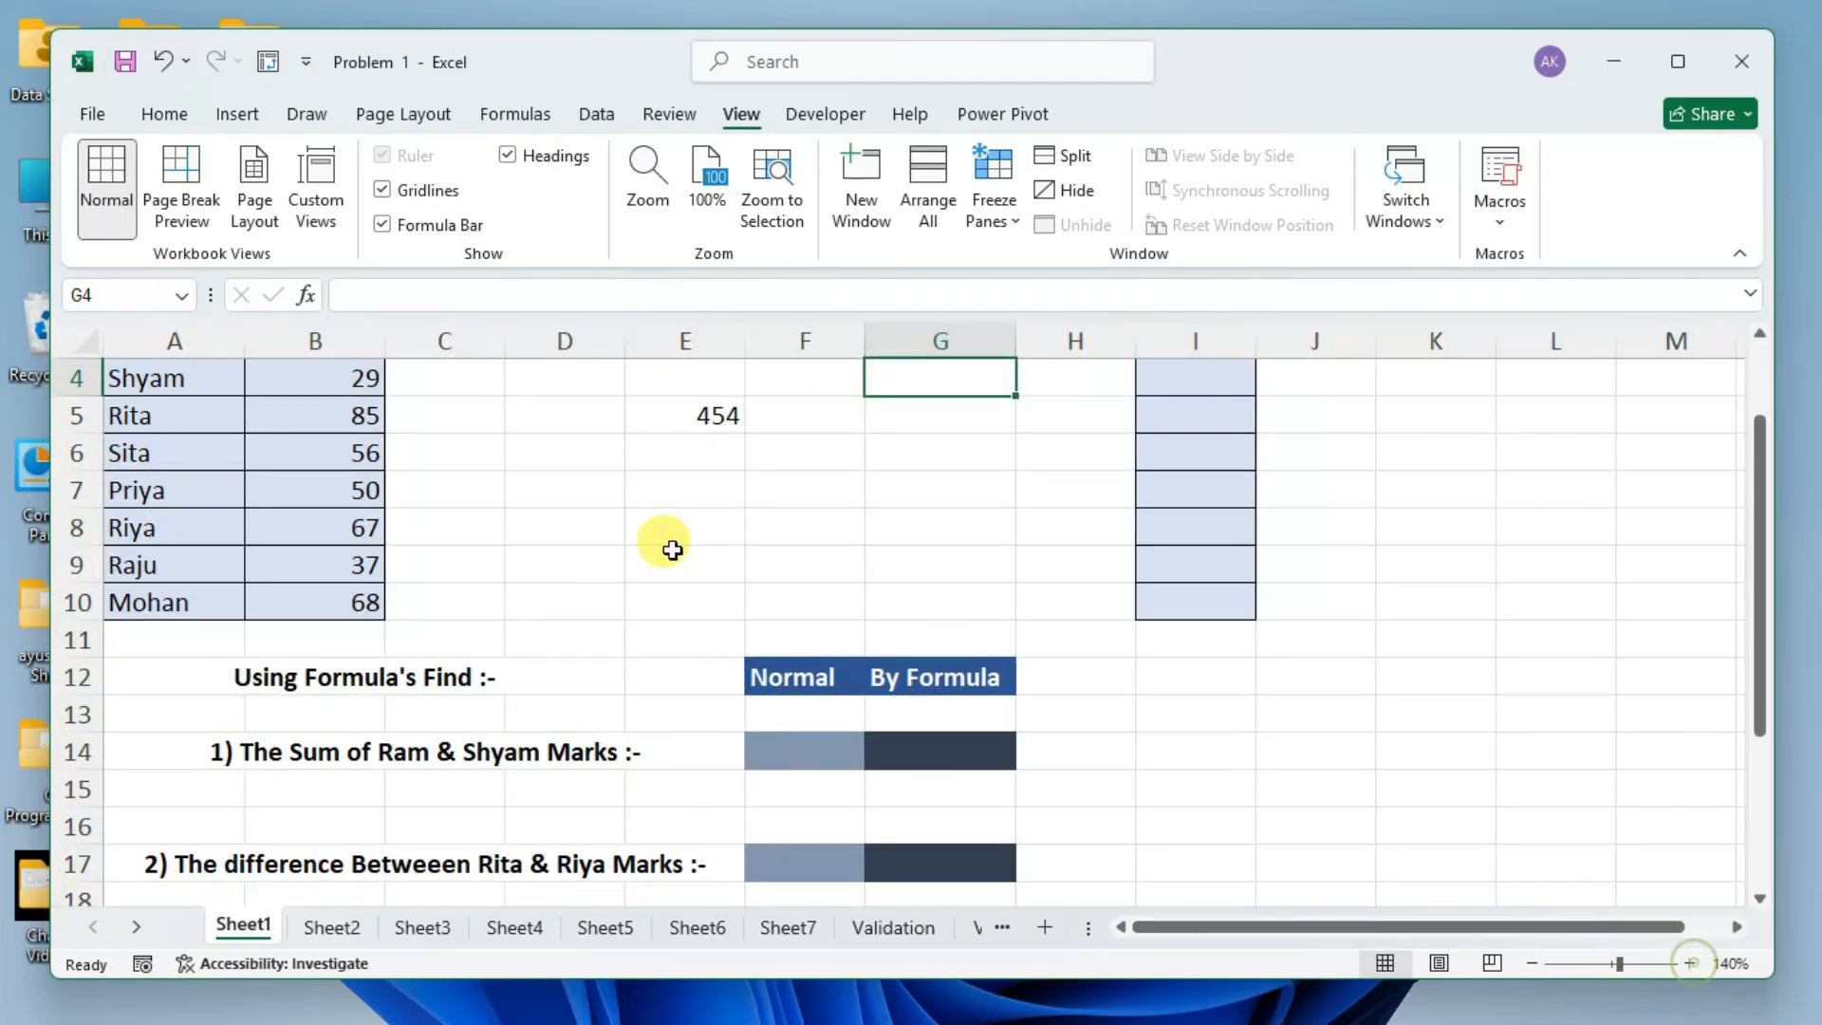
scroll(594, 493, up, 1)
drag(550, 459, 816, 569)
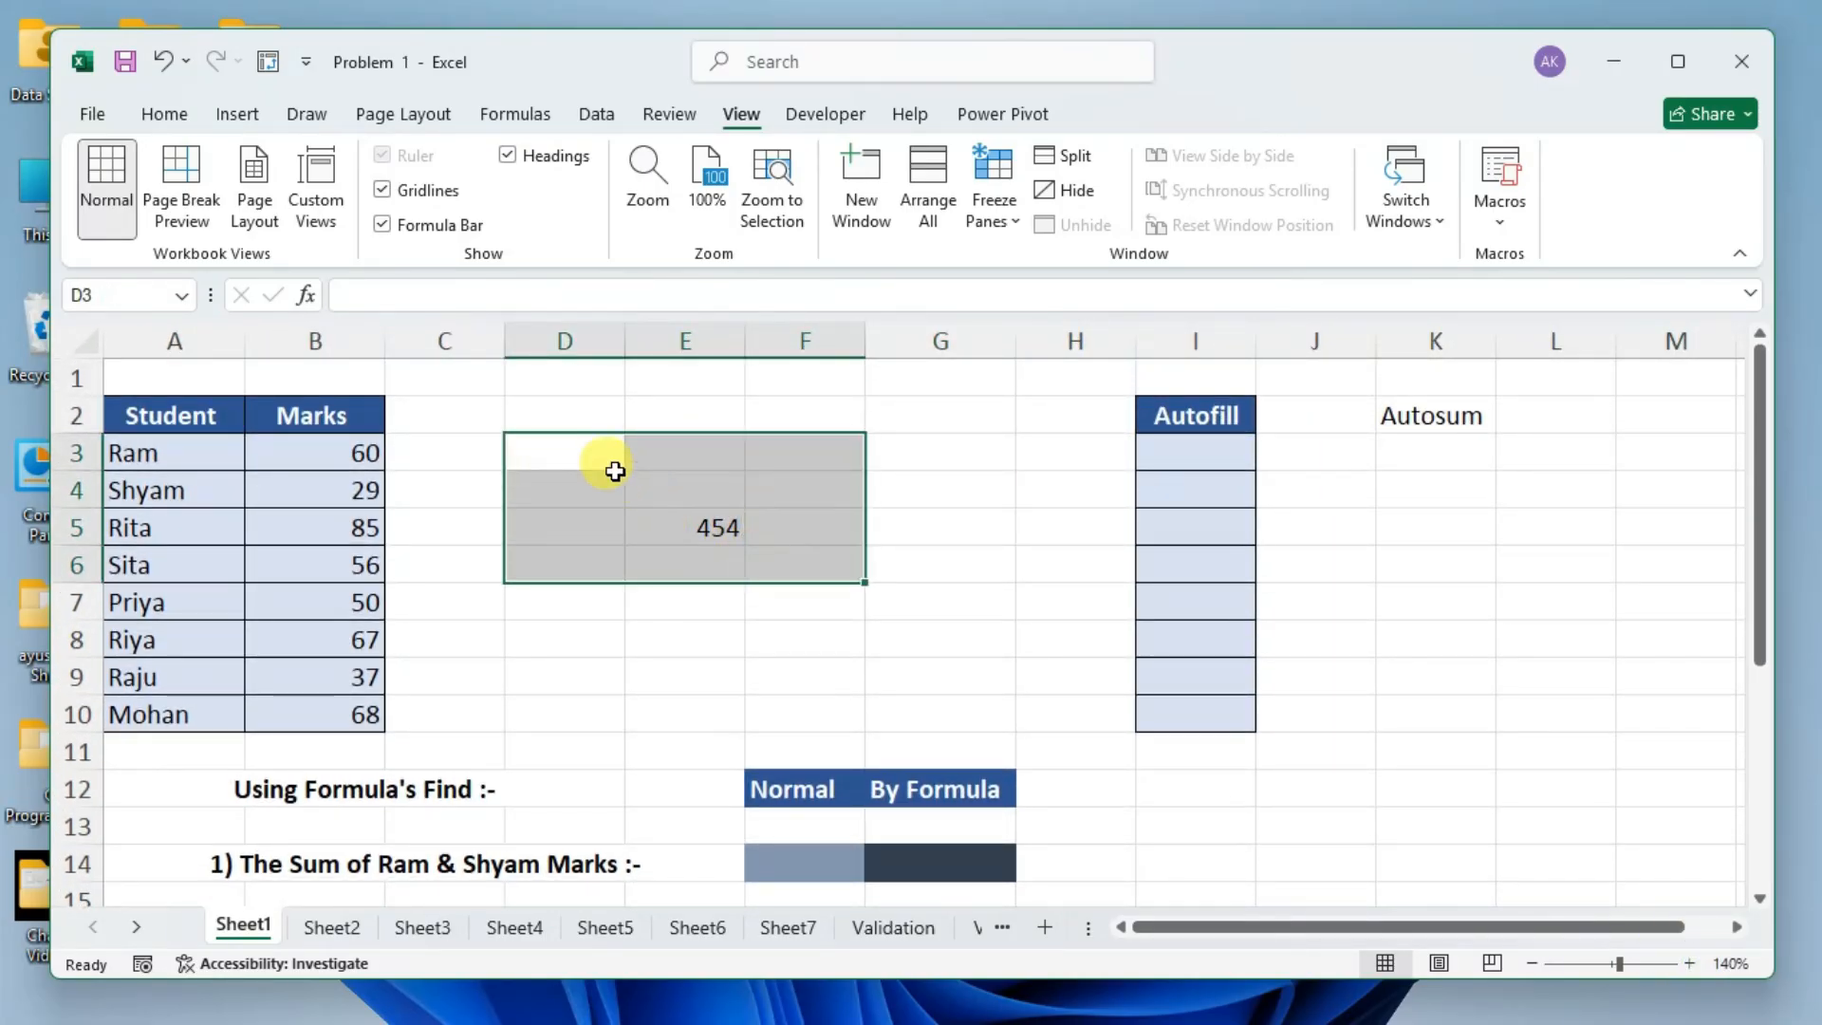
Select cells D3, D5 and D6 individually, then hide the sheet's gridlines and reselect the range D3:F6.
click(569, 456)
click(568, 517)
click(585, 562)
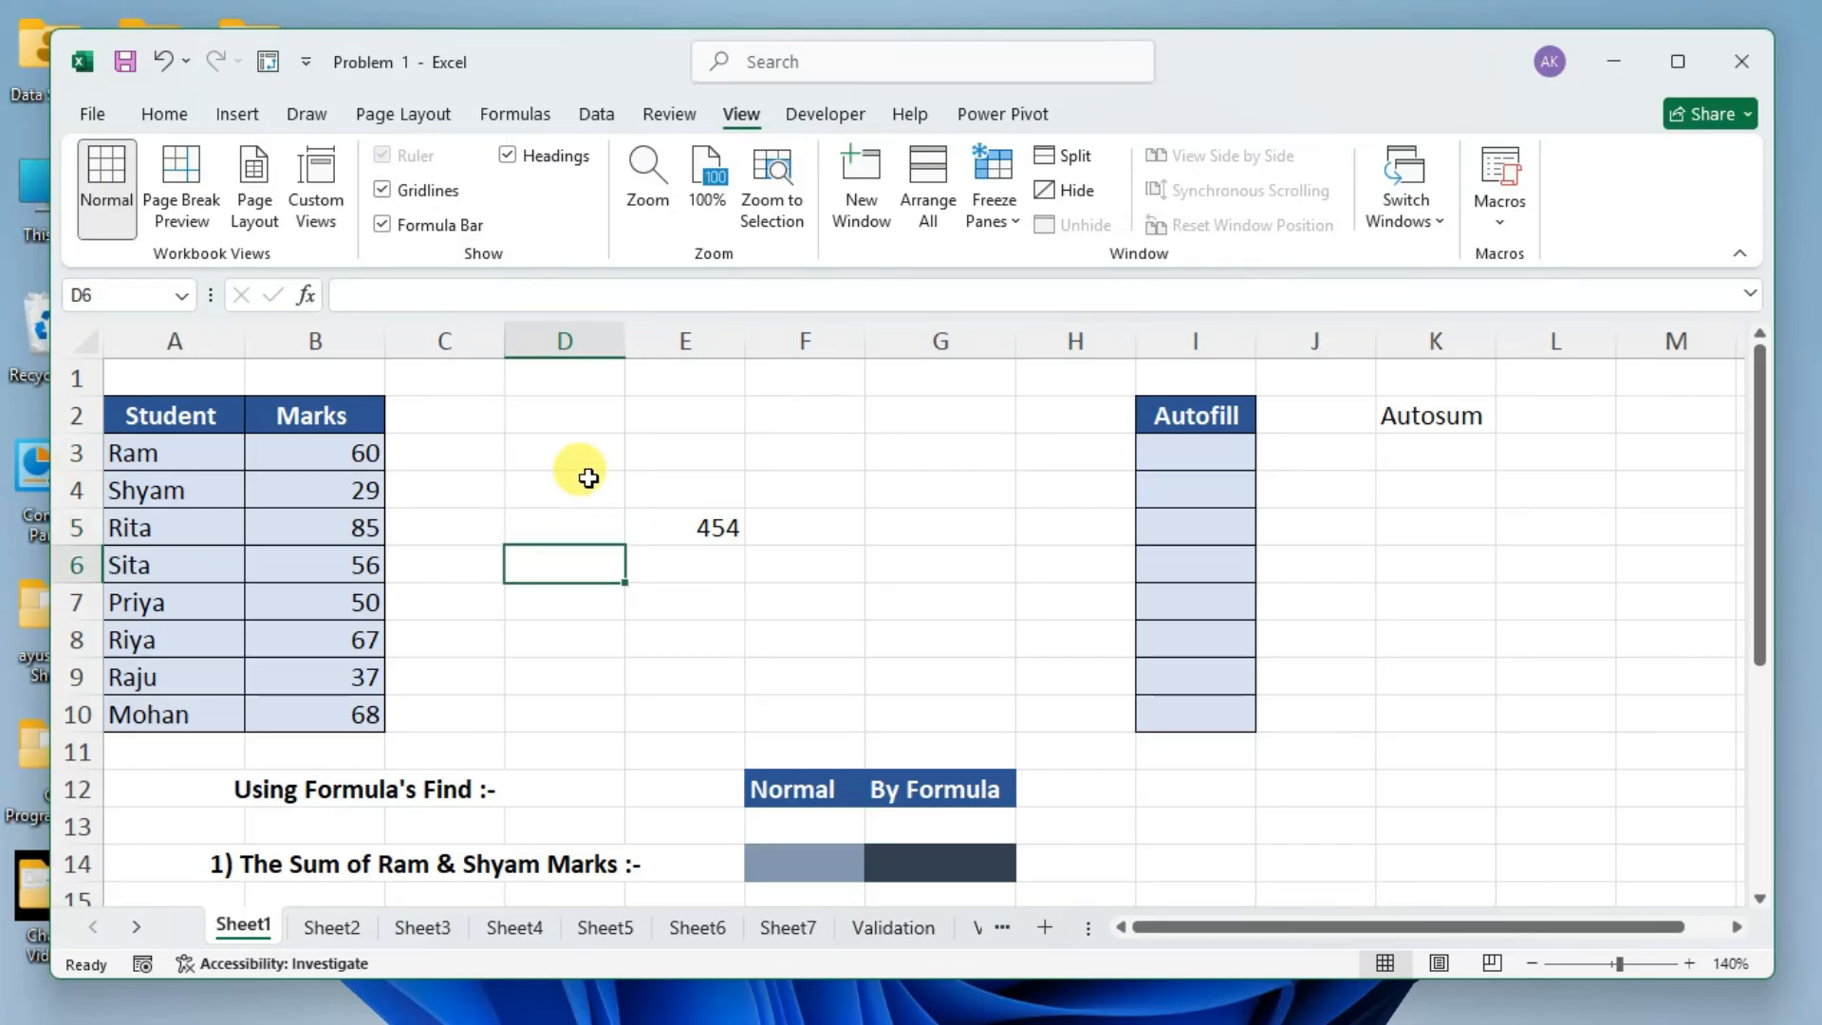
click(383, 190)
drag(556, 452, 844, 577)
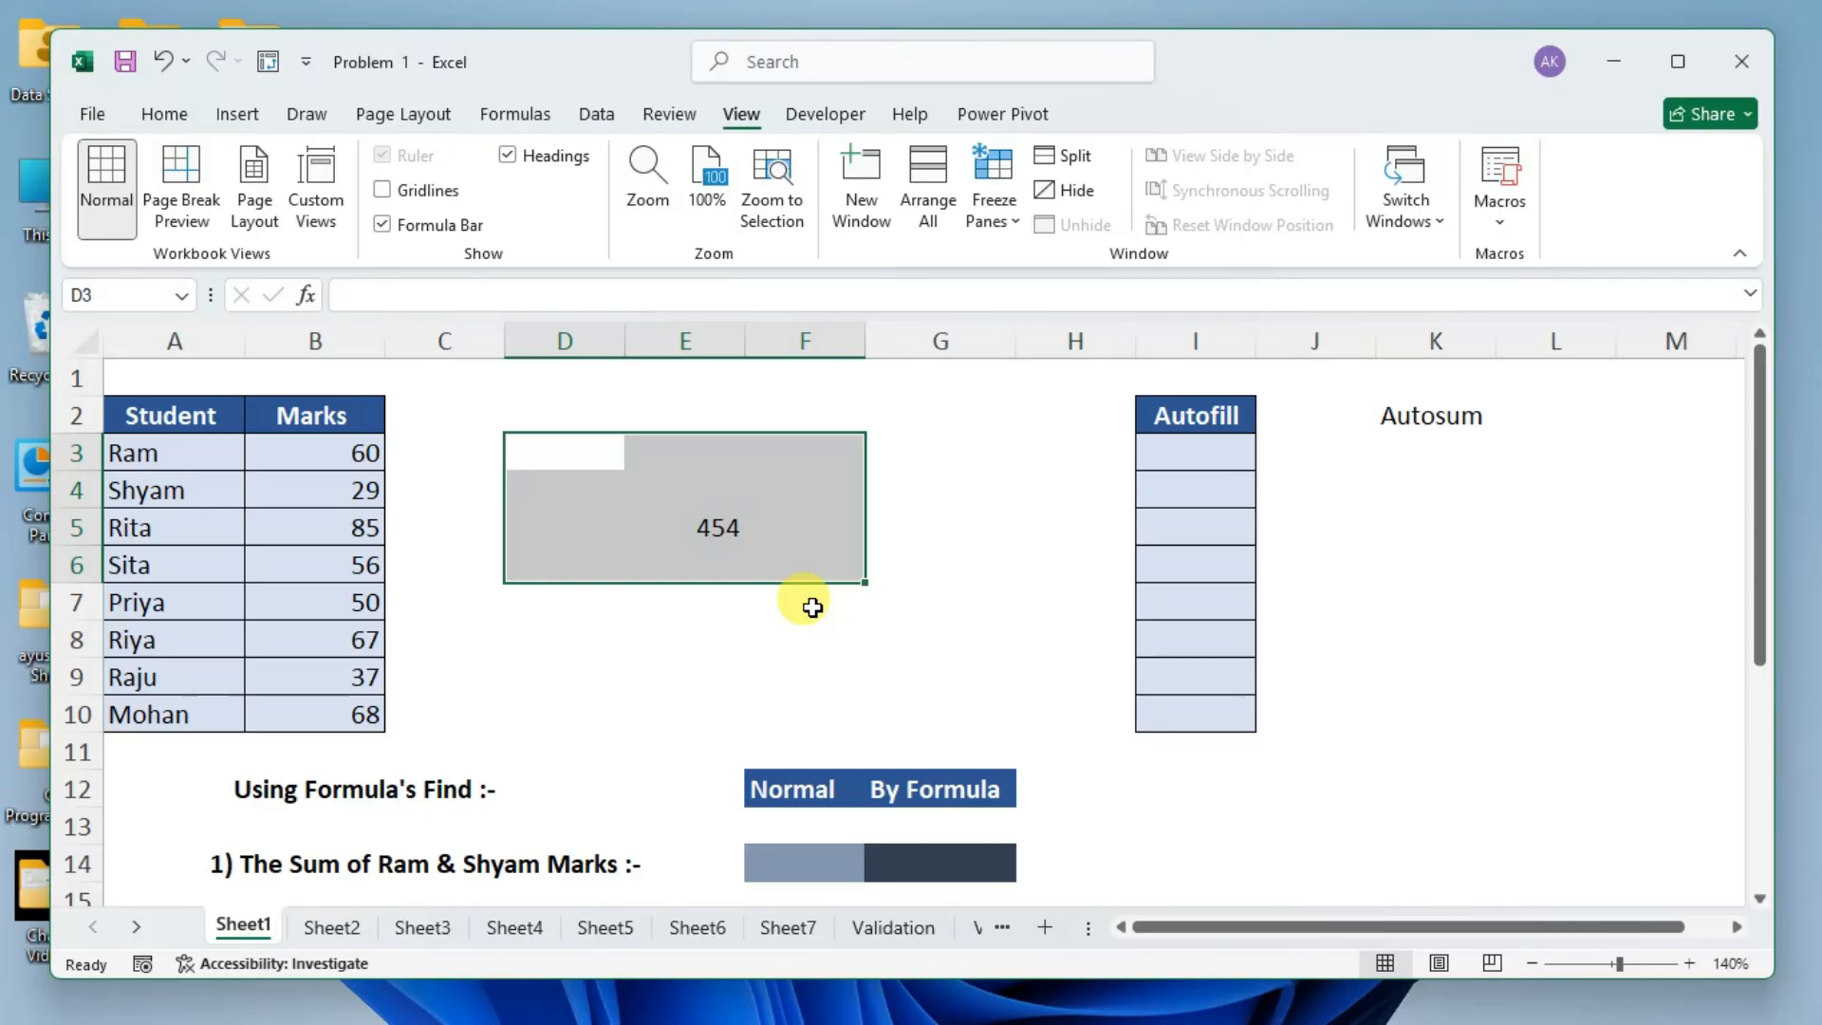
Apply All Borders to the range D3:F7 and deselect it by selecting cell H4.
drag(590, 456, 802, 588)
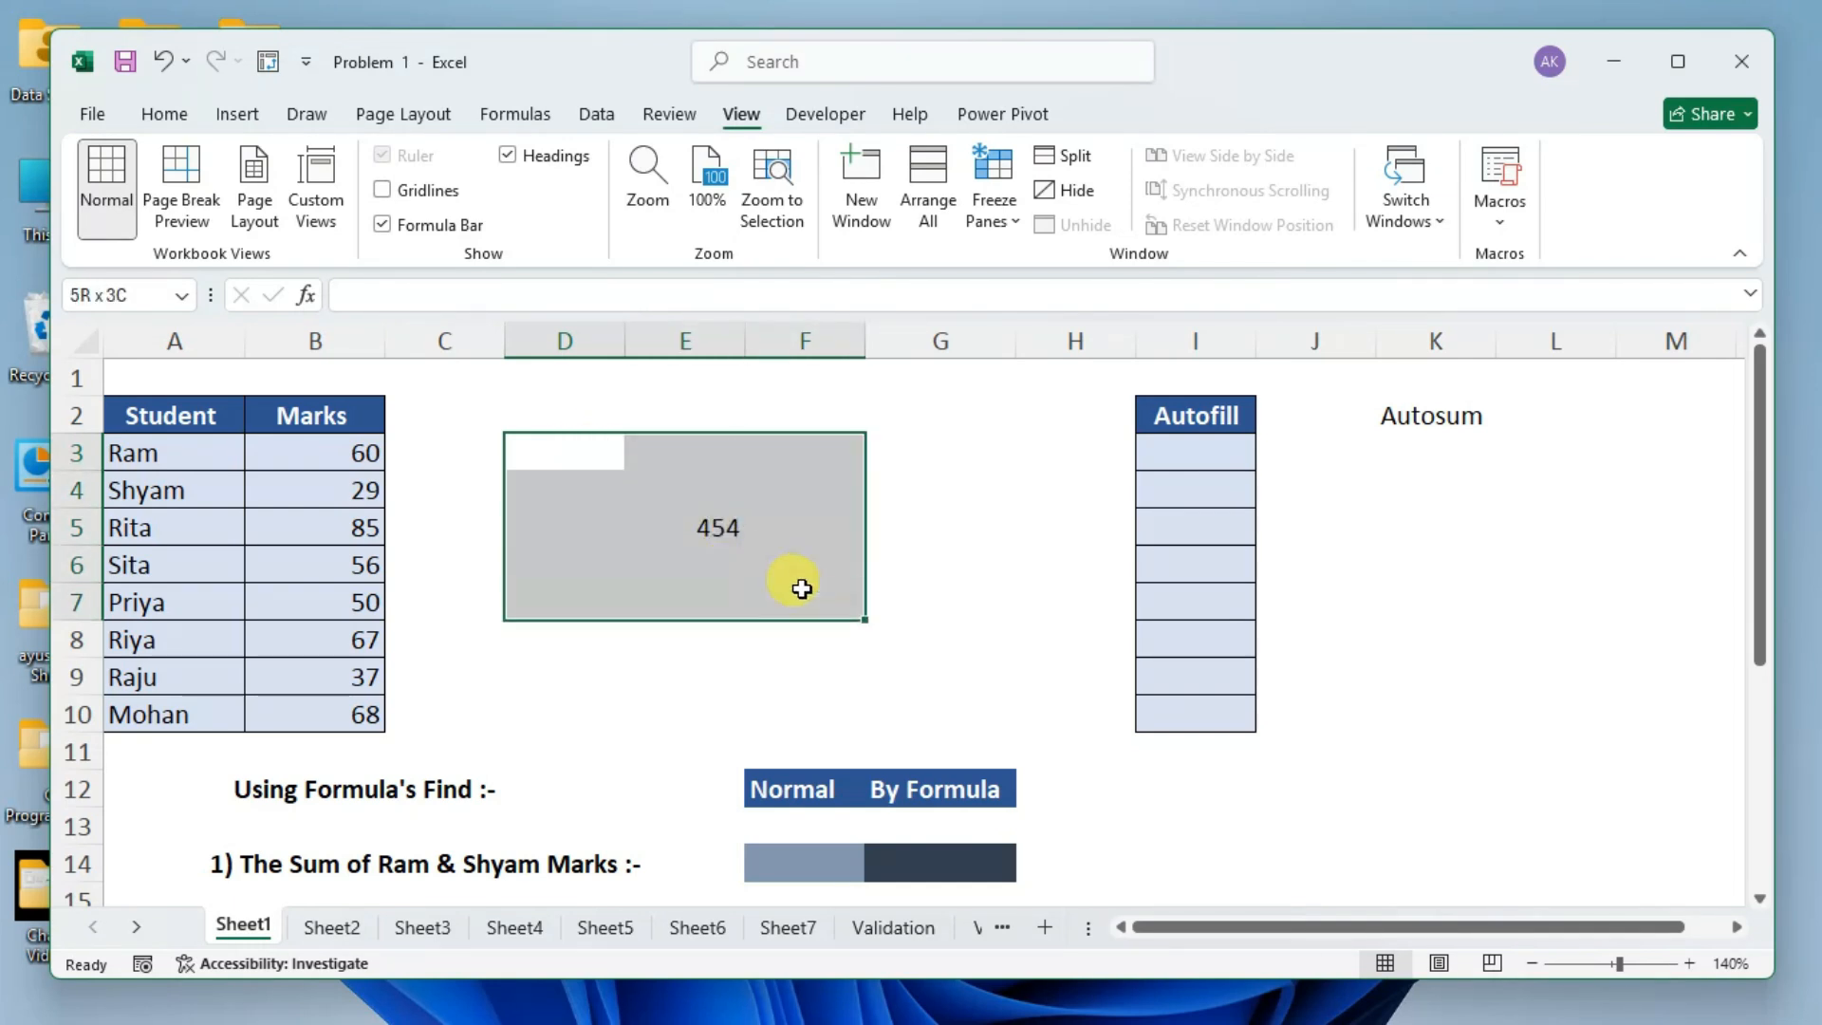
click(161, 114)
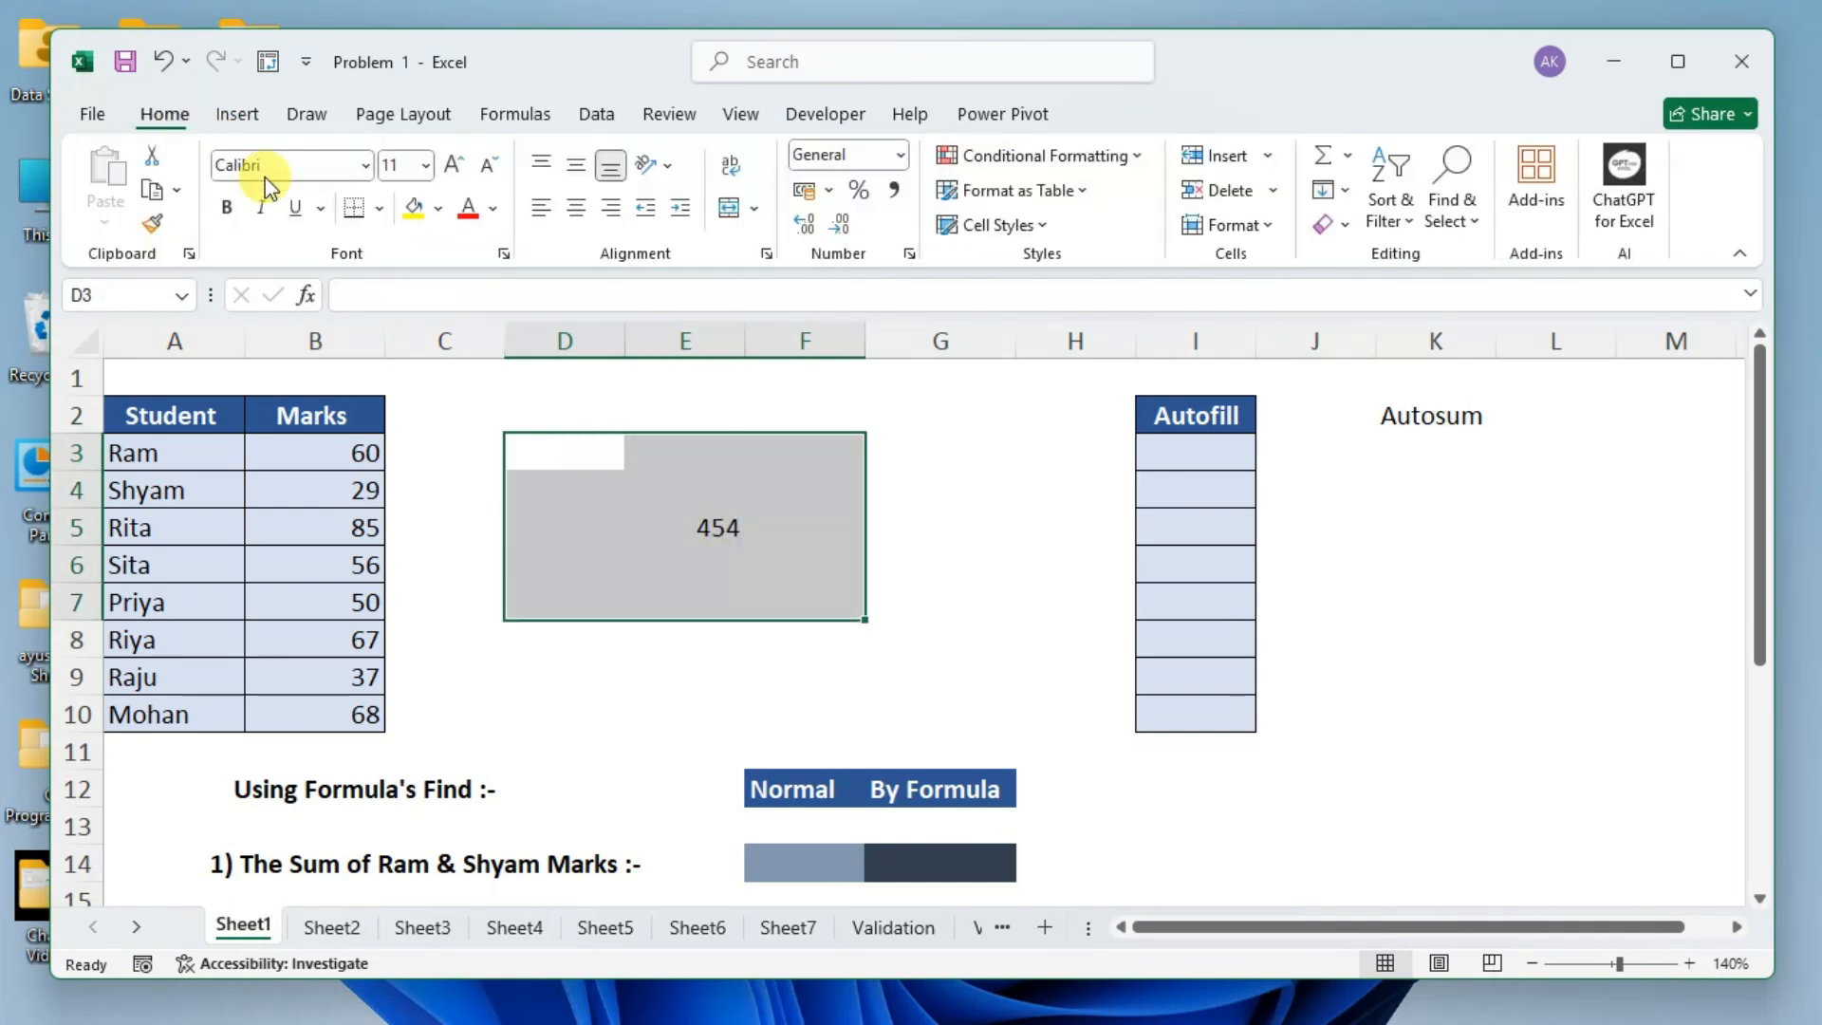
click(387, 222)
click(427, 471)
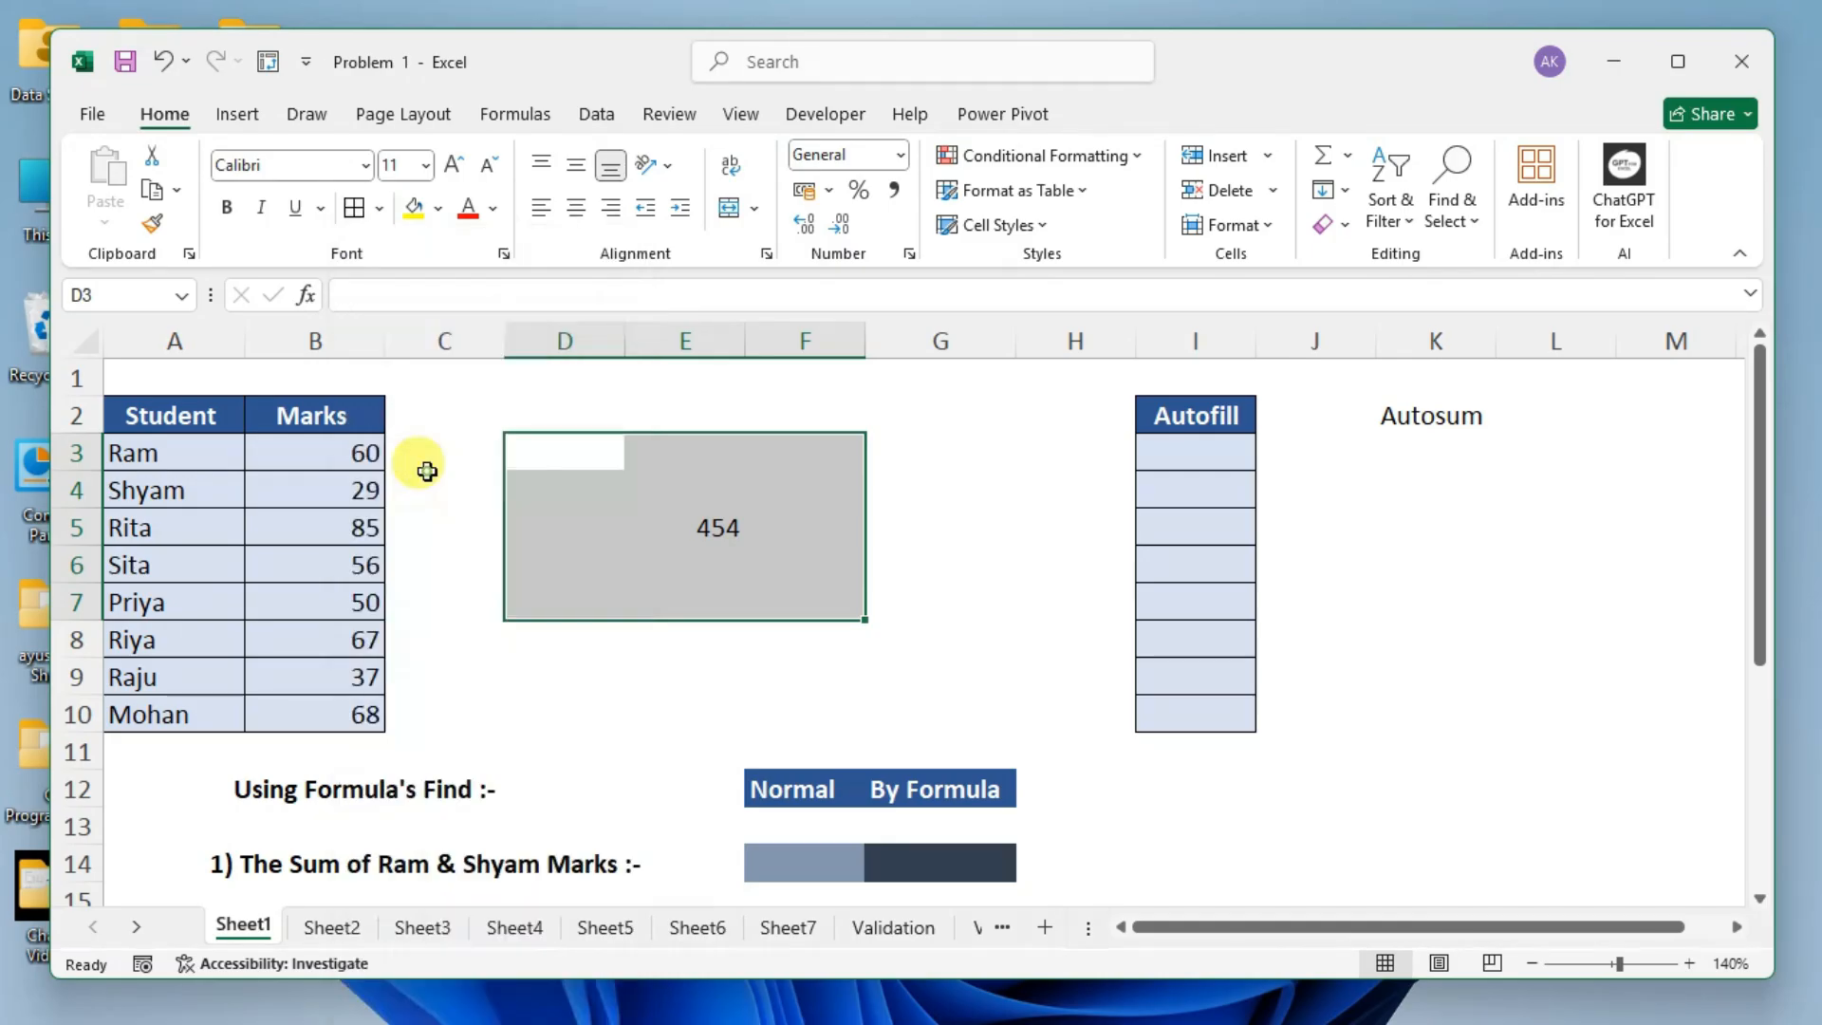
click(992, 487)
click(1054, 479)
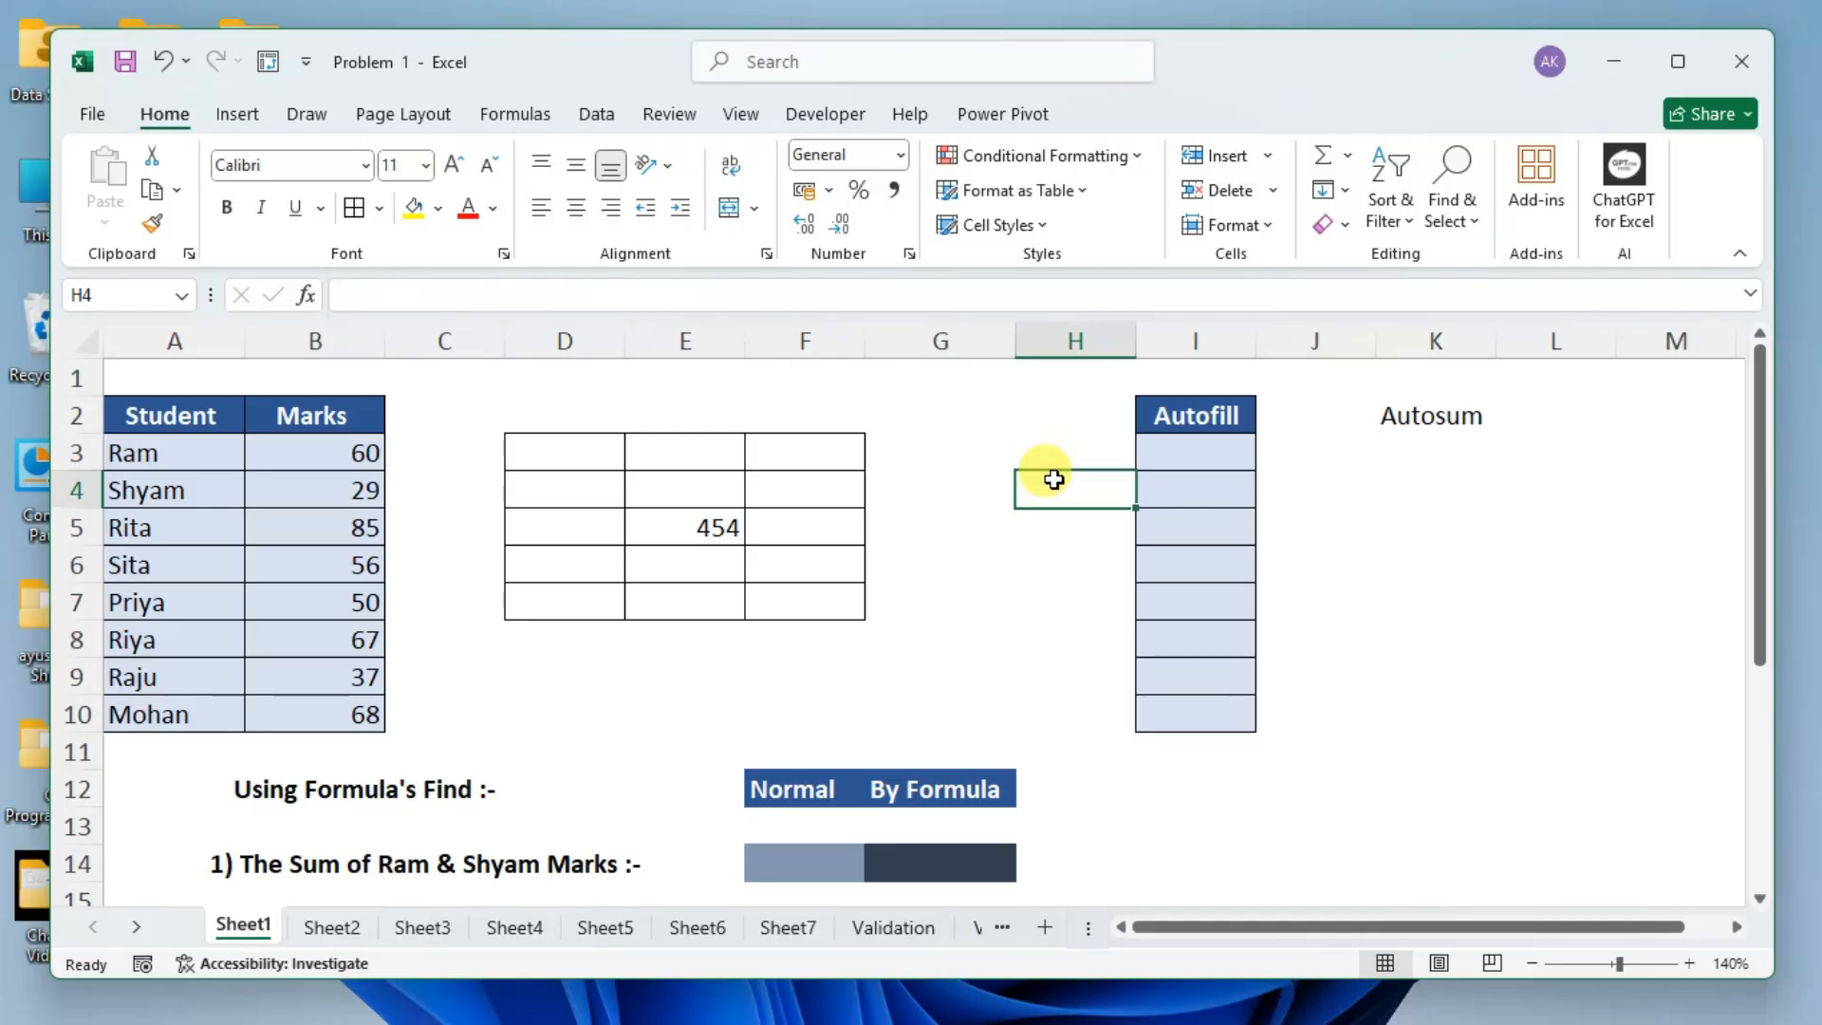
Remove all borders from the range D3:F7 and deselect it by selecting cell G3.
drag(582, 456, 844, 603)
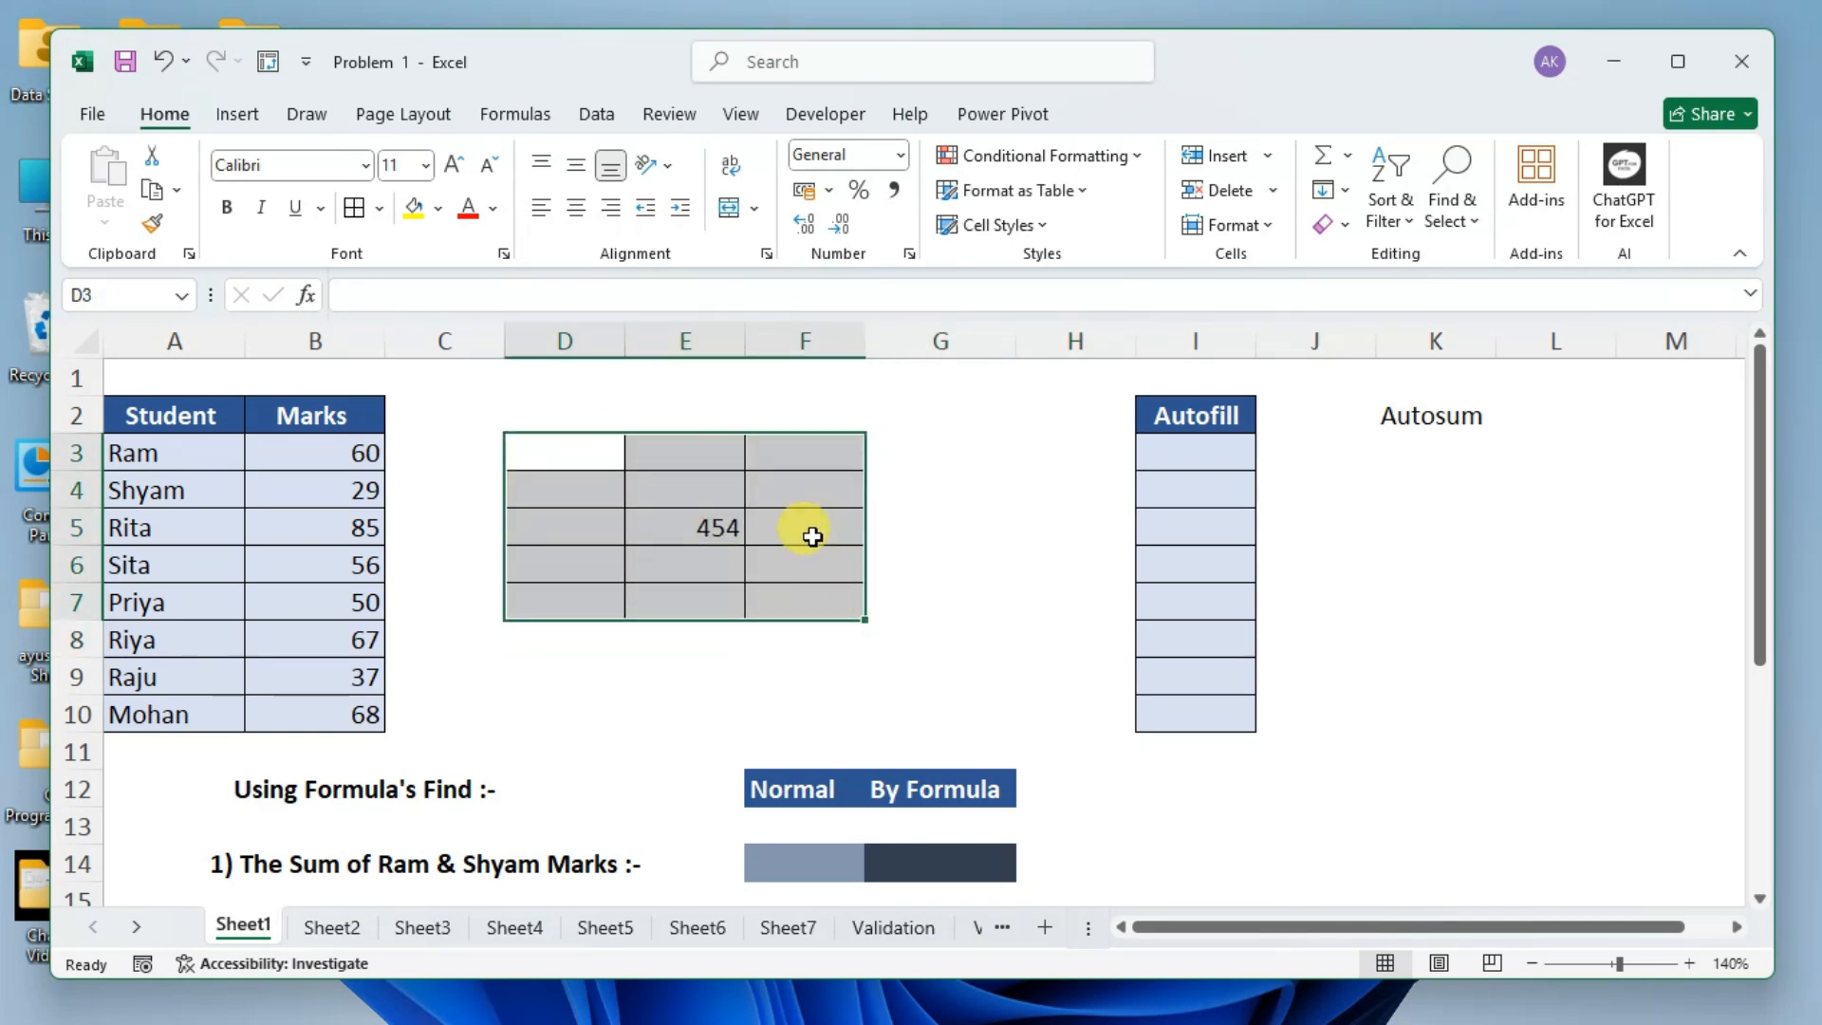
click(383, 209)
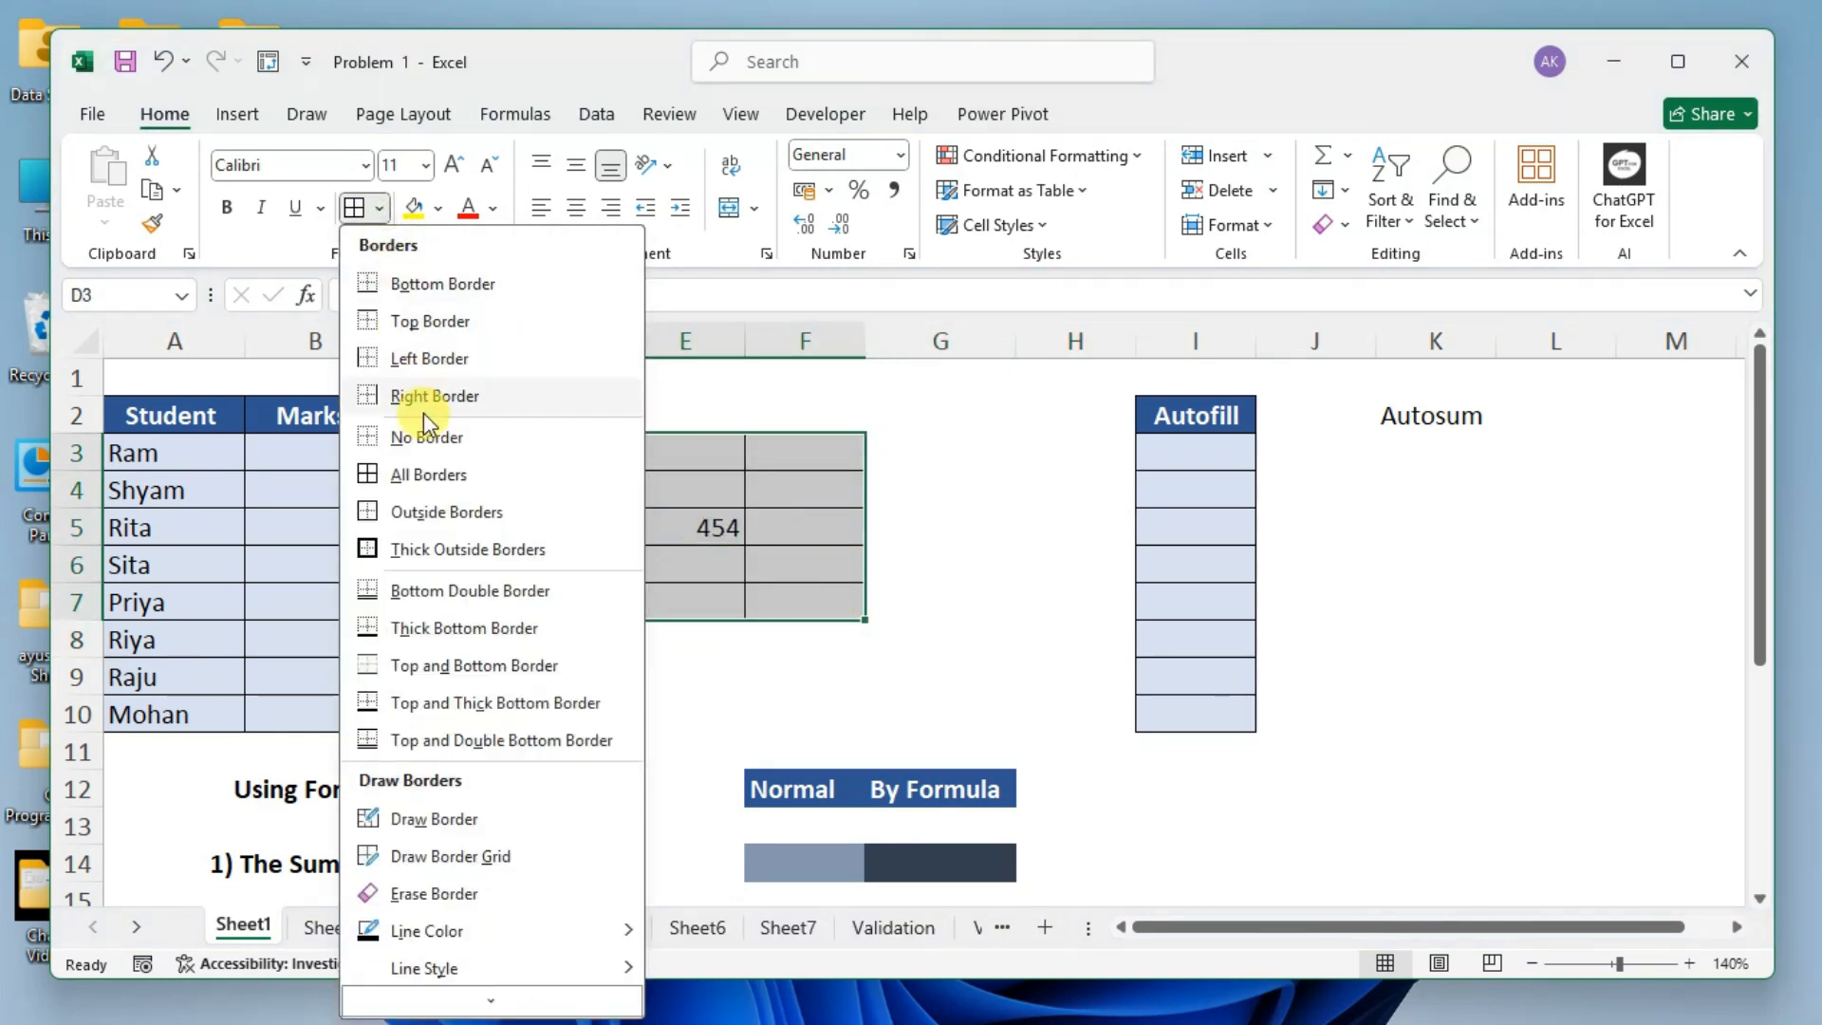
click(436, 446)
click(954, 448)
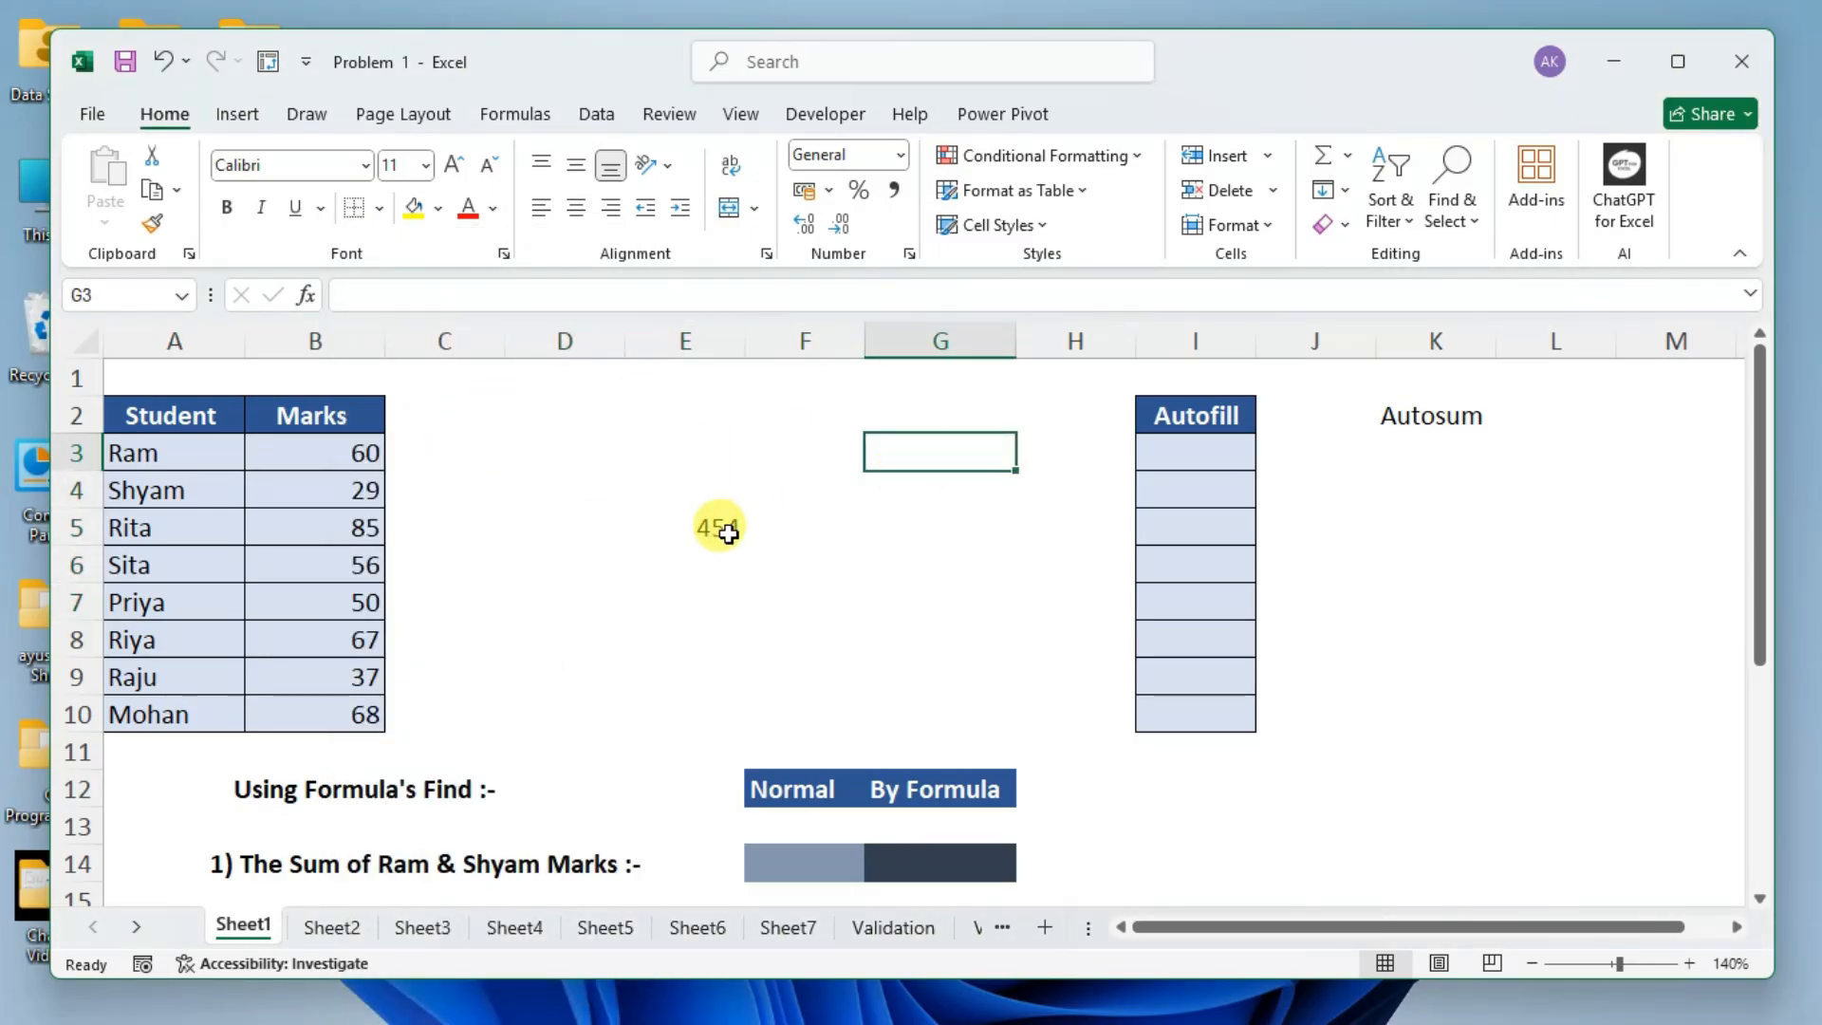
Show the sheet's gridlines again and select cells E4, D6 and G3 in turn.
click(739, 115)
click(403, 194)
click(659, 482)
click(561, 560)
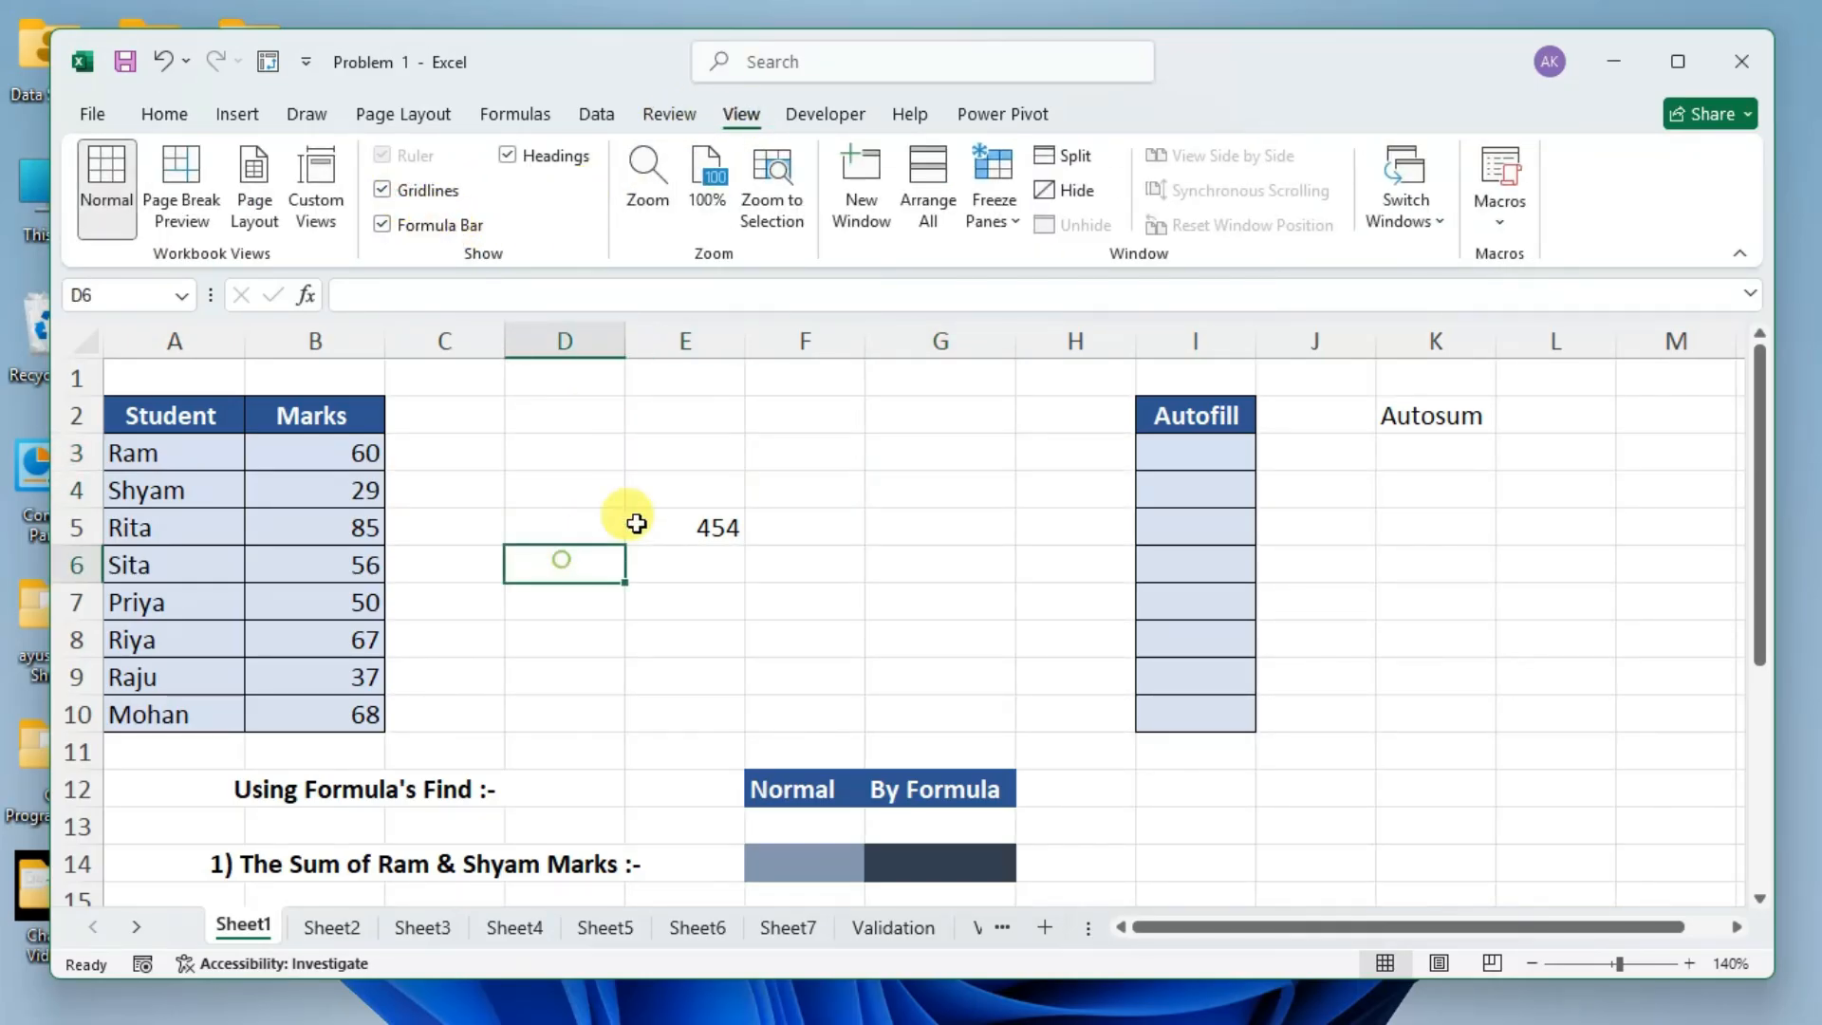
click(903, 457)
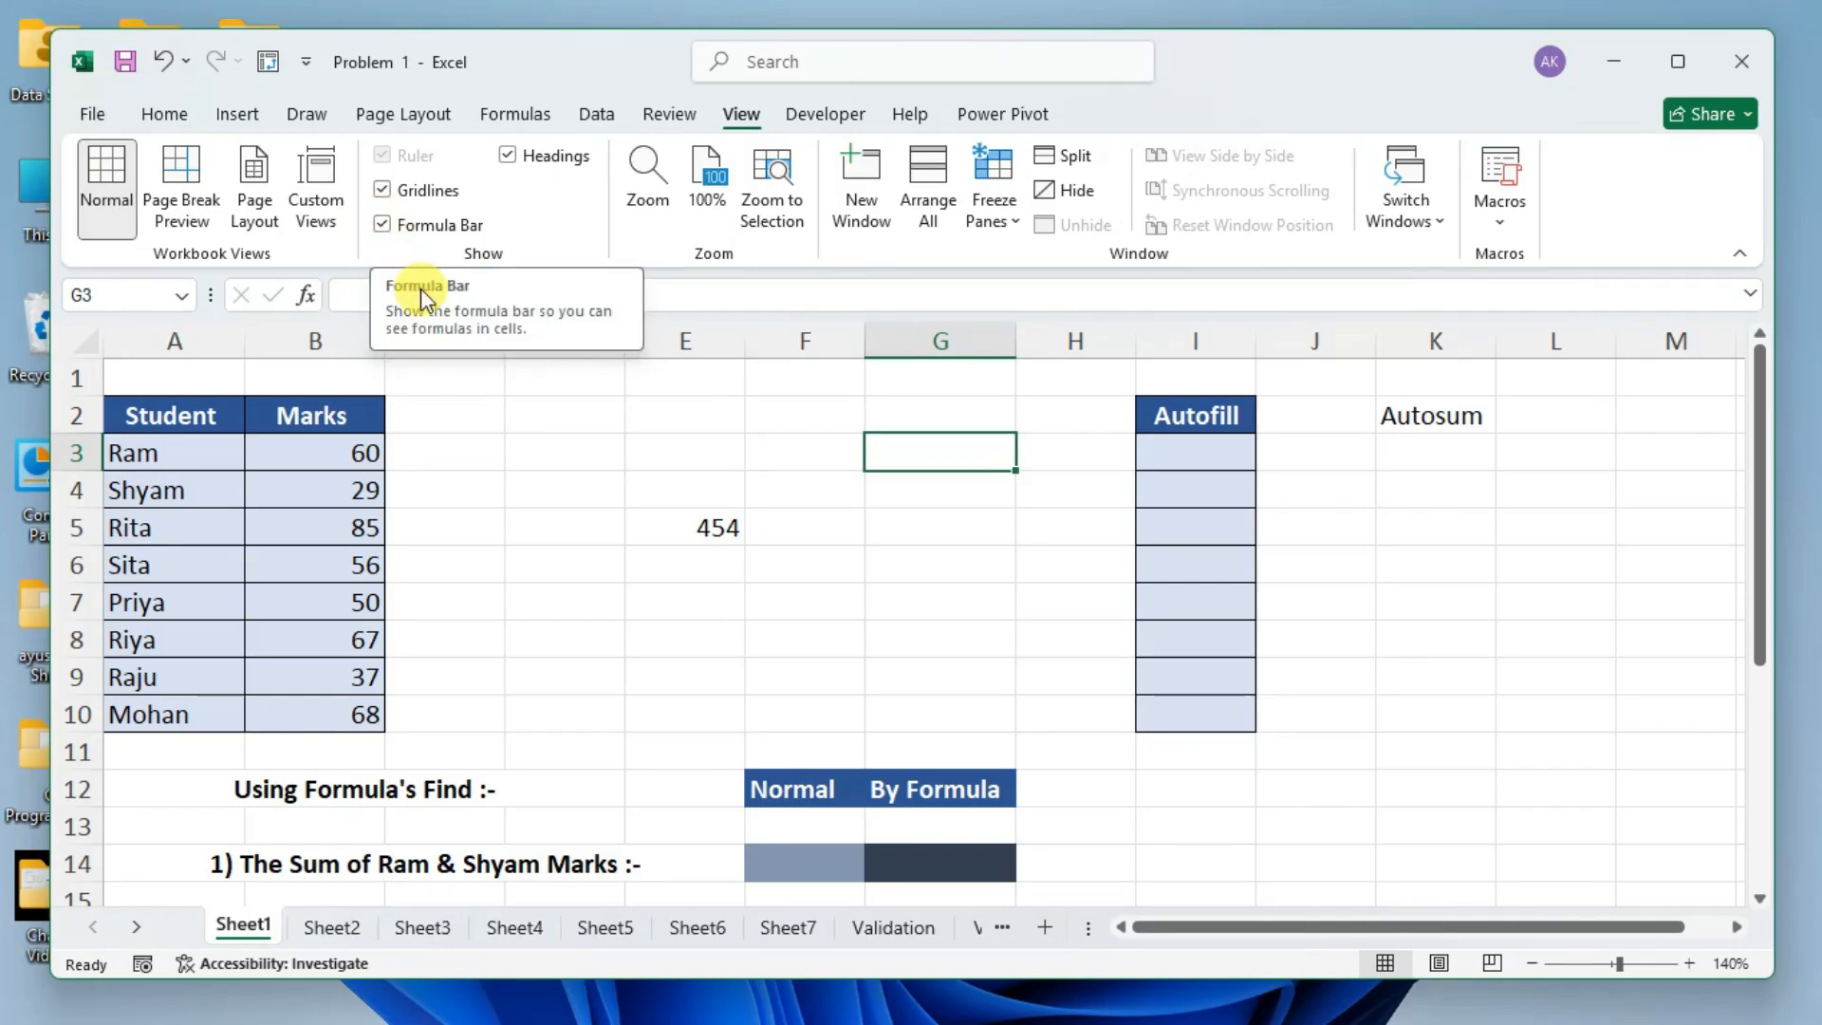
Hide the formula bar.
click(382, 225)
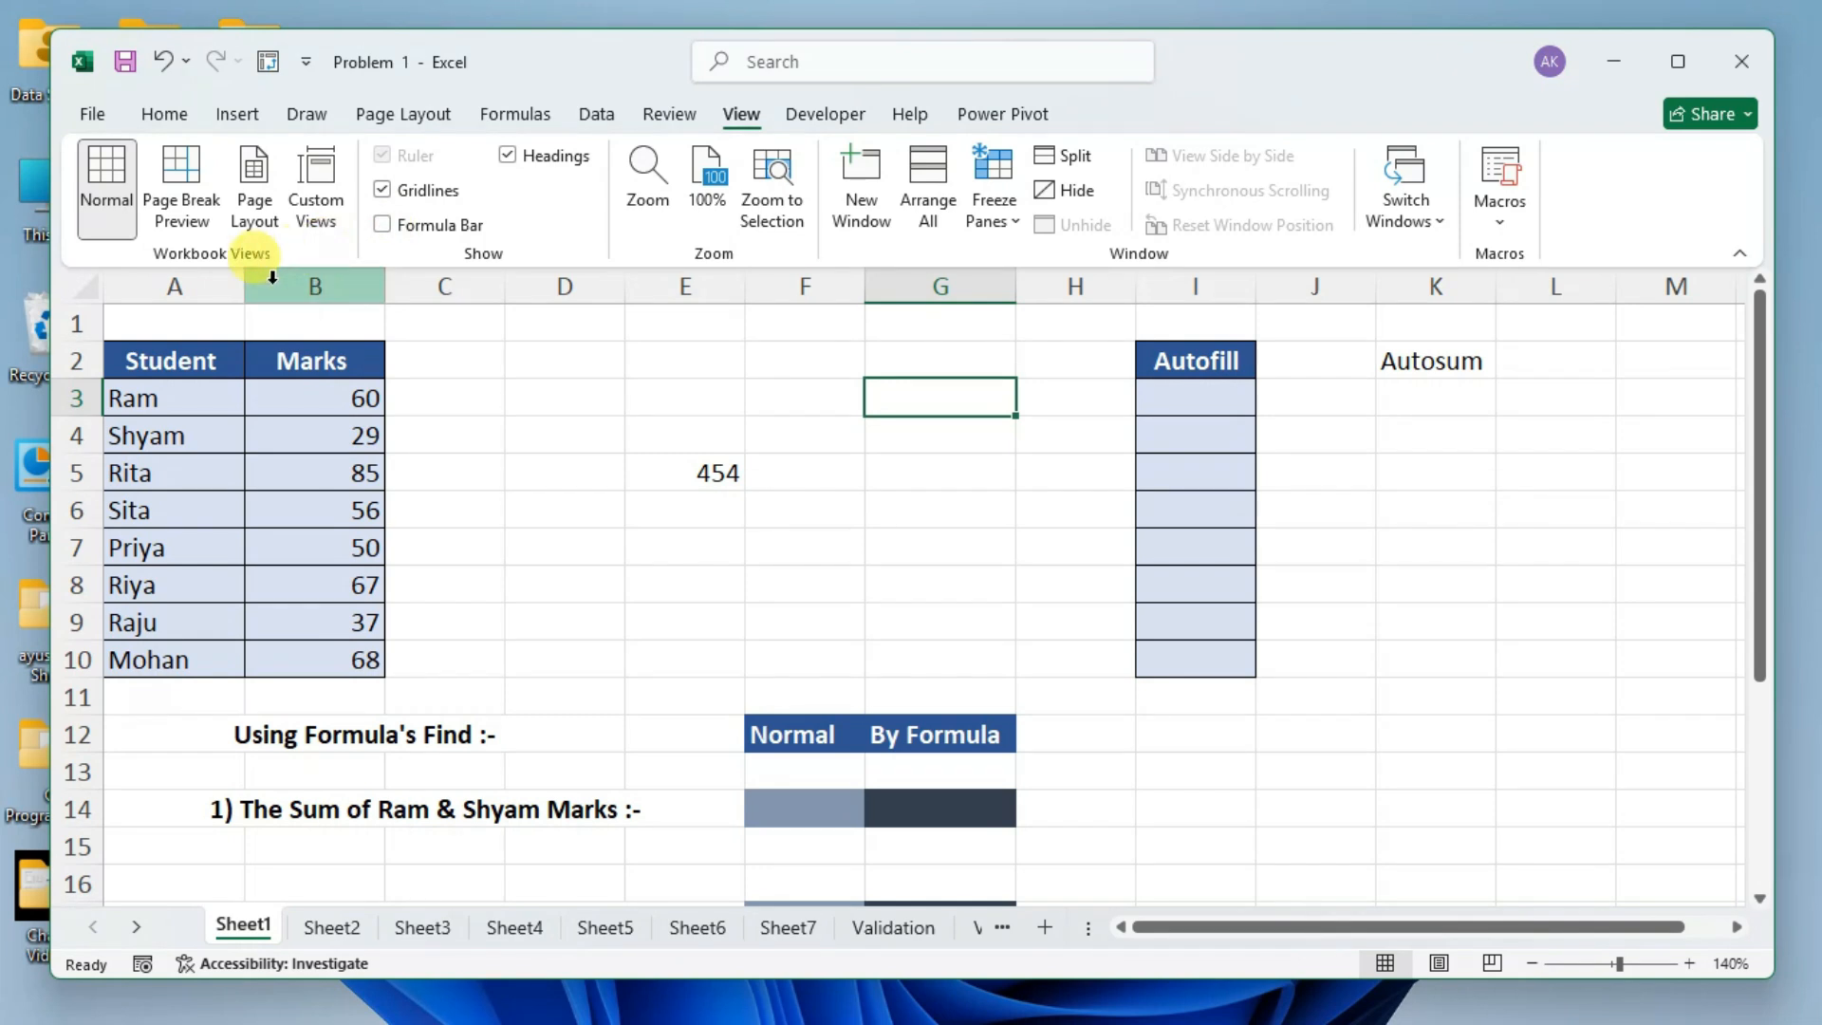
Select cells C3 and F3 in turn and show the formula bar again.
click(427, 400)
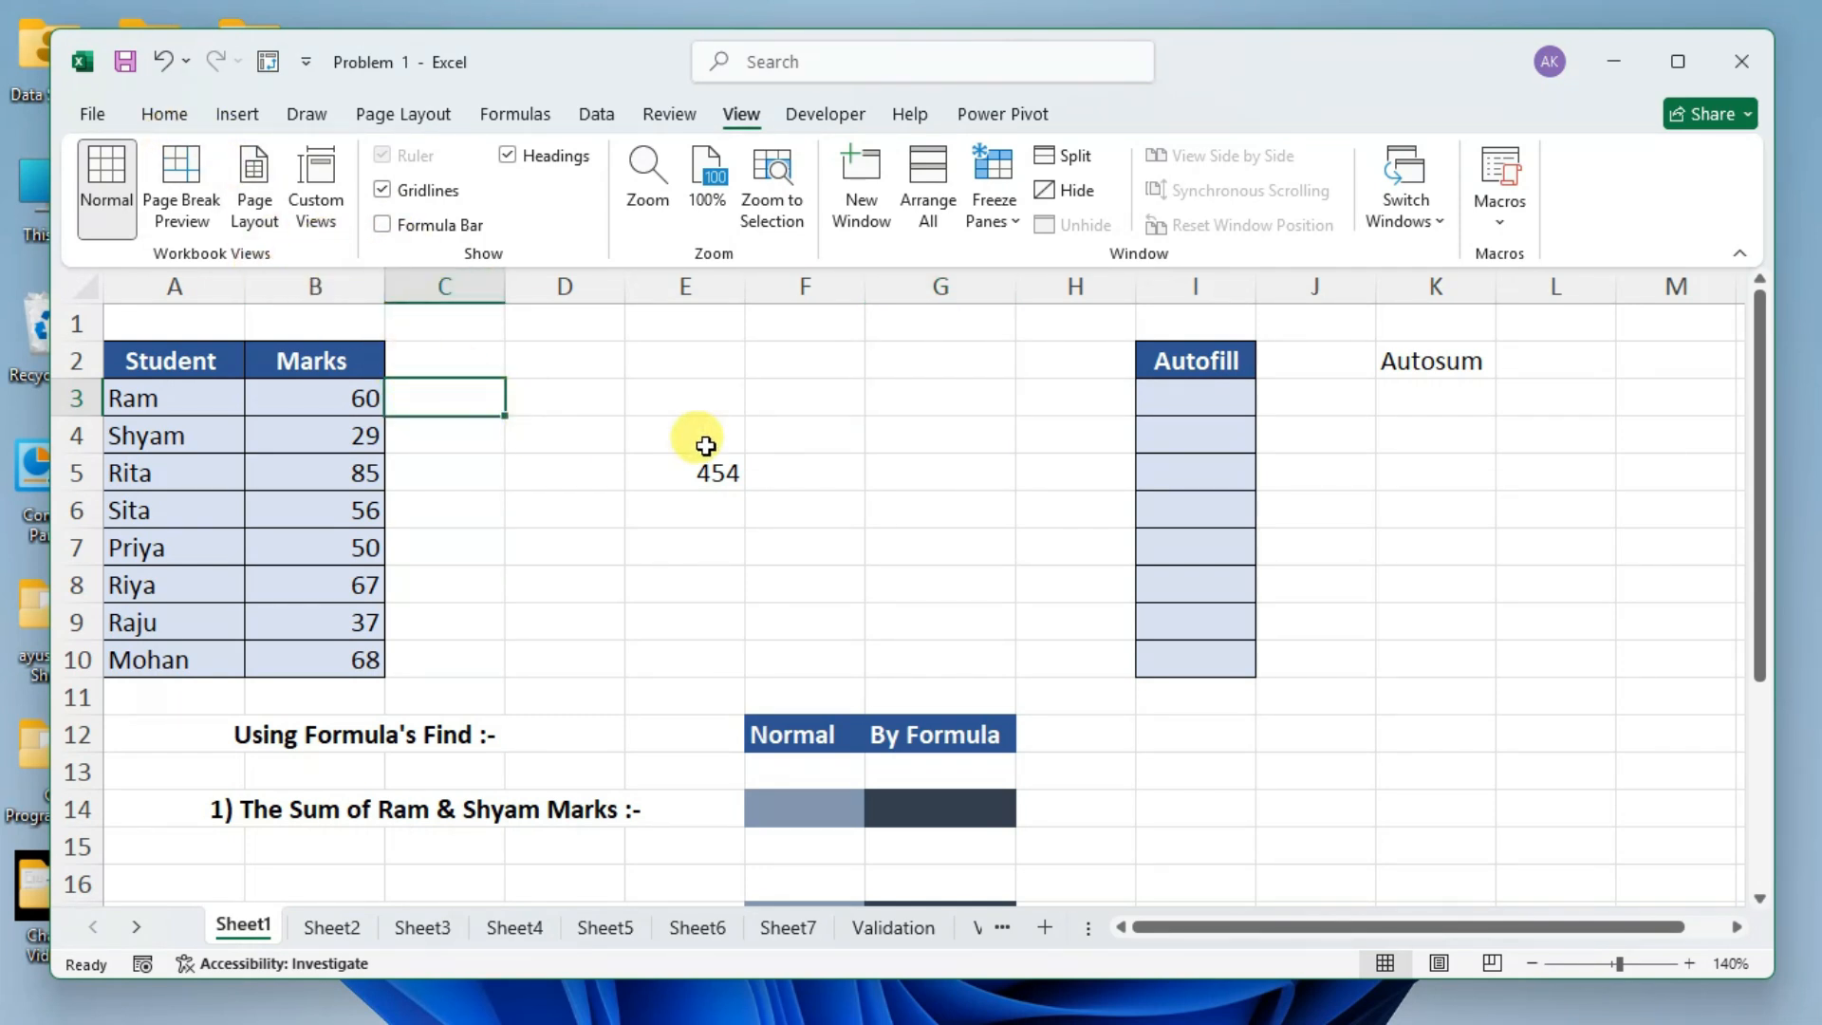
click(748, 411)
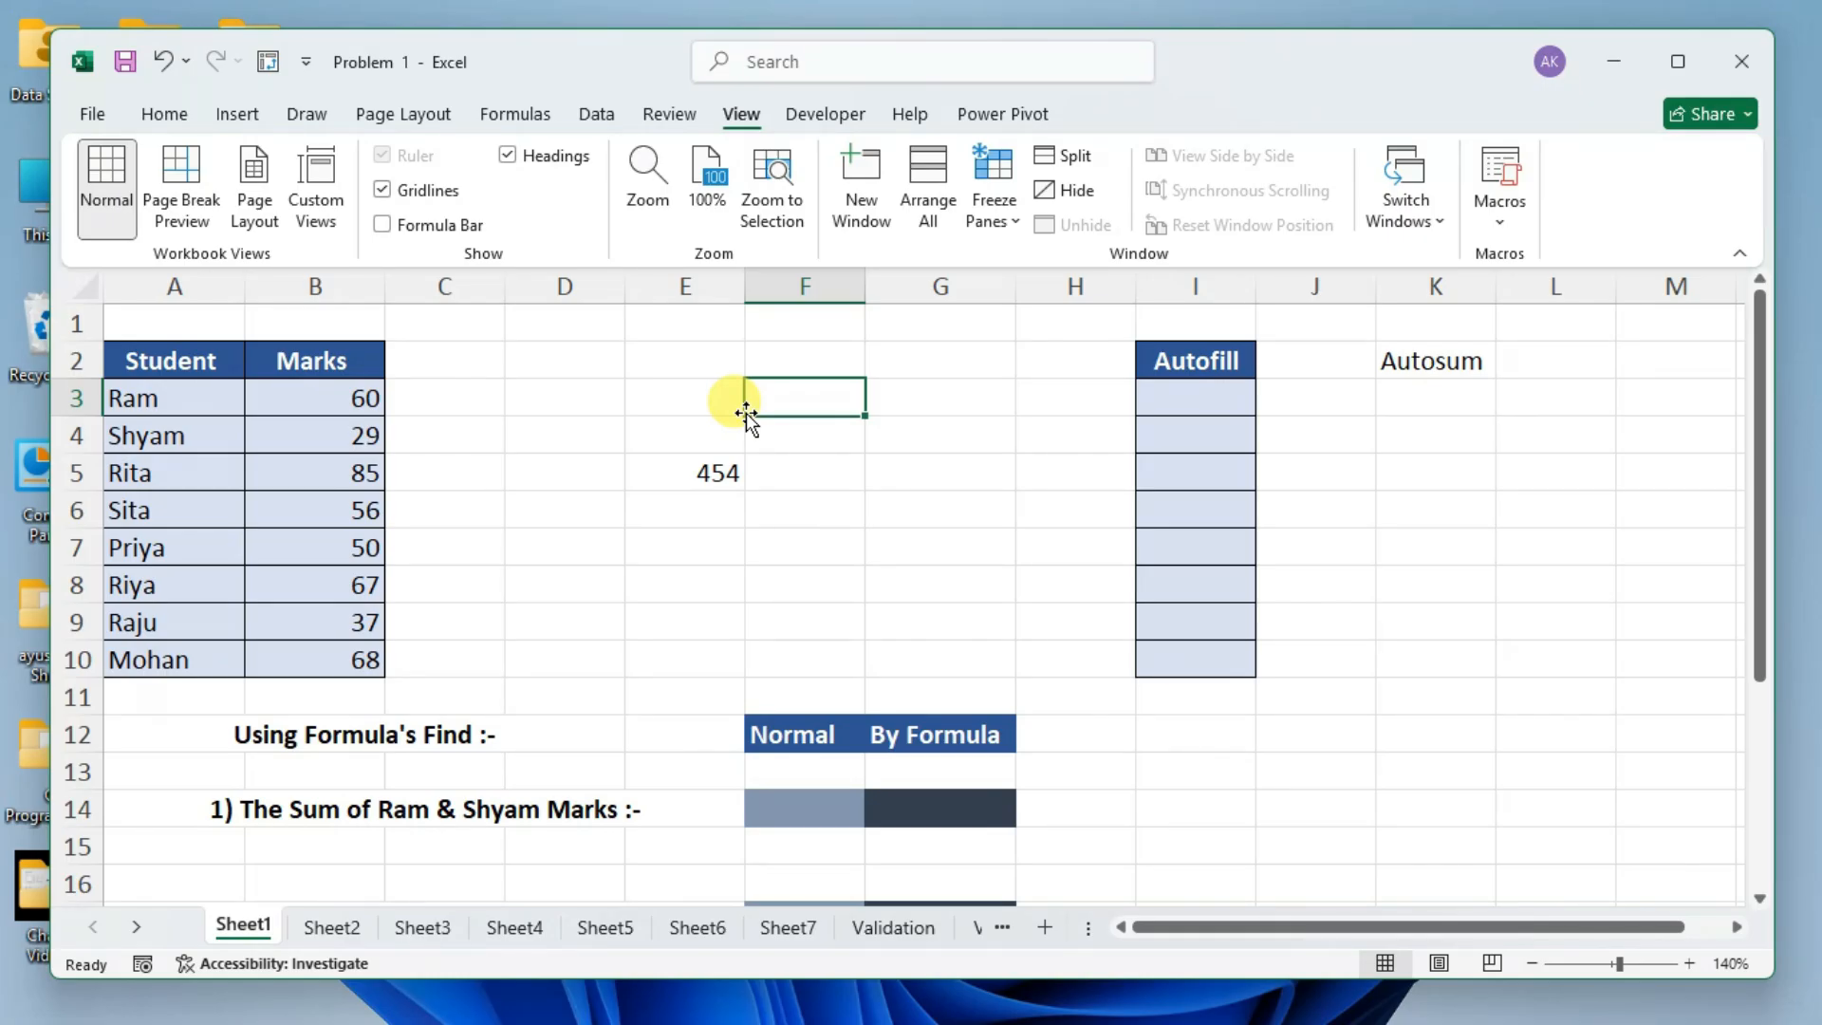
click(401, 228)
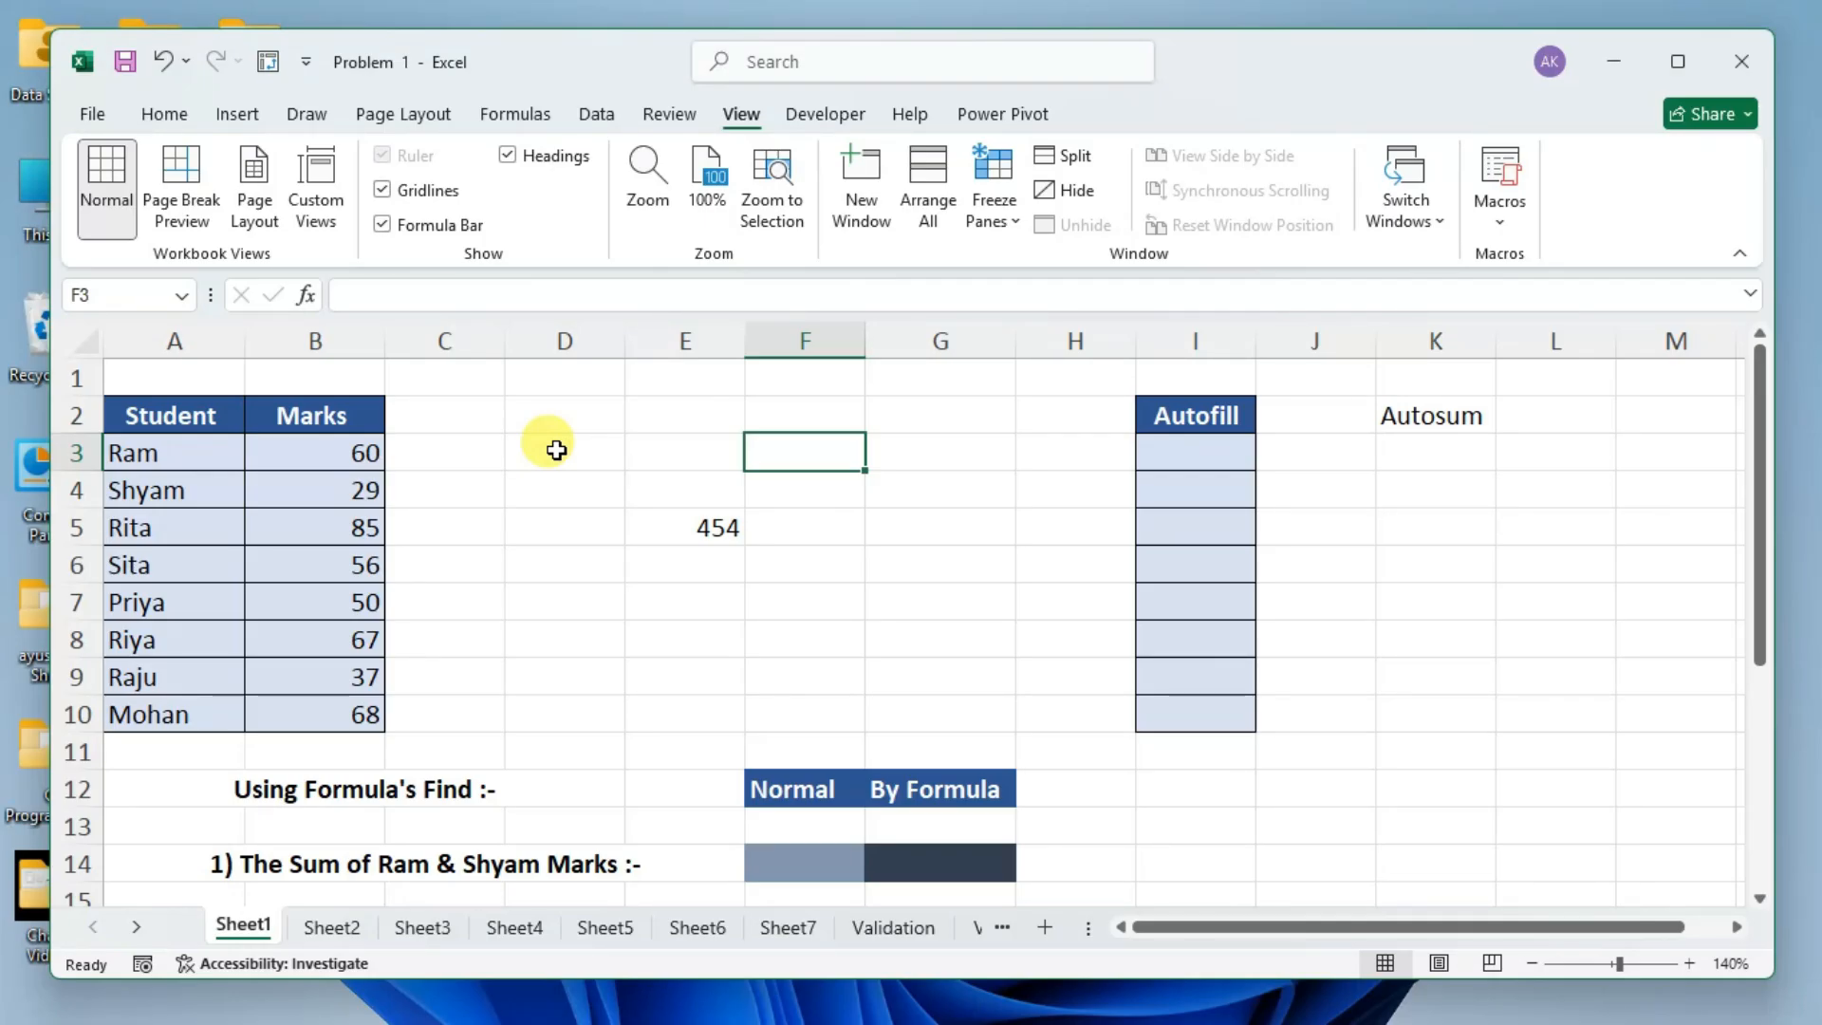
Bring back the Home commands and select cells C3 and E3 in turn.
click(166, 116)
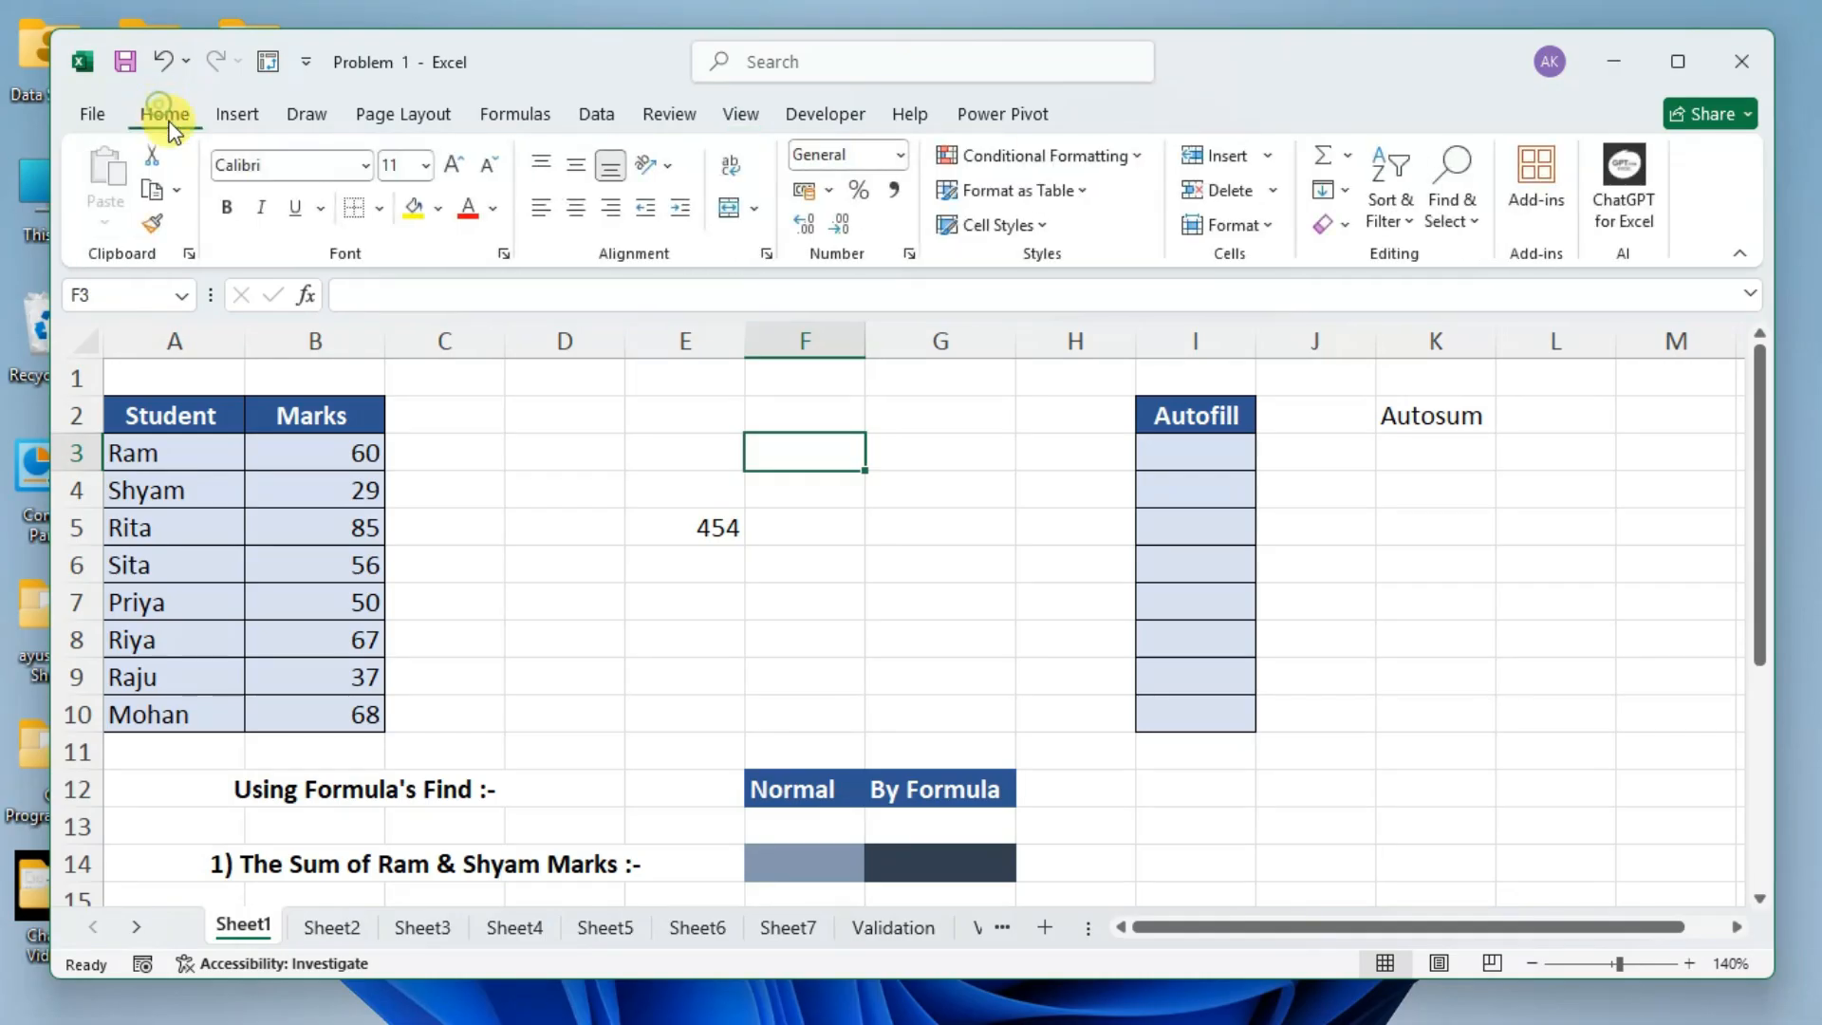
click(498, 458)
click(676, 457)
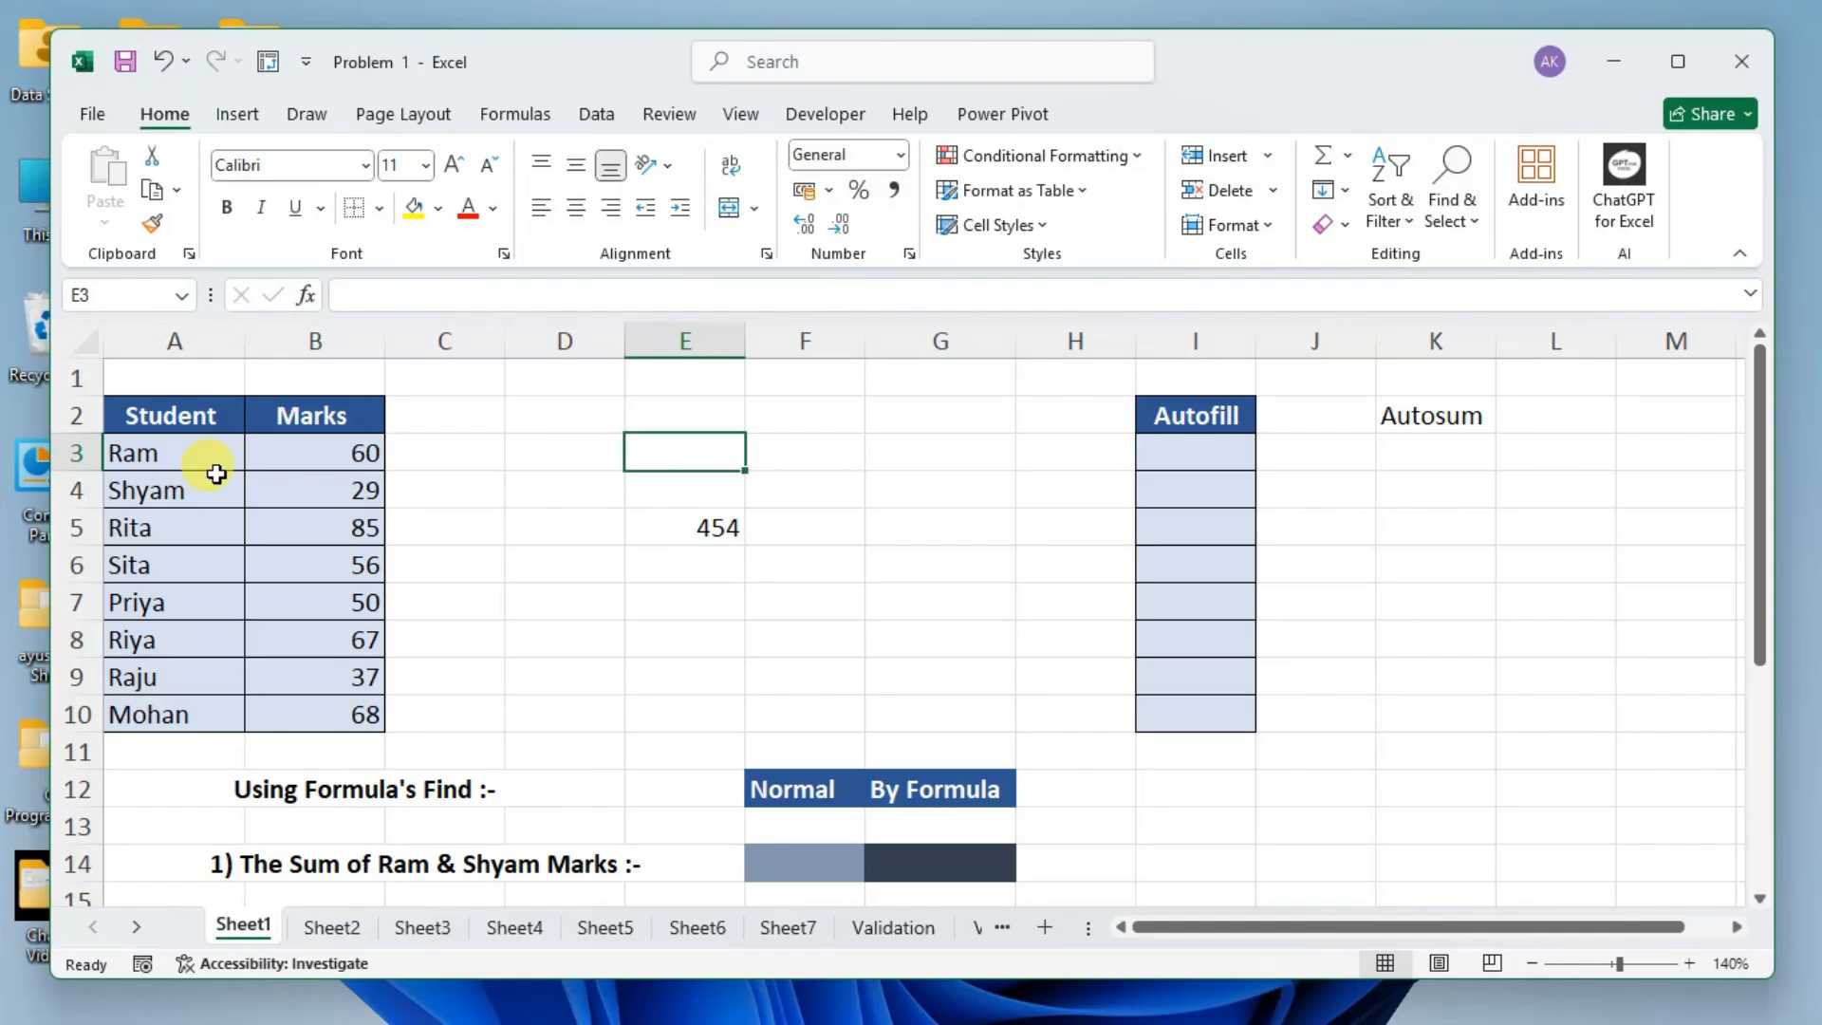
Select the entire rows 1 through 6 one after another.
click(76, 377)
click(76, 416)
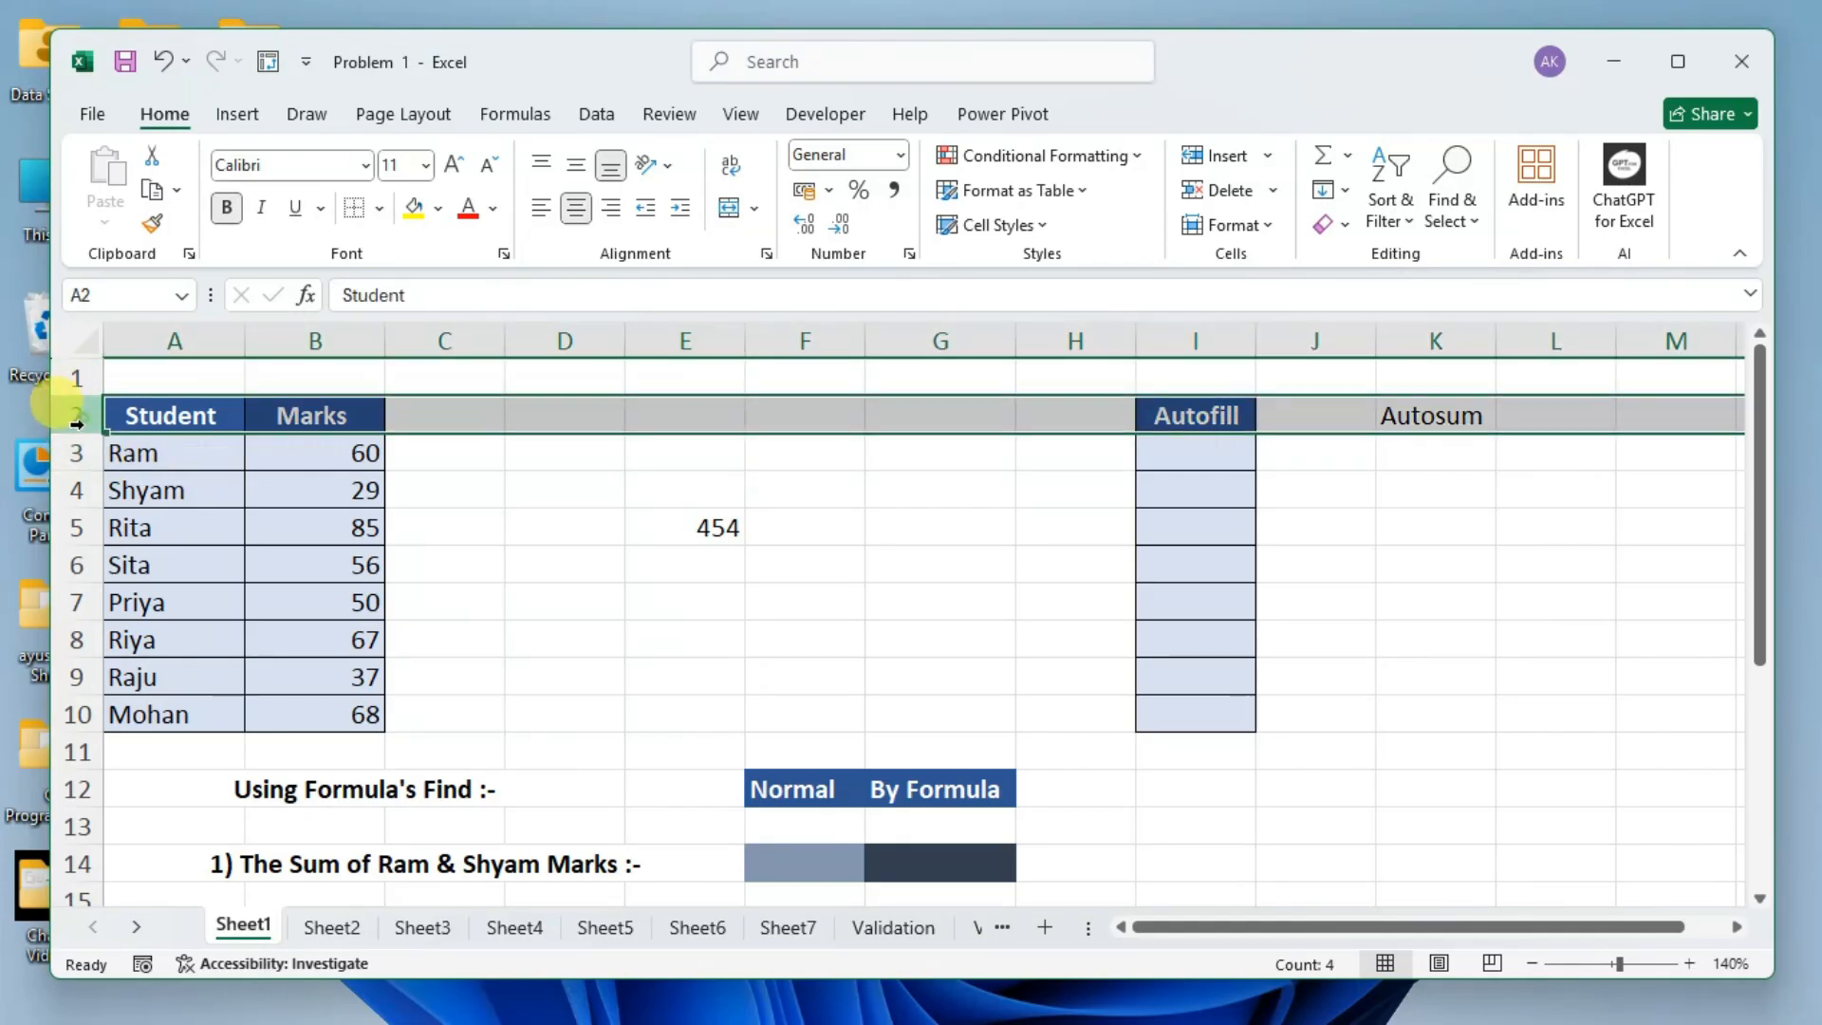
click(78, 452)
click(77, 490)
click(77, 527)
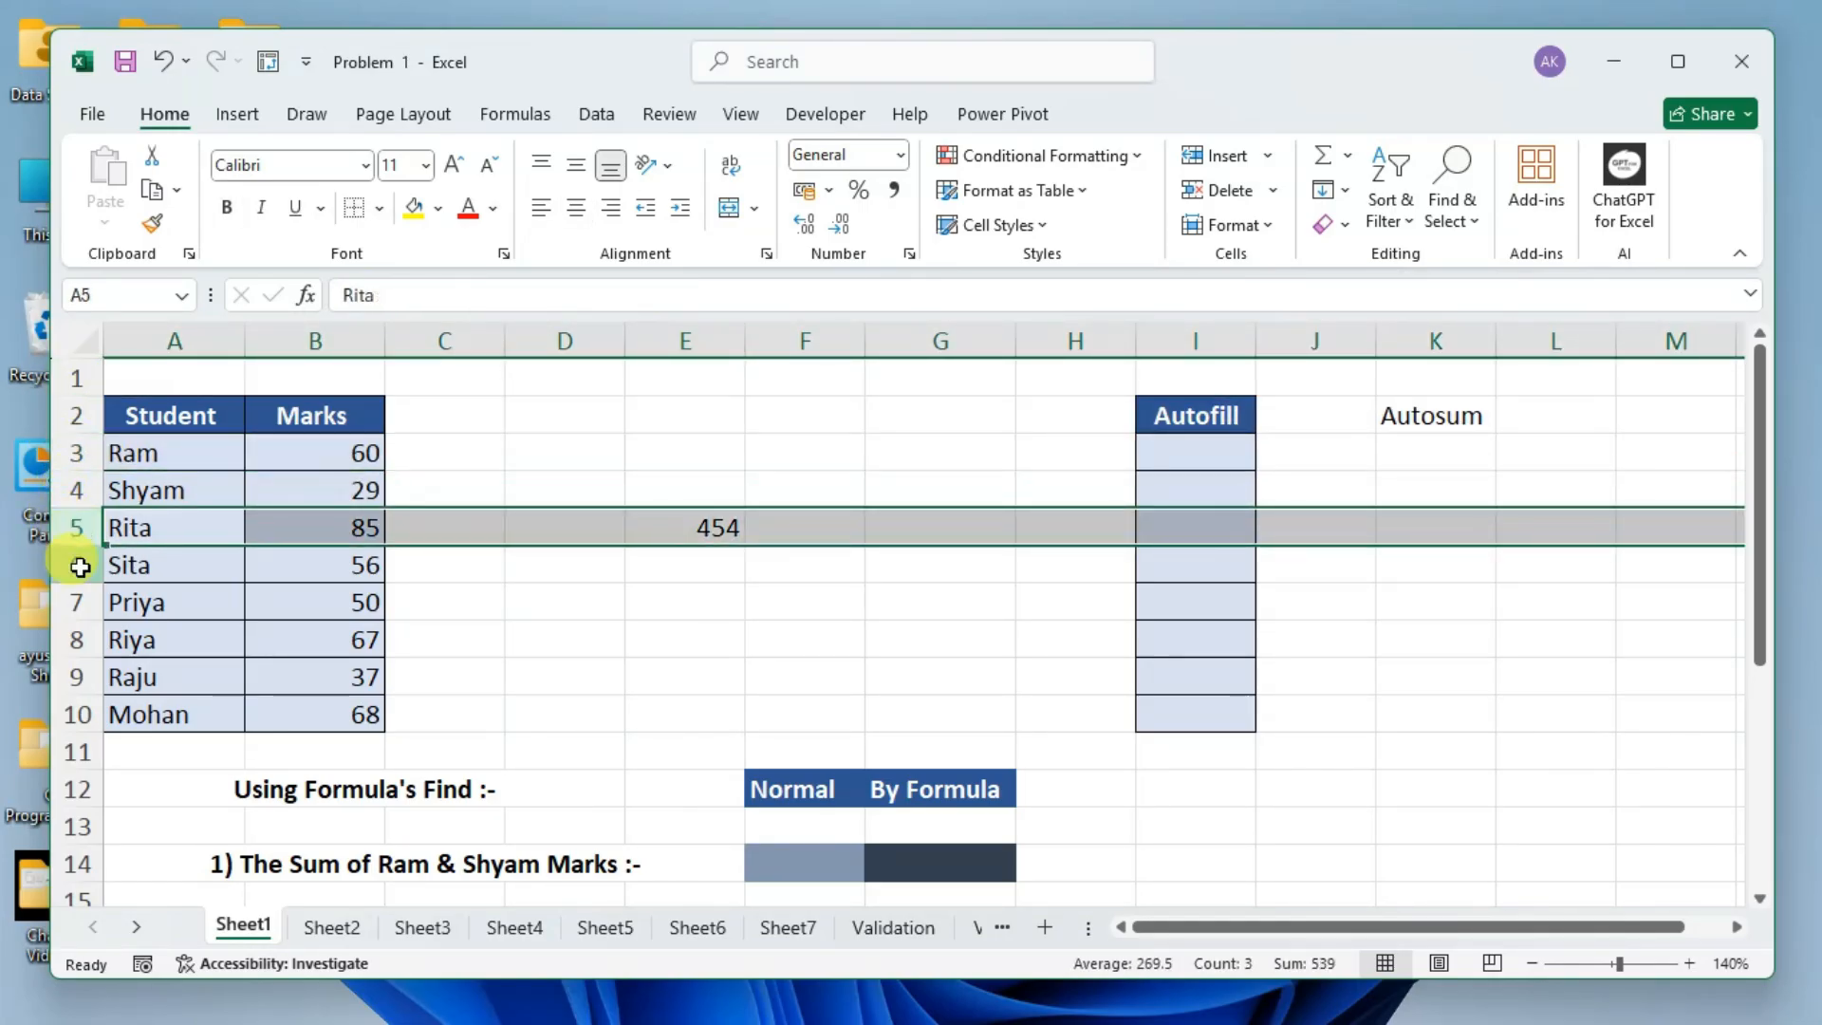
click(78, 564)
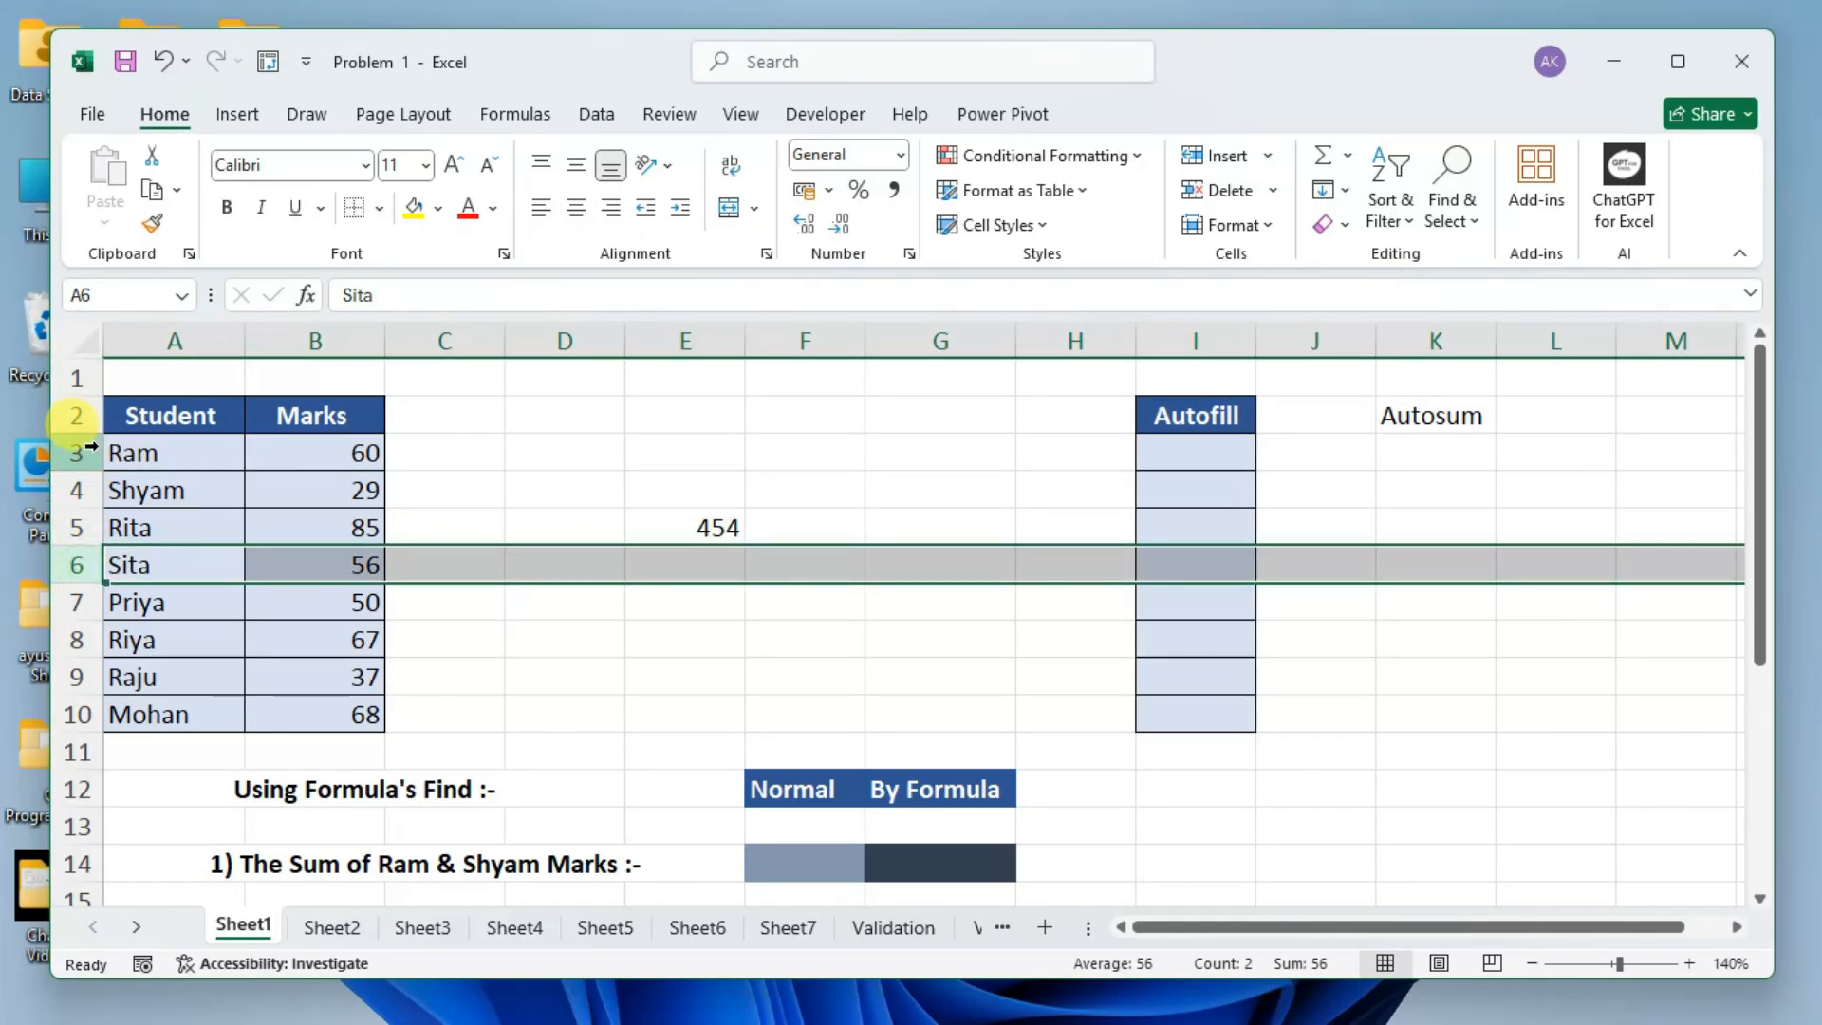
Jump from cell B4 down to the sheet's very last row and select that entire row.
click(273, 485)
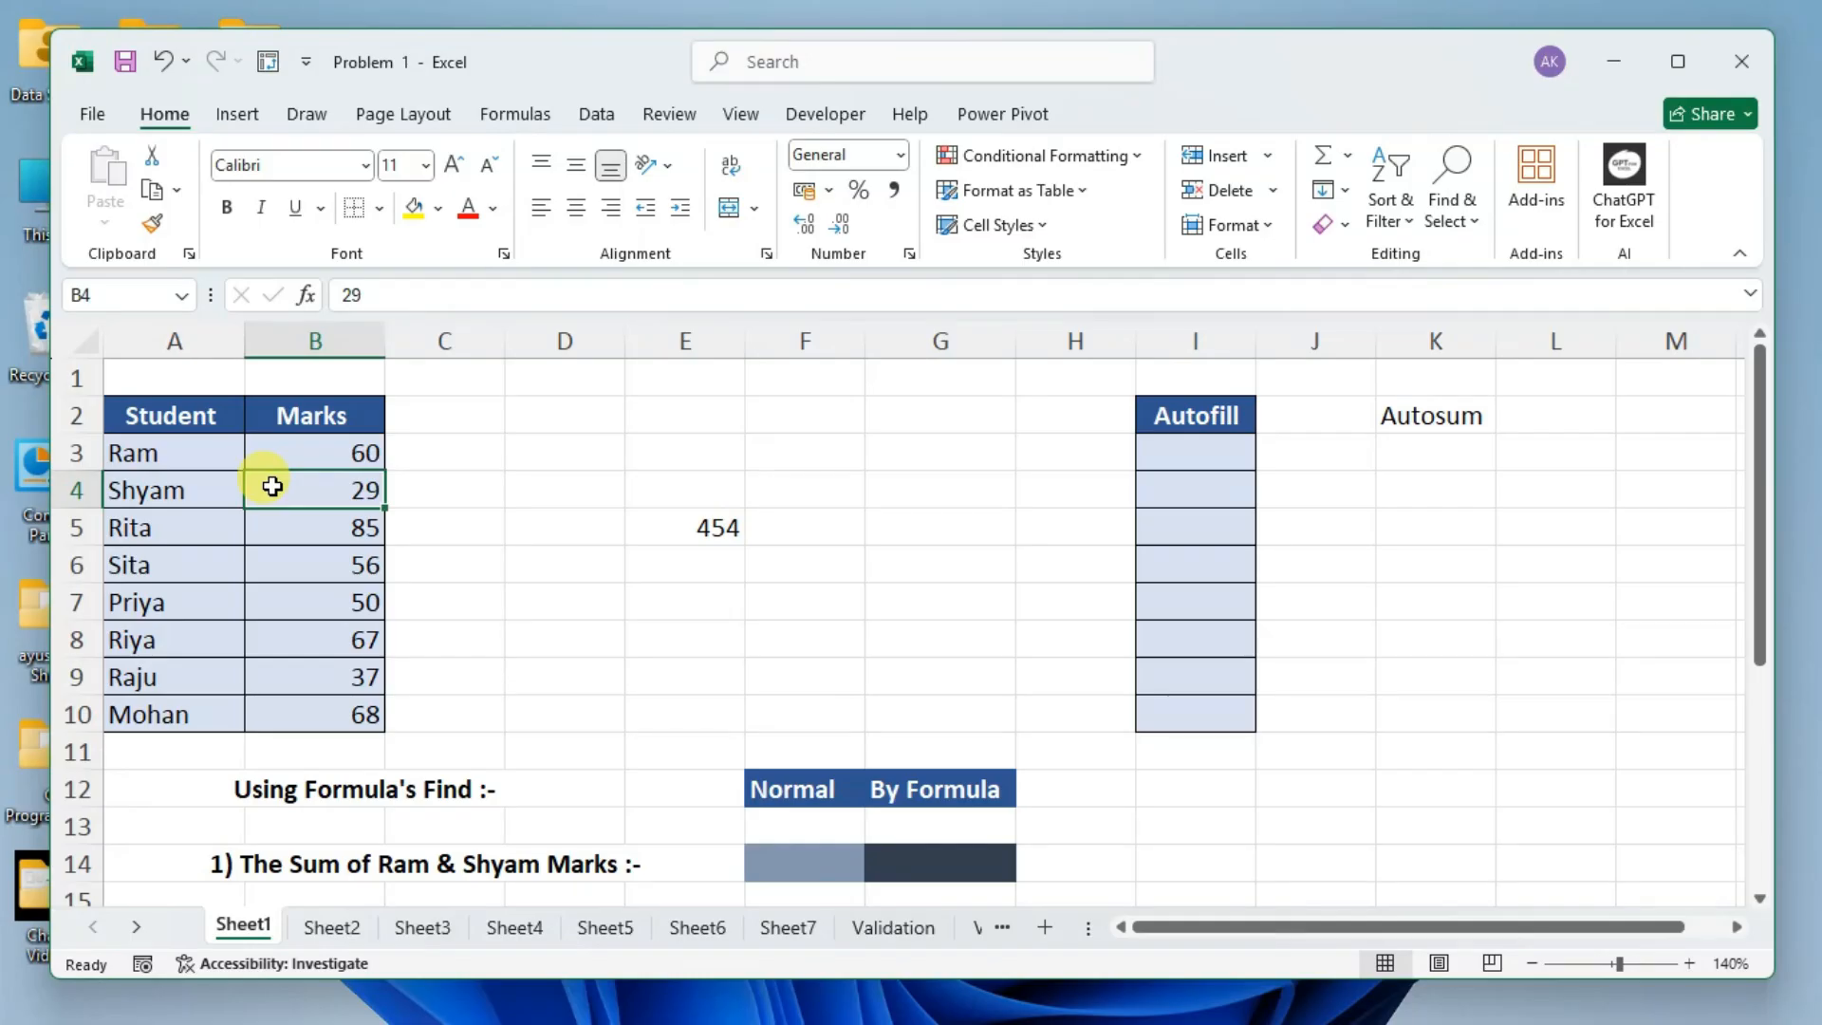
key(ctrl+Down)
key(ctrl+Down)
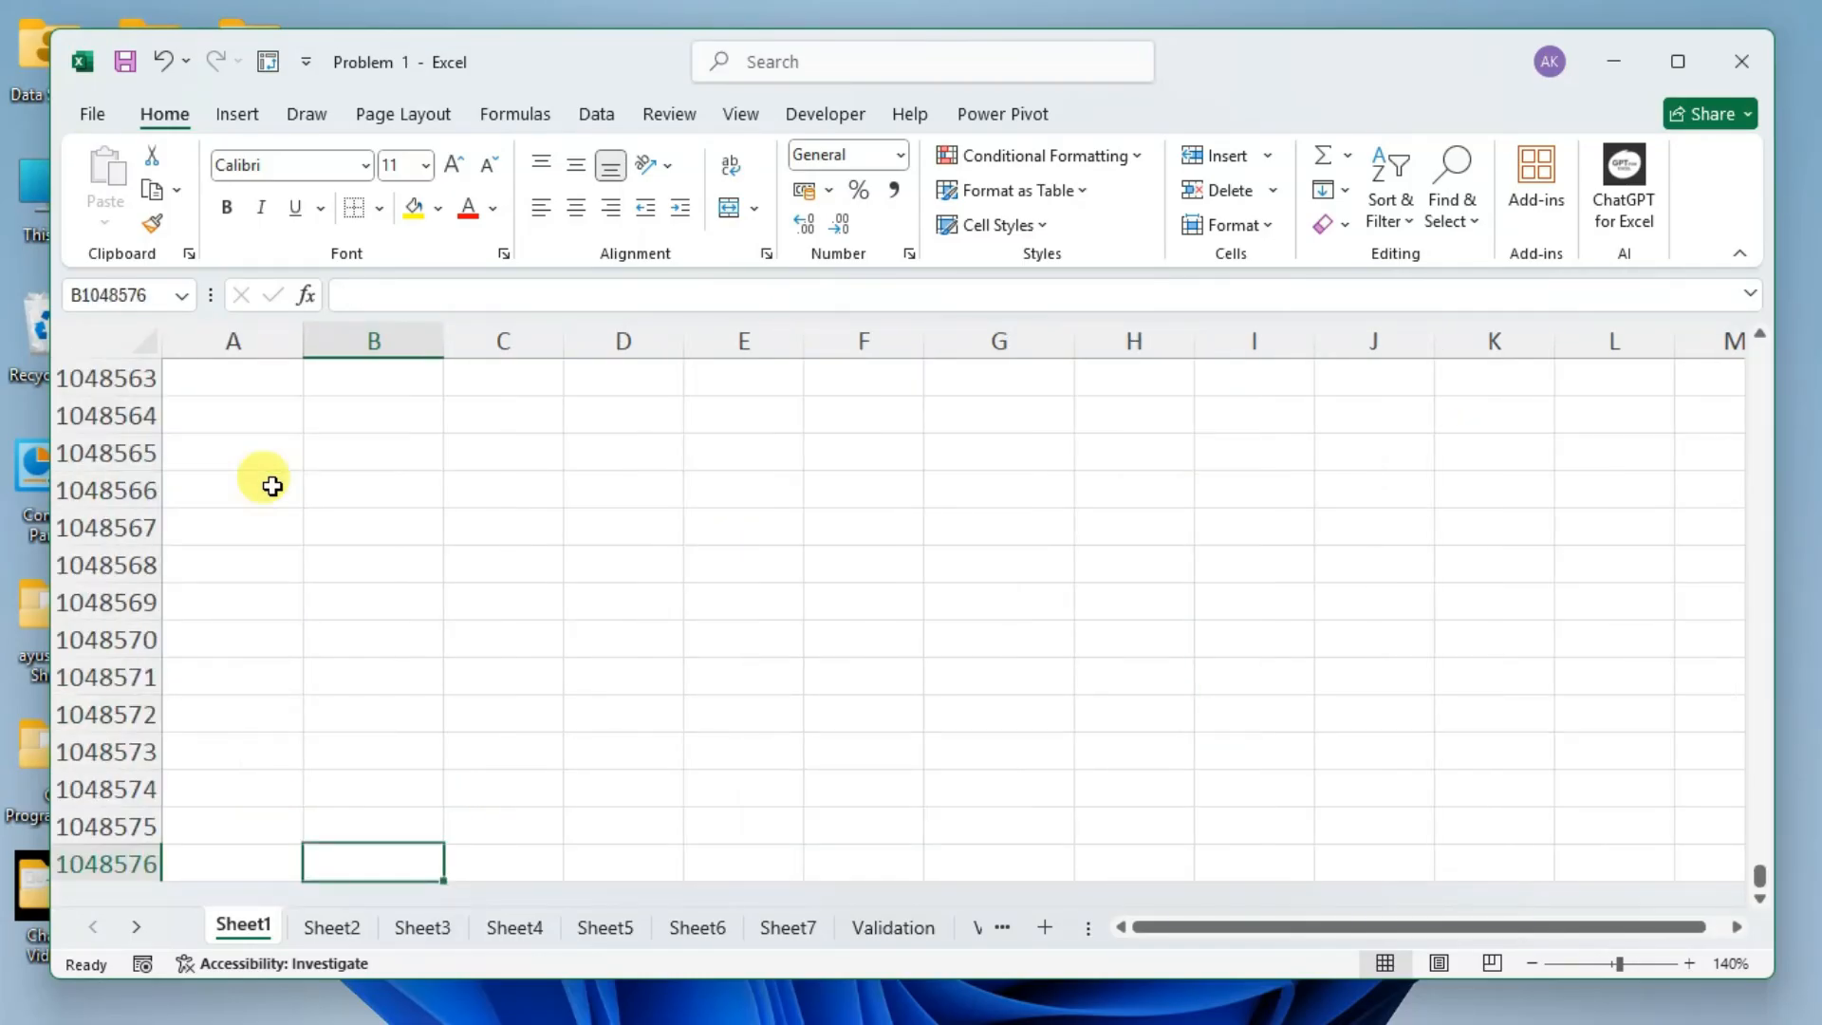
key(ctrl+Left)
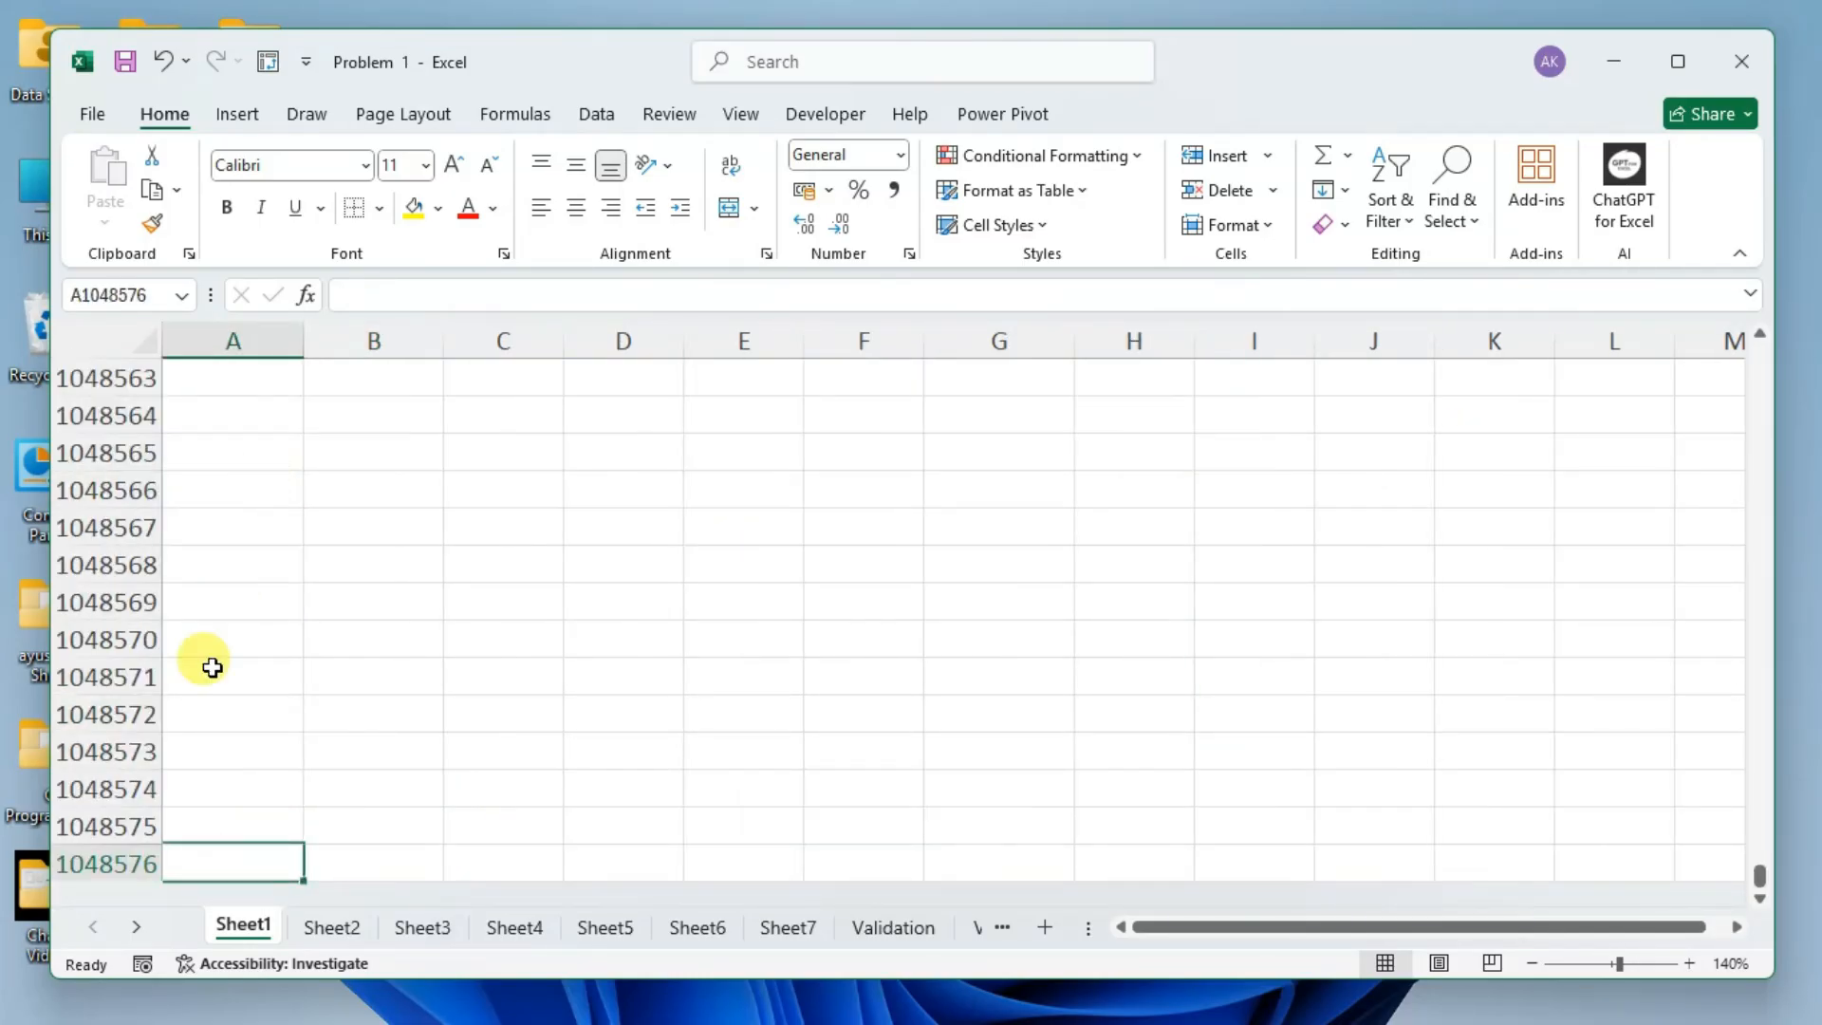
click(106, 866)
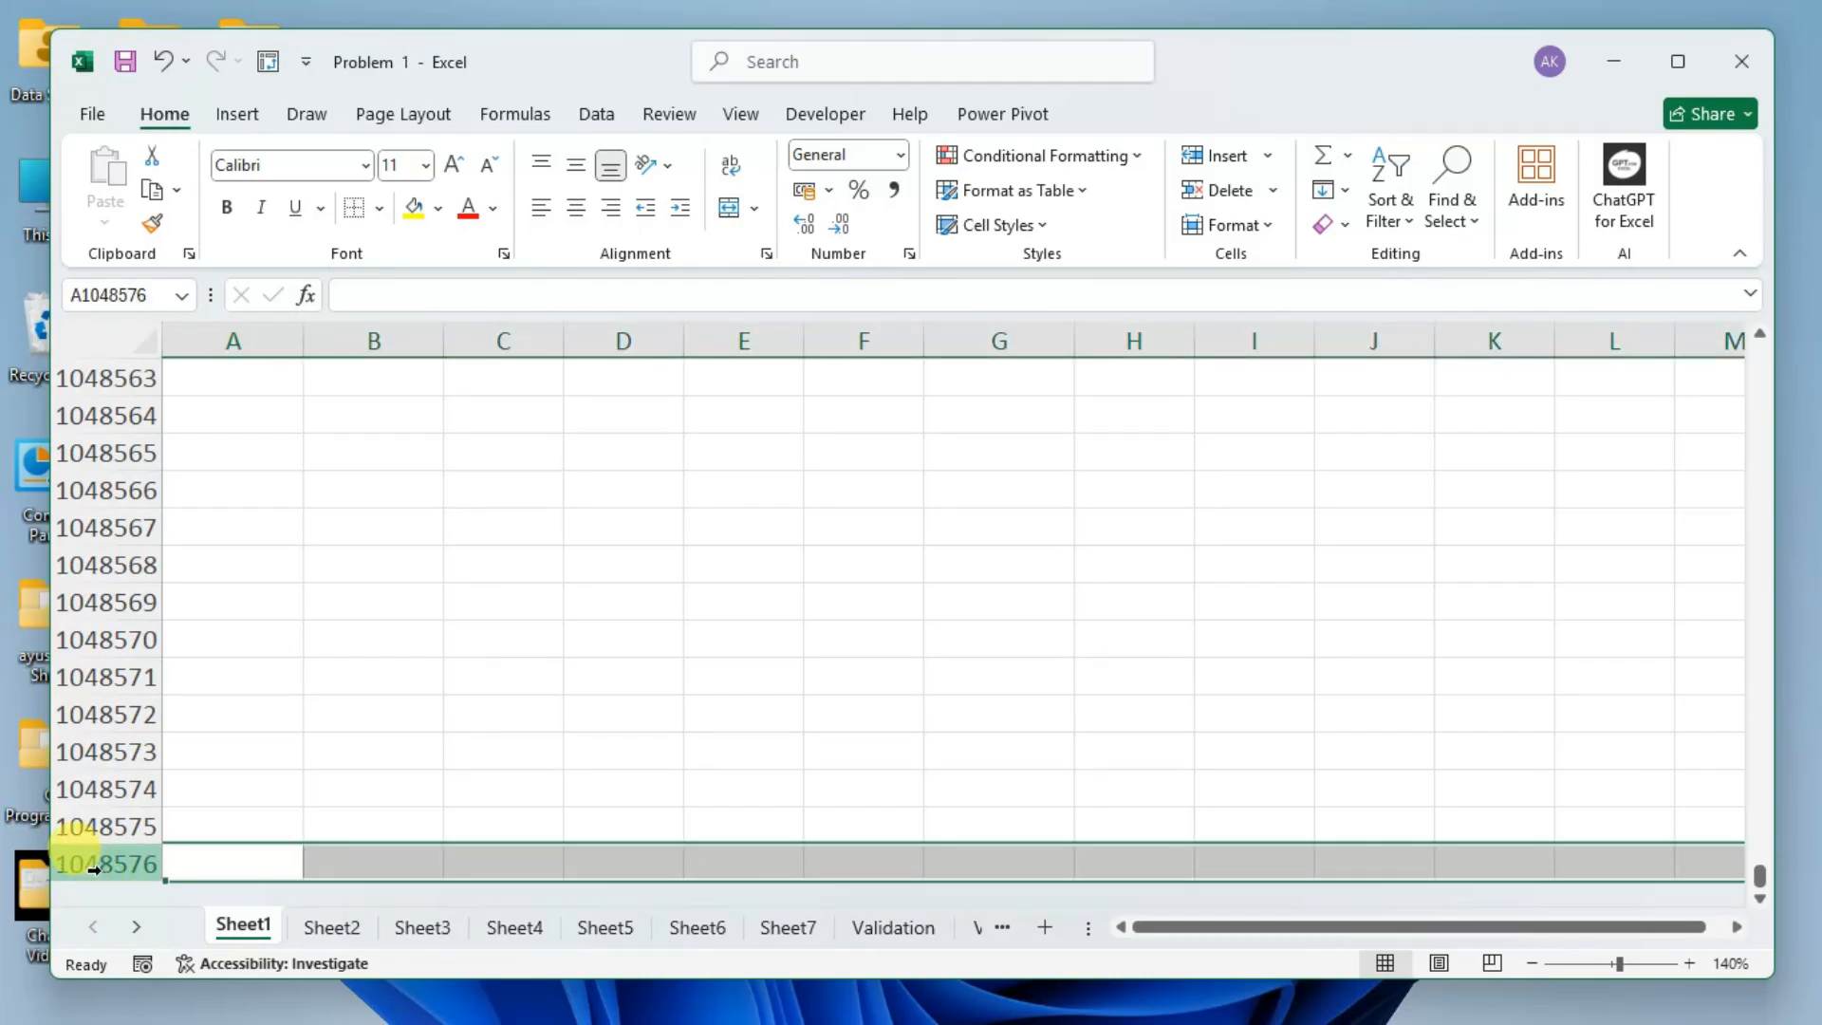
Deselect the last row and return up column A to cell A10 in the Student table.
click(195, 862)
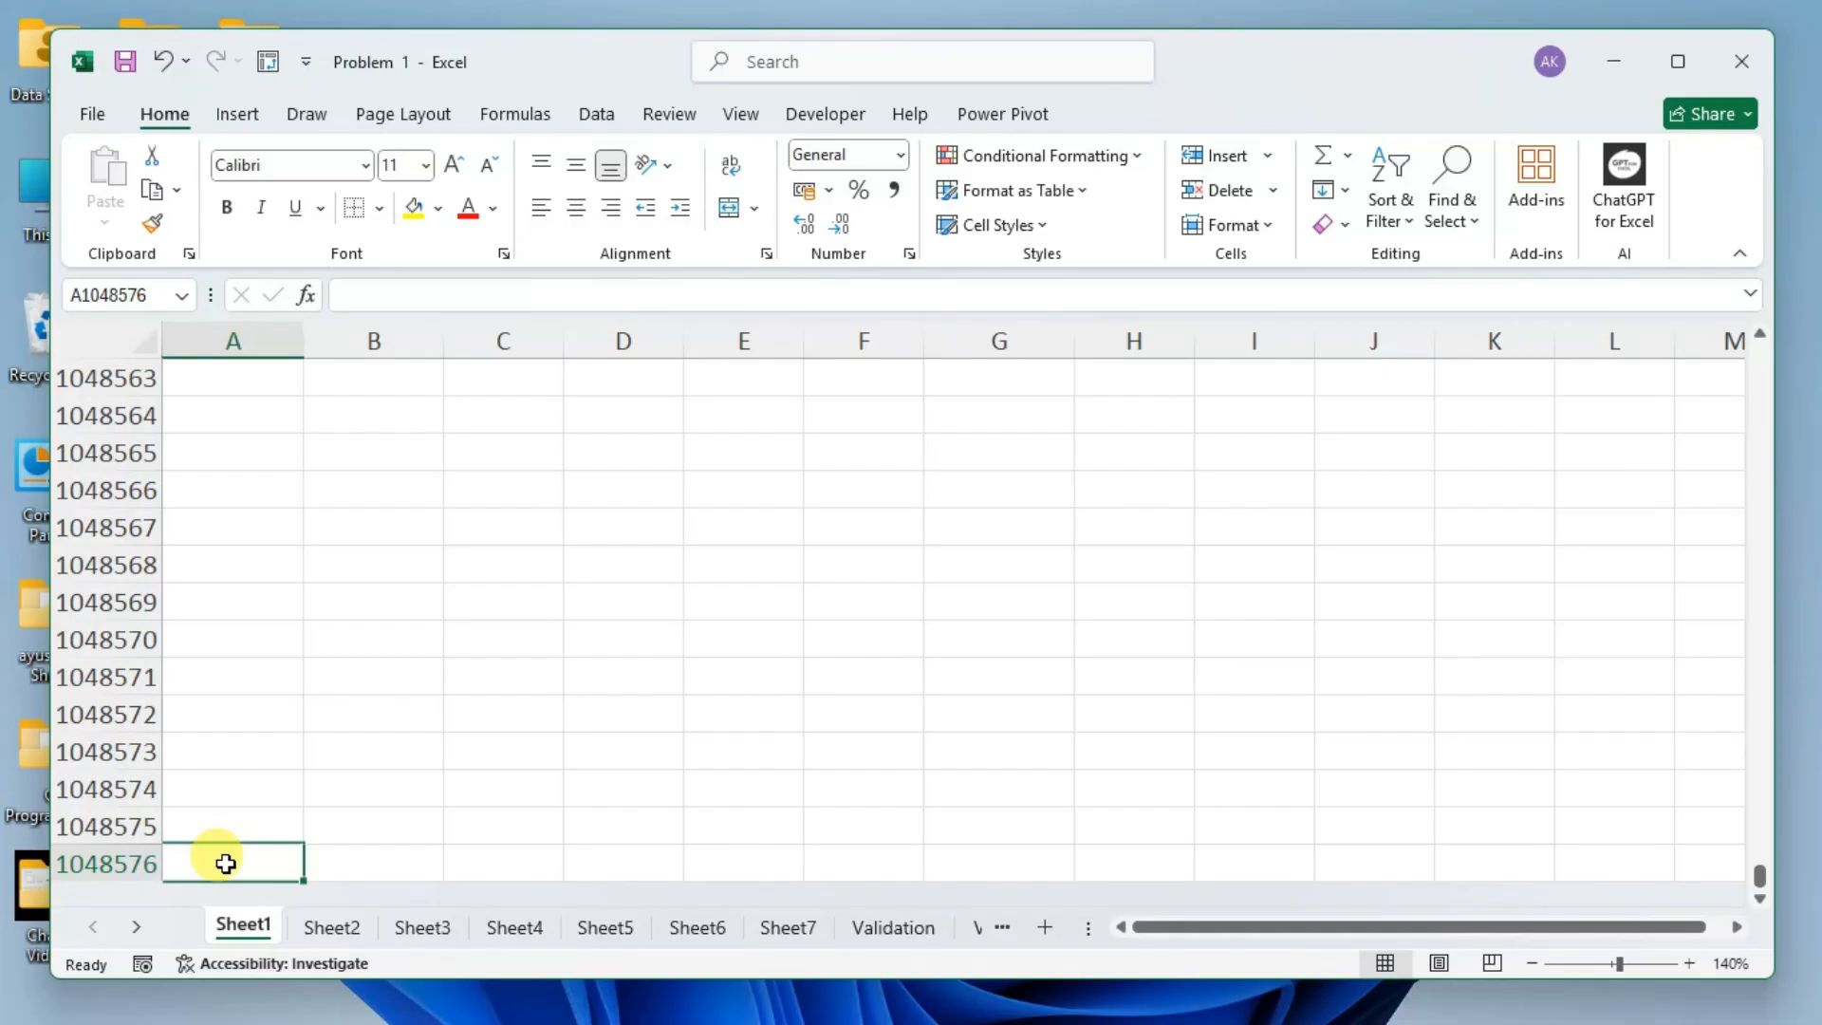
key(ctrl+Up)
key(Up)
key(Up)
key(Up)
key(Up)
key(Up)
key(Up)
key(Up)
key(Up)
key(Up)
key(Up)
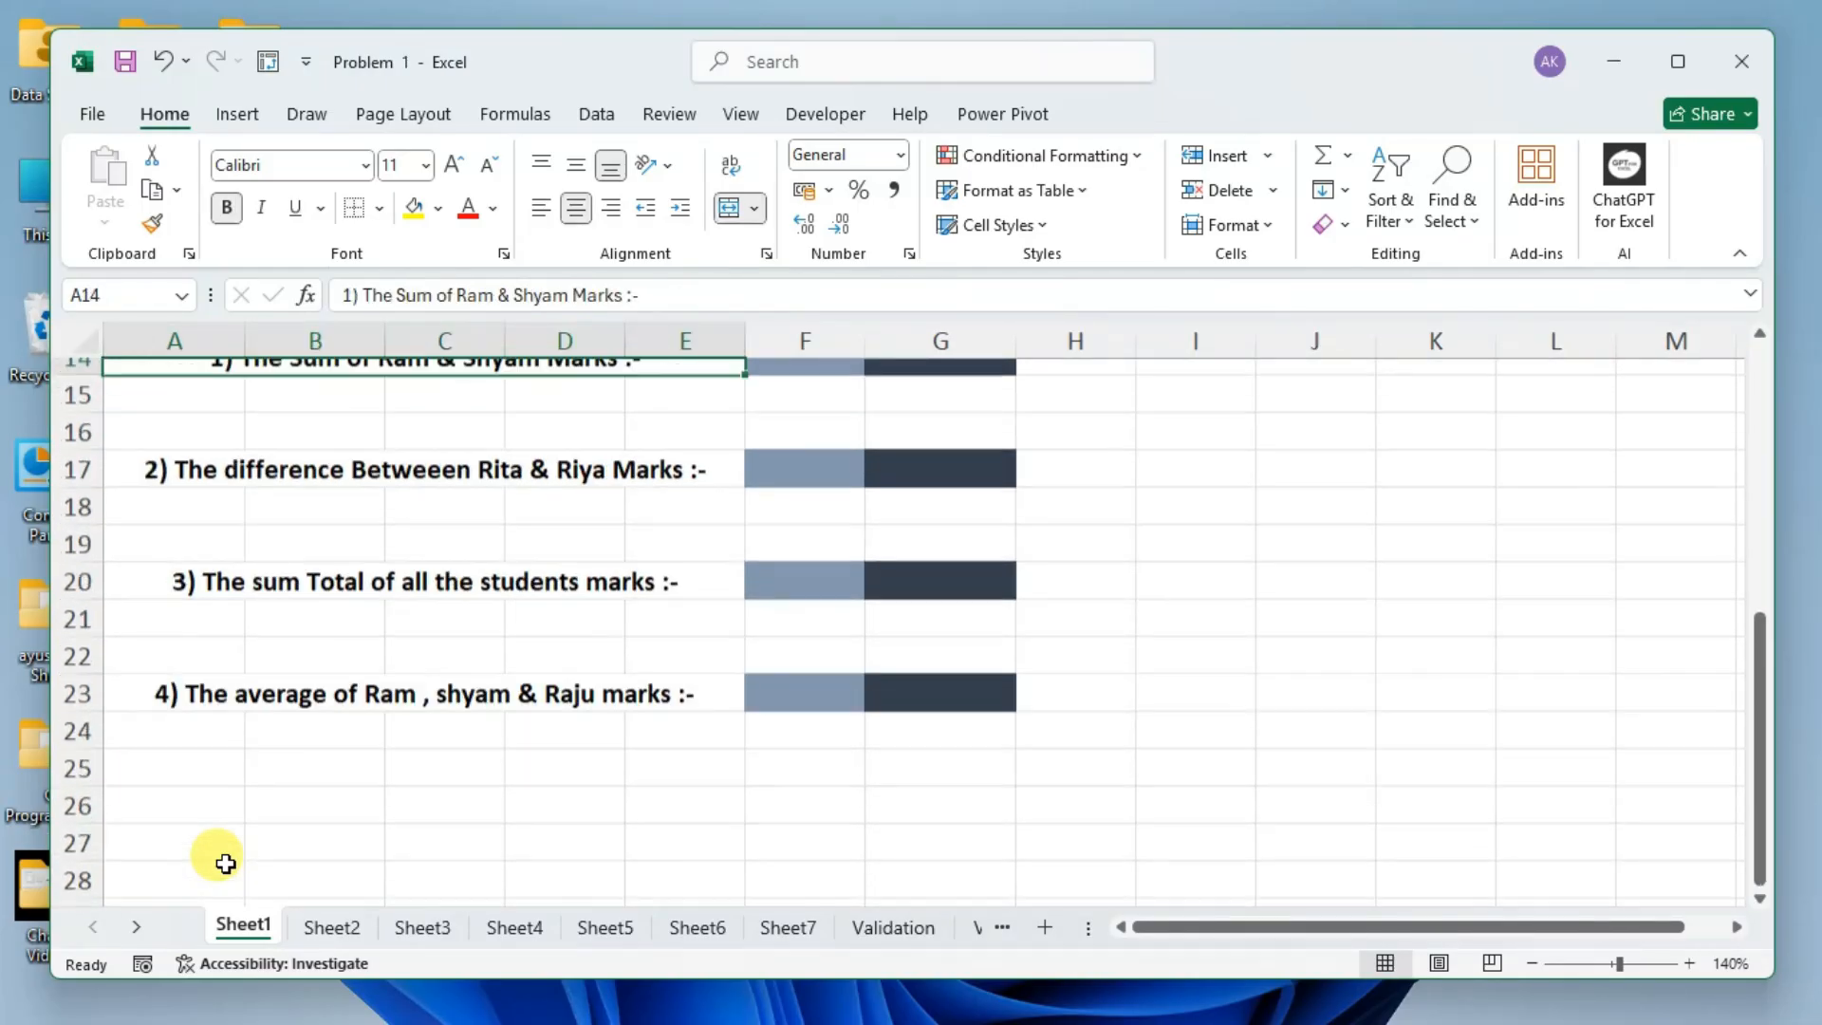
scroll(244, 733, up, 3)
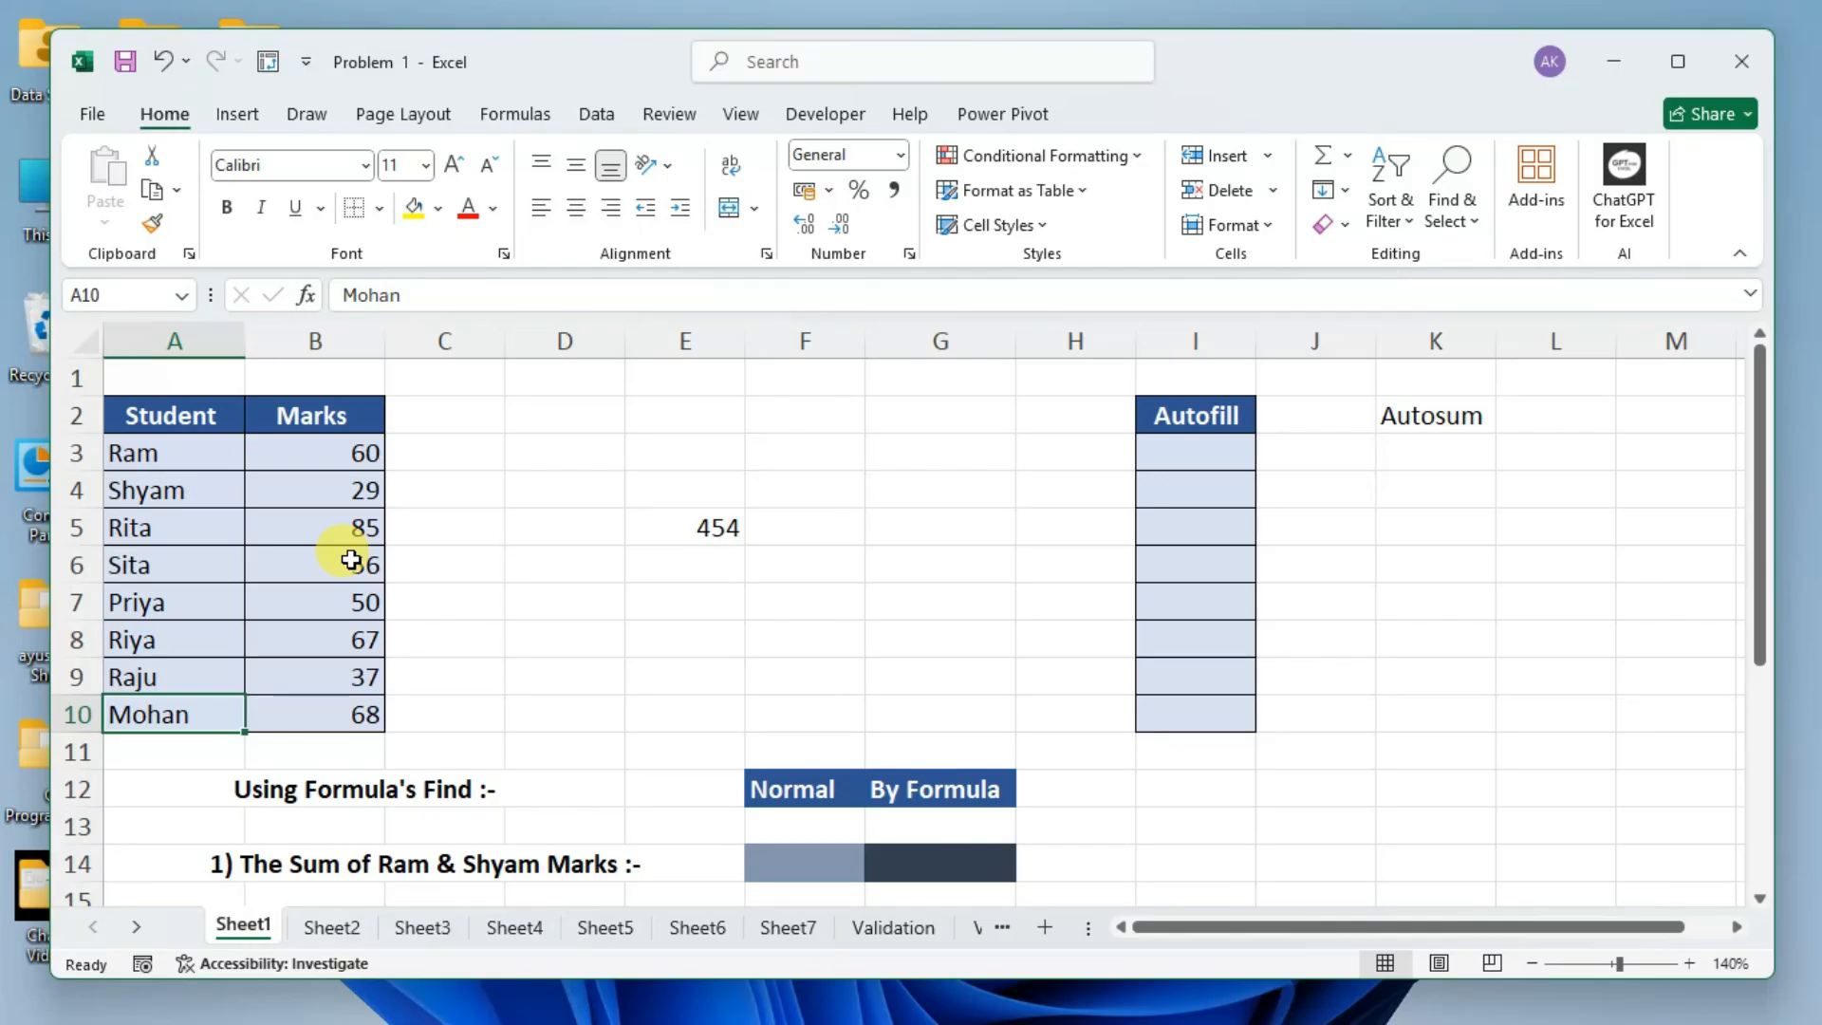
Select cells E4, D3 and E5 in turn, select the whole column E, and return to cell E5.
click(637, 480)
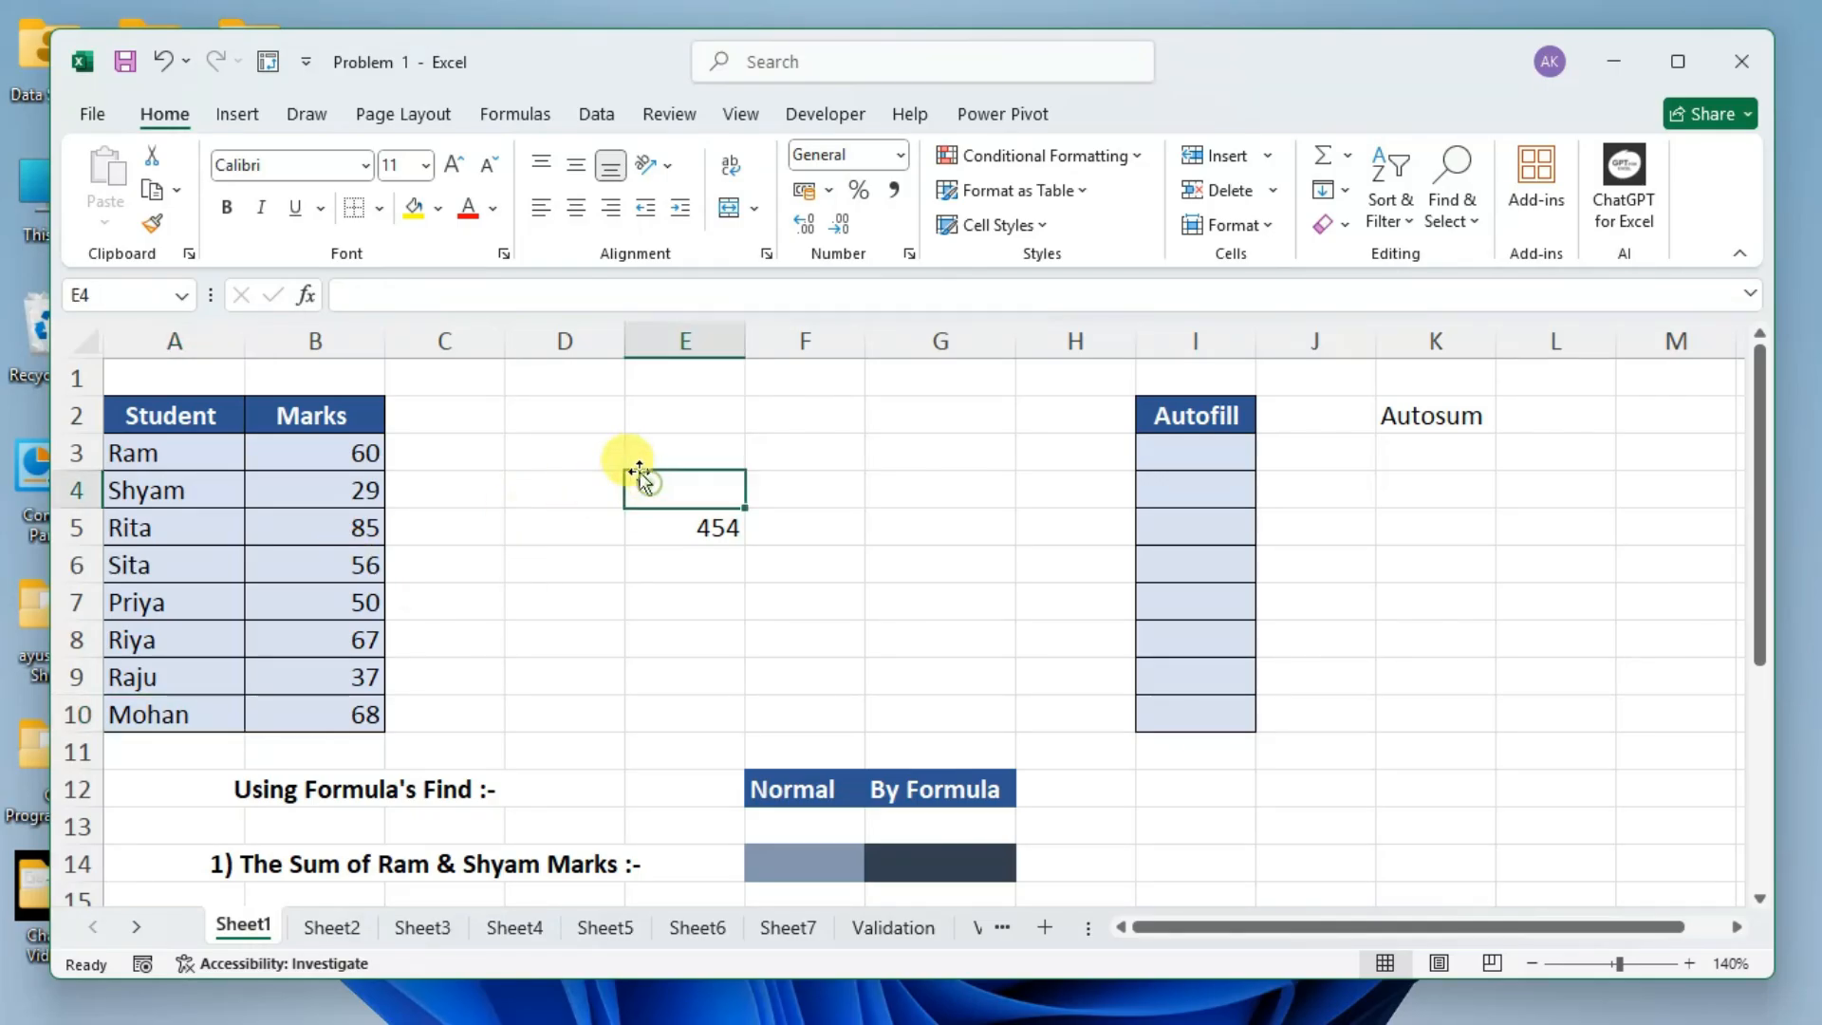
click(597, 452)
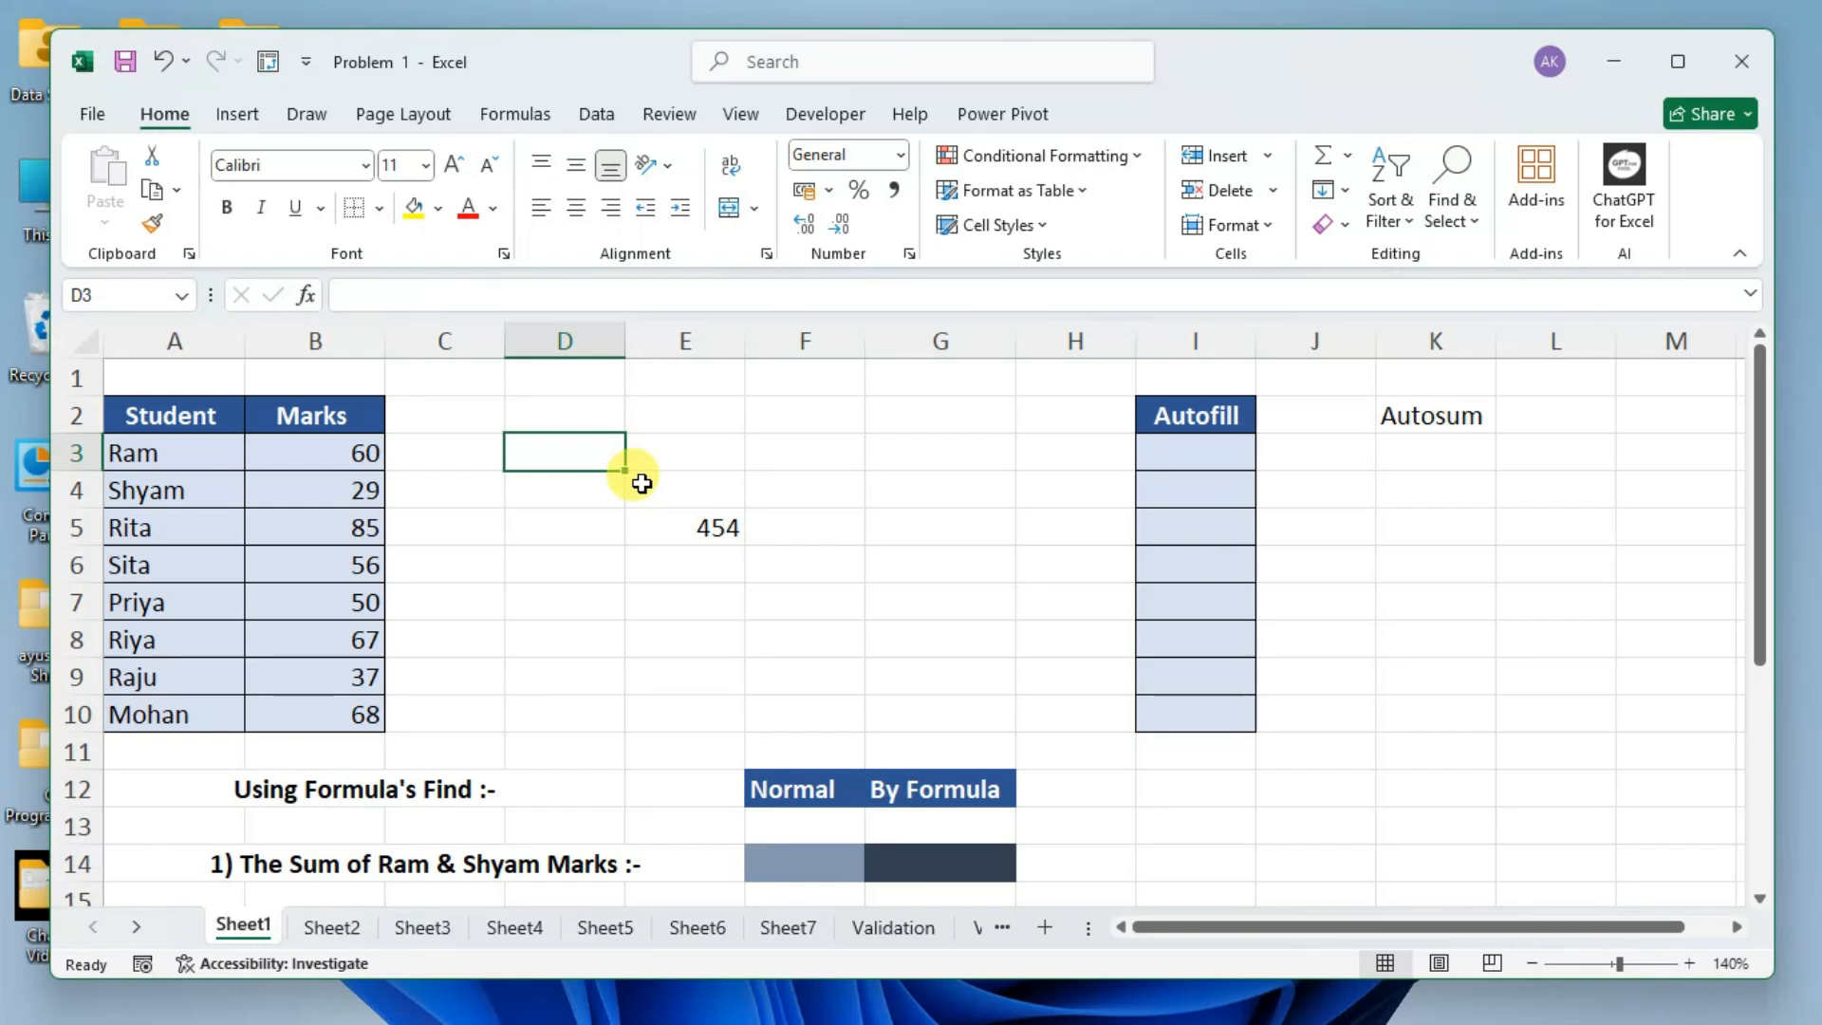
click(679, 520)
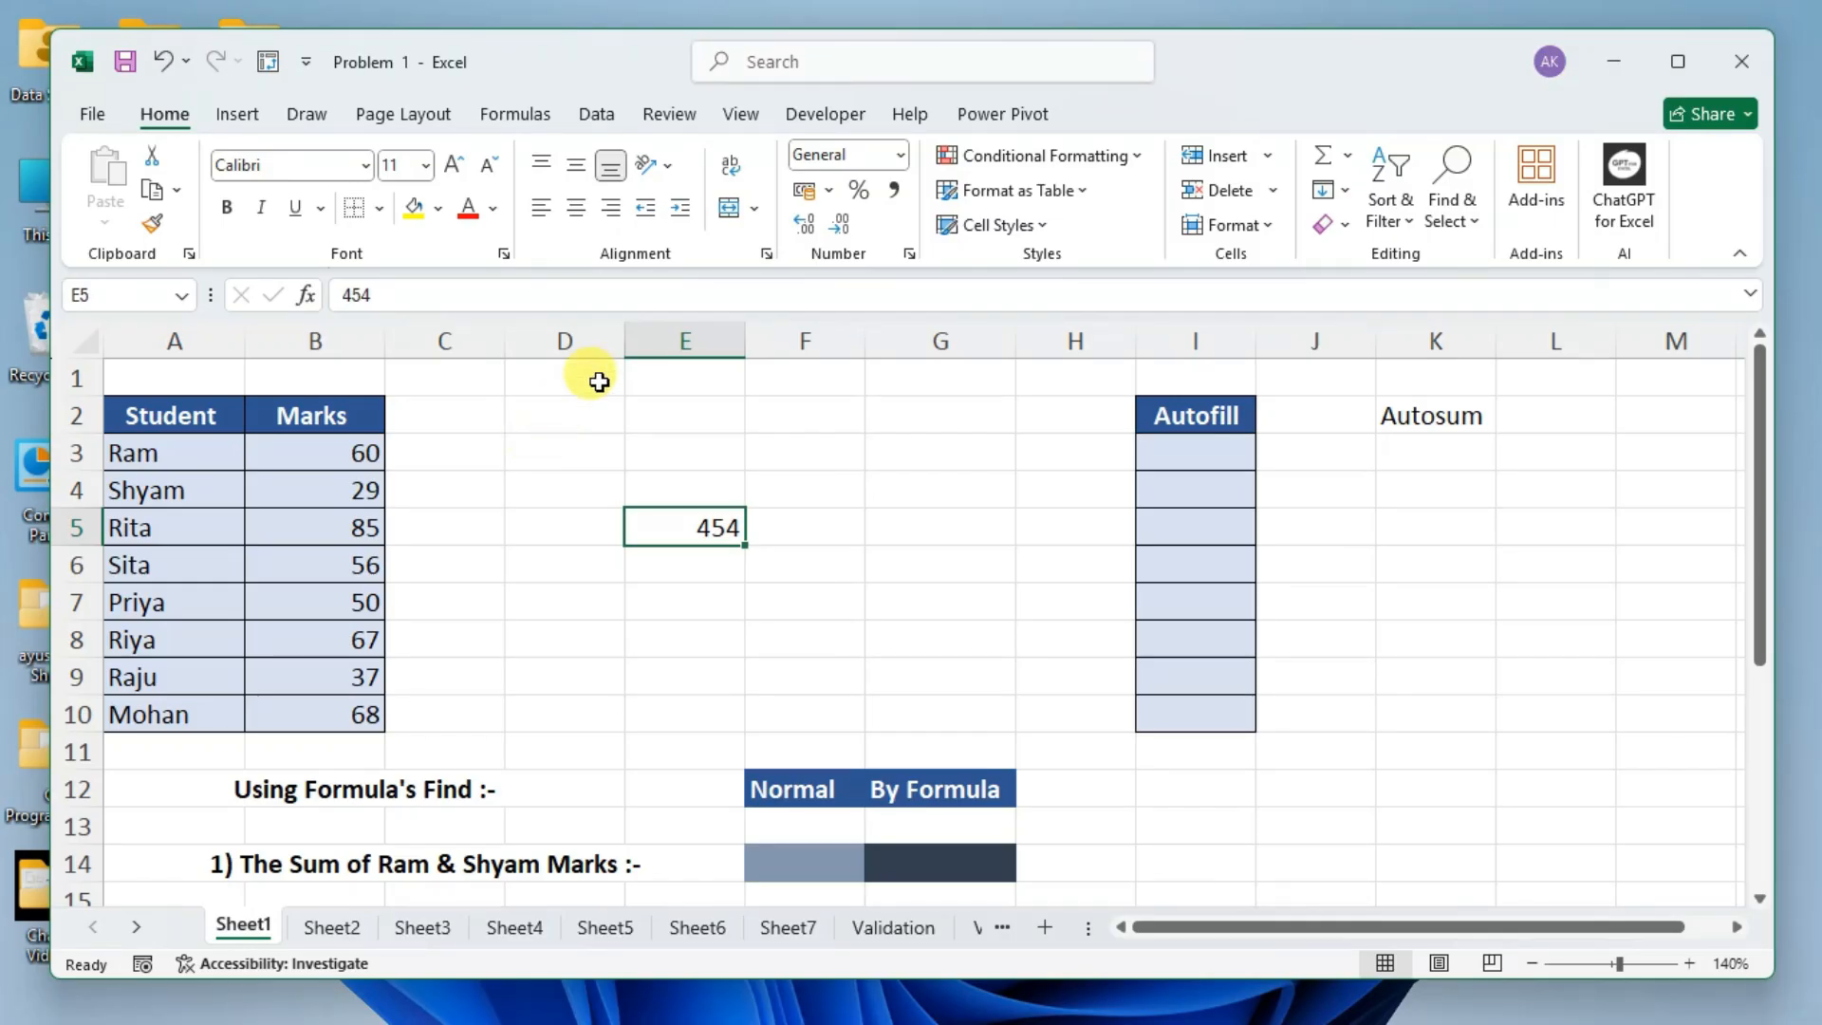
click(688, 334)
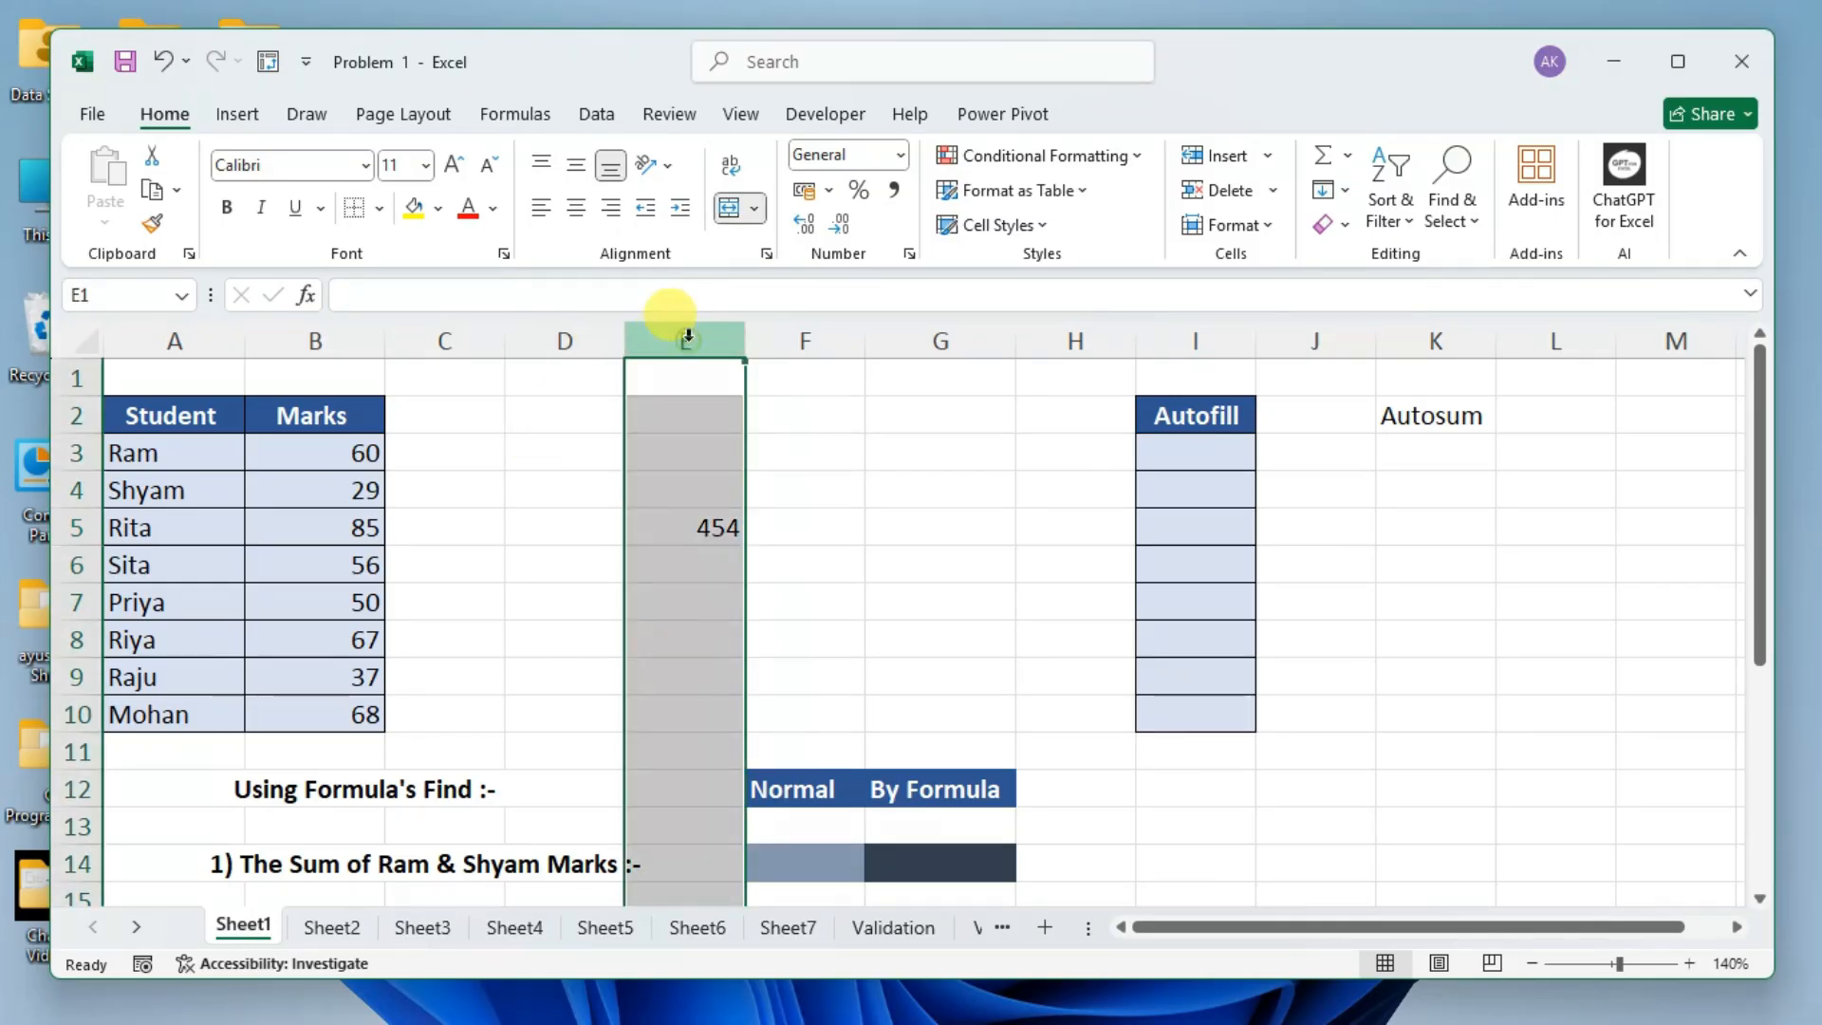
click(690, 528)
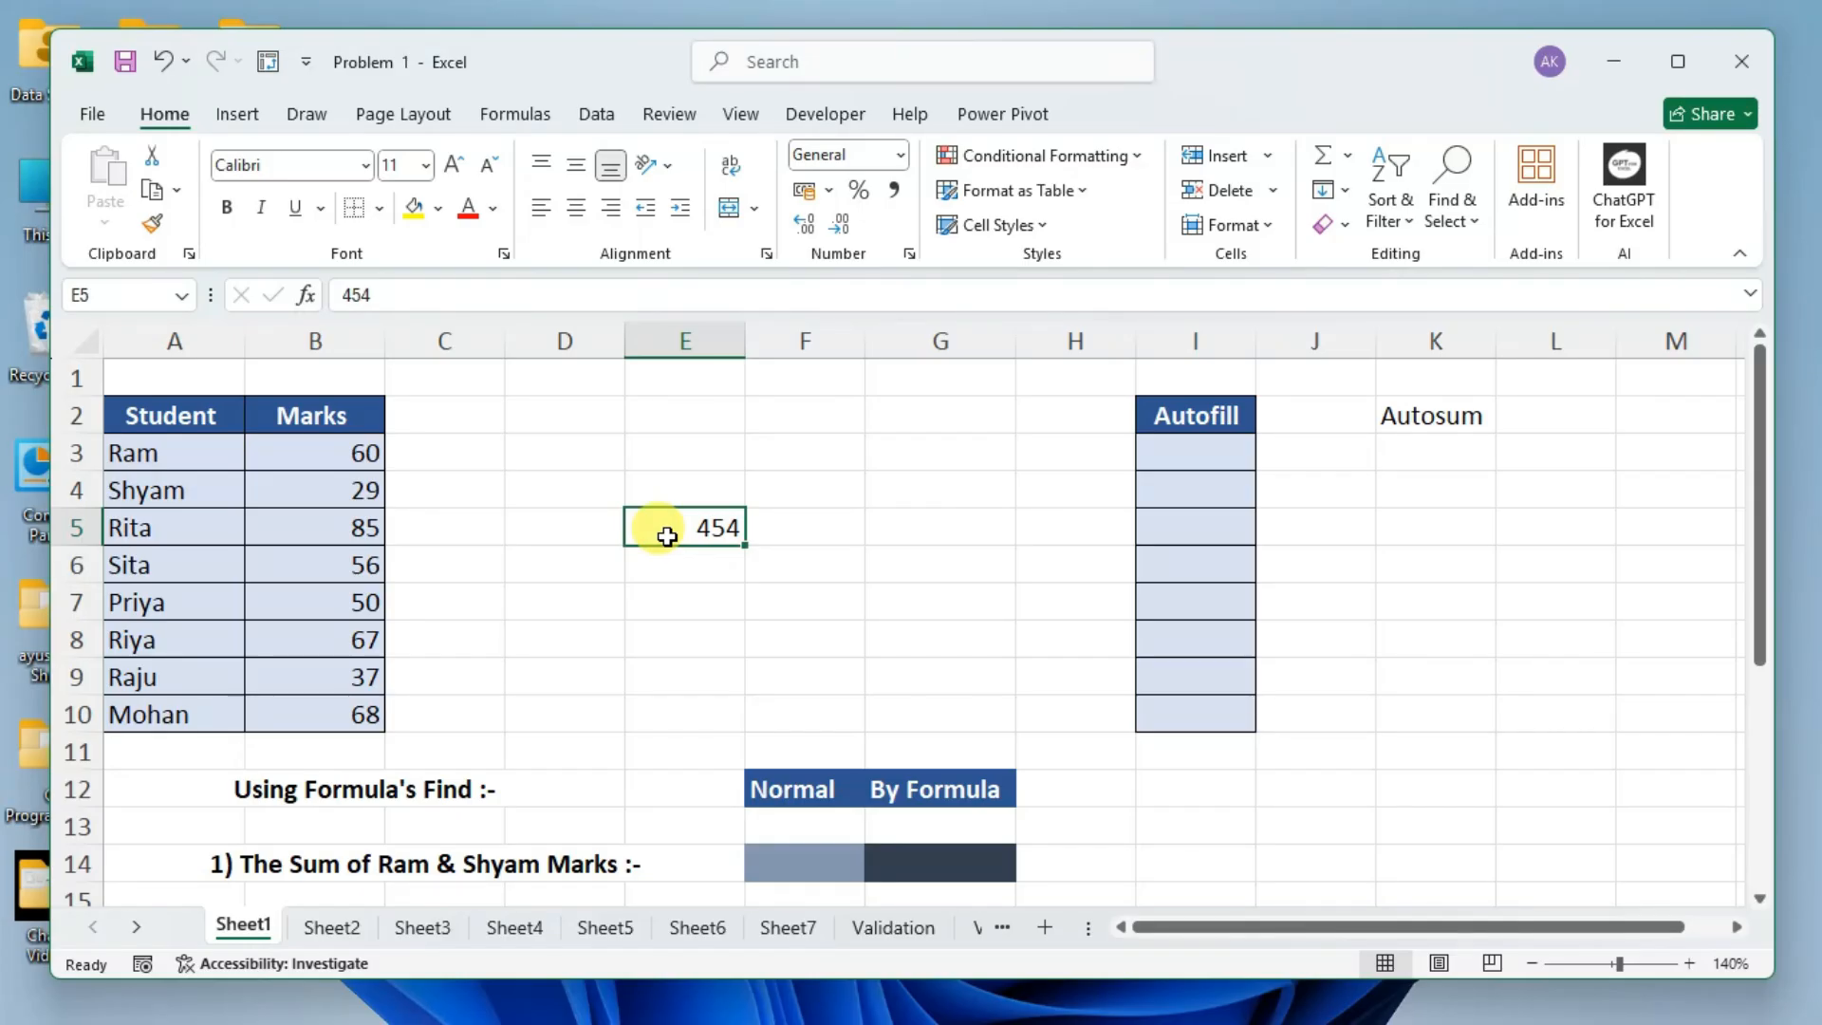
Select cells E4, F5, E5 and D4 in turn, and move the selection through E4 back to E5.
click(678, 486)
click(767, 523)
click(736, 528)
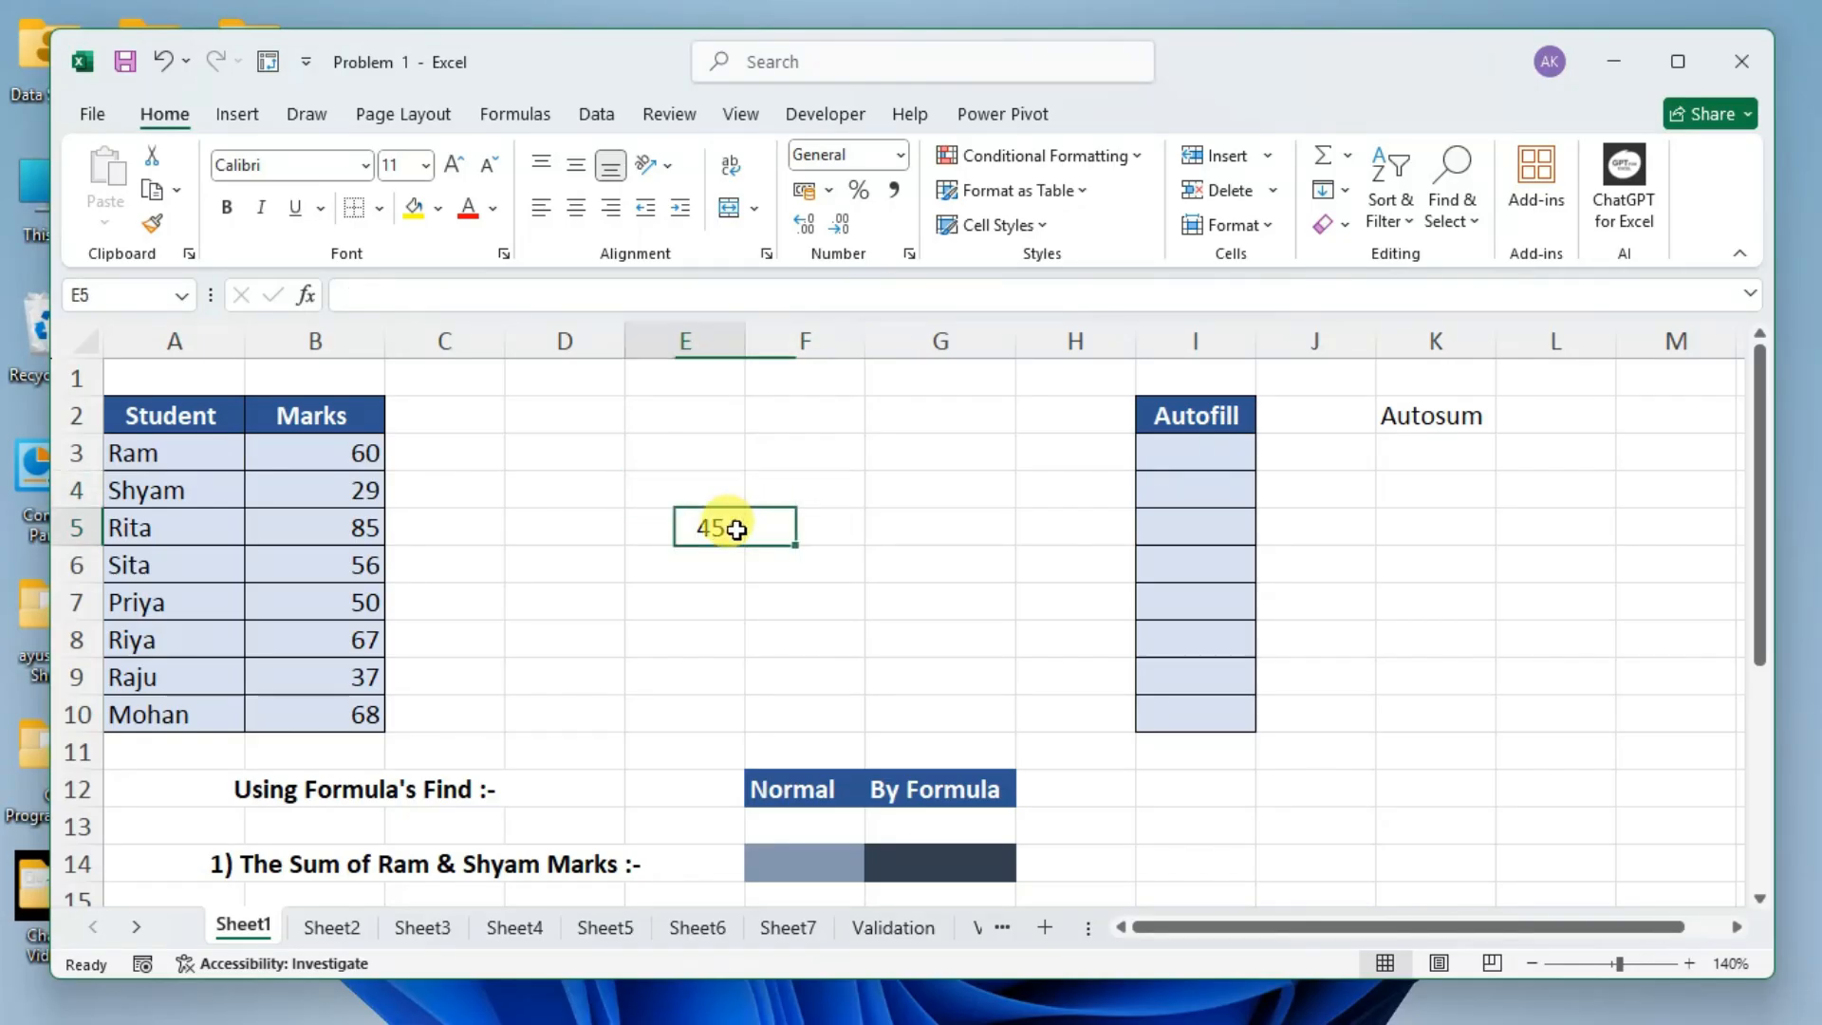
click(569, 493)
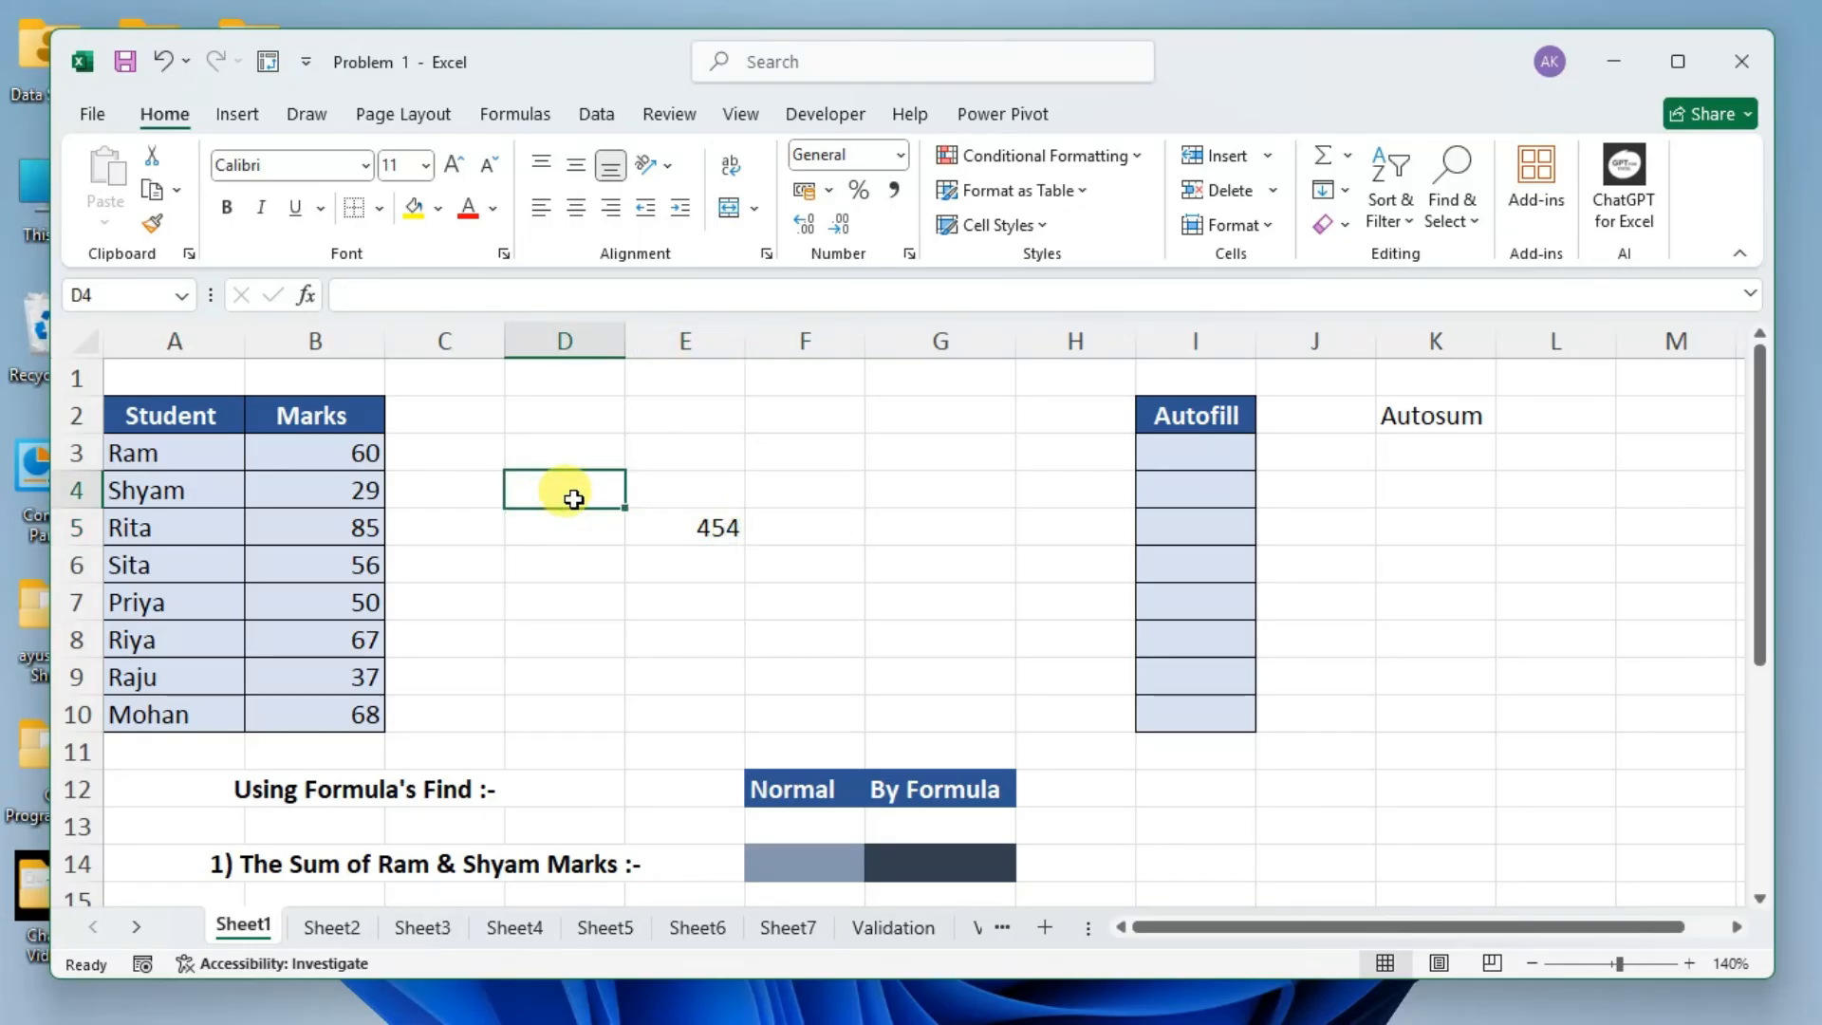
key(Right)
key(Down)
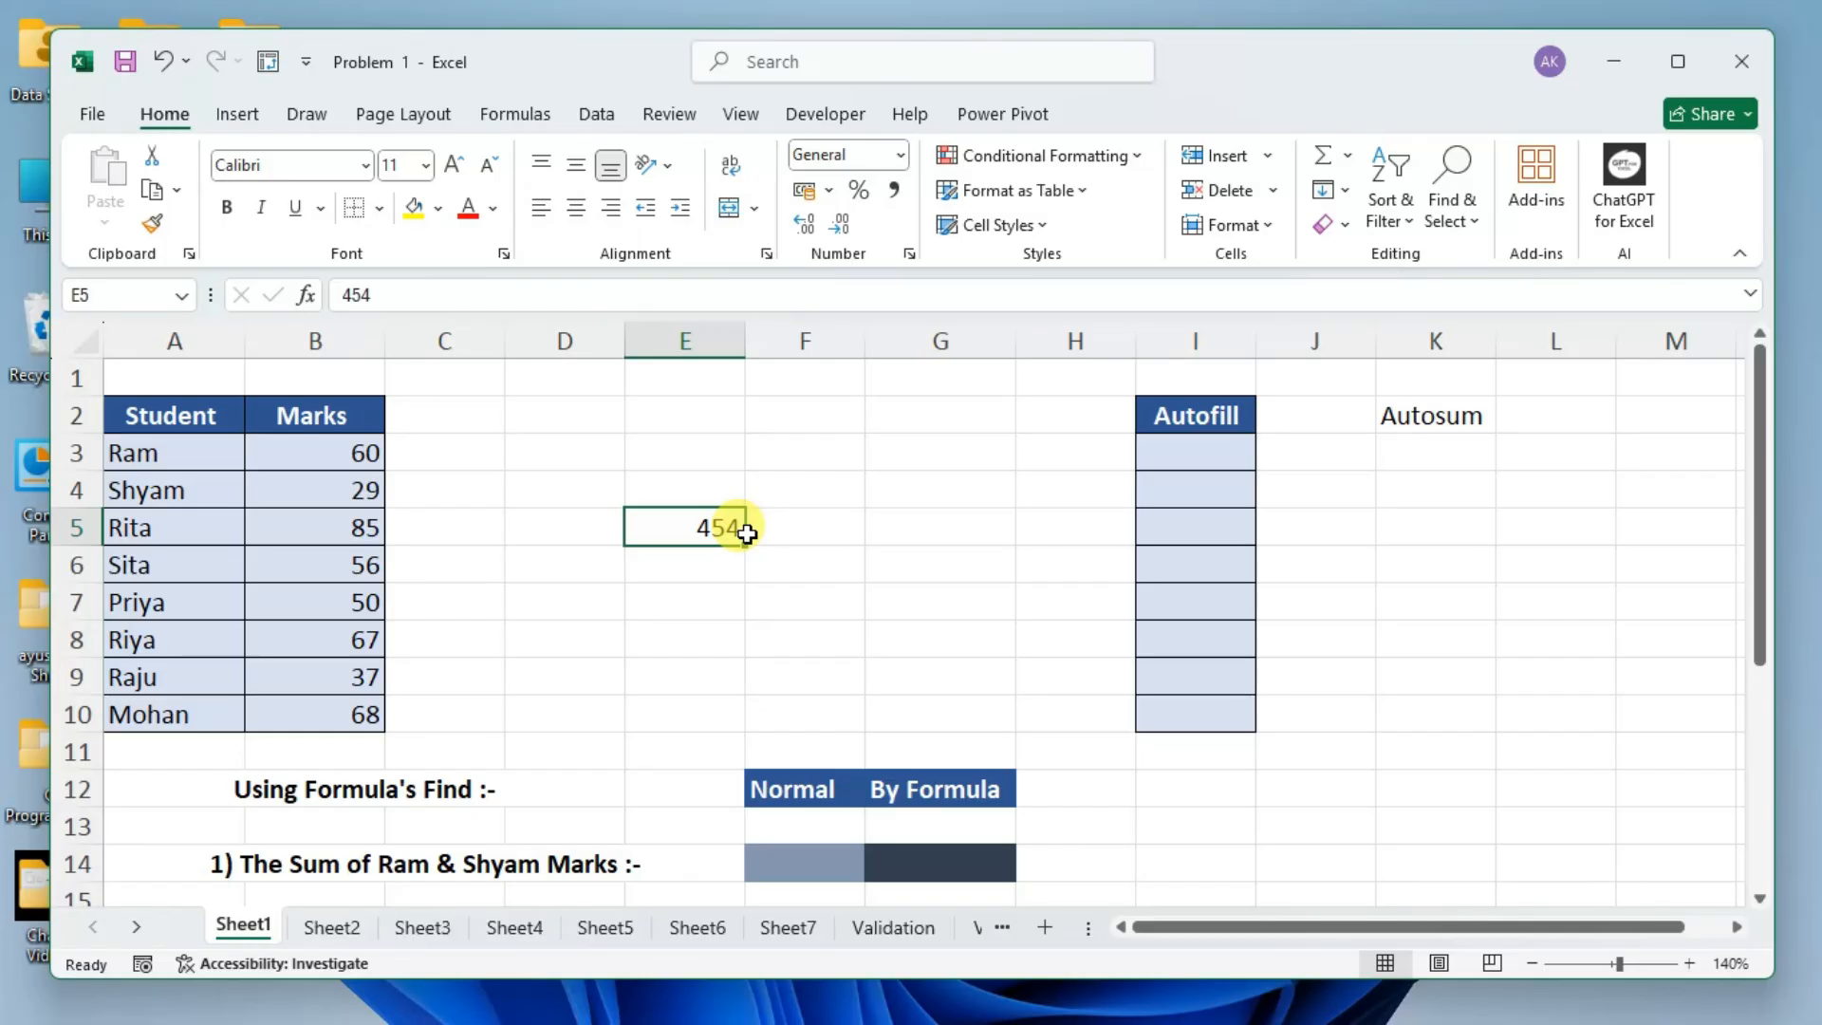
Select column E, row 5 and the cell E5 where they intersect, in turn, to demonstrate the cell's address.
click(724, 344)
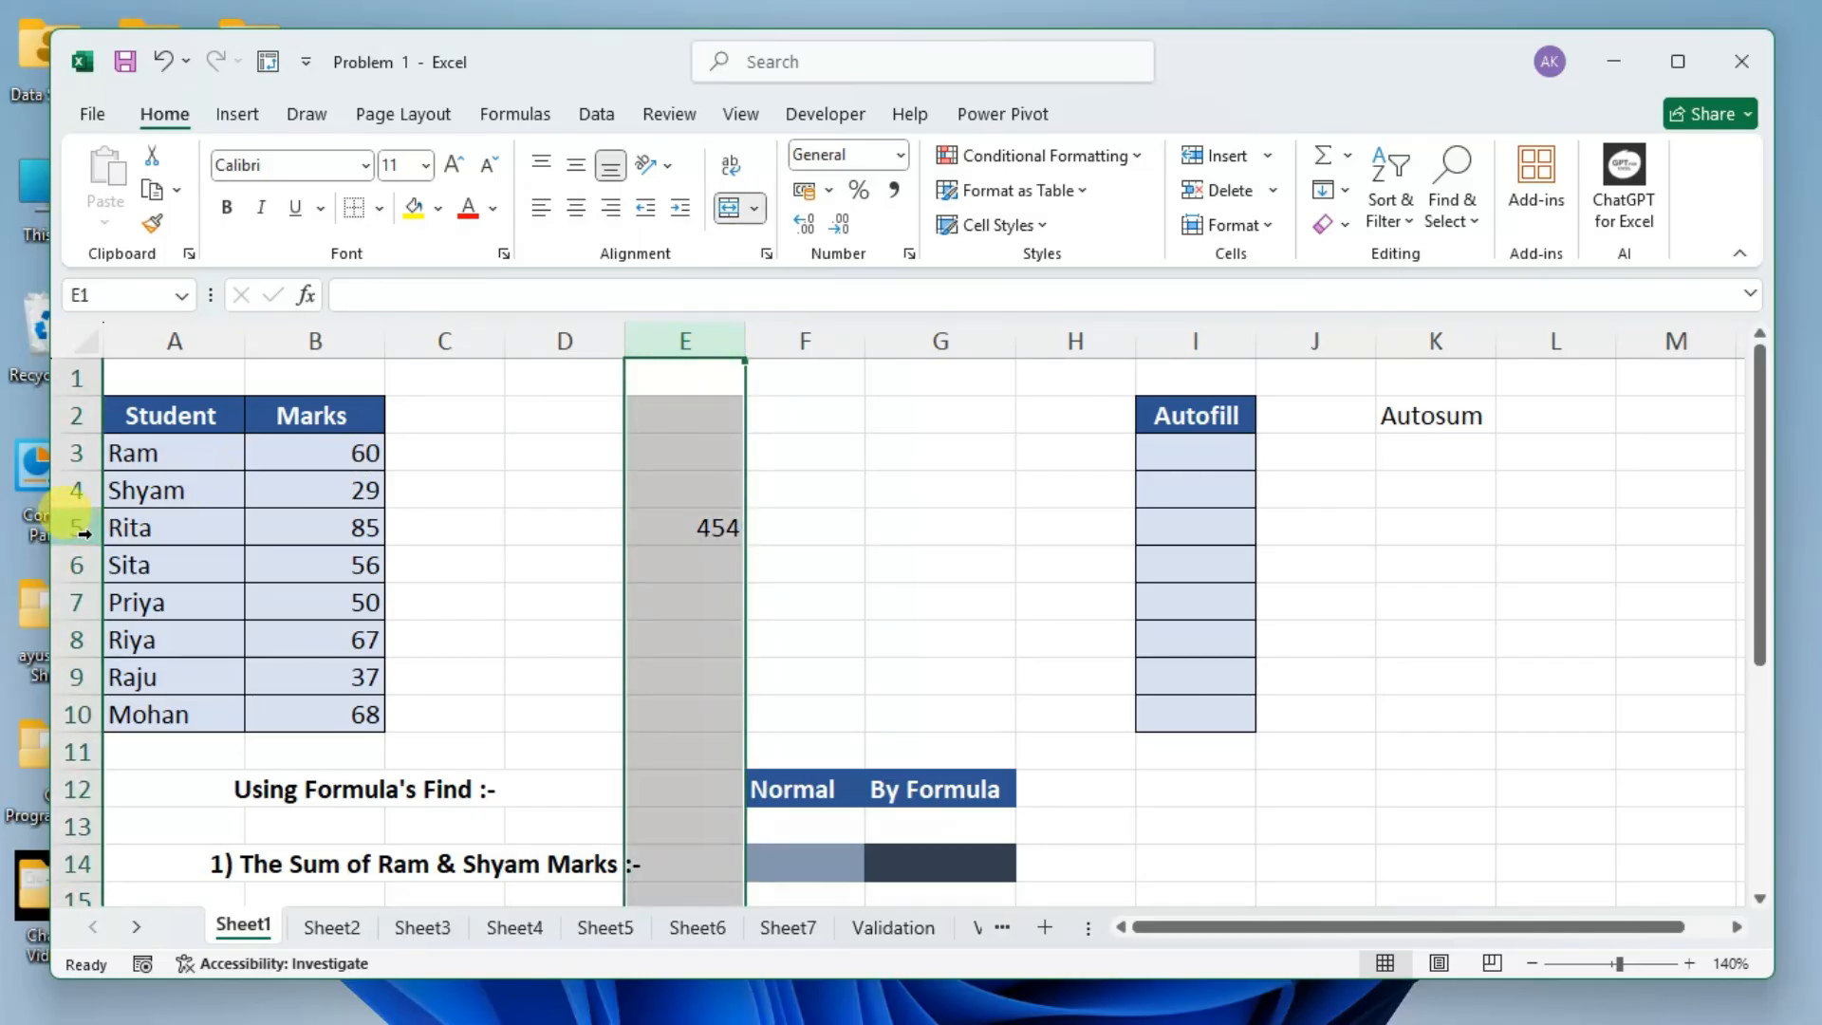
click(83, 534)
click(690, 525)
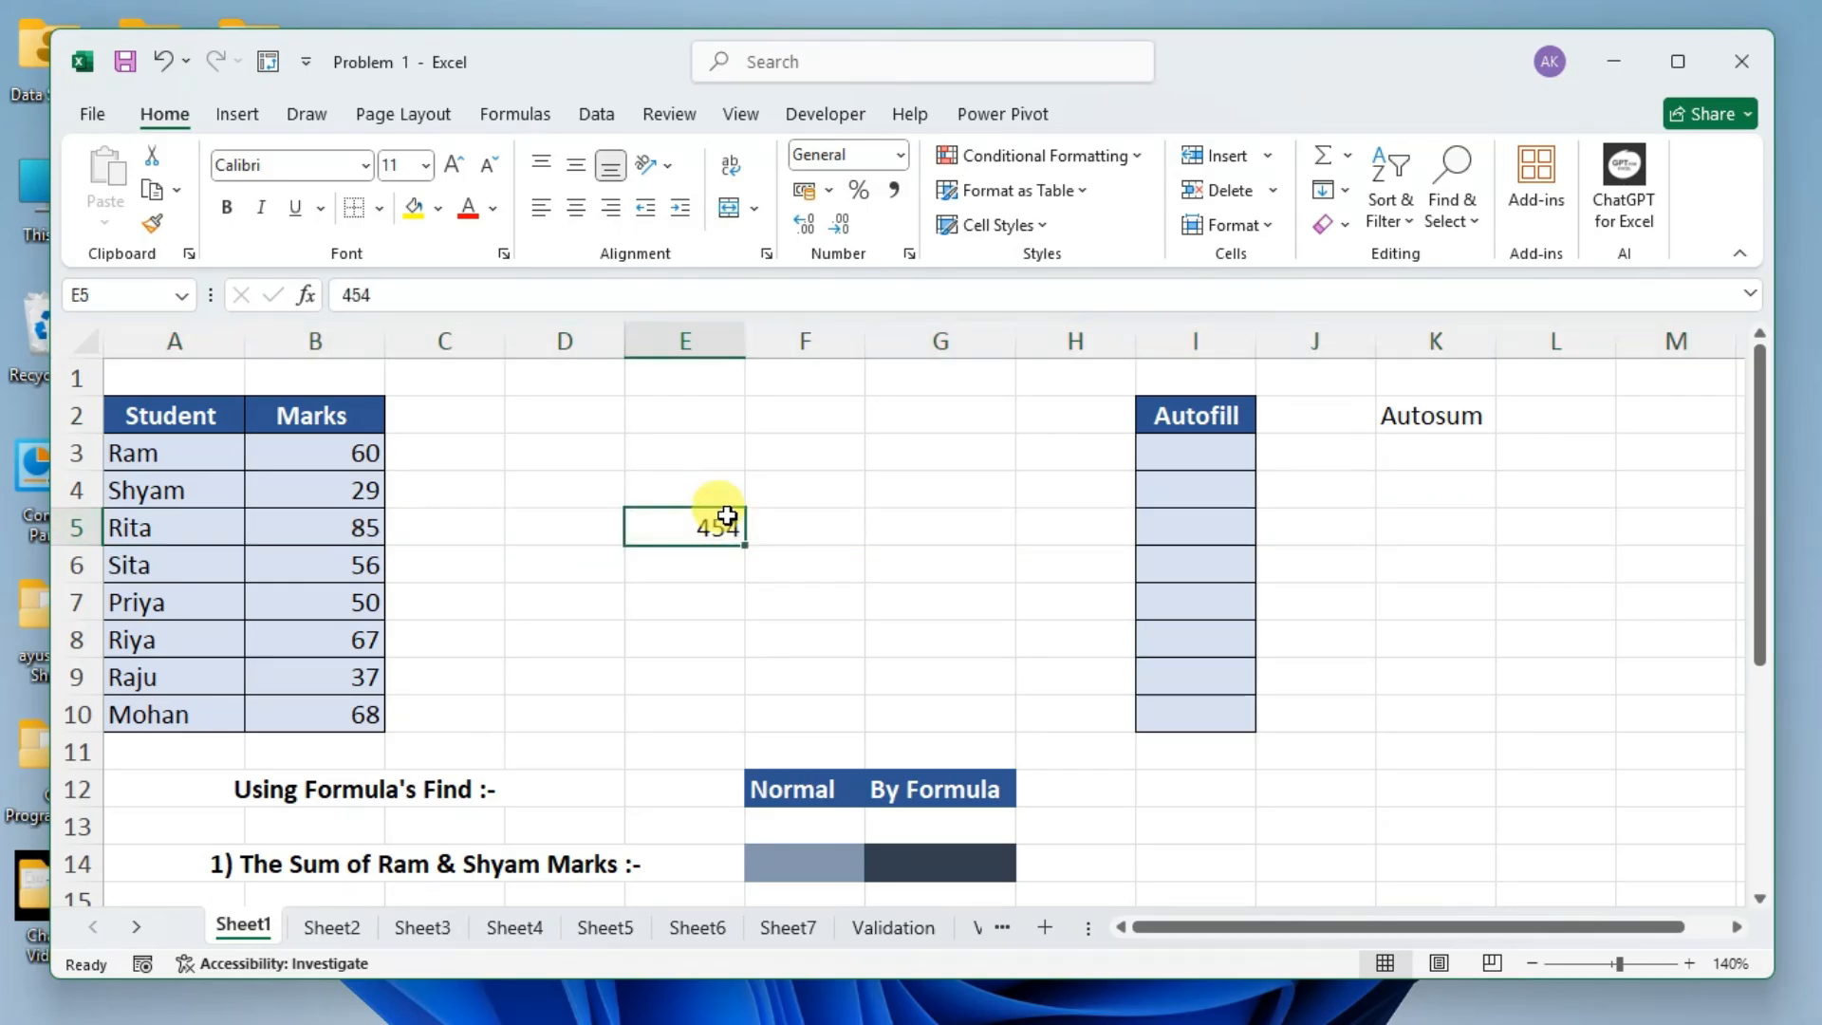
Select the empty cells G4, E2, D2 and D7 one after another.
click(956, 487)
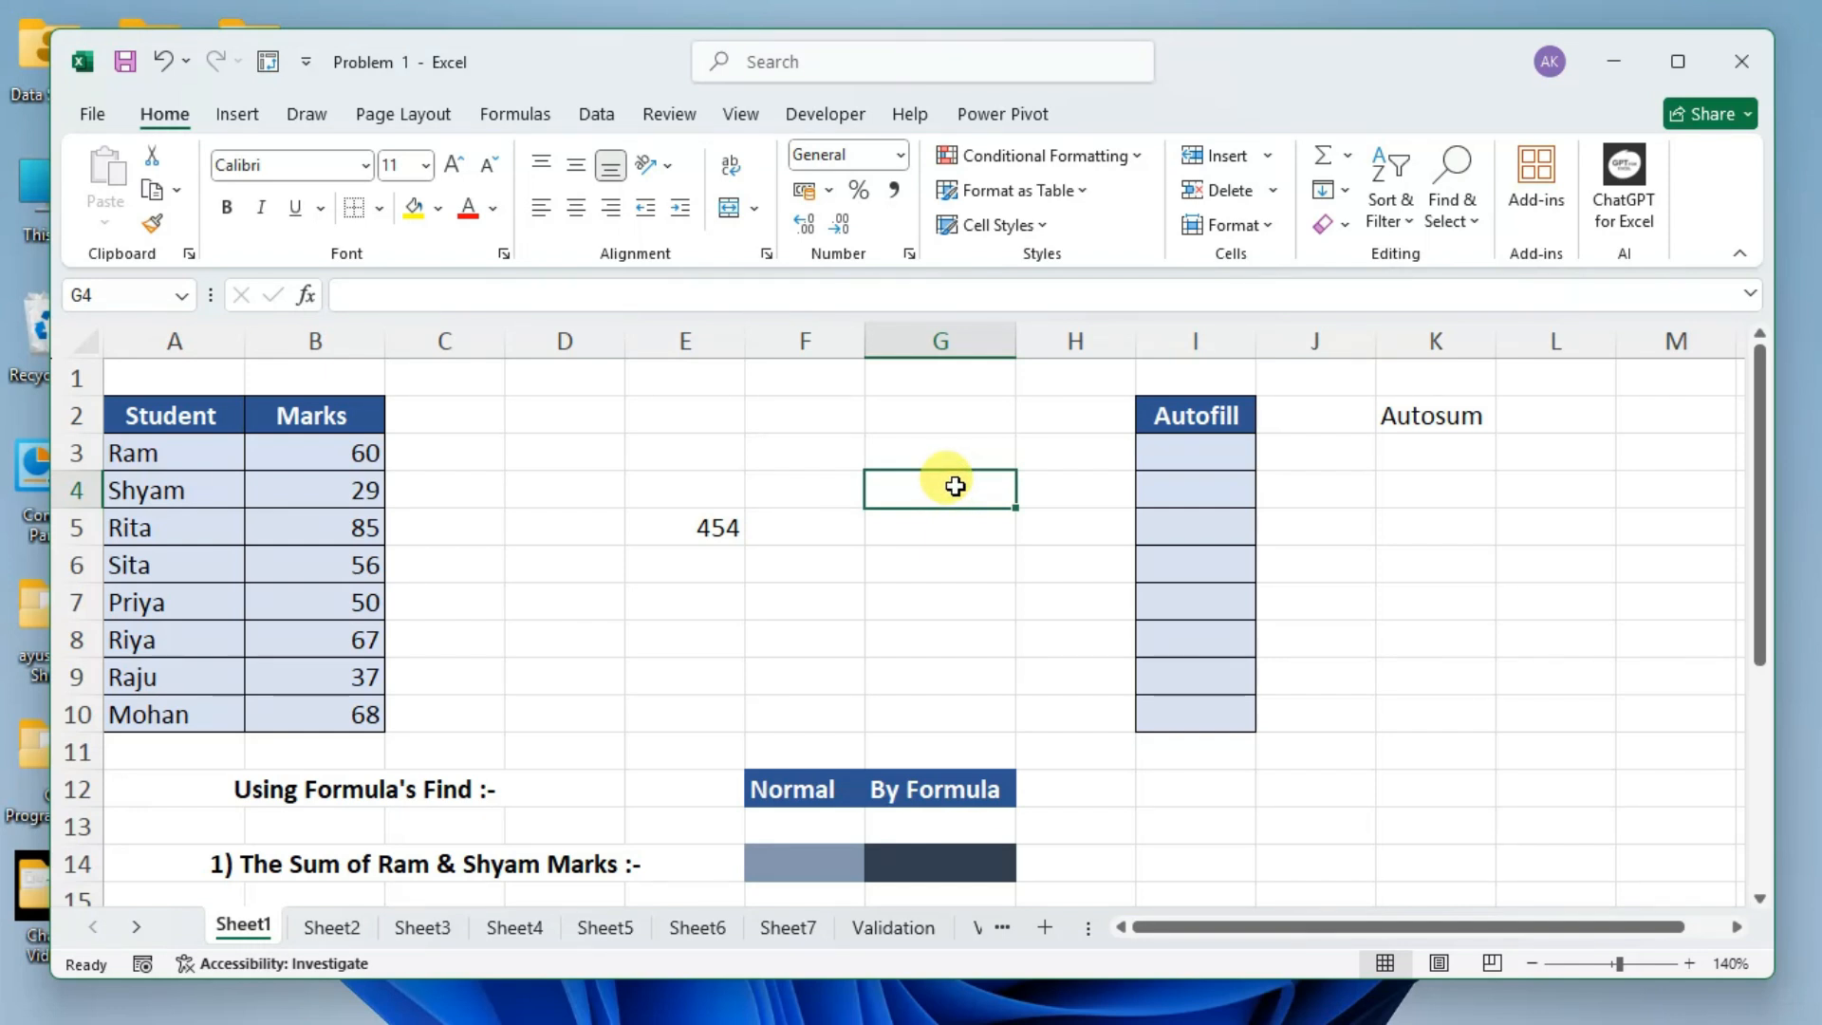
click(671, 403)
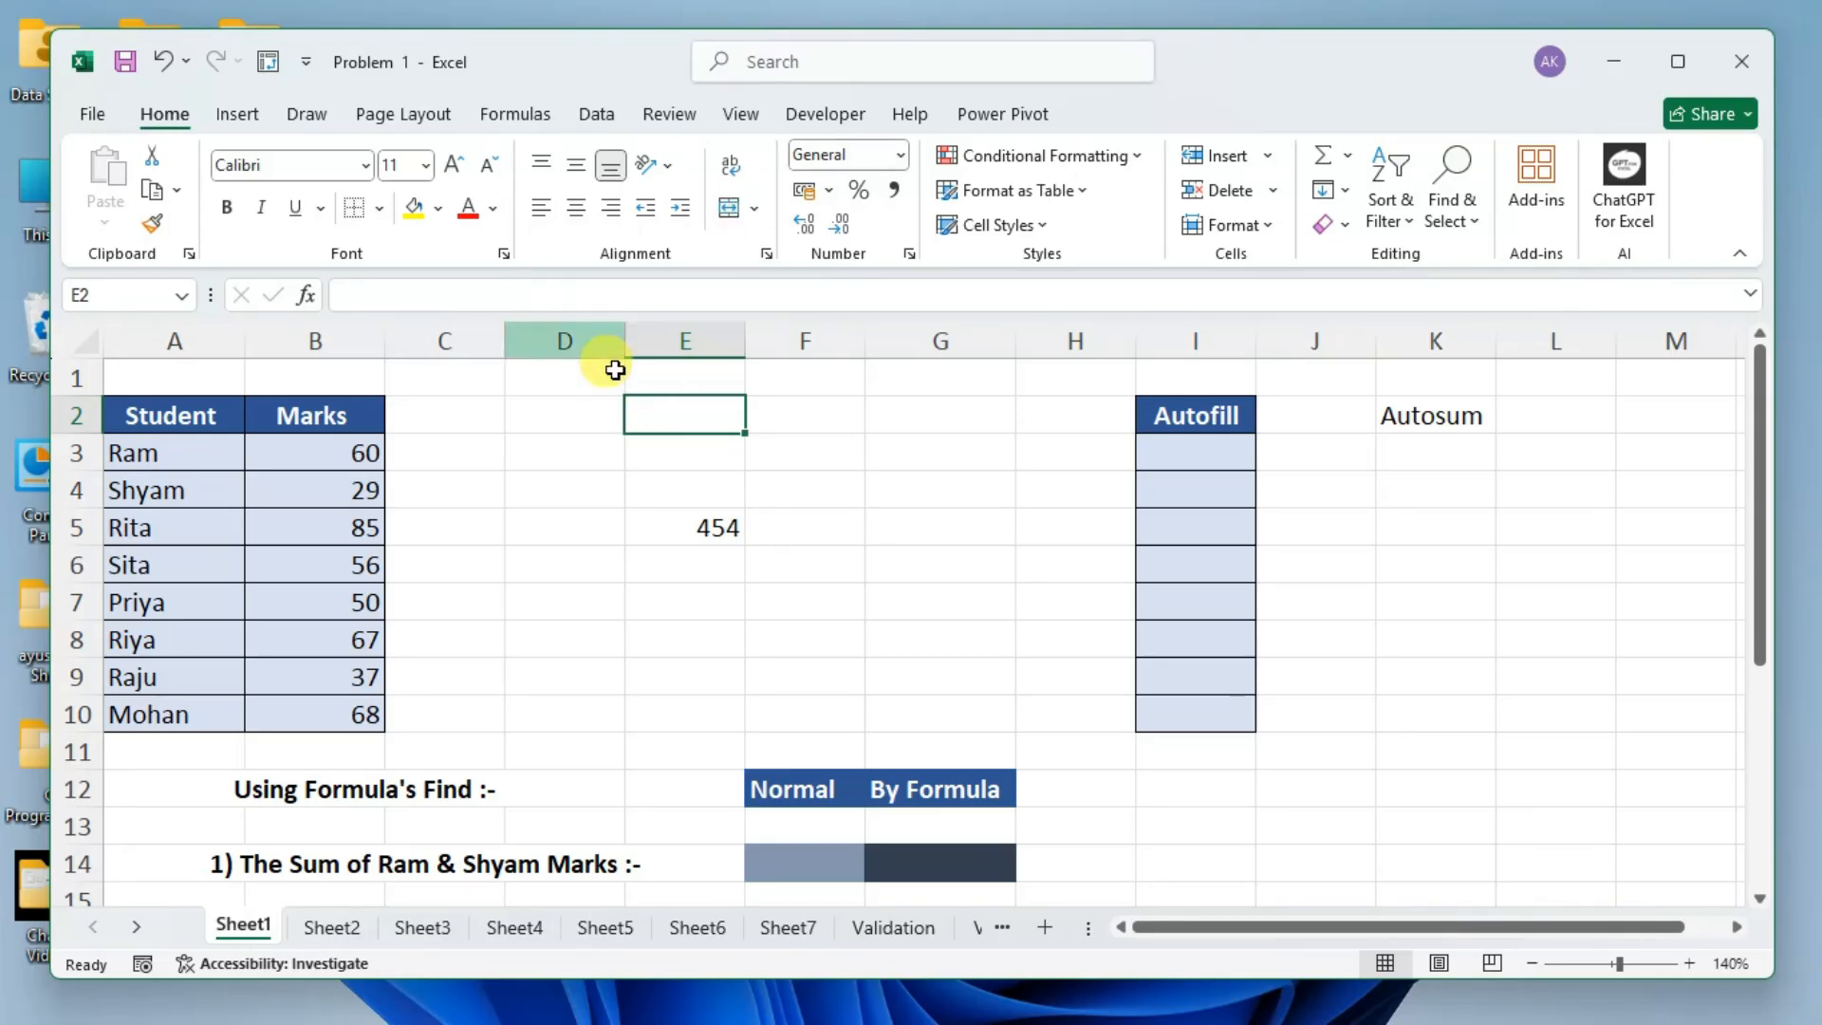
click(557, 408)
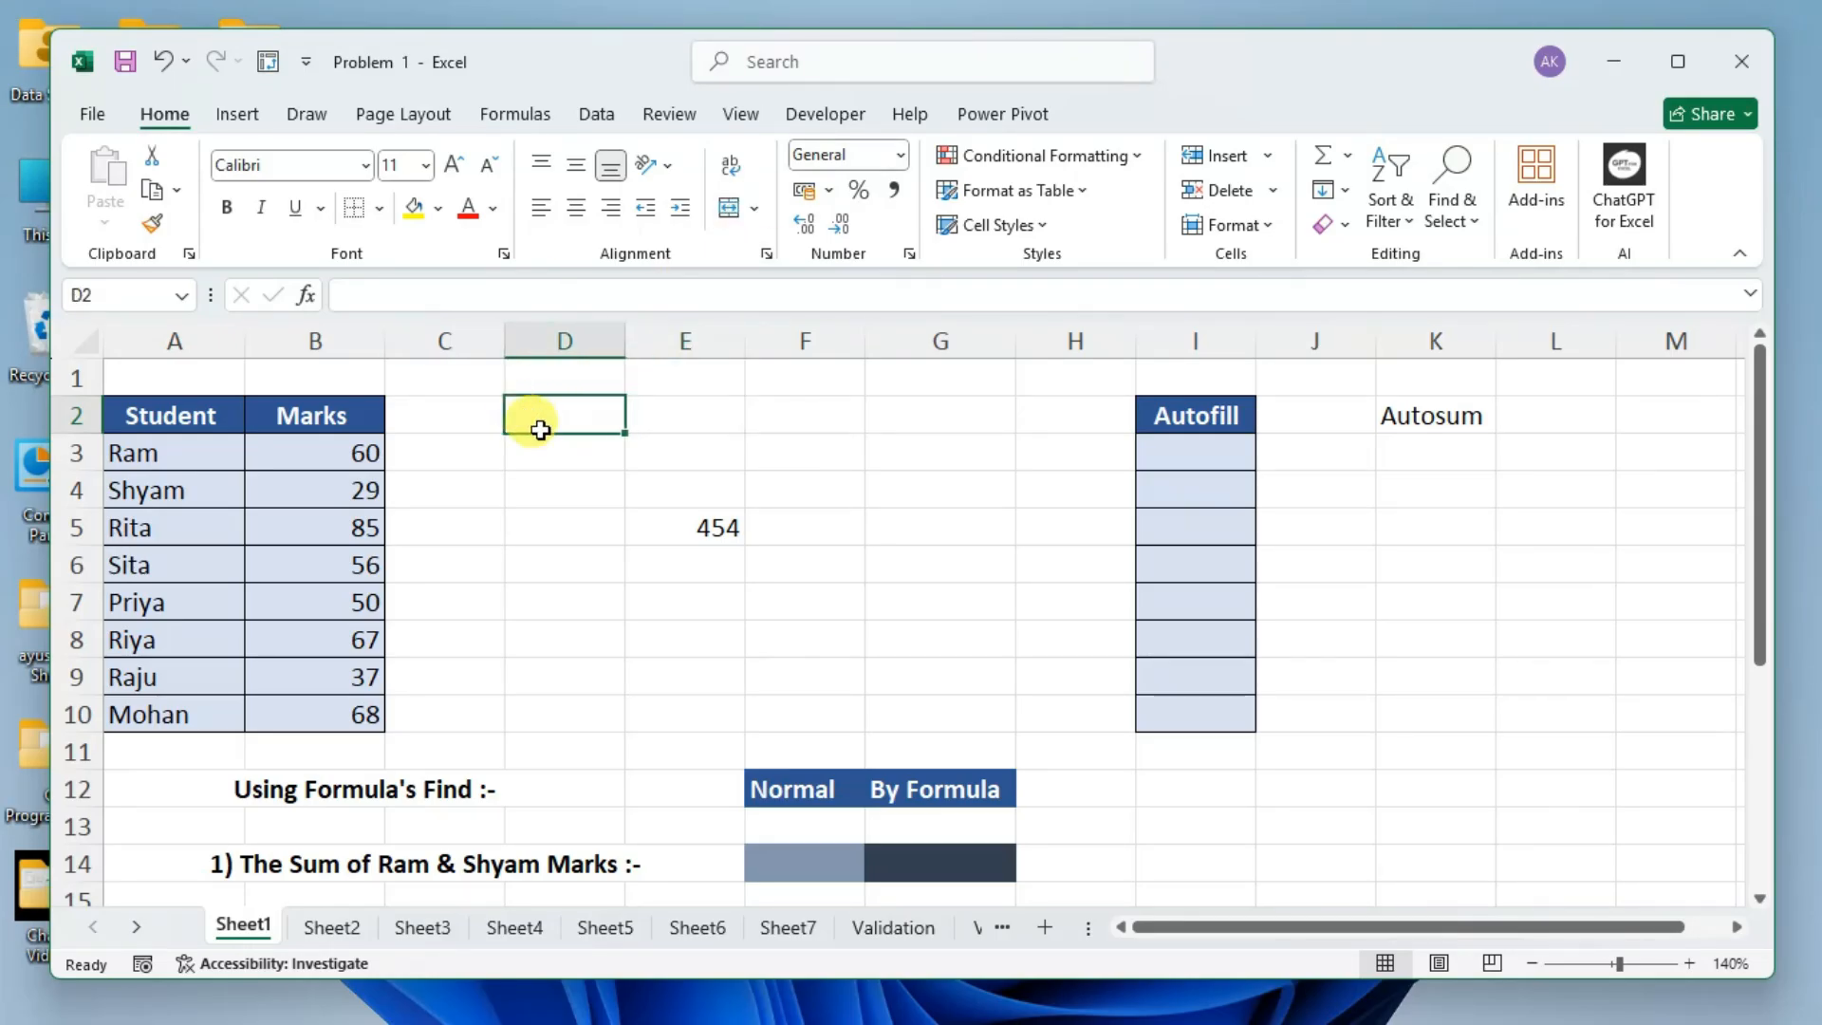
click(543, 591)
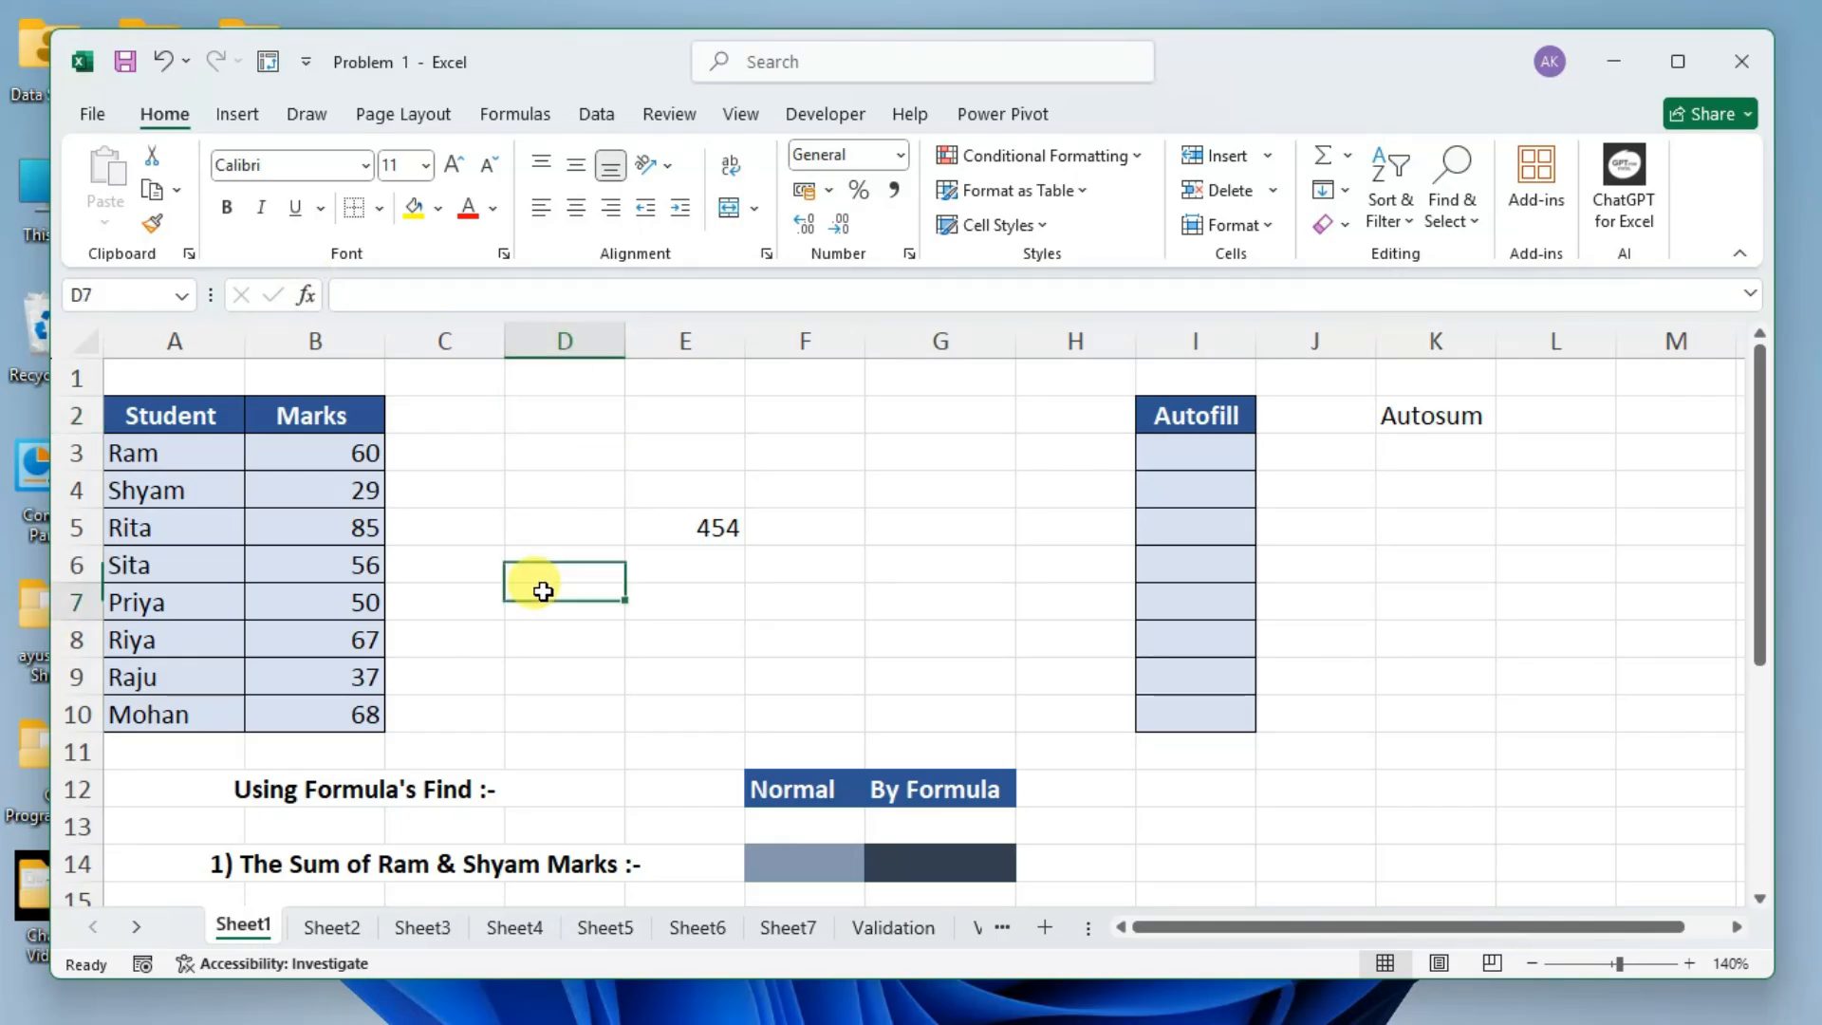
Select the entire sheet at once, followed by the single cells D3, K4, K10 and E8 in turn.
click(93, 353)
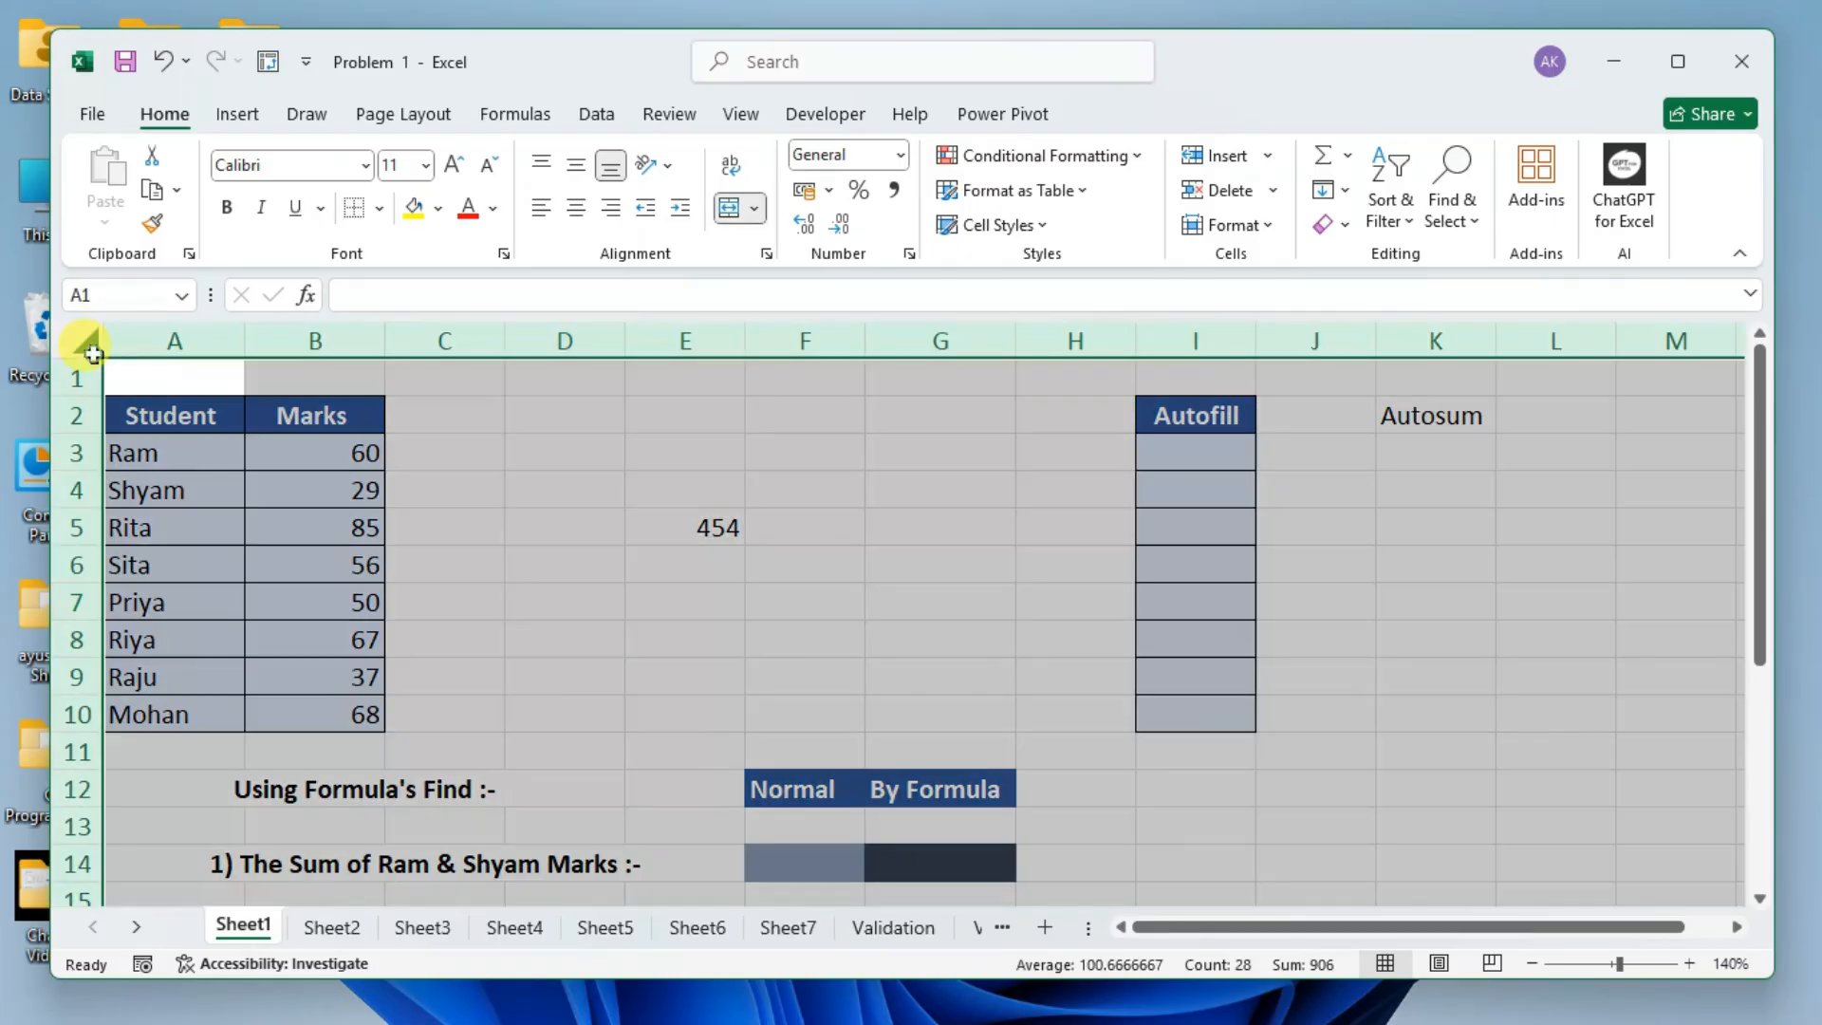
click(569, 440)
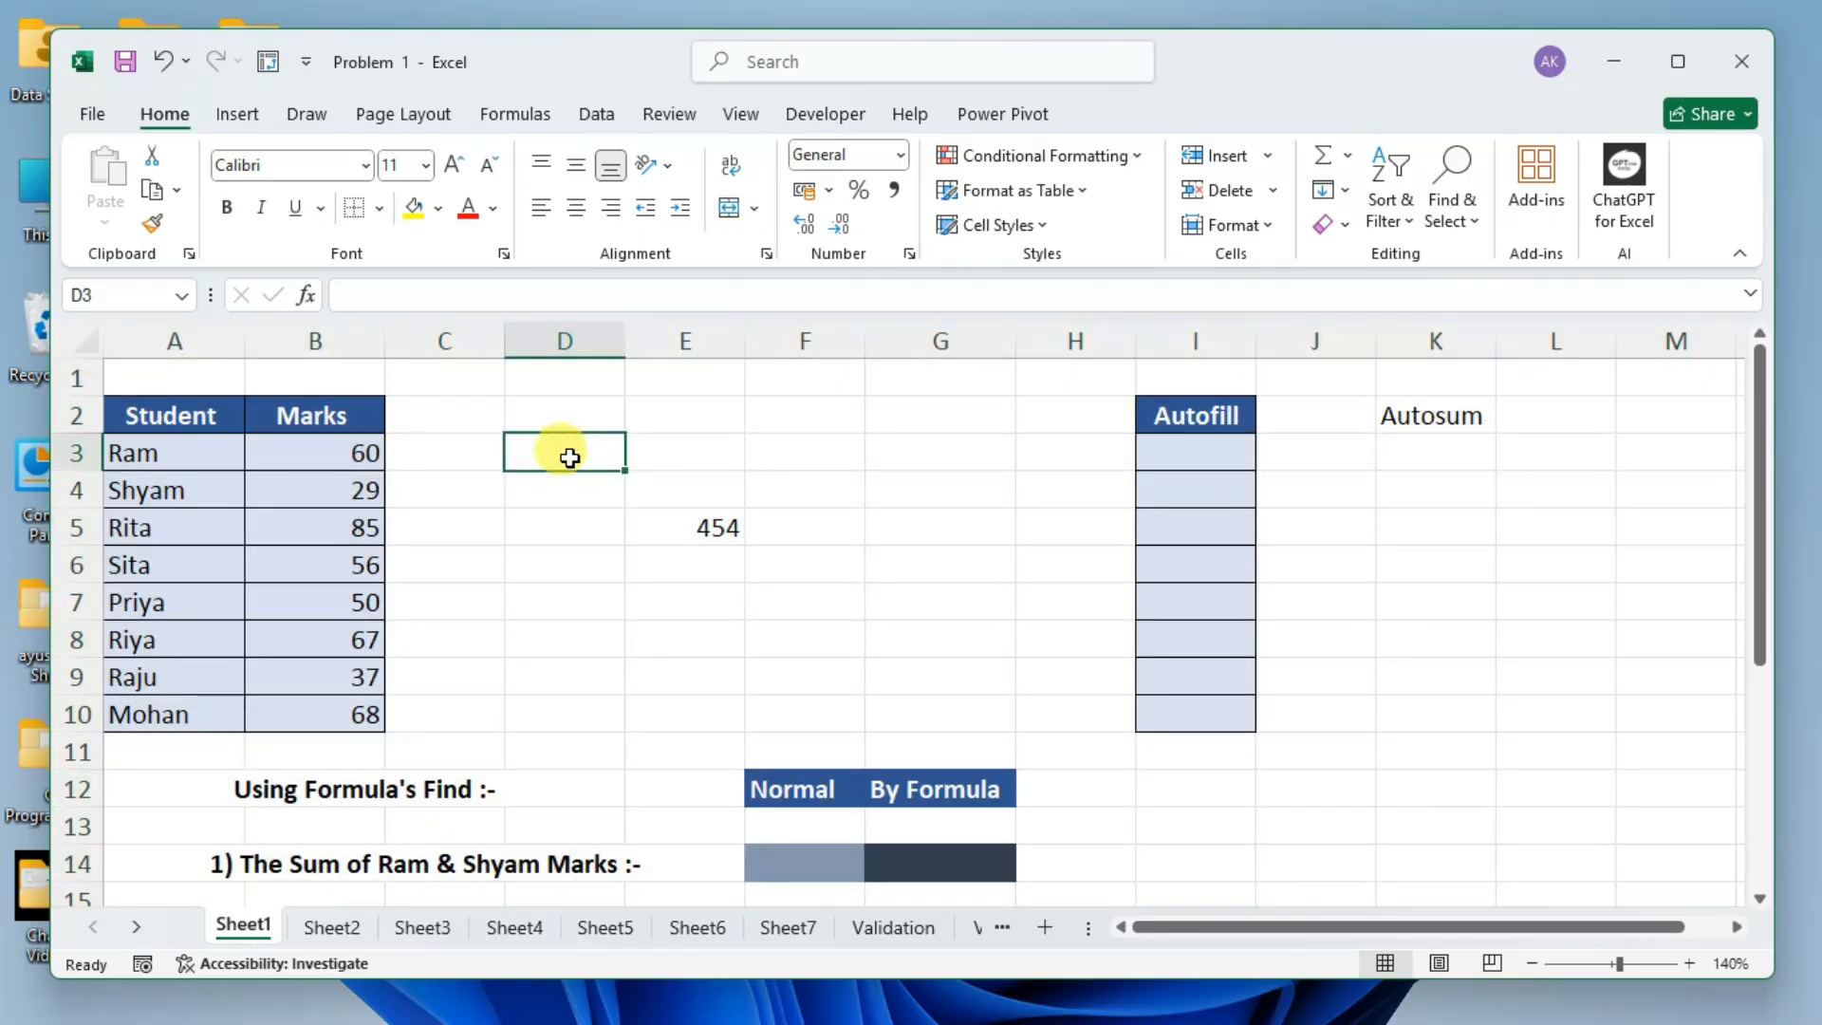
click(1443, 486)
click(1431, 715)
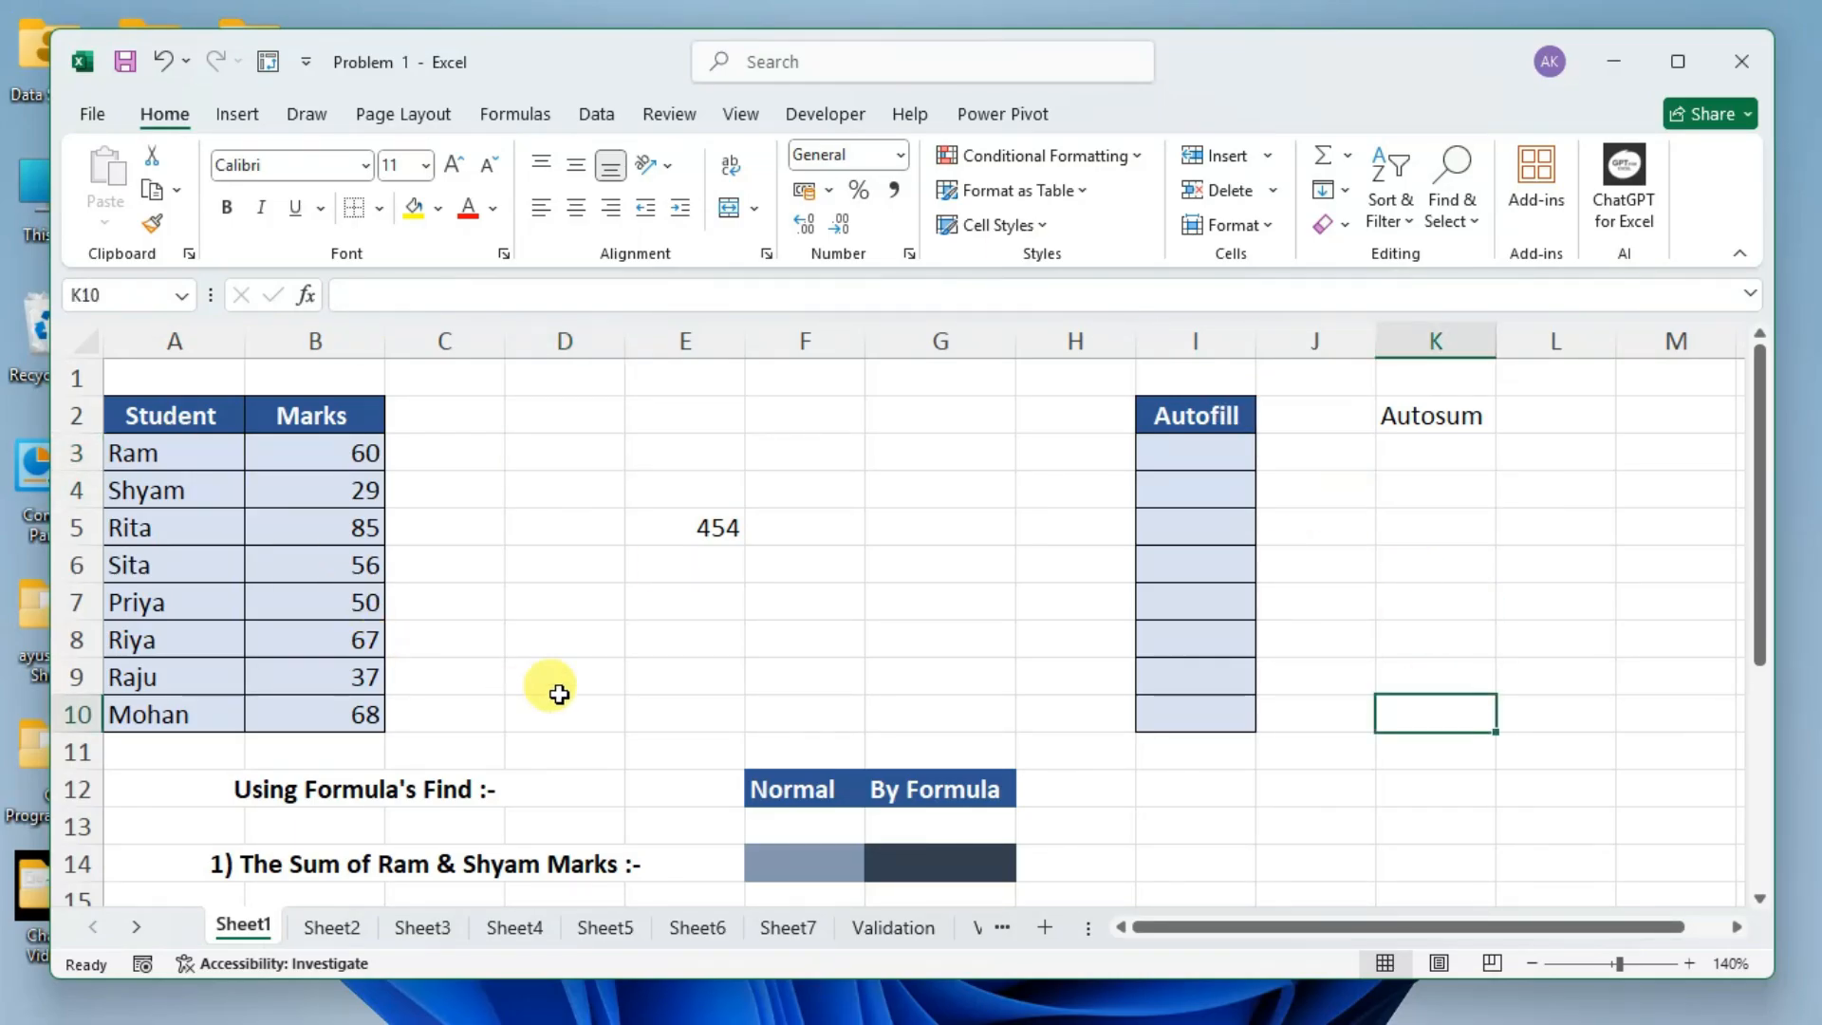
click(630, 638)
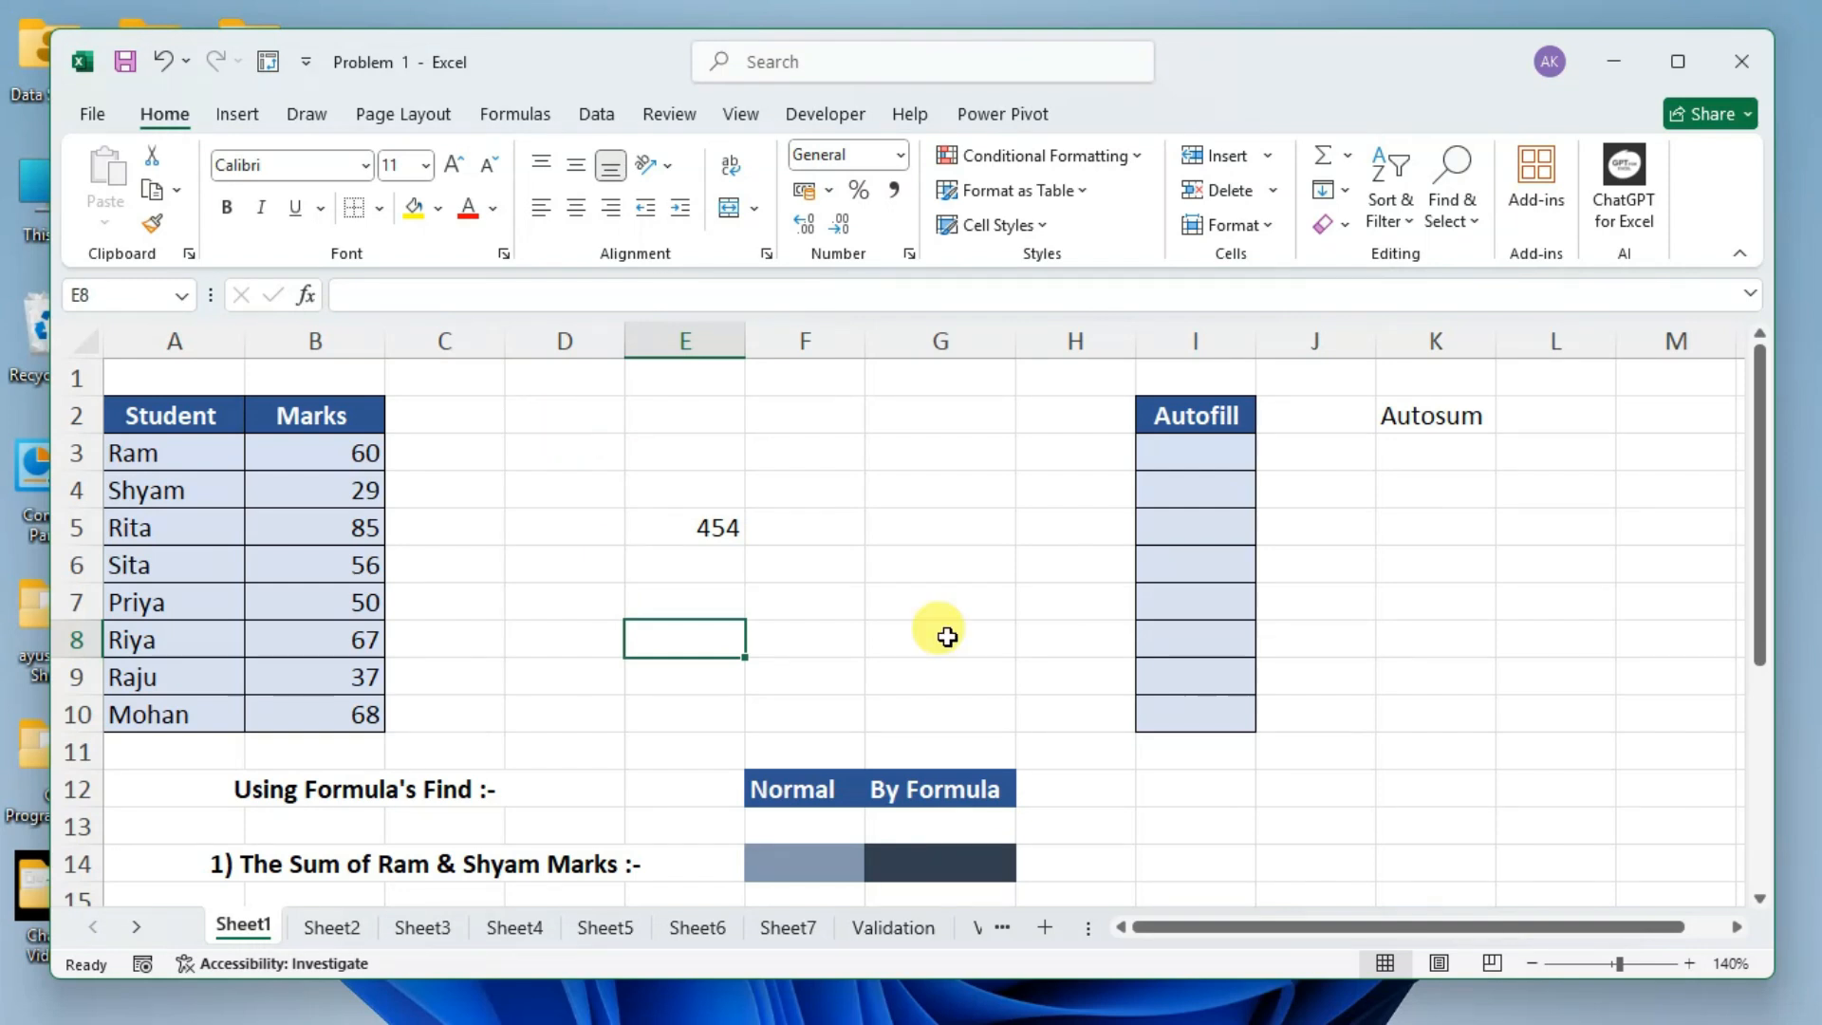
Clear the contents of cell E5.
click(711, 529)
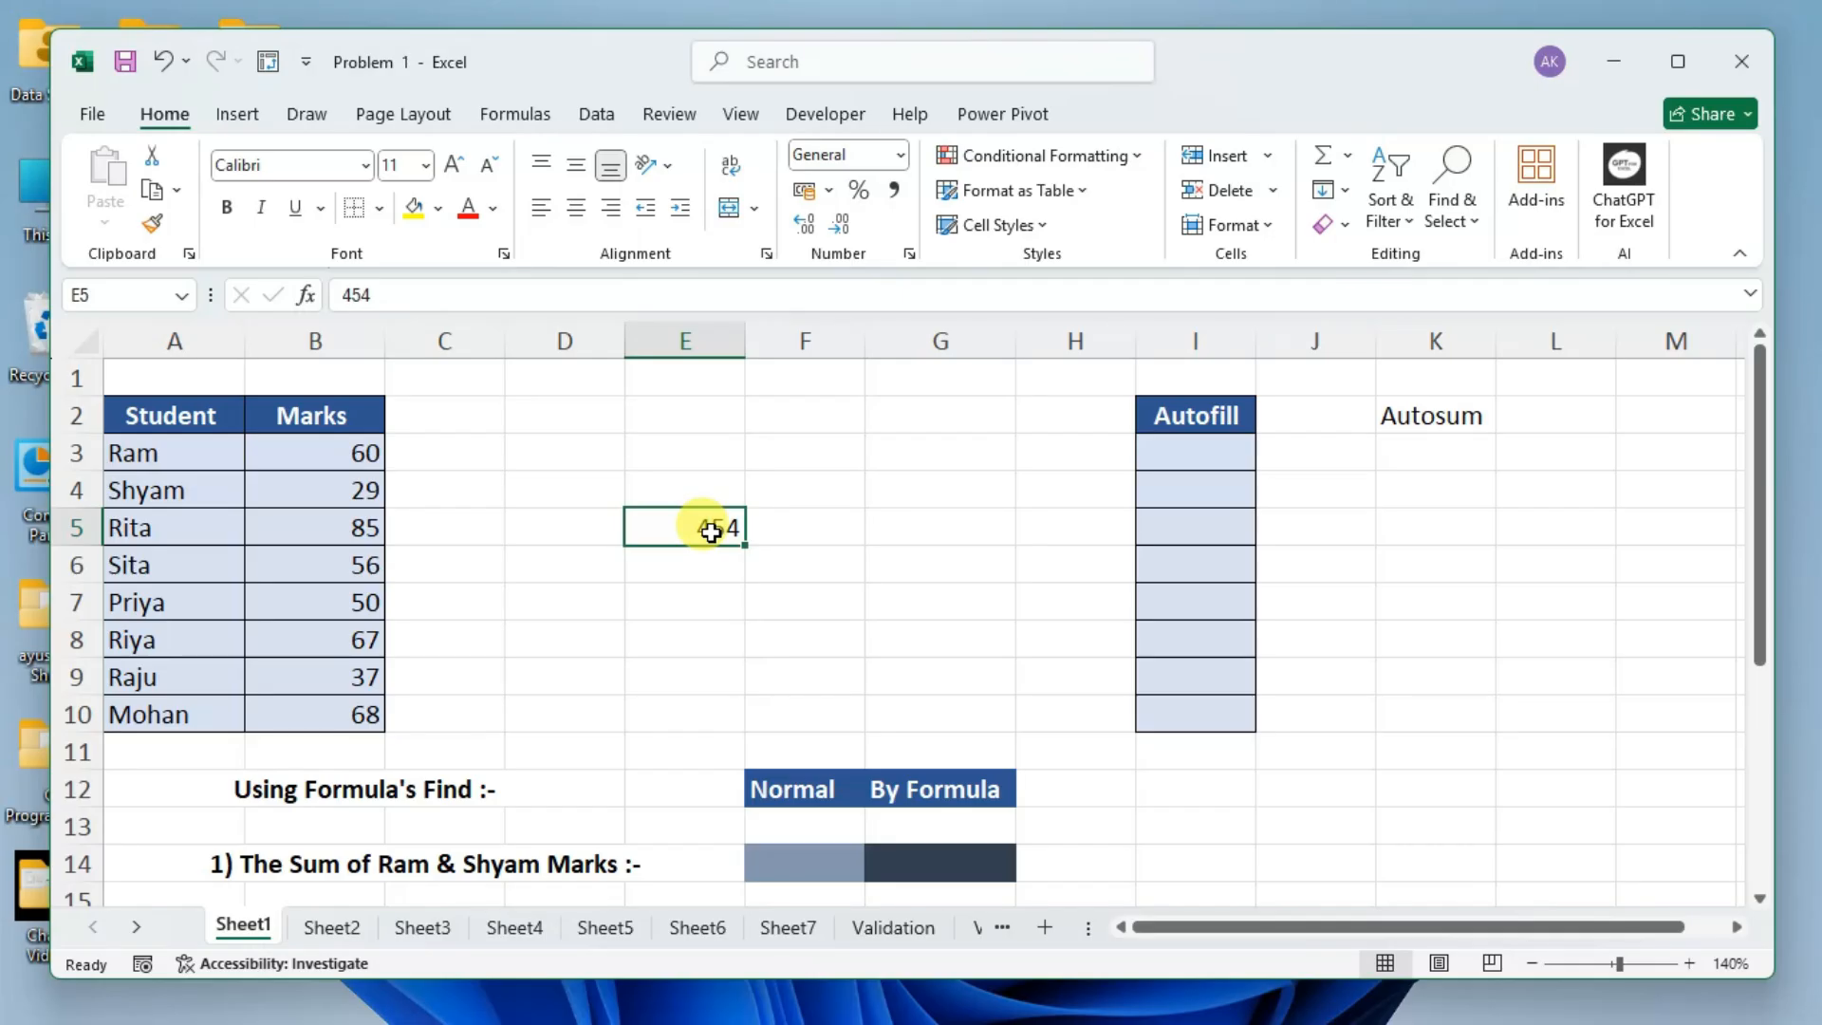
key(Delete)
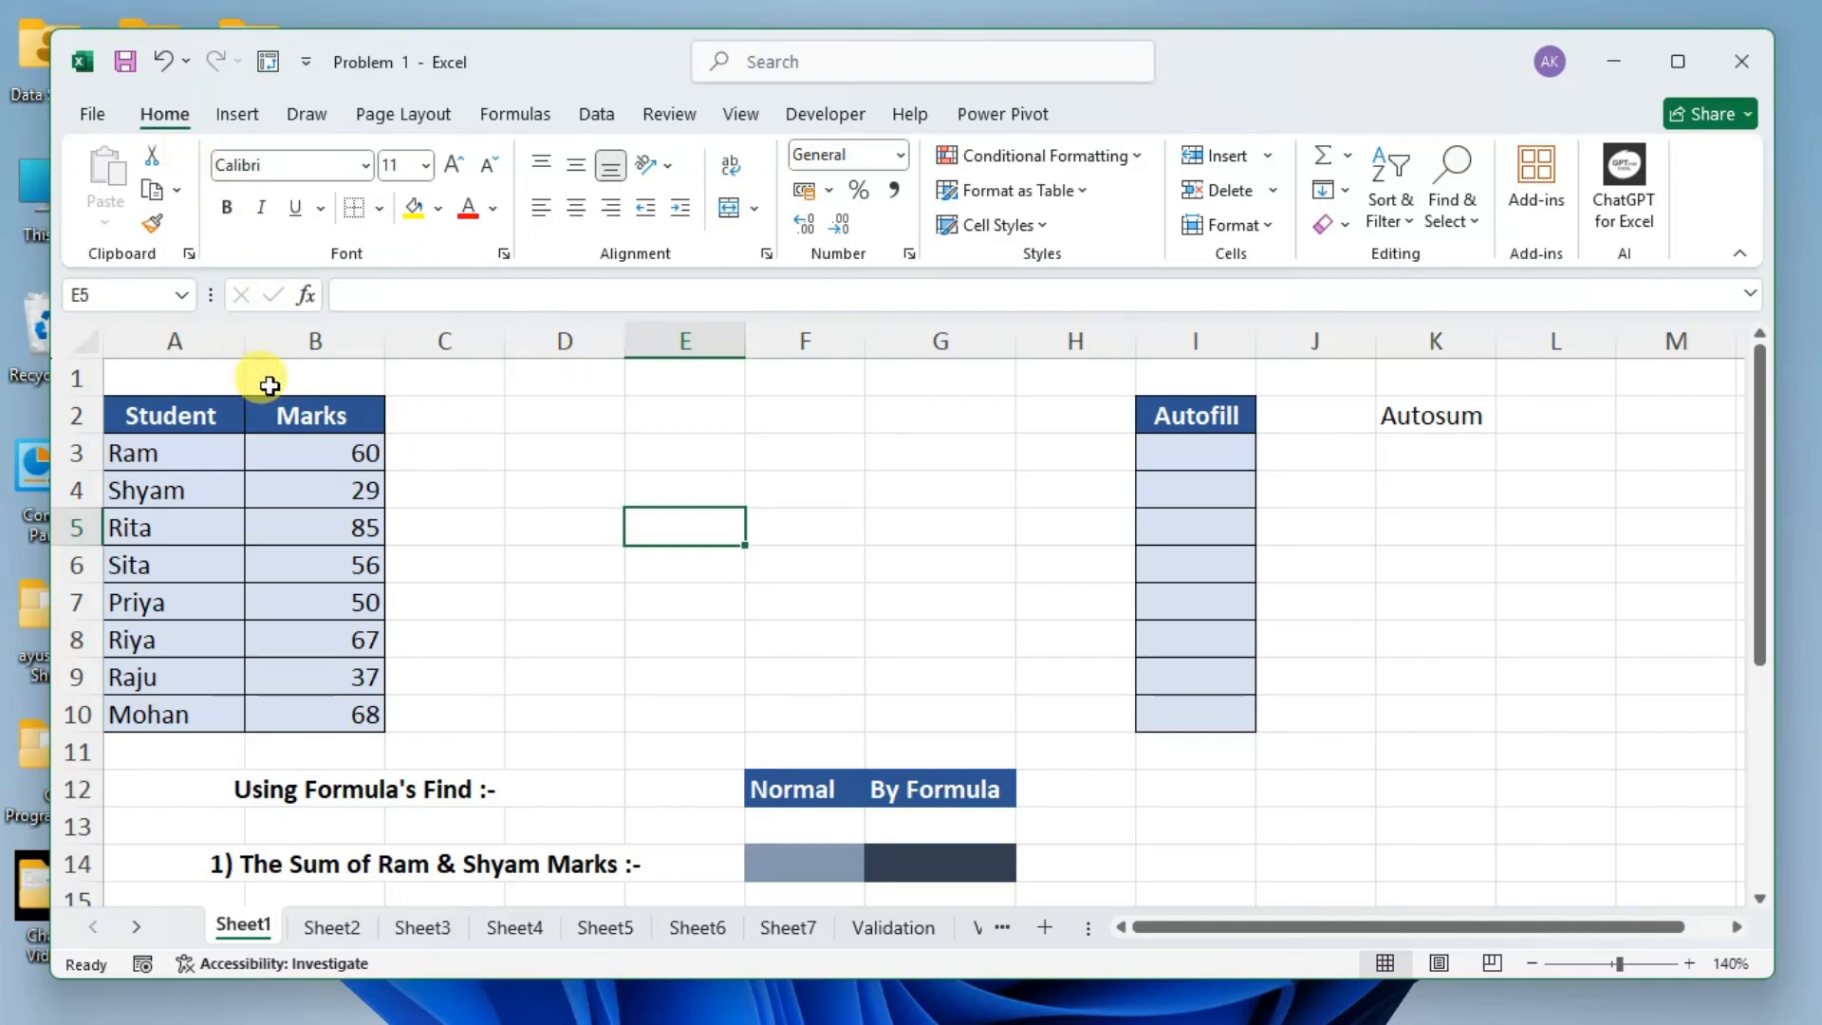
Select the marks table A2:B10 as a reference and enter the header "Student" in cell D2.
drag(162, 408, 354, 716)
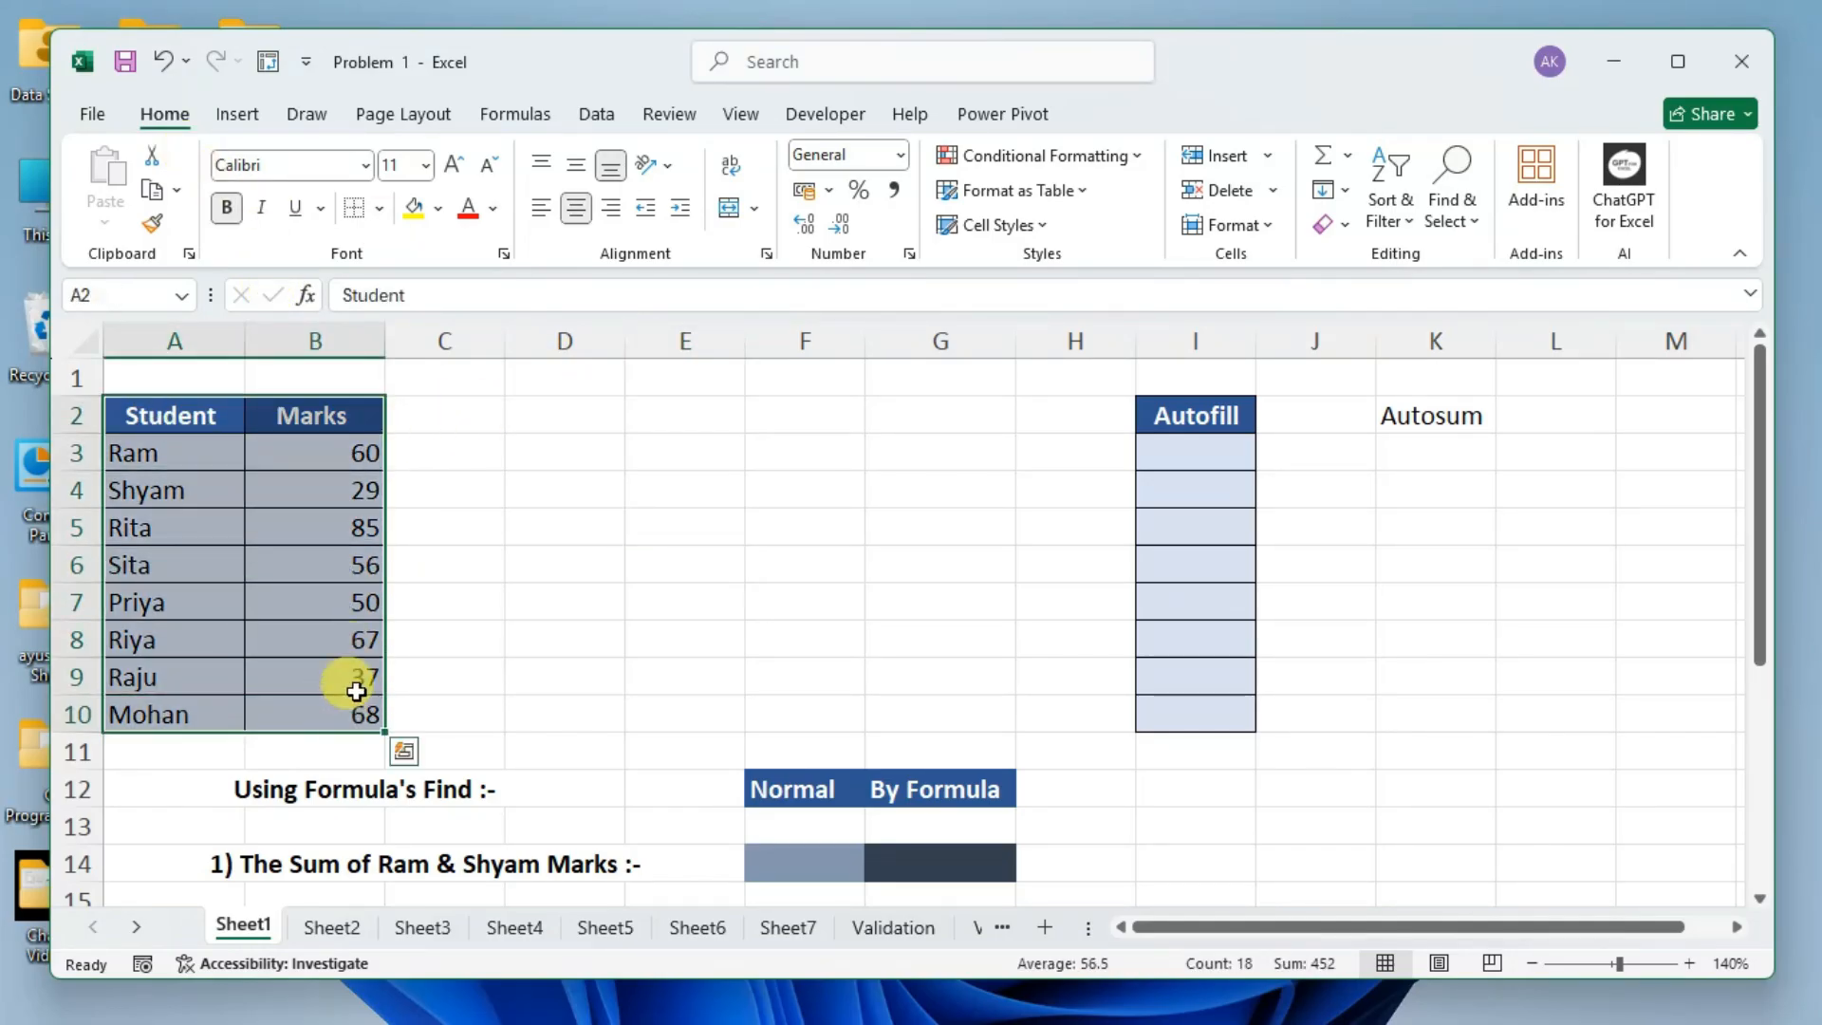
click(519, 416)
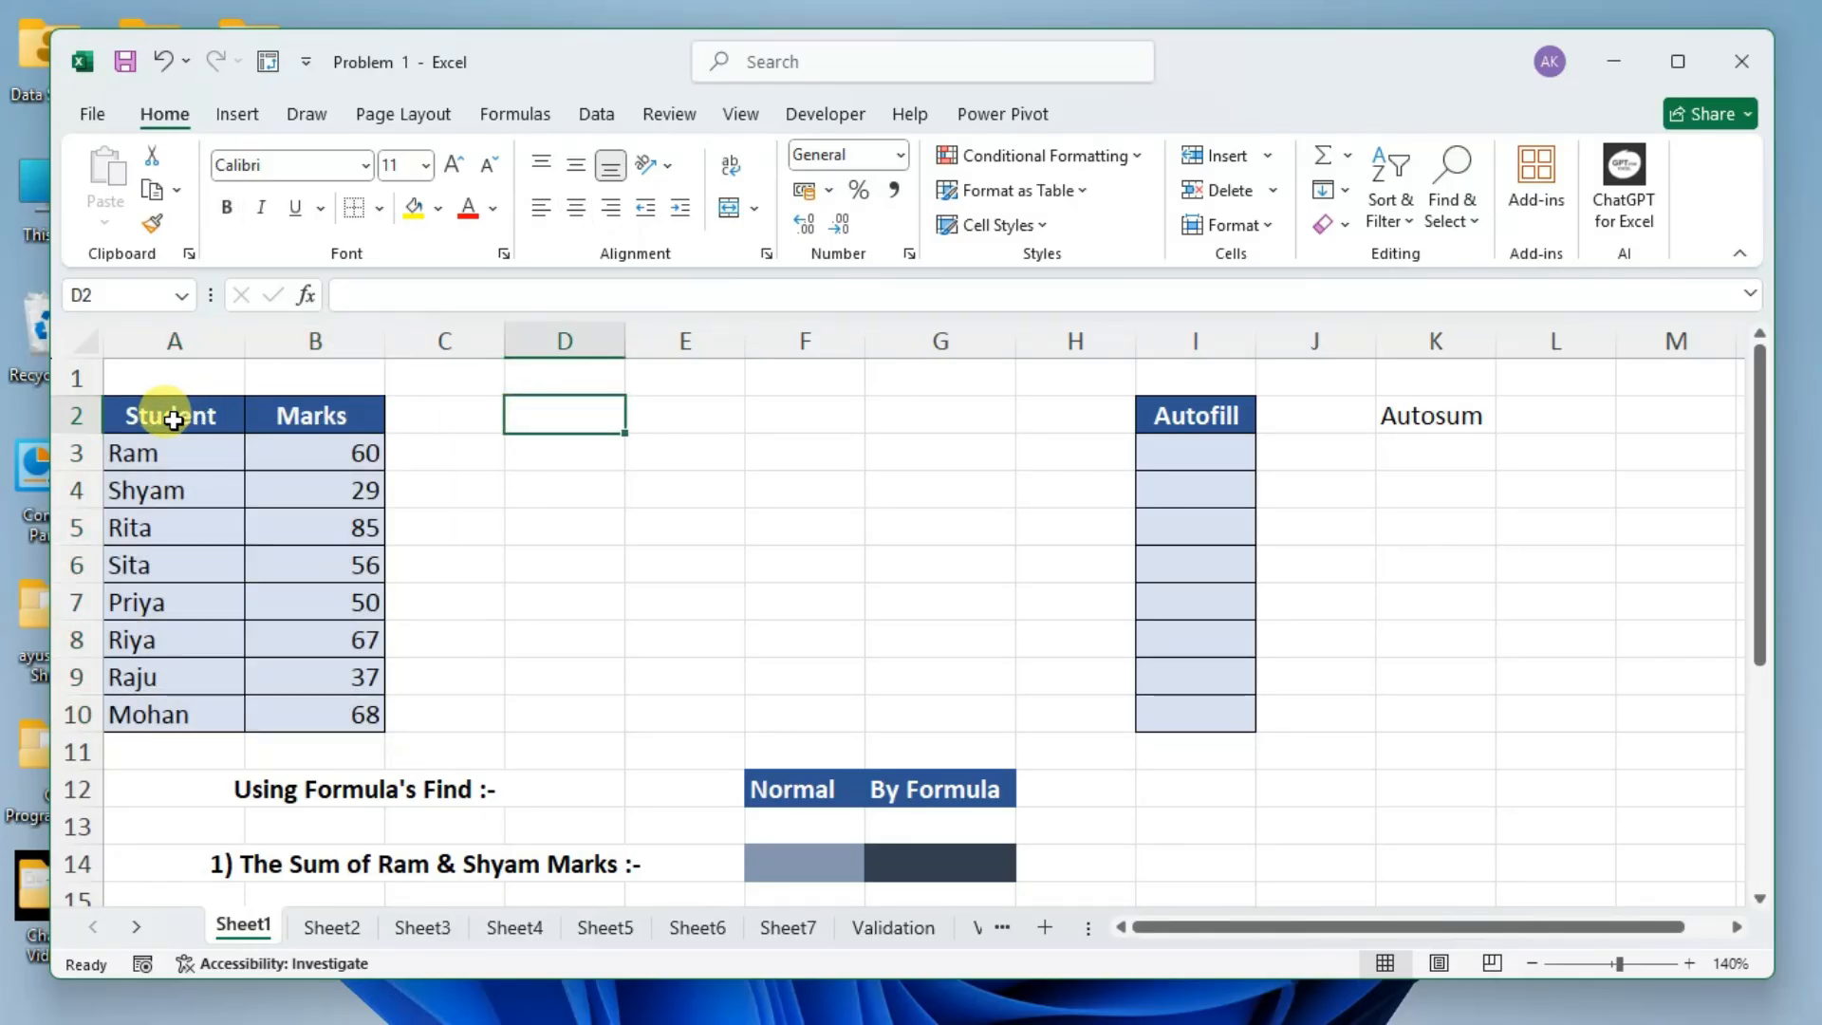
text(S)
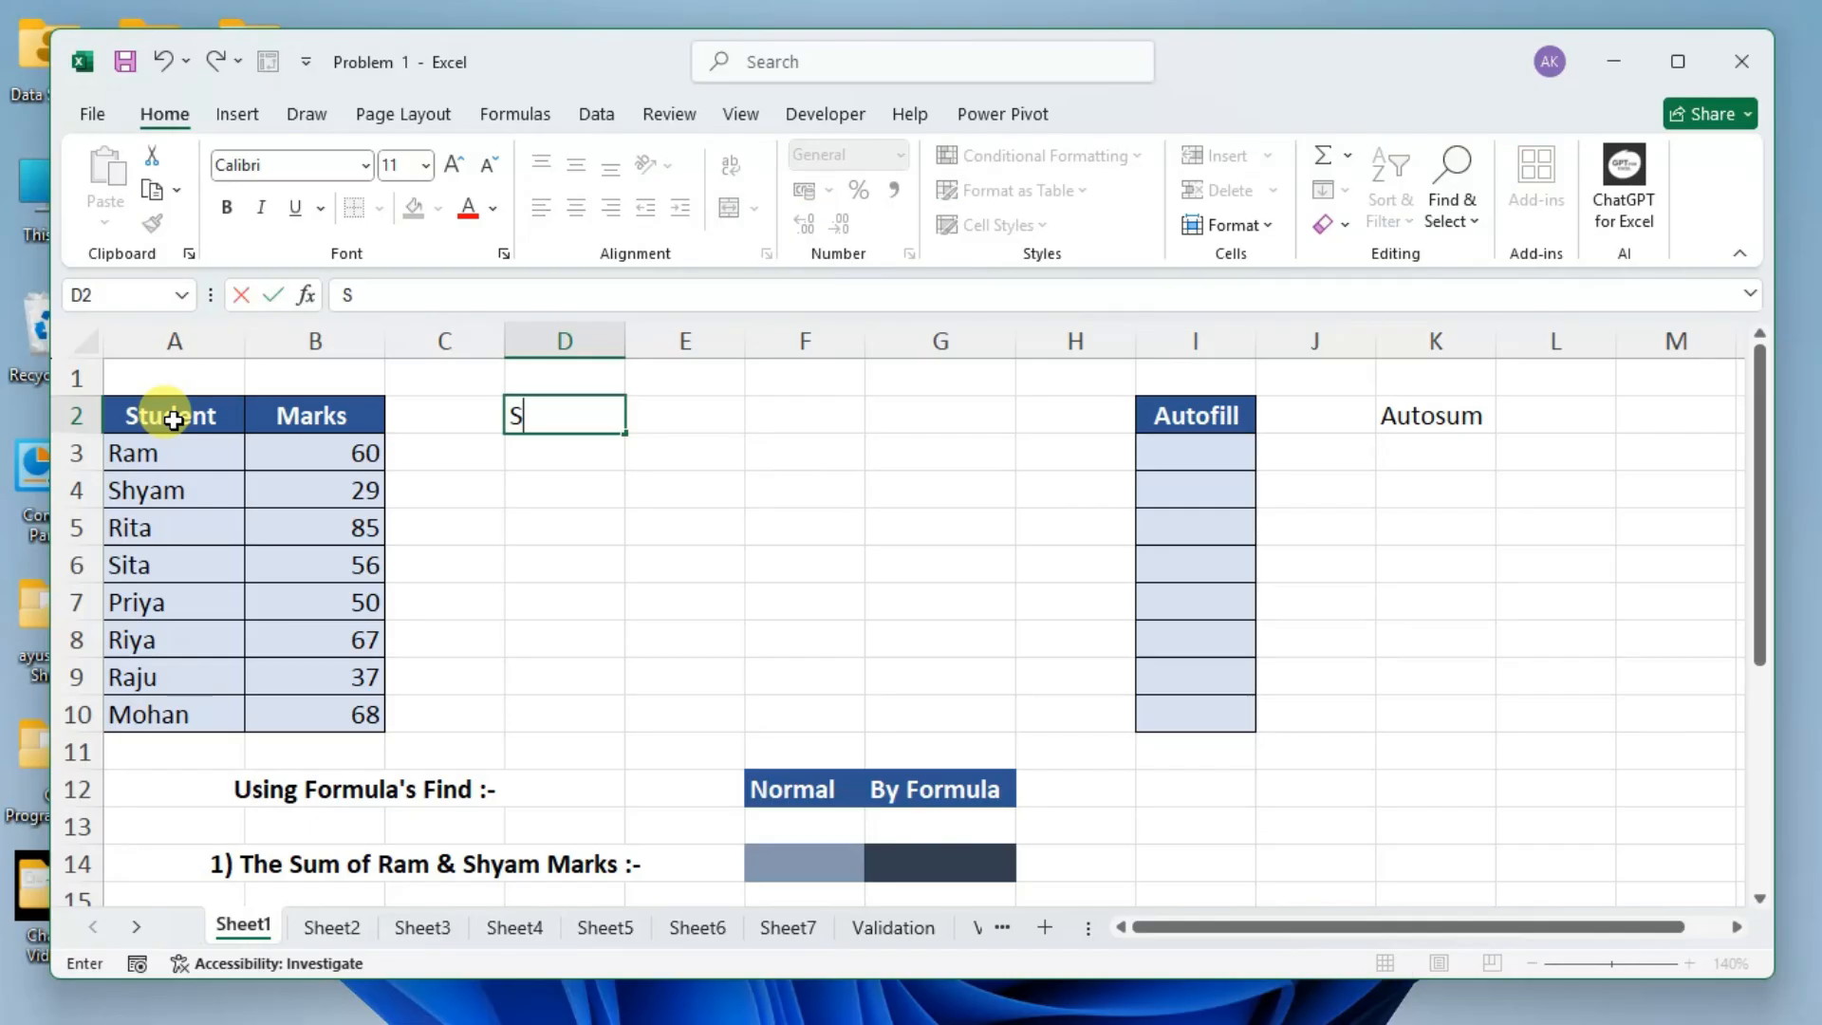
text(tude)
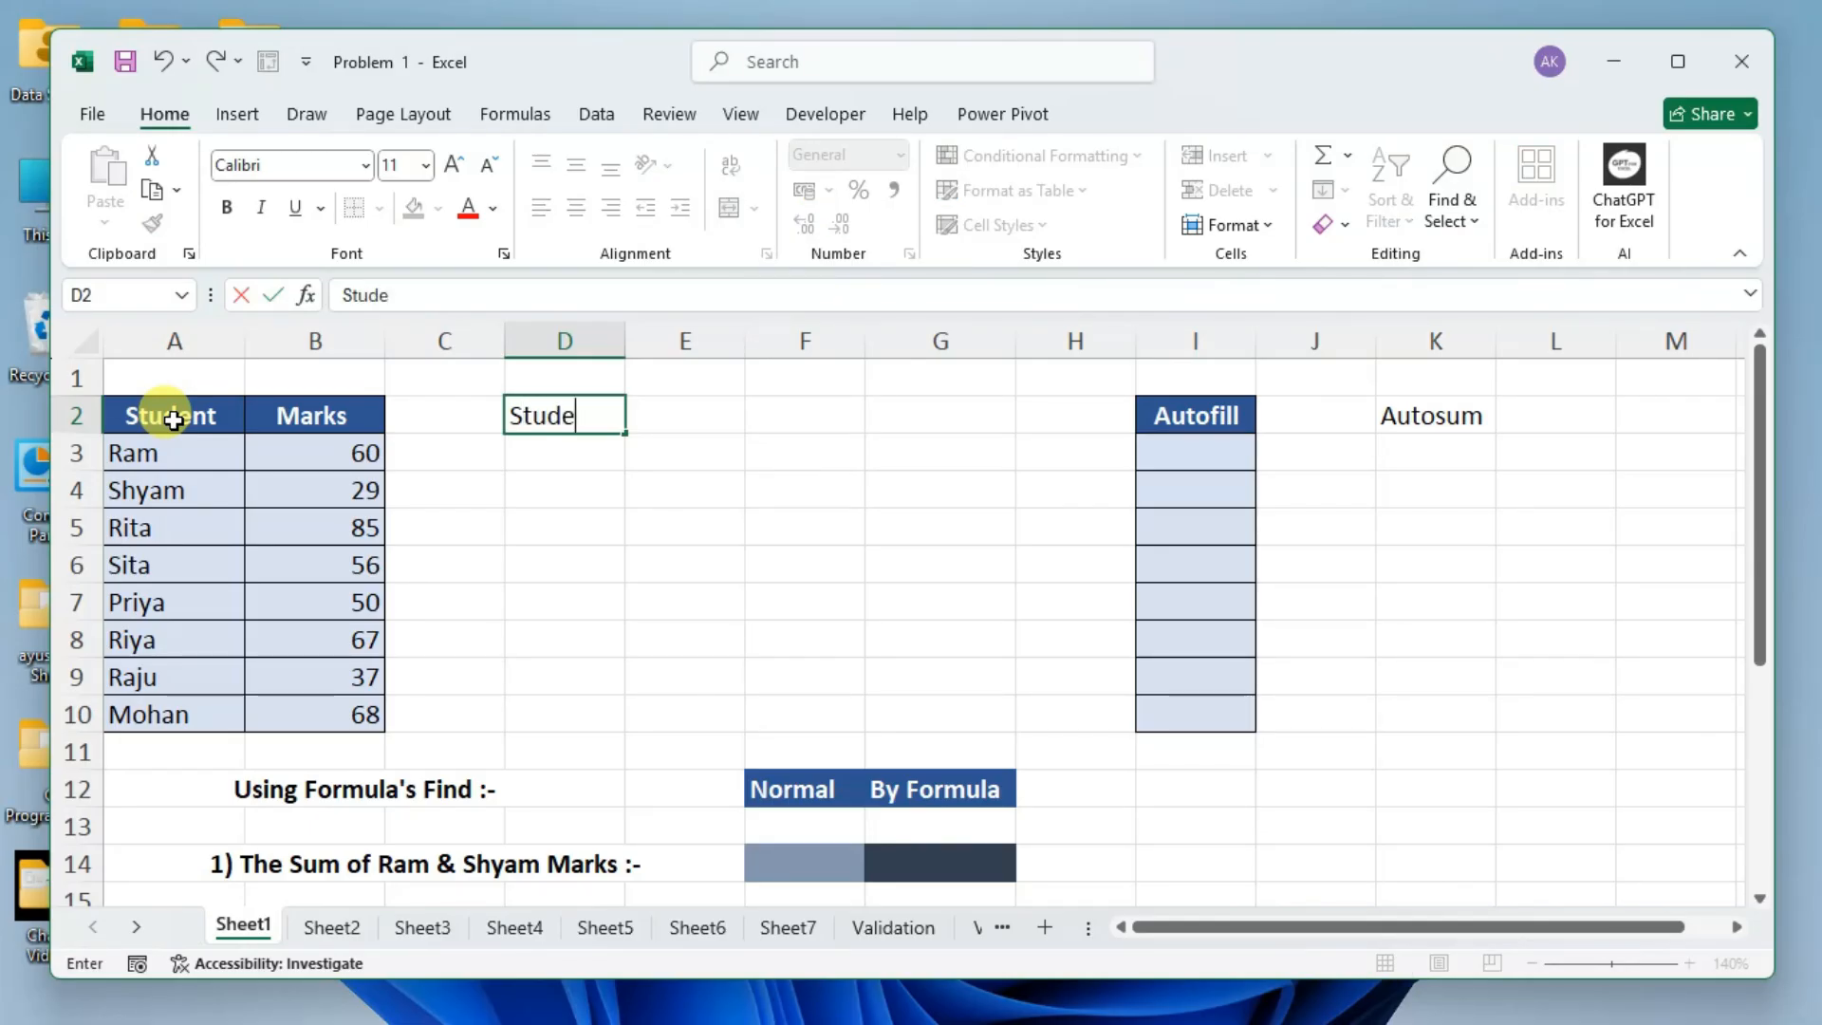
text(nt)
key(Tab)
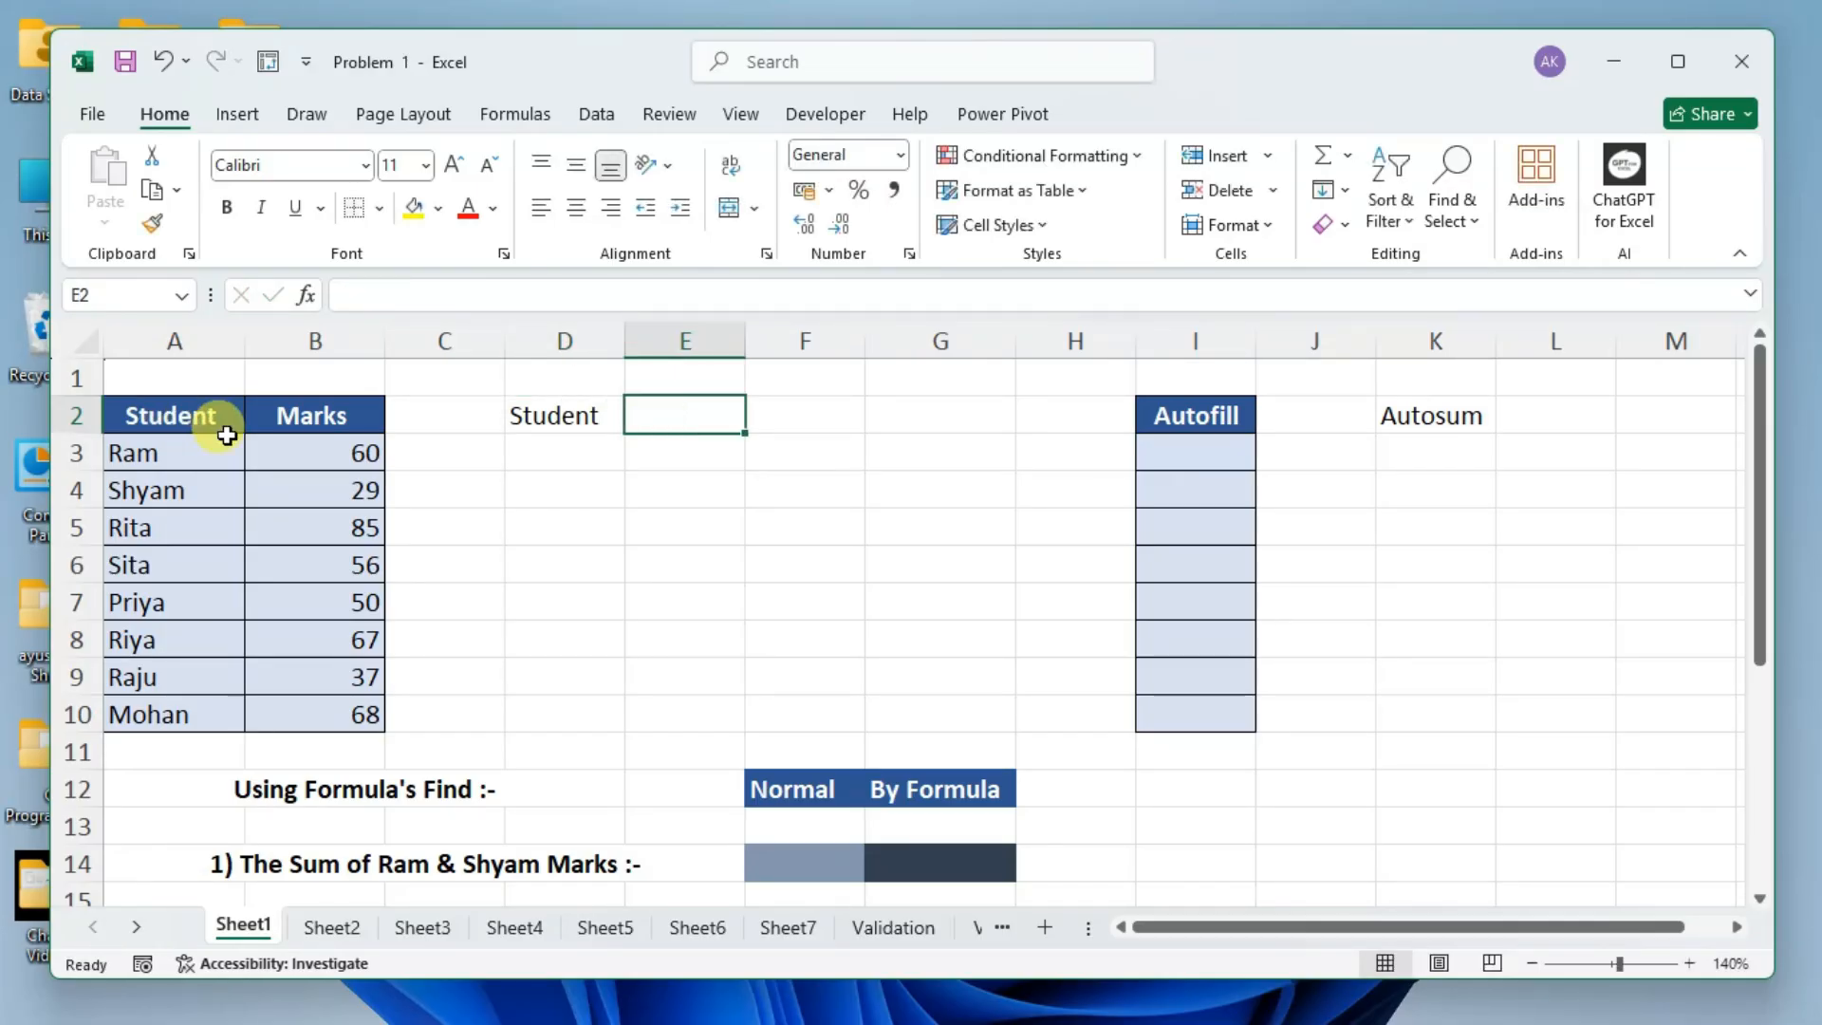
Fill the "Student" header cell D2 with the blue theme colour.
click(591, 414)
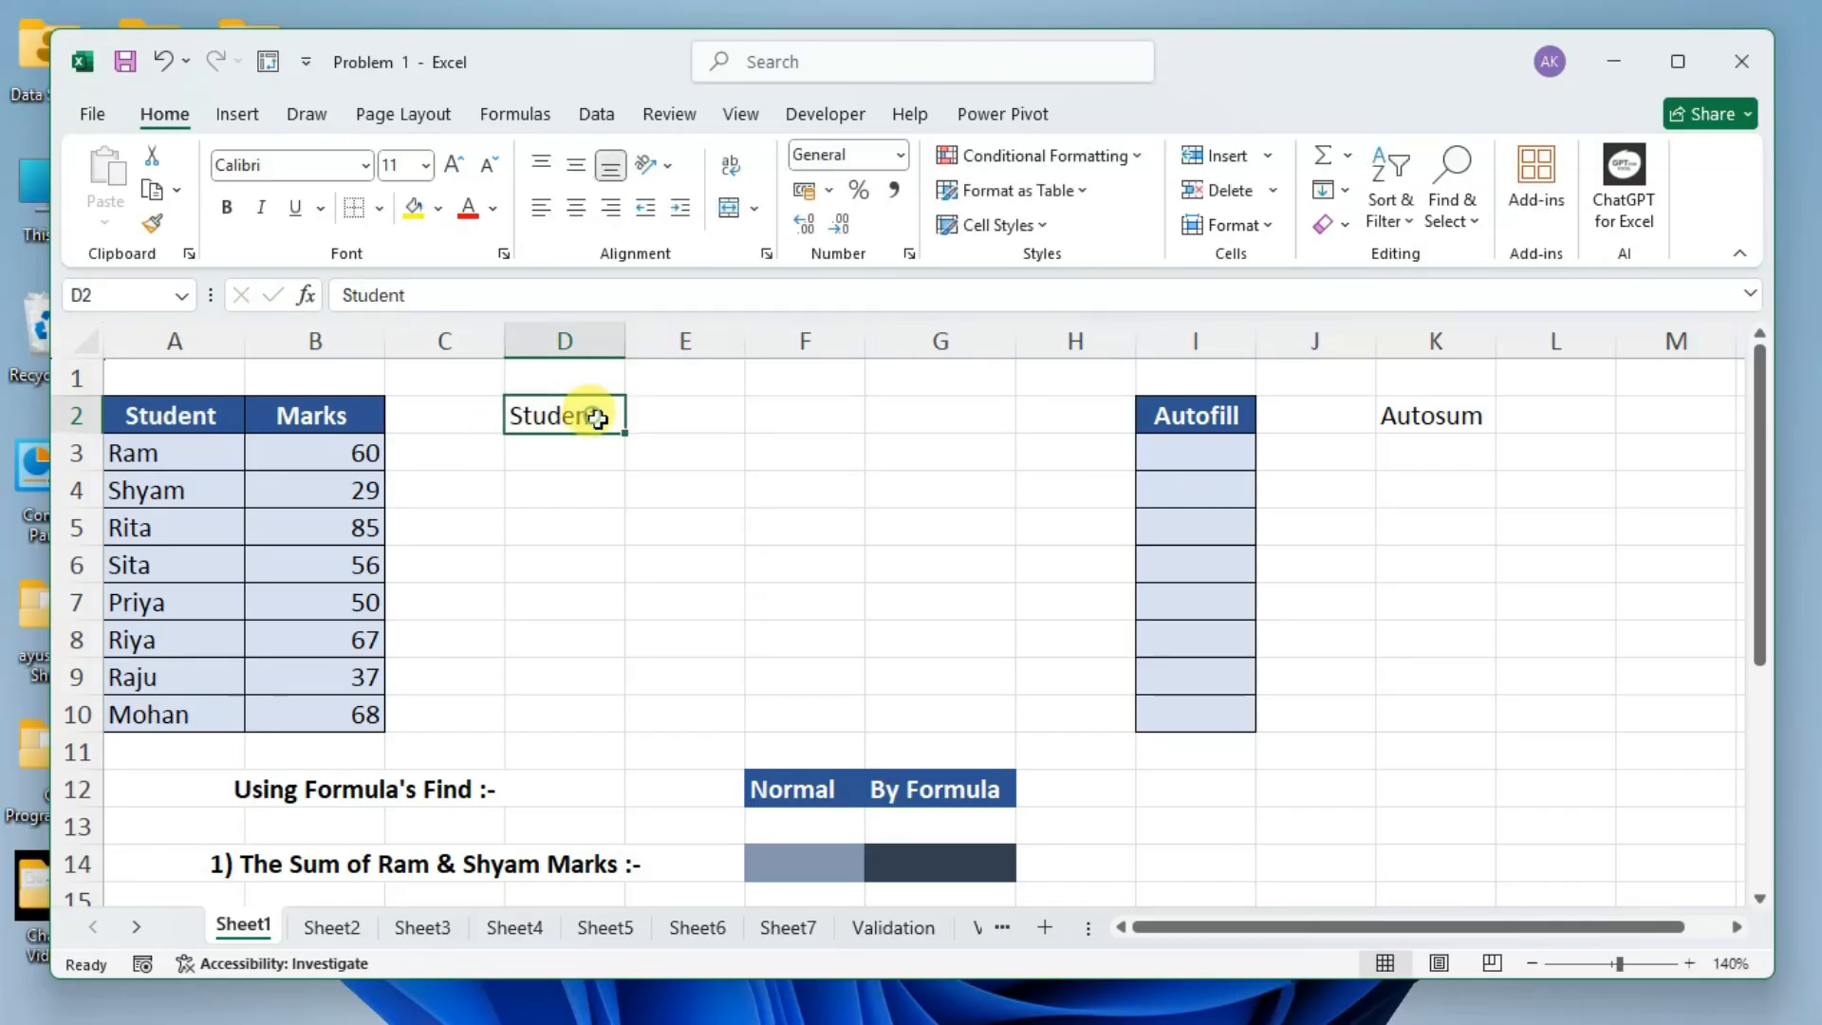
click(438, 217)
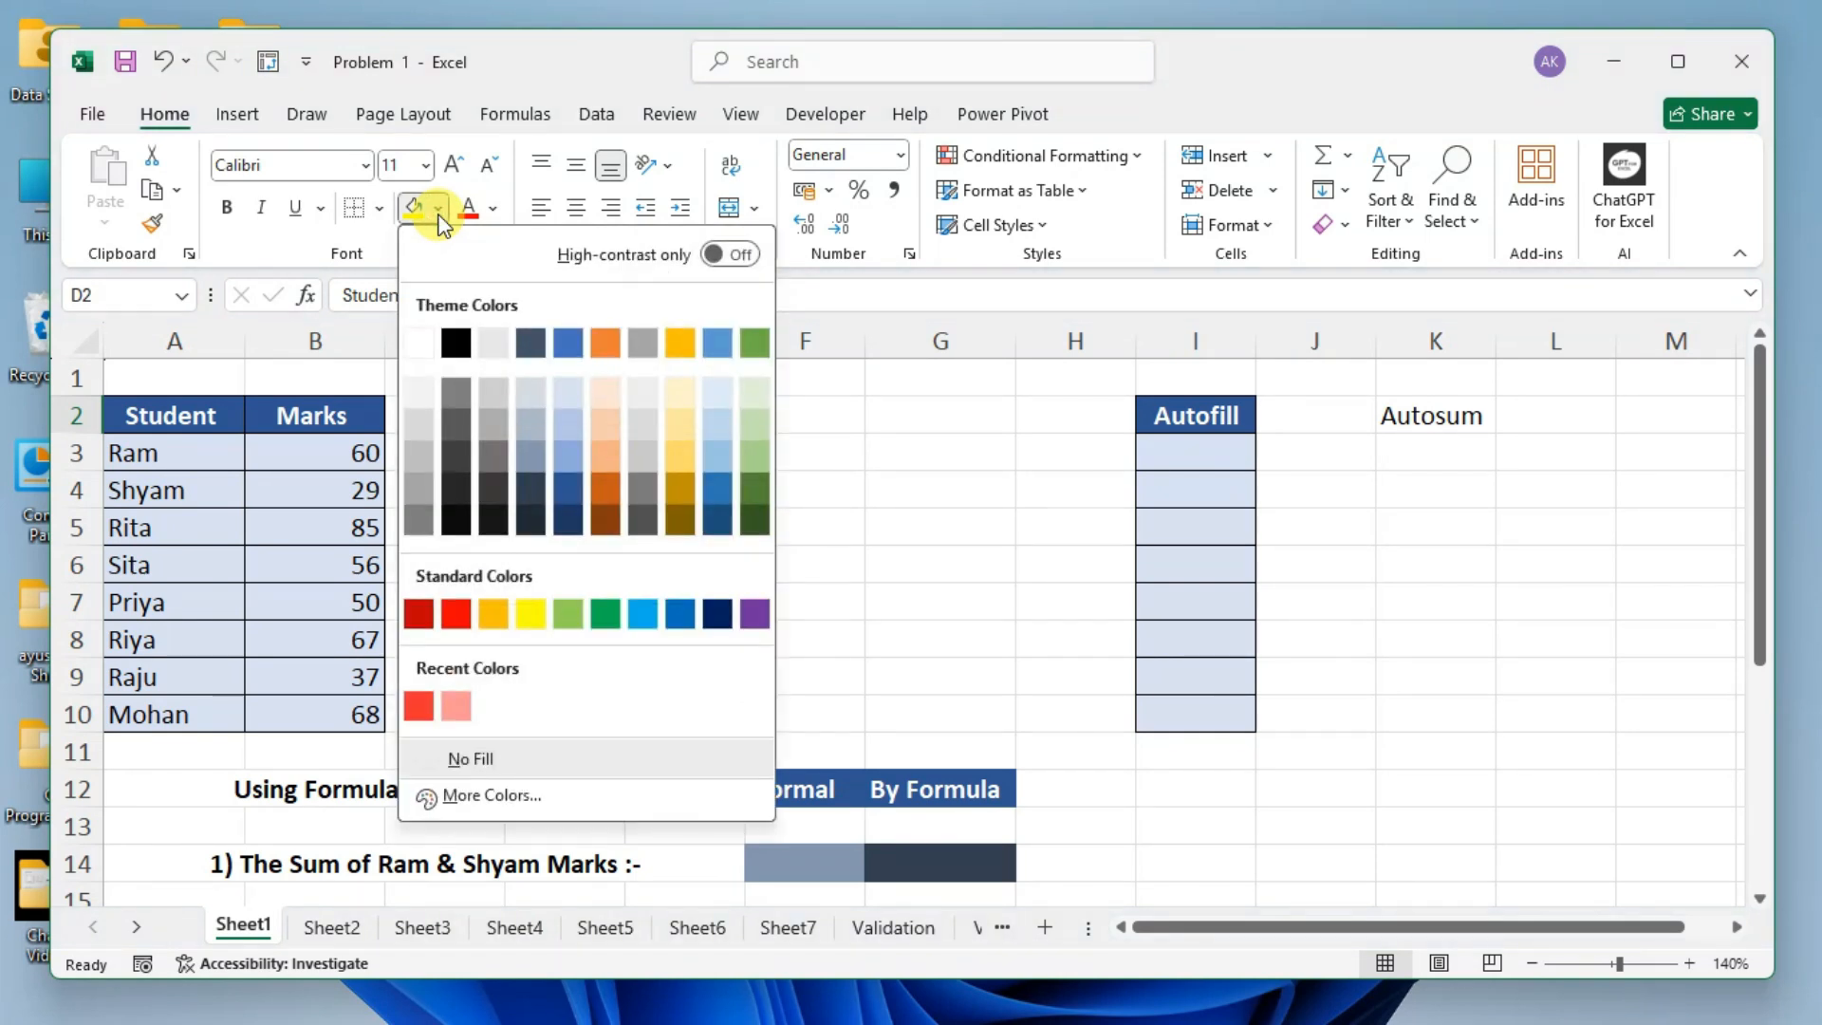
click(570, 342)
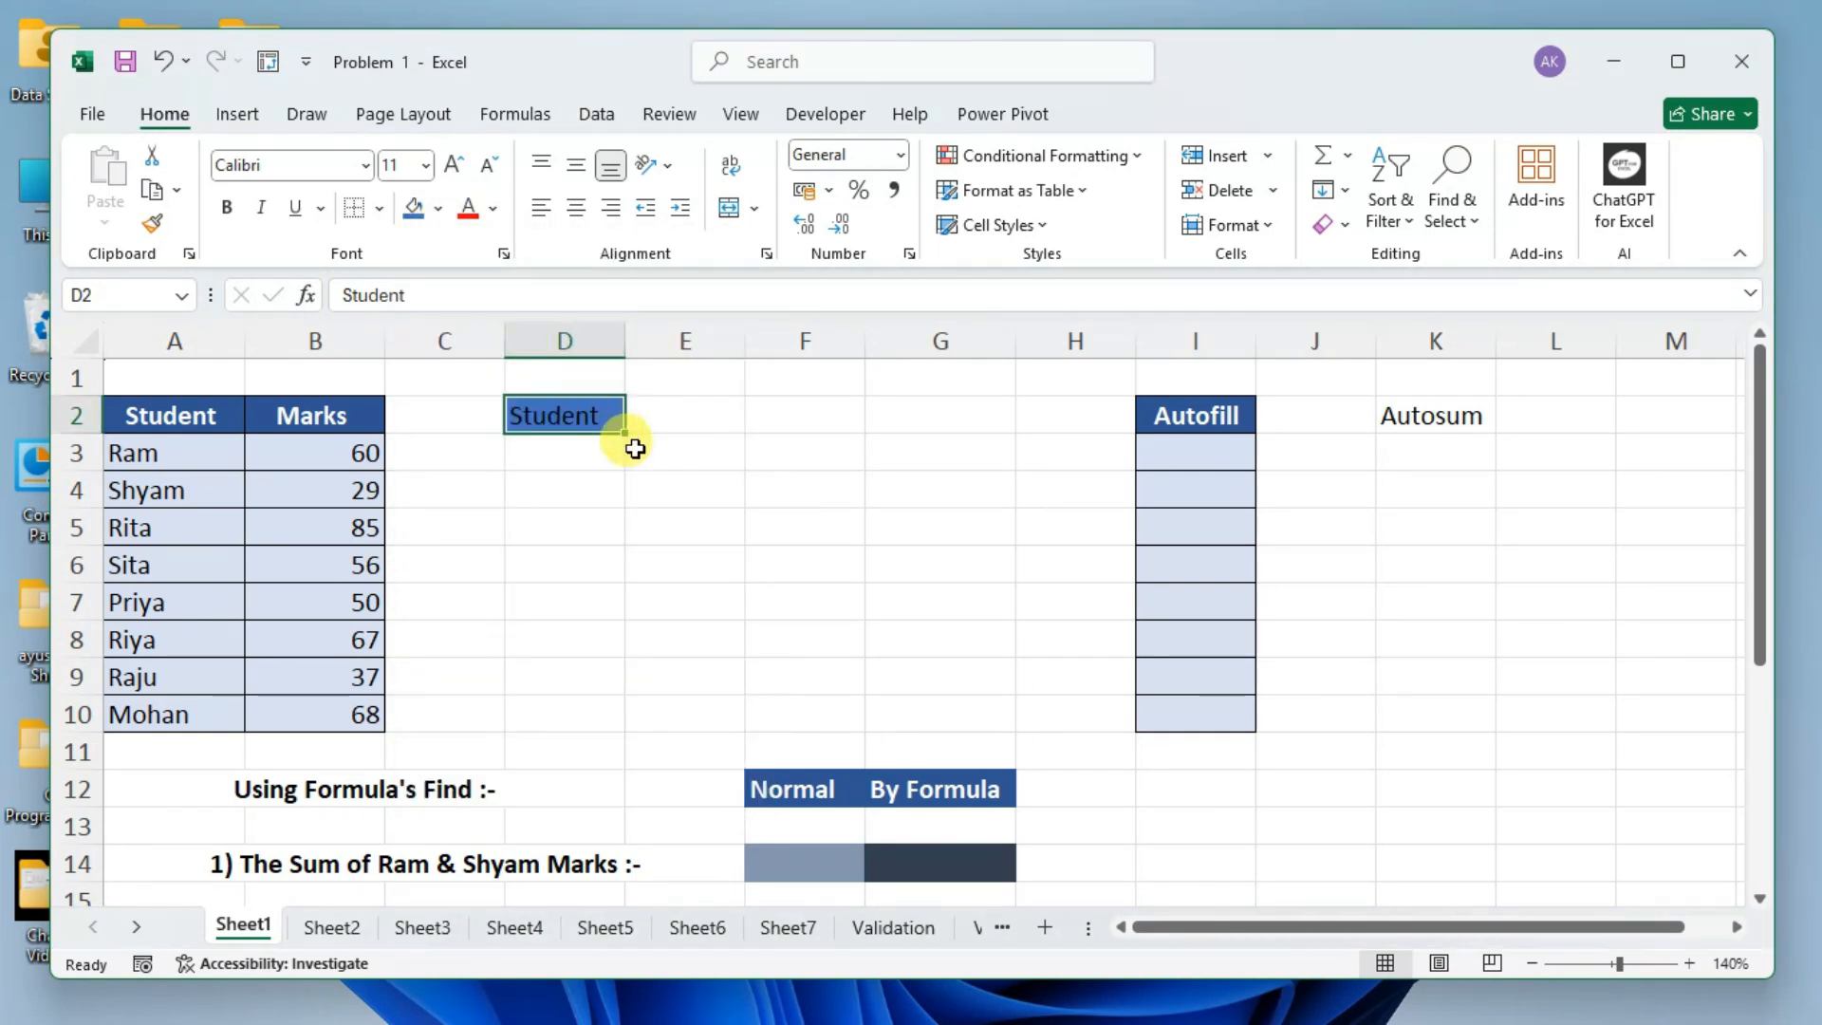
click(638, 481)
Change the font colour of the "Student" header in D2 to white.
click(579, 414)
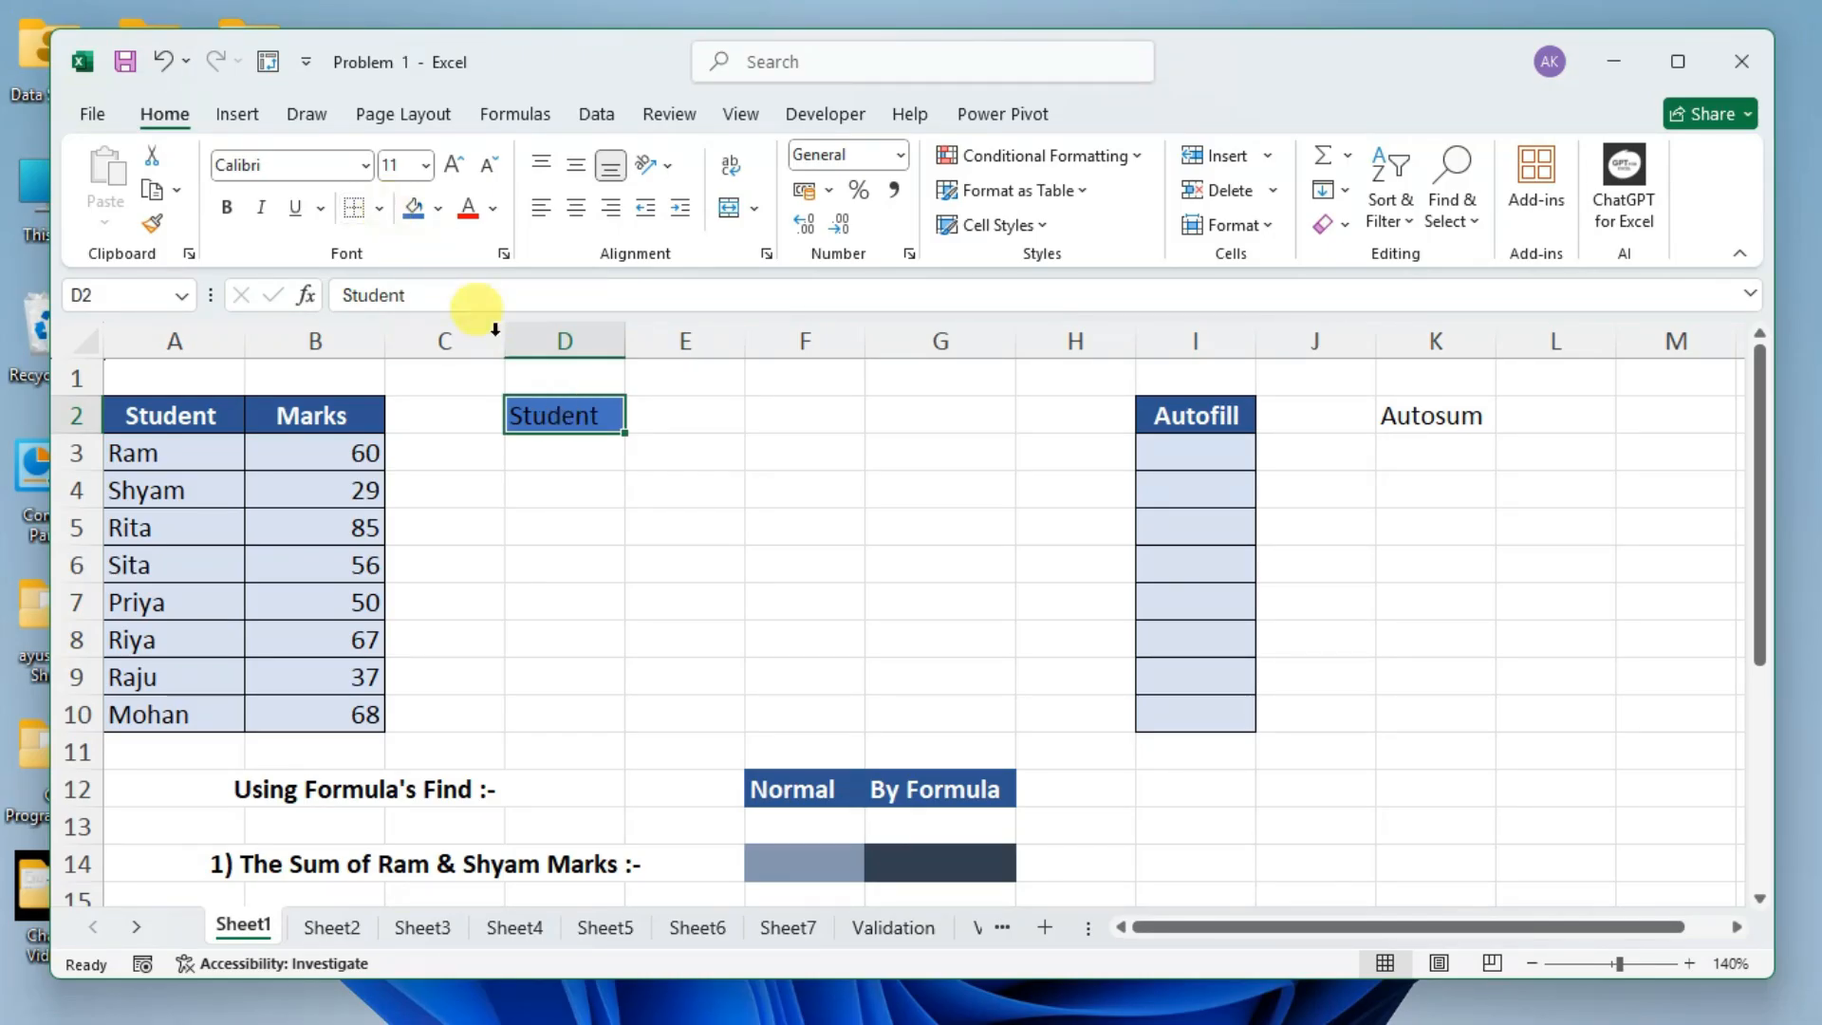
click(494, 209)
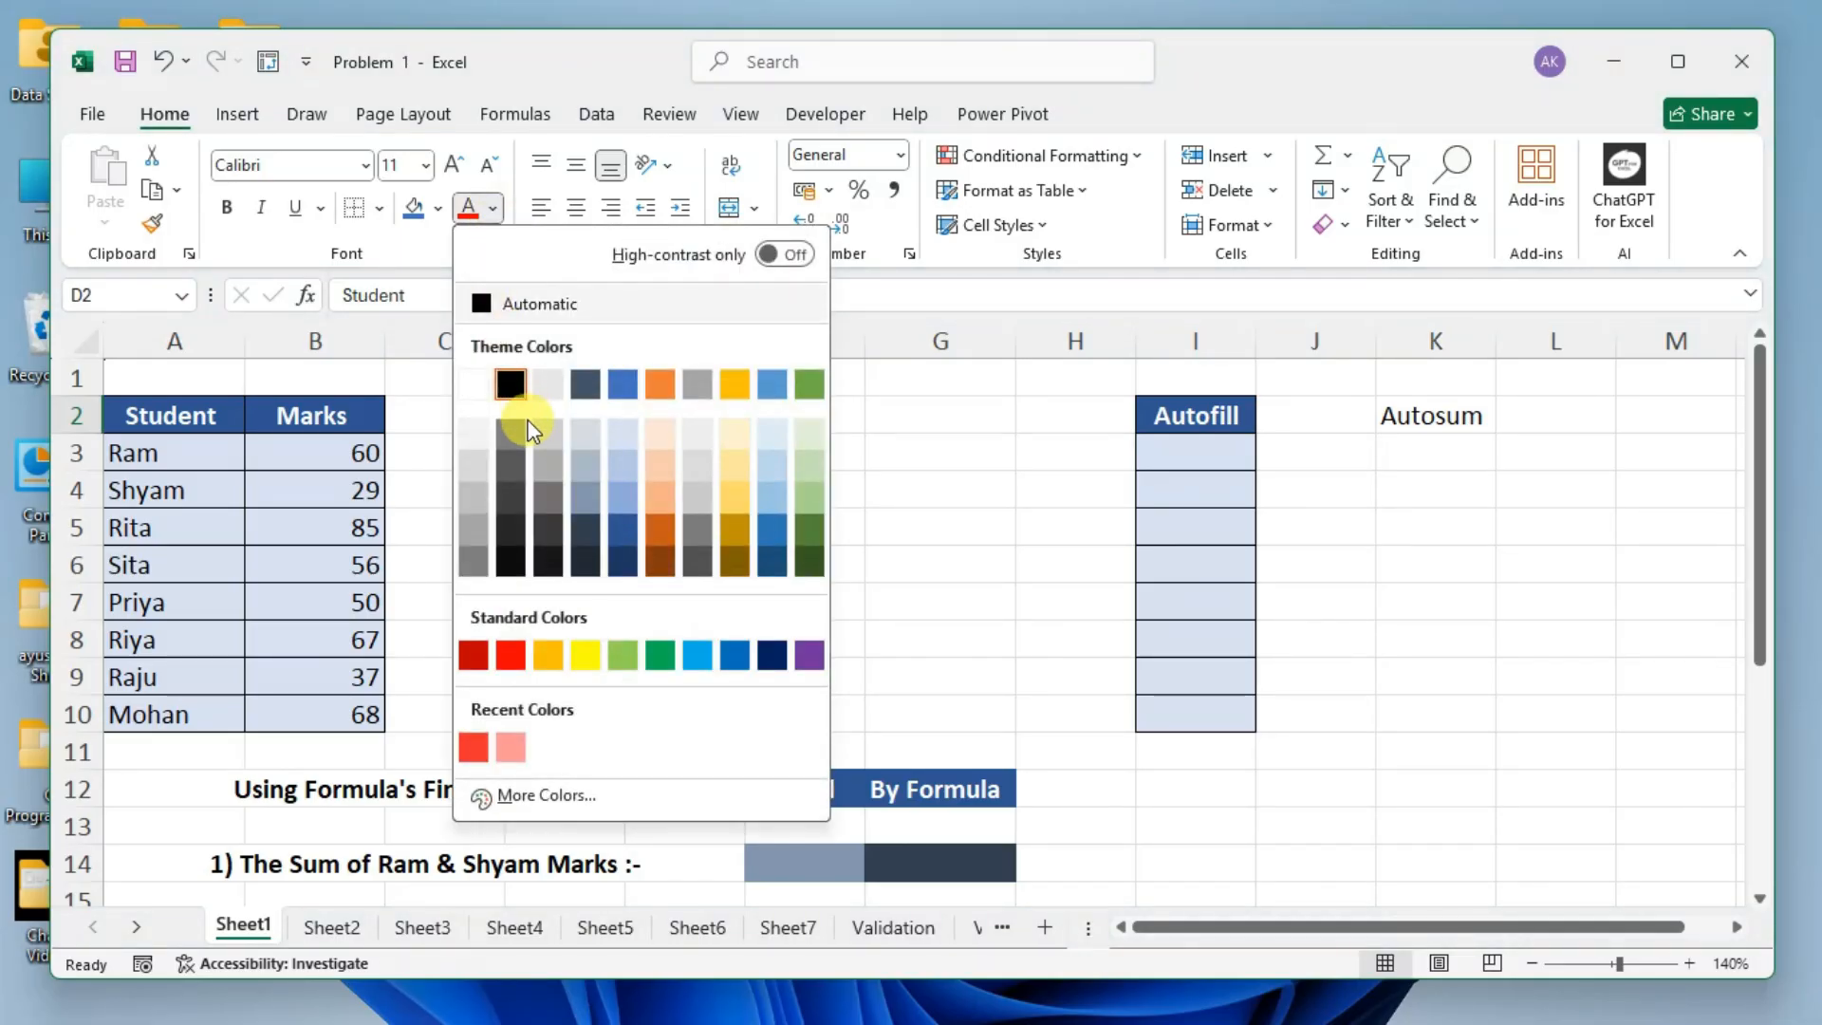
click(474, 385)
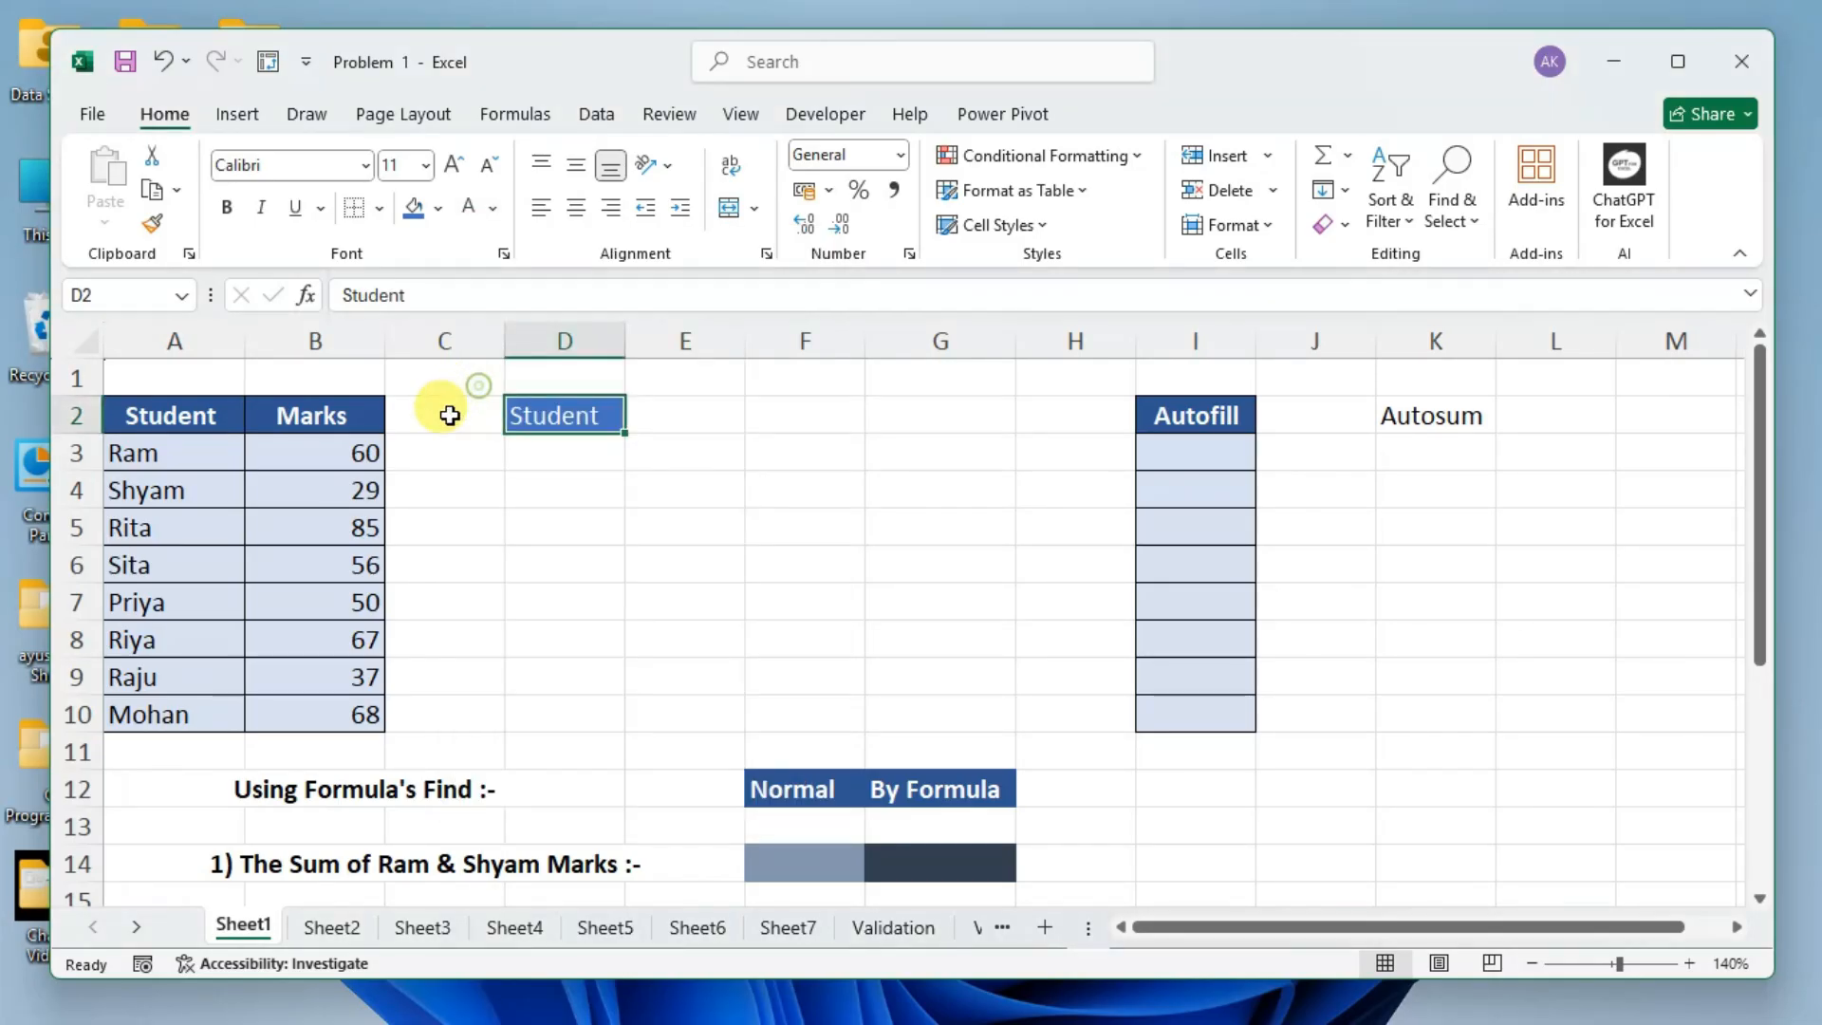
click(602, 529)
Make the "Student" header in D2 bold, and select it and the Marks header in B2 to compare them.
click(582, 415)
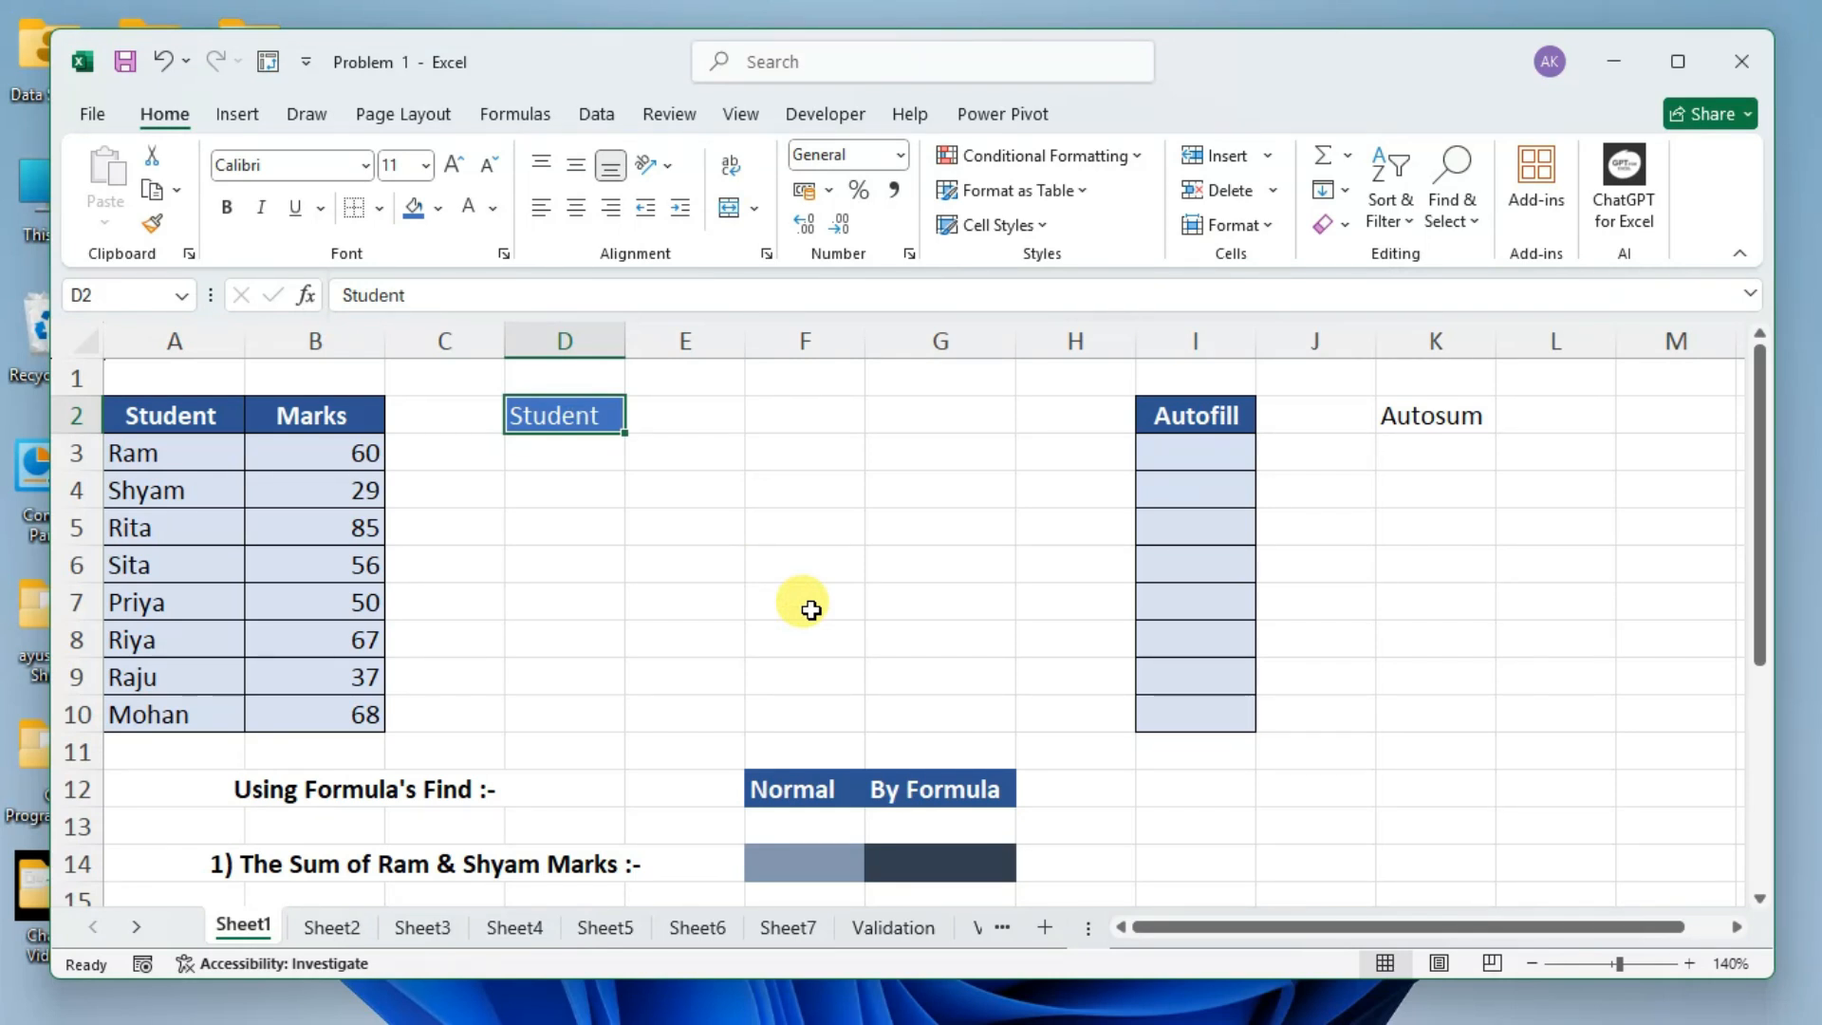
click(228, 209)
click(638, 527)
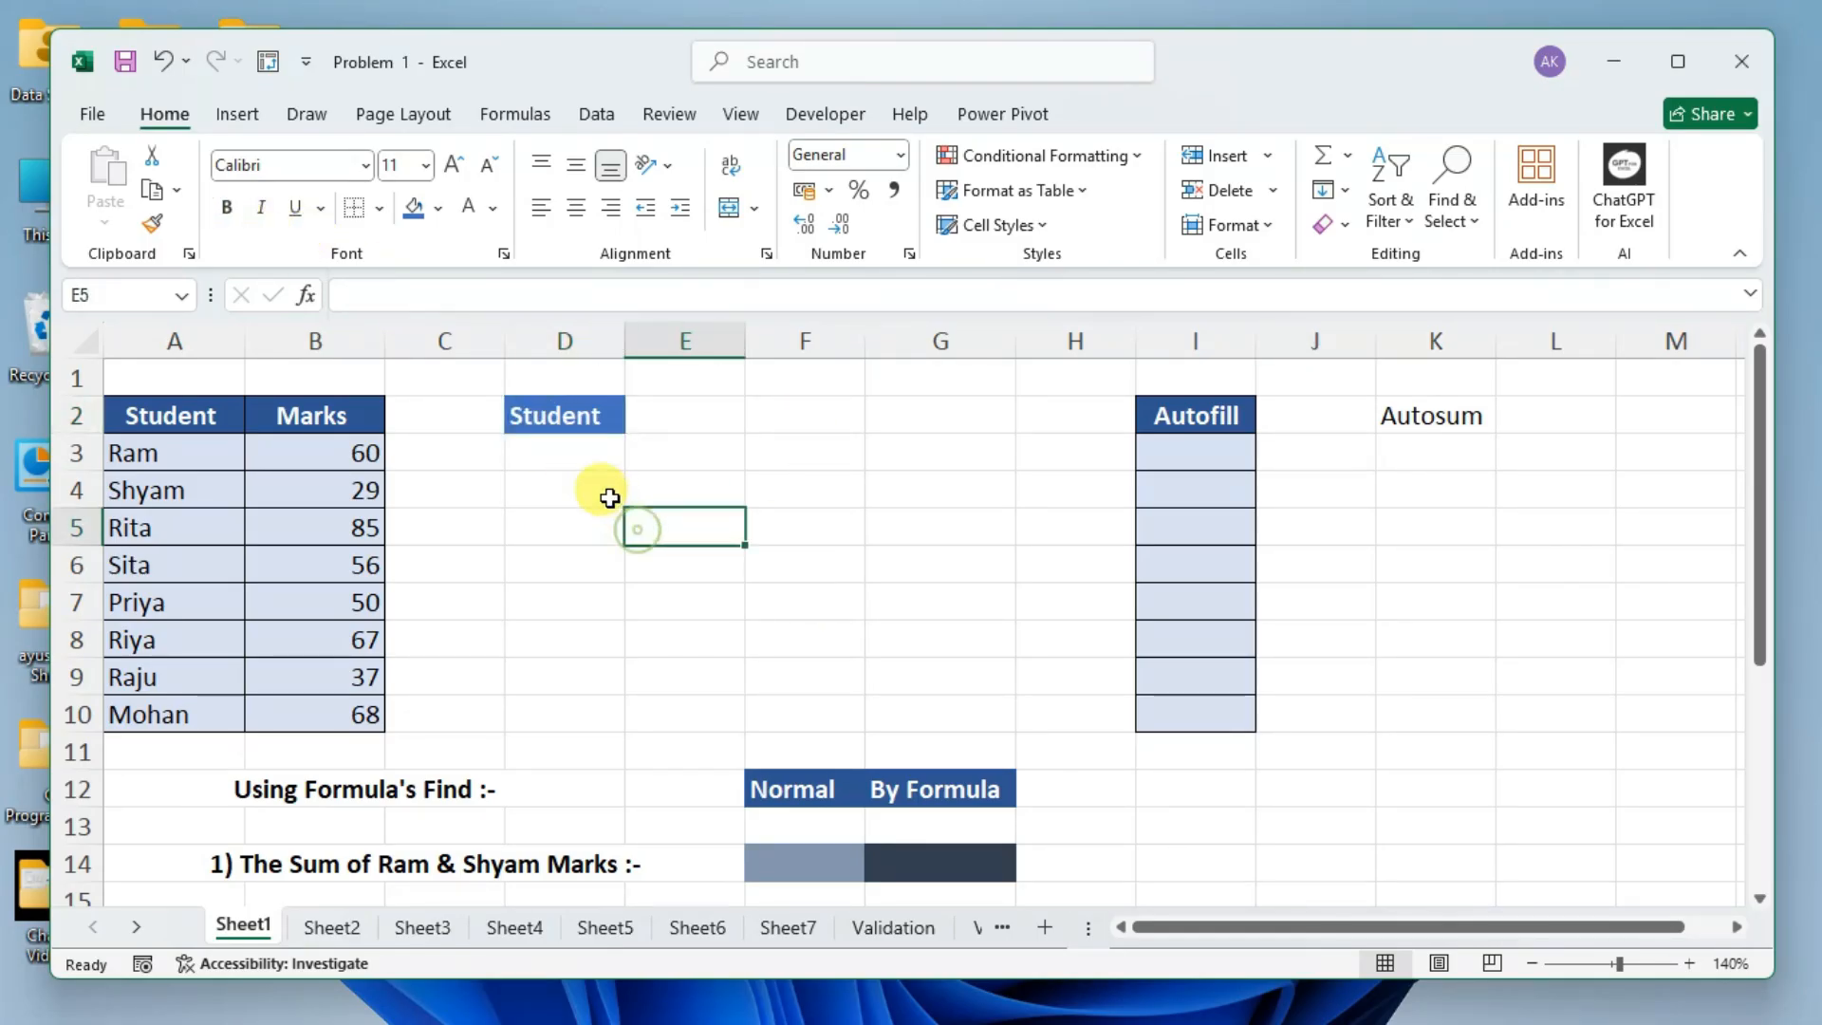
click(565, 420)
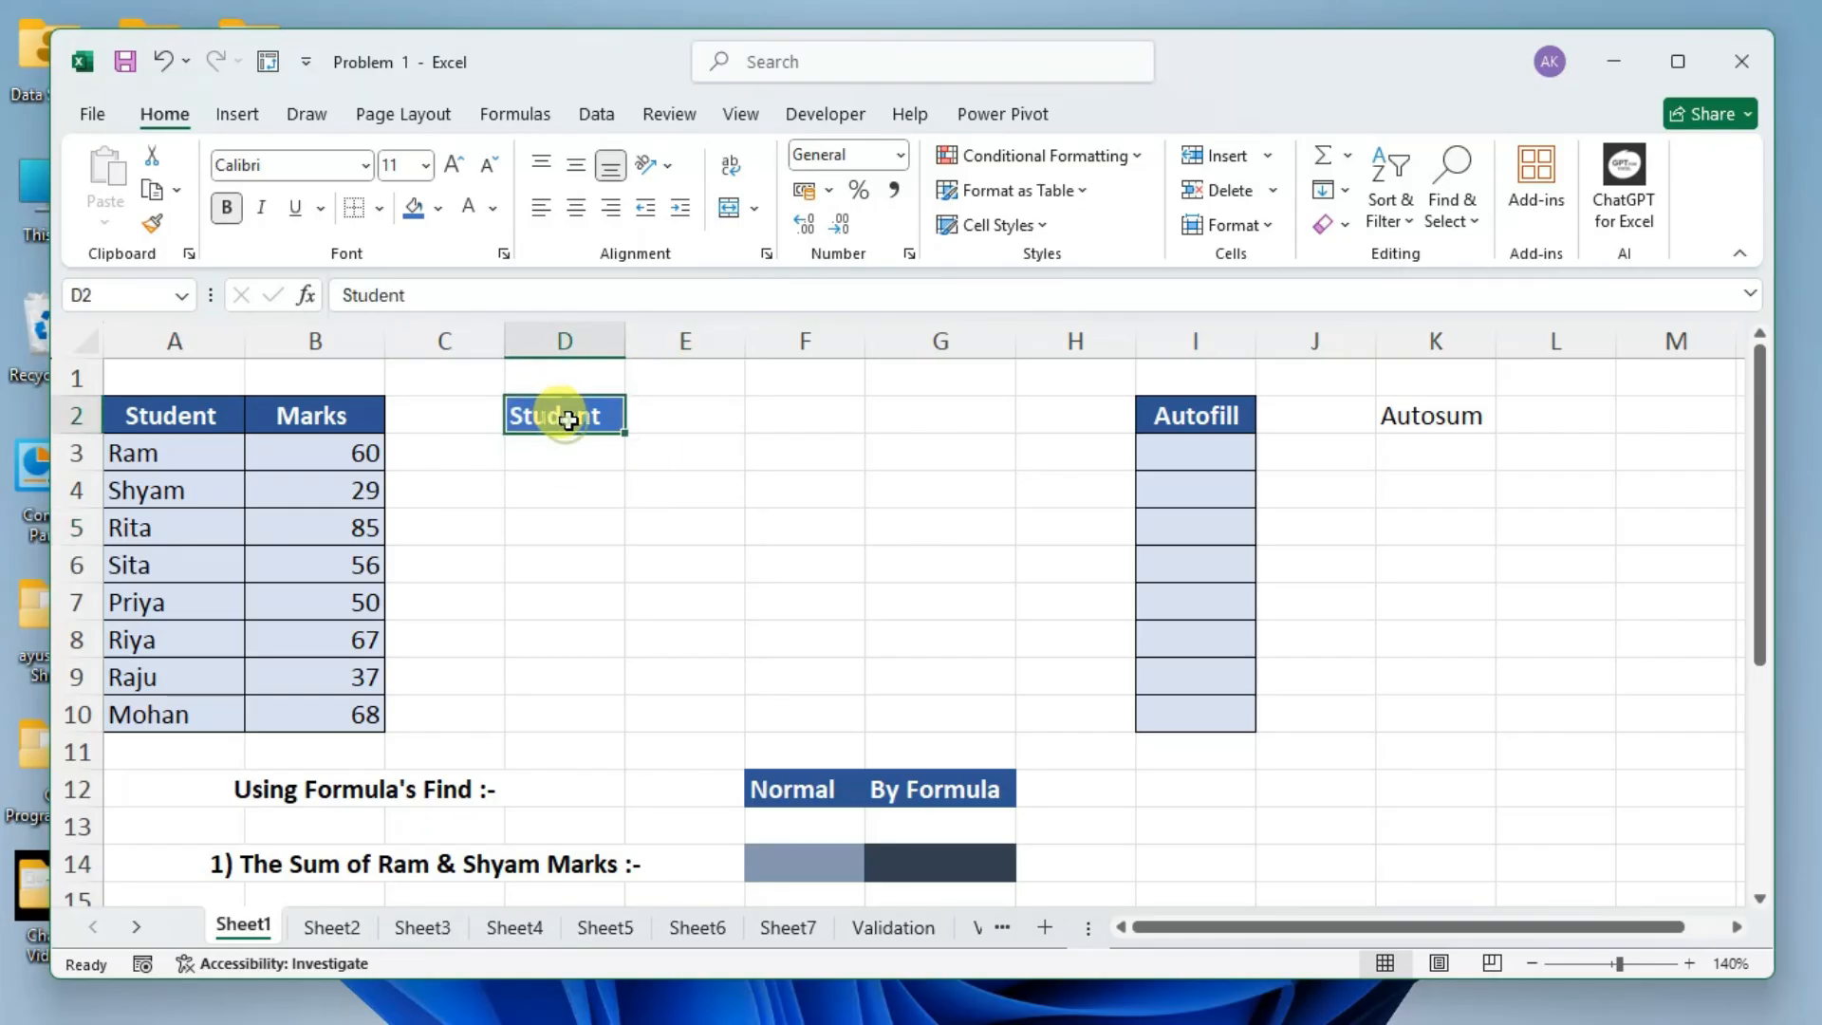
click(300, 413)
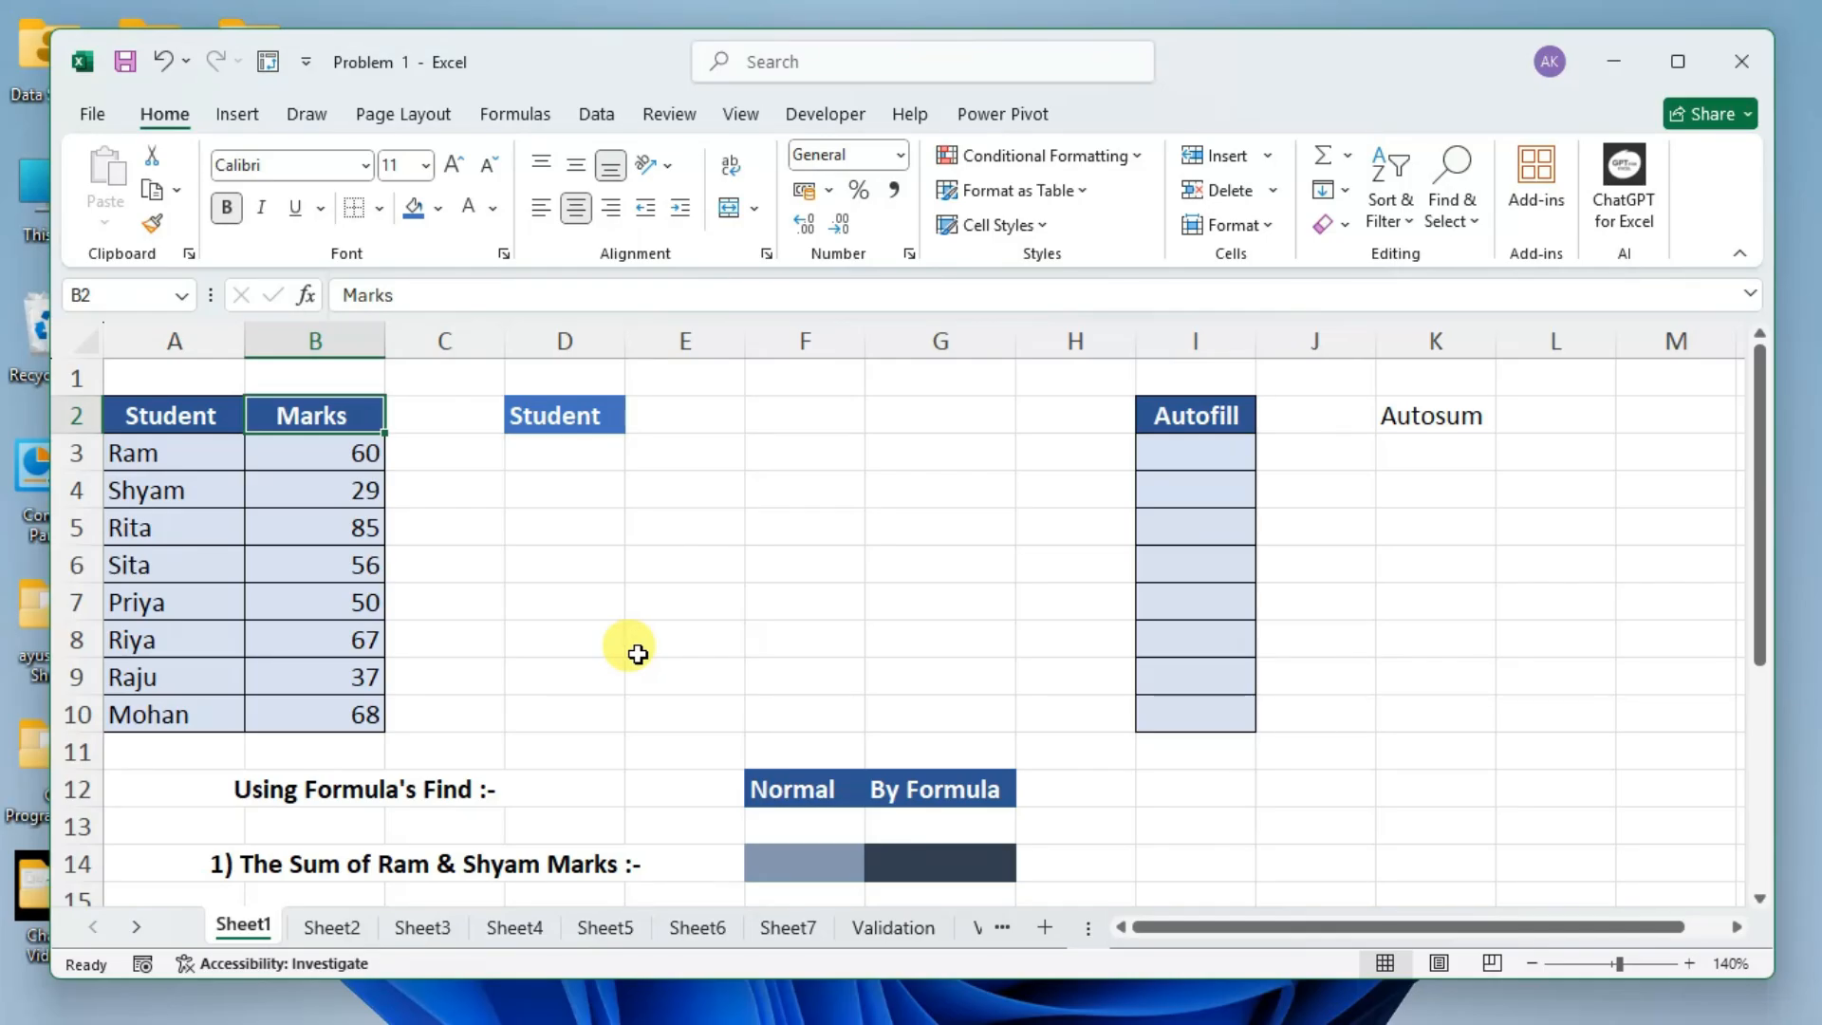
Fill the range D3:E10 below the new header with a lighter blue theme colour.
drag(581, 461, 714, 707)
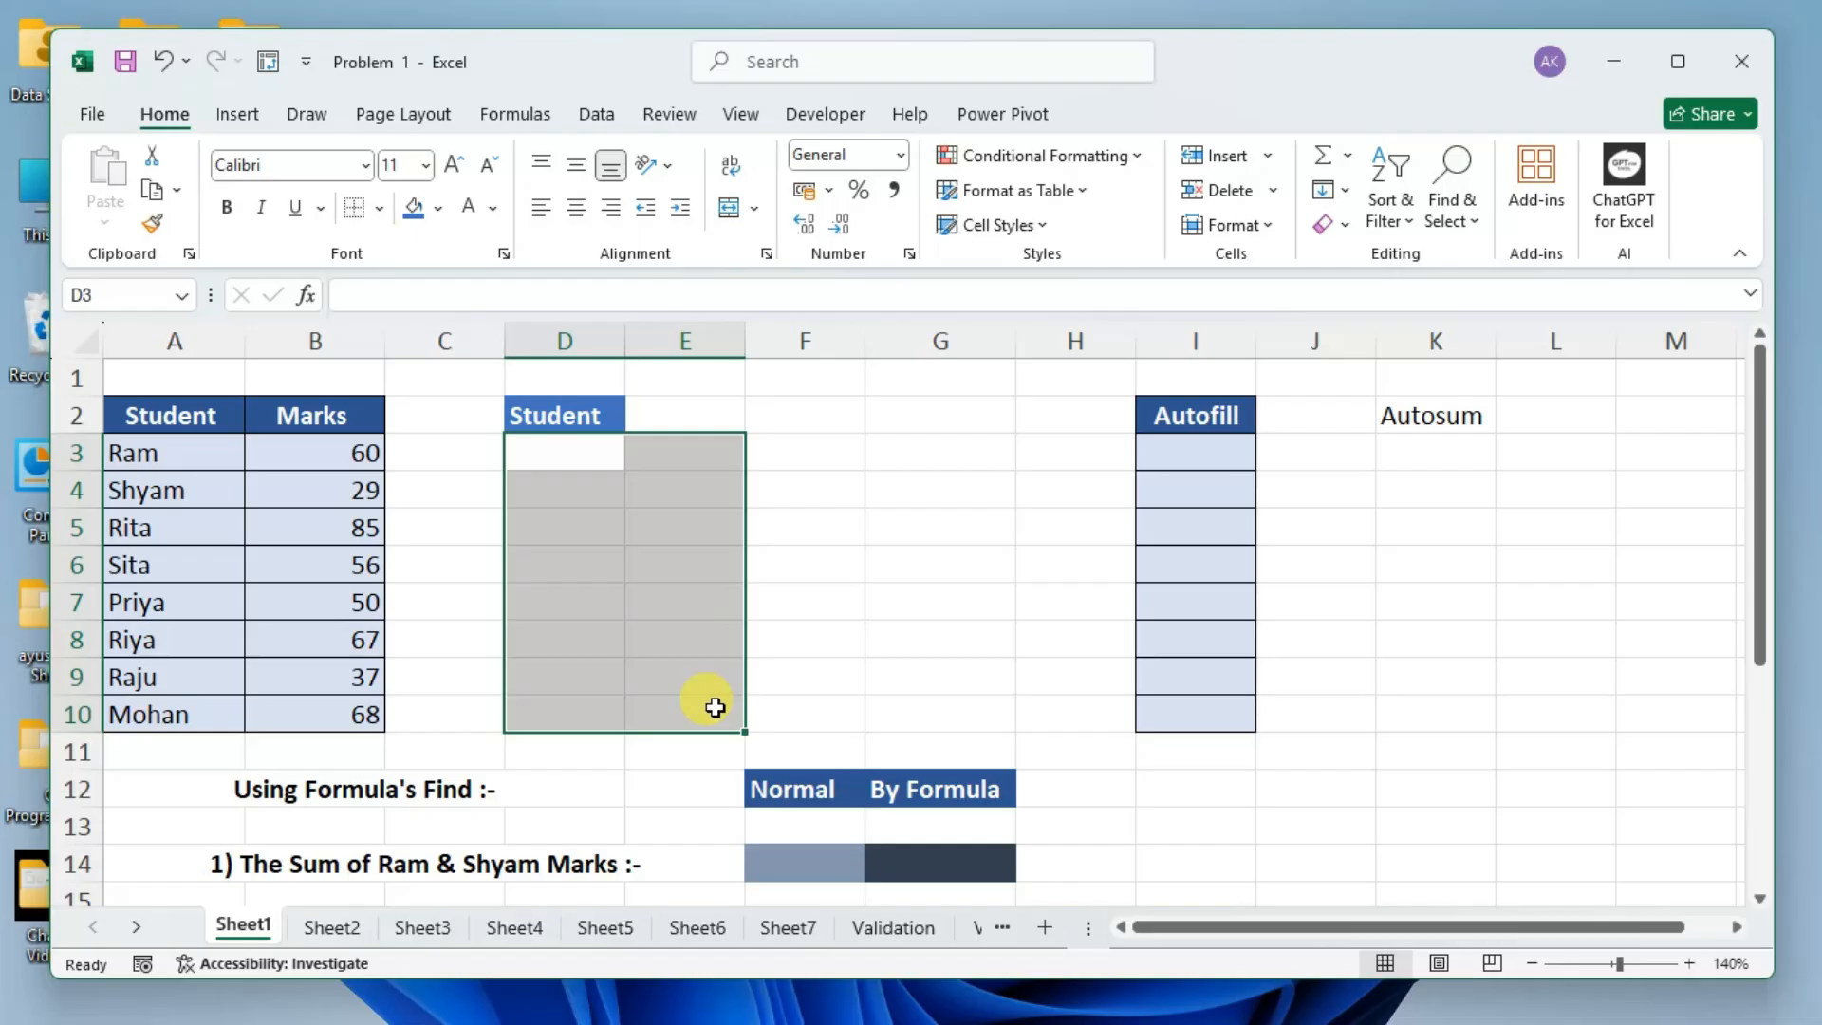
click(439, 208)
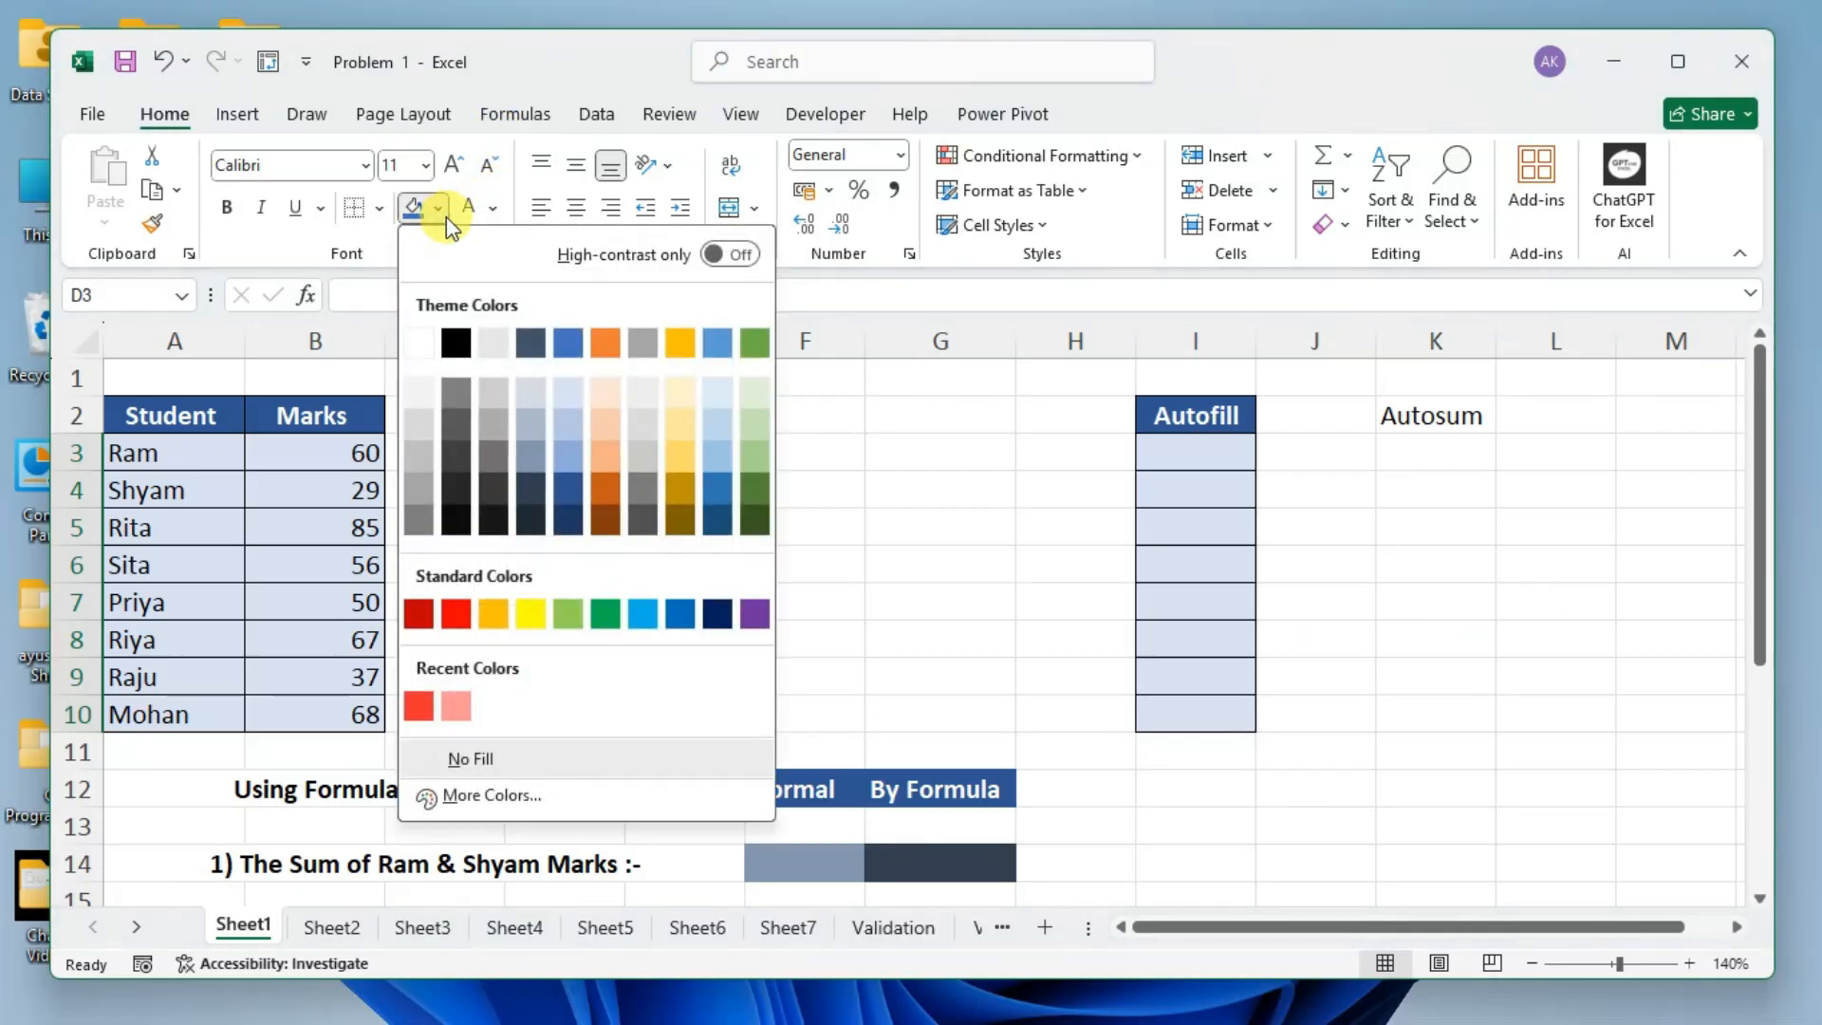
click(576, 435)
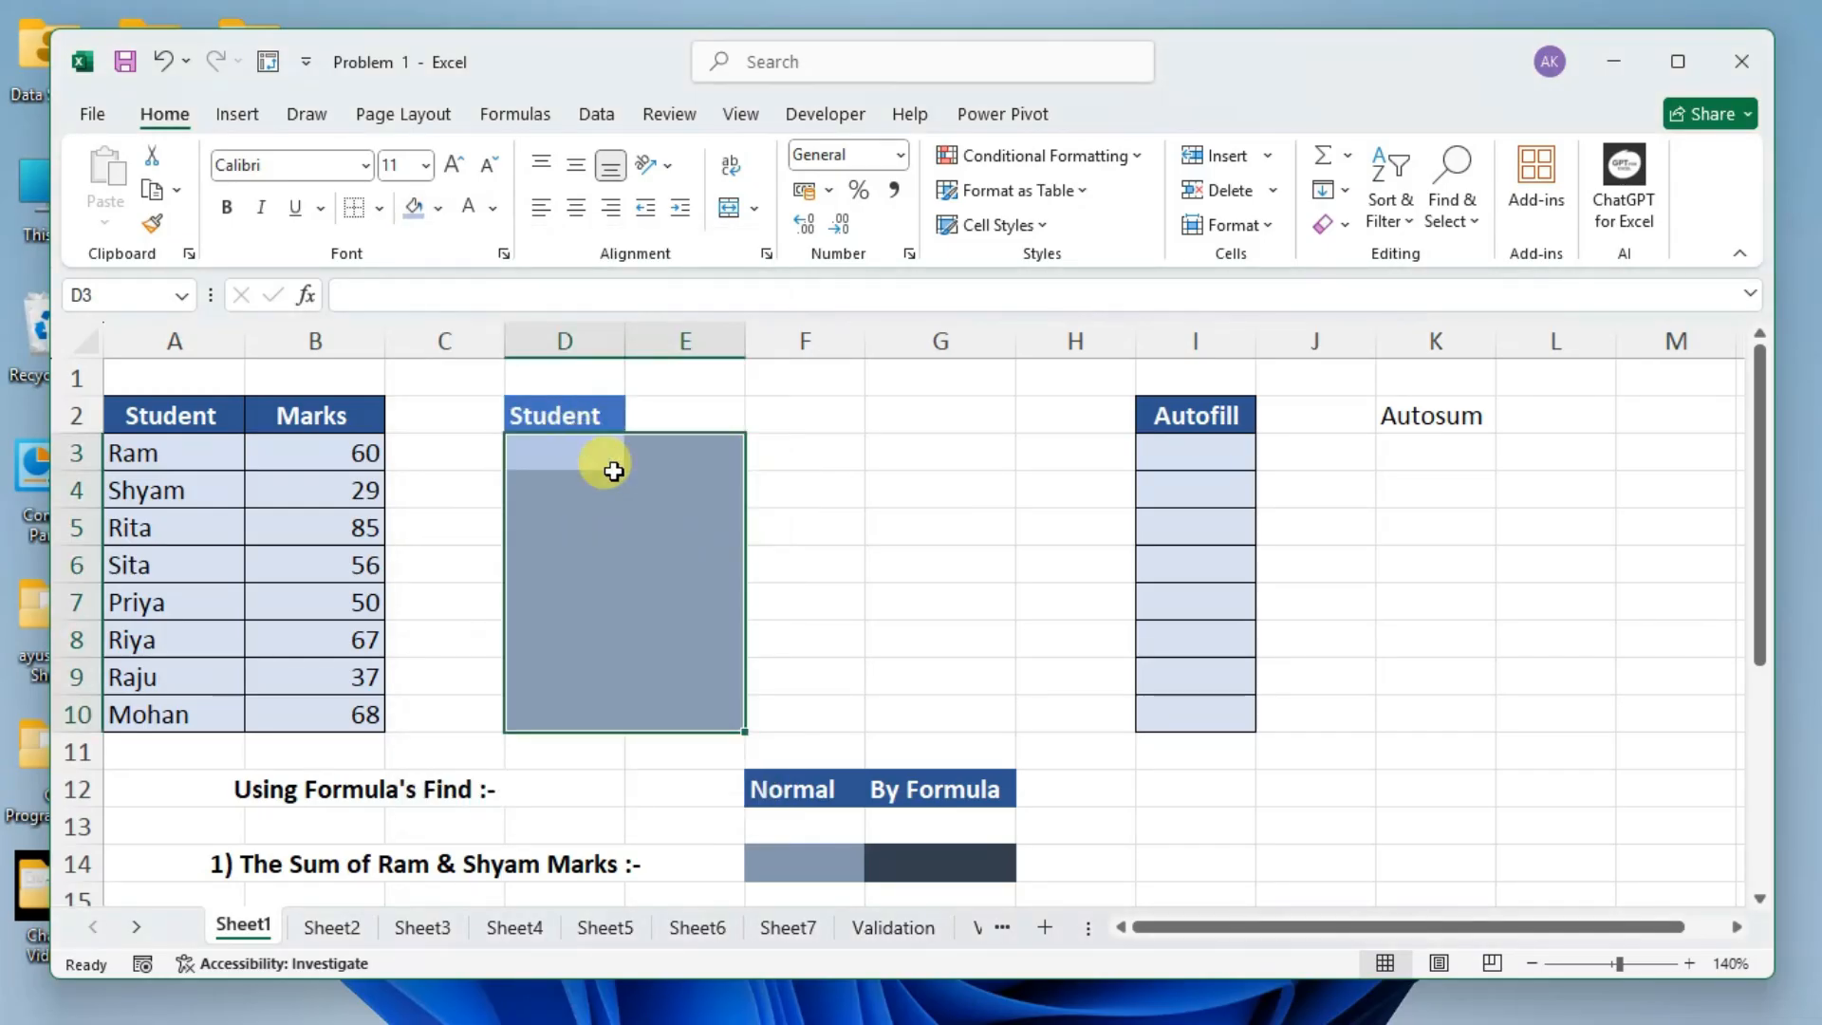
click(874, 487)
drag(569, 452, 691, 707)
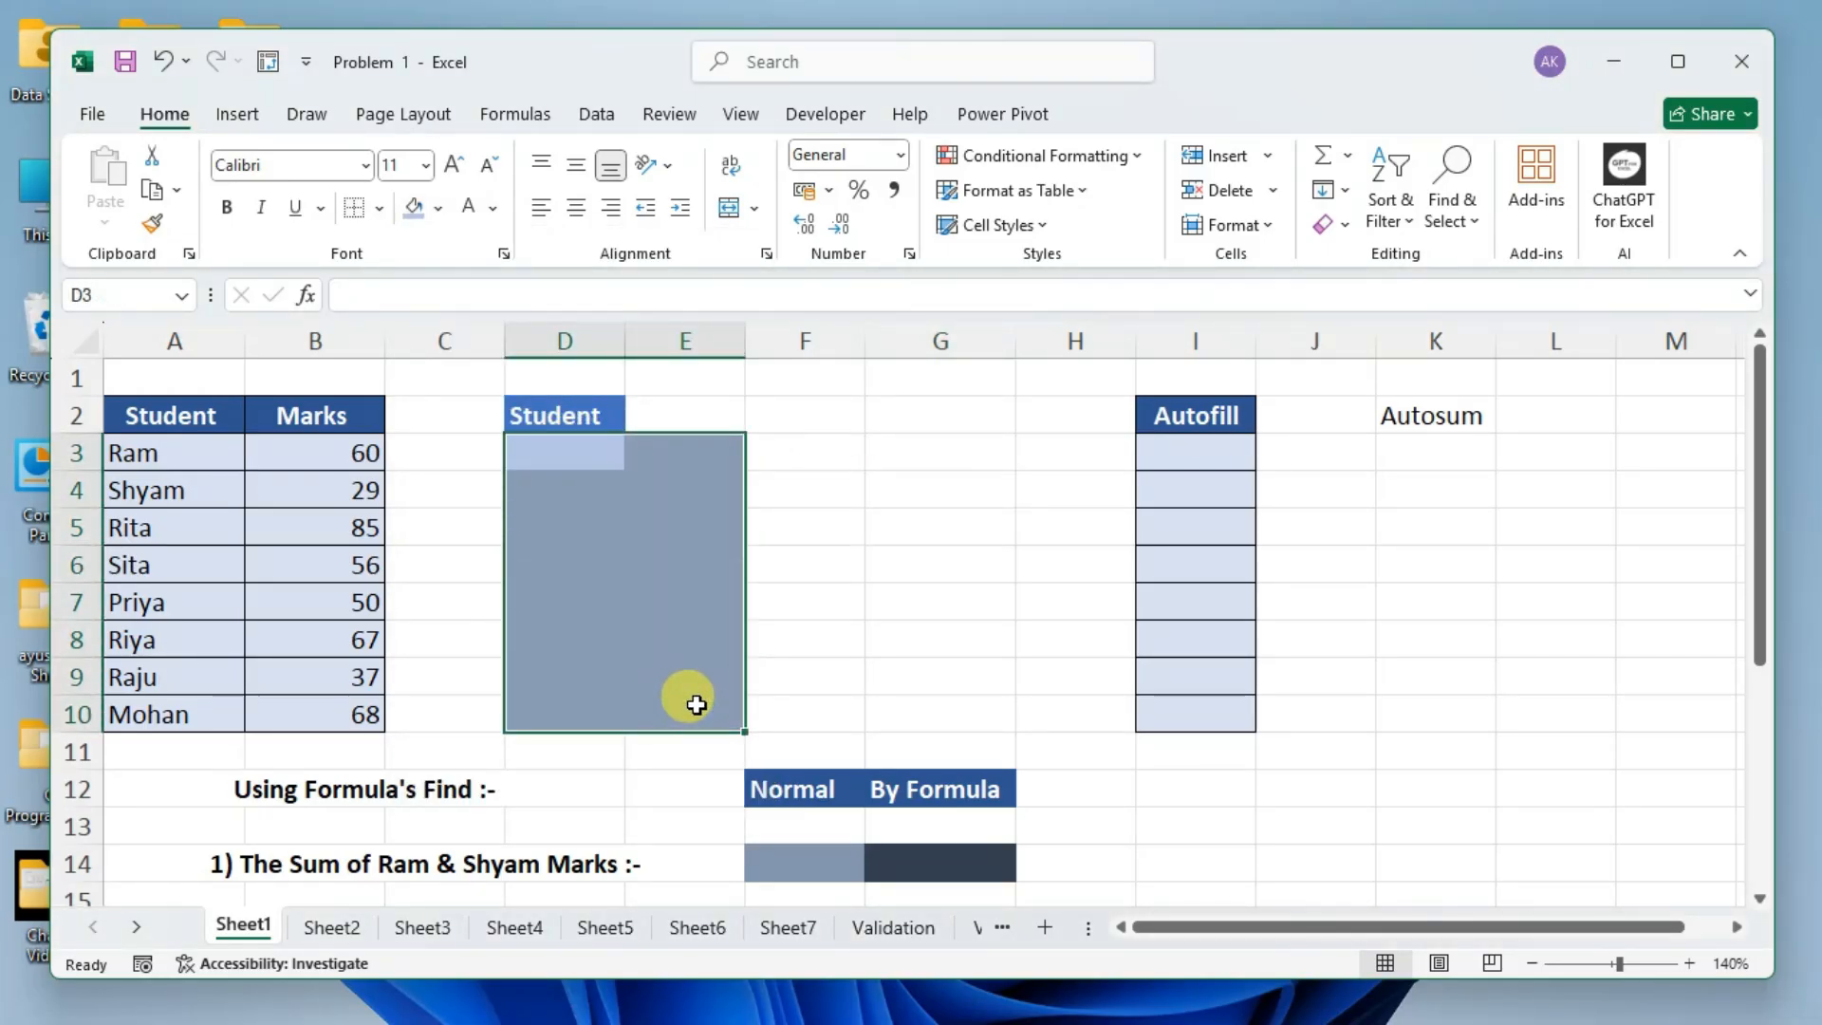
click(823, 515)
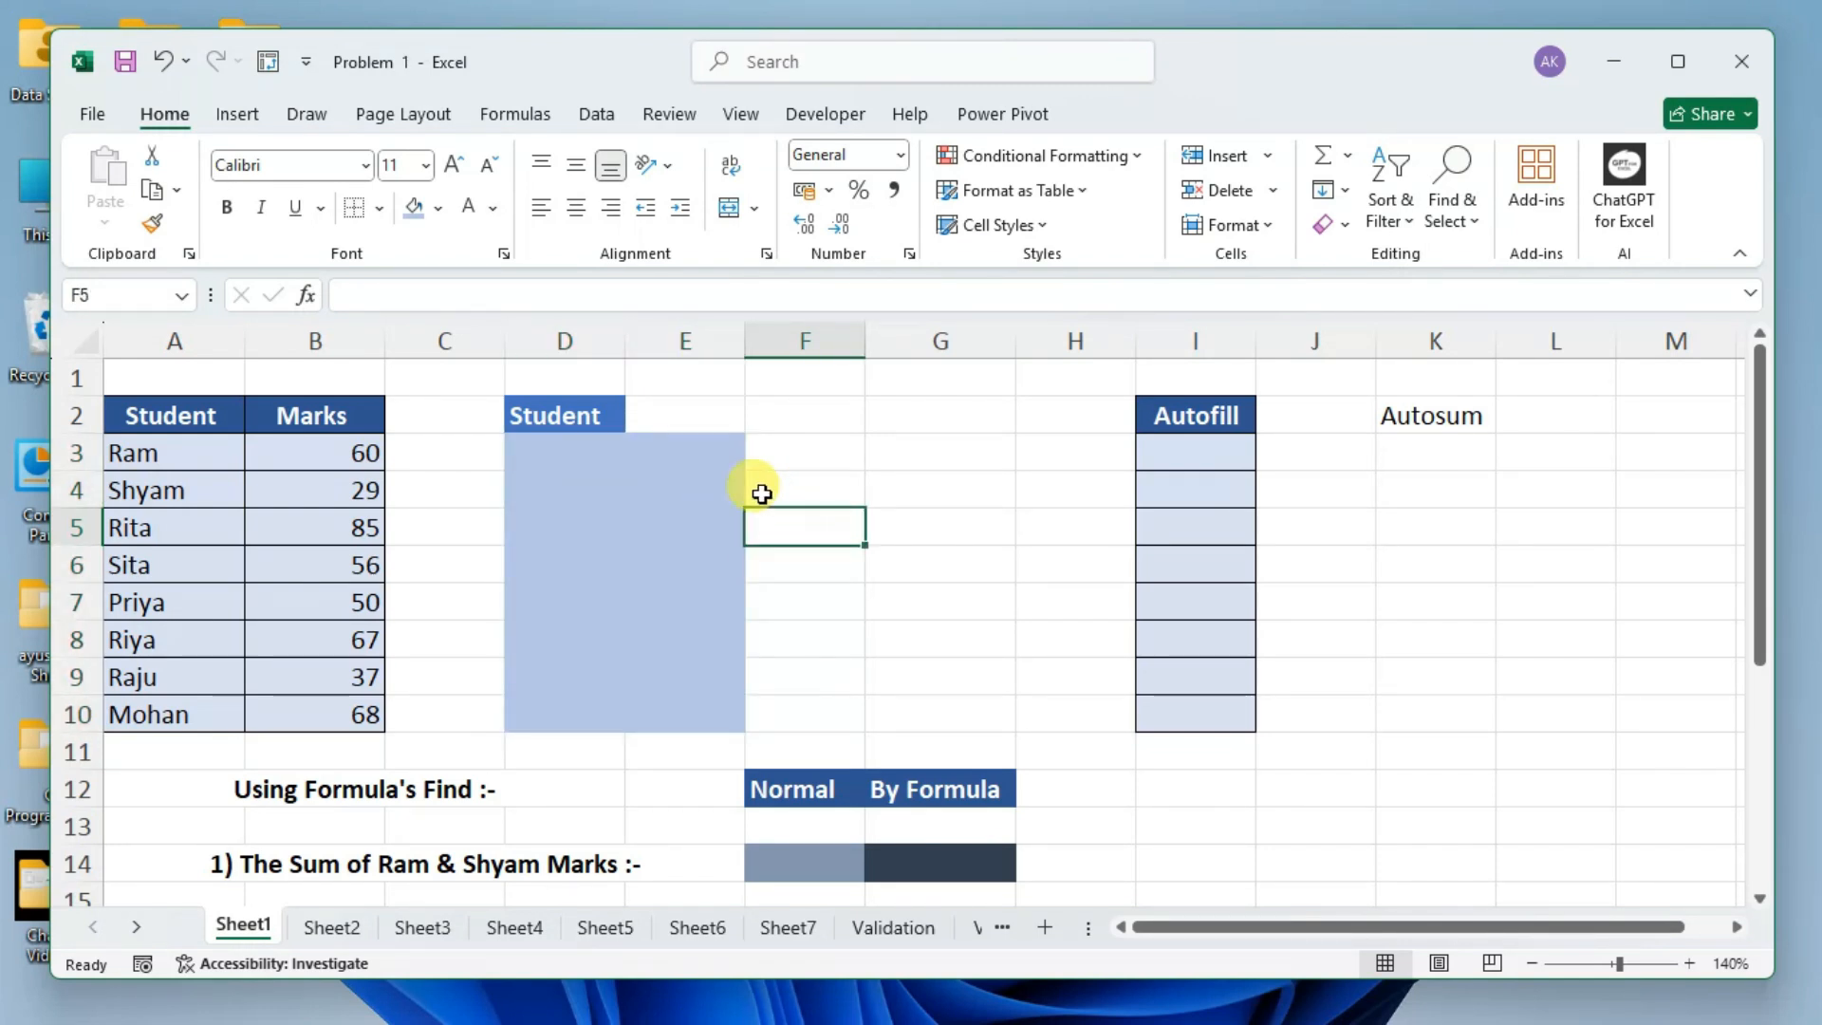
Apply All Borders to the light blue range D3:E10.
click(564, 440)
click(597, 477)
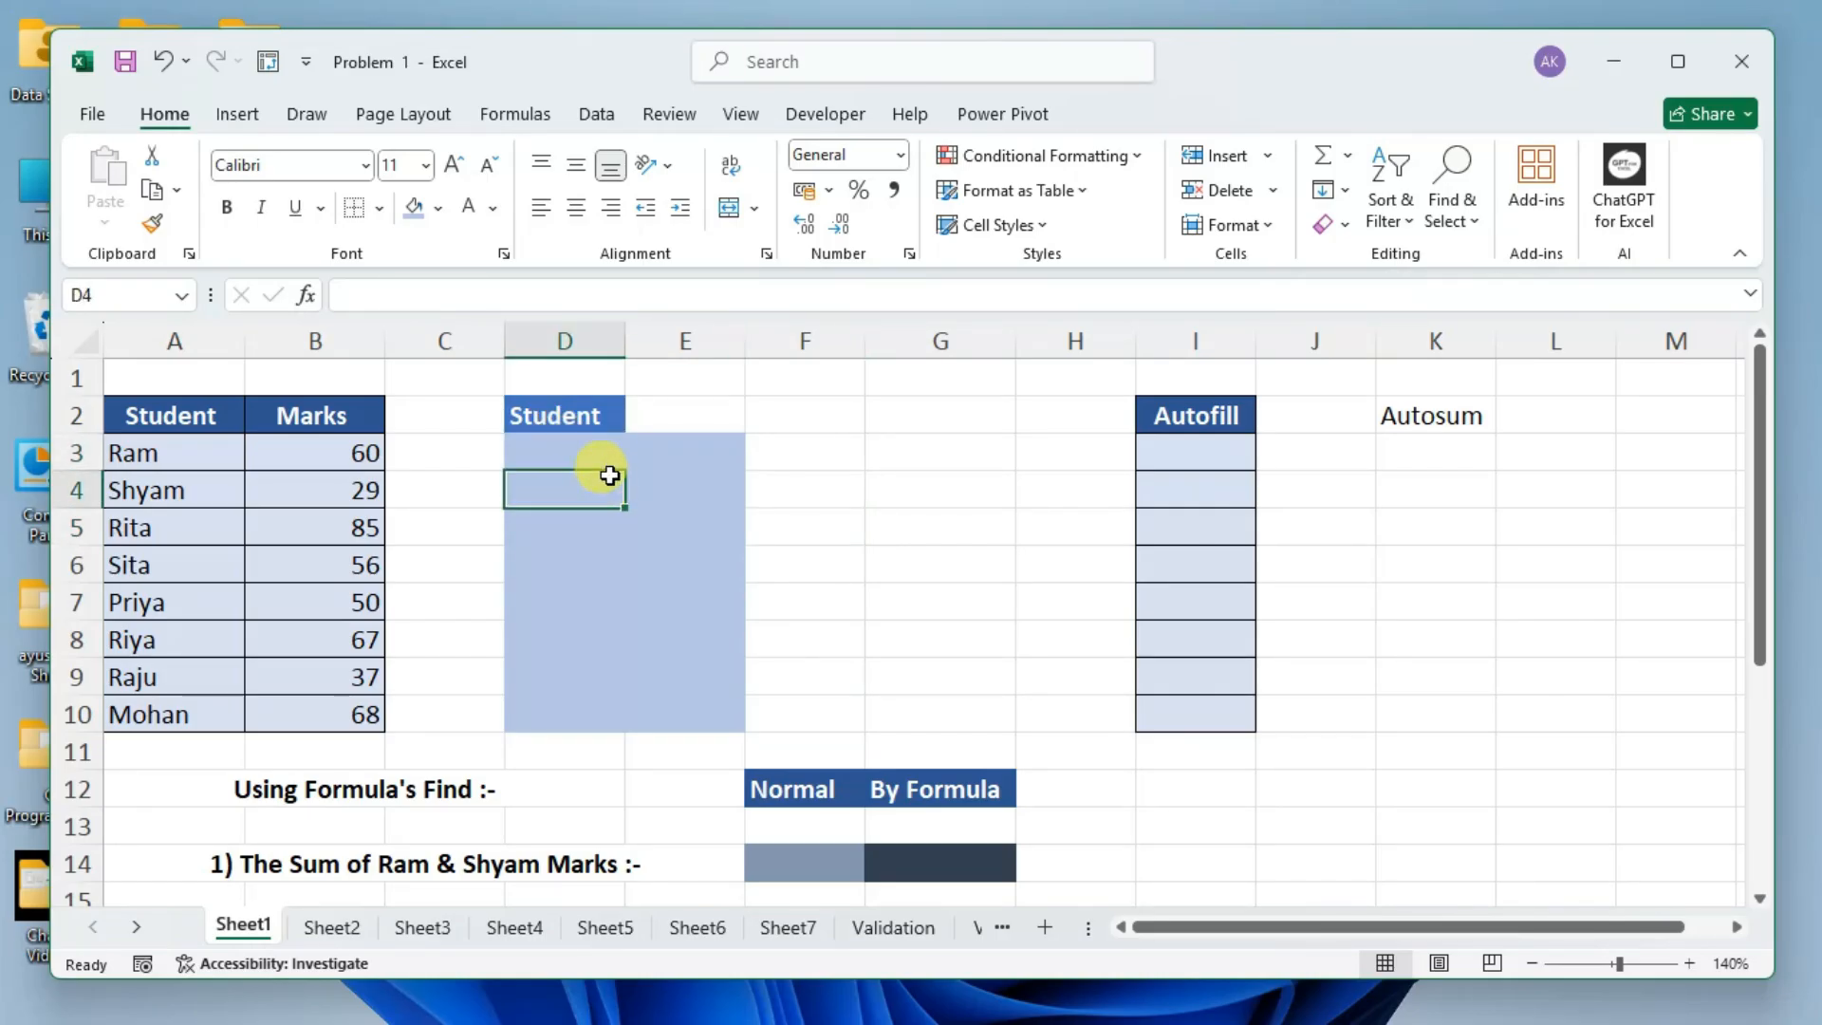
mouse_move(590, 450)
mouse_down()
mouse_move(662, 573)
mouse_move(699, 703)
mouse_up()
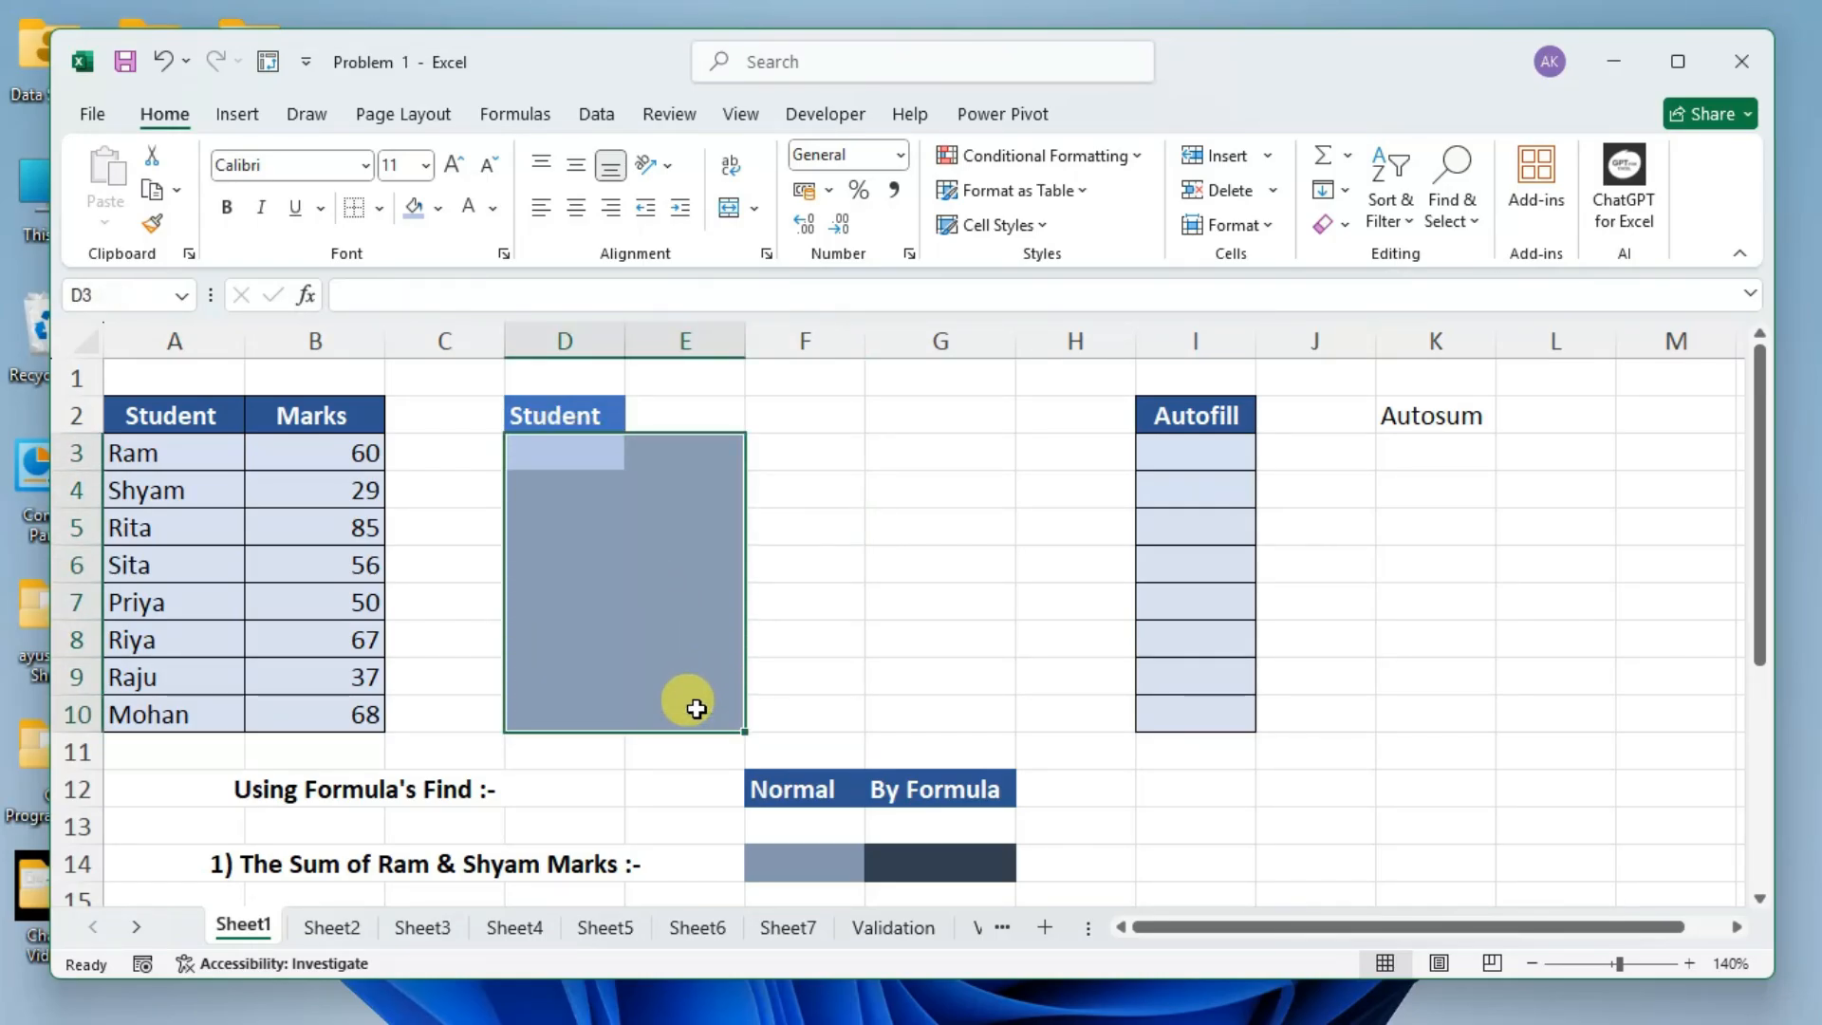
click(377, 208)
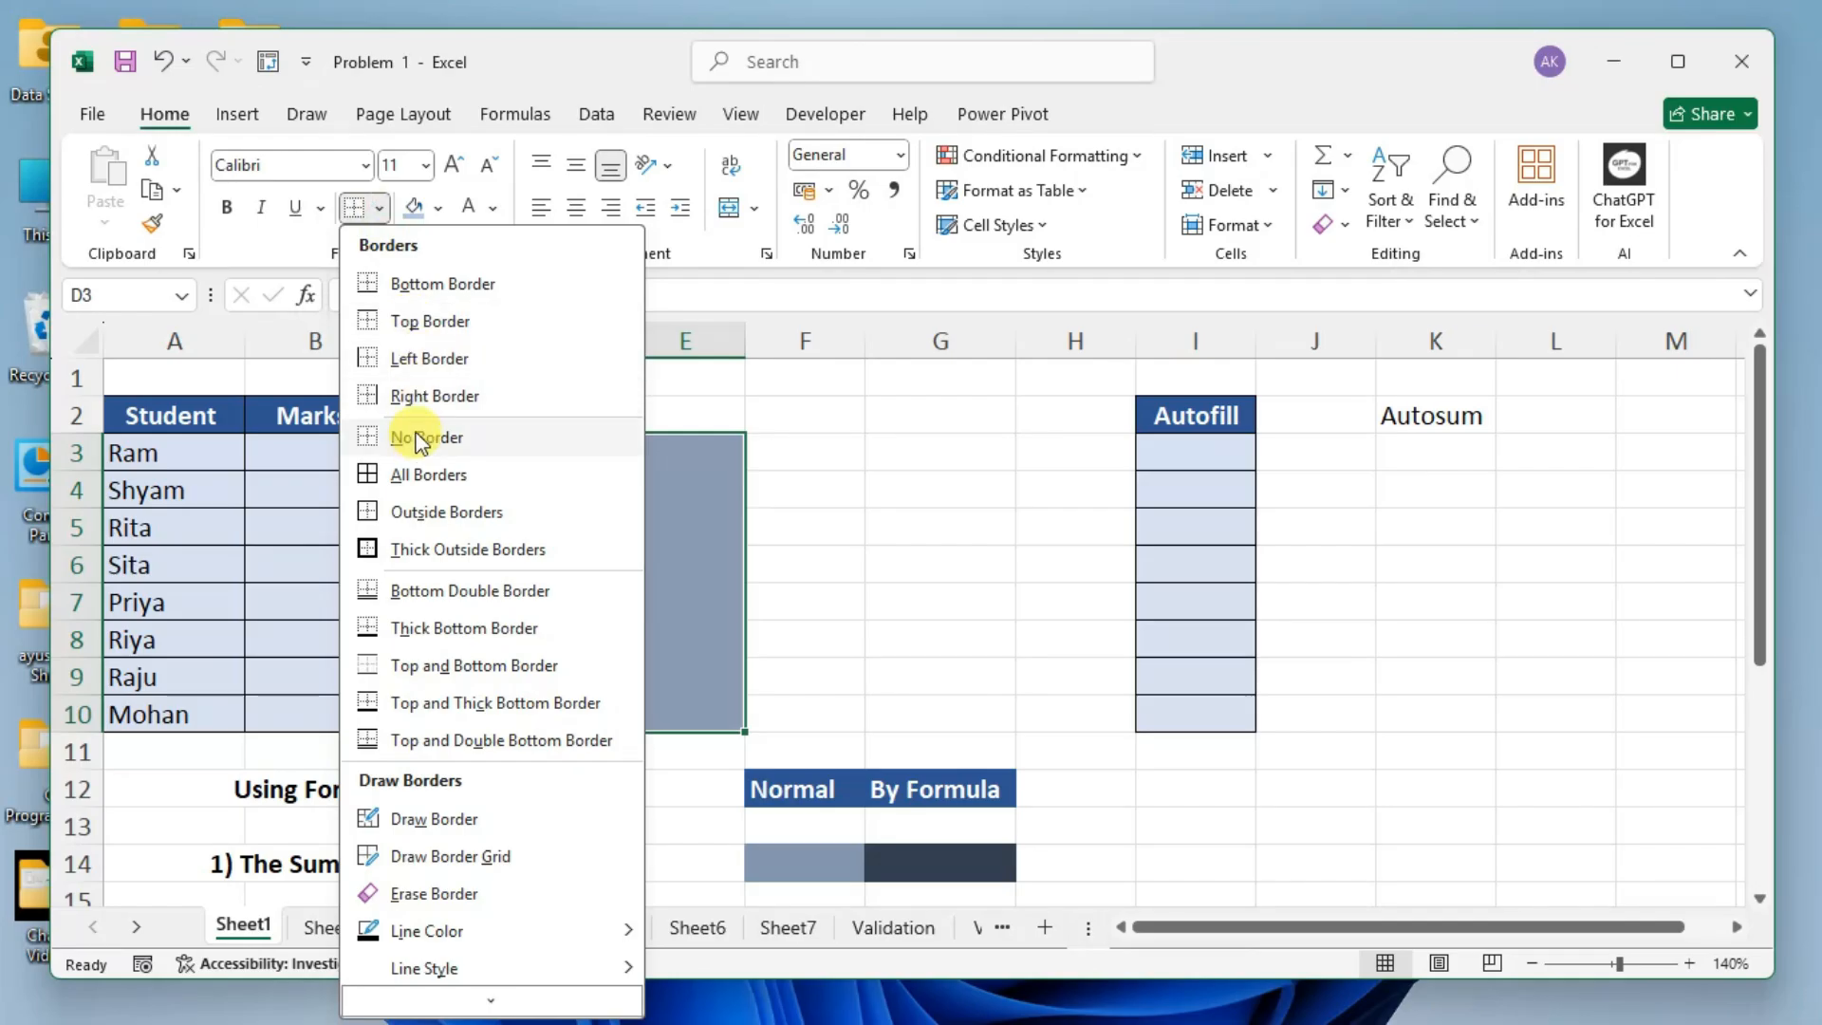
click(411, 480)
click(842, 451)
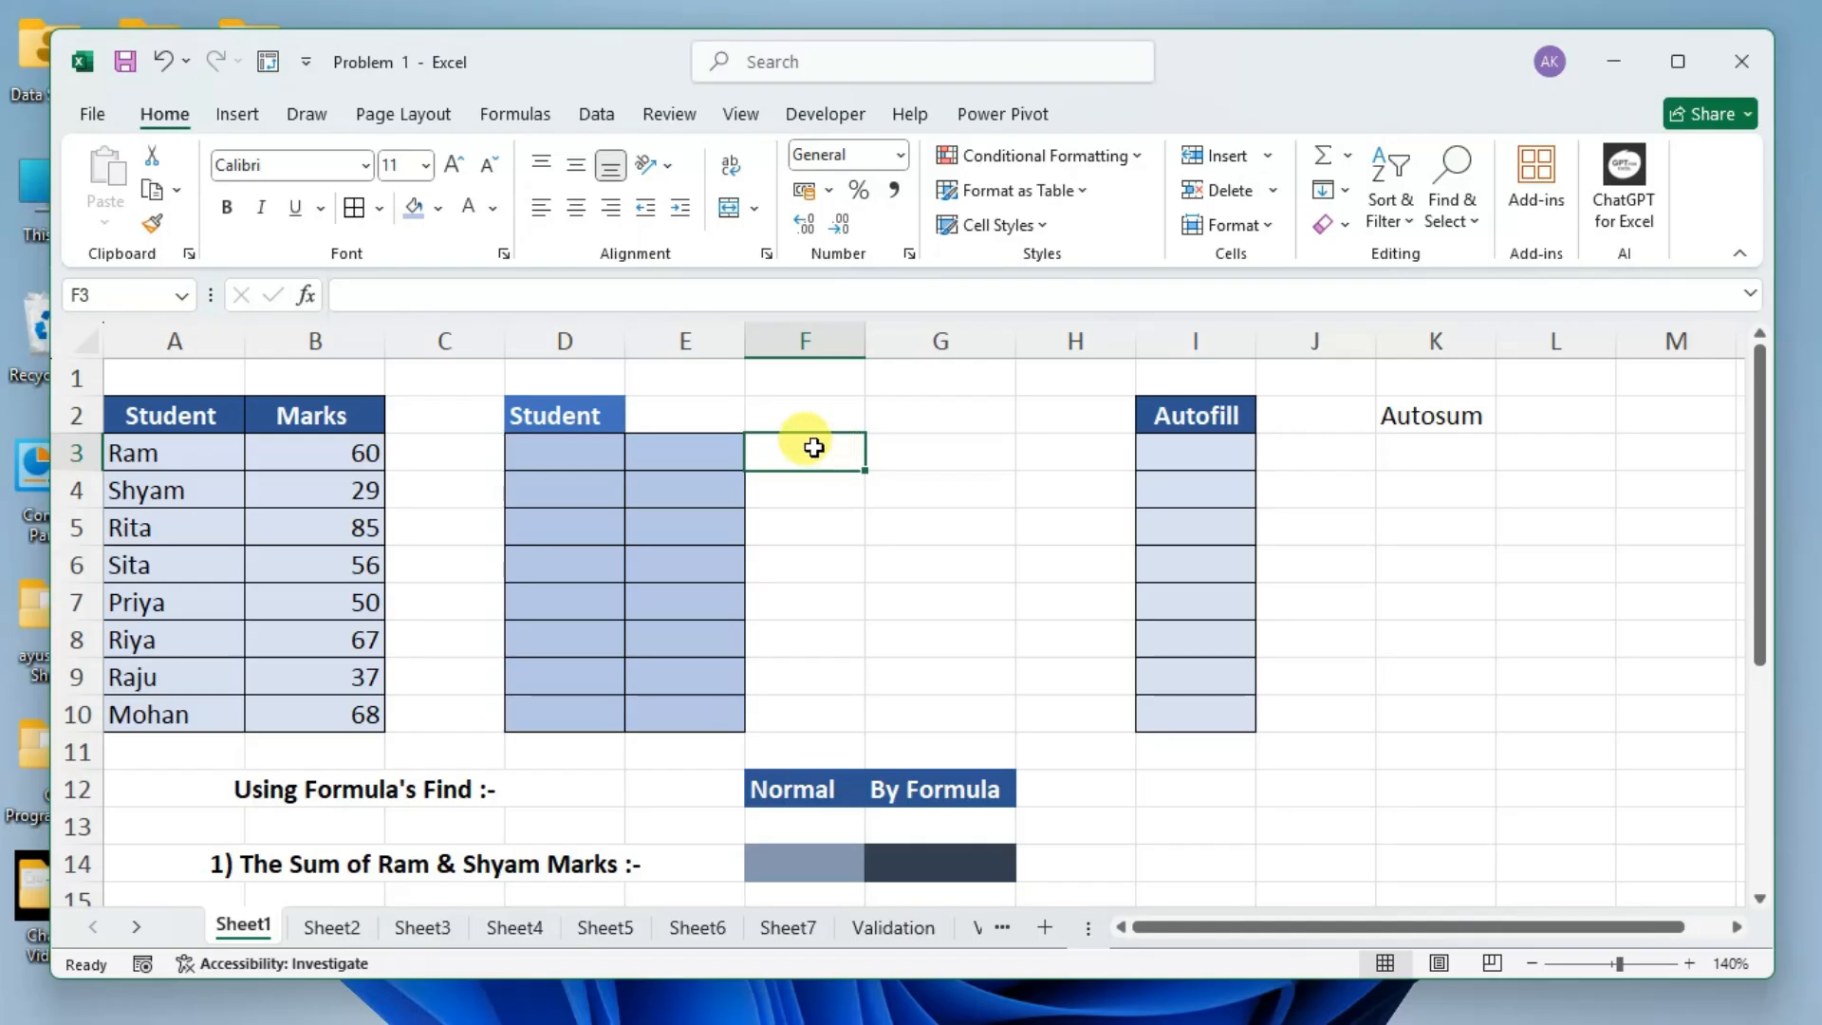
click(691, 410)
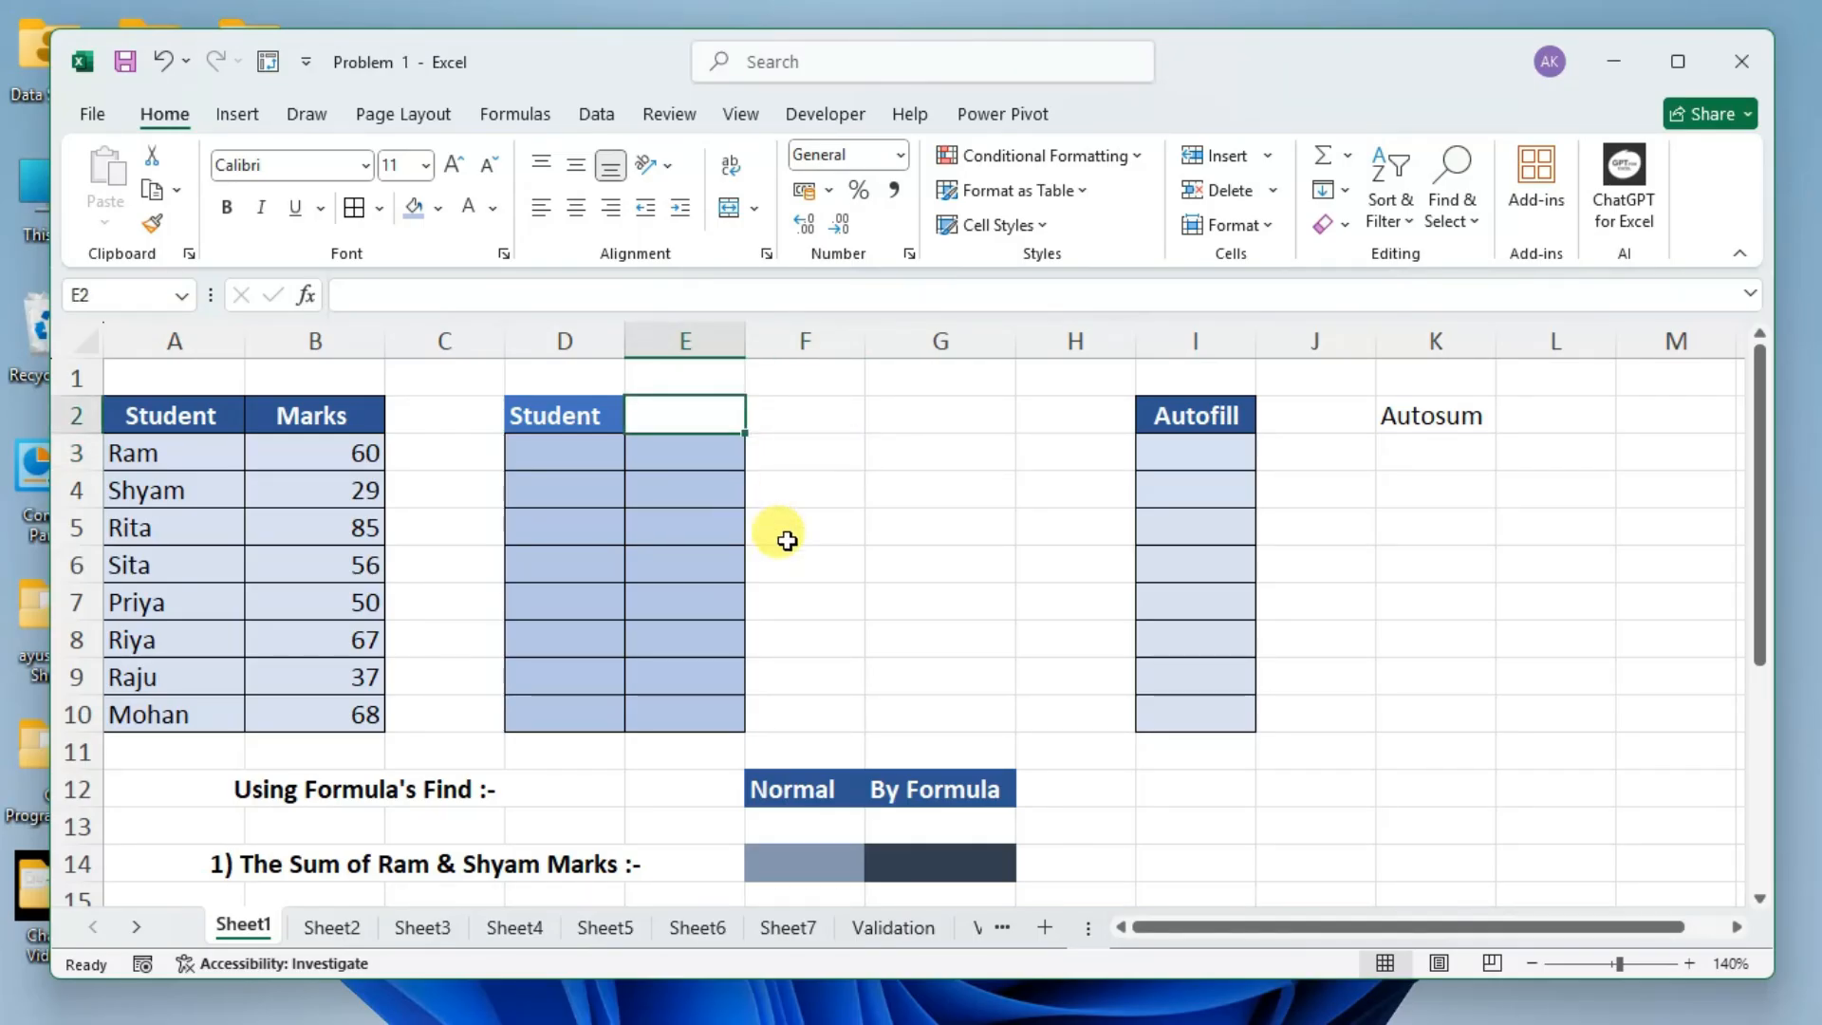
Select A3:B10 and D3:E10 in turn to compare the original table's body with the newly formatted one.
drag(150, 446, 297, 711)
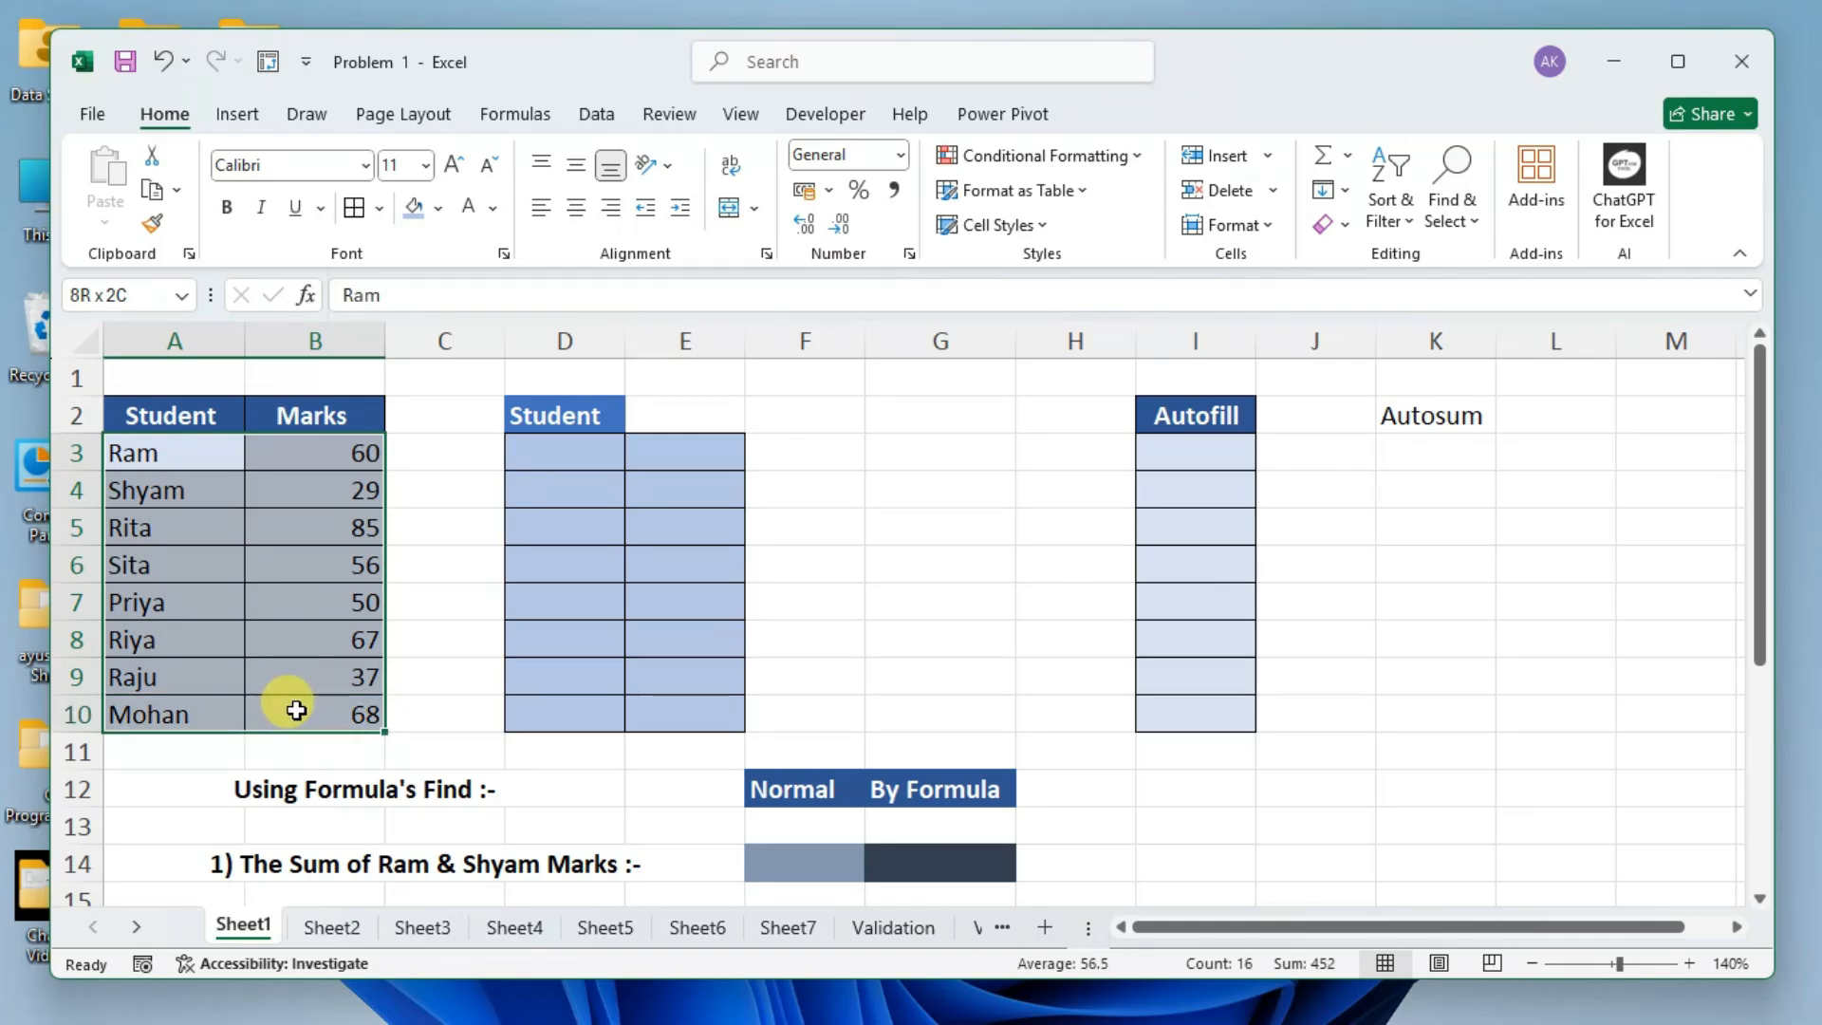
drag(601, 452, 706, 713)
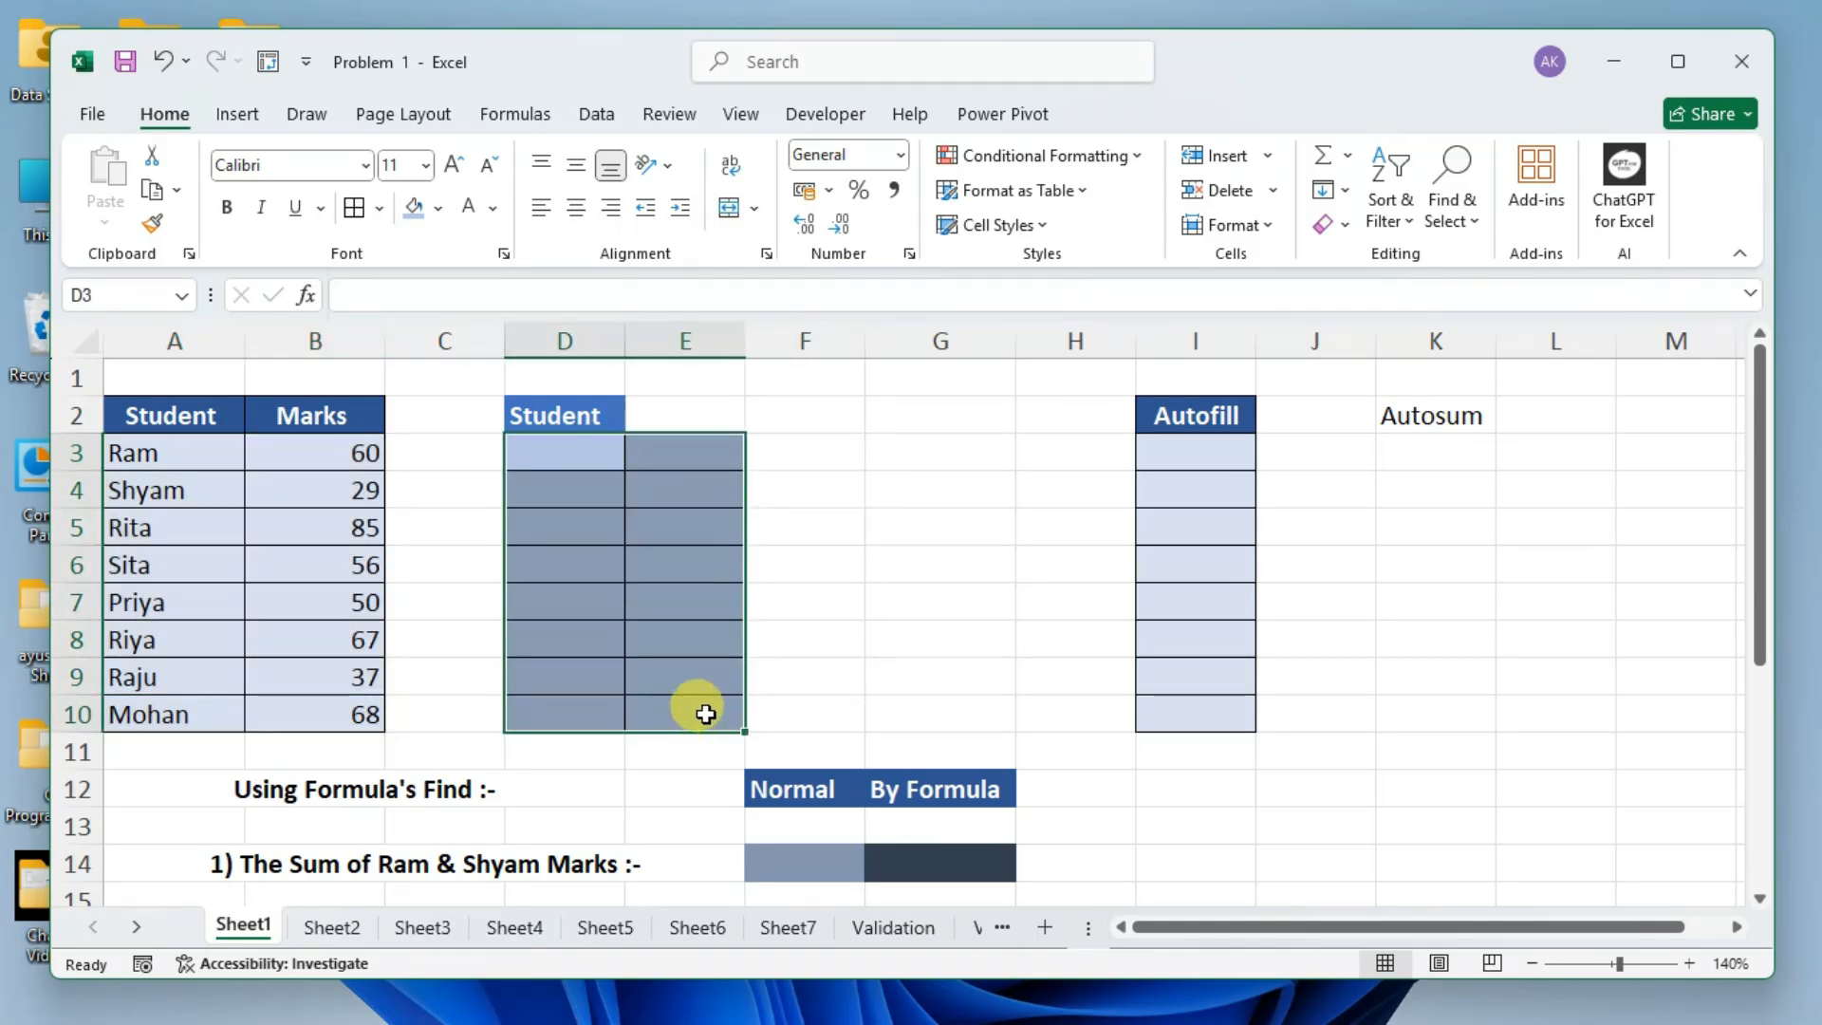
click(906, 634)
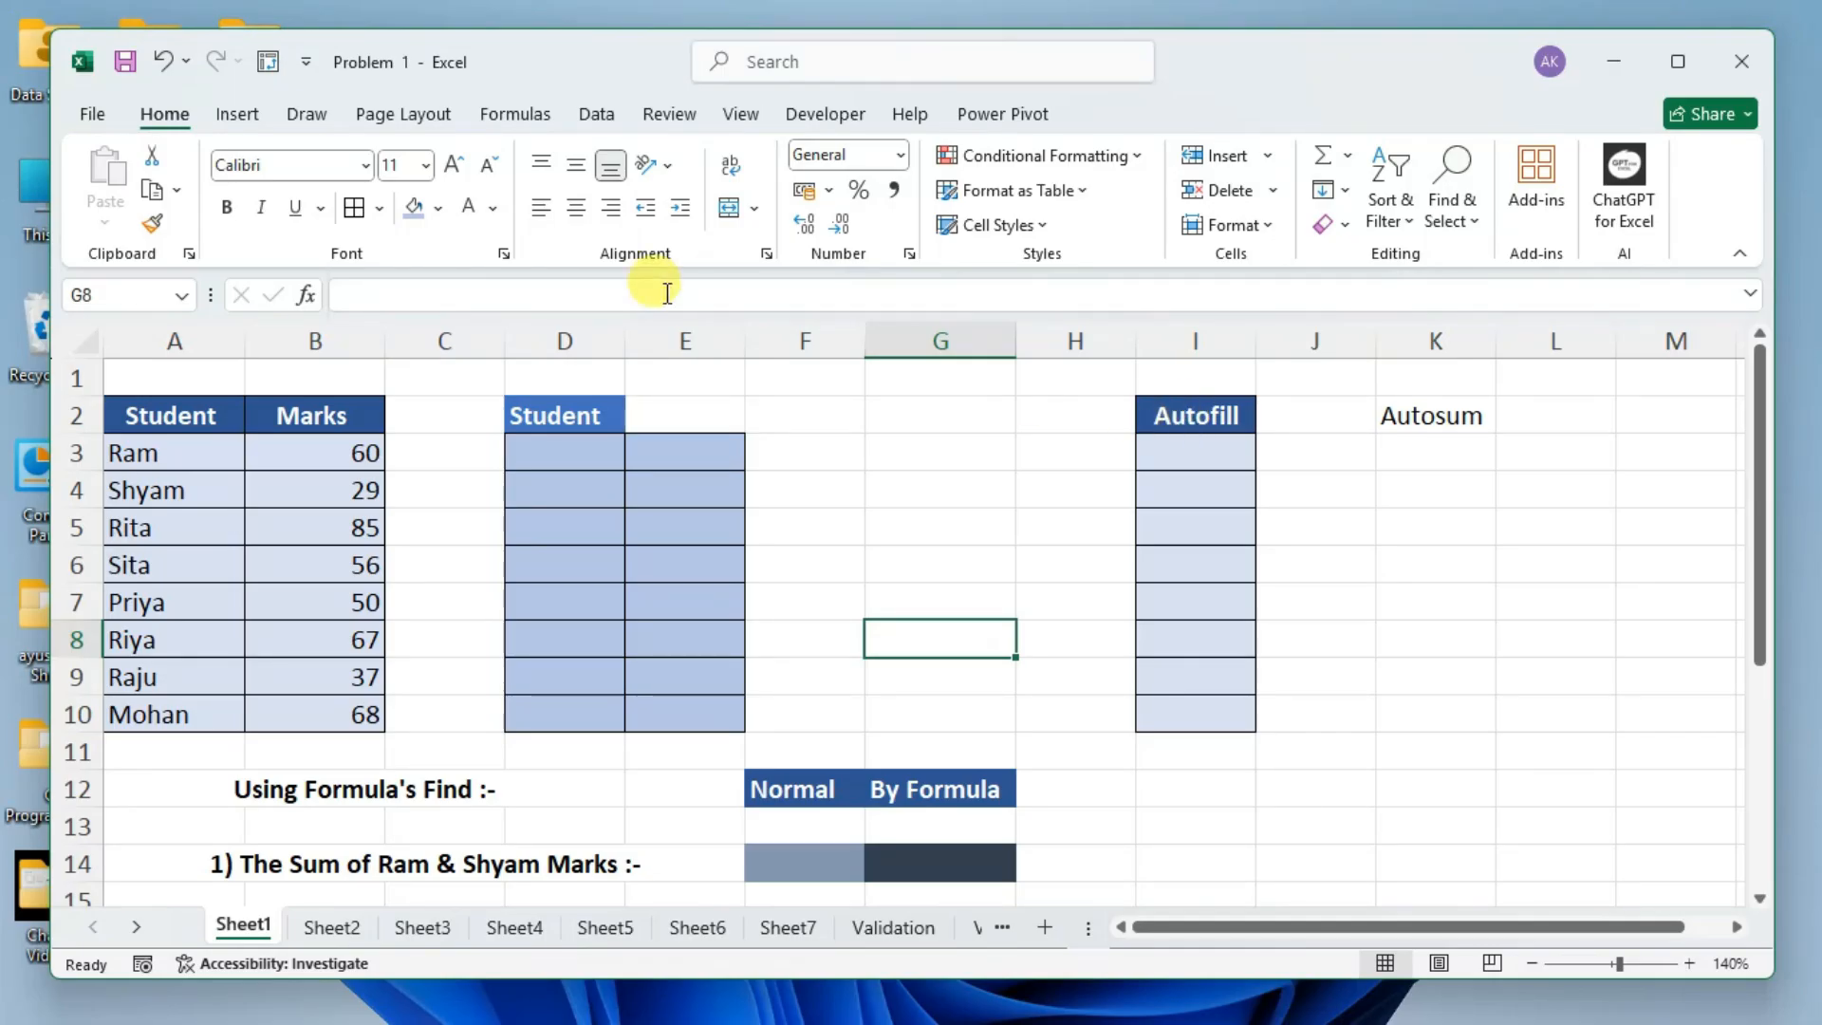
Look over the list of formula questions below the tables and select the merged cell A14 holding the first question.
scroll(503, 491, down, 3)
scroll(514, 500, down, 1)
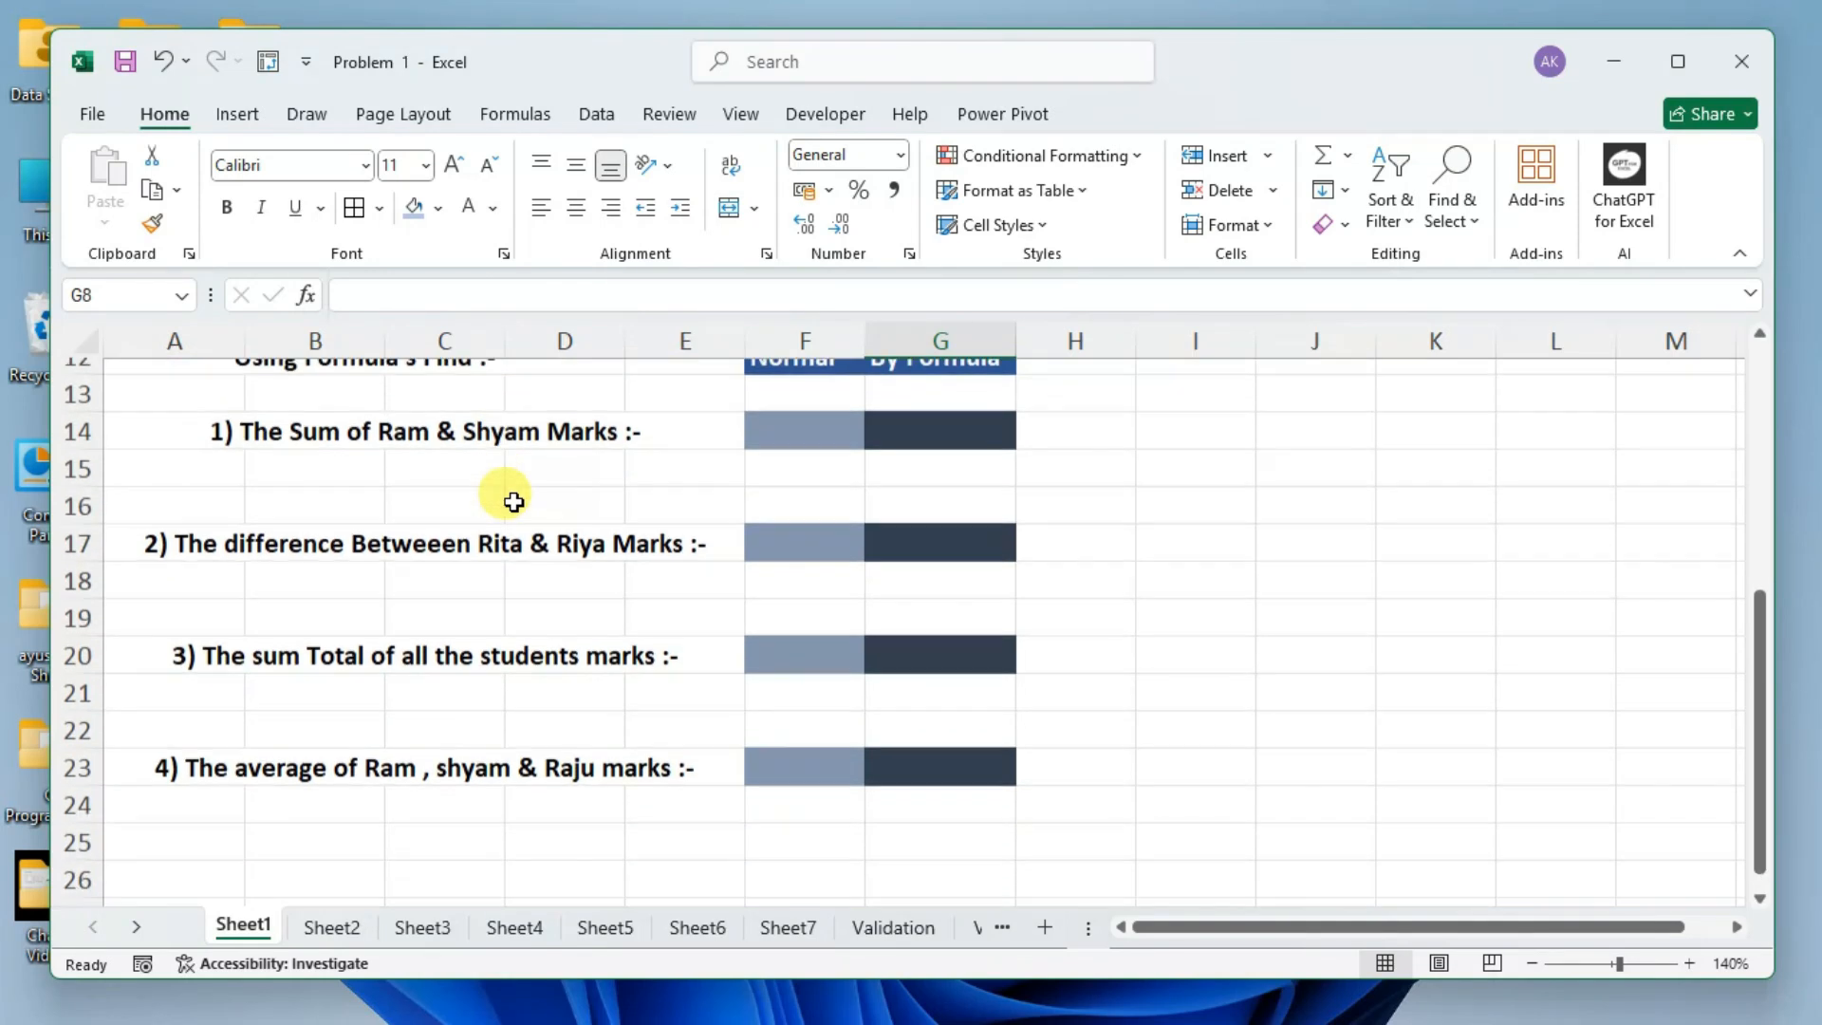
scroll(484, 489, up, 1)
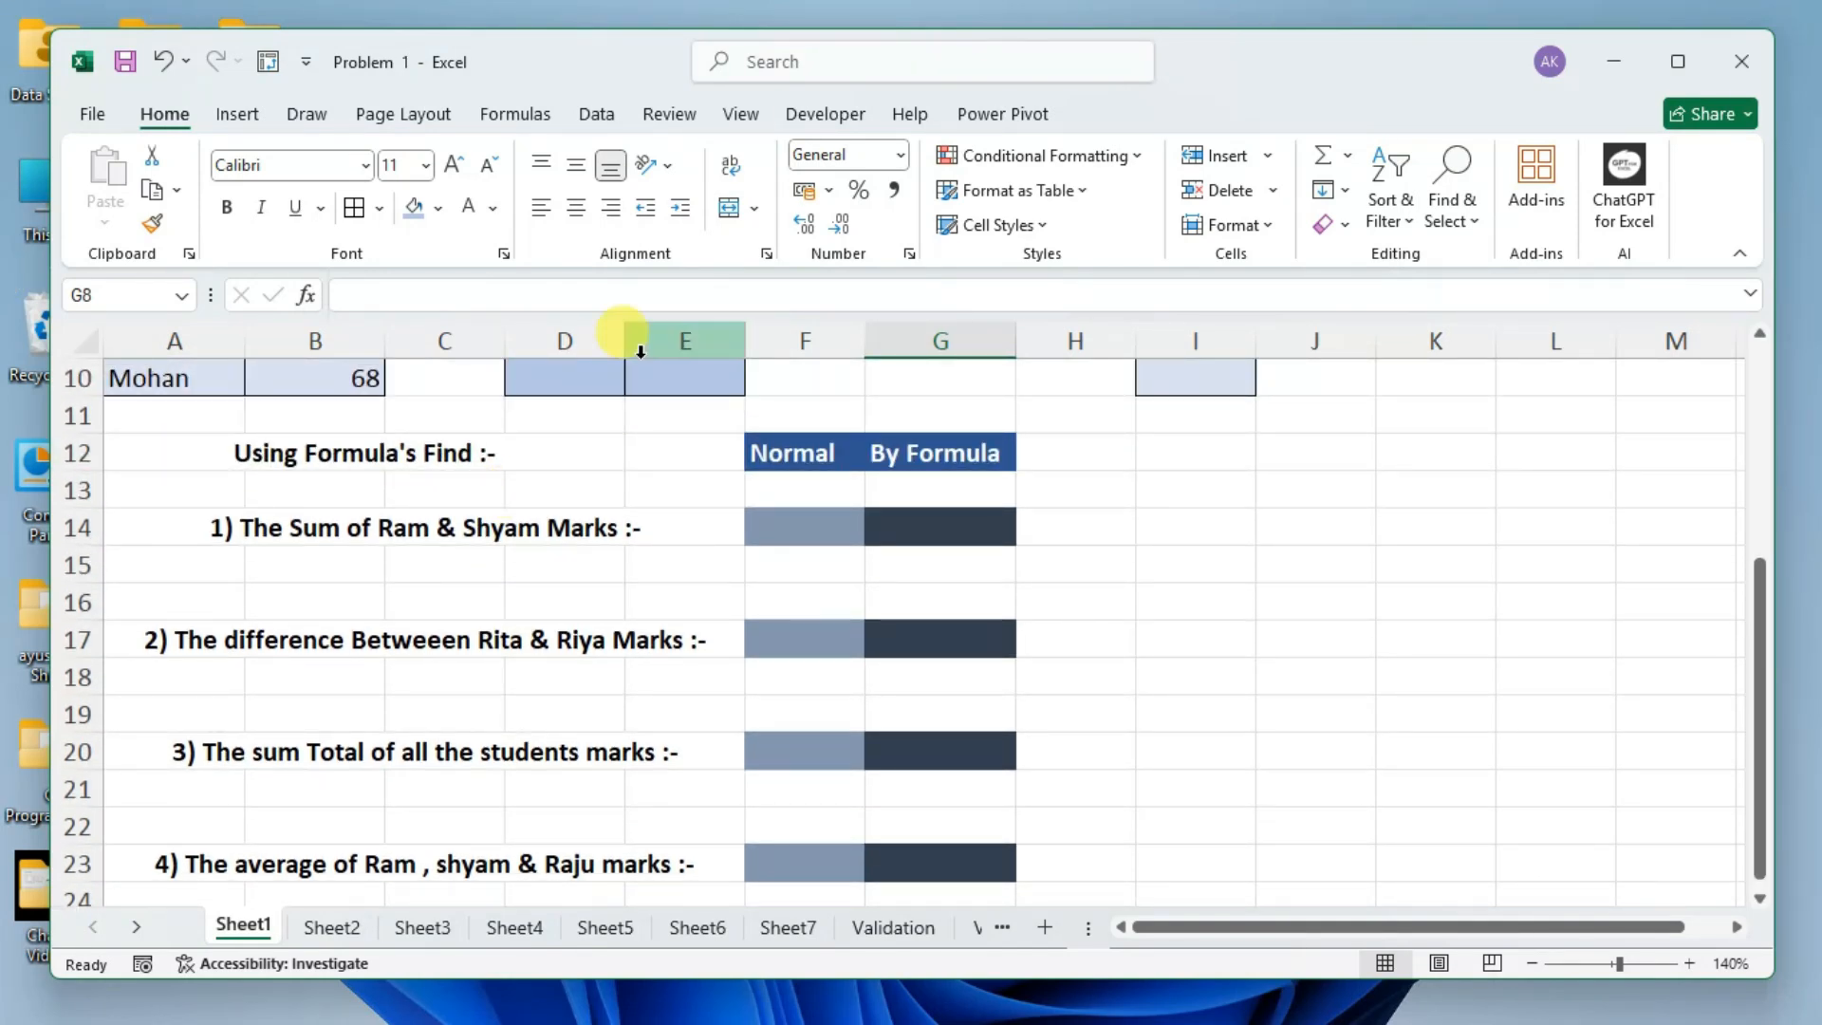
click(215, 528)
click(545, 601)
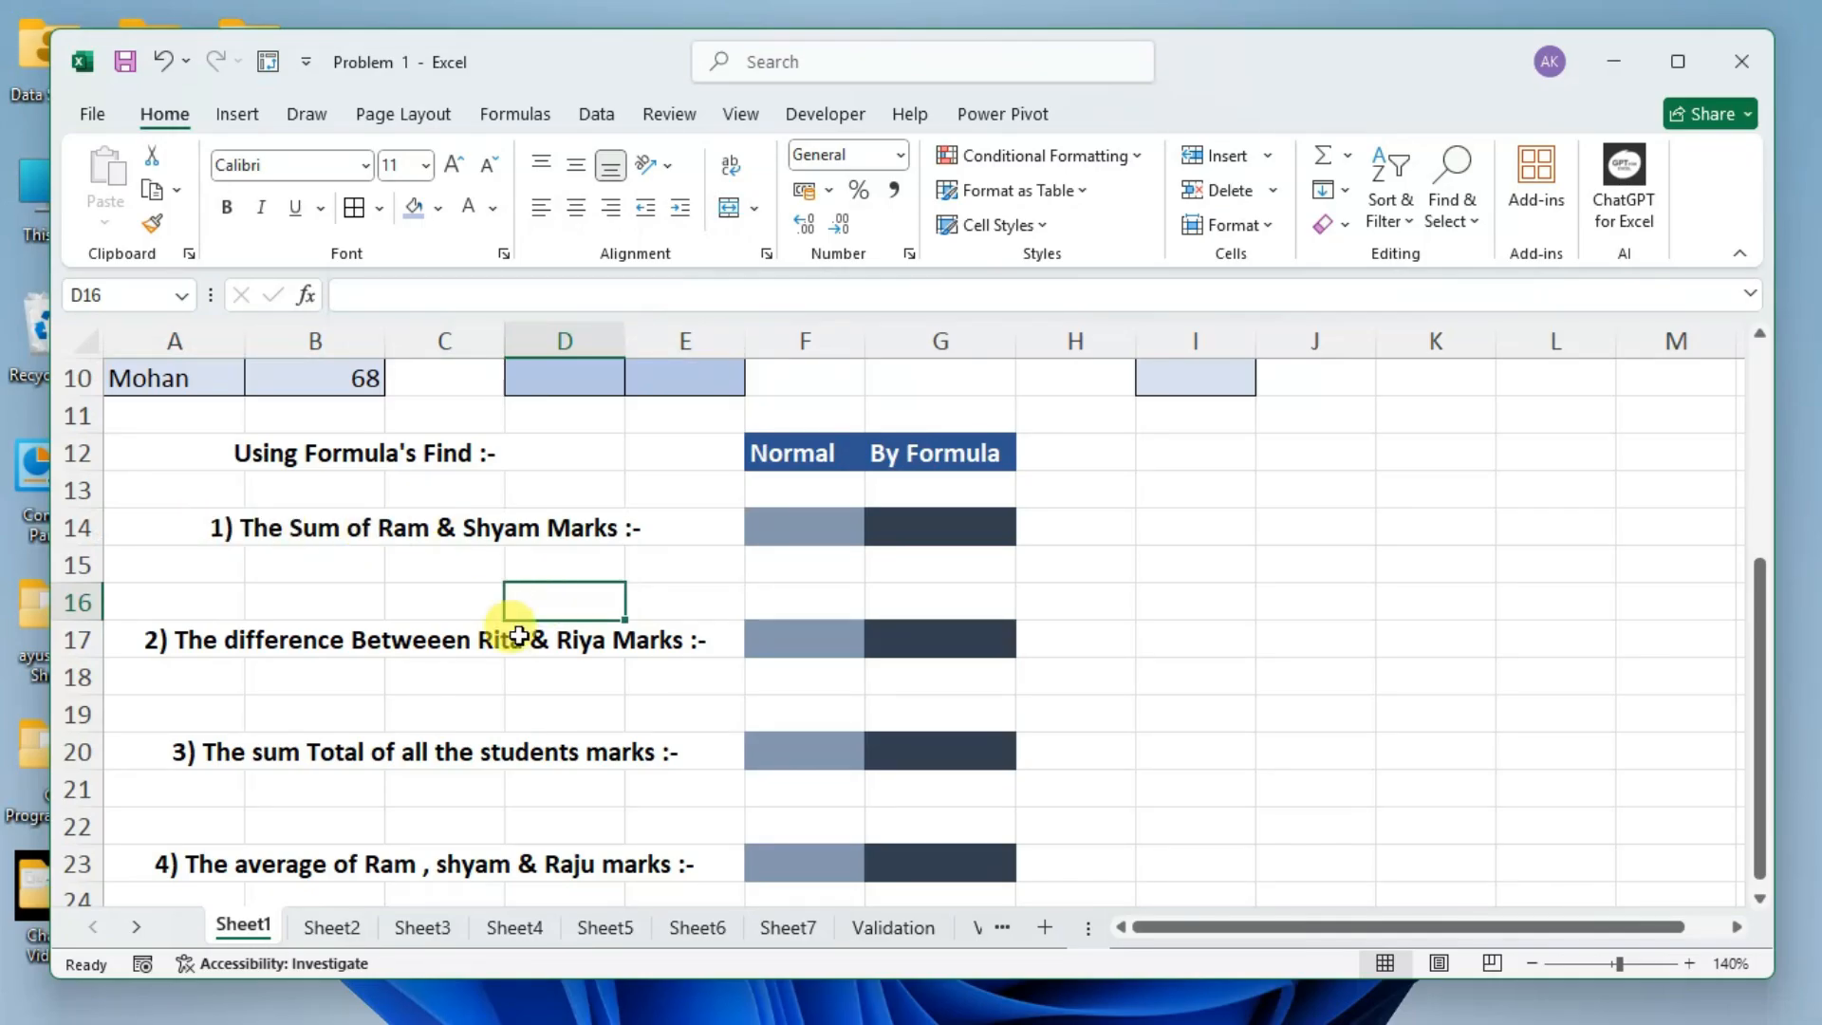
click(181, 528)
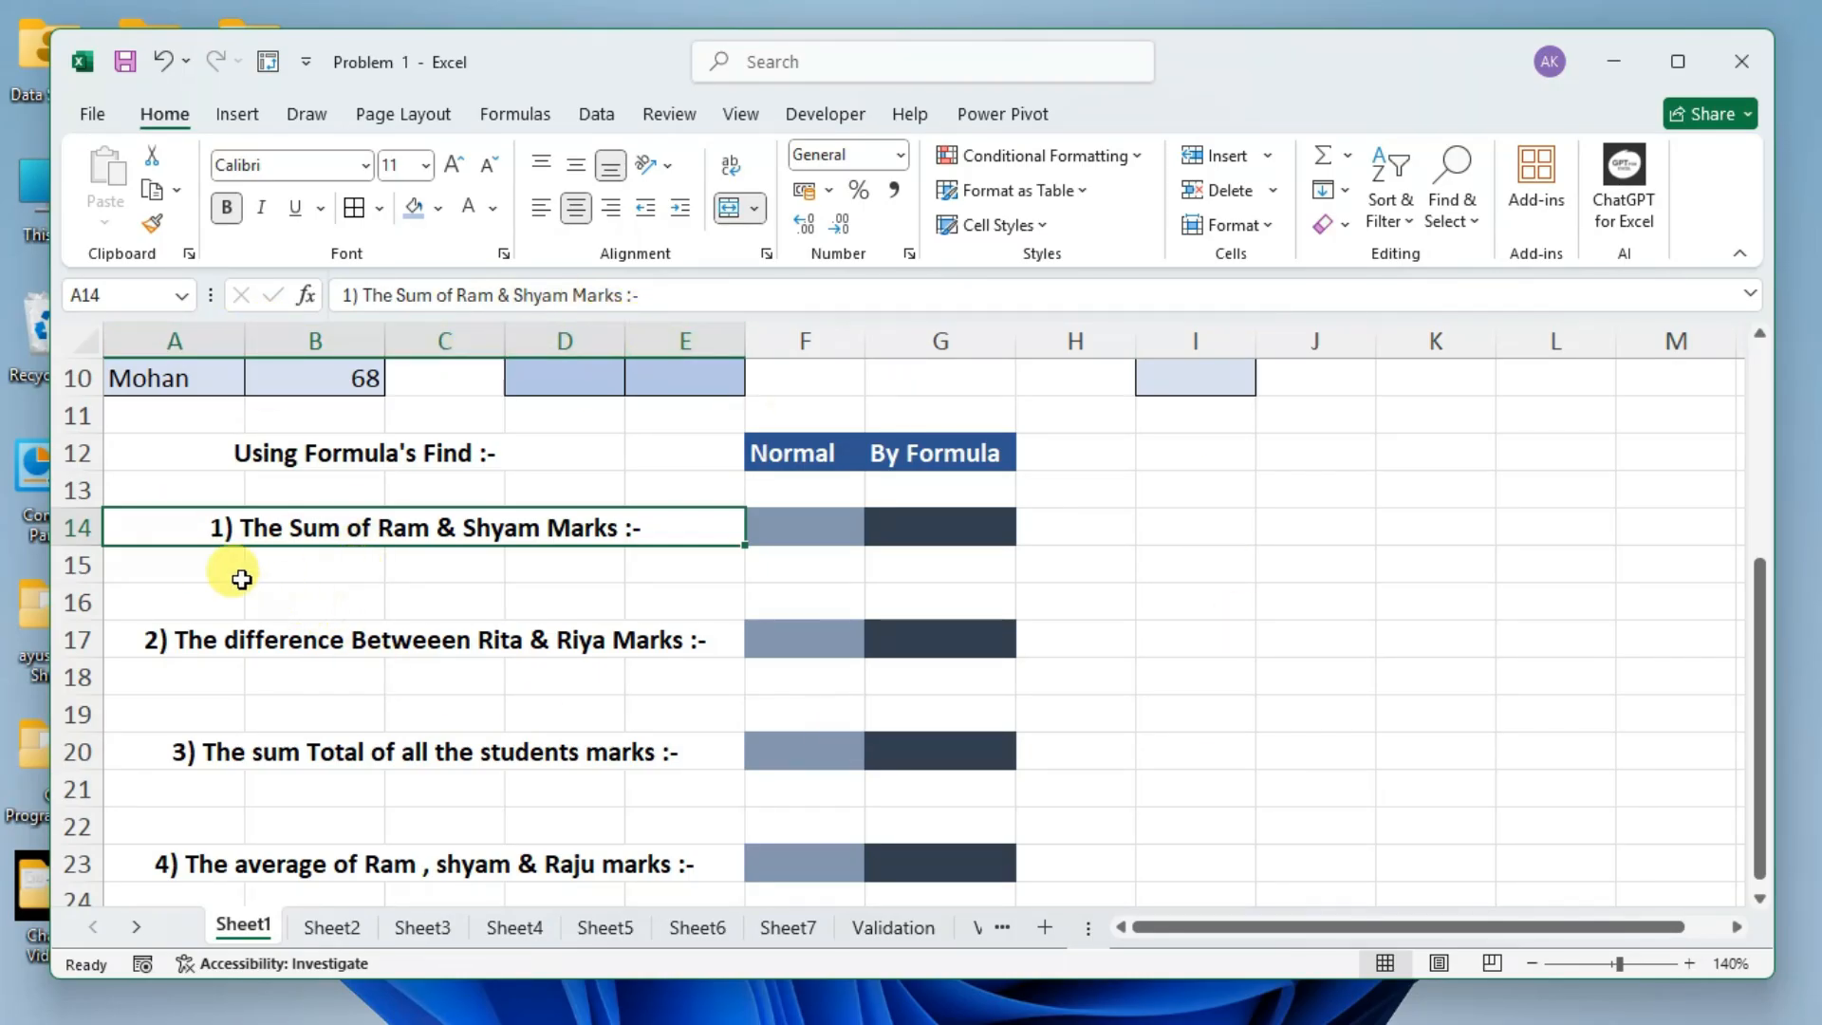
Select the range A15:E15 below the first question, and fill the empty cell A15 across to E15.
drag(209, 568, 702, 575)
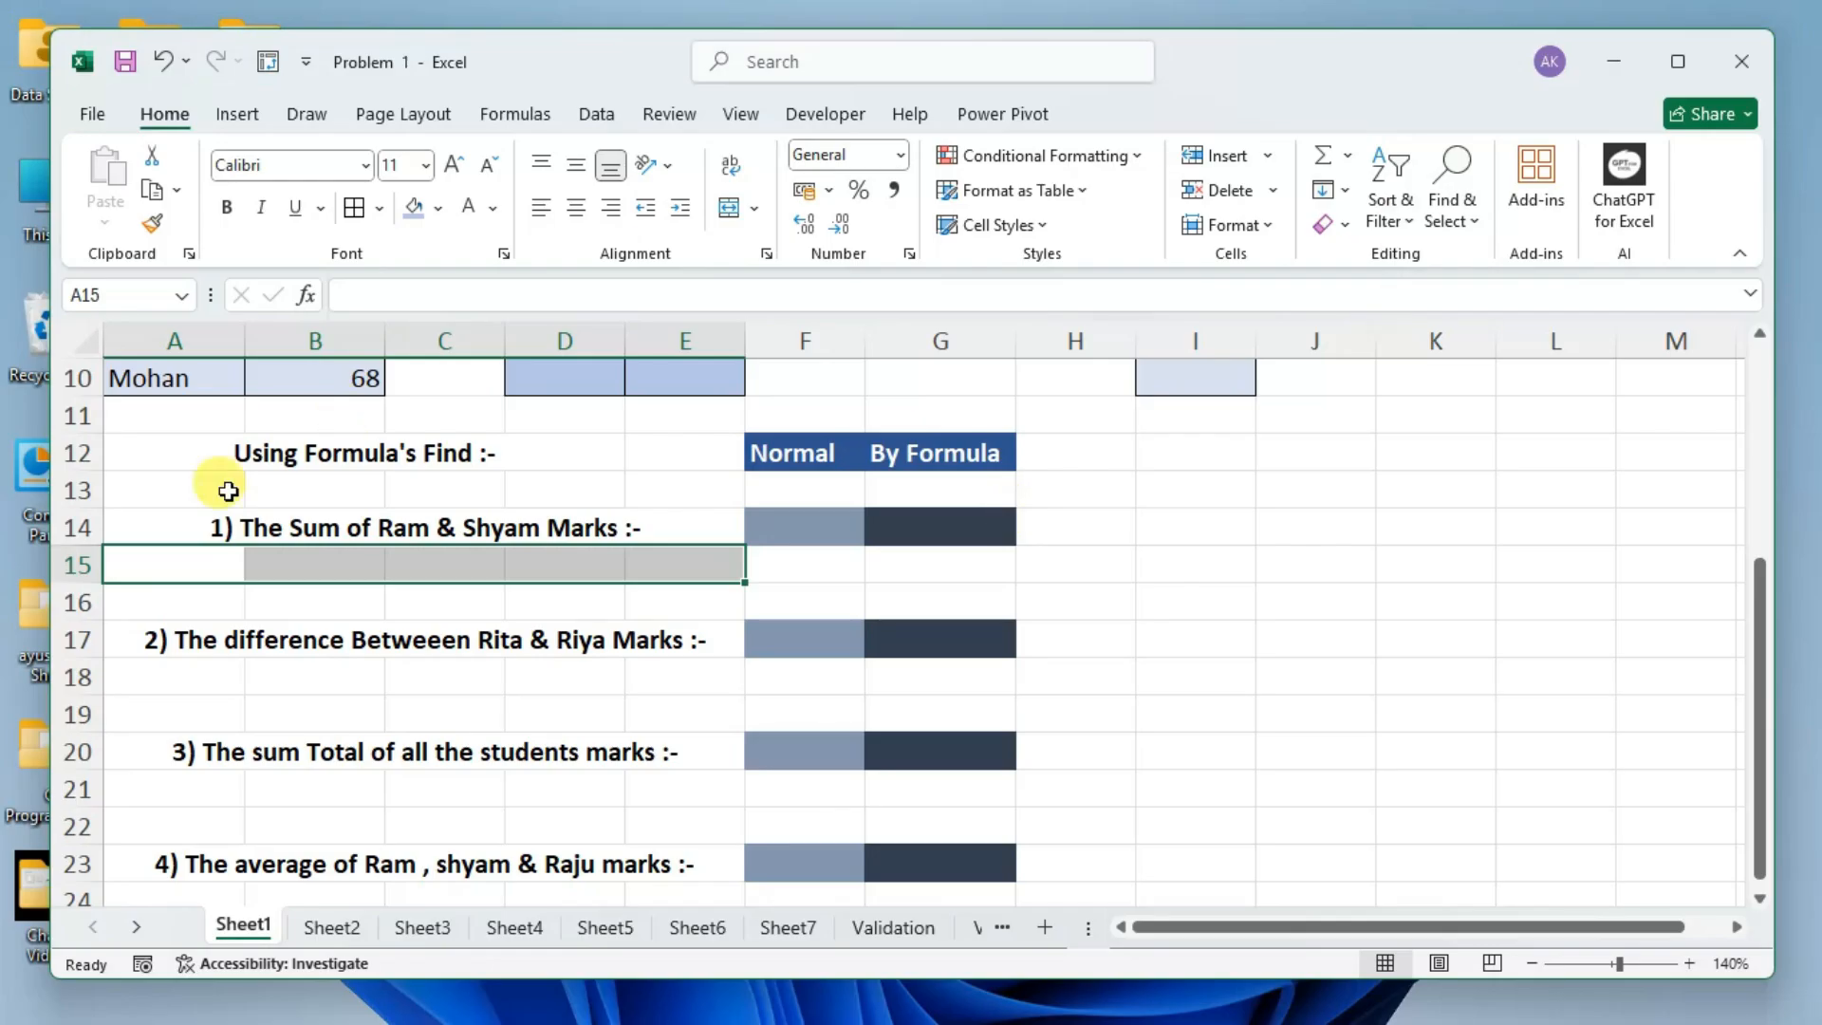
click(169, 560)
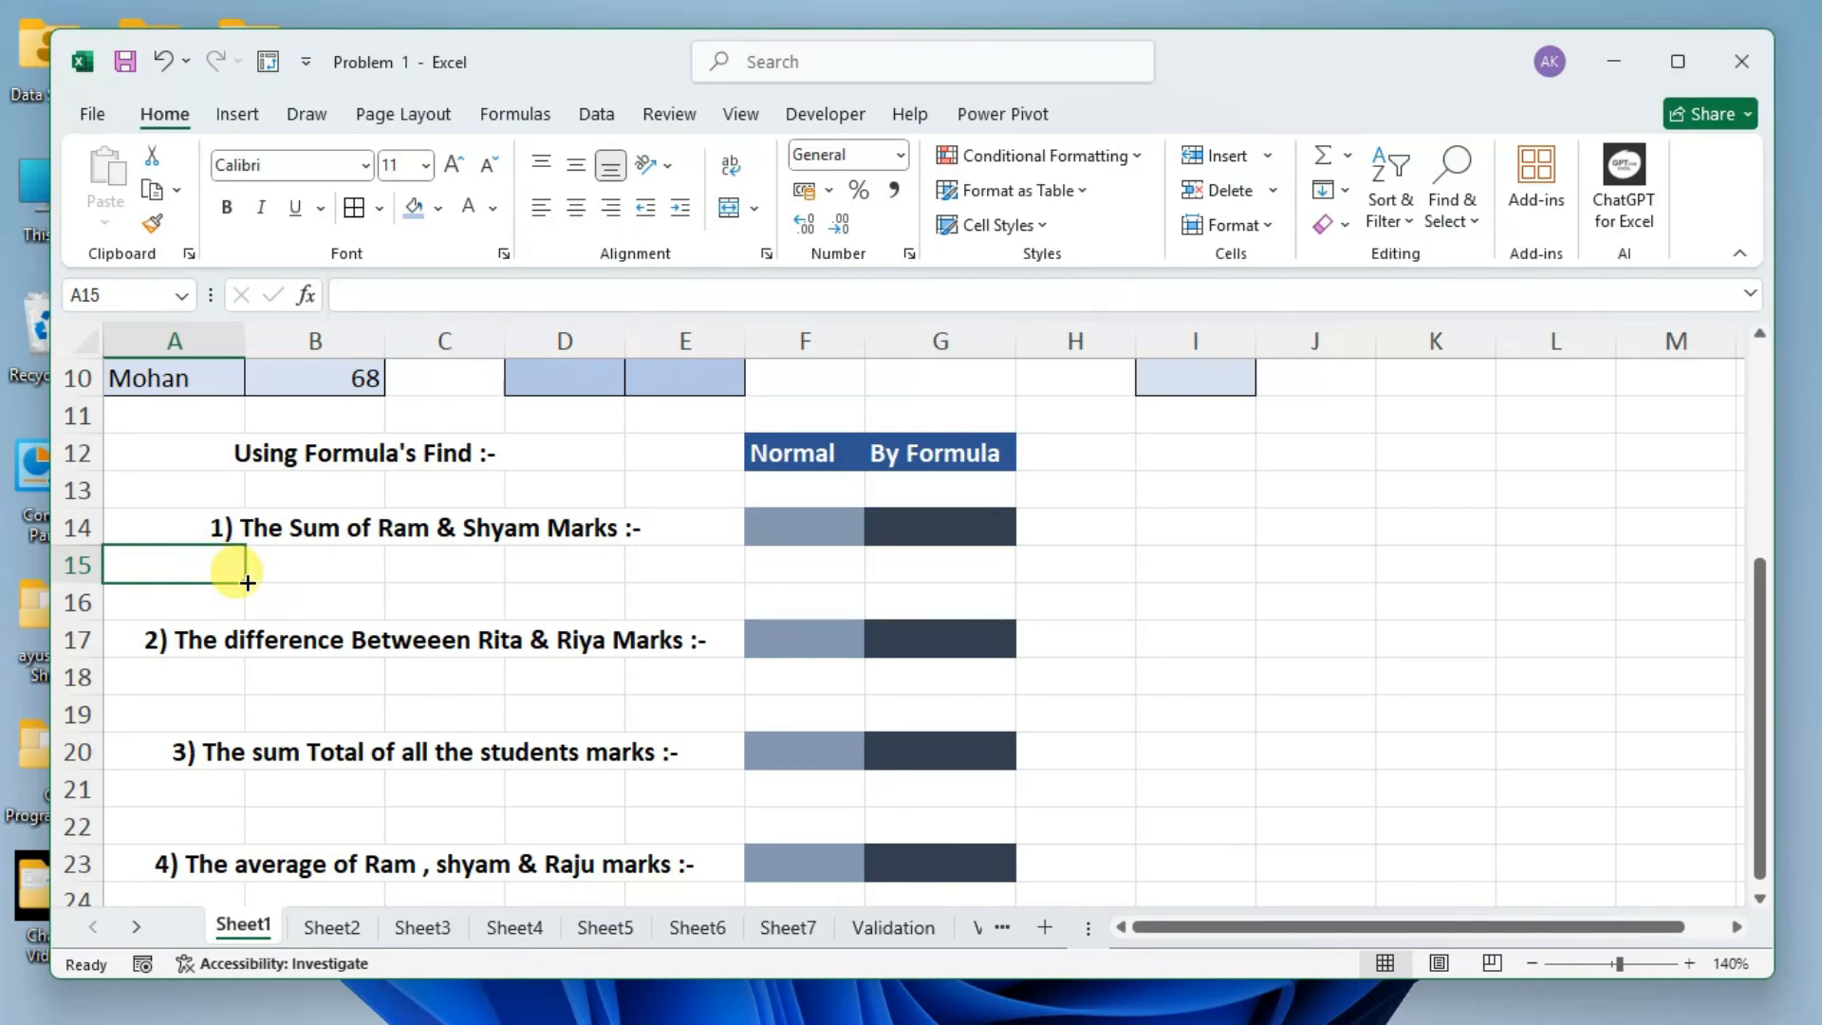
drag(247, 582, 724, 582)
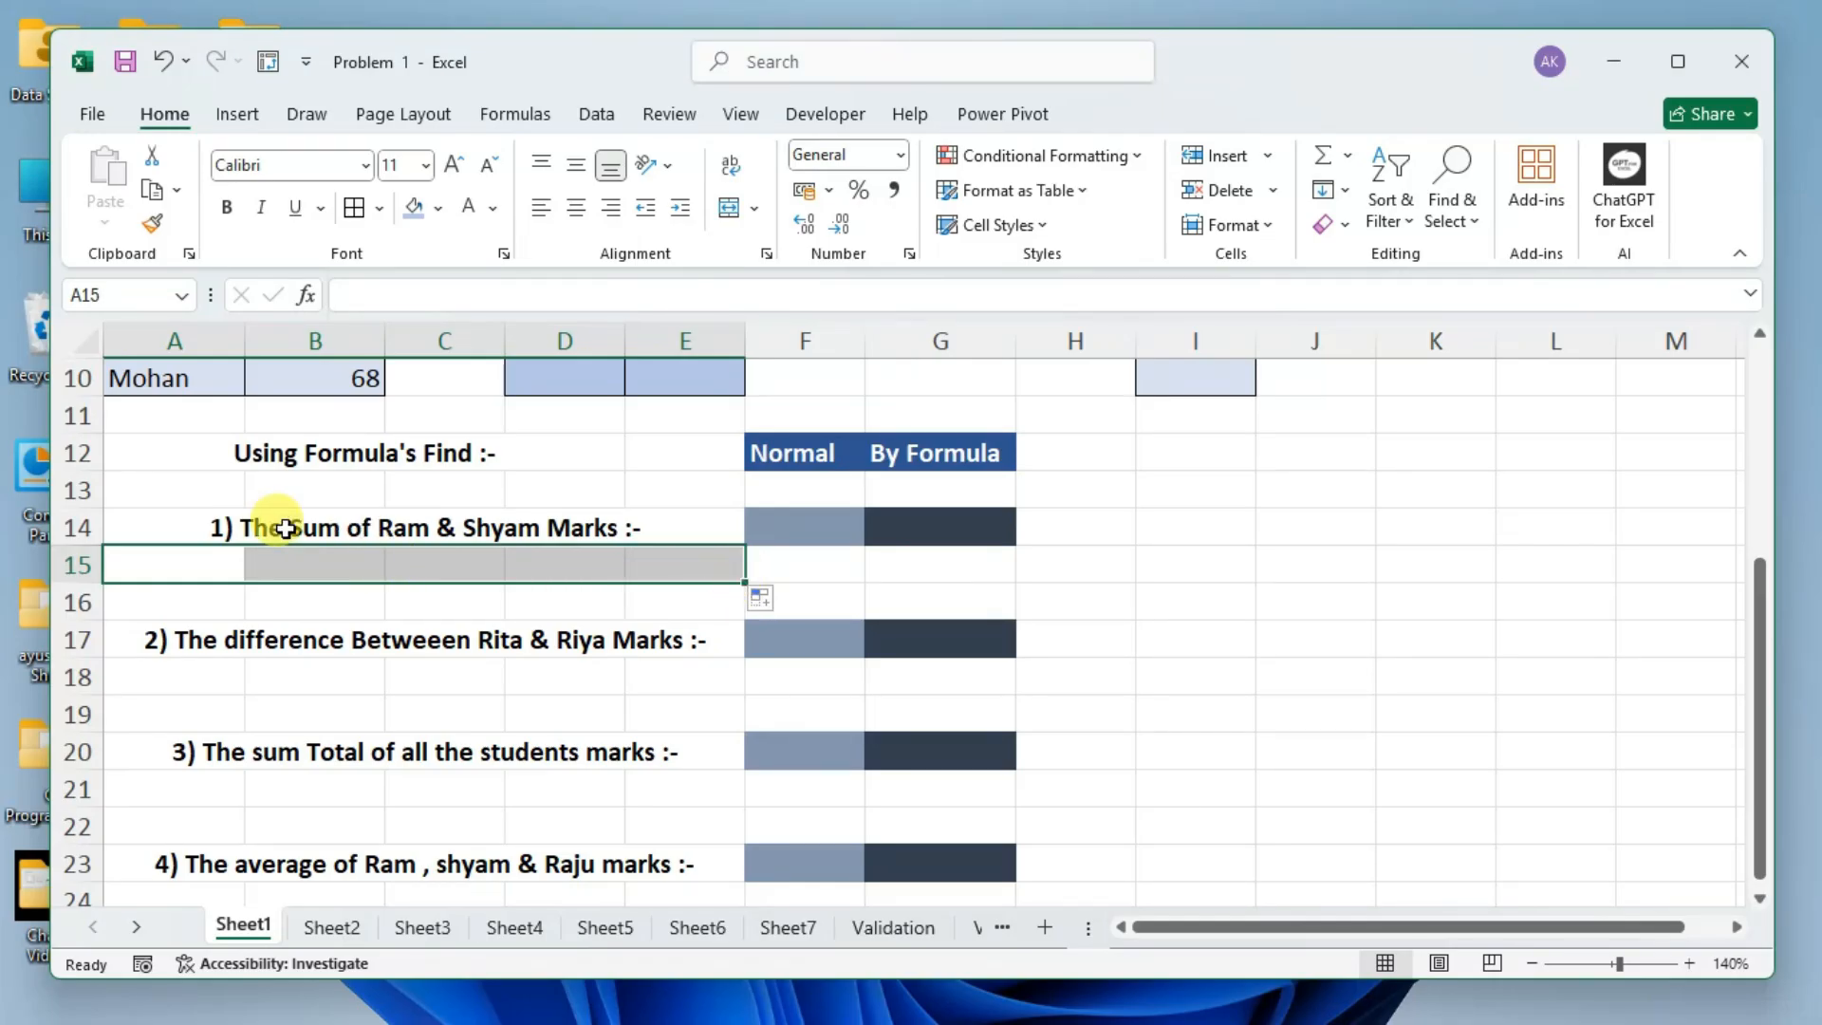
Merge and center the cells A15:E15 below the first formula question.
click(175, 562)
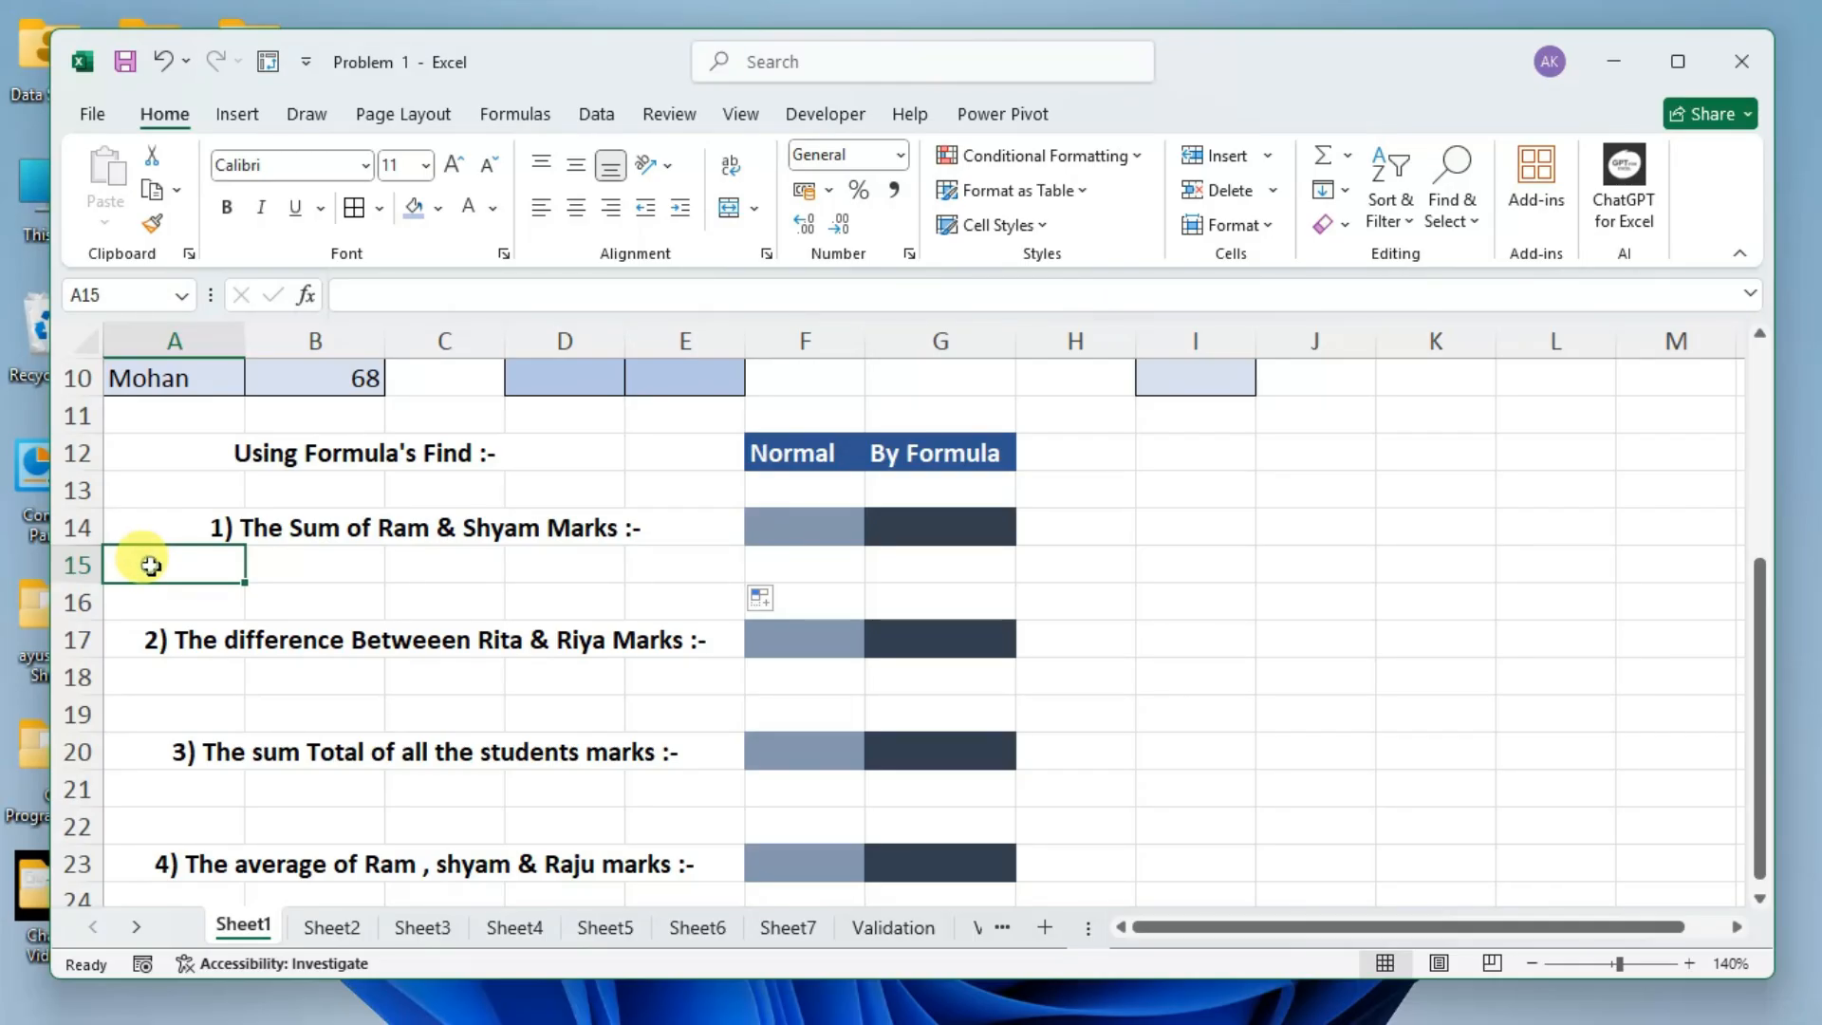
drag(151, 565, 657, 575)
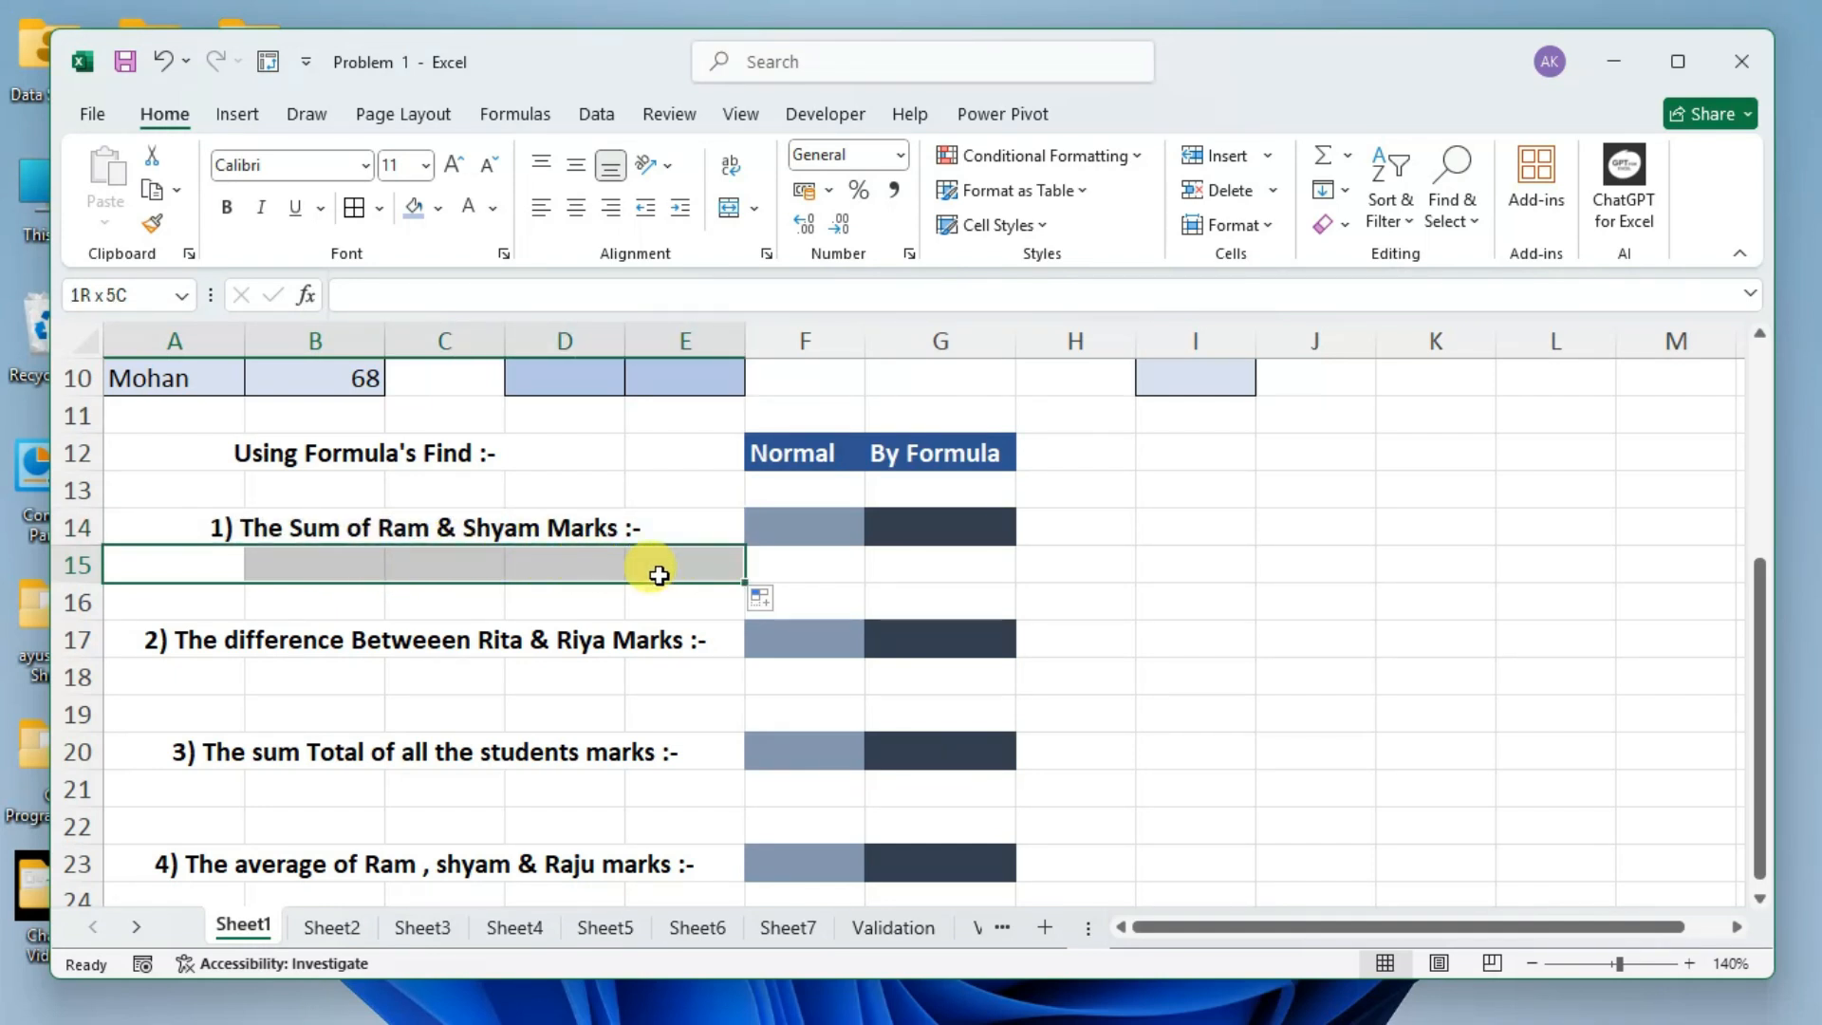
drag(658, 575, 660, 573)
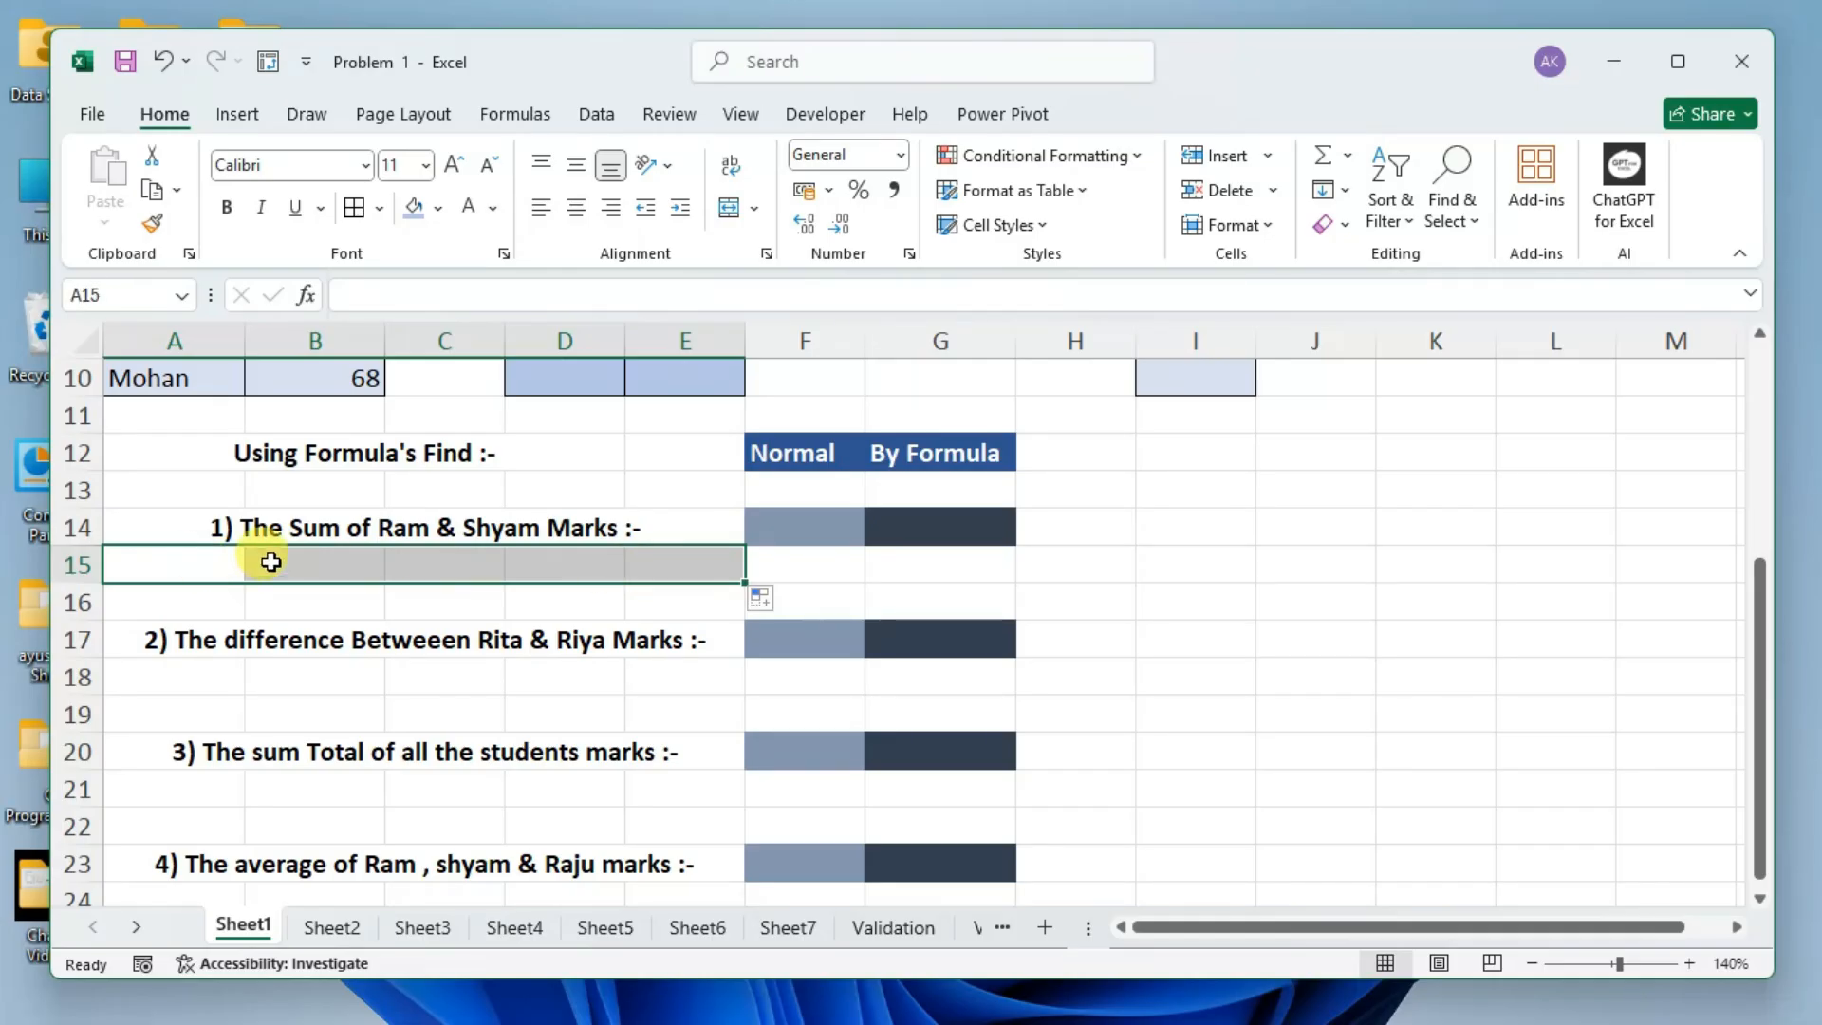
click(755, 210)
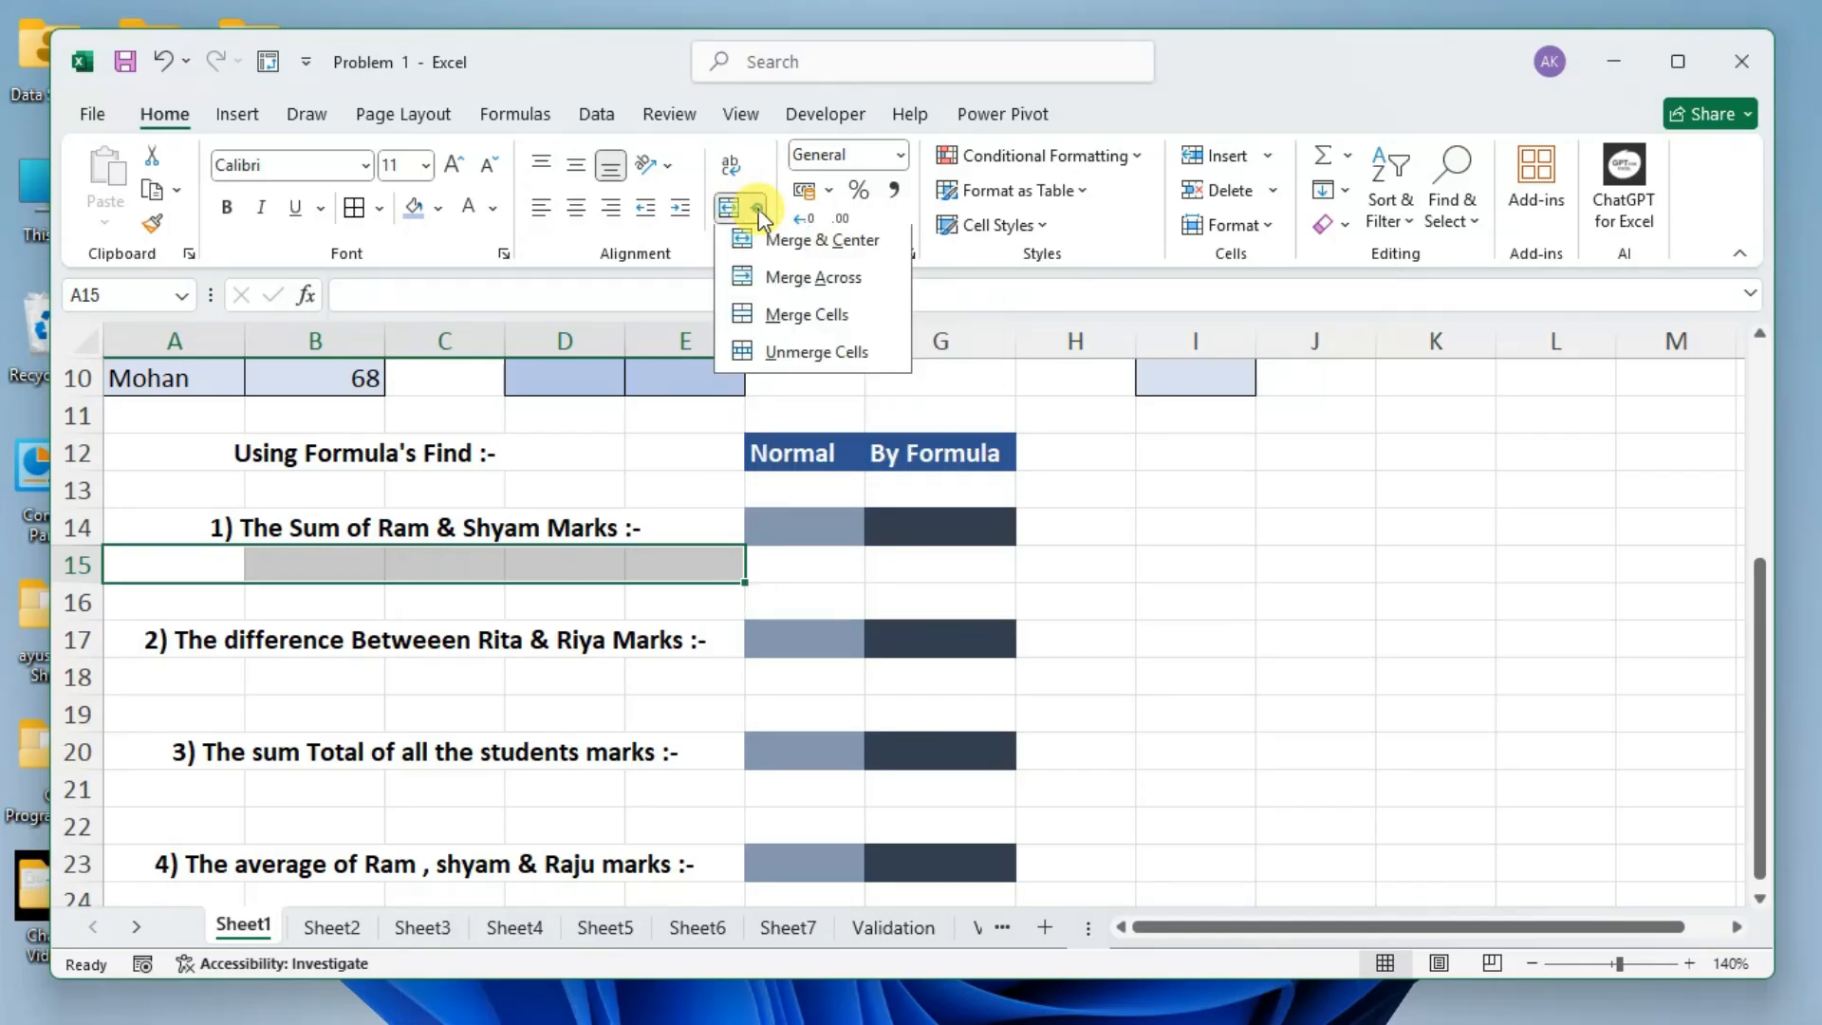
click(809, 248)
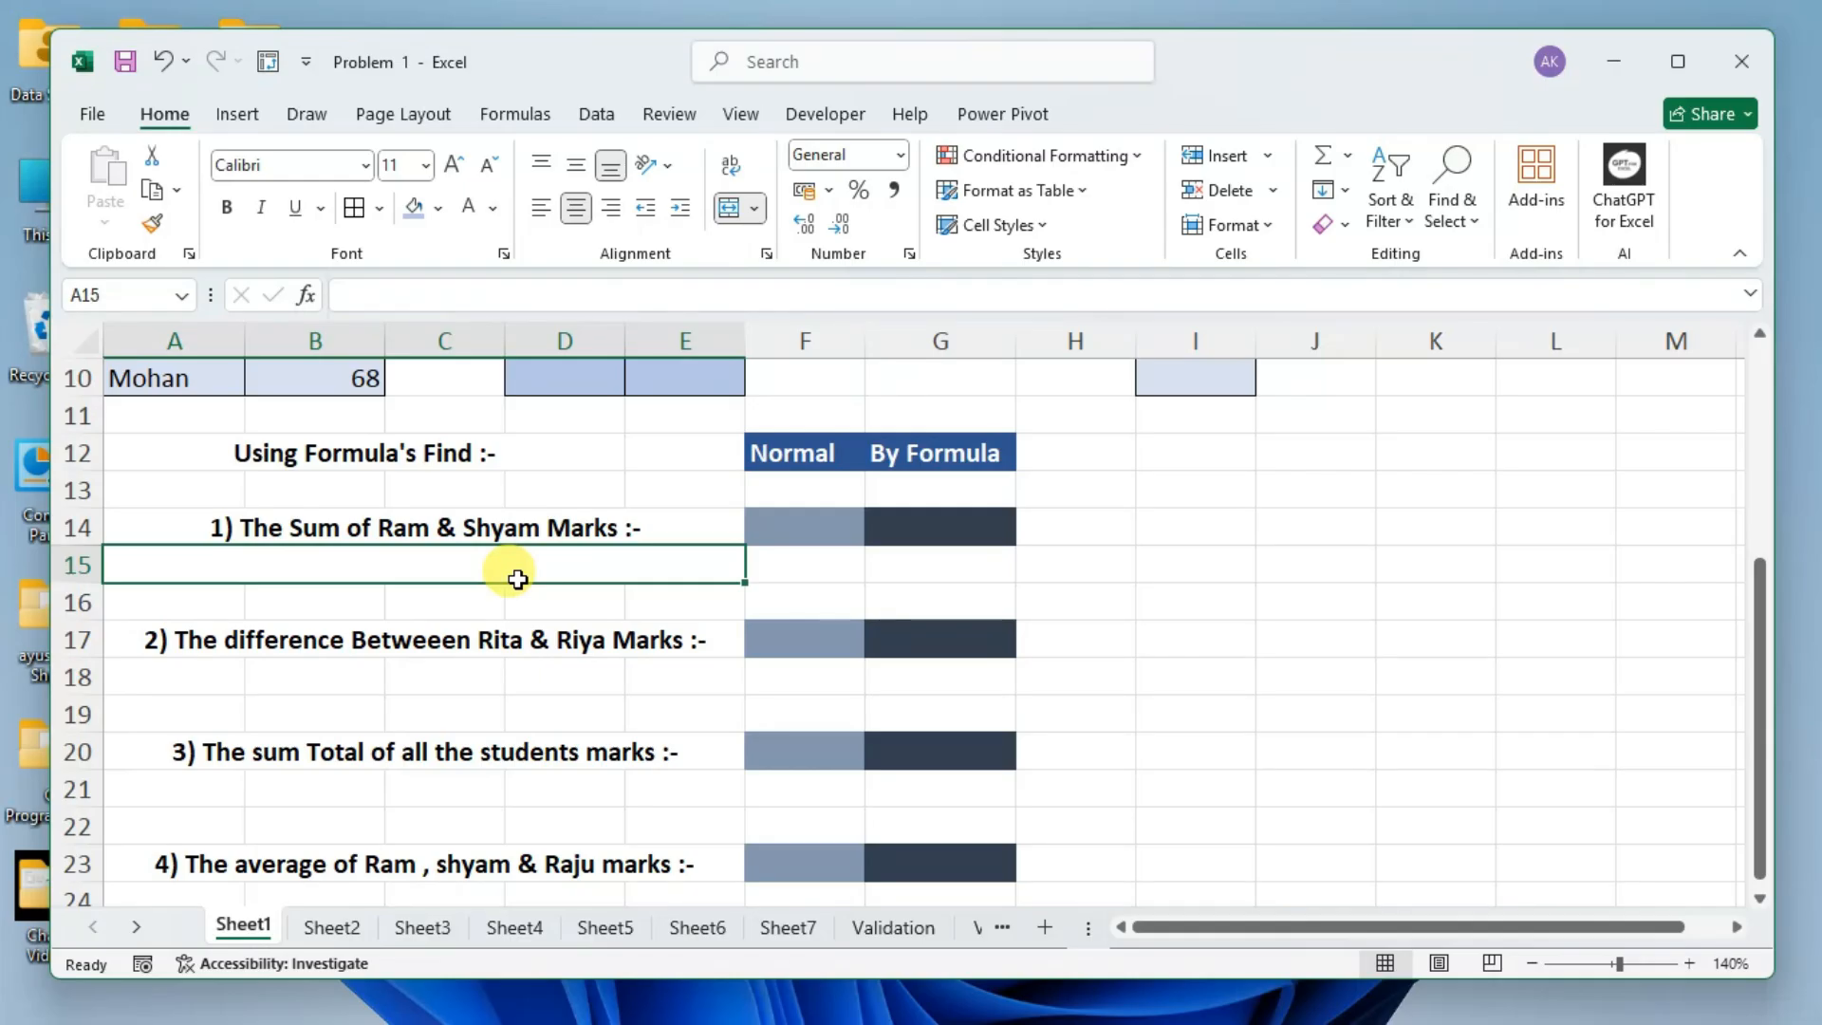
Enter "1)" in the merged cell A15 and make it bold.
text(1) z)
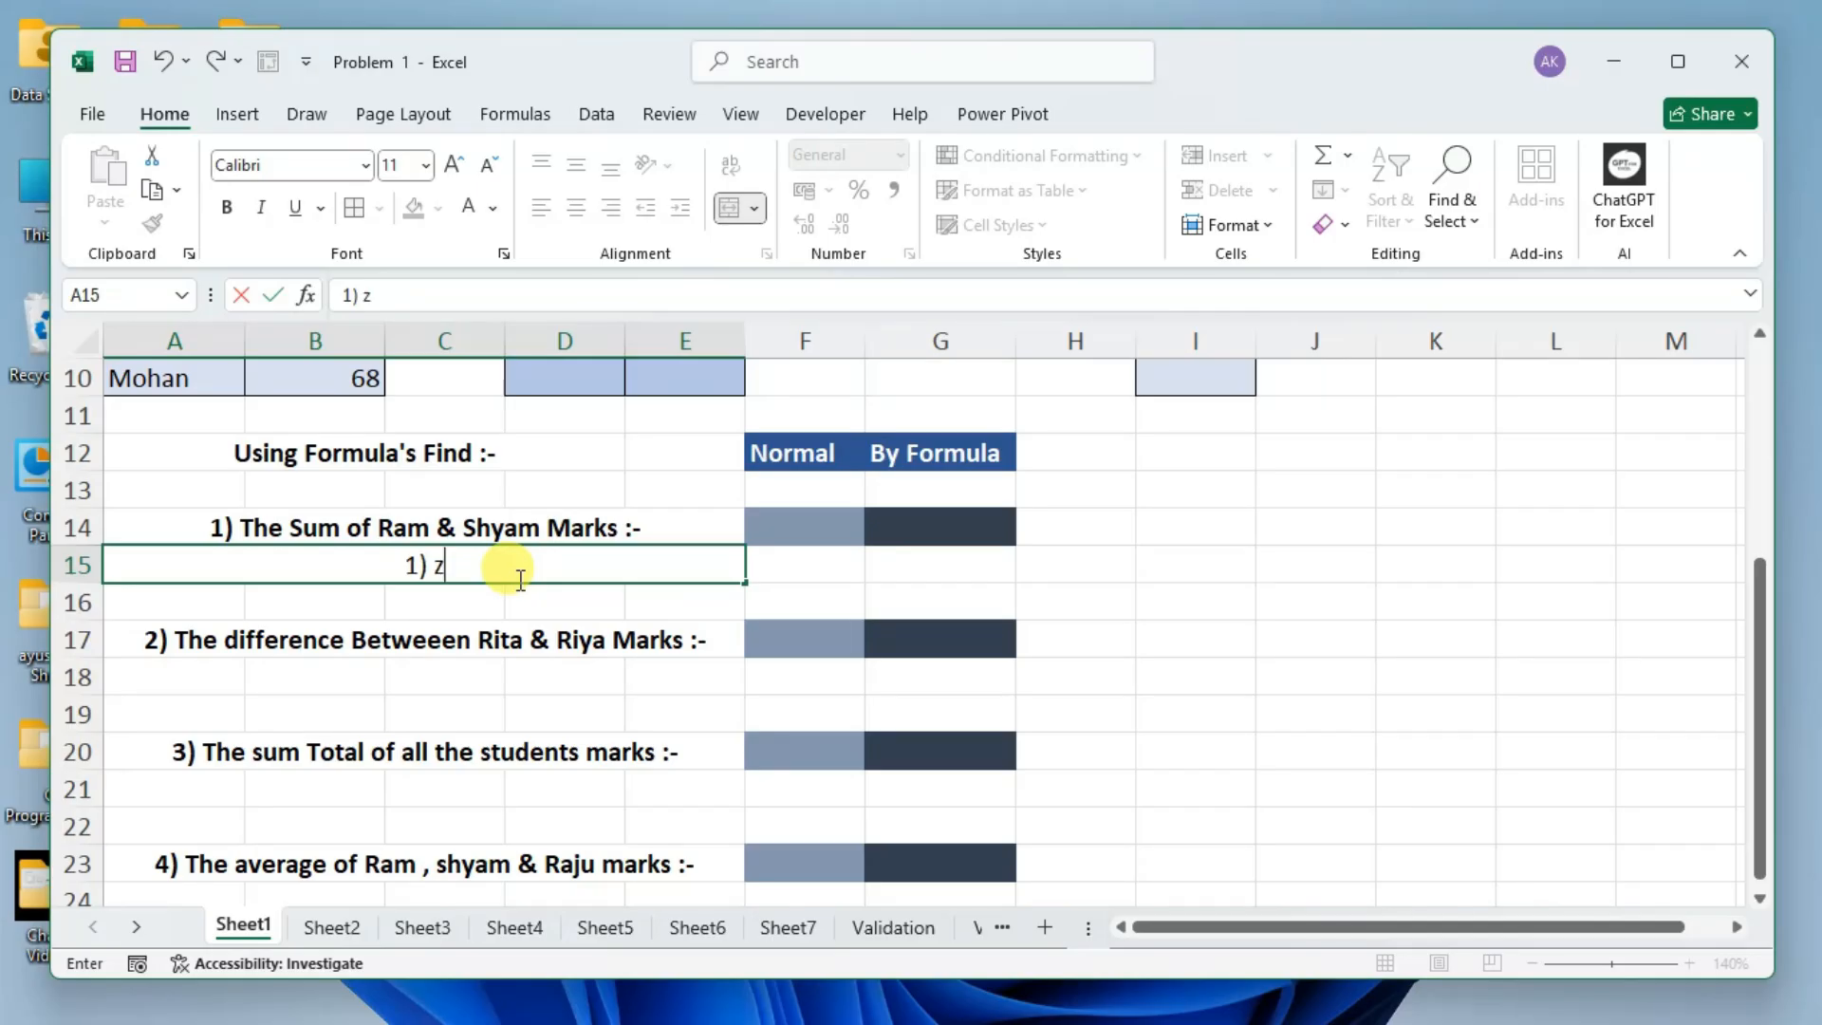
key(BackSpace)
key(Return)
click(517, 574)
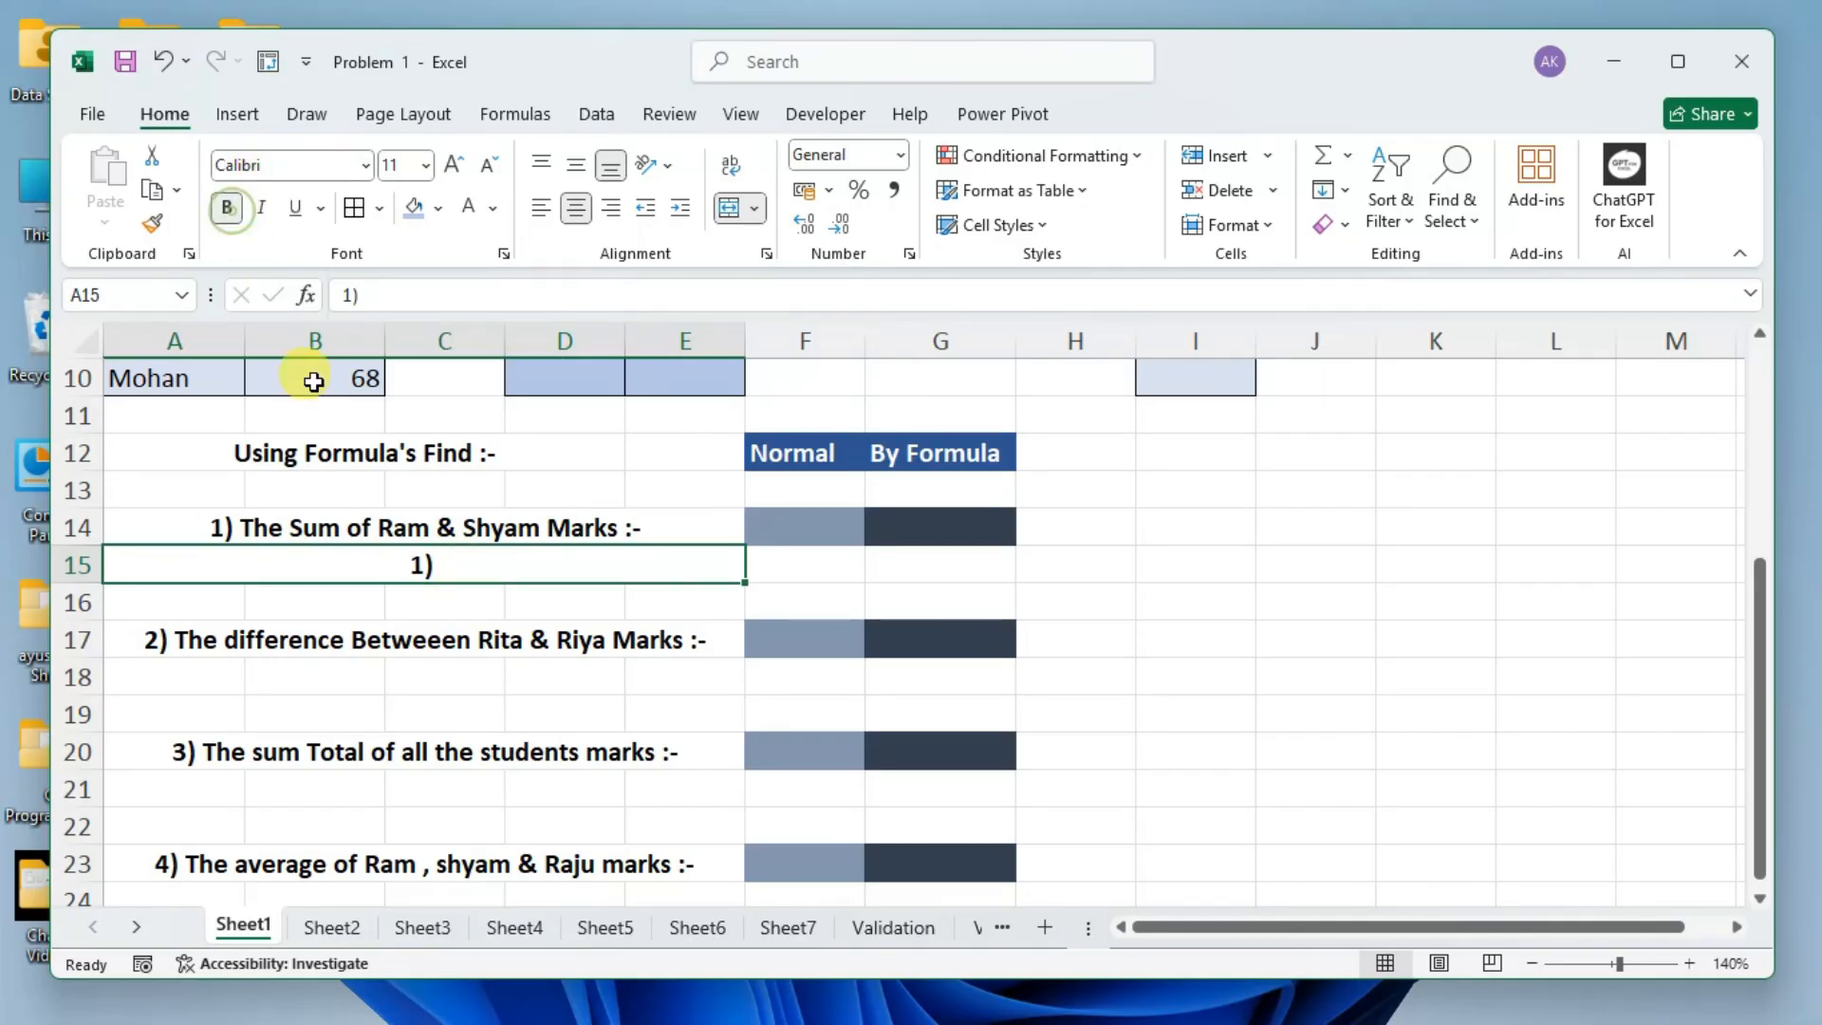
click(555, 599)
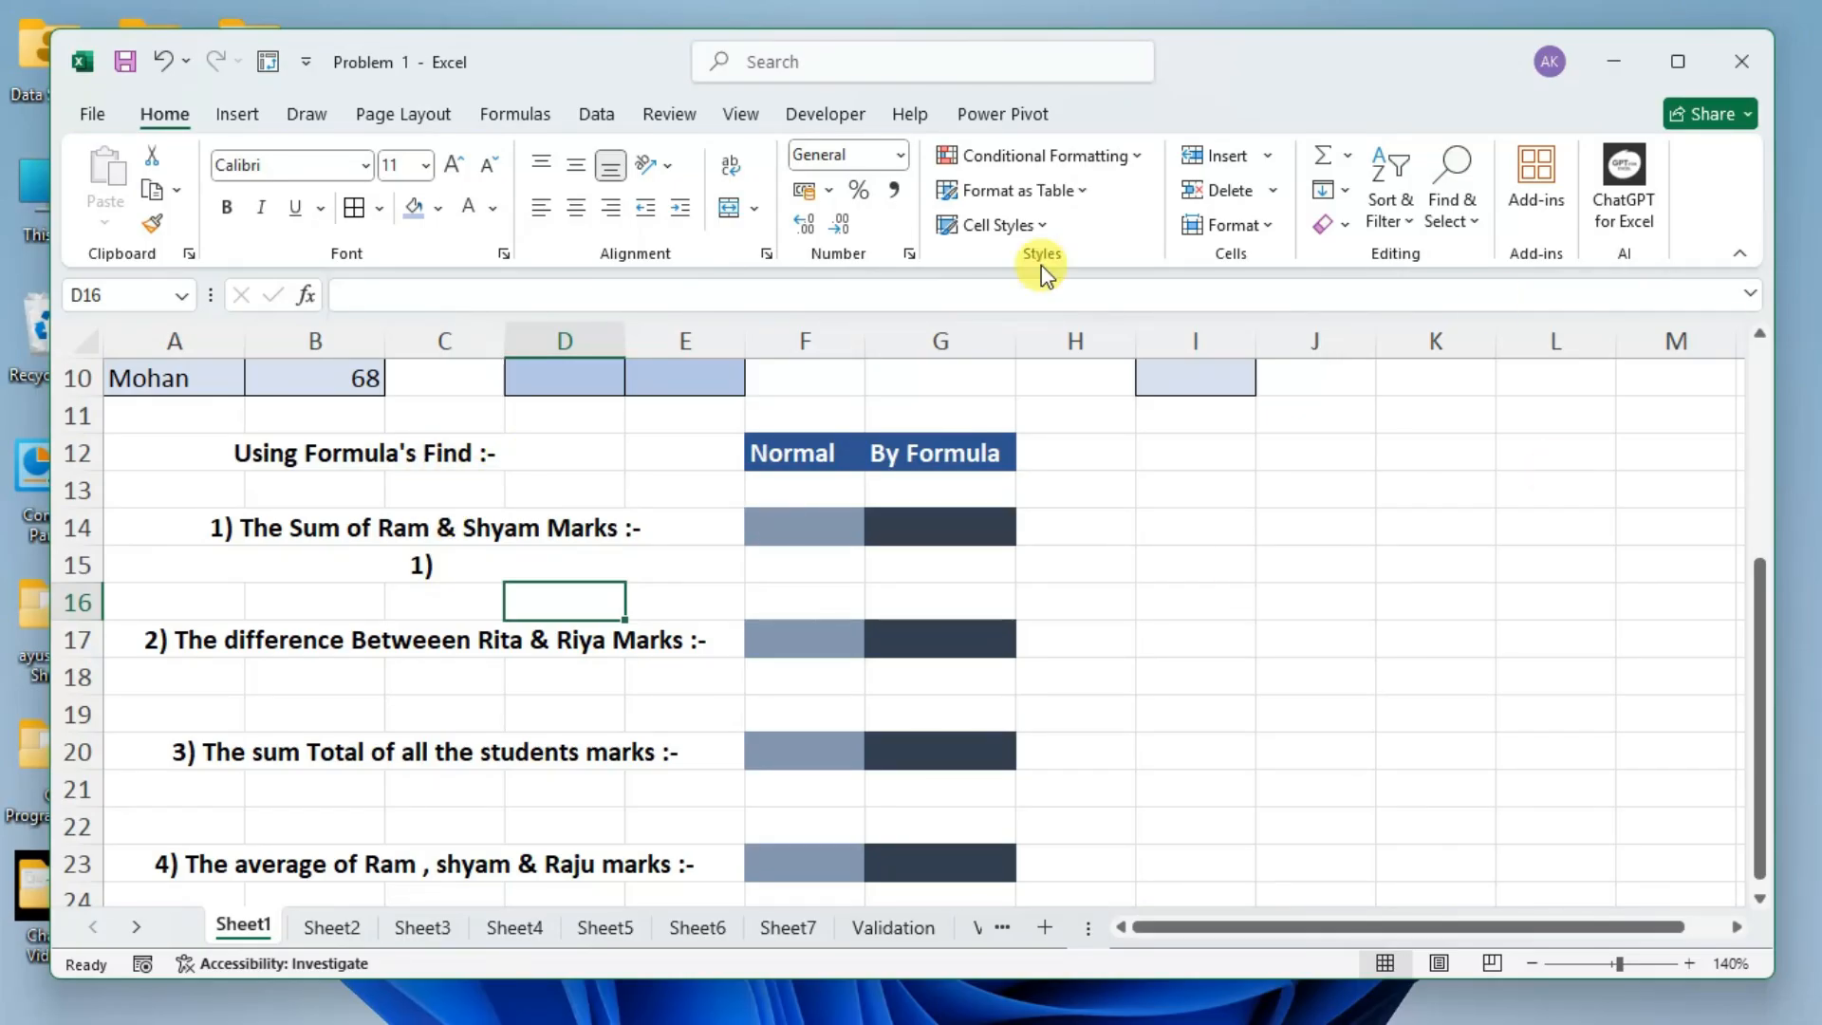
Examine the formula section's heading, its first question, the Normal and By Formula headers, and answer cells F14 and G14.
click(426, 459)
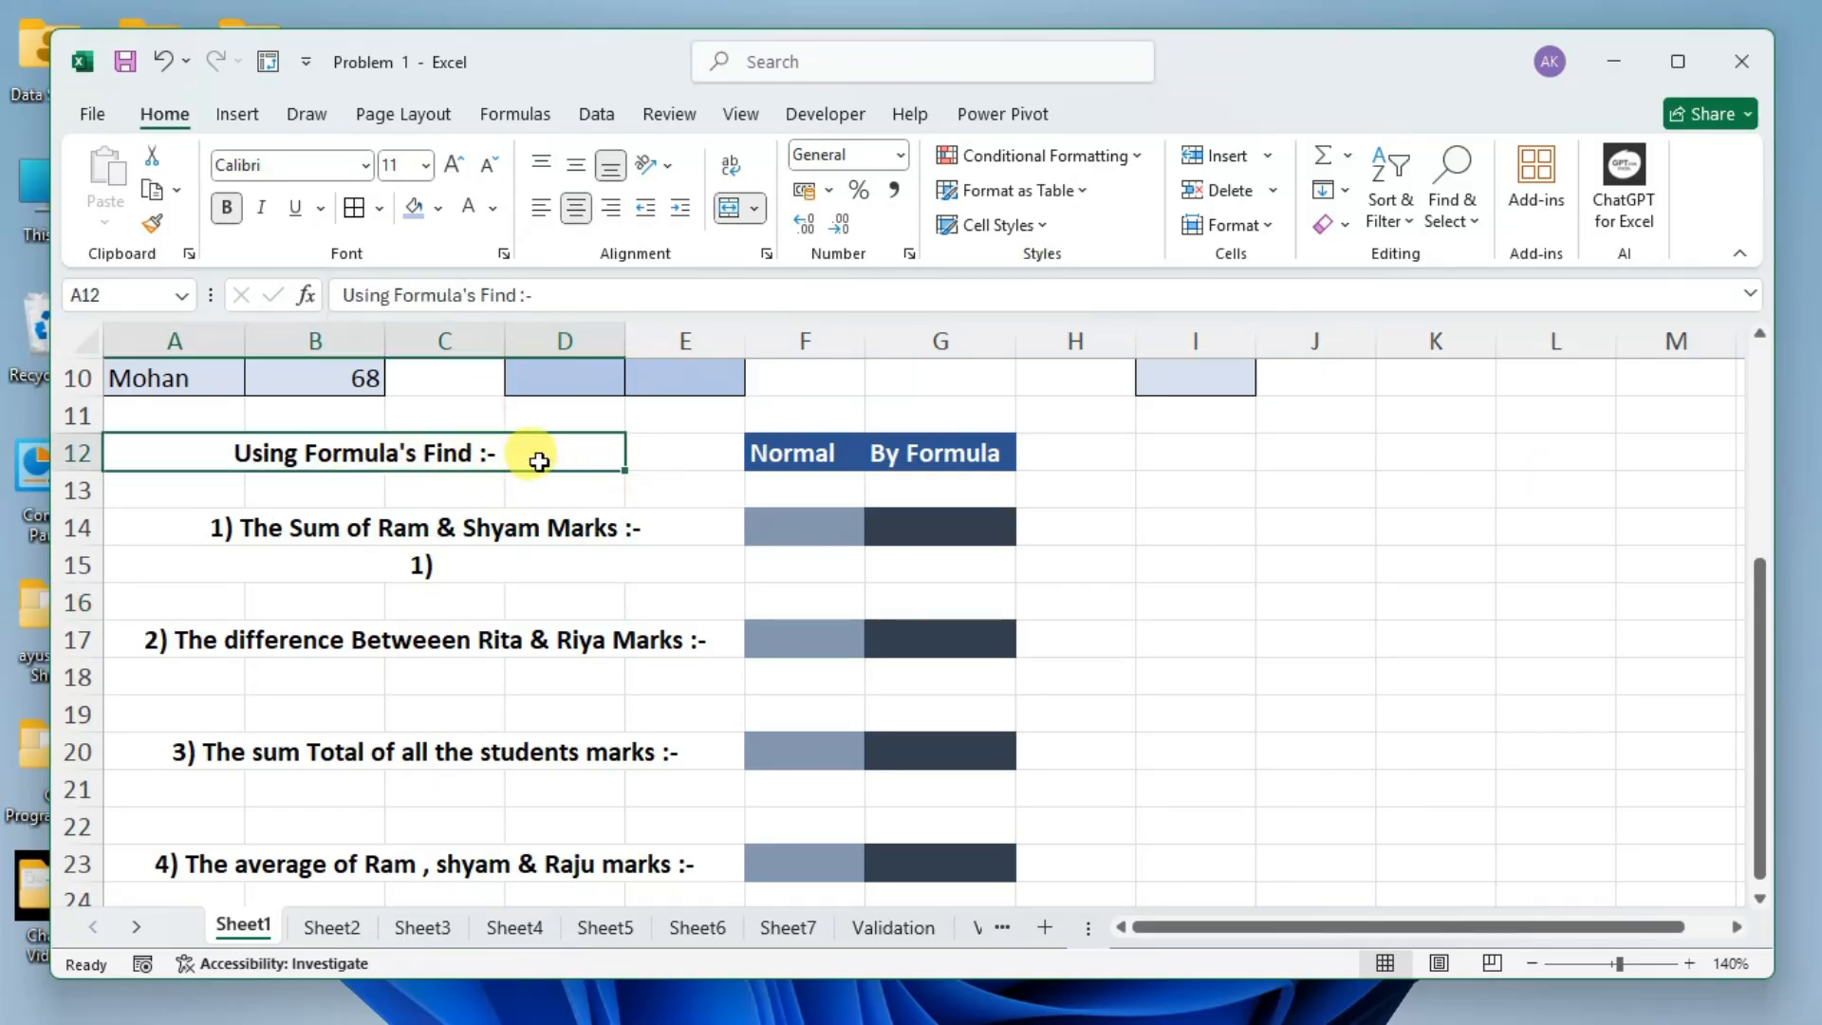
scroll(474, 518, up, 1)
click(537, 638)
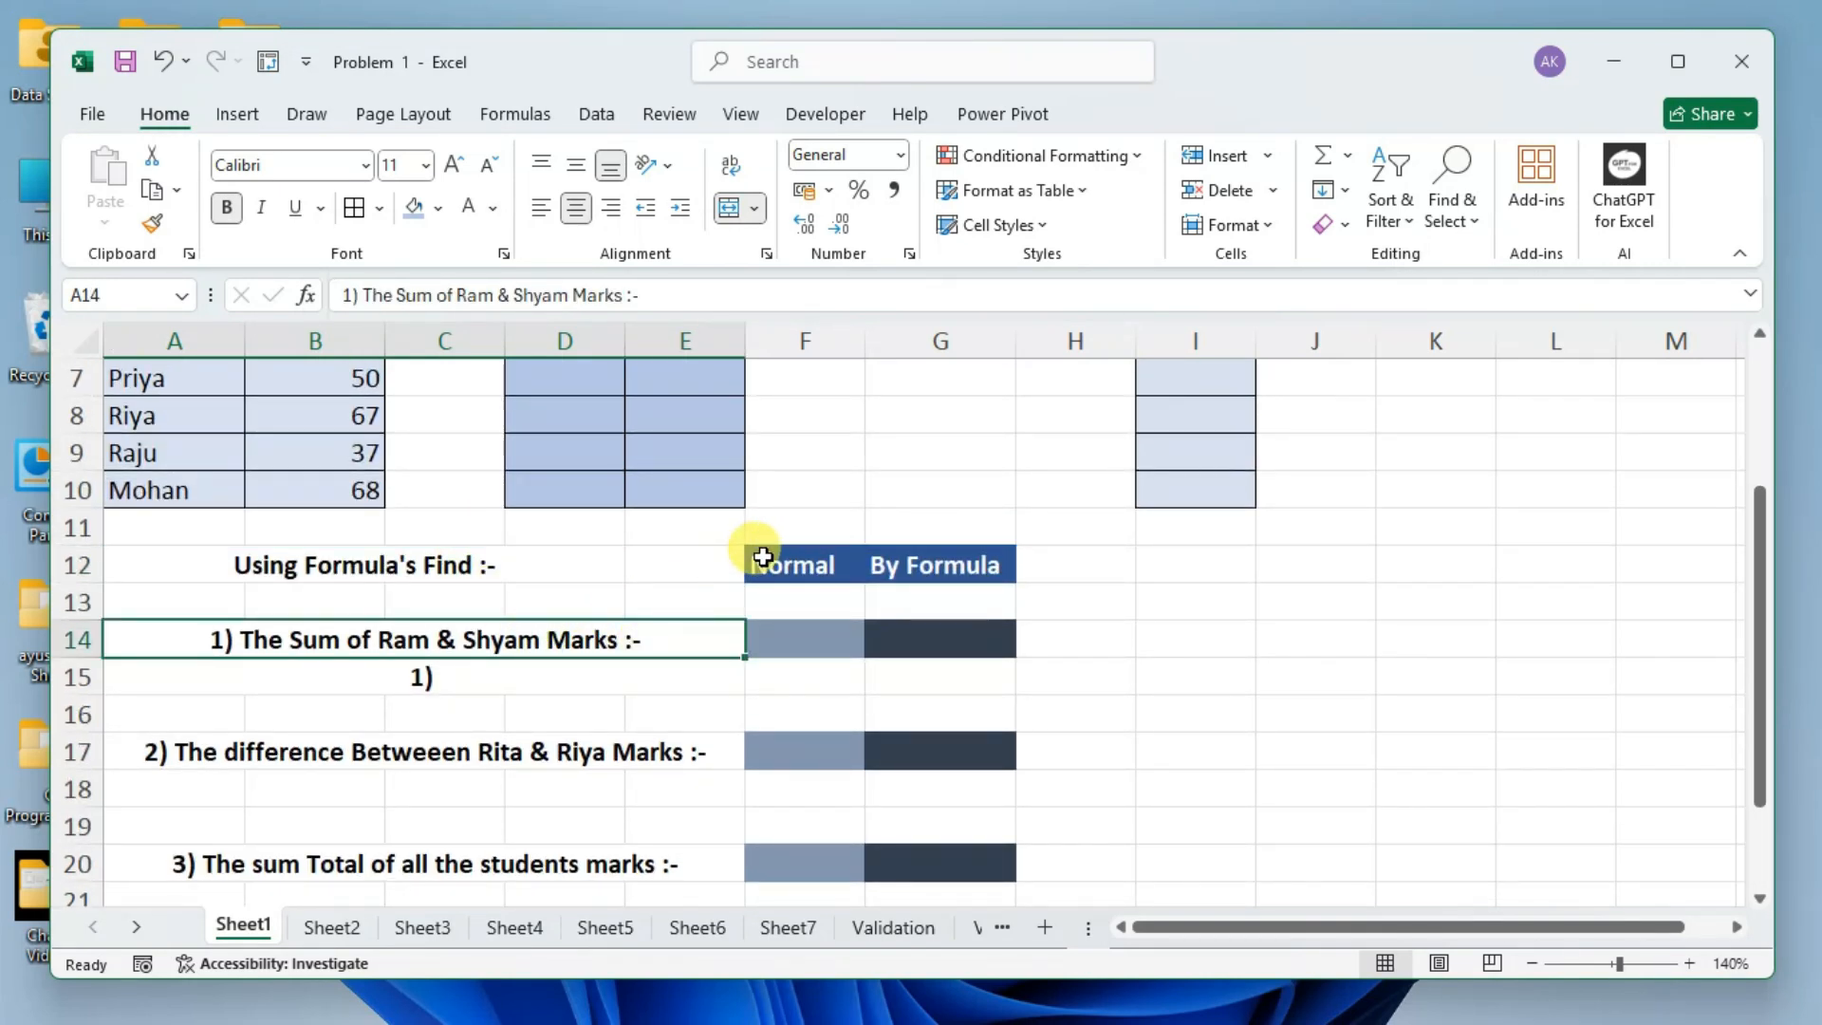
click(814, 562)
click(916, 572)
click(812, 631)
click(919, 641)
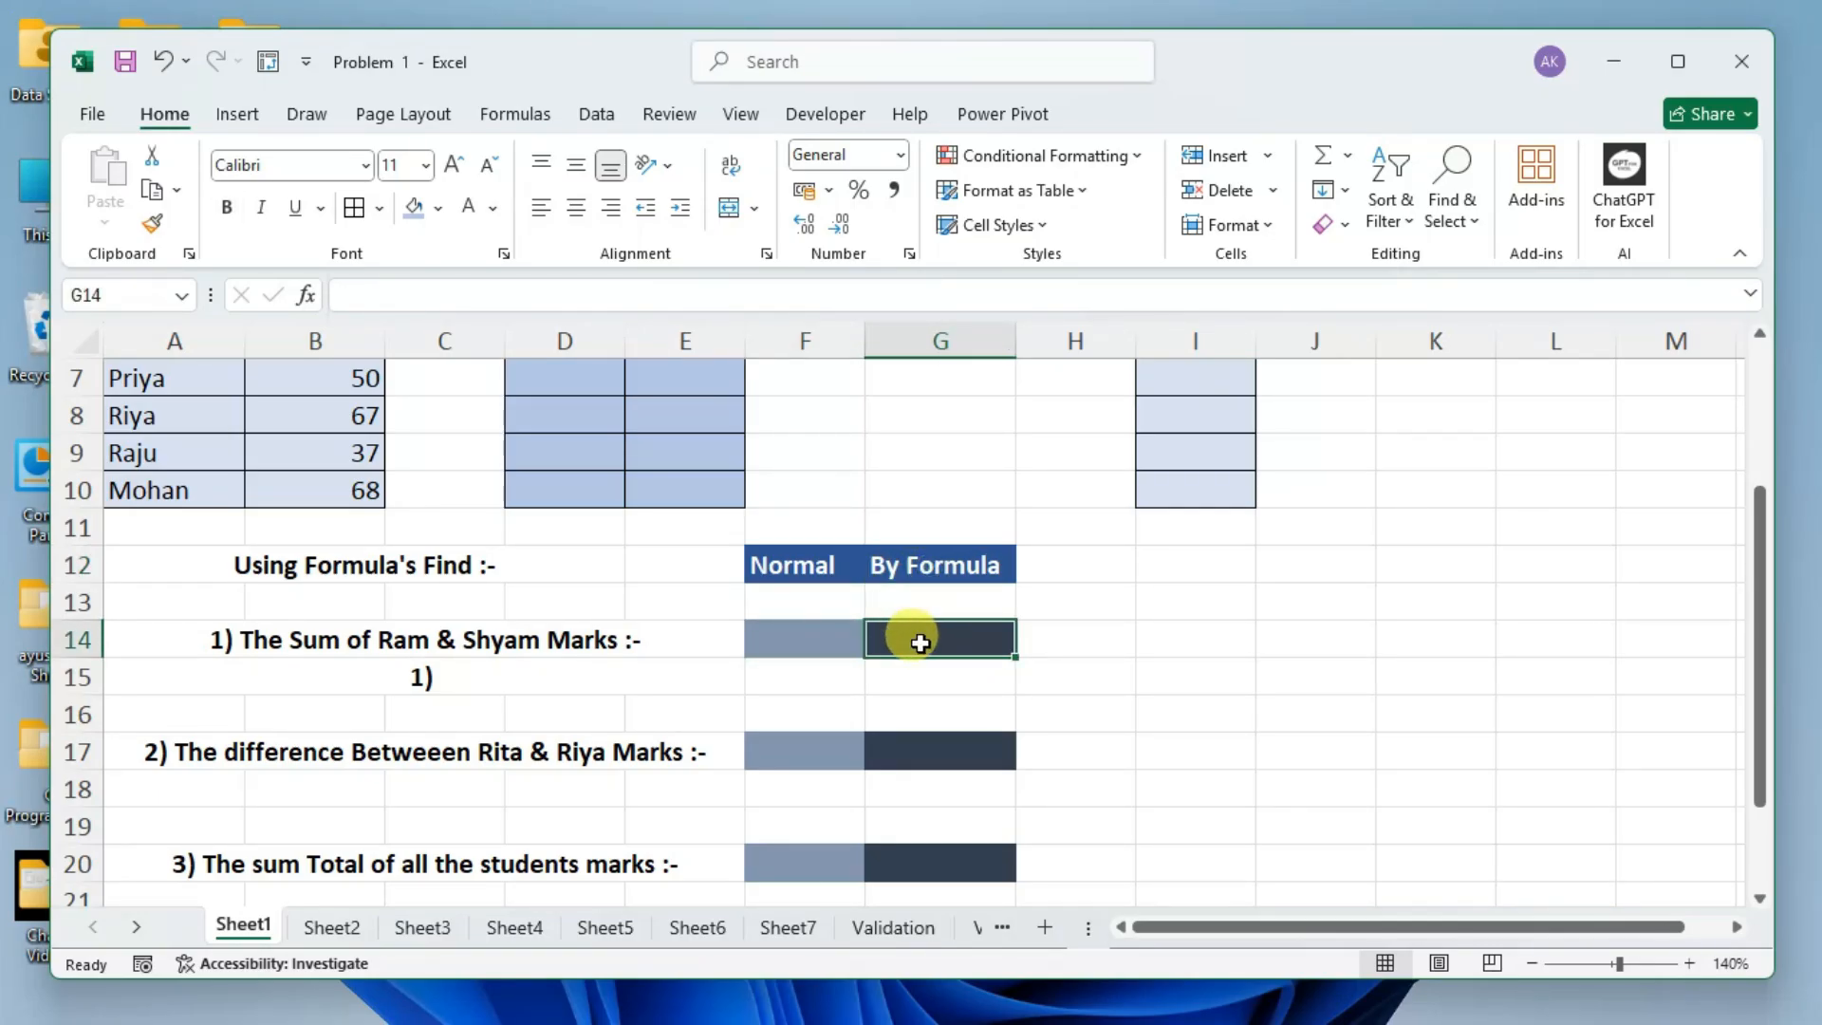
click(816, 647)
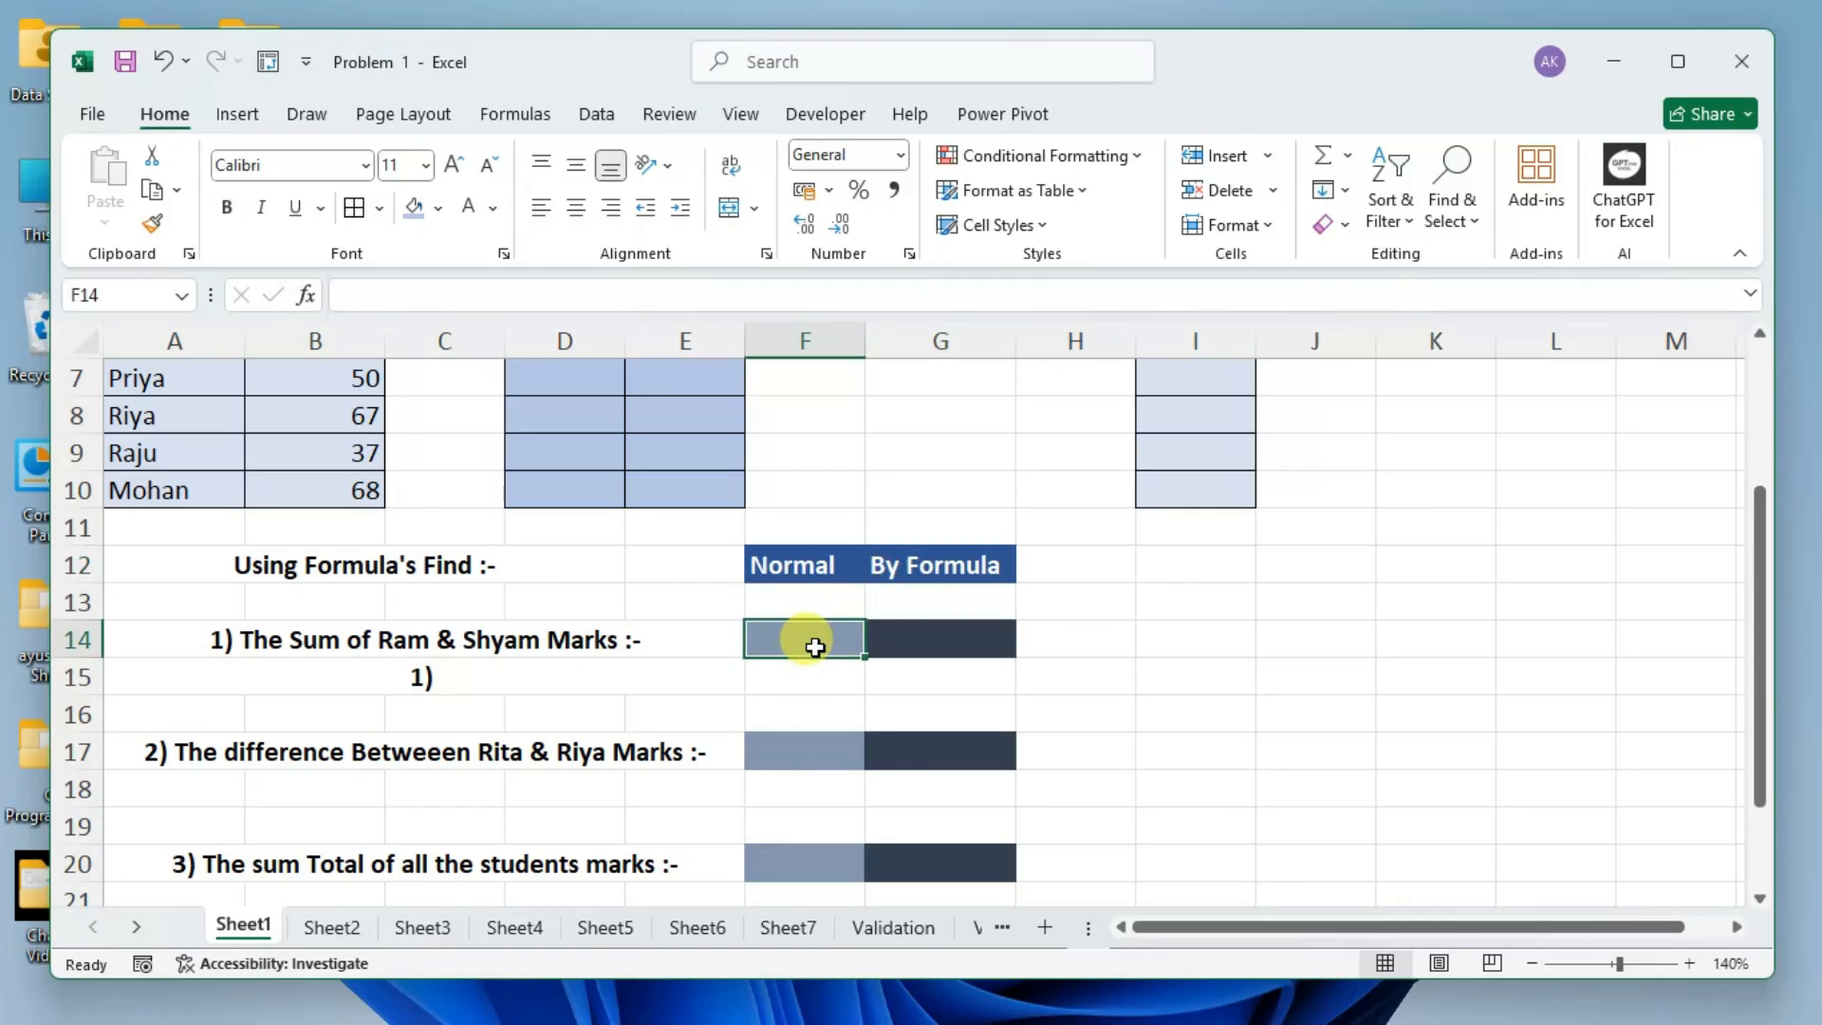
Clear the sample text from the merged cell A15.
scroll(816, 647, down, 1)
click(483, 565)
key(Delete)
Write =60+29 in F14, the Normal answer cell of the first question, adding the first two students' marks as plain numbers.
click(397, 528)
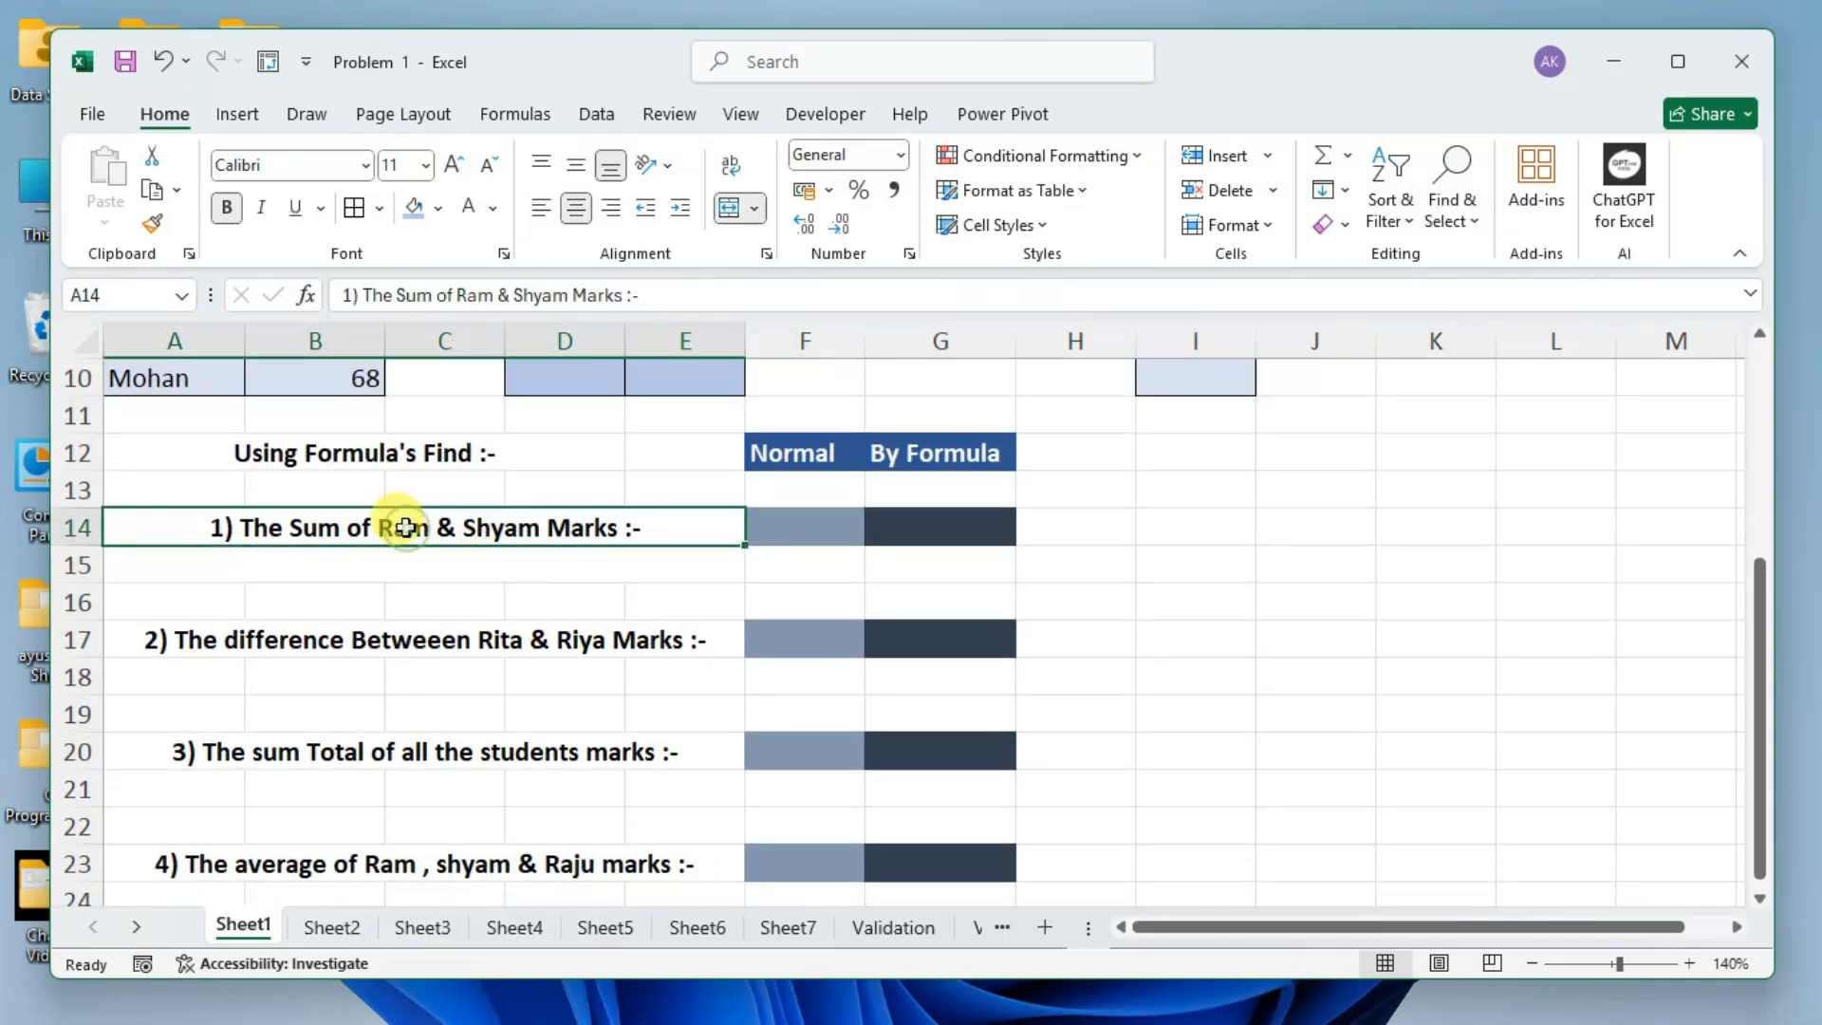
click(793, 533)
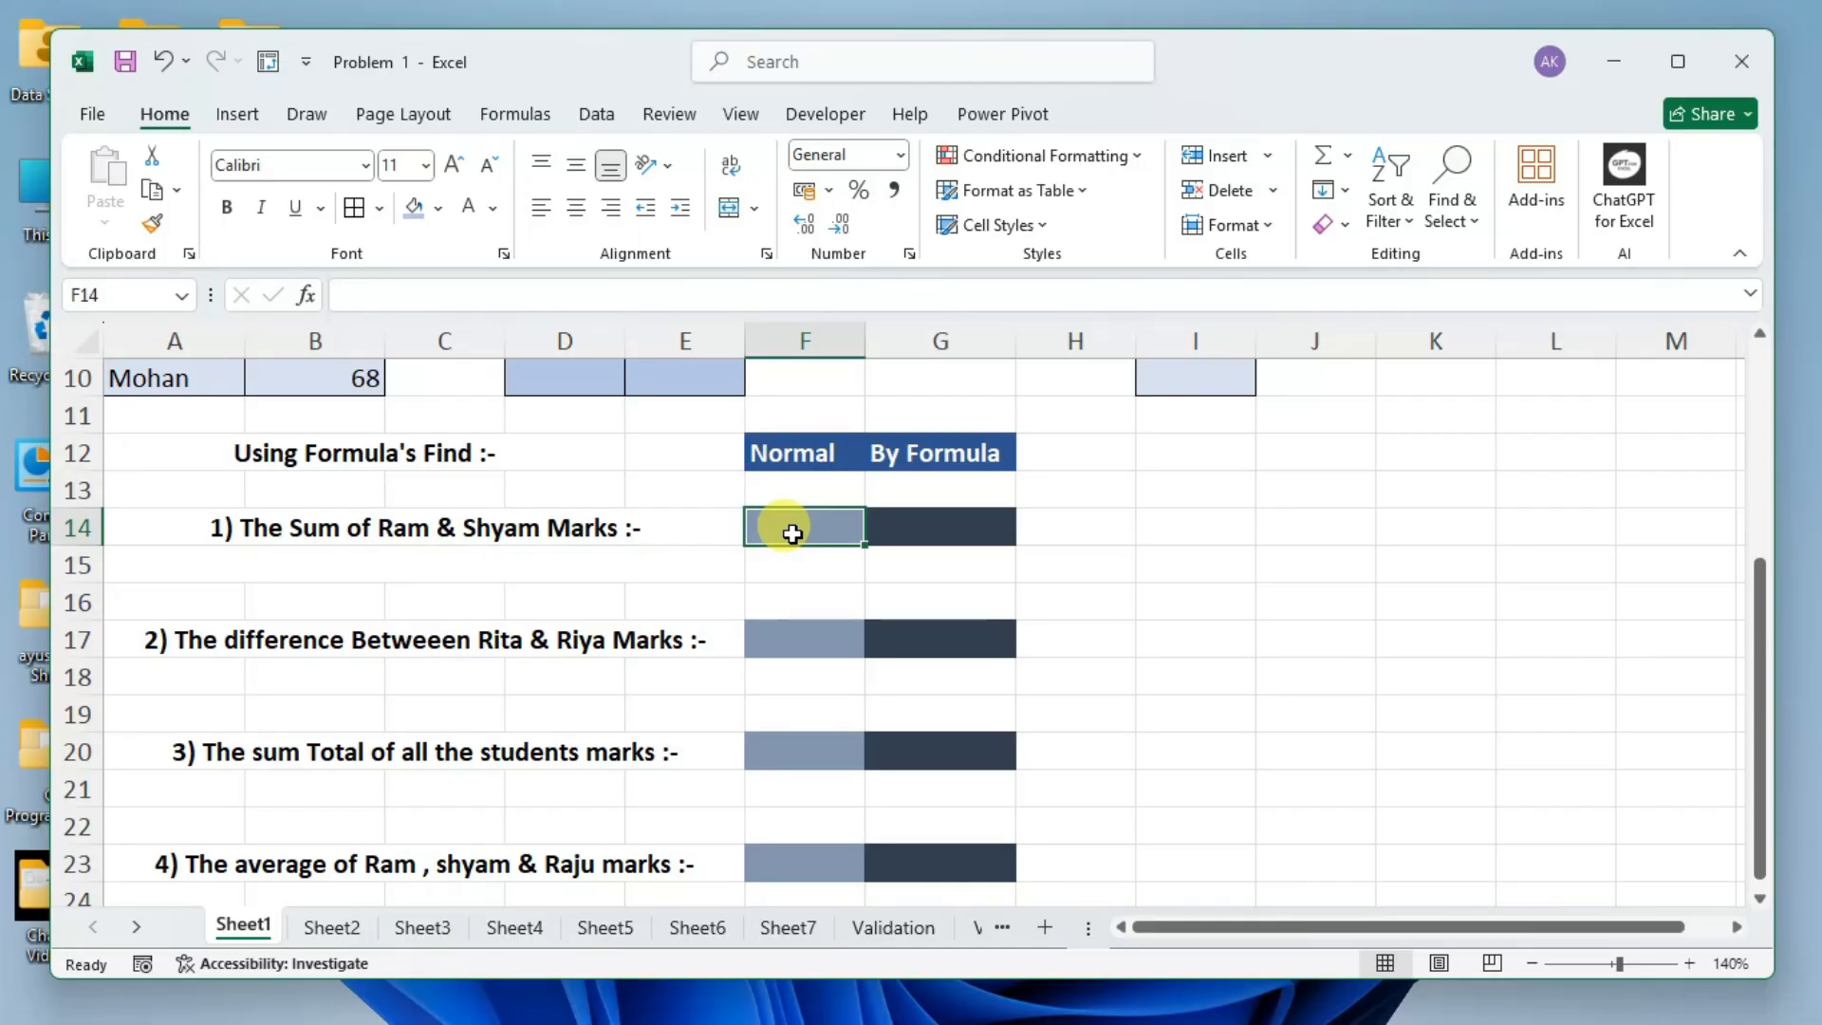
scroll(792, 533, up, 3)
scroll(793, 544, up, 1)
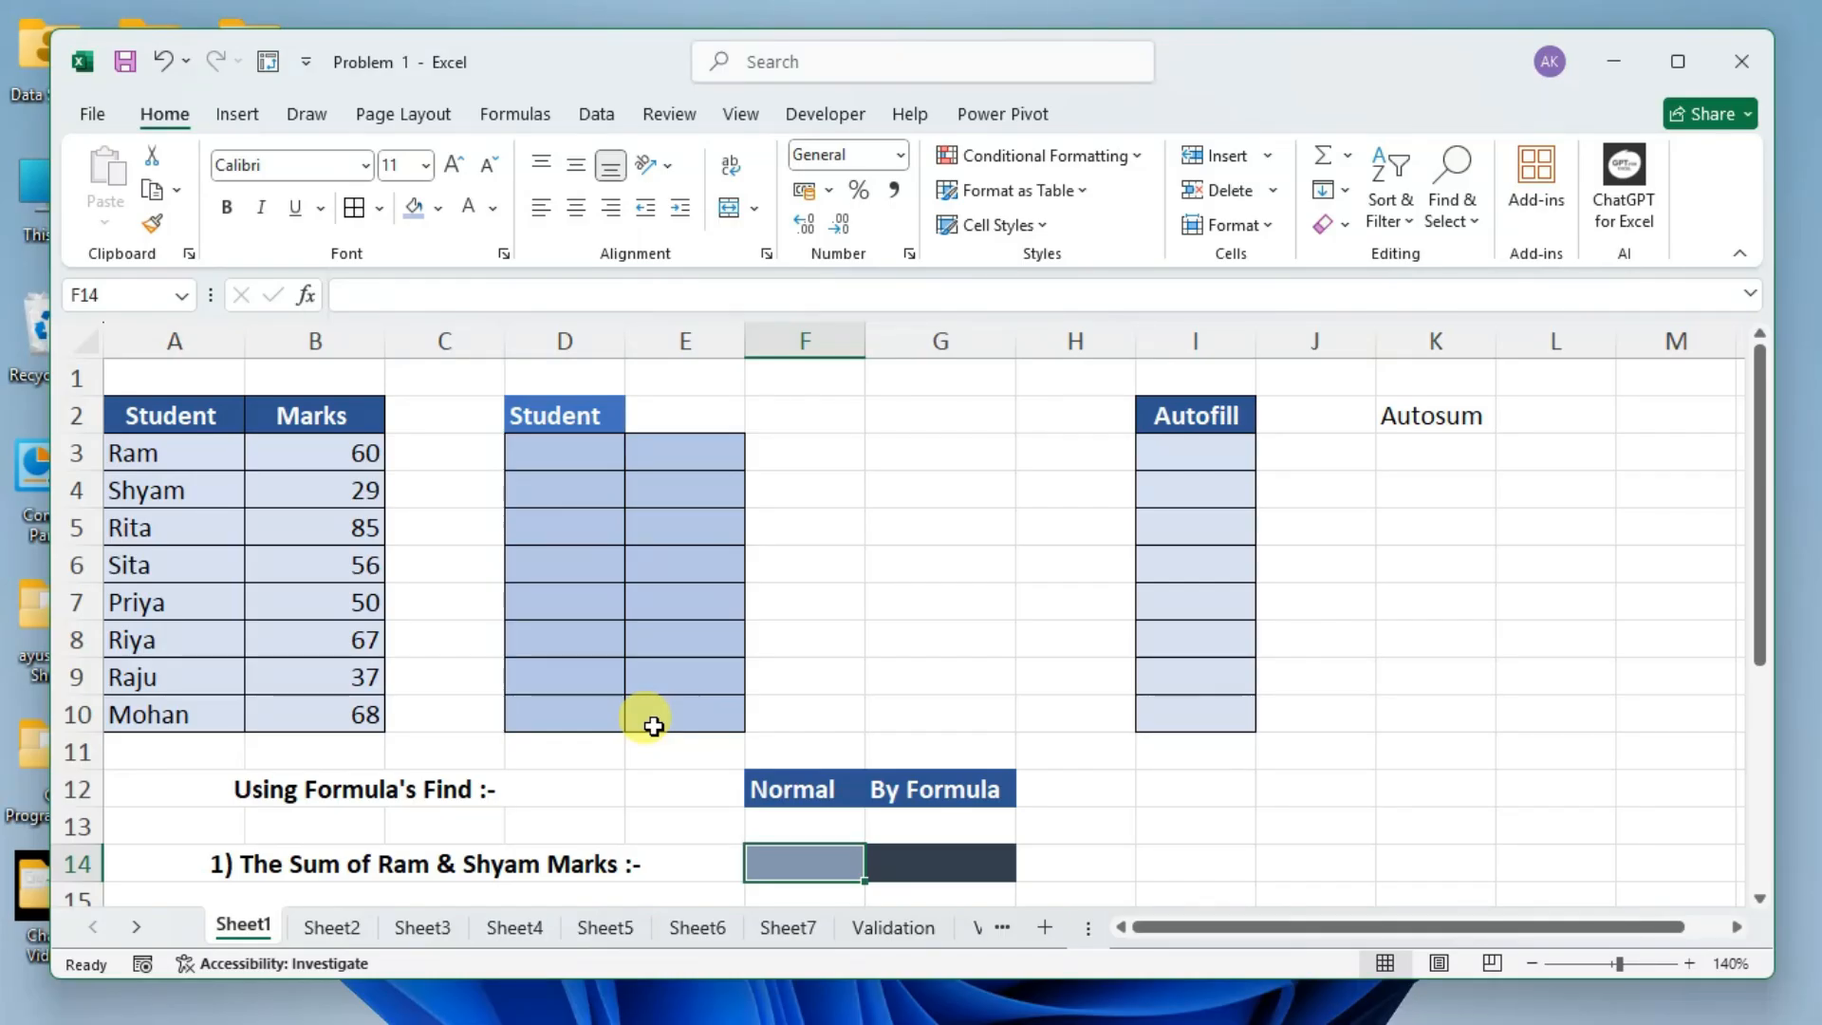
text(=)
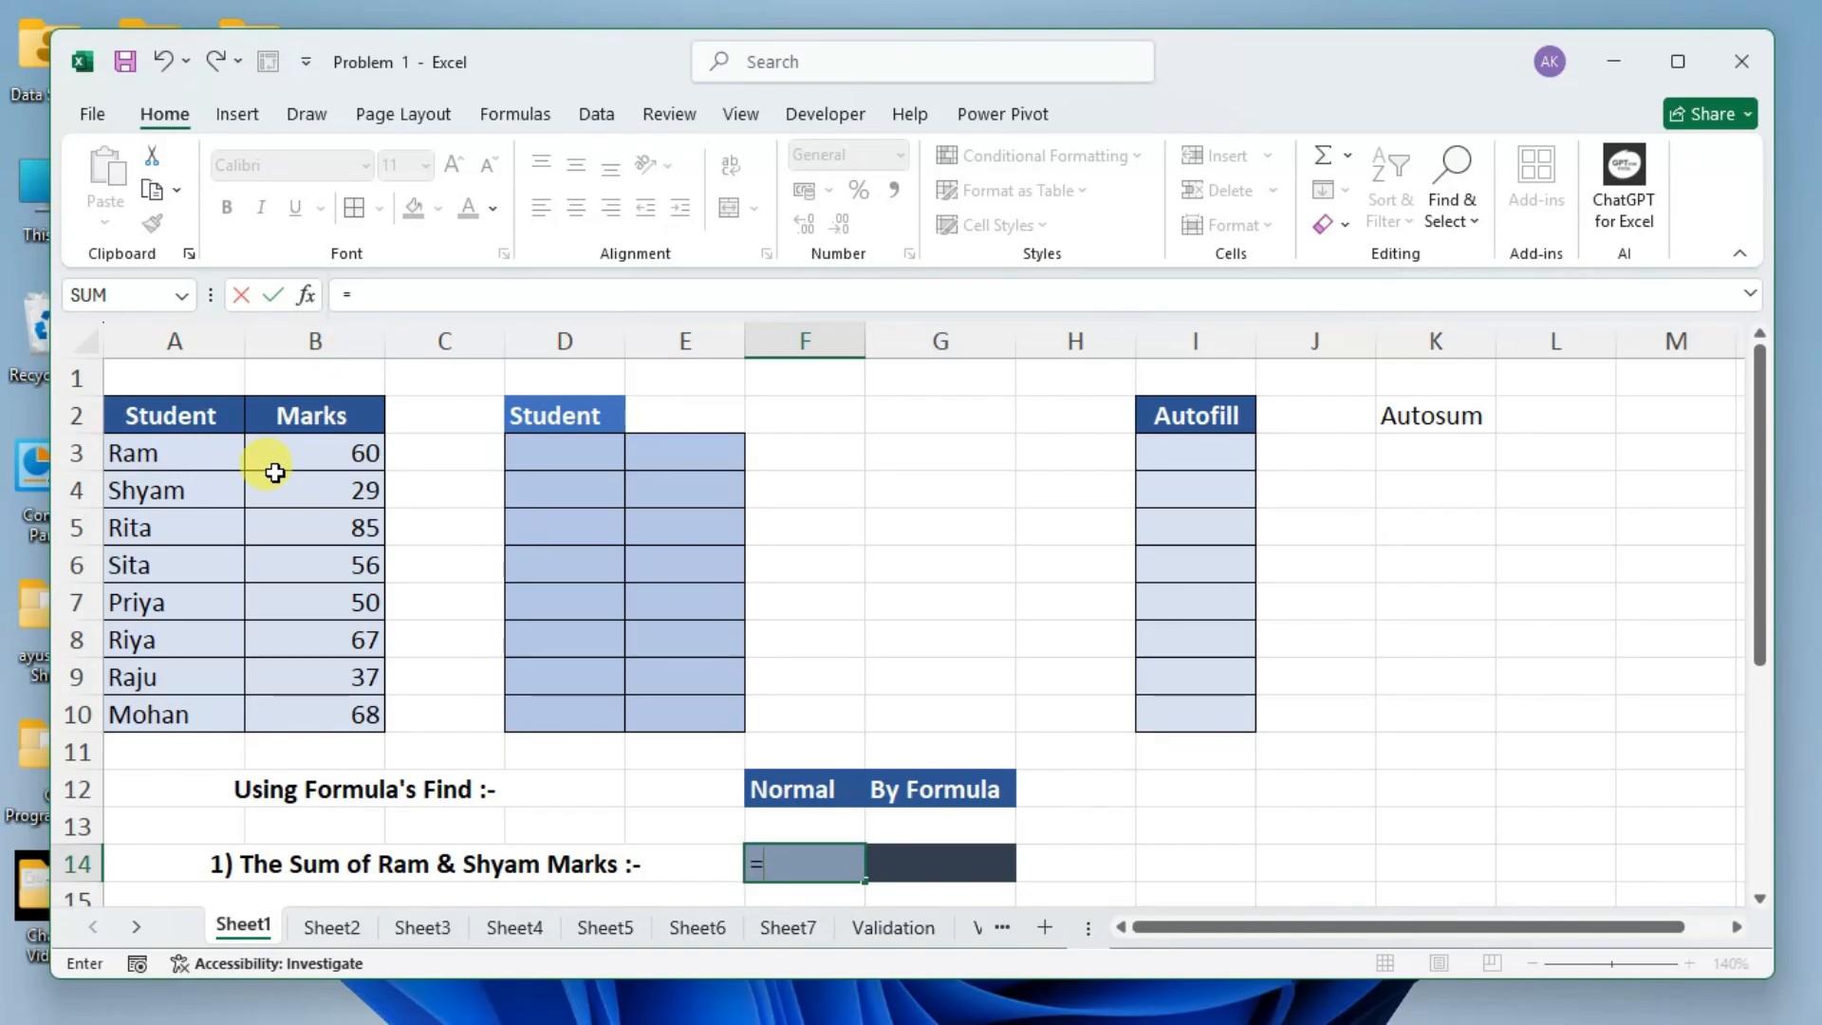
text(60+29)
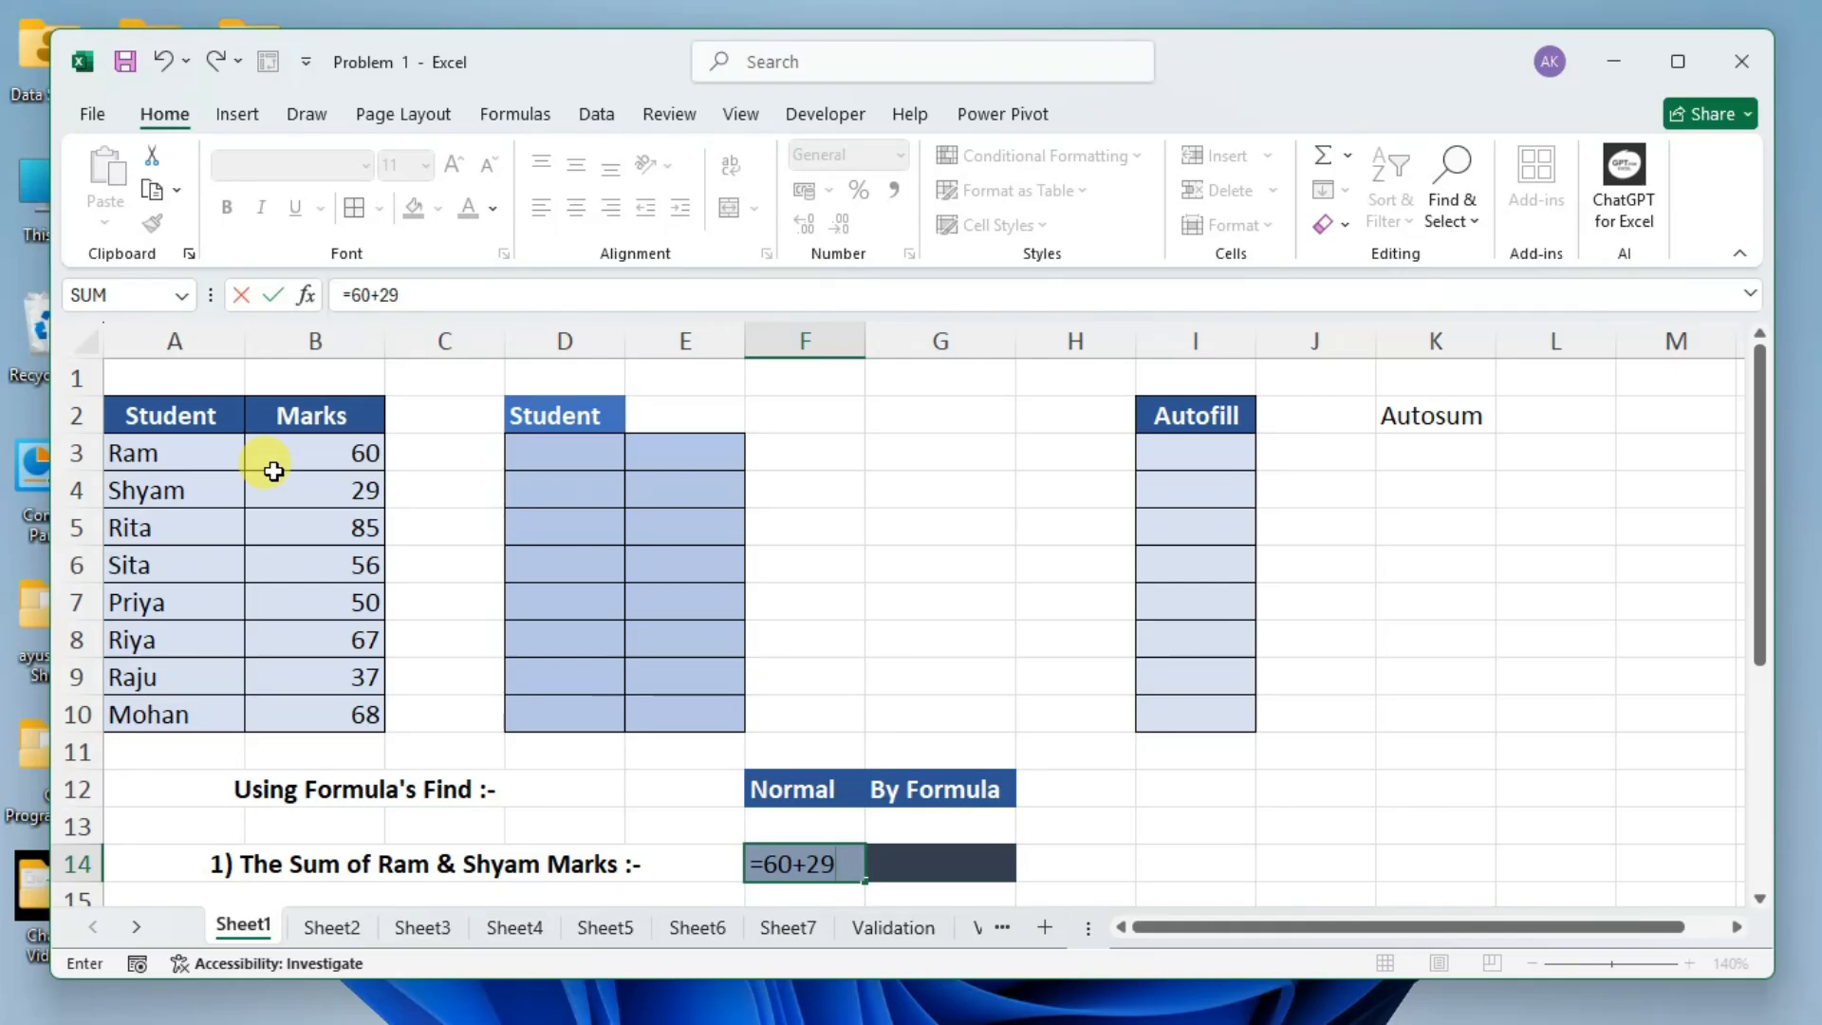
Enter =B3+B4 in F14 instead of the plain numbers, adding the first two students' marks by cell reference.
key(BackSpace)
key(BackSpace)
key(BackSpace)
key(BackSpace)
key(BackSpace)
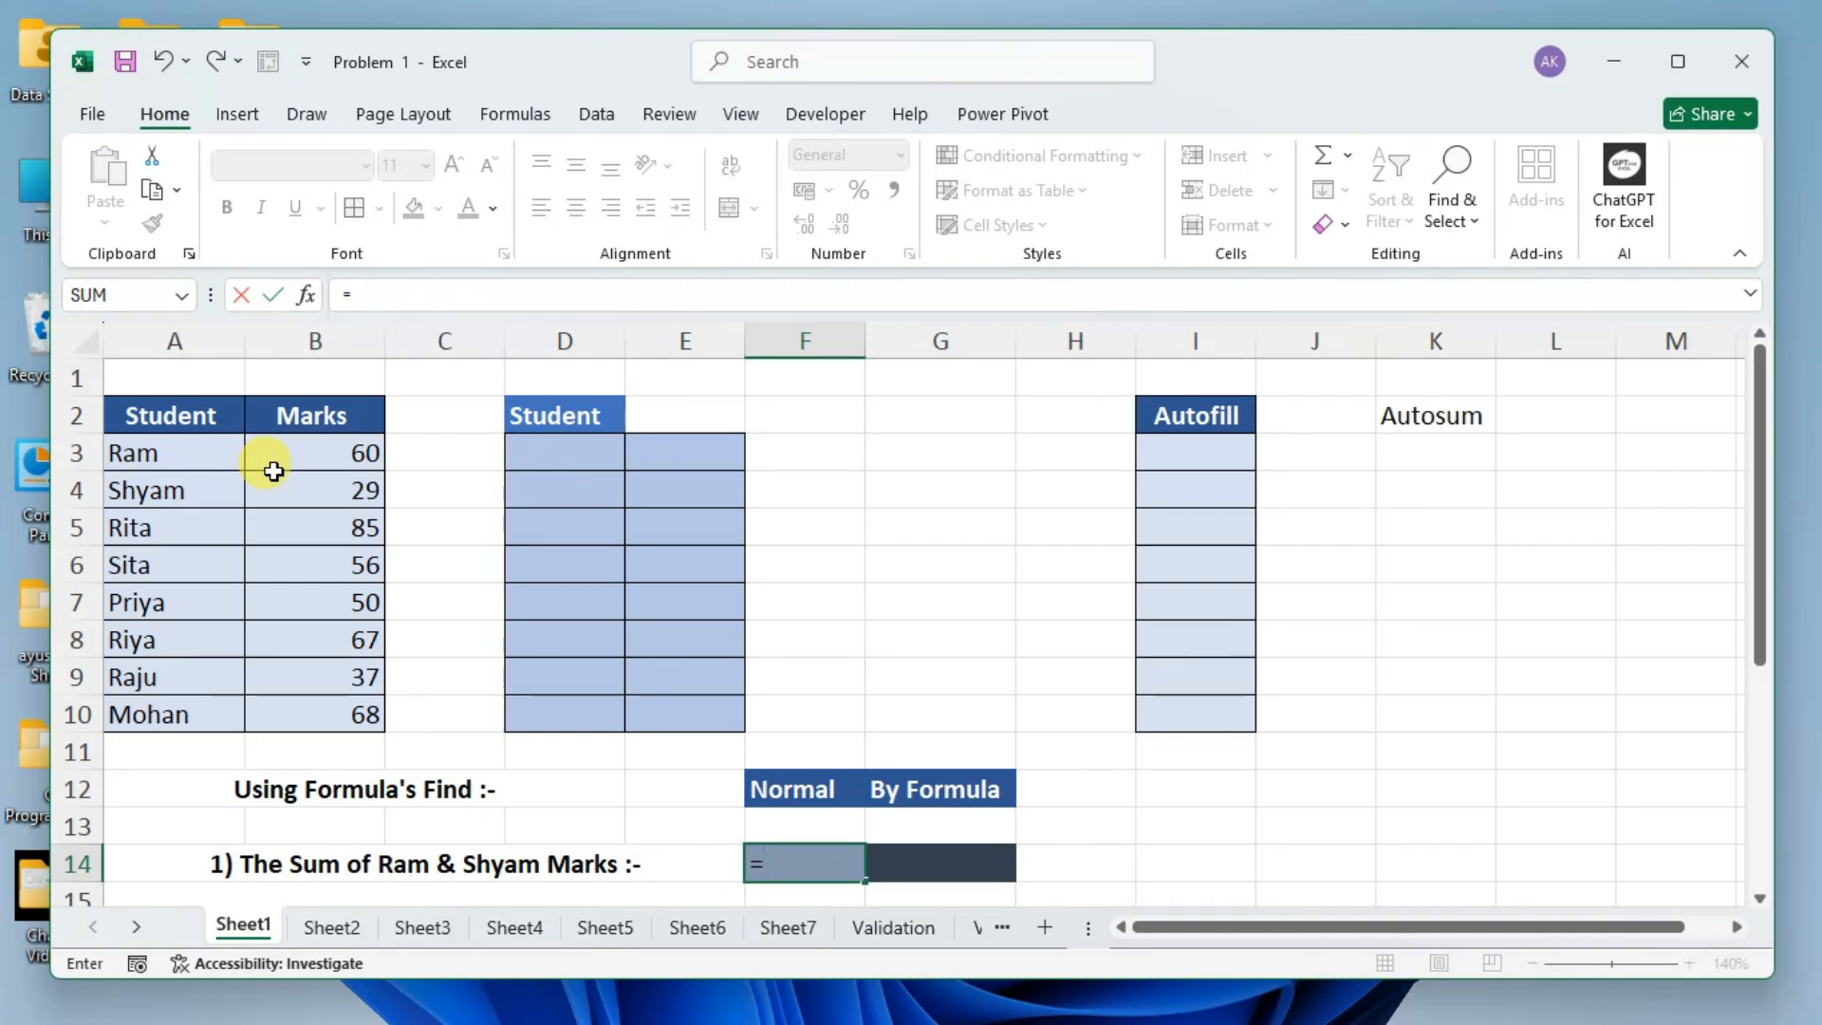
text(b)
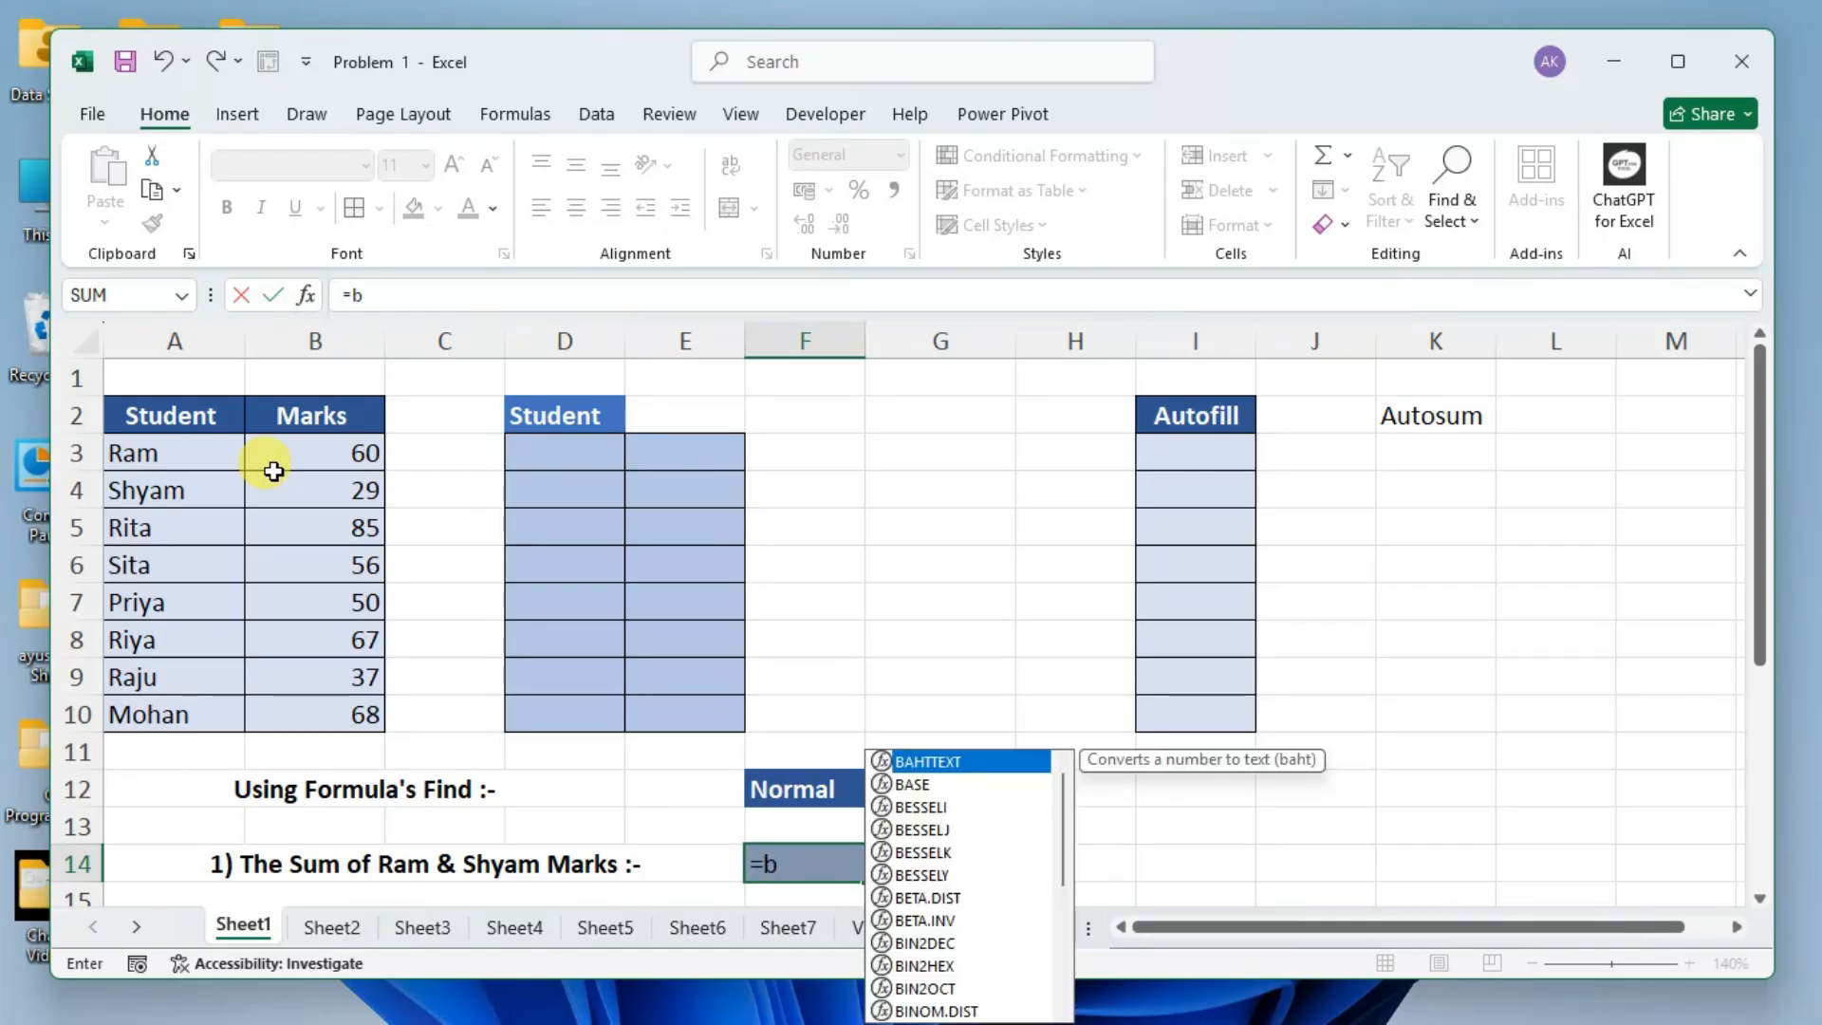
text(3+)
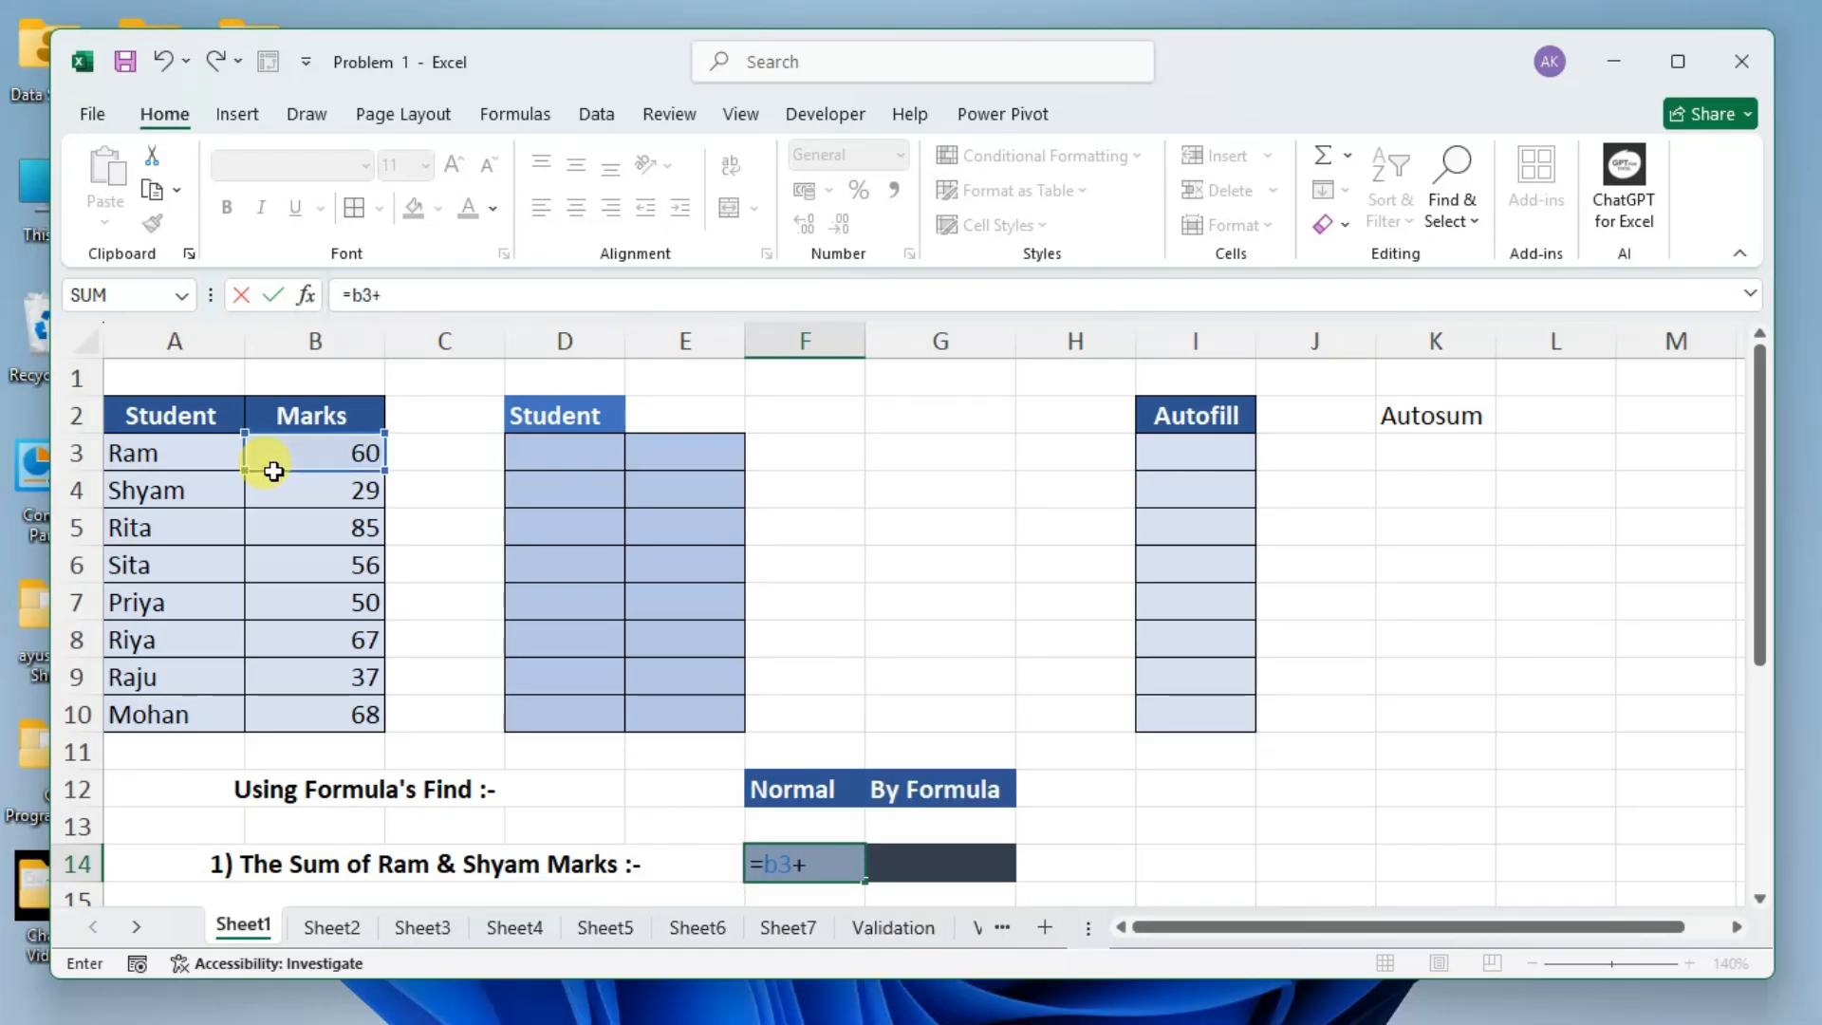
text(b4)
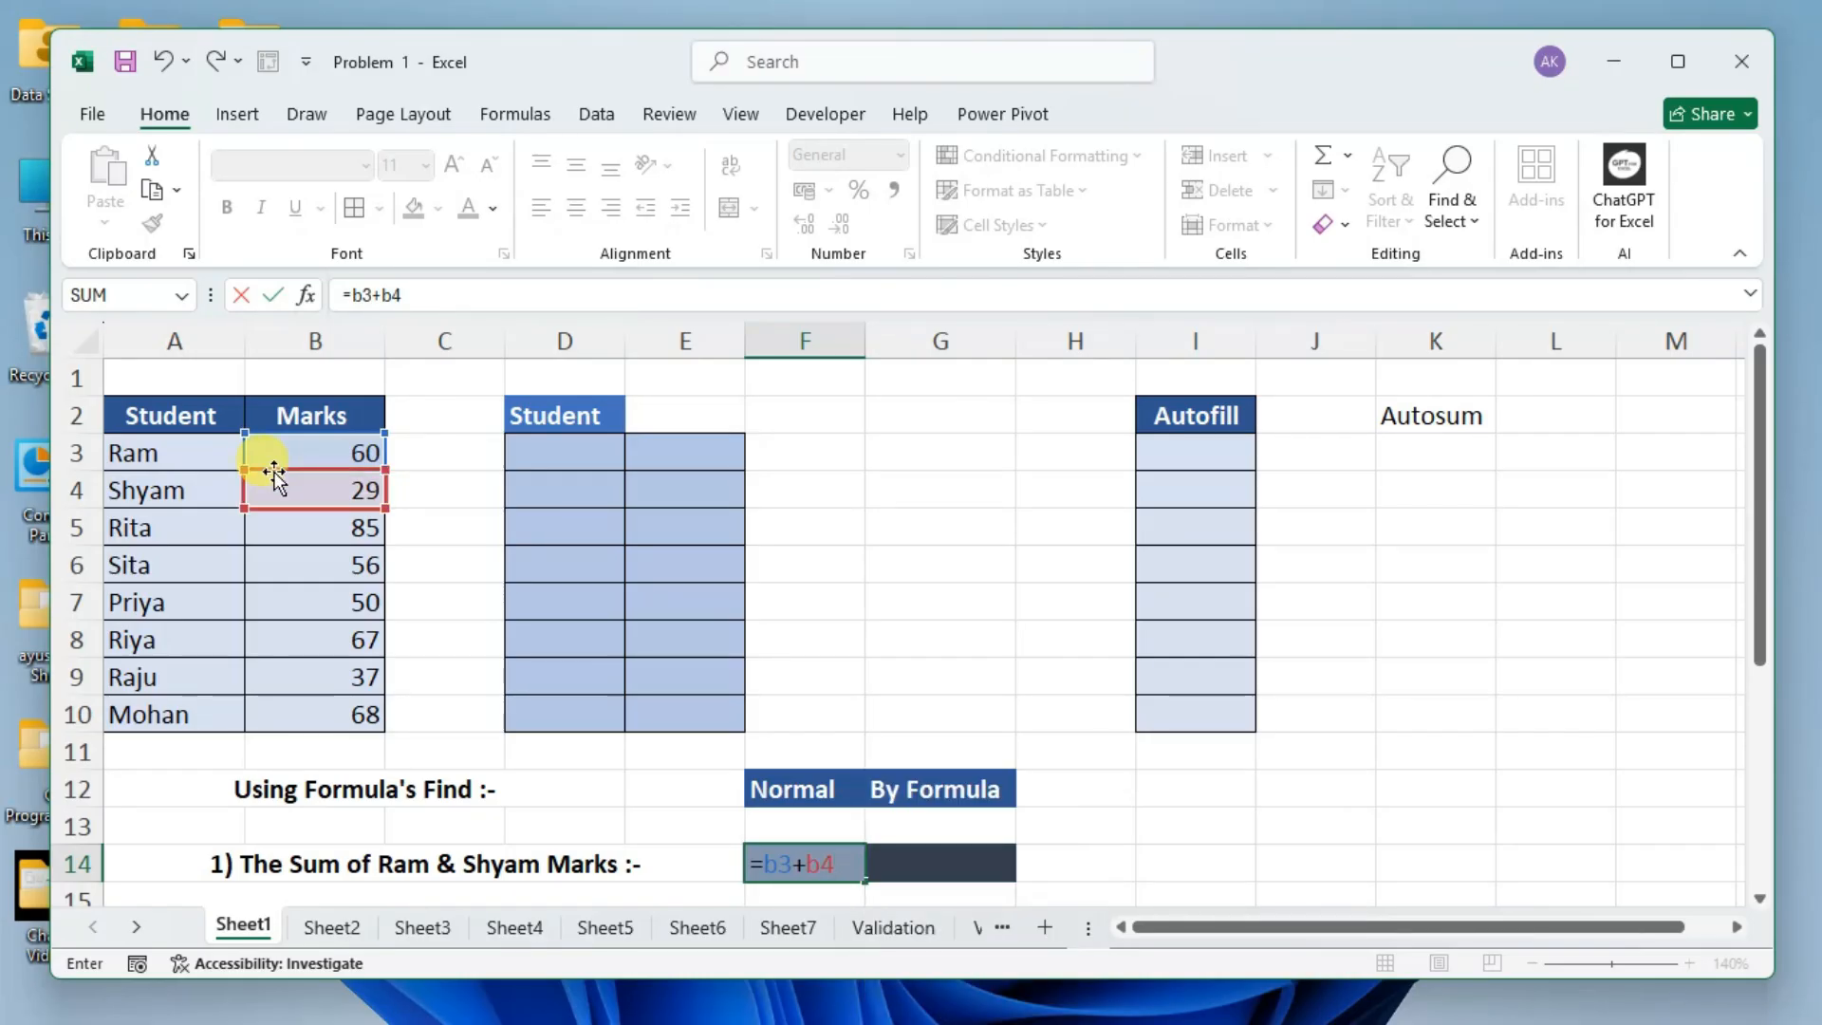
key(Return)
key(Up)
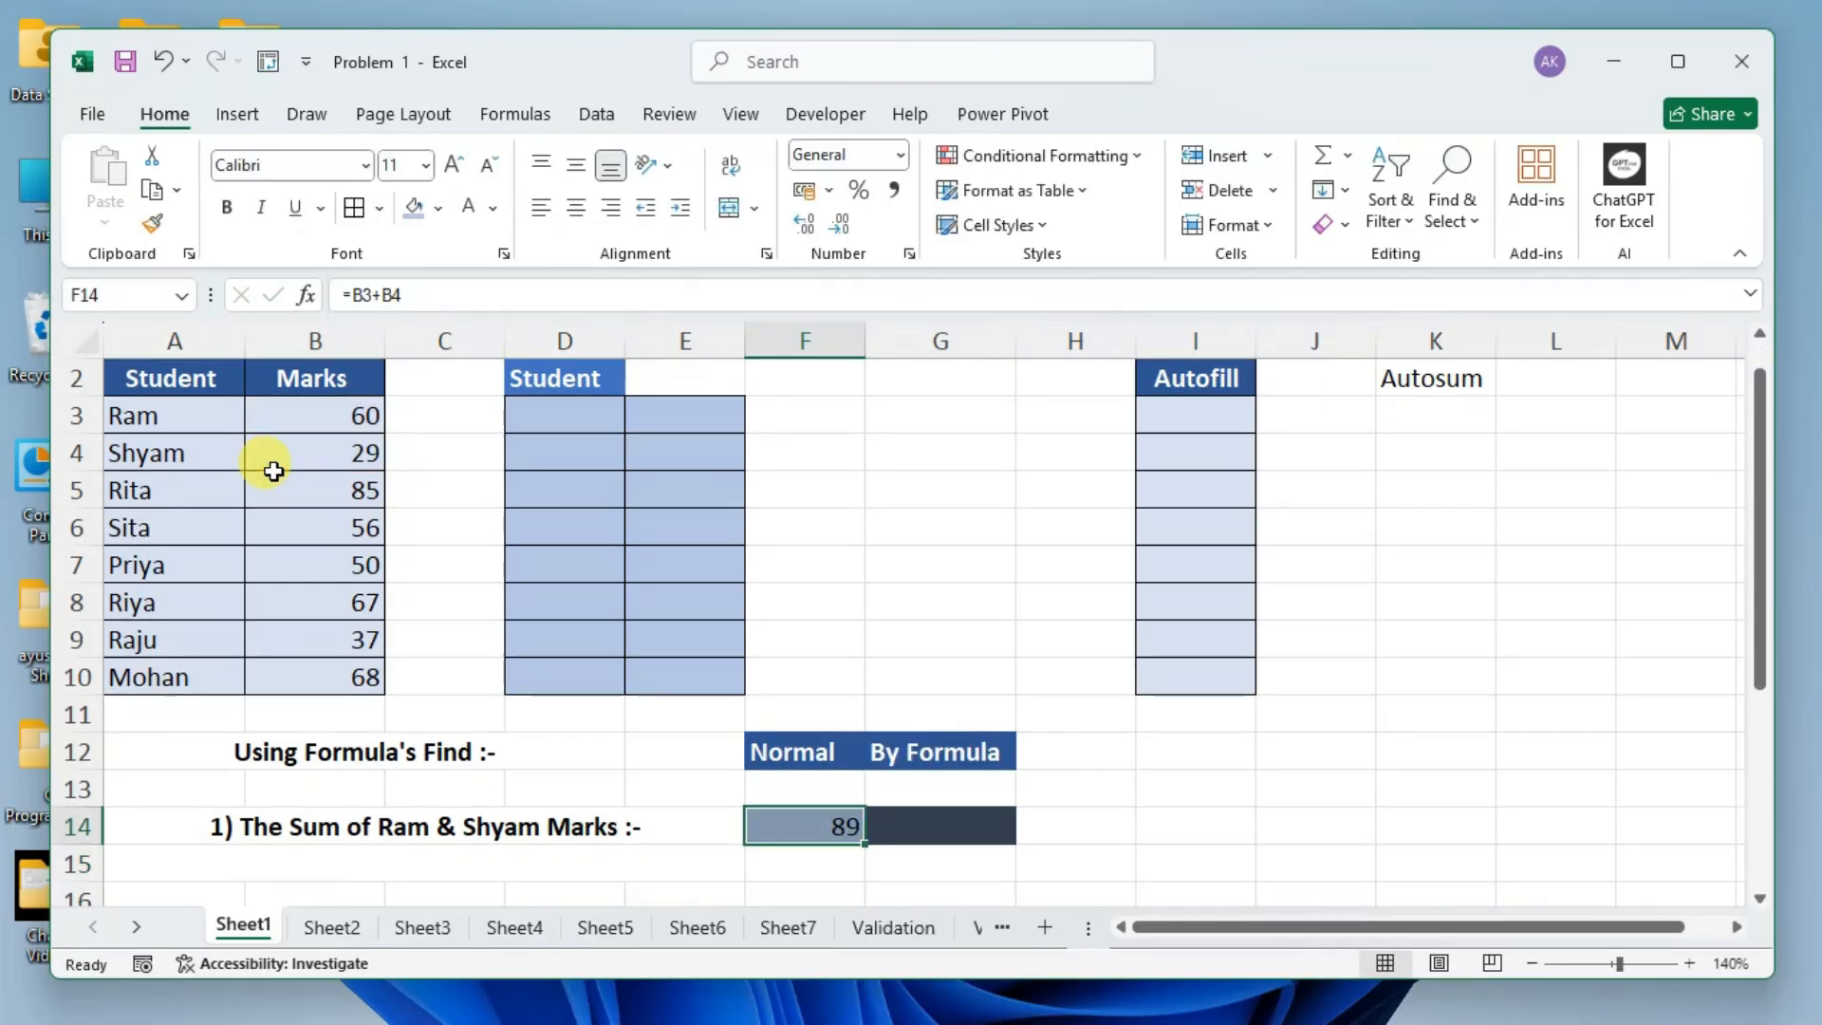
Extend the header in G12 to read "By Formula or Function".
scroll(602, 491, down, 1)
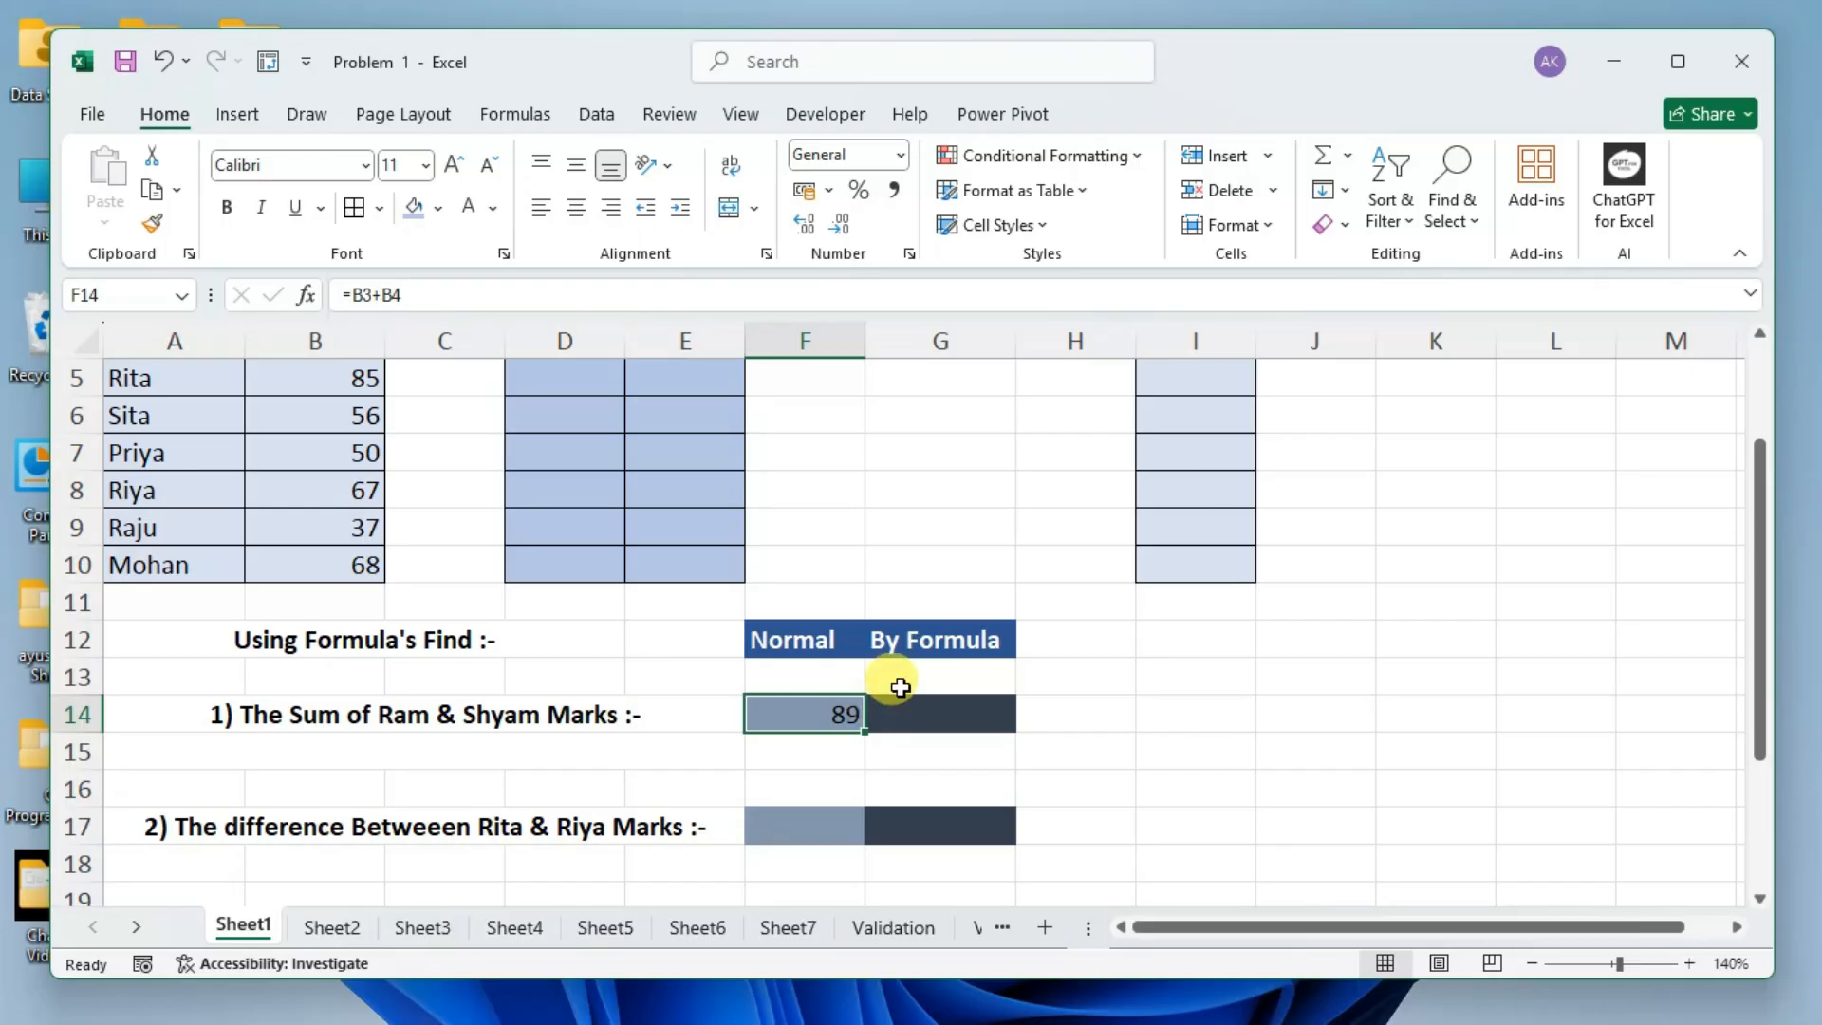
click(944, 636)
click(567, 296)
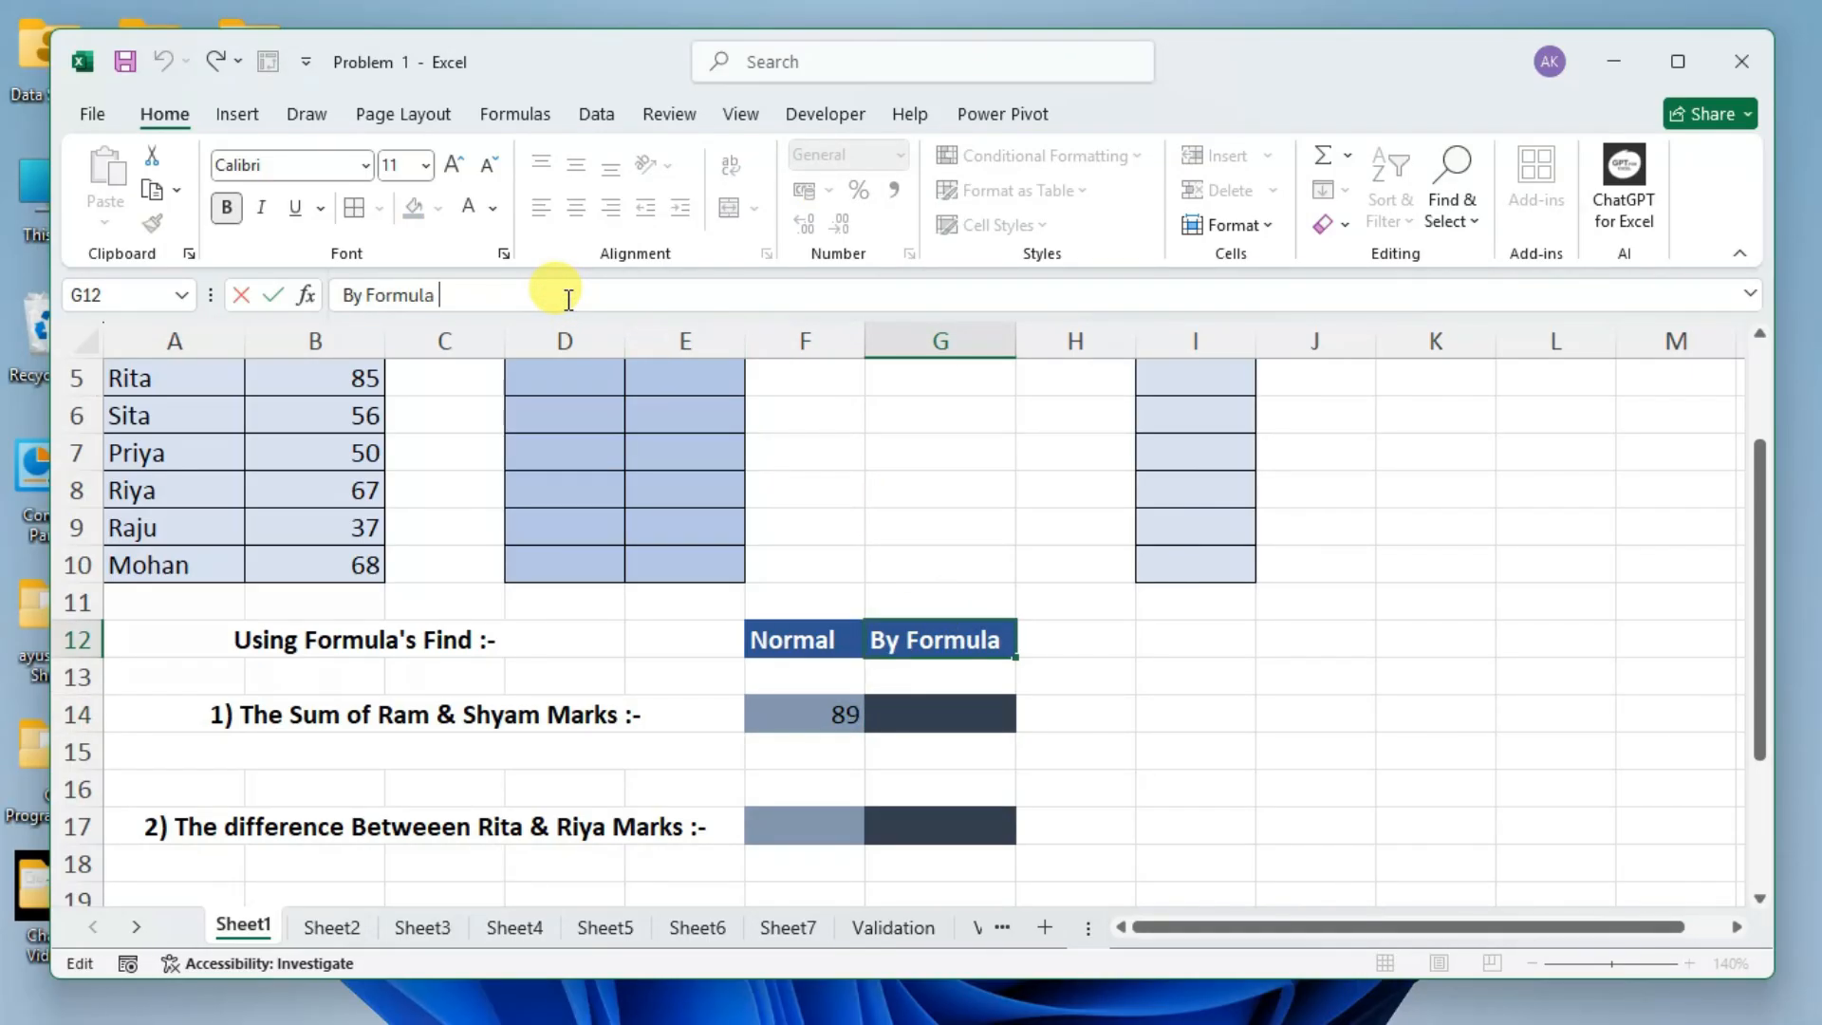
text(or)
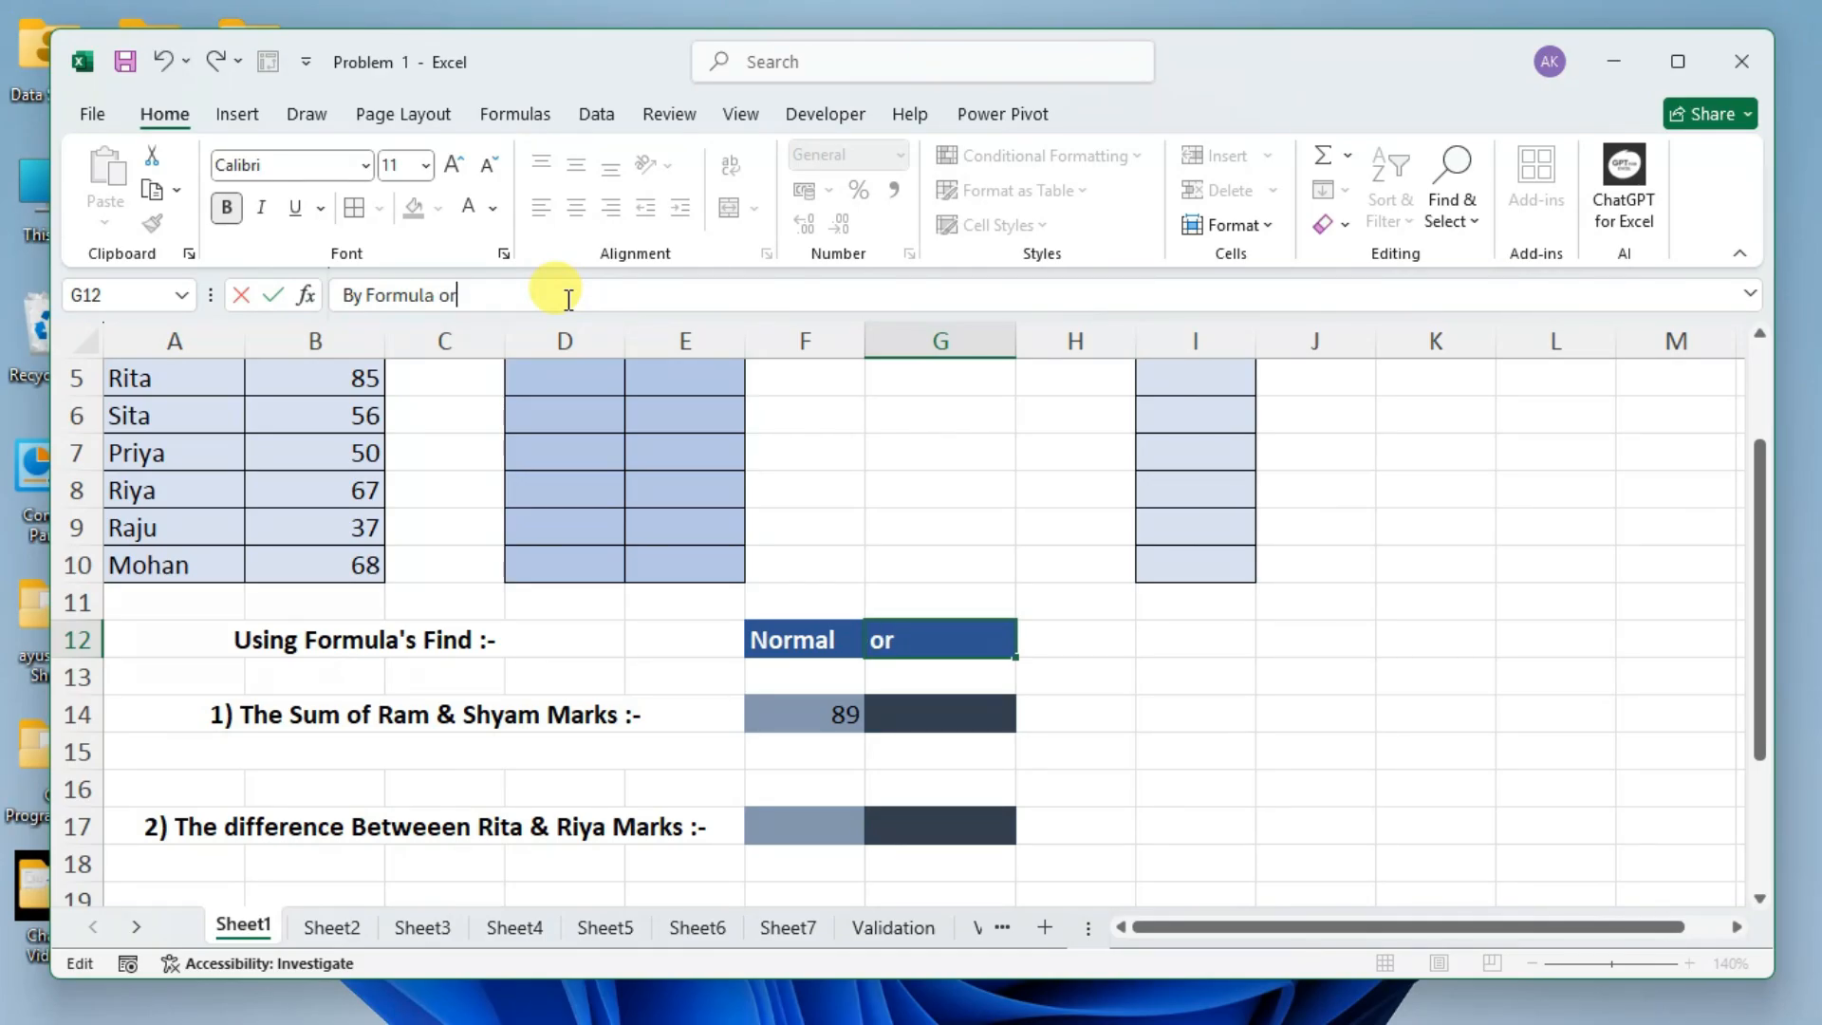
text( Function)
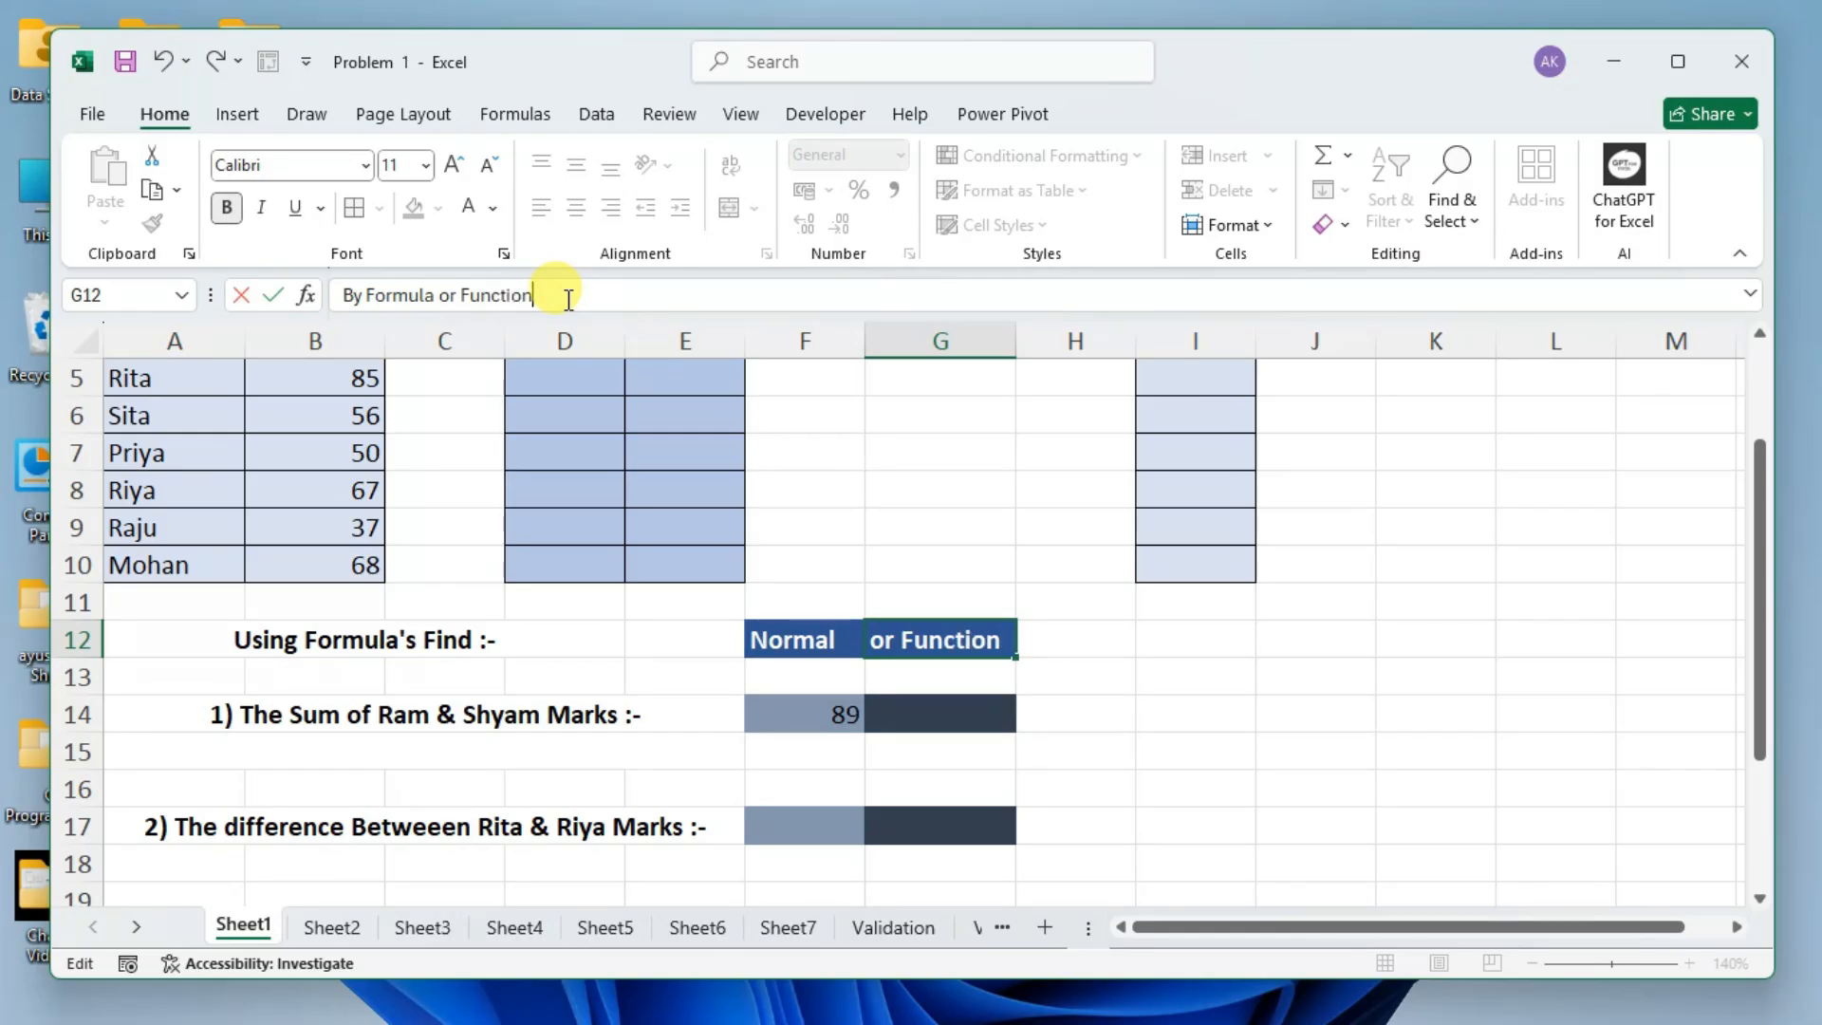
key(Return)
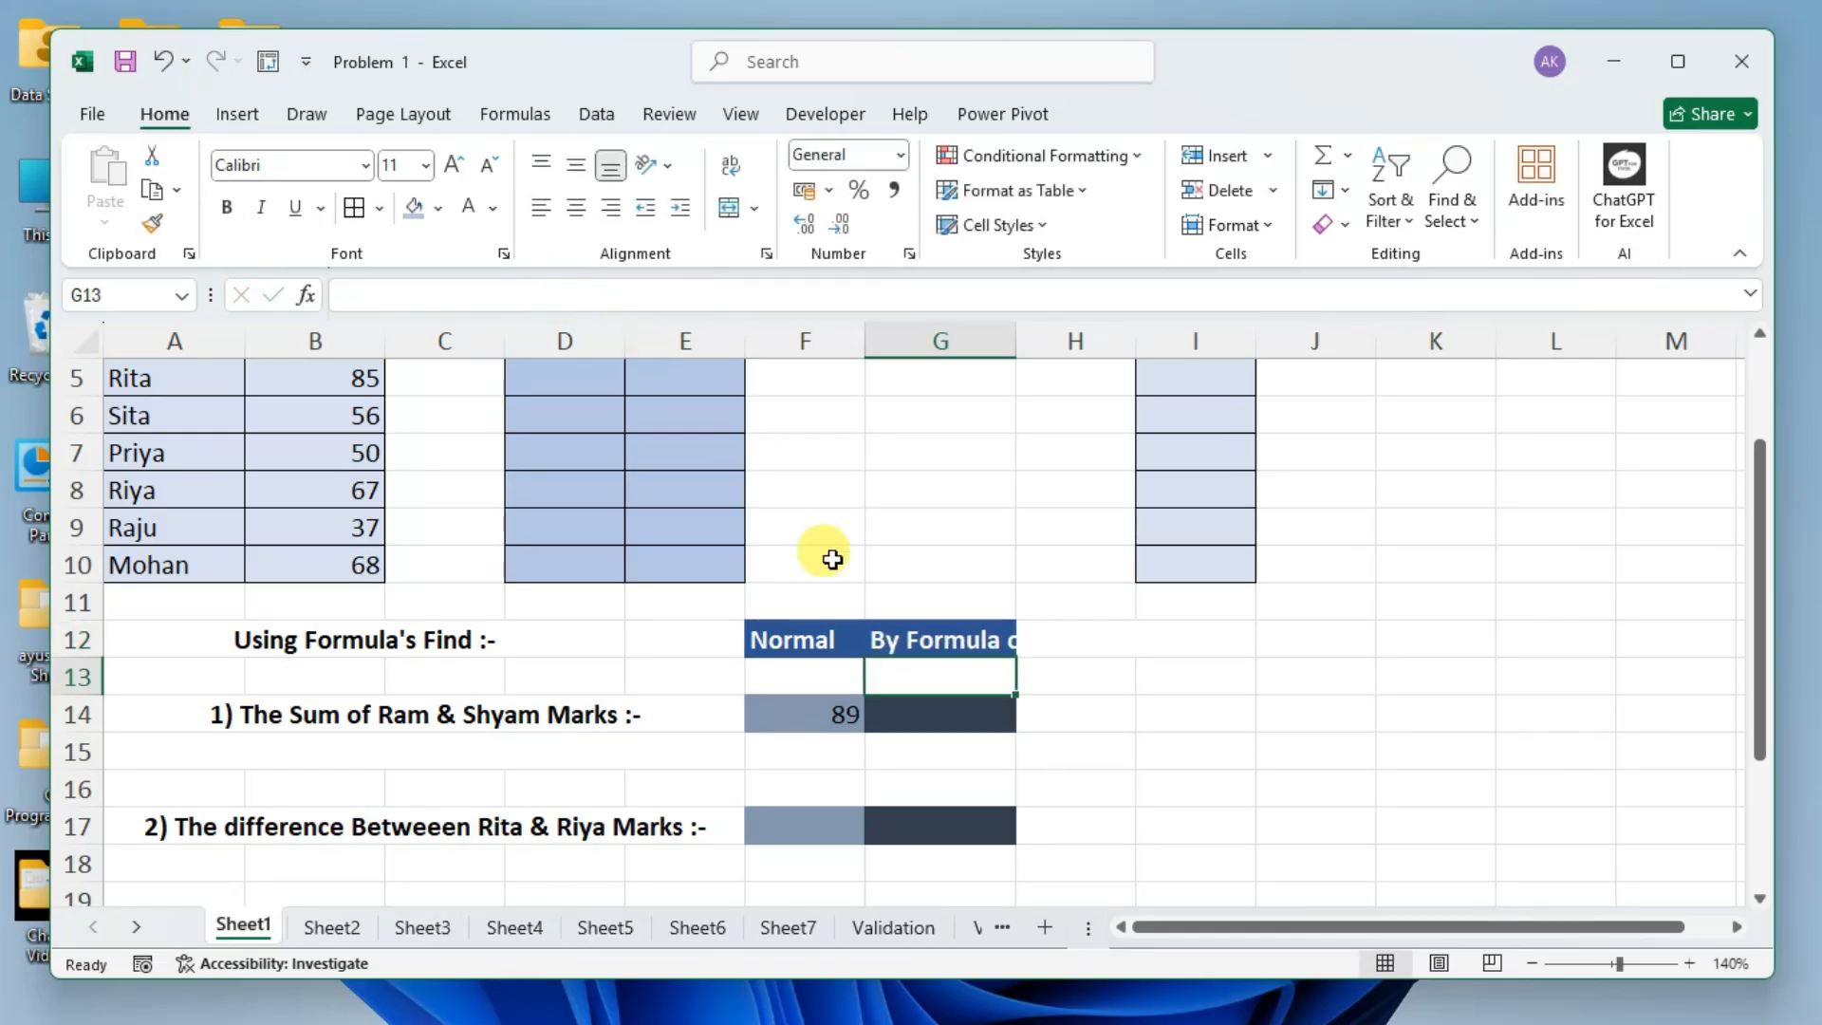
Remove "Formula or" from the header in G12 so it reads "By Function".
click(904, 636)
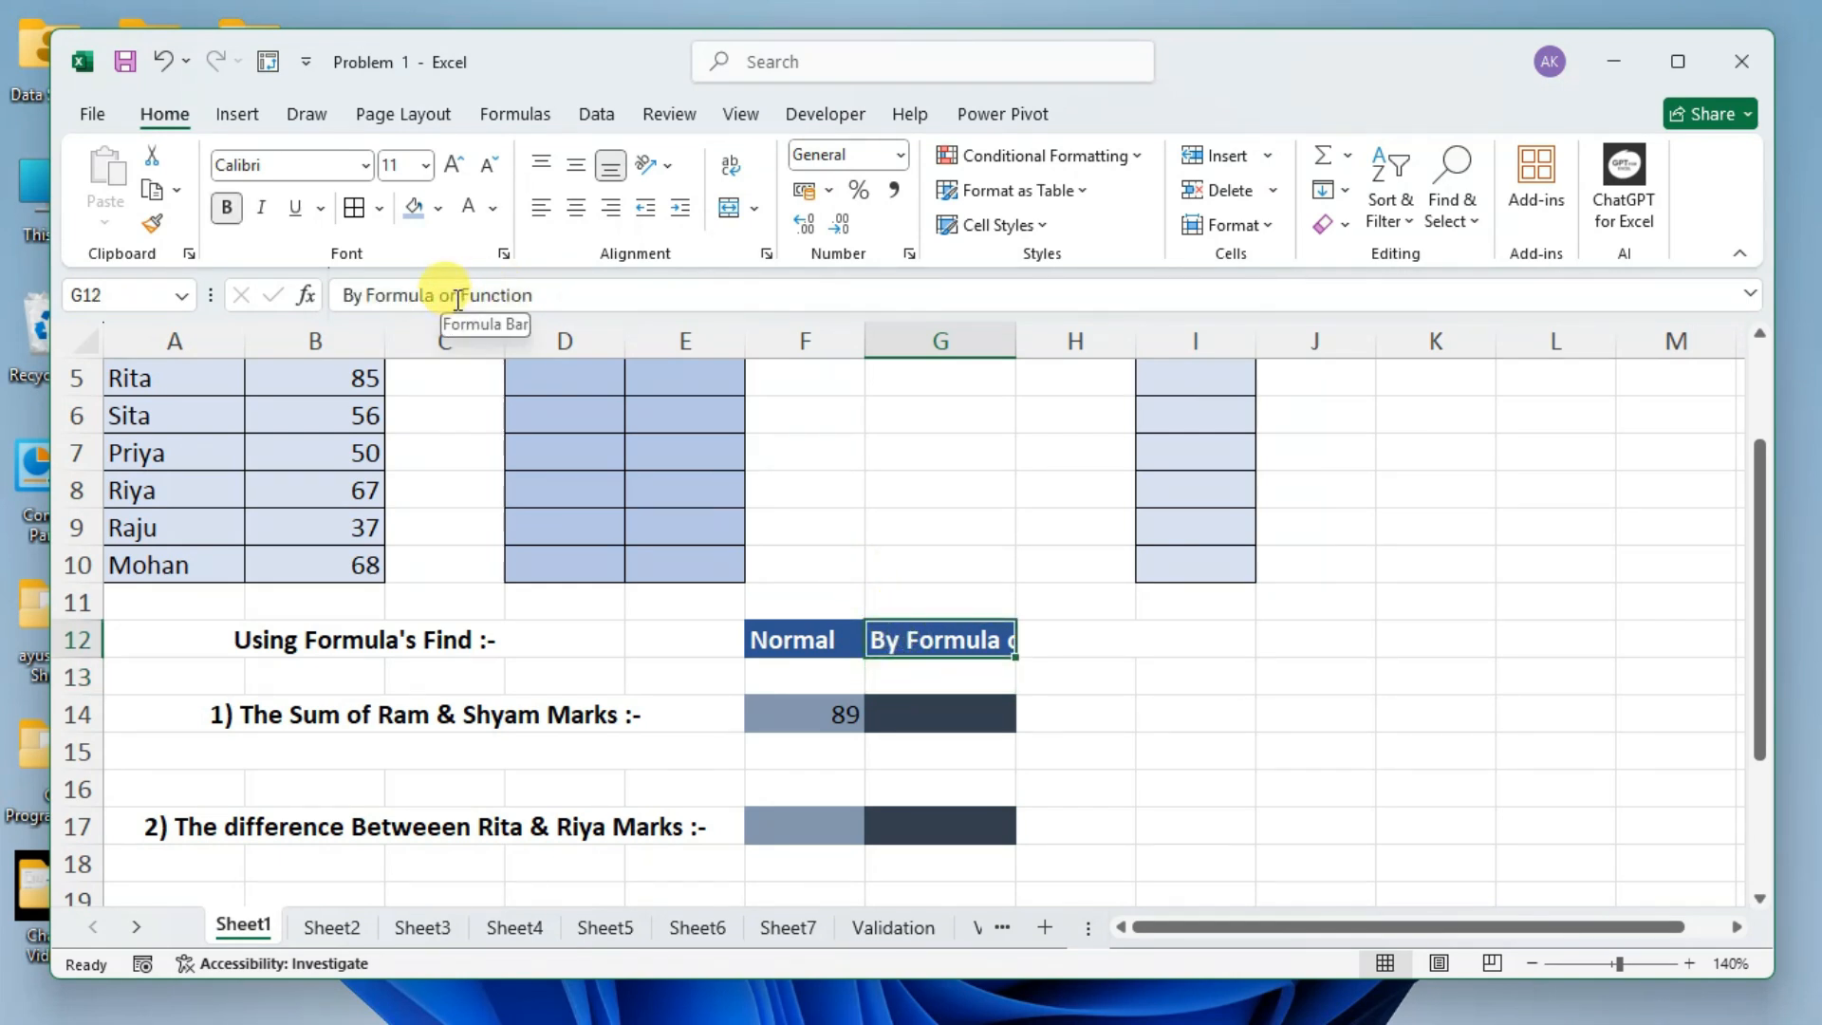
drag(456, 296, 369, 295)
key(BackSpace)
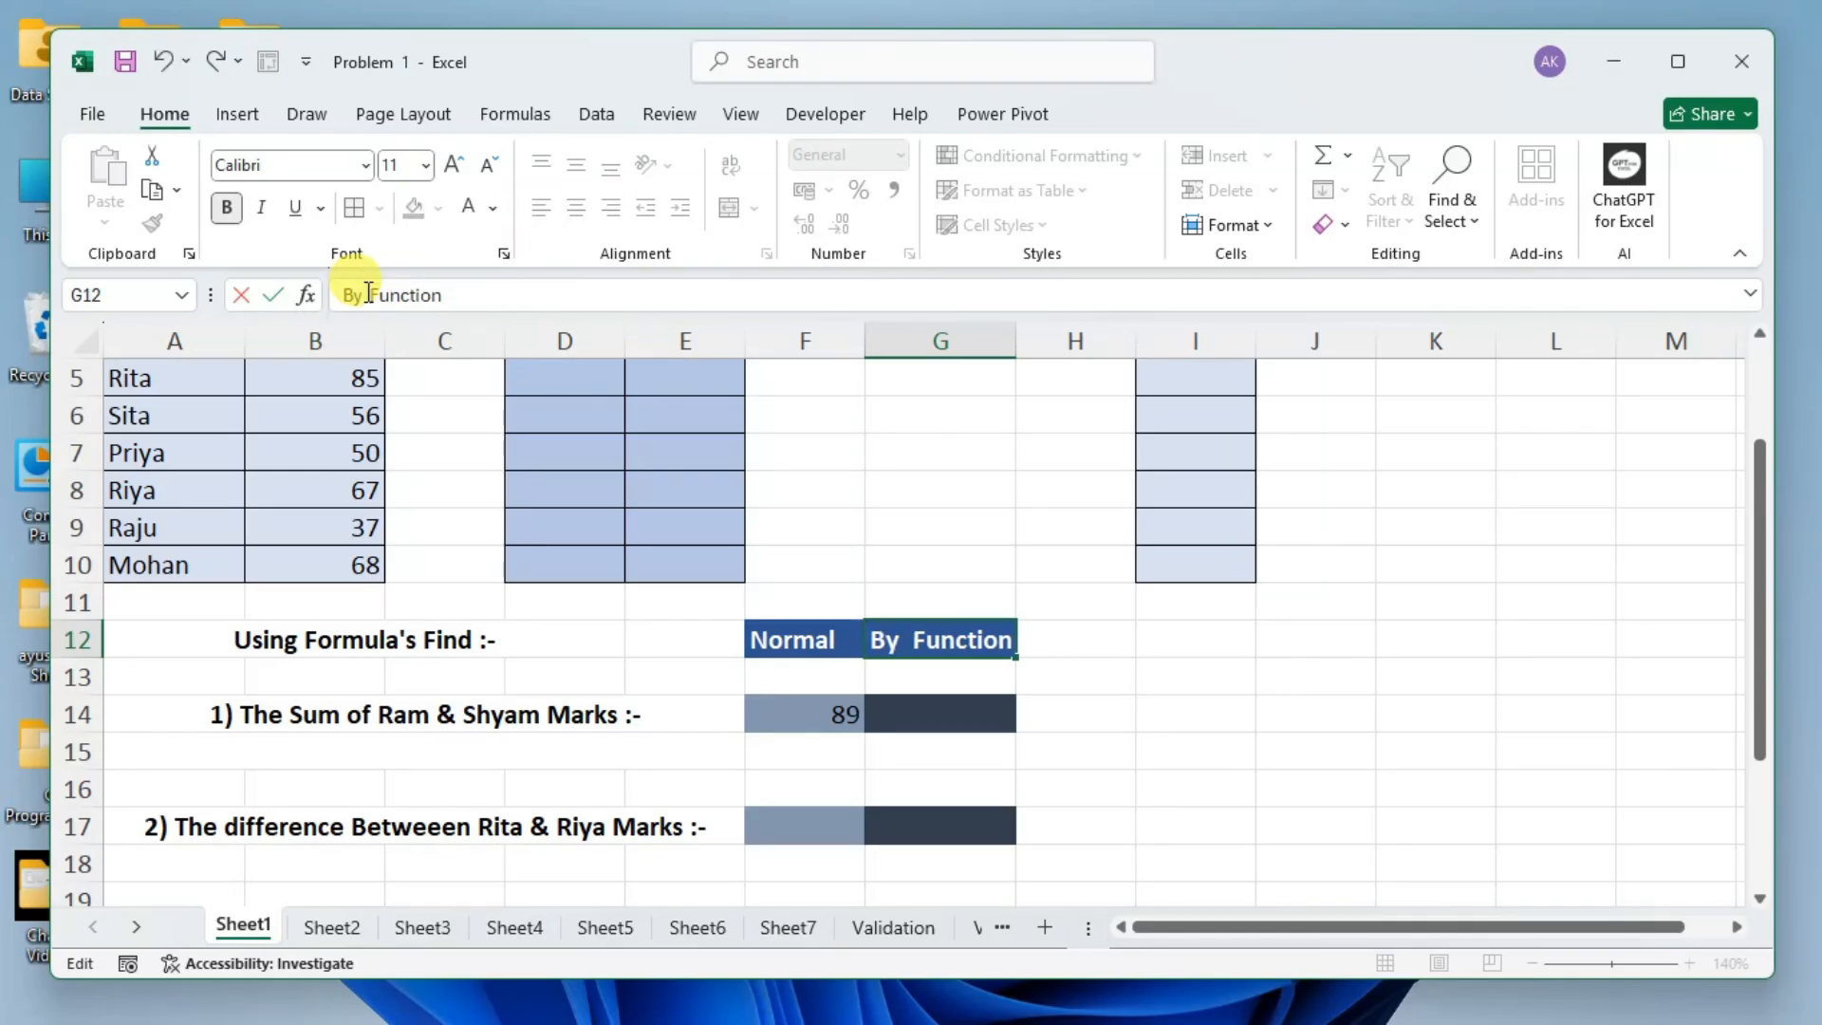
key(Return)
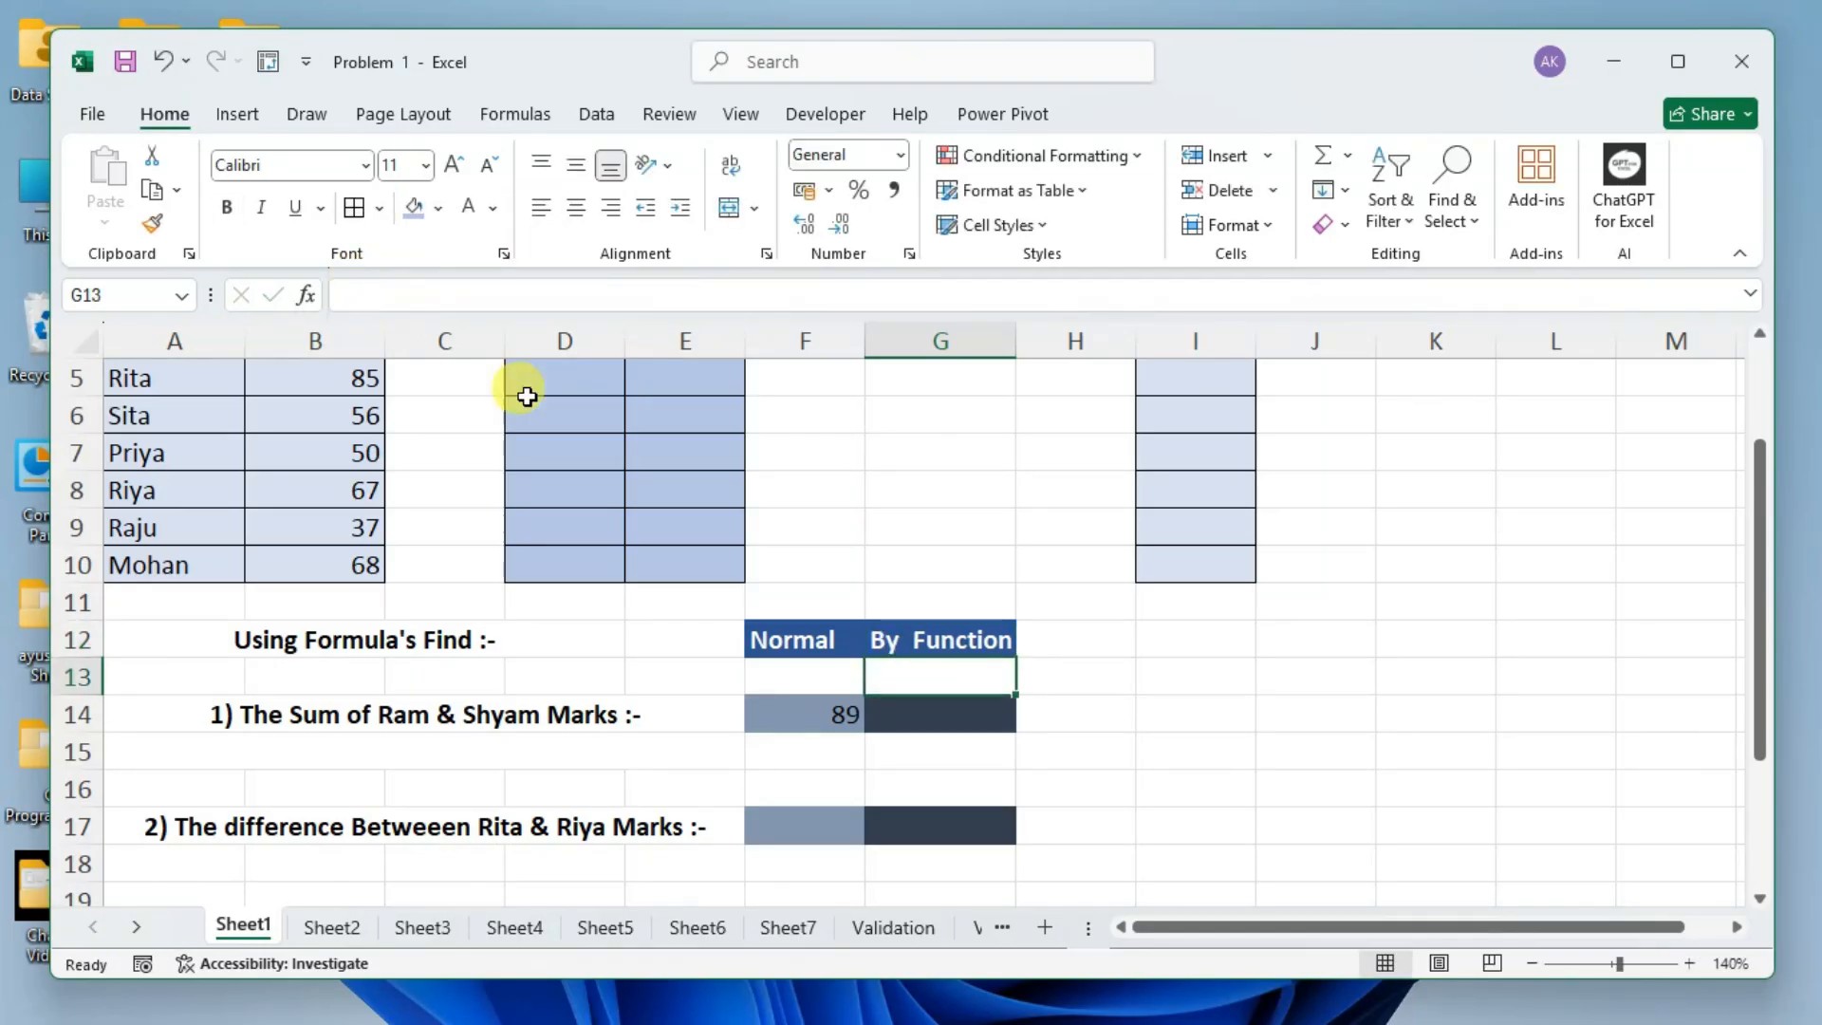
Start a formula in G14 with =sum and browse the suggested functions, including SUM, SUMIFS and SUMPRODUCT.
click(938, 711)
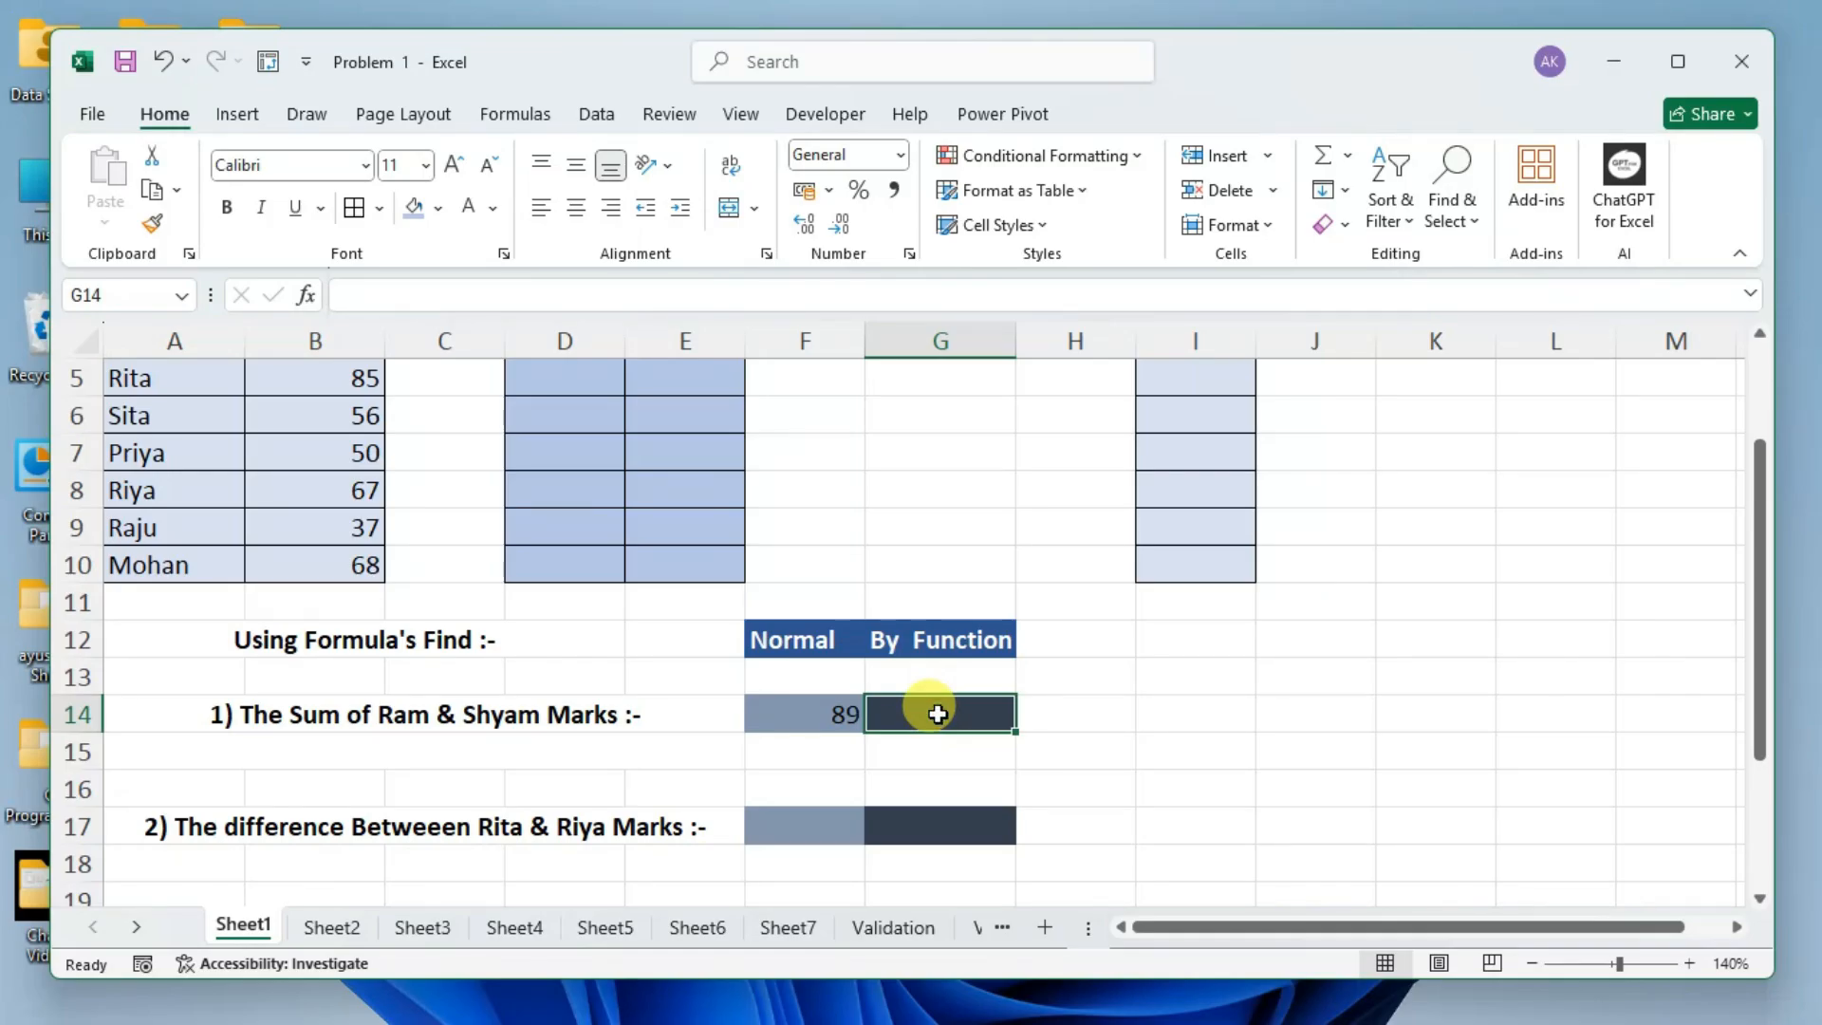
text(=sum)
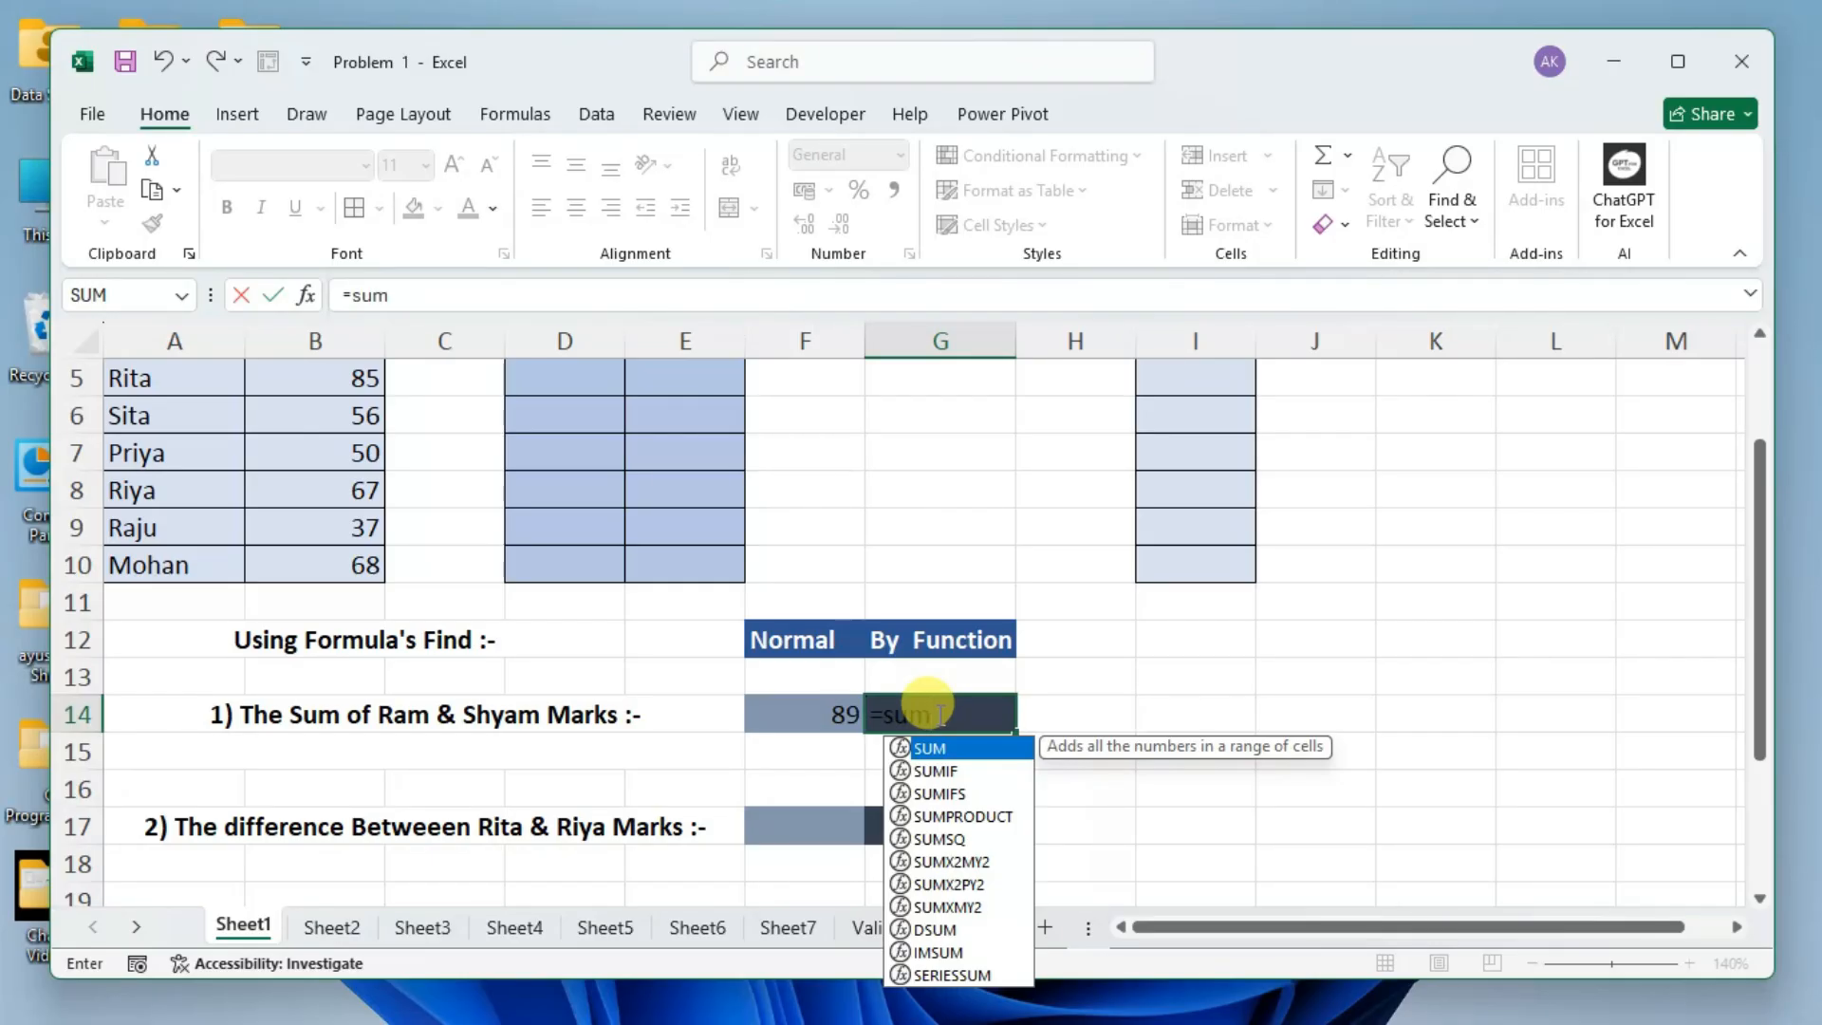
key(Down)
key(Down)
key(Down)
key(Down)
key(Down)
key(Down)
key(Up)
key(Up)
key(Up)
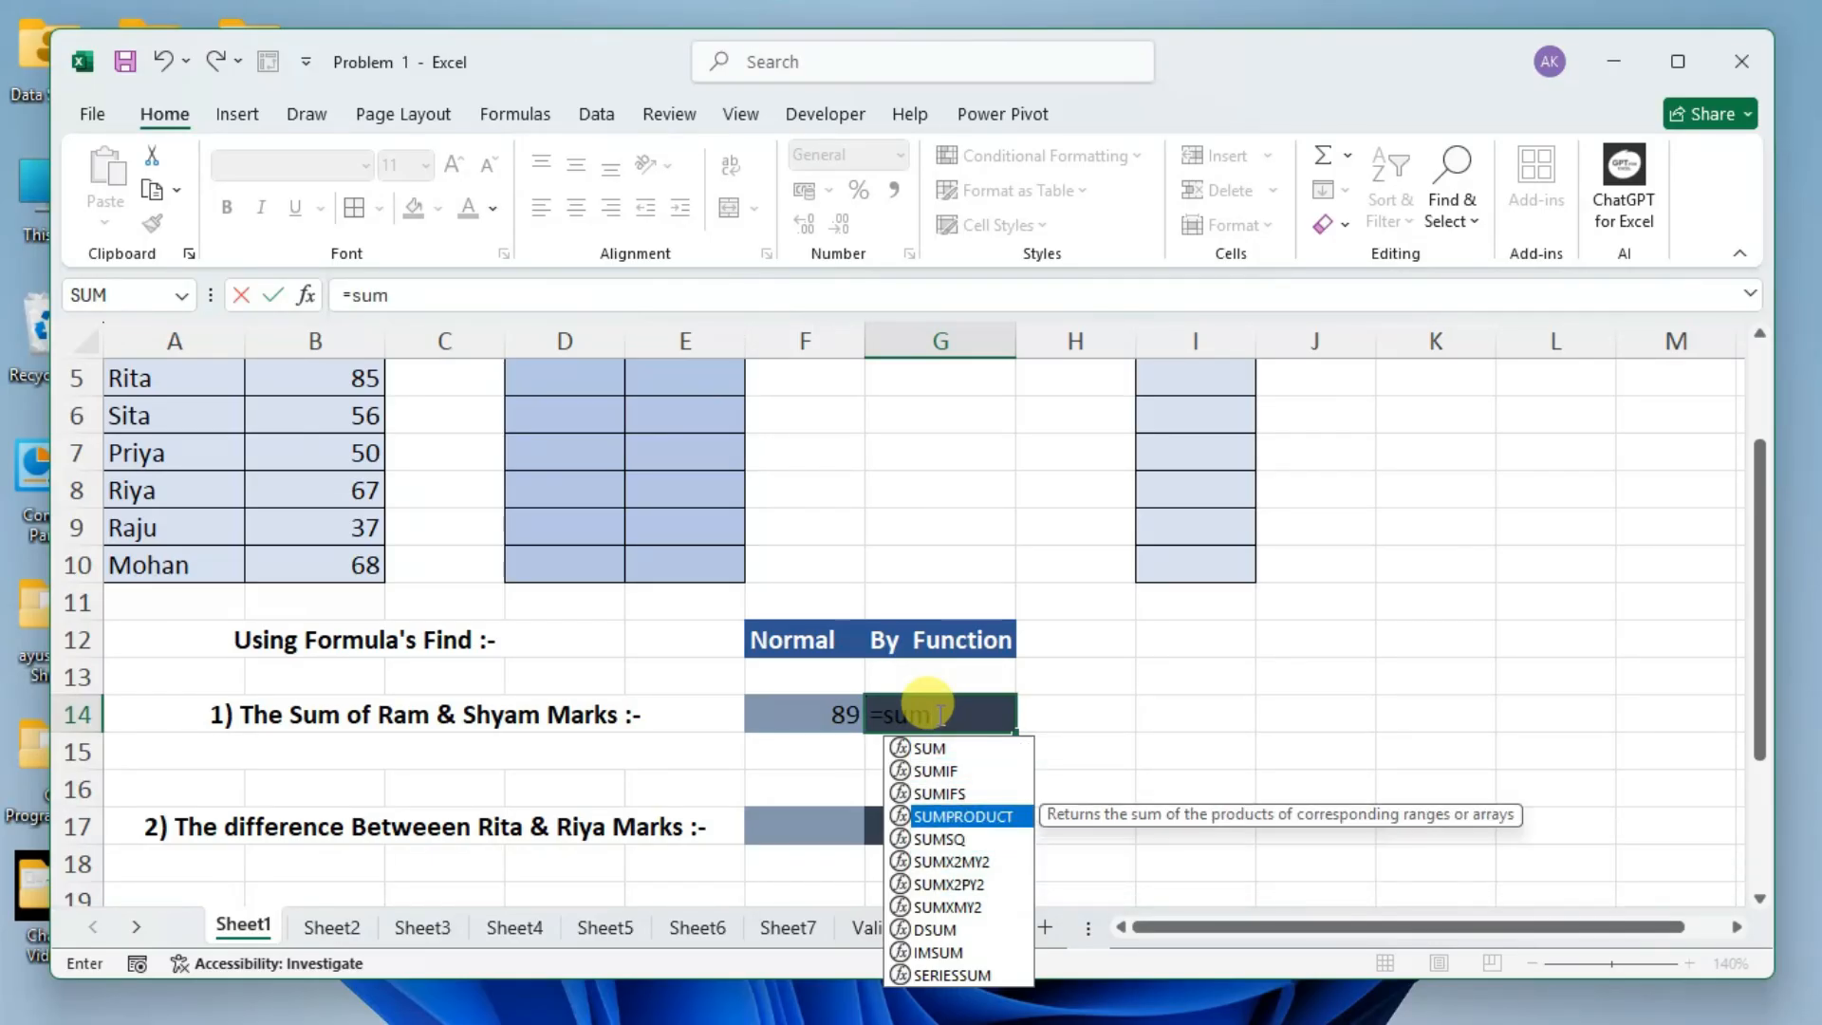
key(Up)
key(Up)
key(Up)
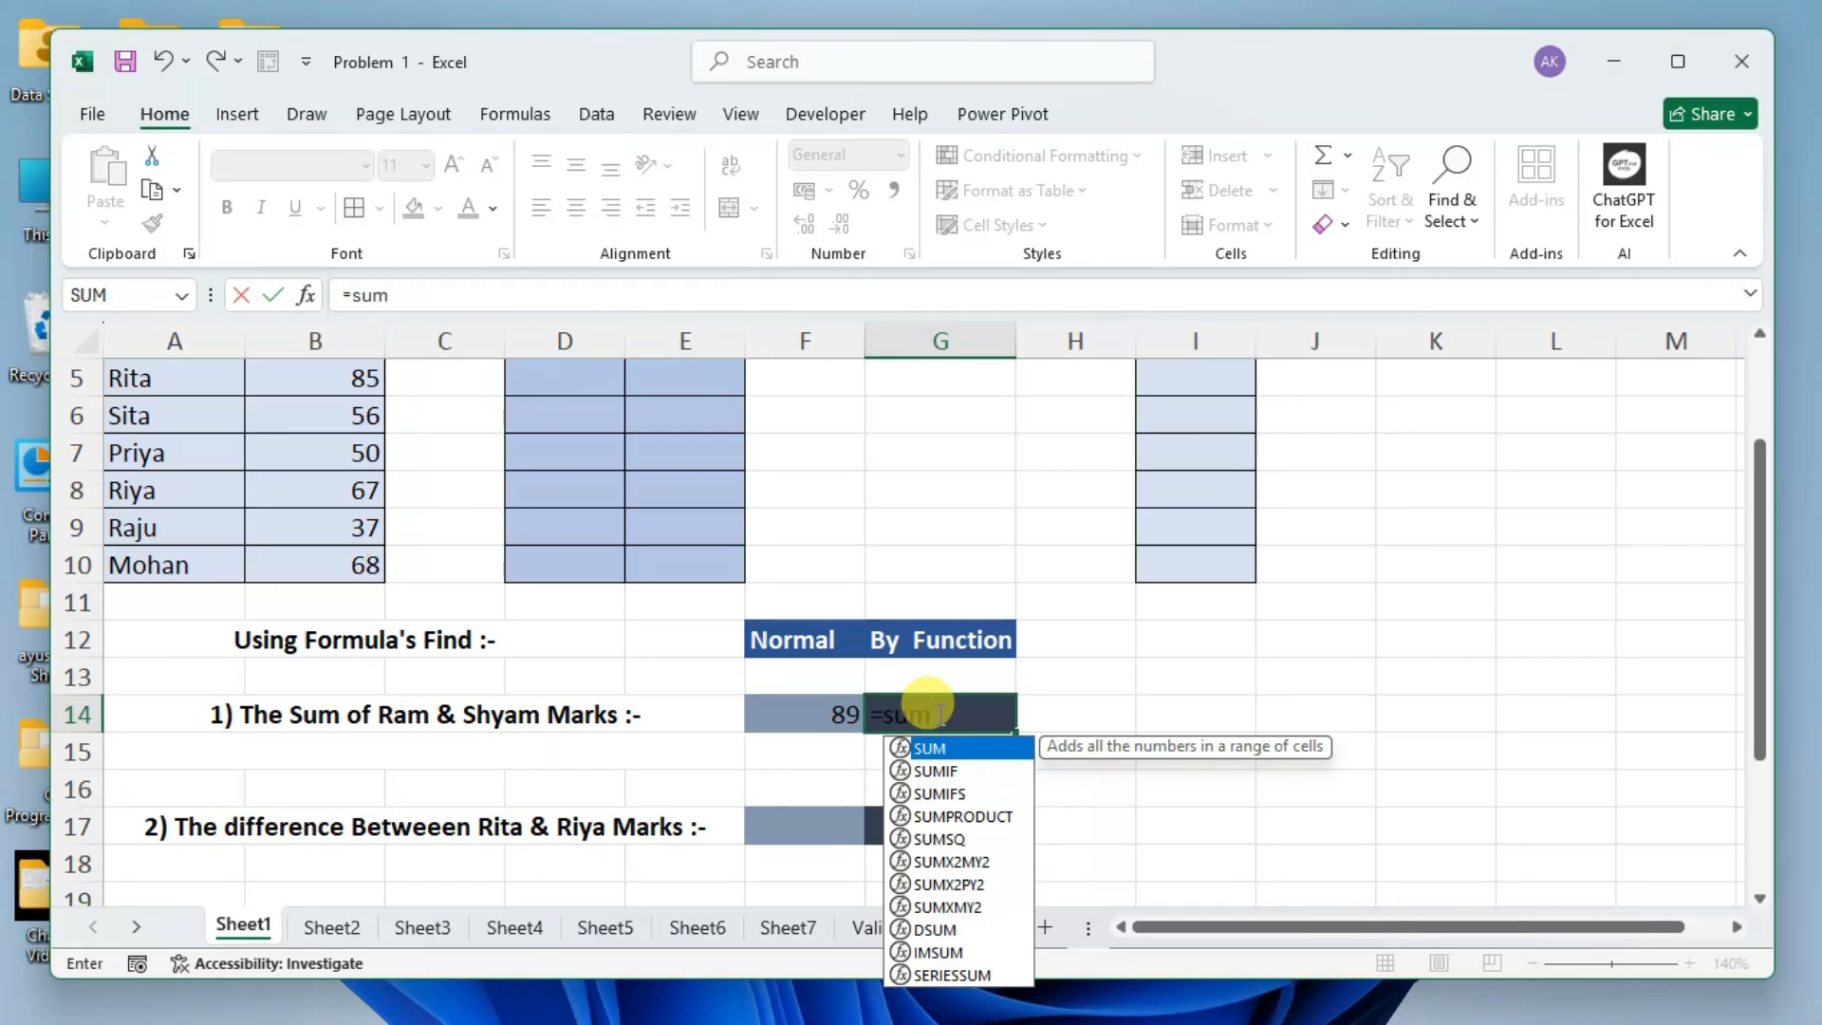
key(Down)
key(Down)
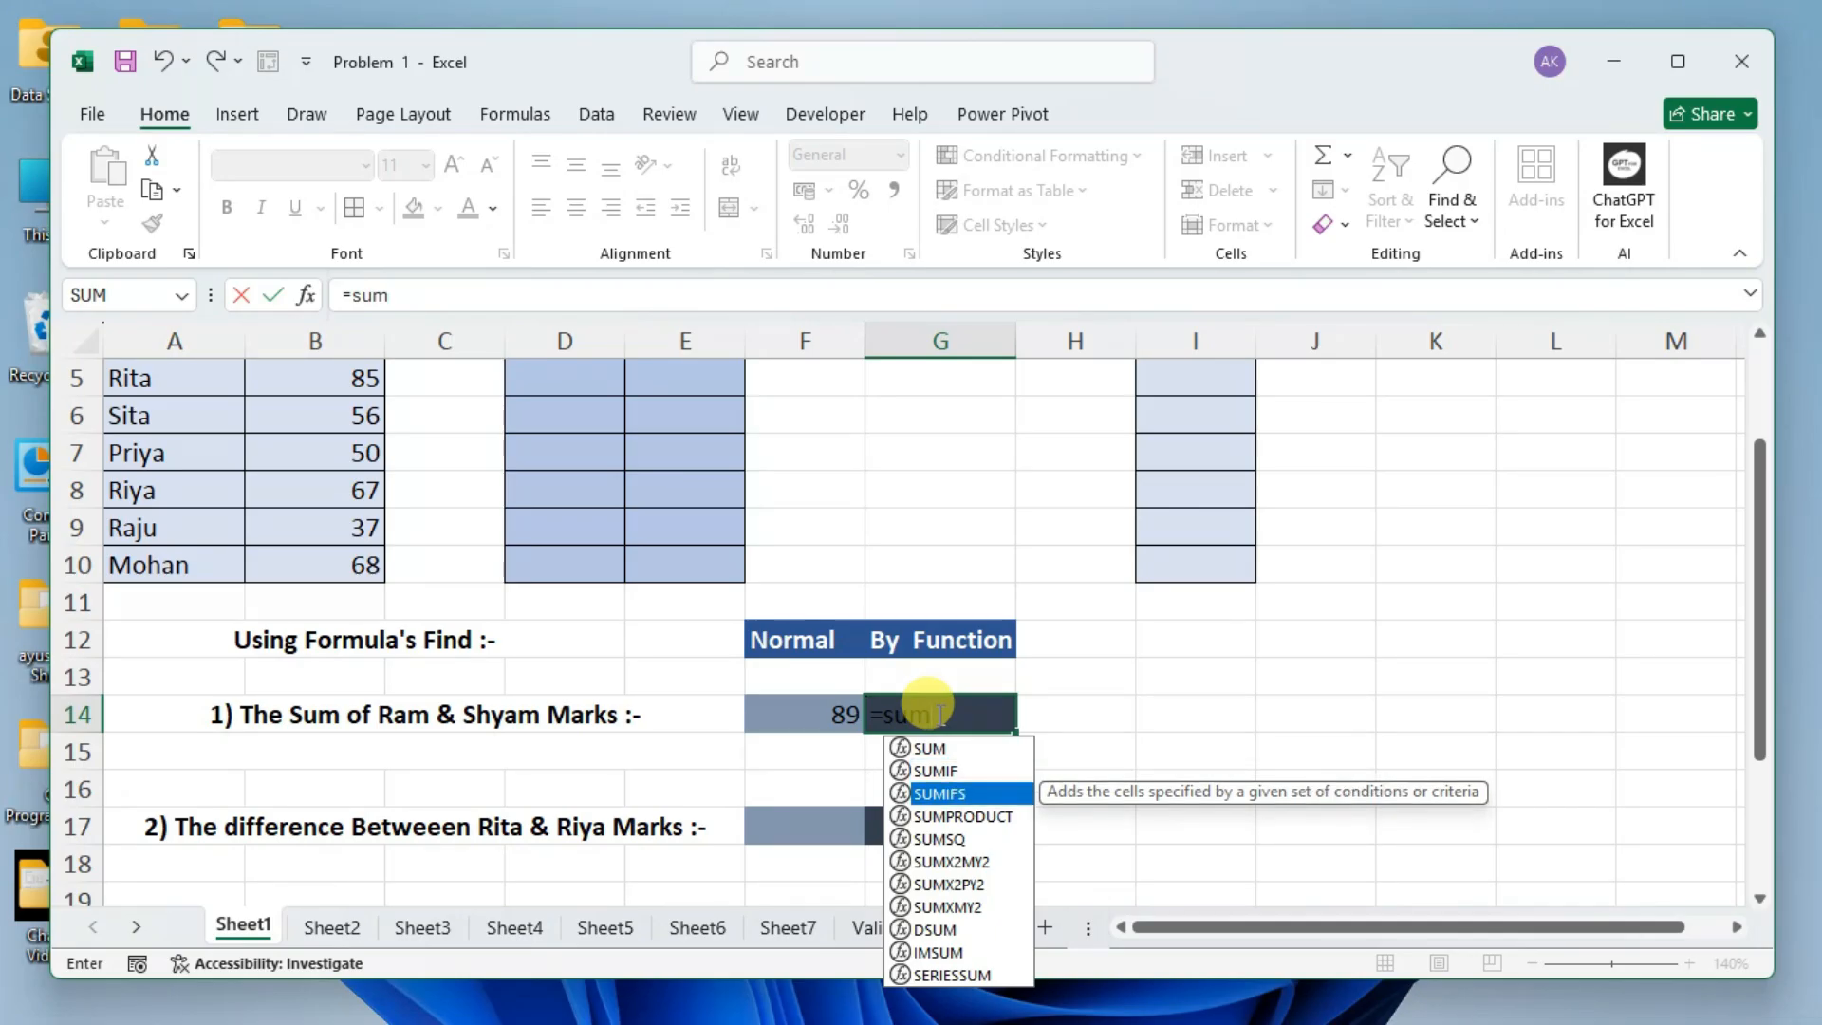
key(Up)
key(Up)
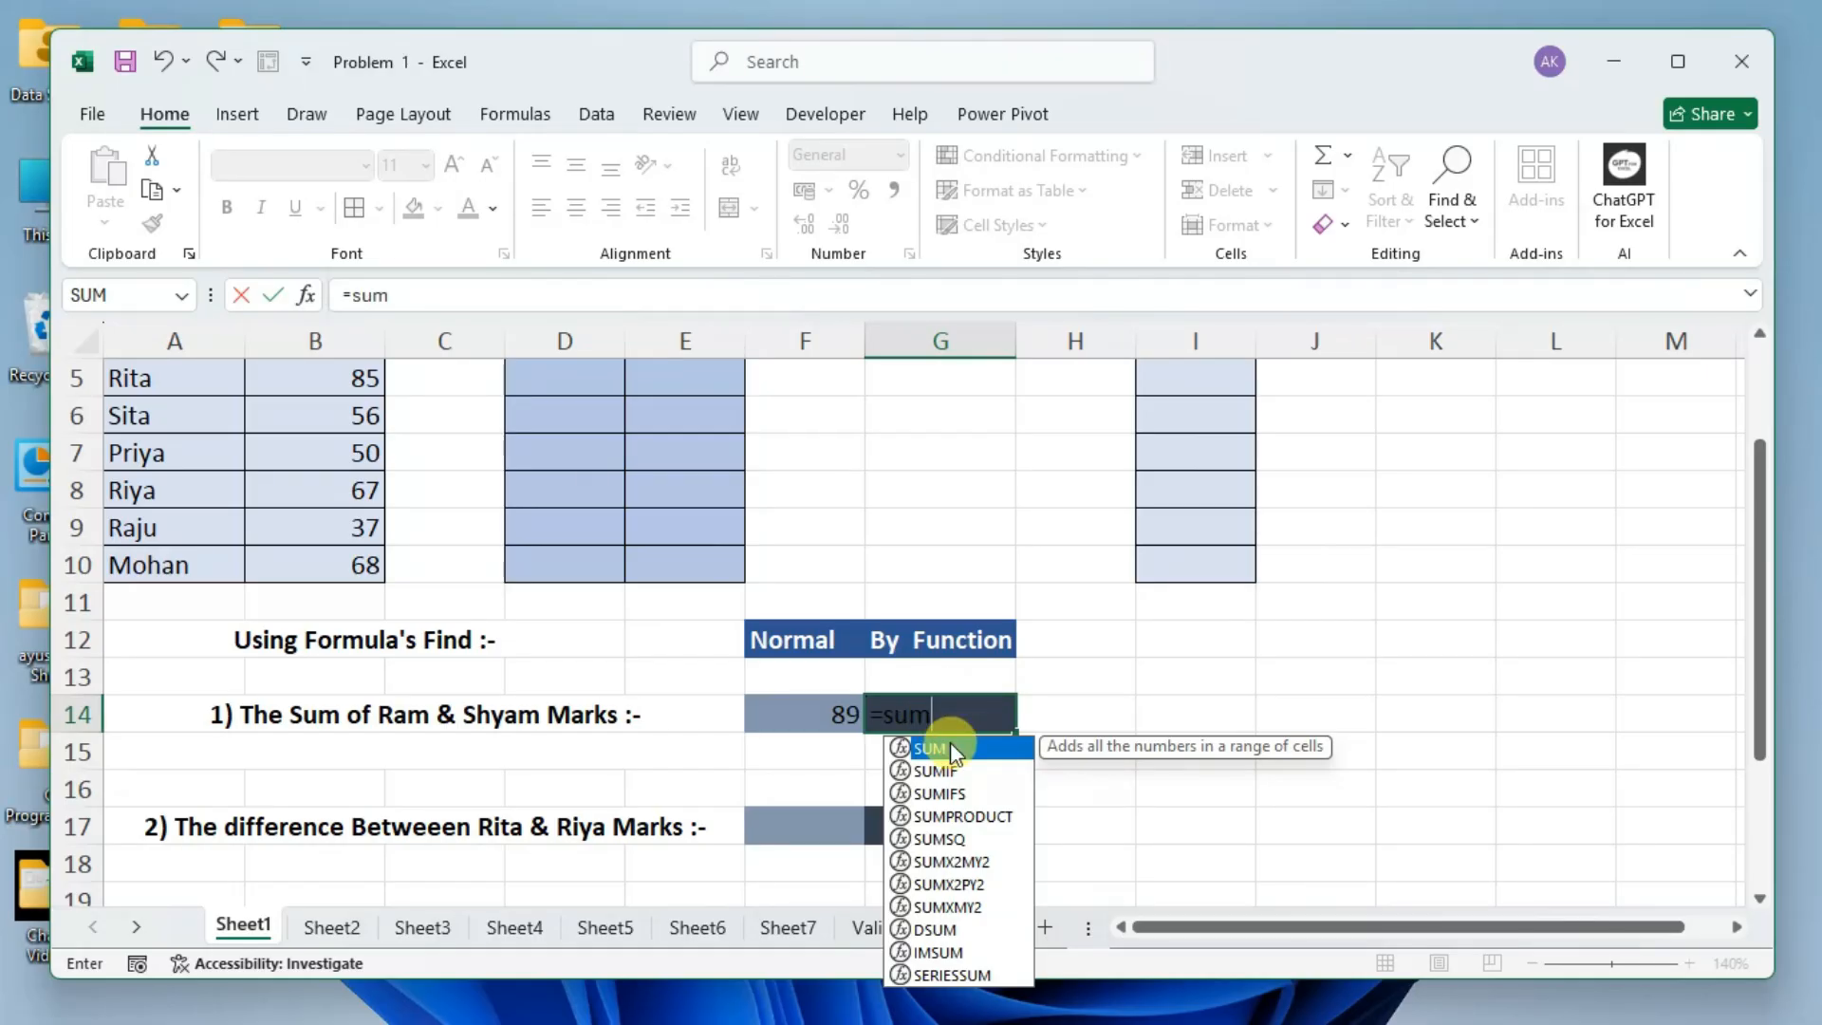
Complete the function name as SUM in G14 and open its argument list with a parenthesis.
double_click(953, 748)
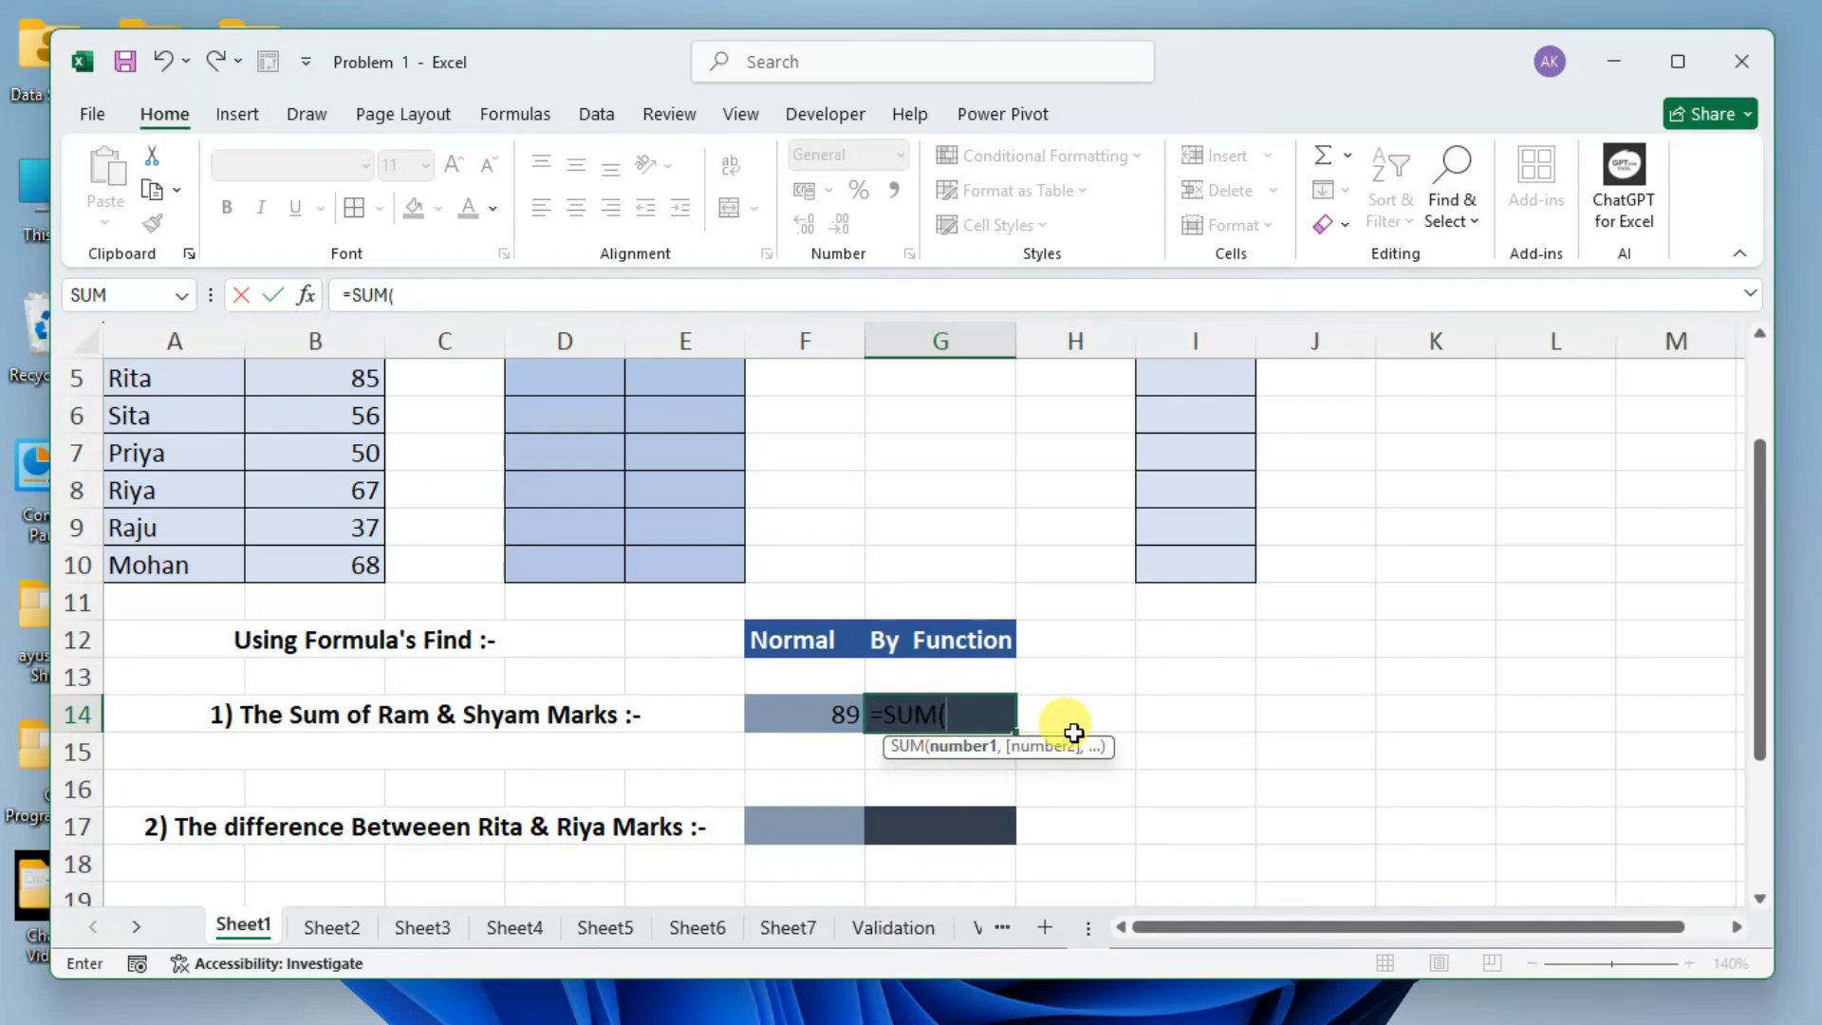
key(BackSpace)
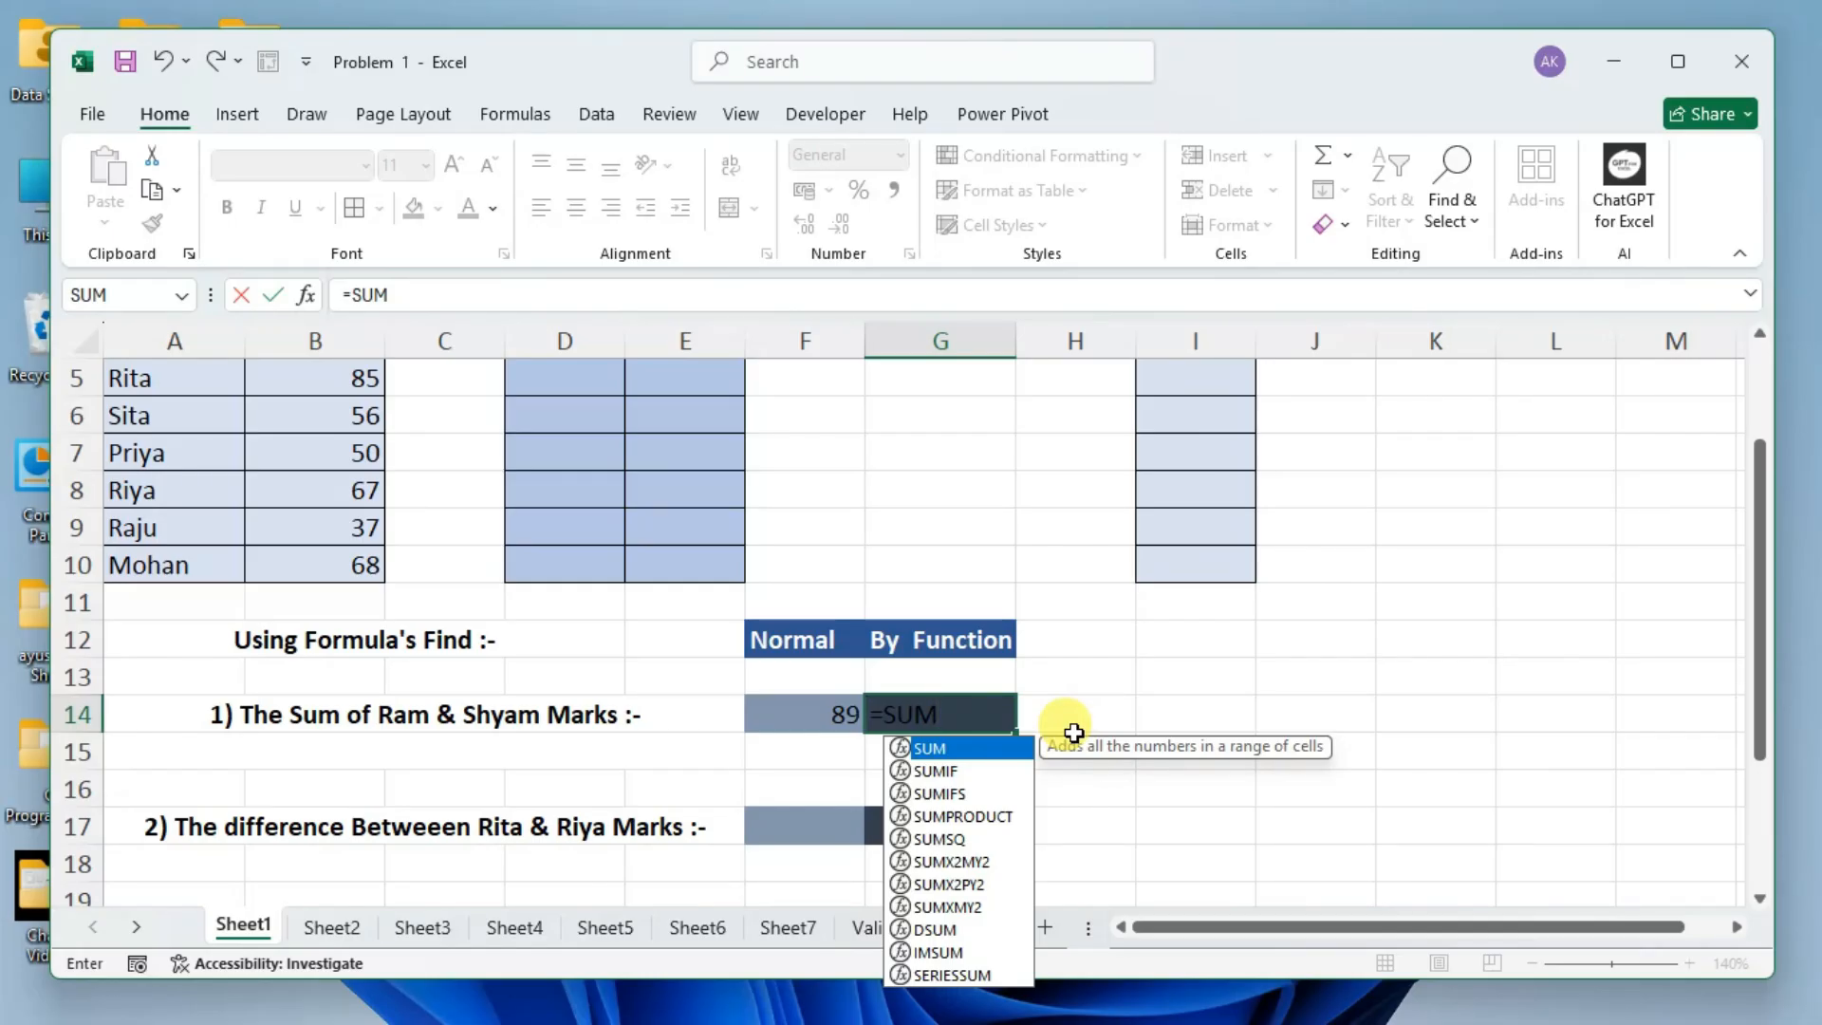
text(()
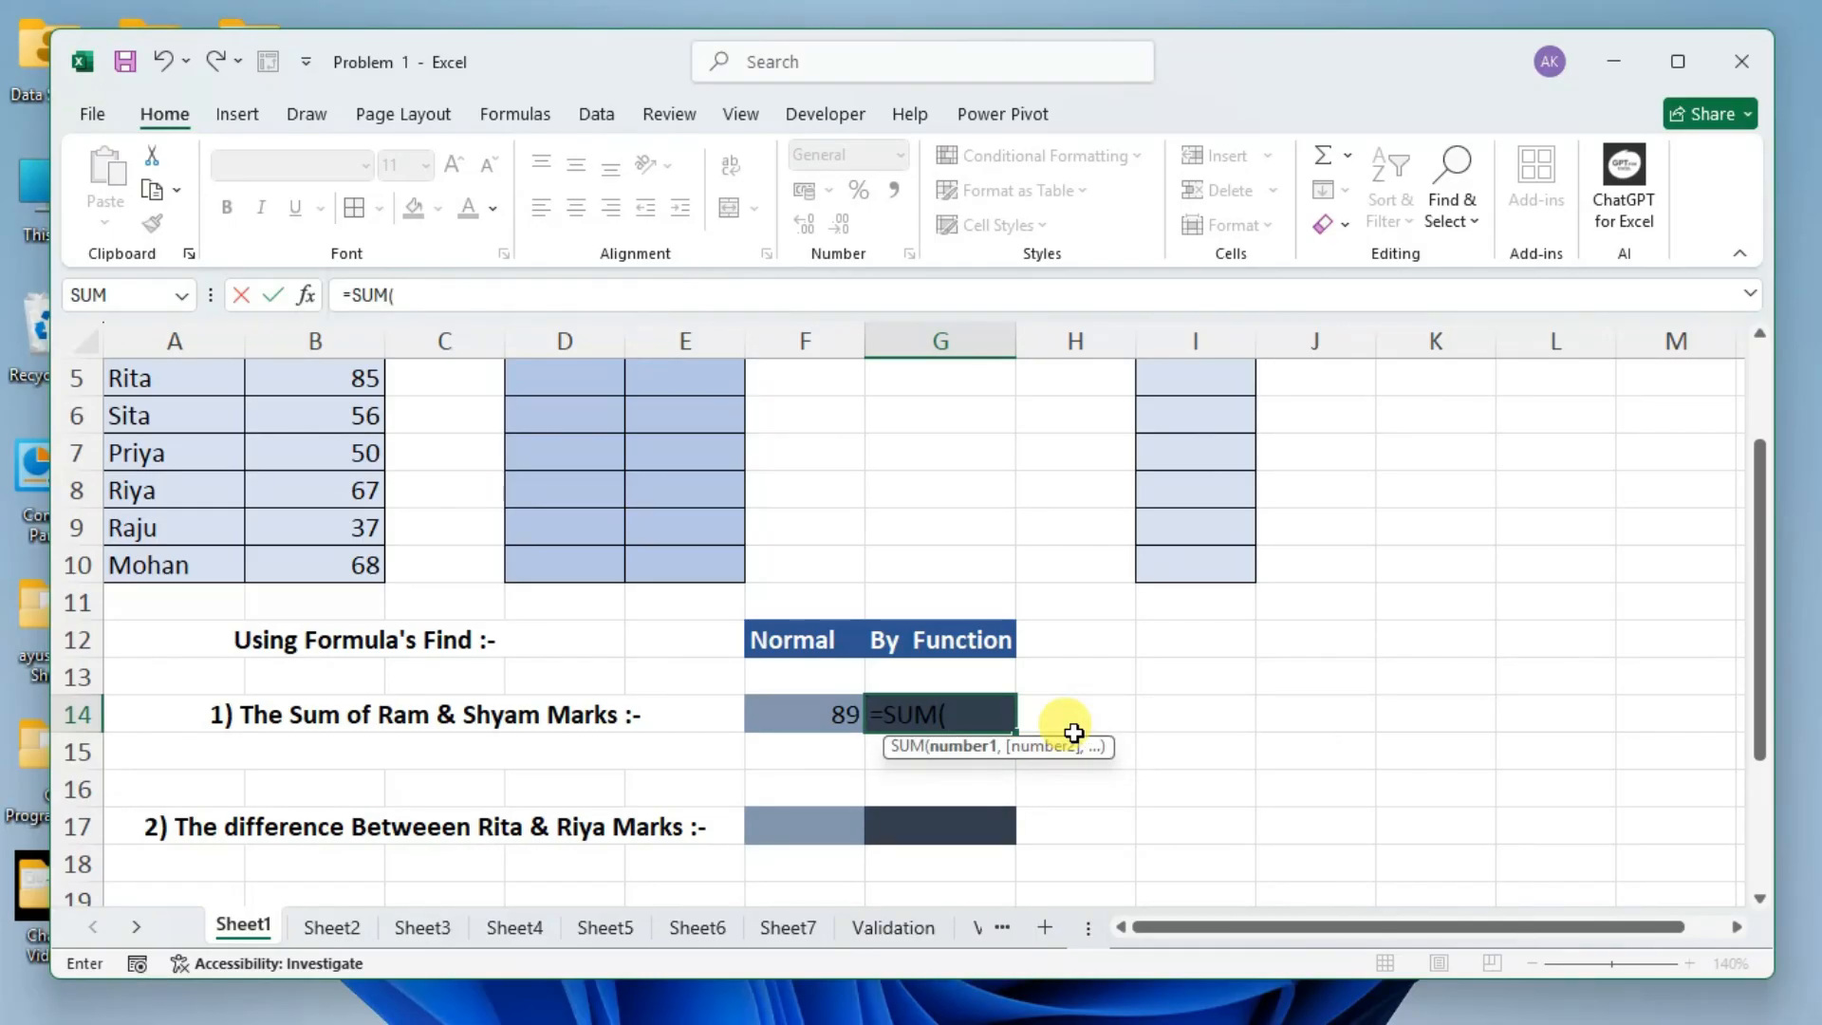
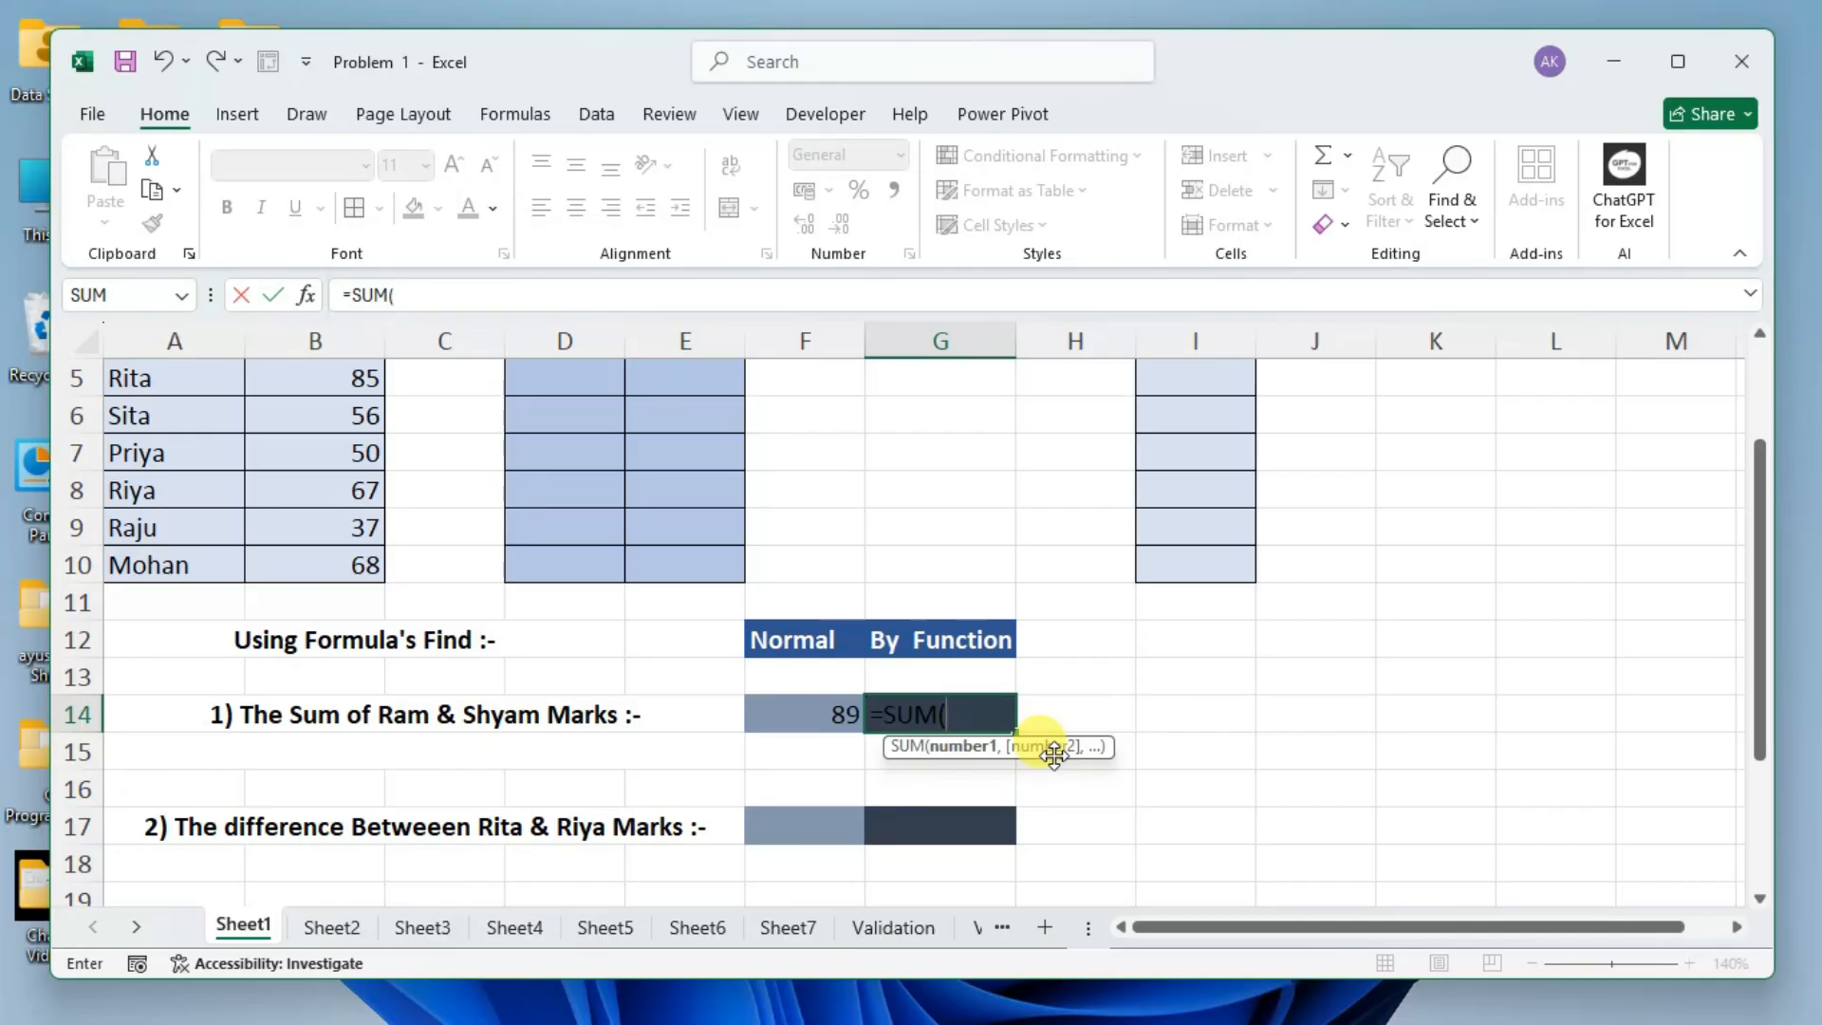
Enter 60 and 29, separated by a comma, as the arguments of the SUM formula in G14.
drag(1758, 618, 1769, 479)
text(60)
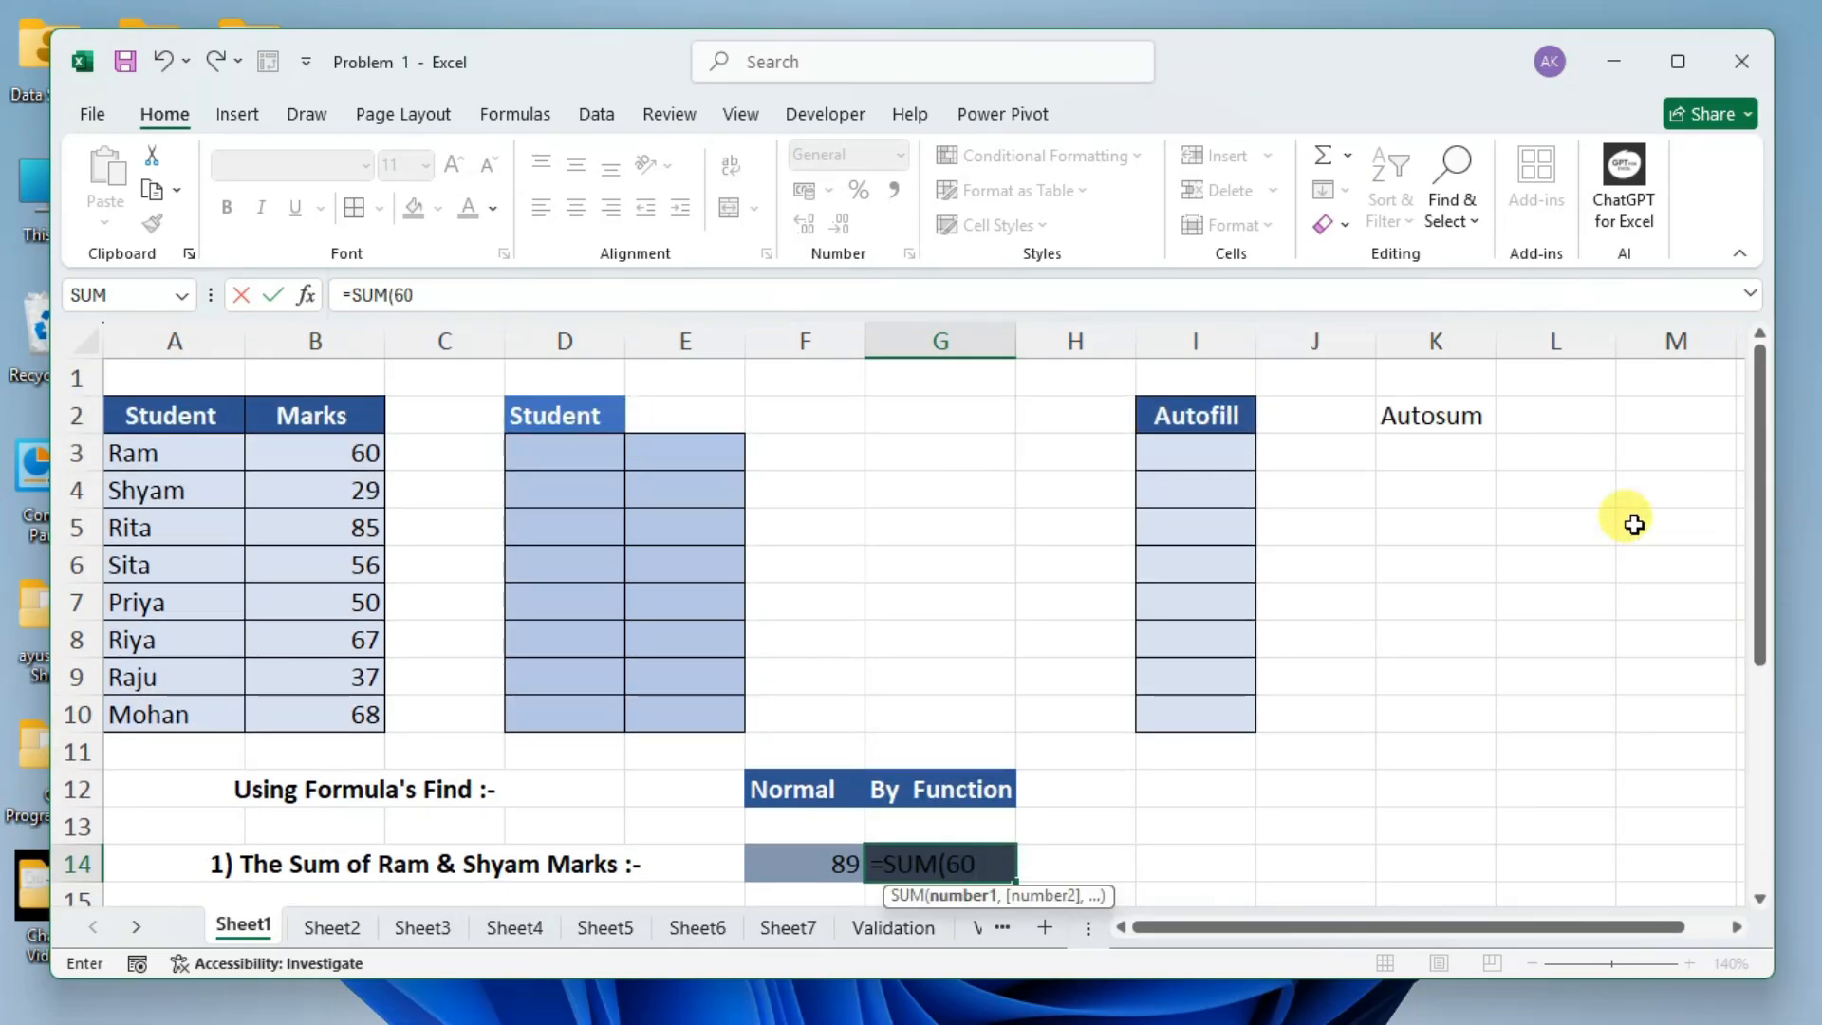
scroll(1437, 572, down, 1)
text(,)
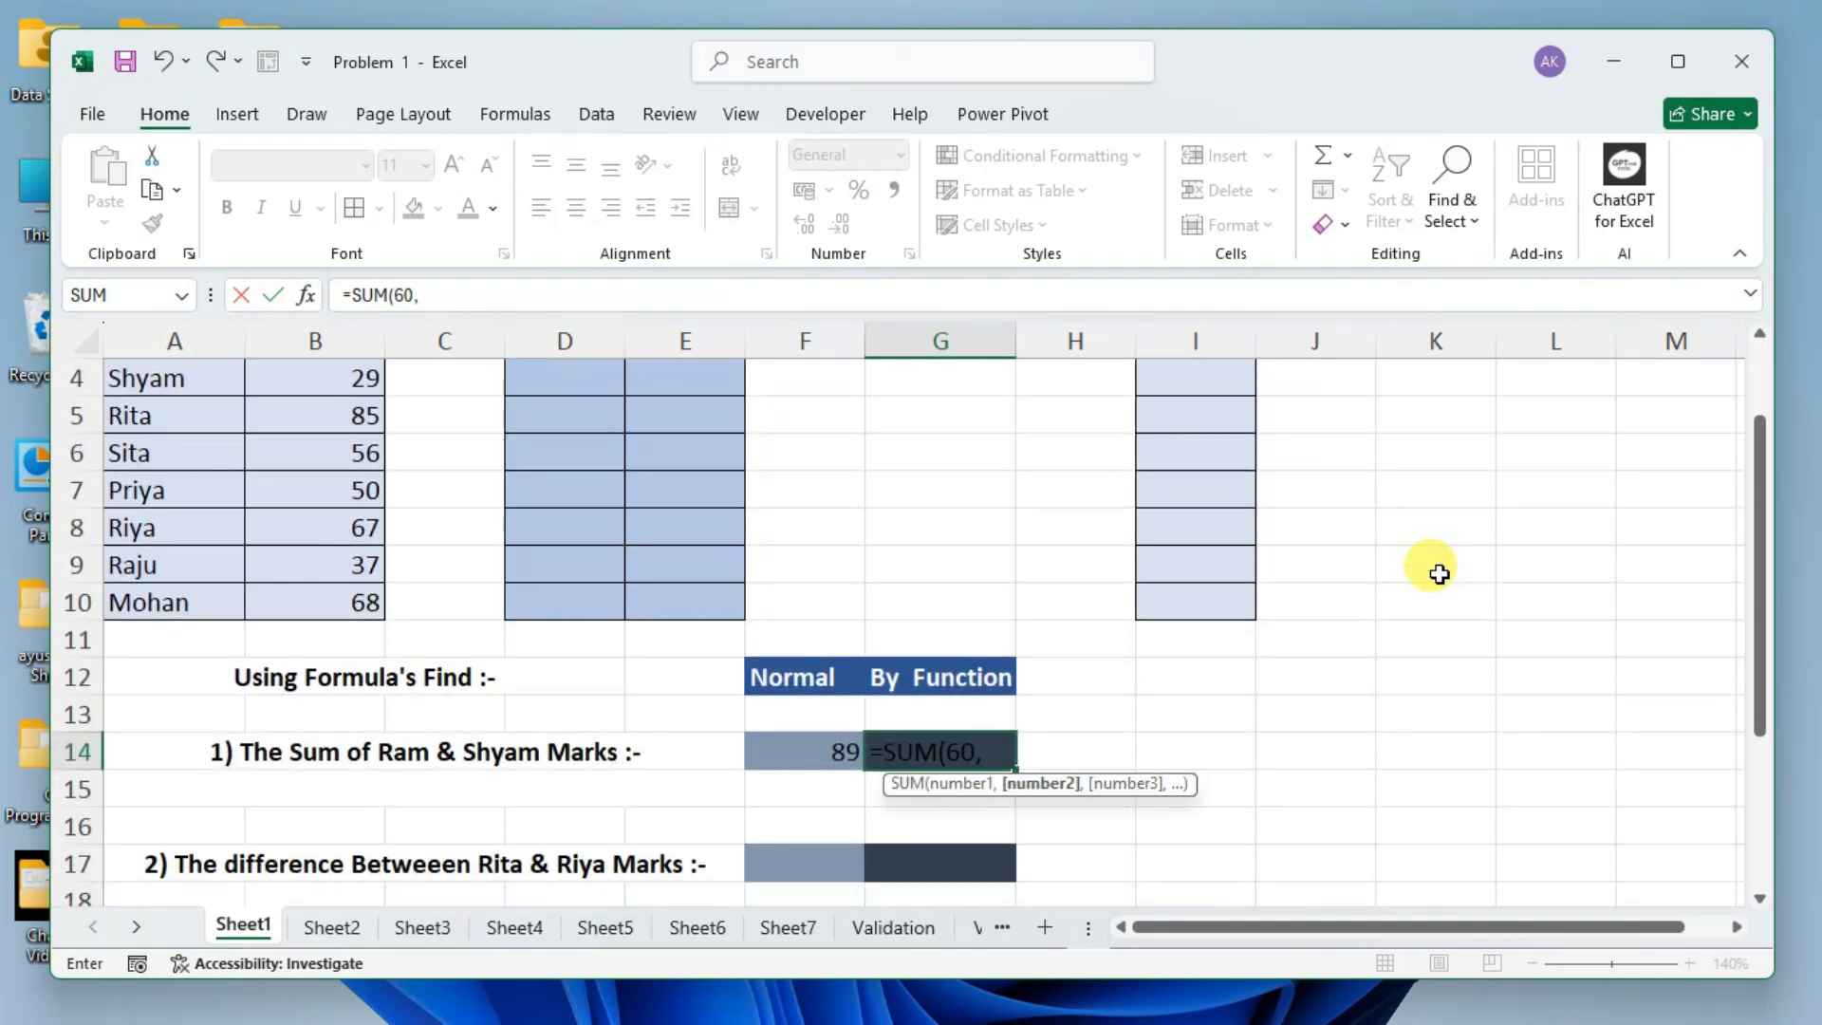
text(29)
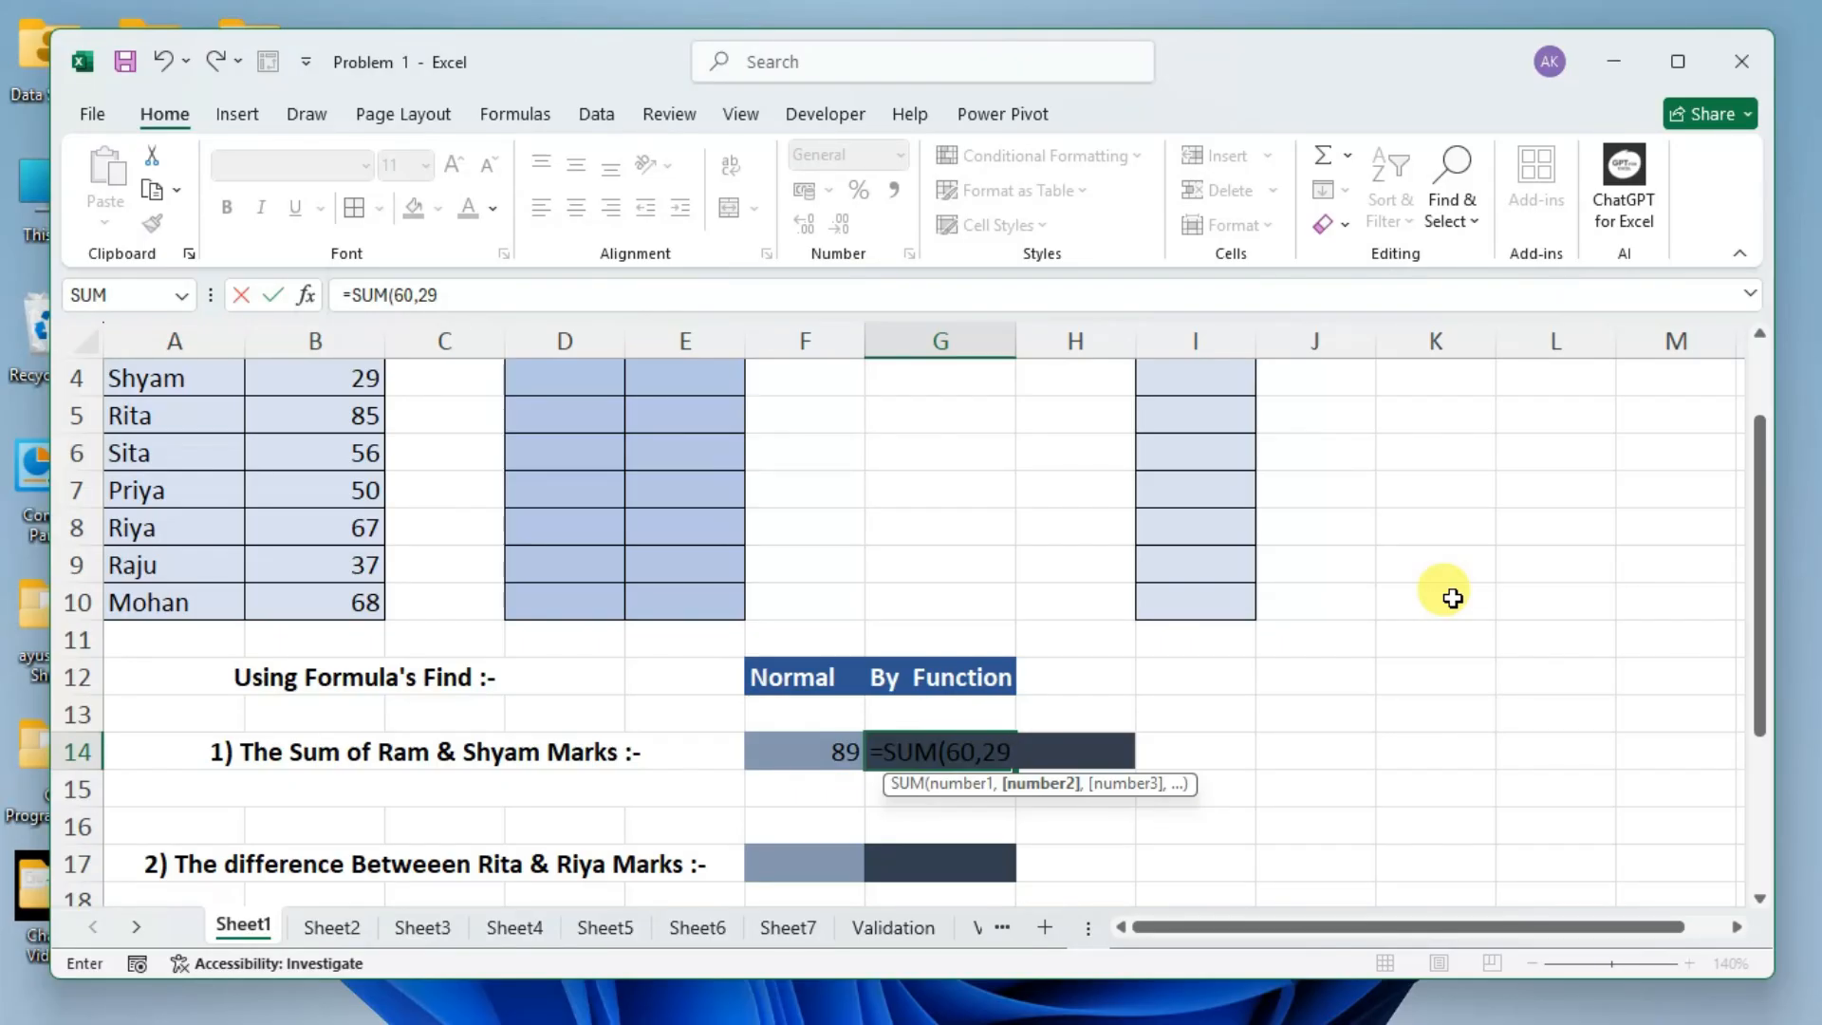
Try a plus sign instead of the comma between 60 and 29 in G14's SUM formula, and restore the comma.
key(BackSpace)
key(BackSpace)
key(BackSpace)
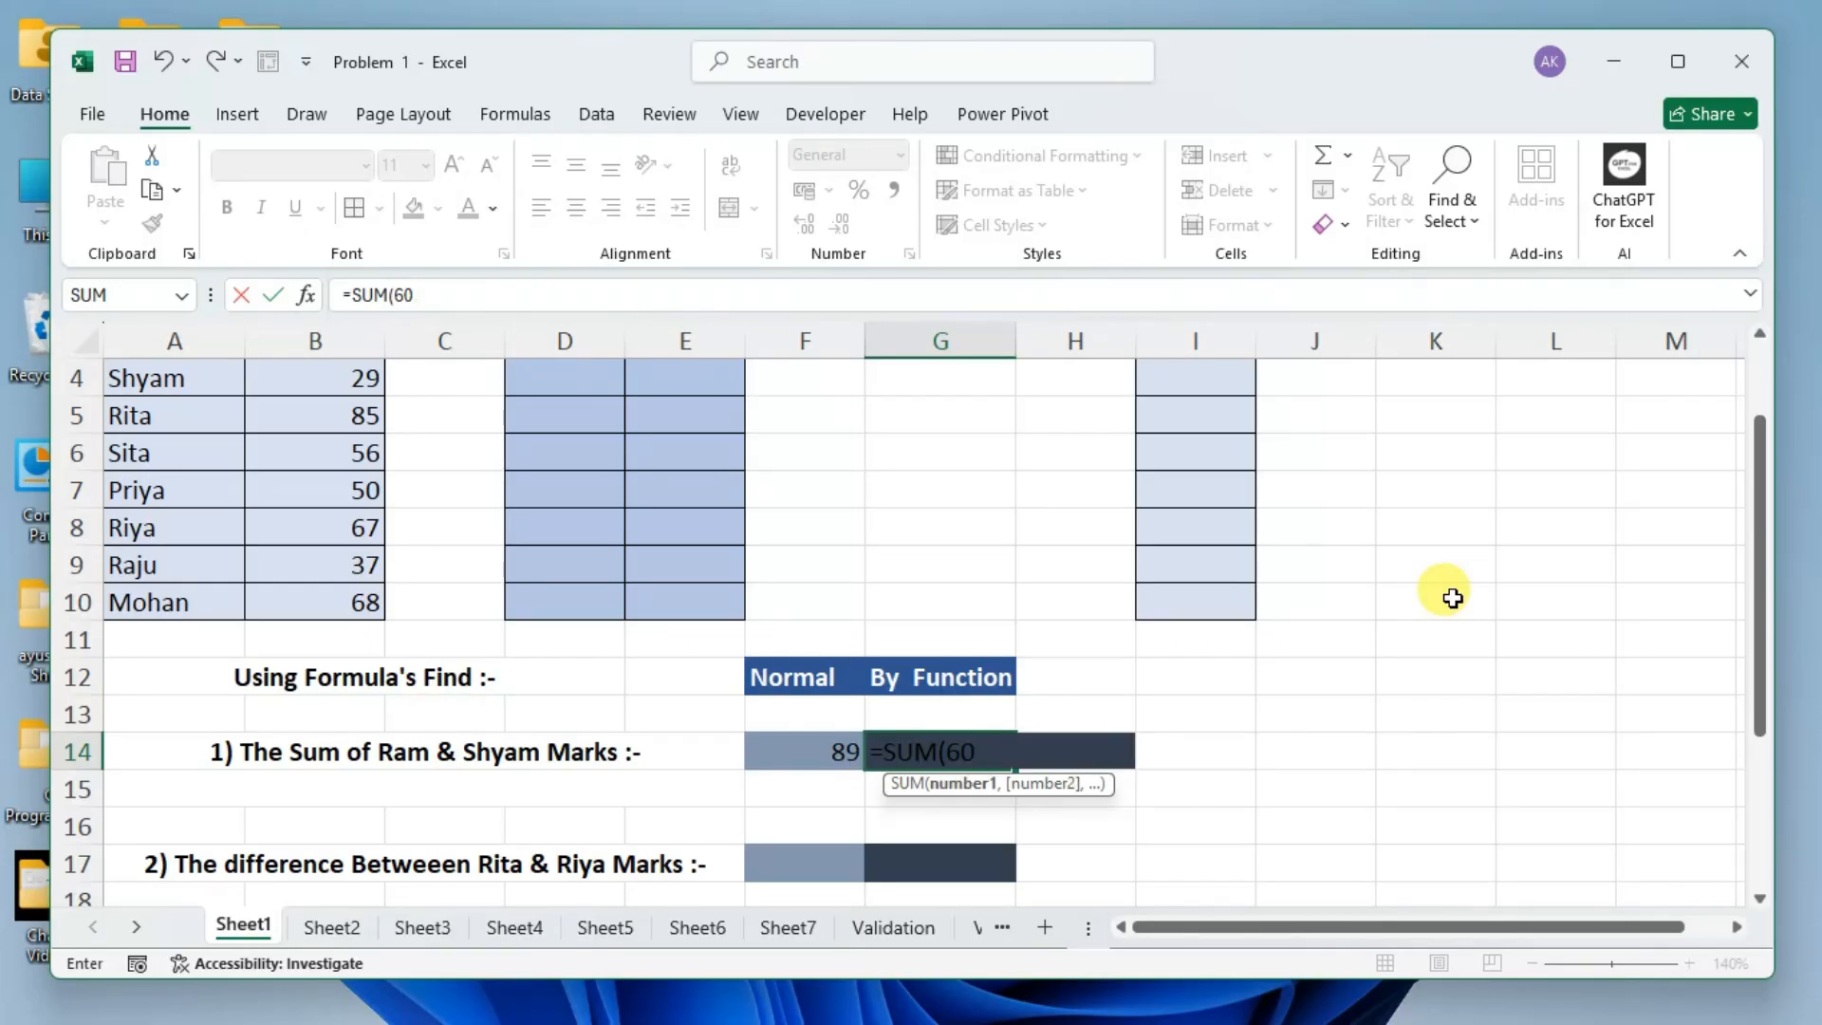
text(+29)
key(BackSpace)
key(BackSpace)
key(BackSpace)
text(,29)
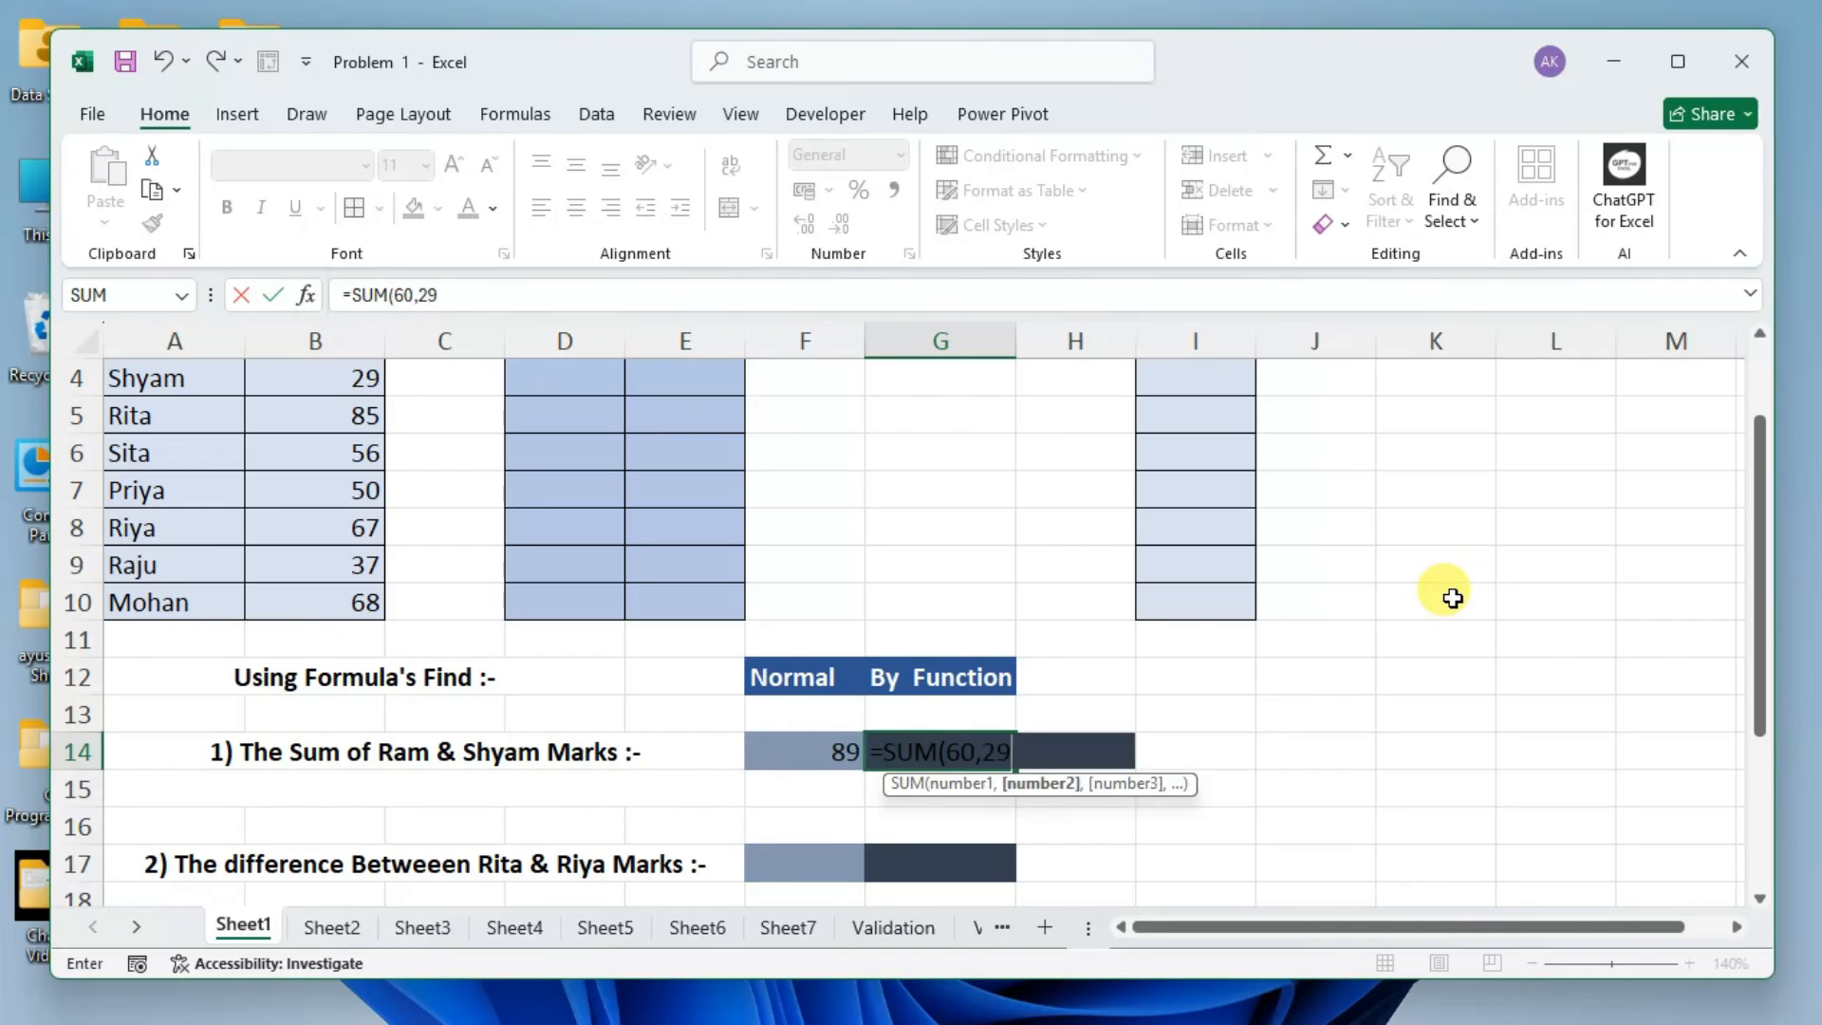
text())
Close the parenthesis of the SUM formula in G14, commit it, and reselect the cell to review its formula.
key(Return)
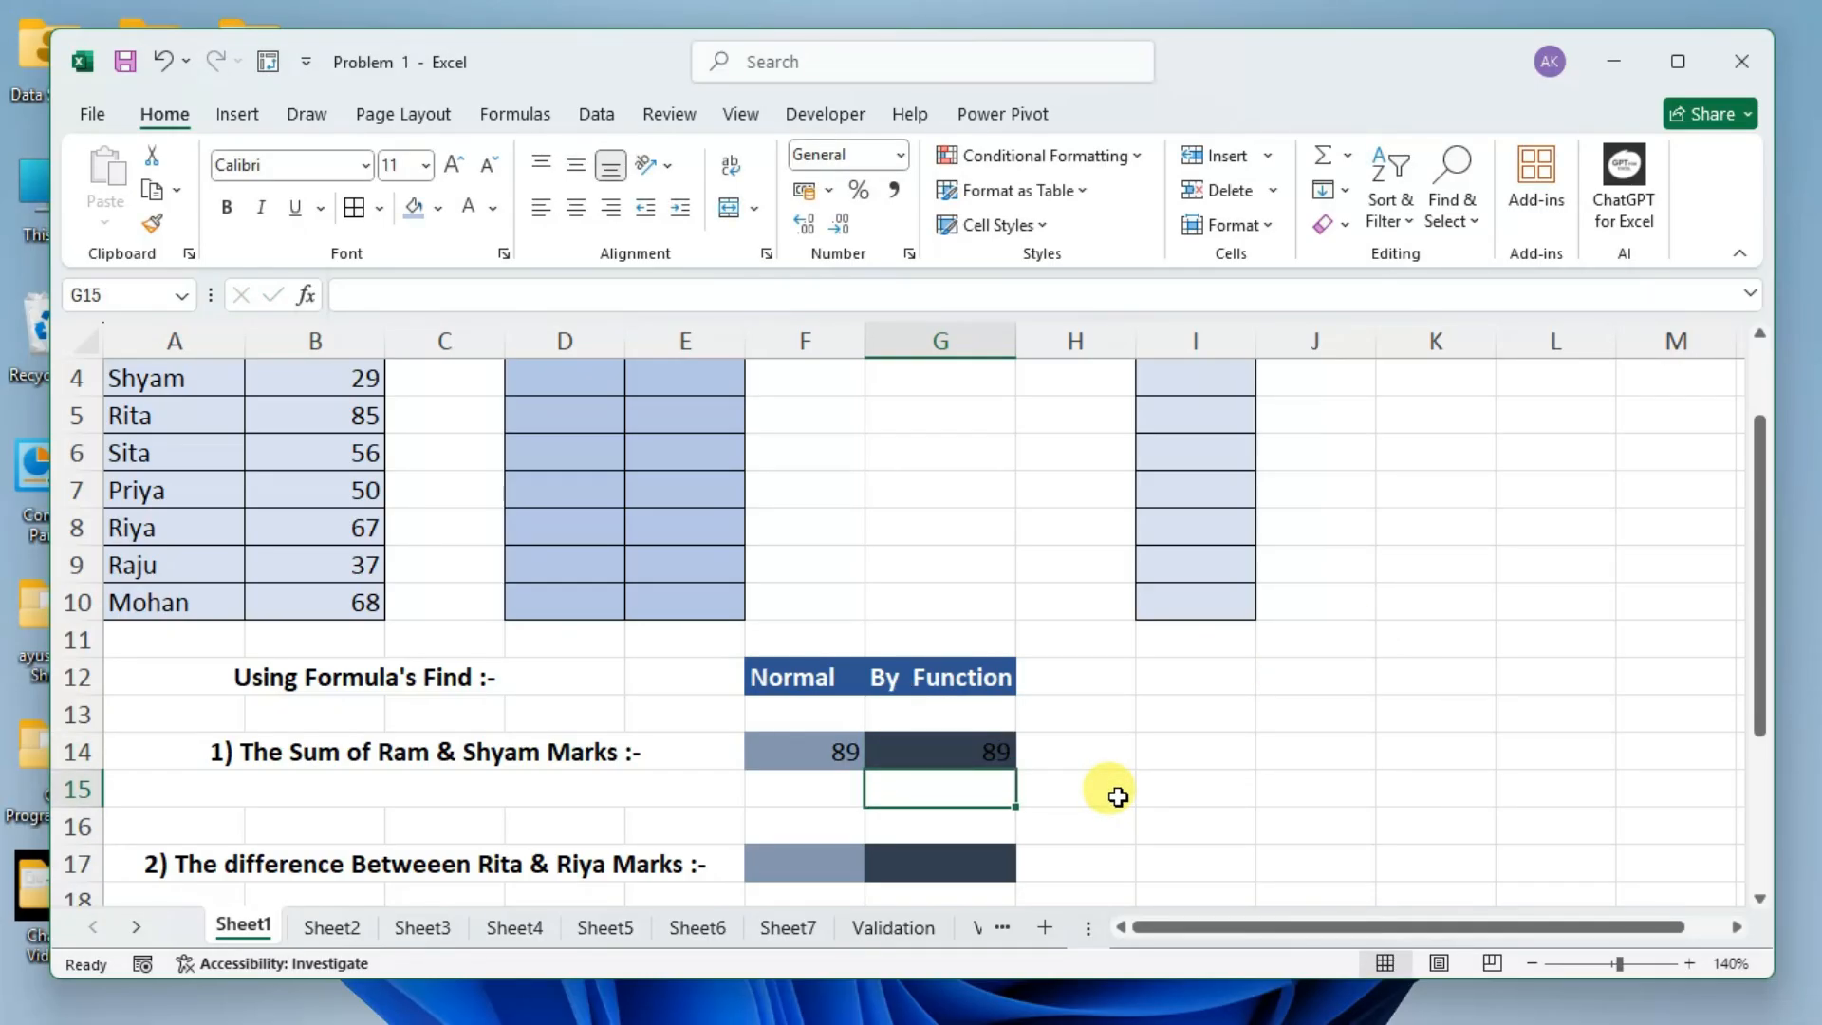
click(964, 747)
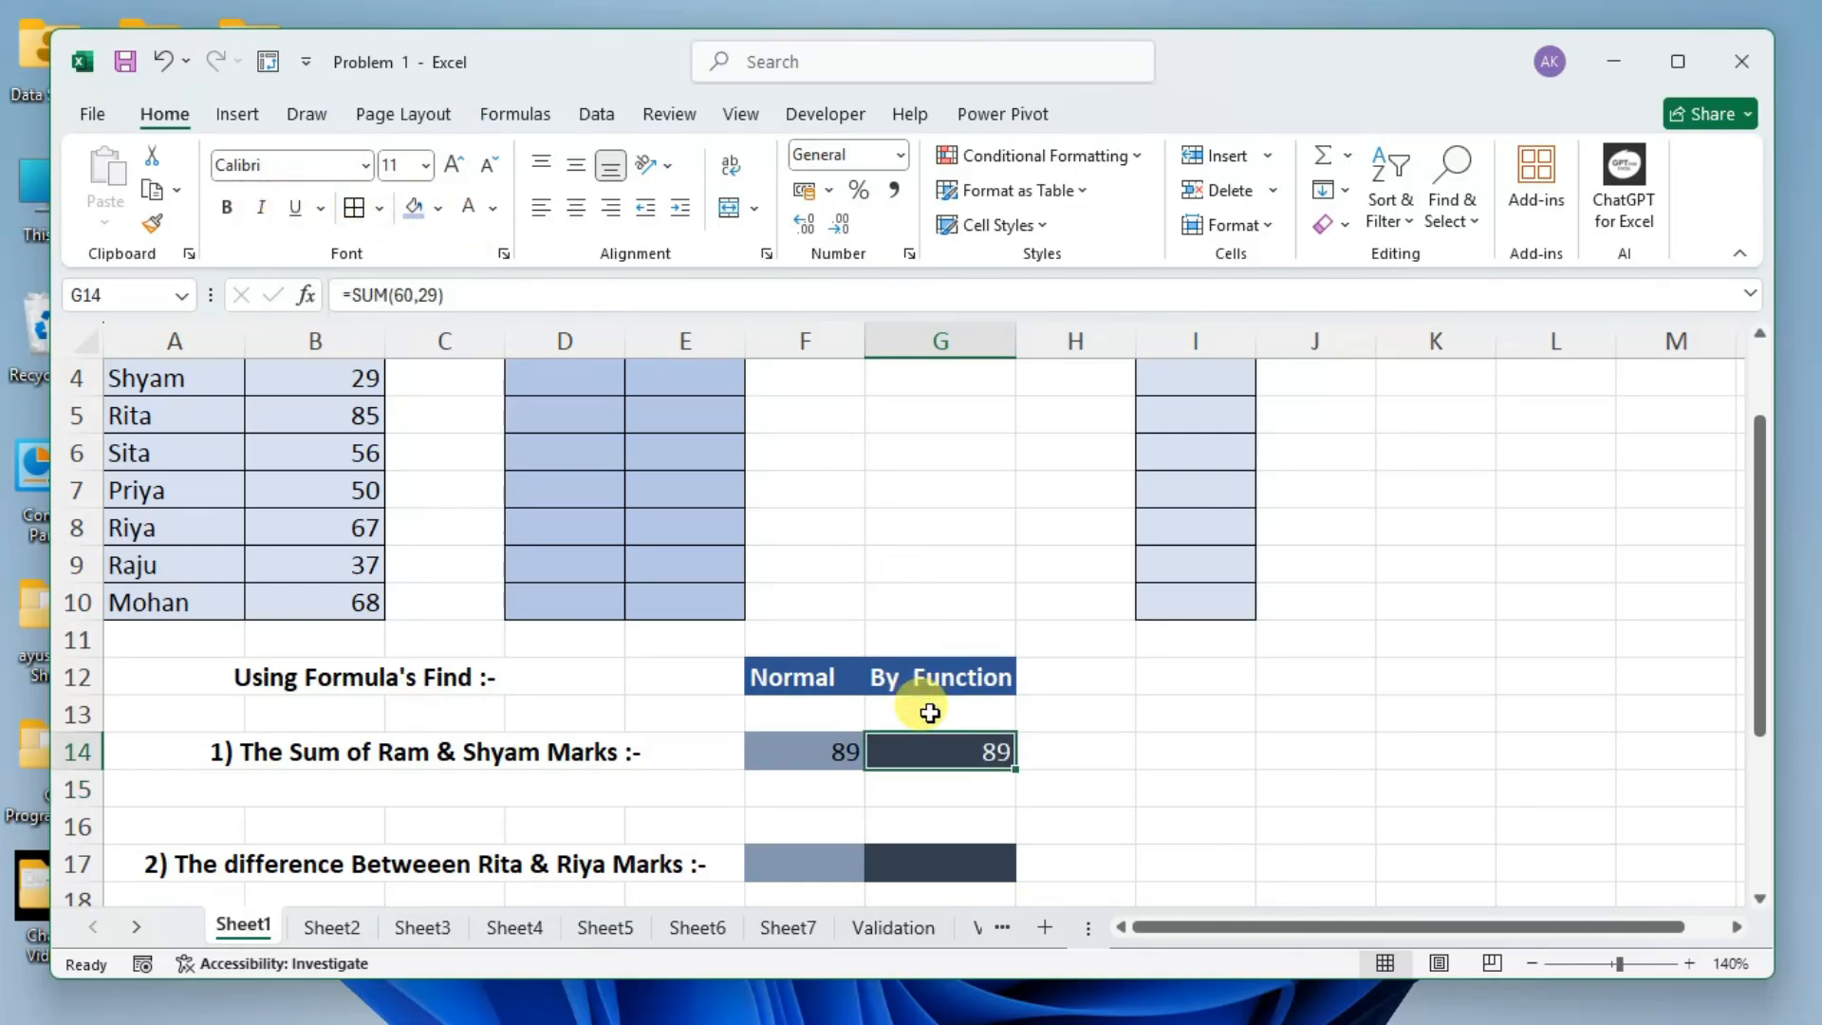
Add a long run of empty arguments after 29 in G14's SUM formula, check its argument limit in Function Arguments, and discard the edit.
double_click(960, 746)
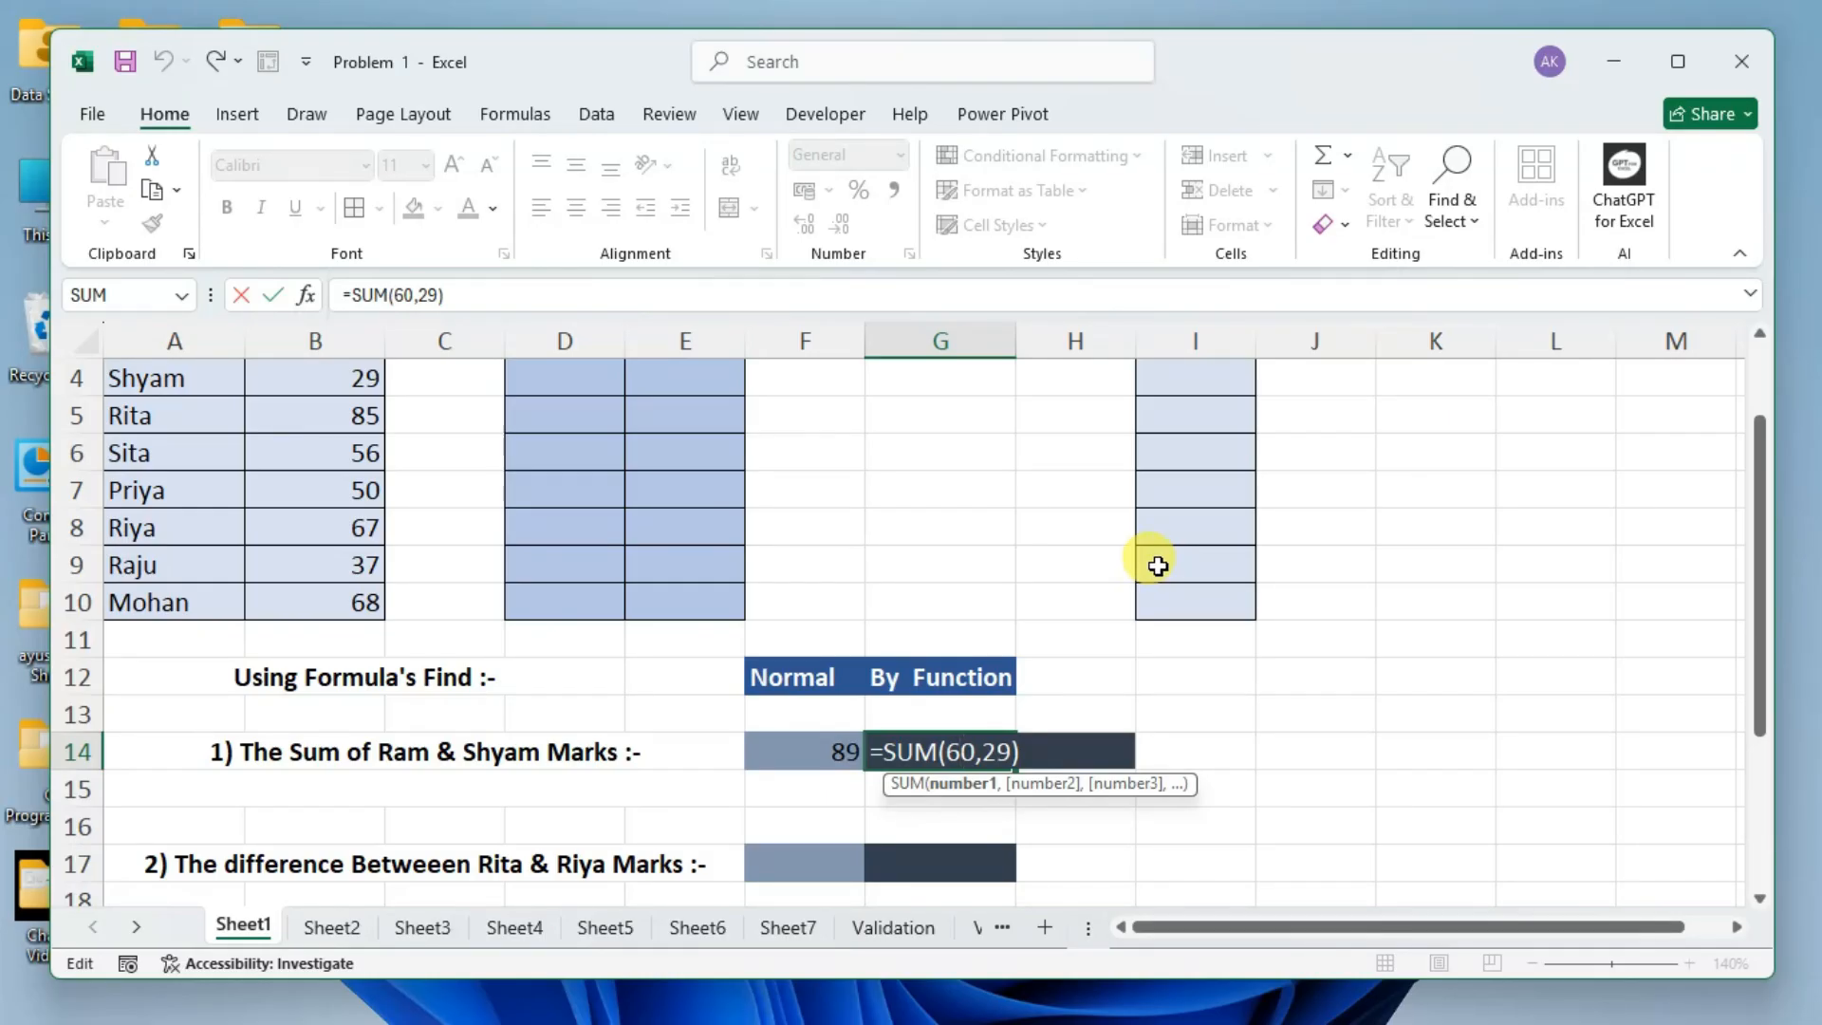
click(1044, 759)
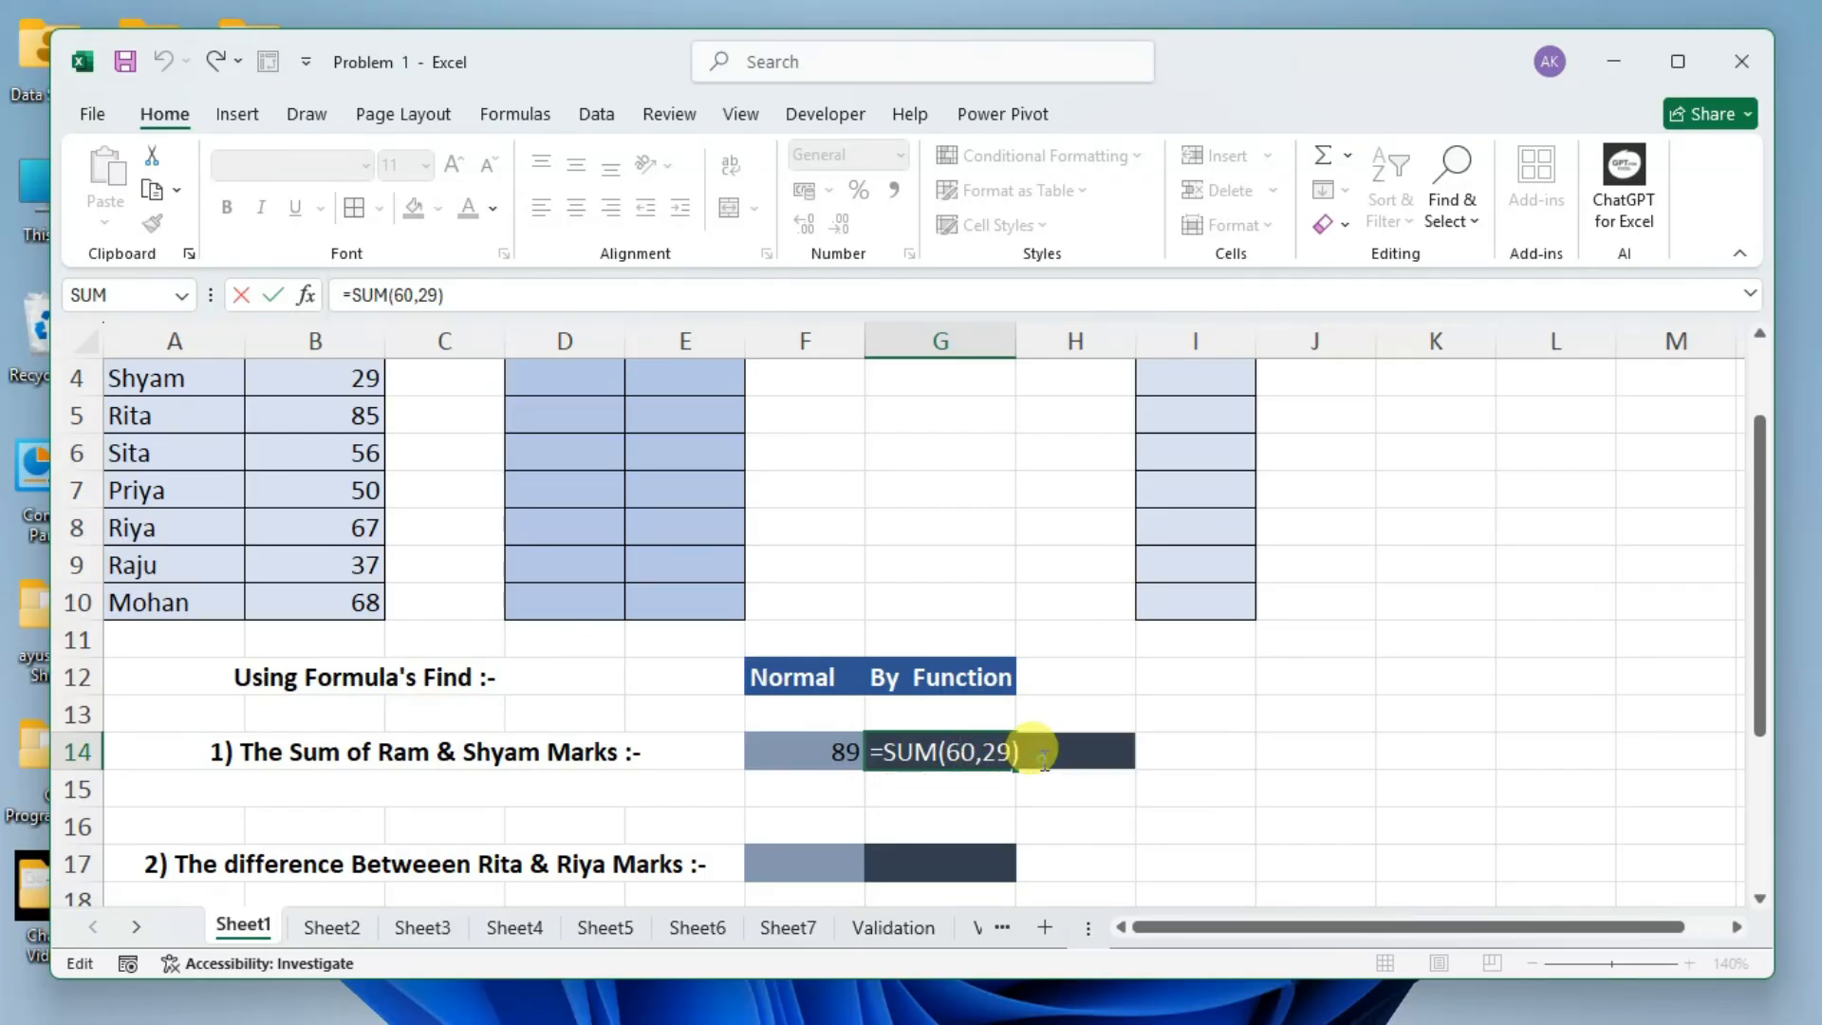
click(1013, 754)
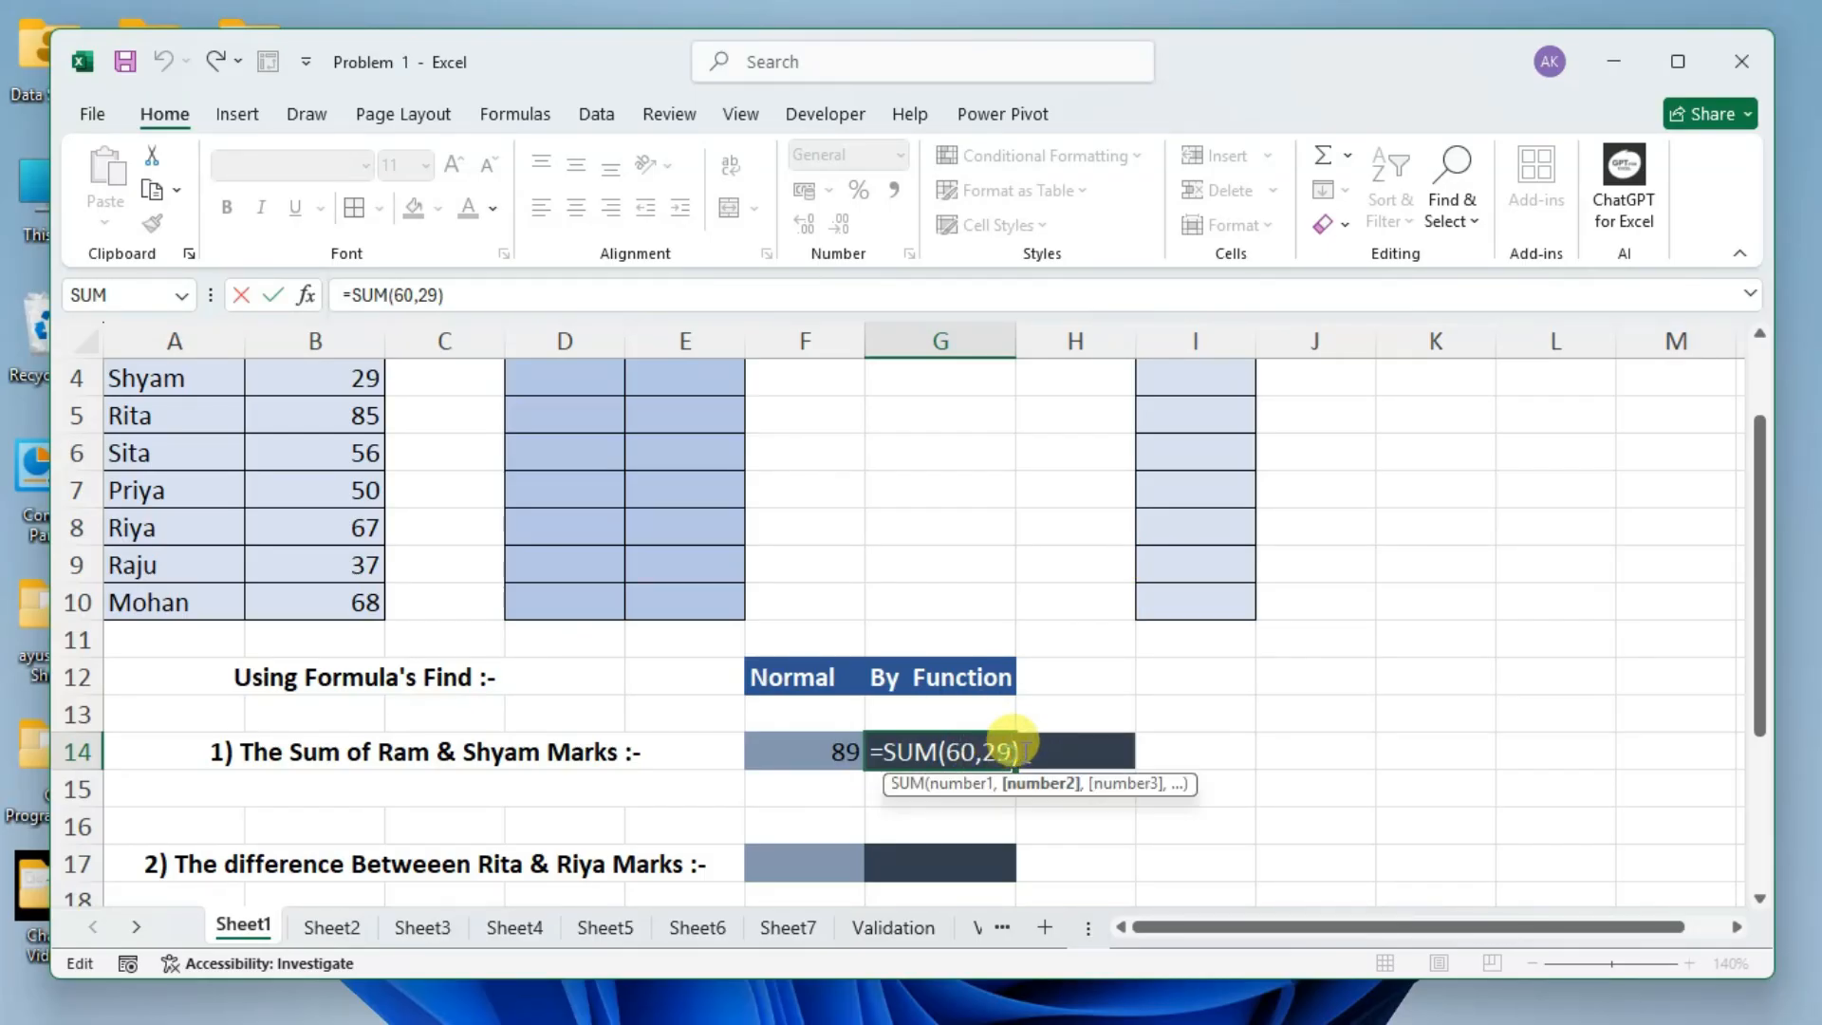
text(,)
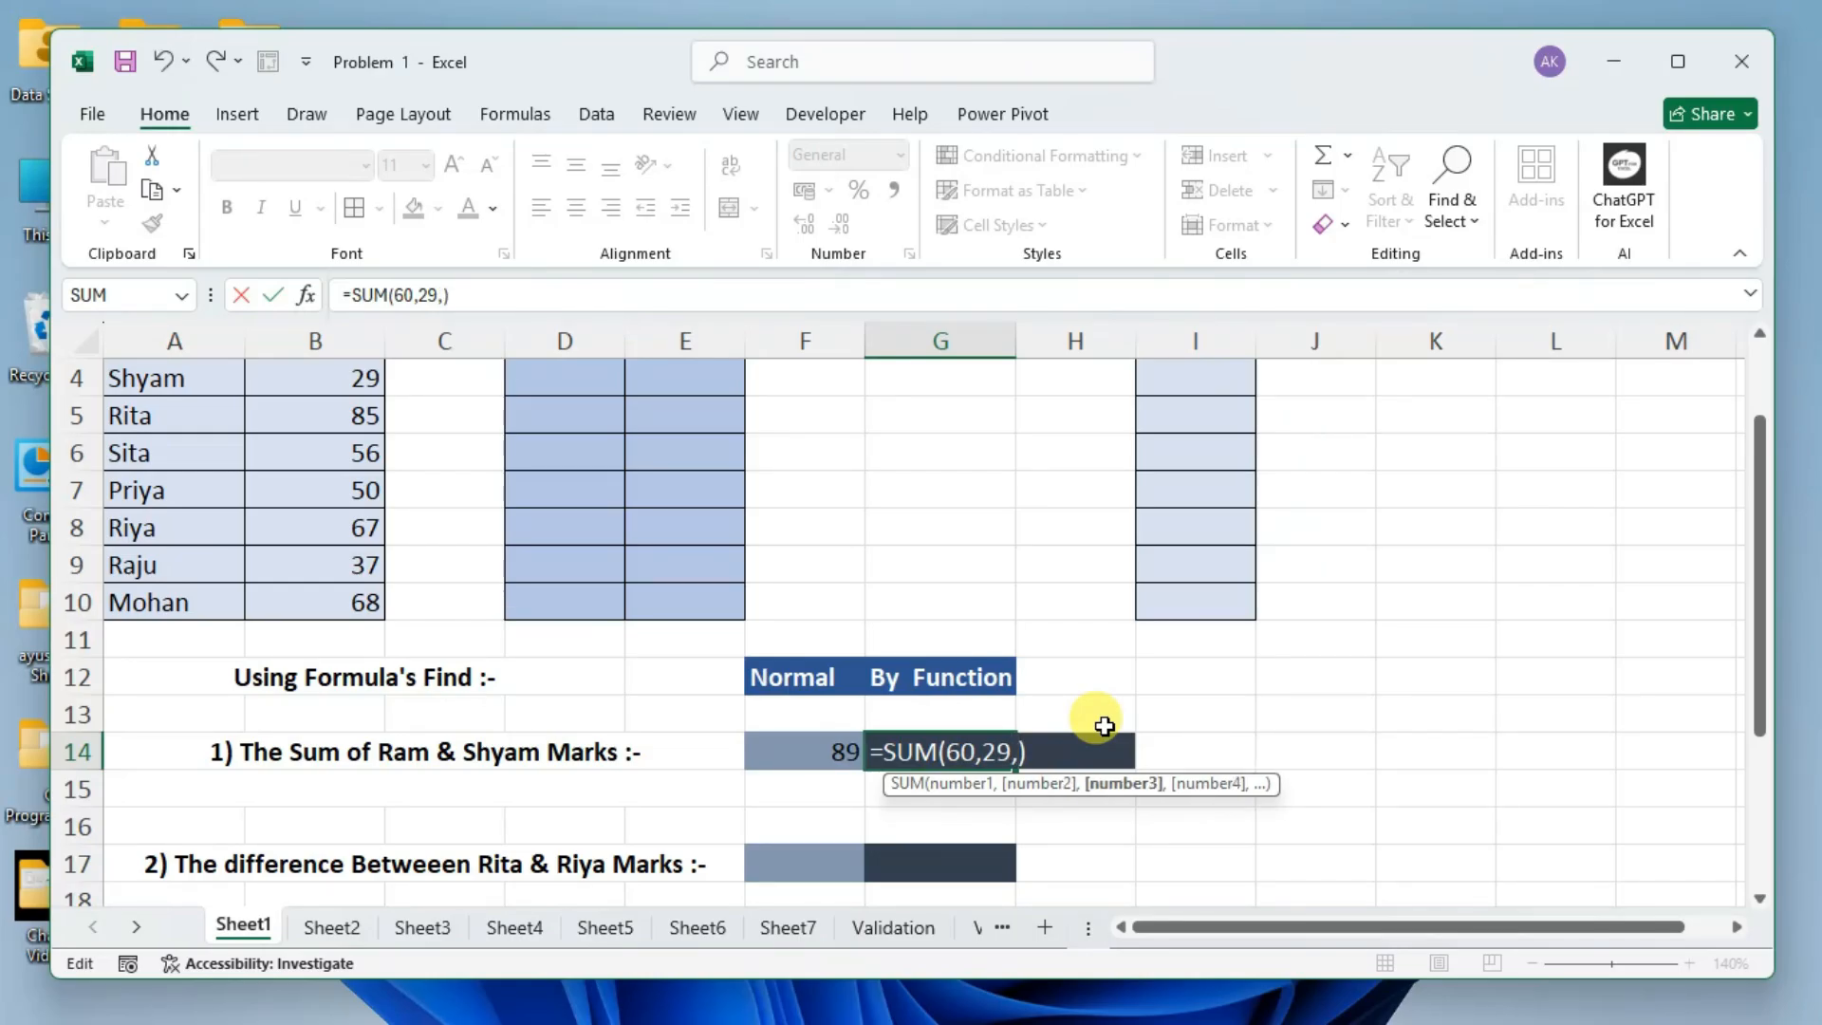
text(,,,,)
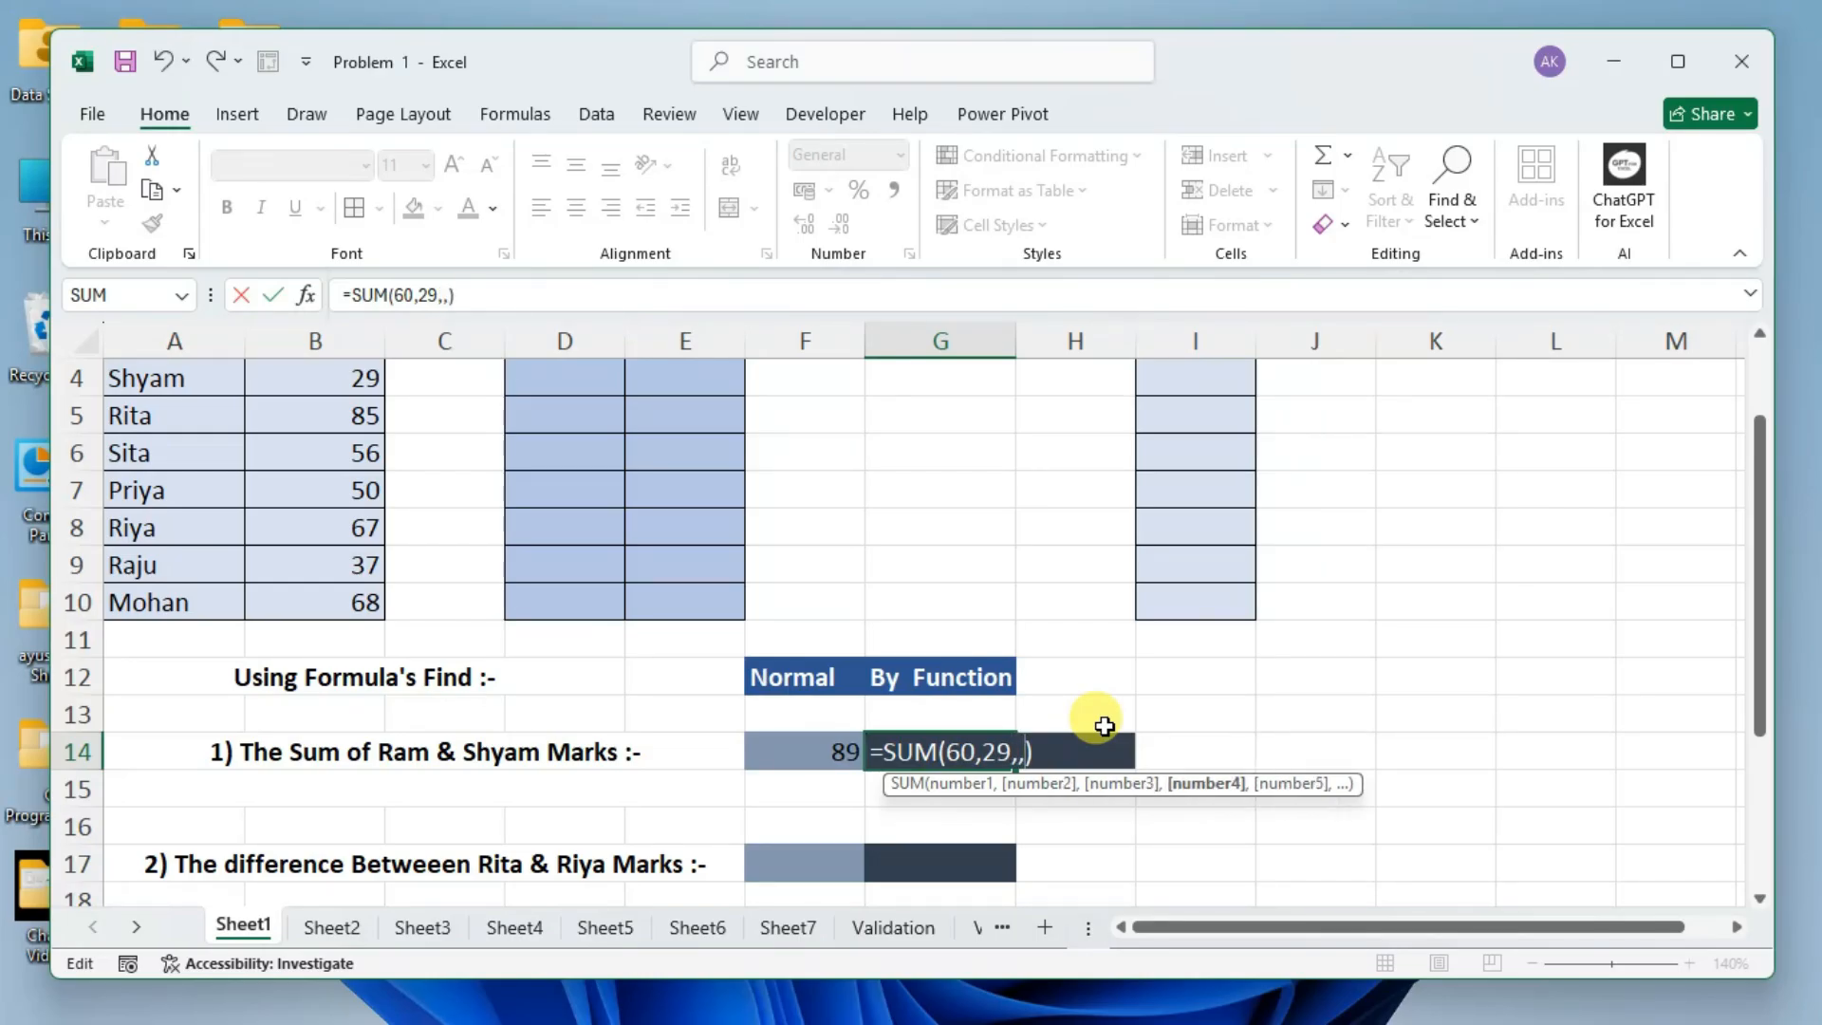
text(,,,,)
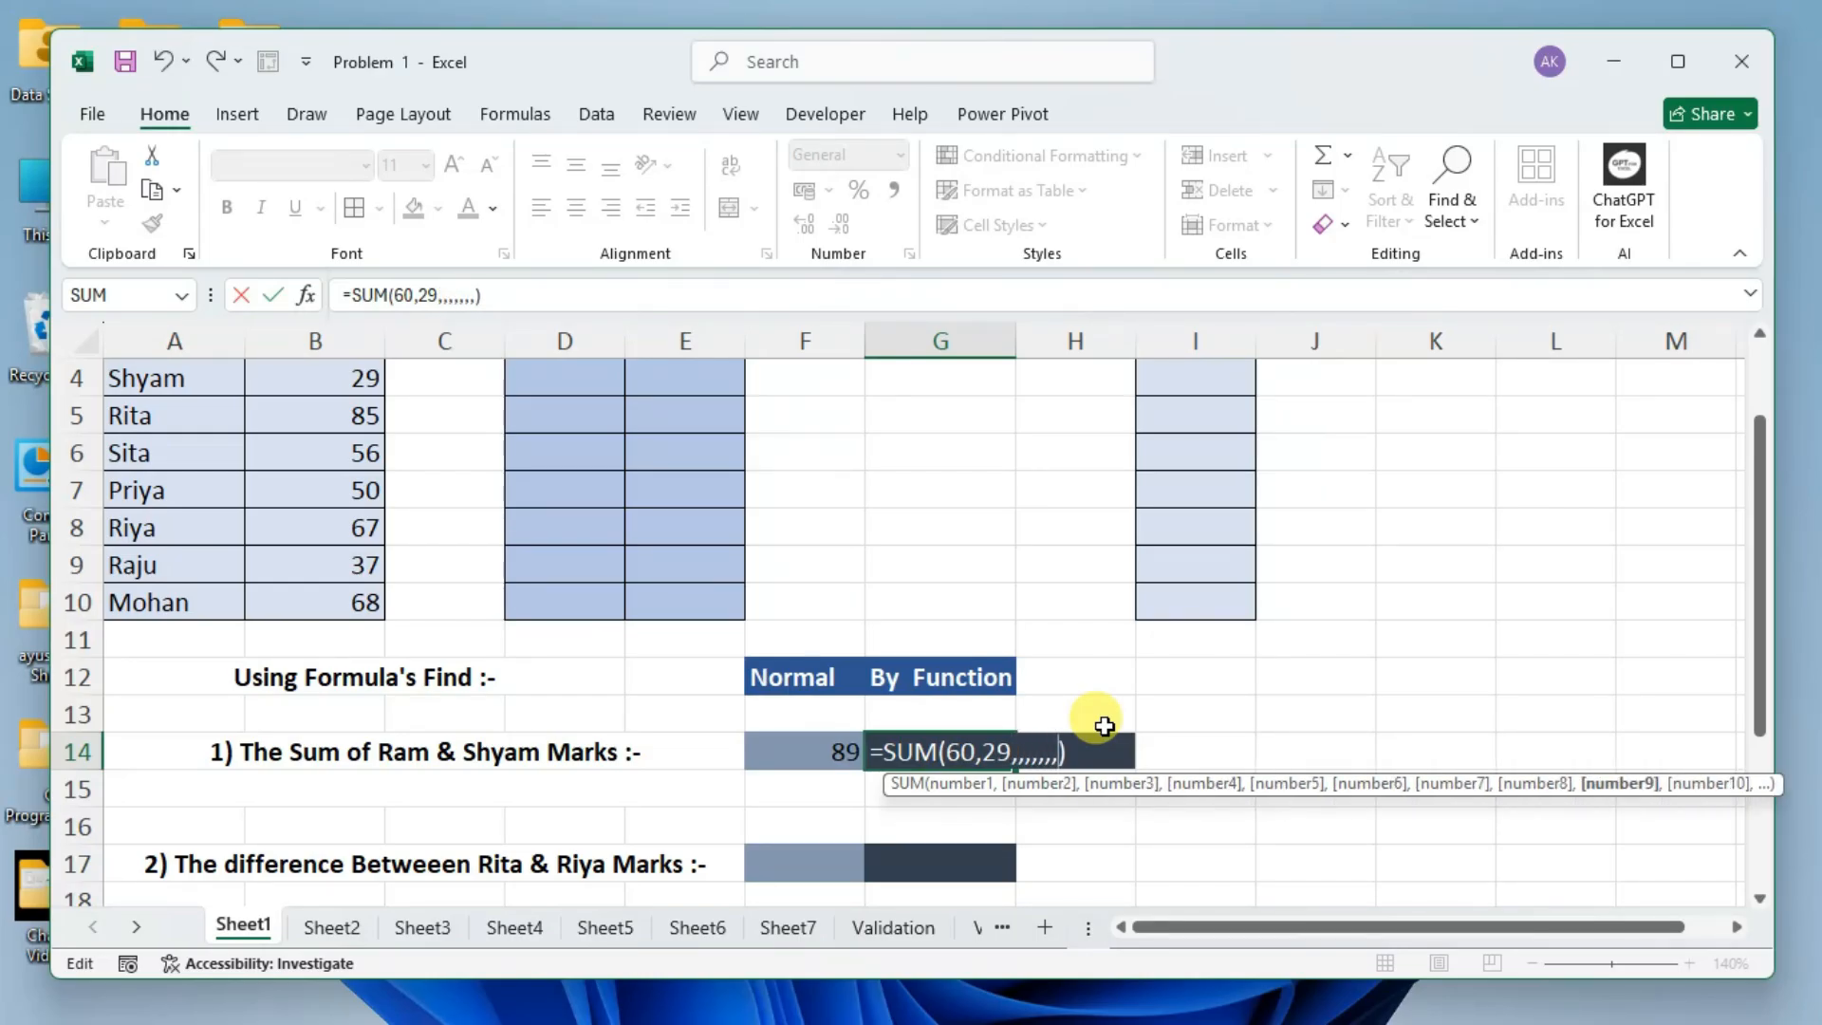
text(,,,,,)
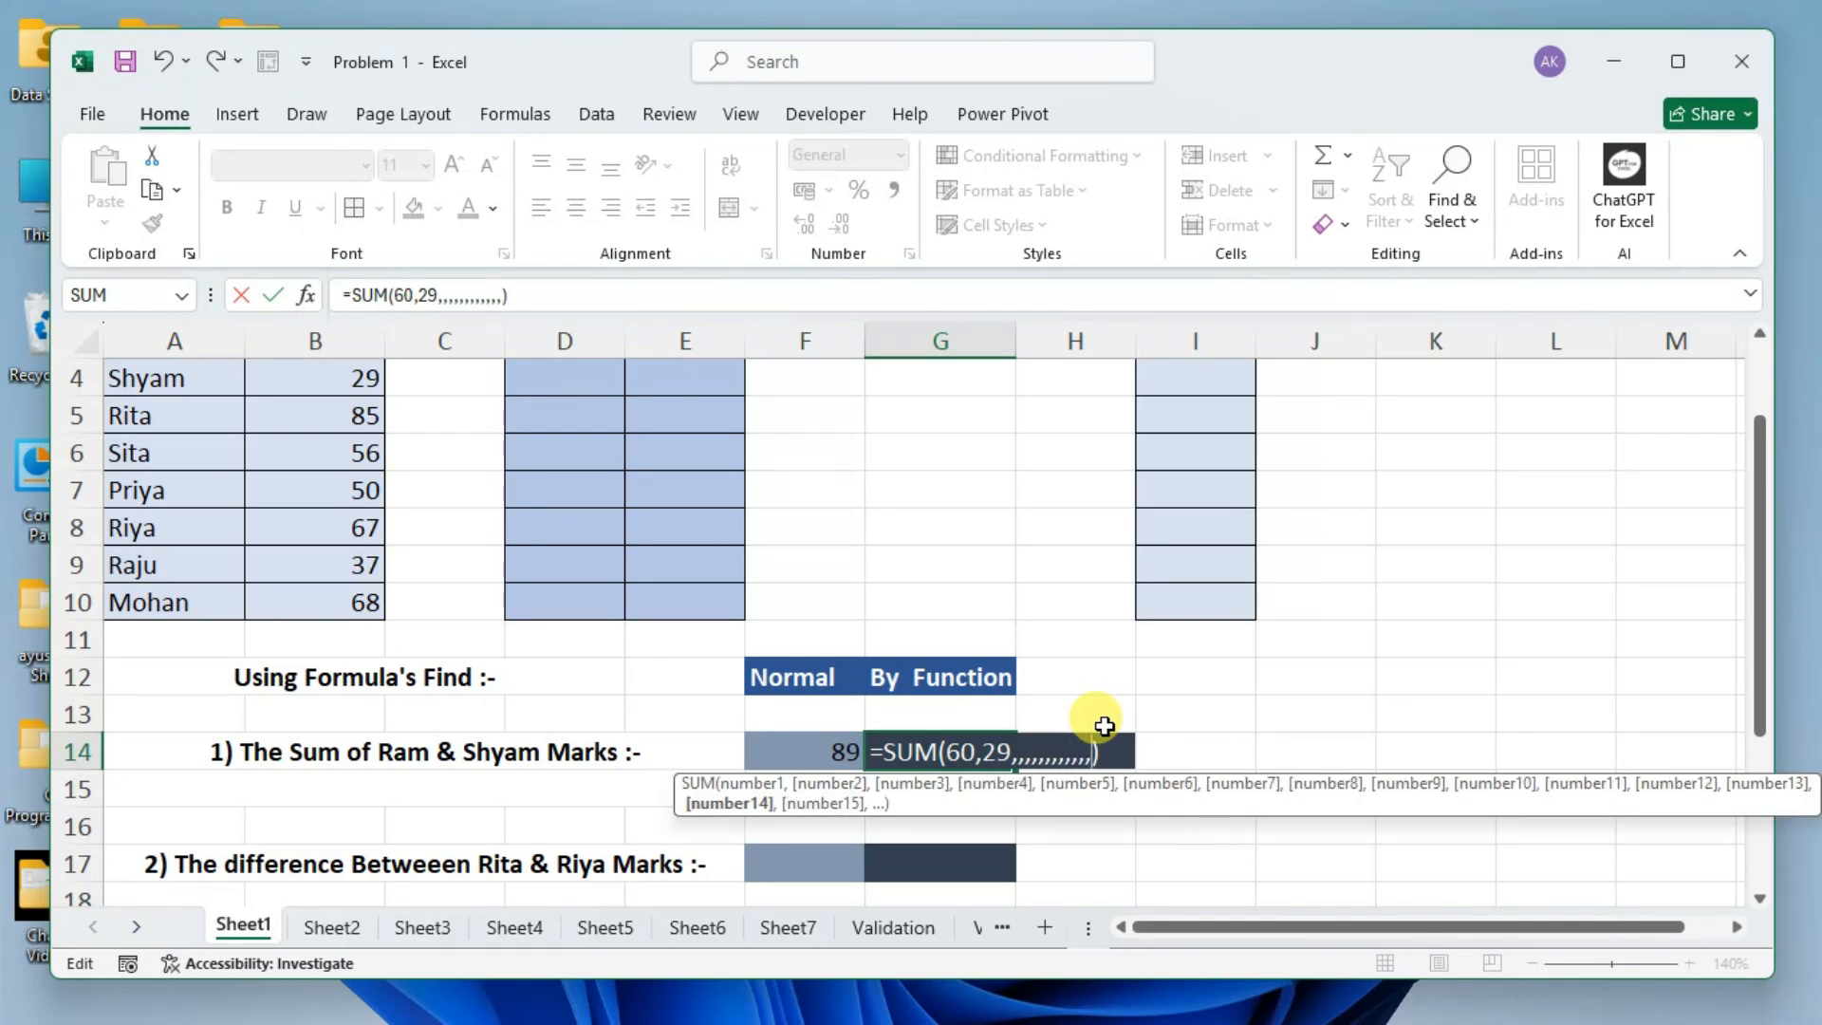
text(,,,)
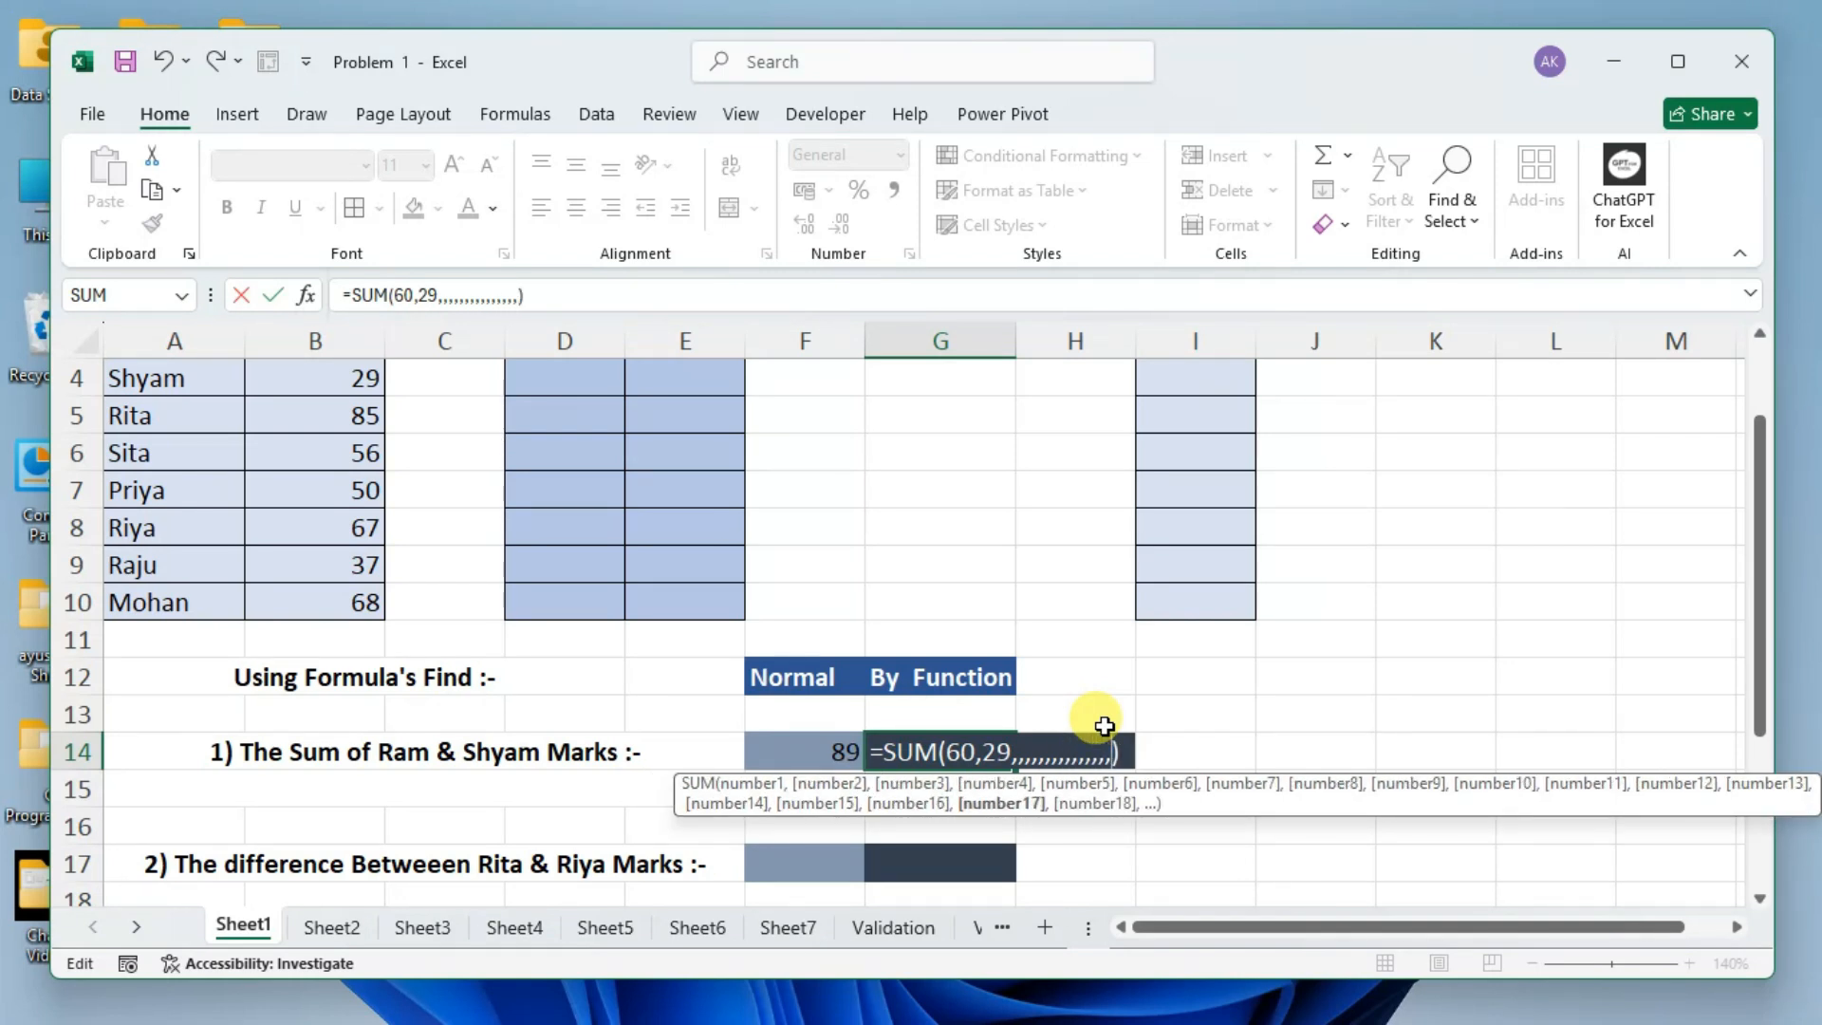
text(,,,,,,,,)
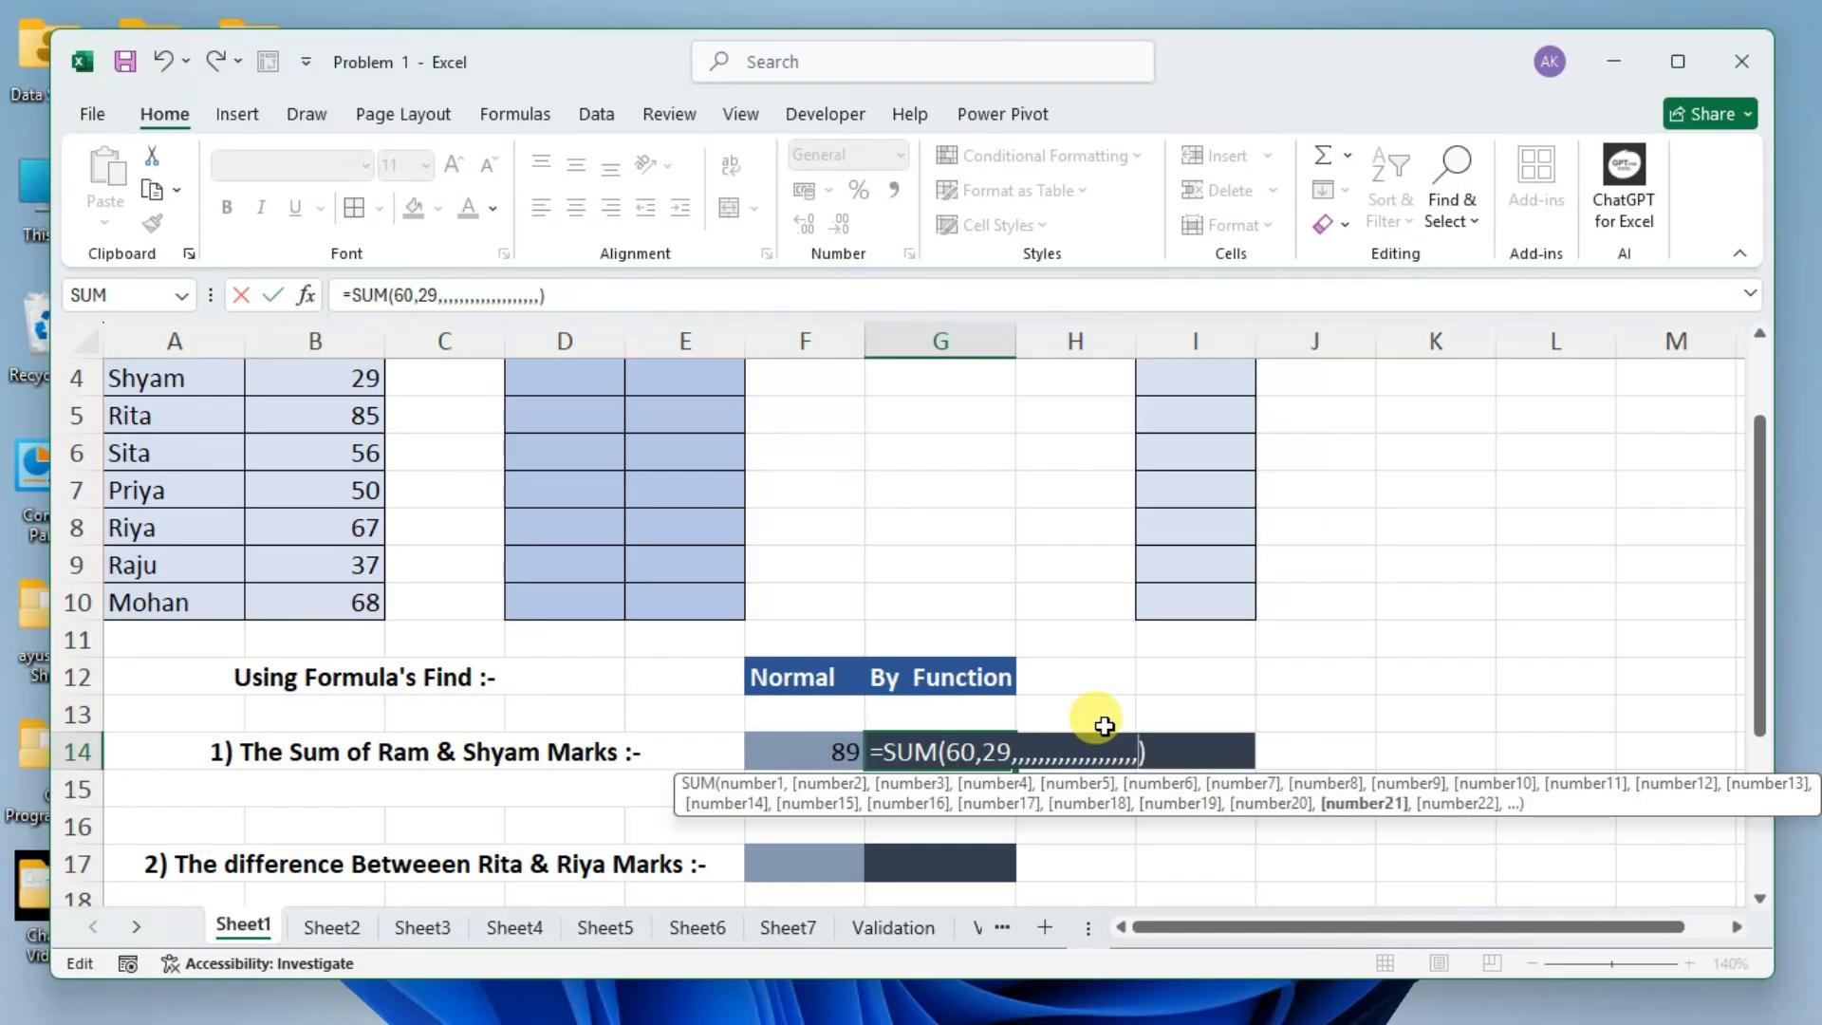
text(,,)
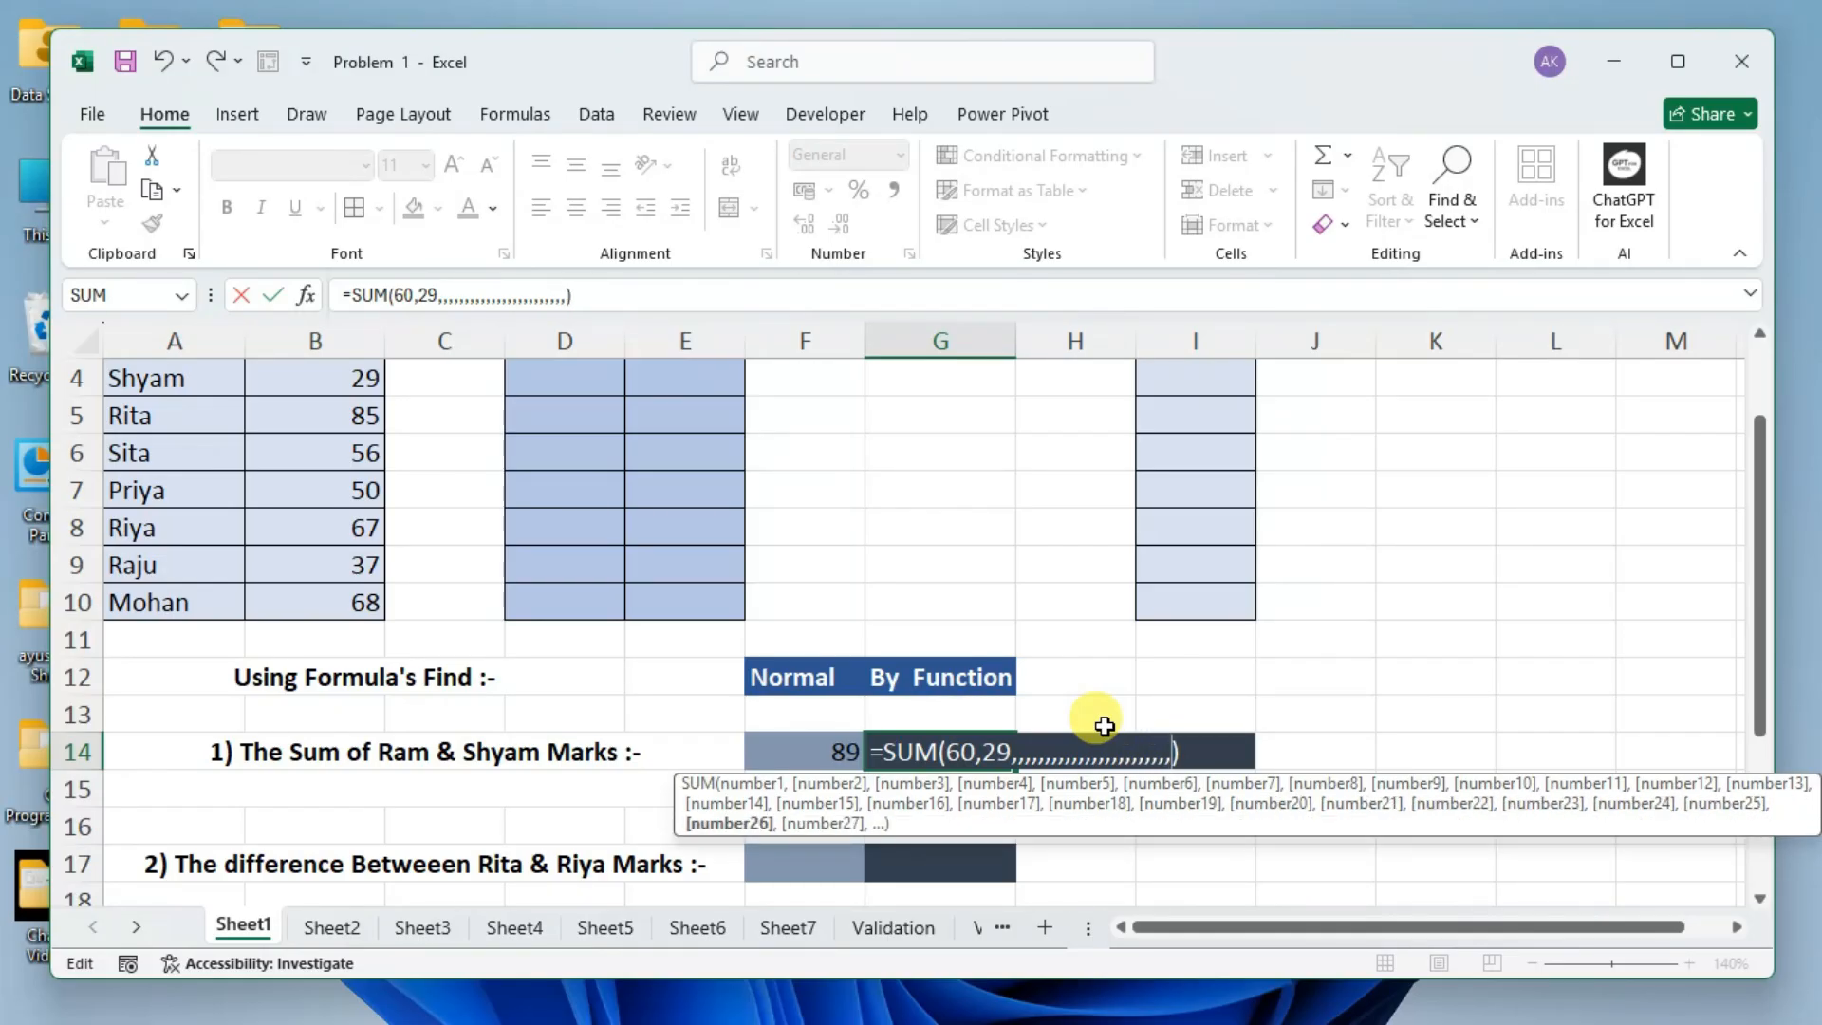
text(,,,,,)
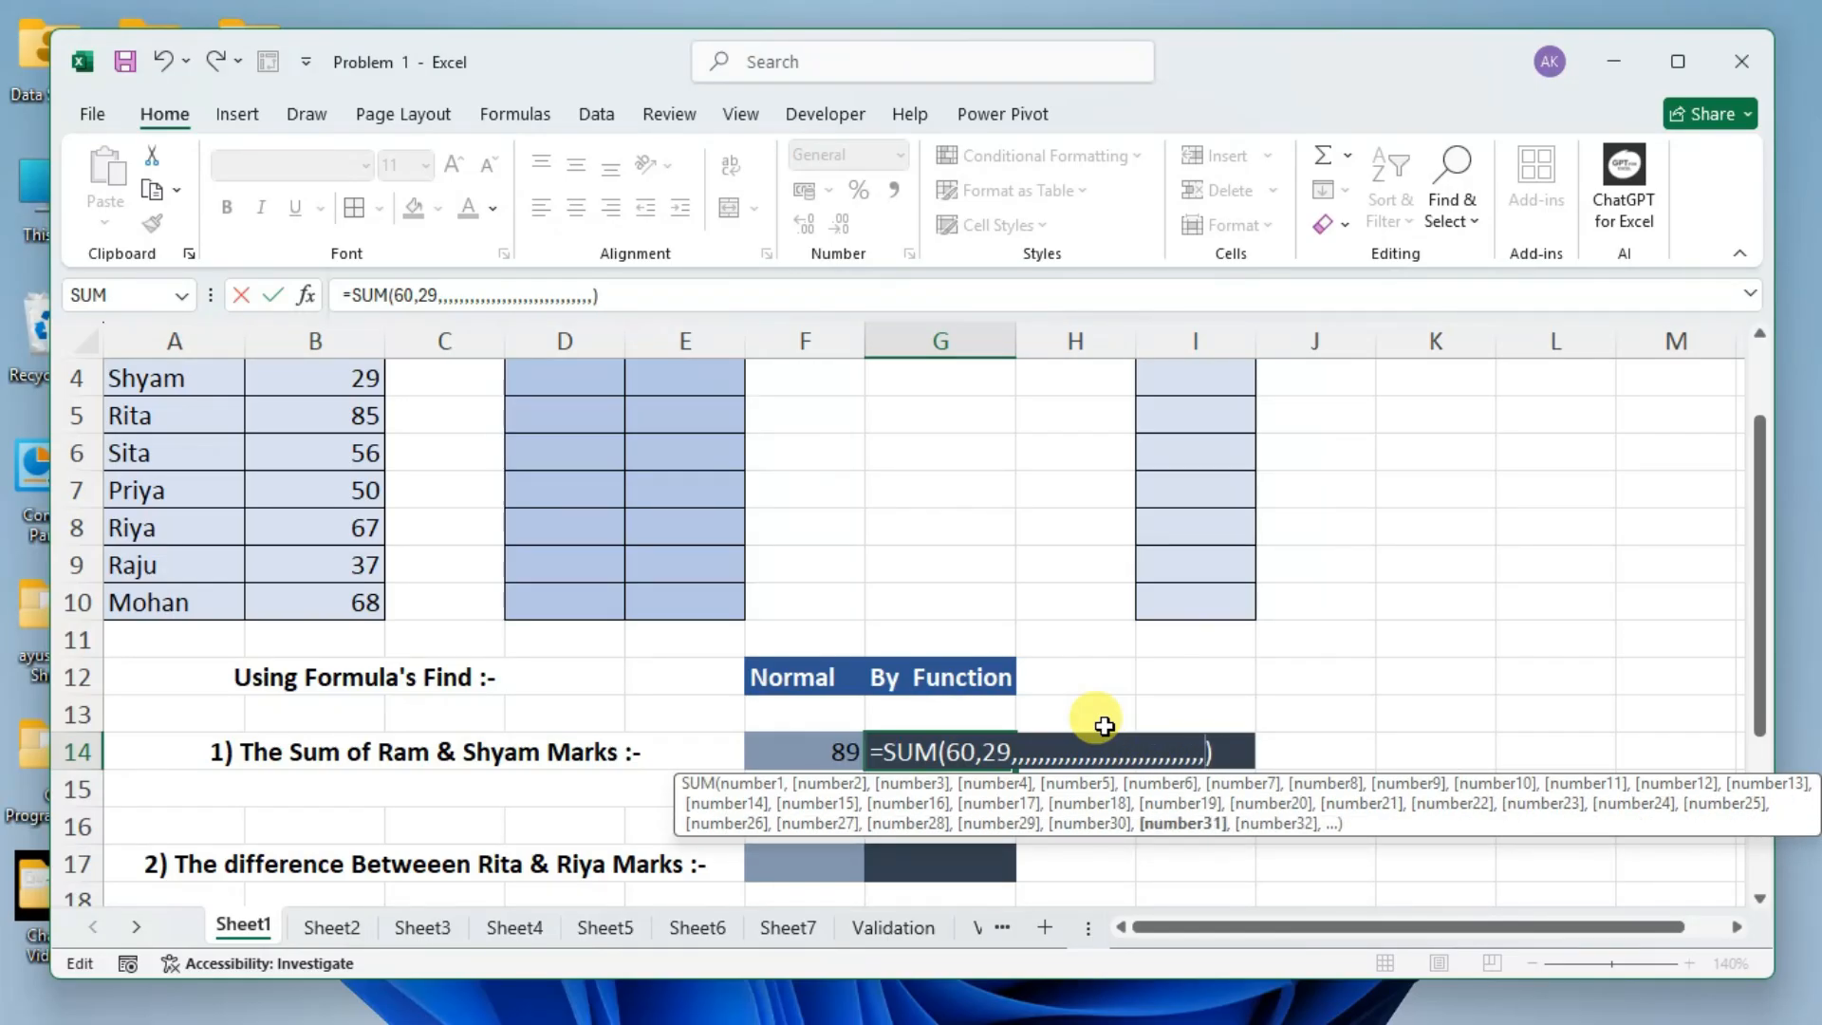
text(,,,,,,,,,,,,,,,,)
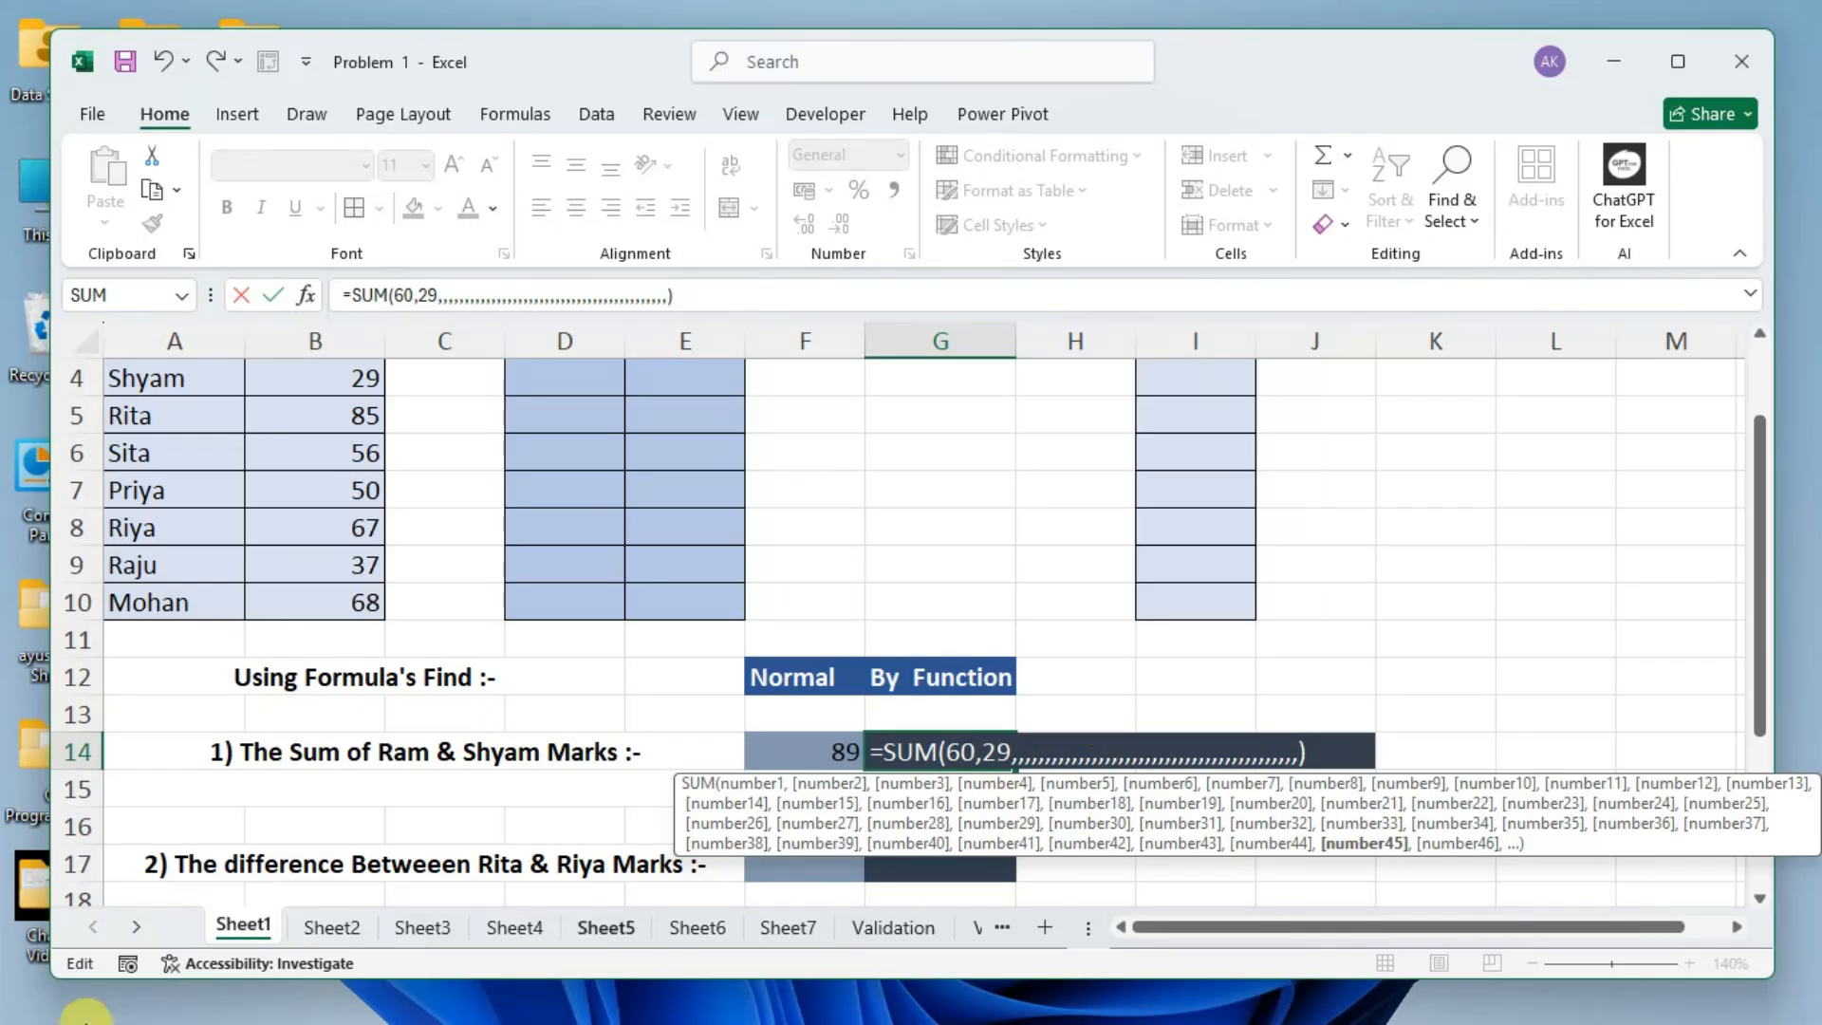
click(306, 296)
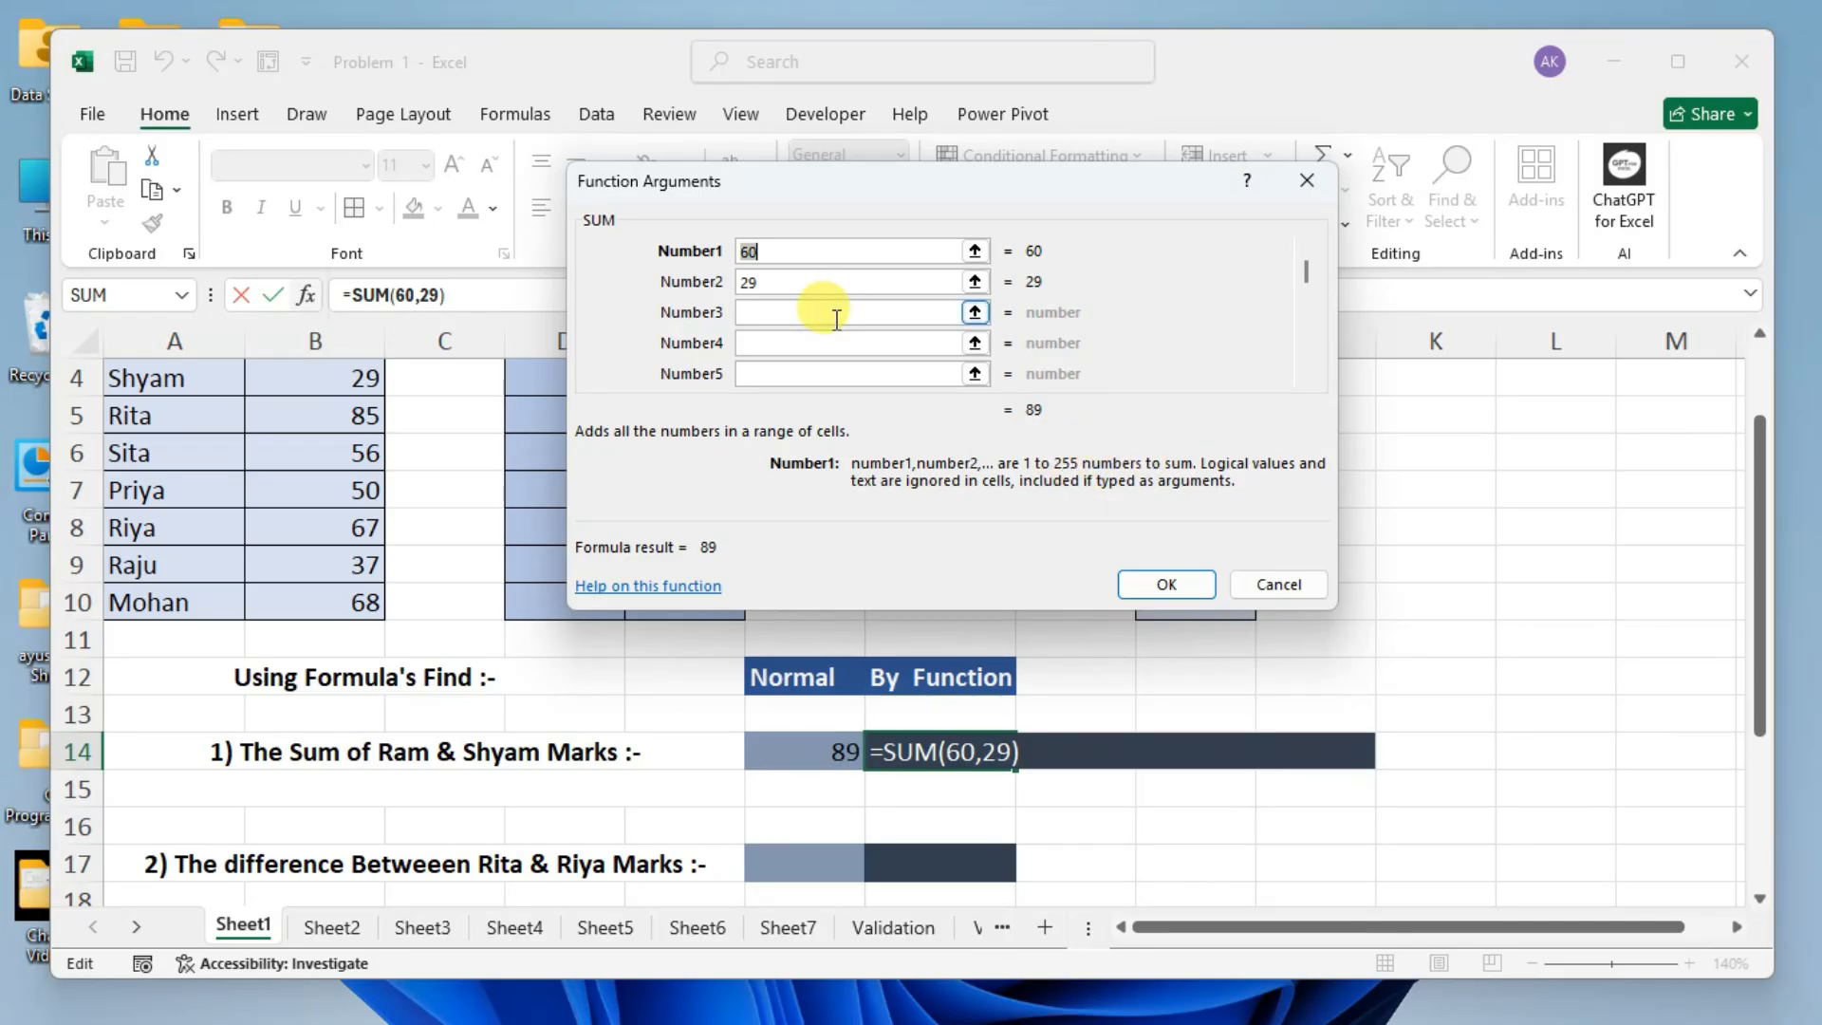
click(1281, 581)
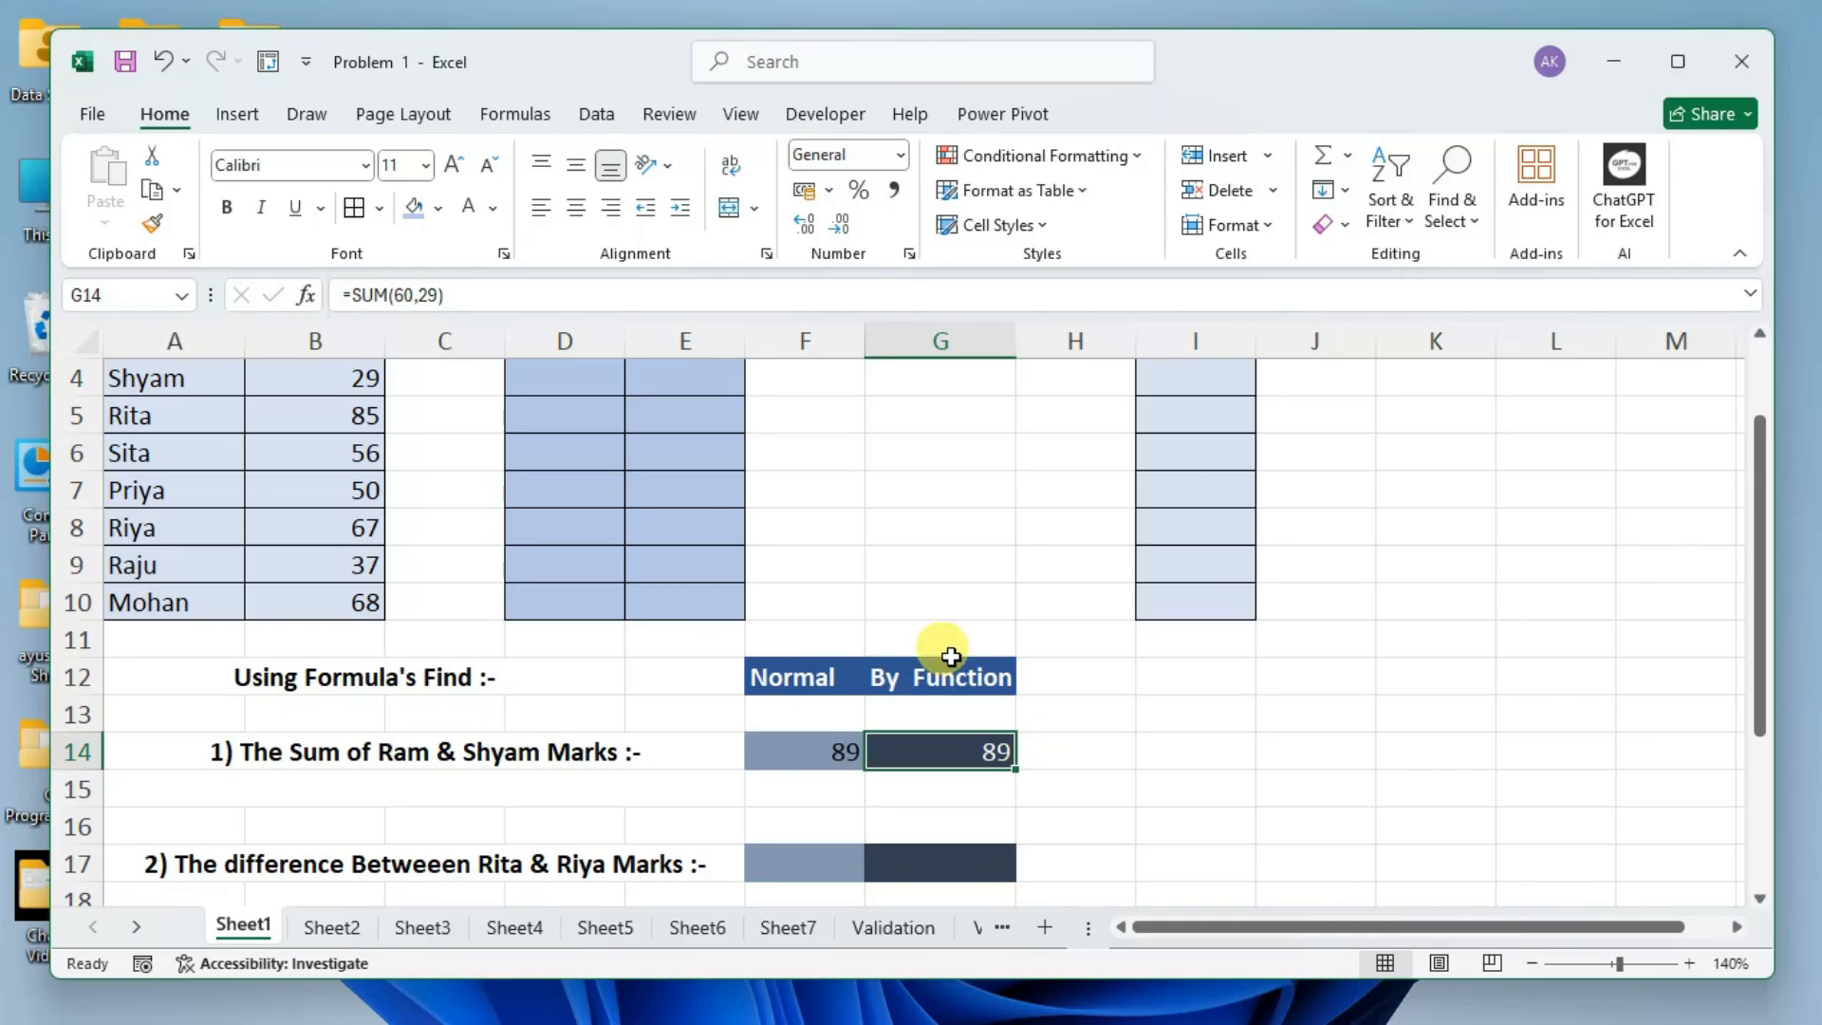
Calculate the difference between Rita's and Riya's marks in F17 with the cell-reference formula =B5-B8.
scroll(951, 656, down, 1)
scroll(952, 656, down, 1)
scroll(947, 639, down, 2)
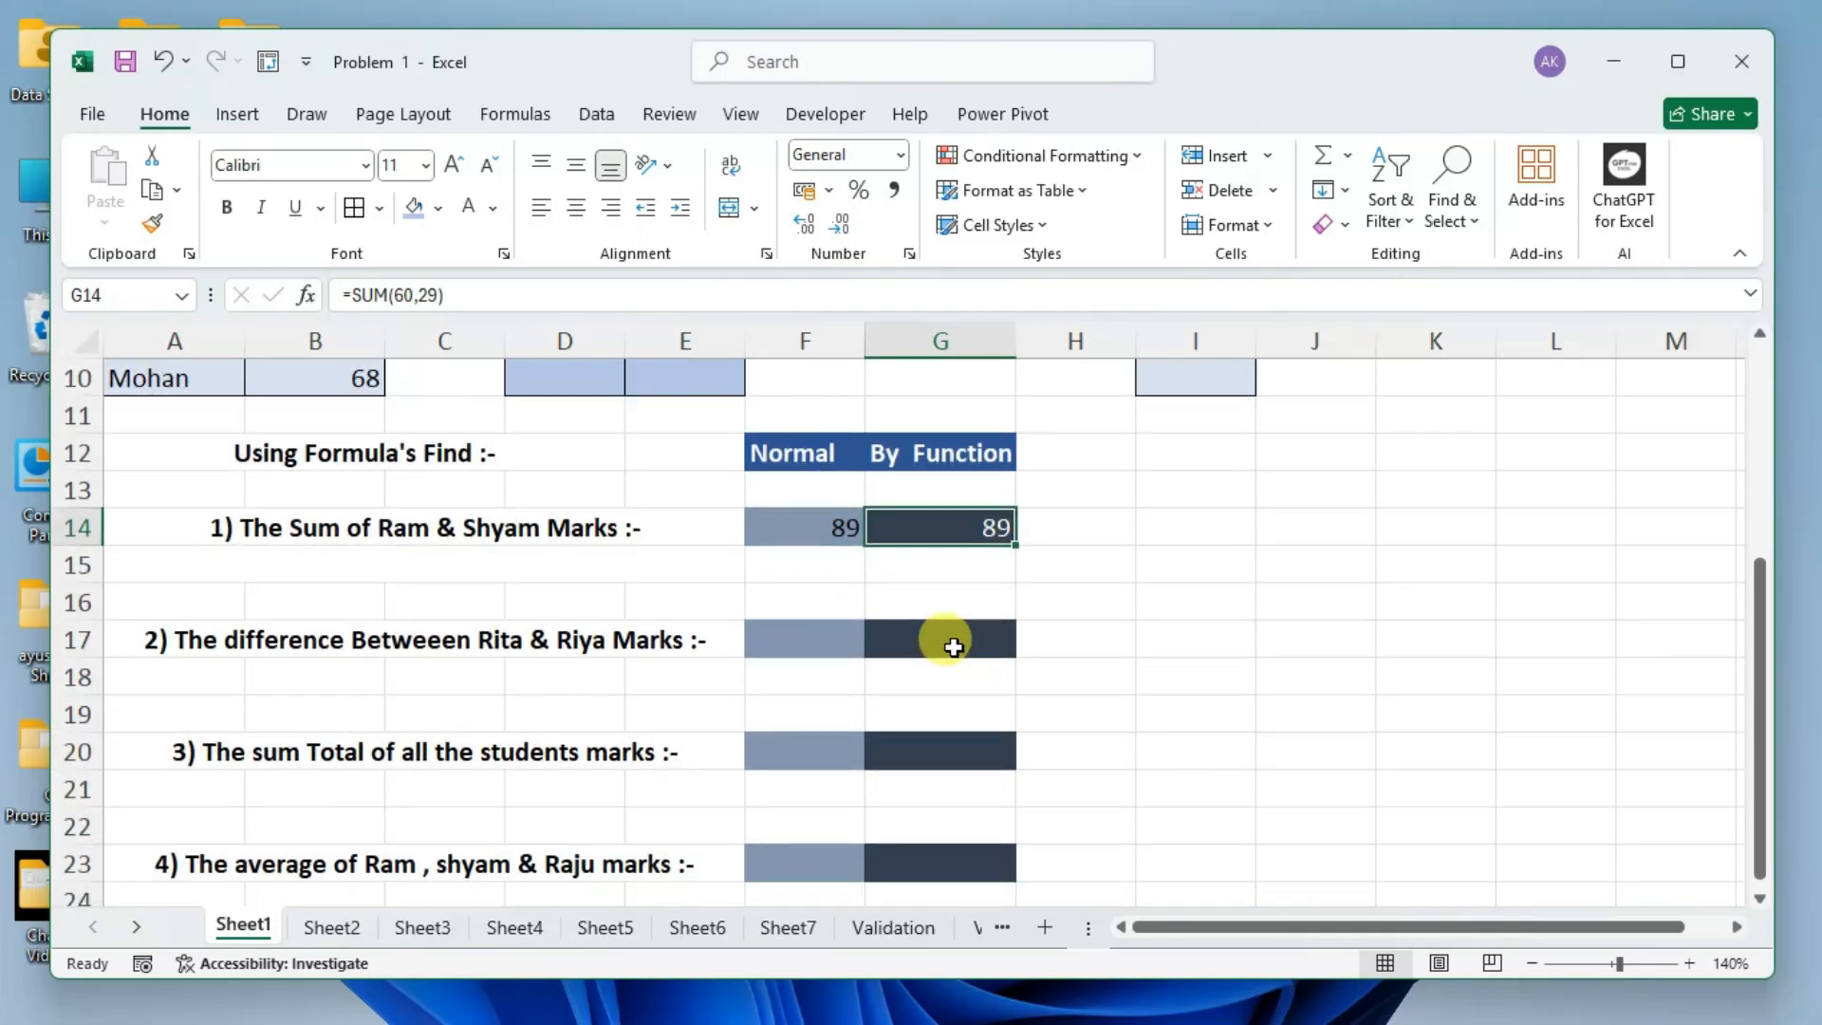
click(799, 640)
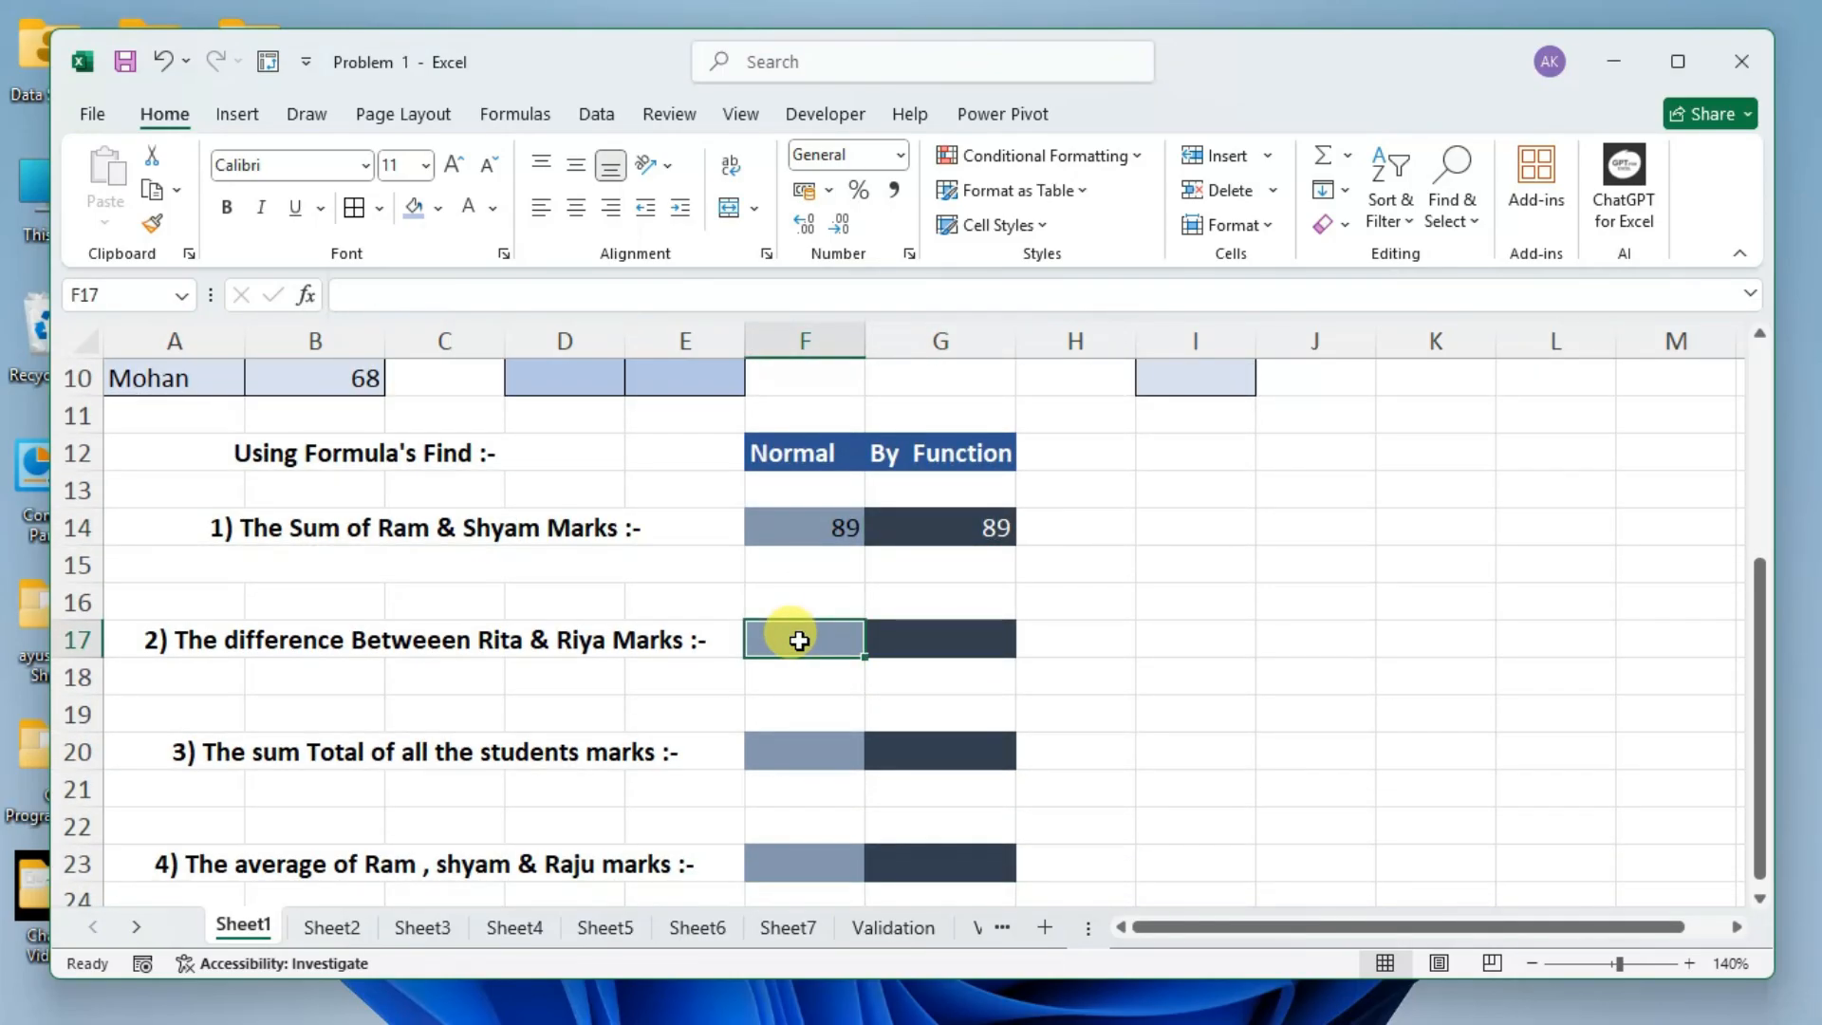
text(=)
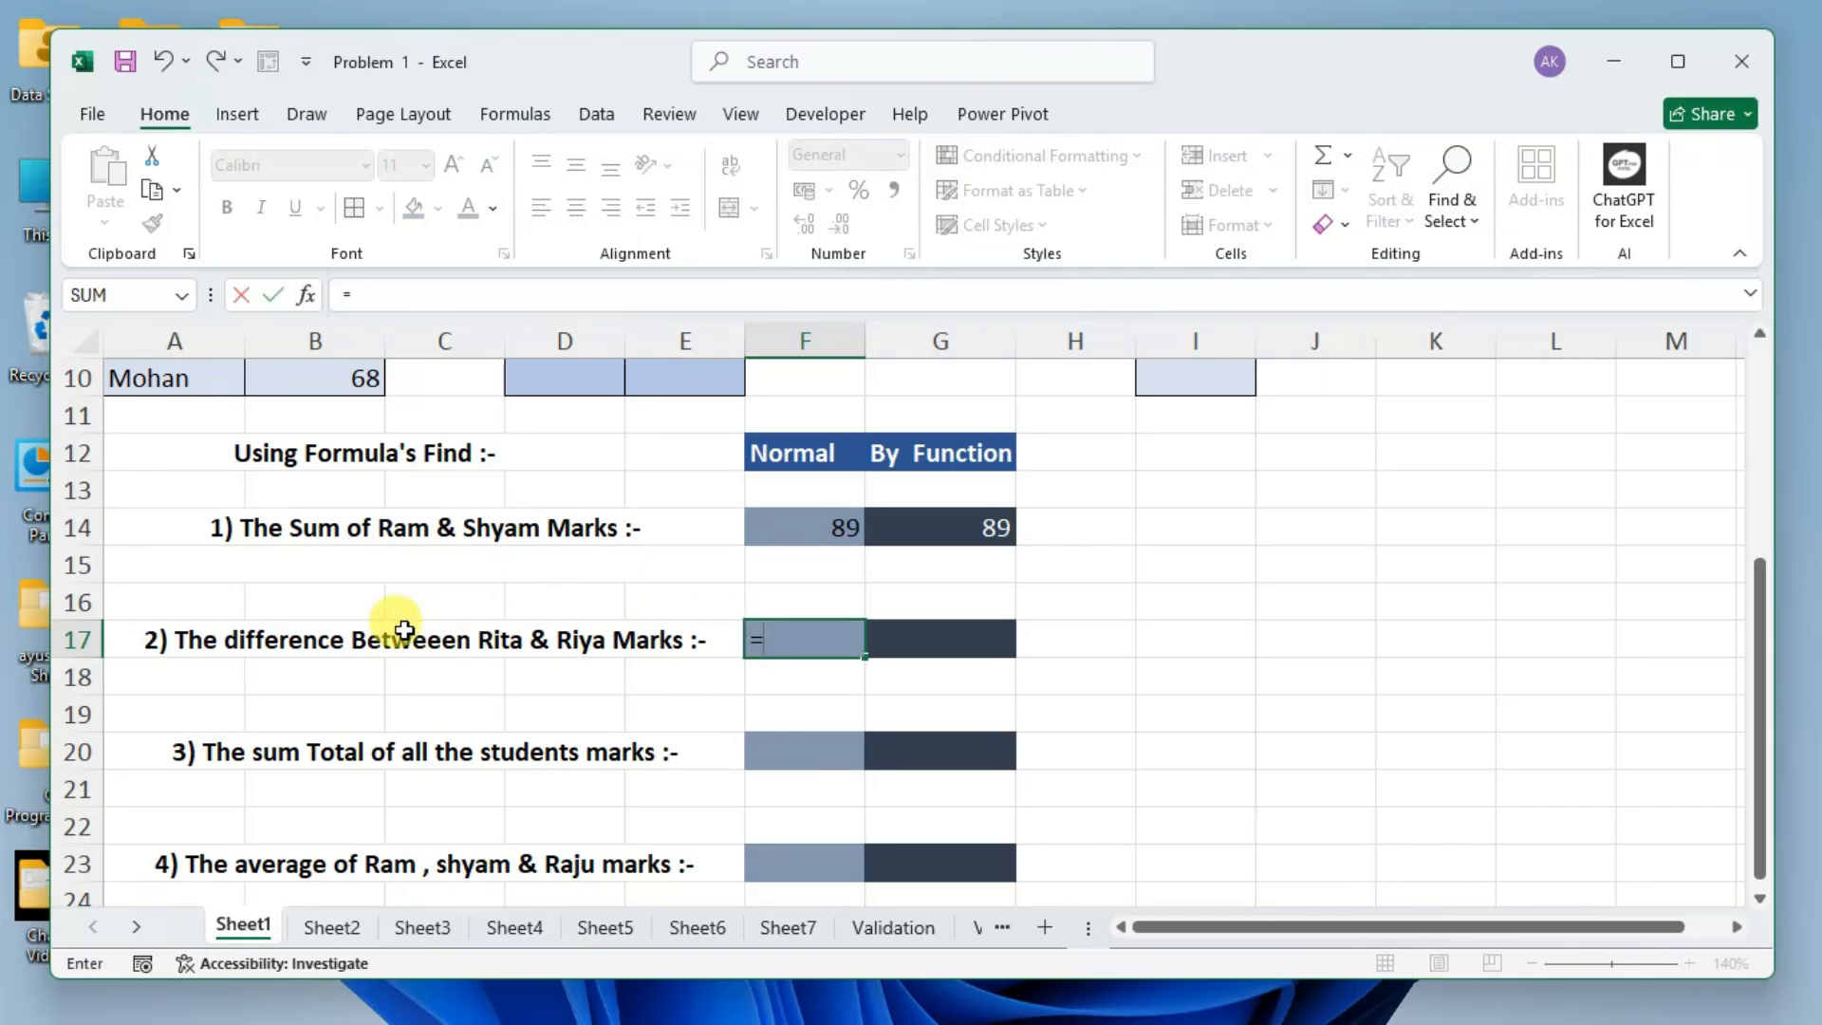
scroll(636, 593, up, 2)
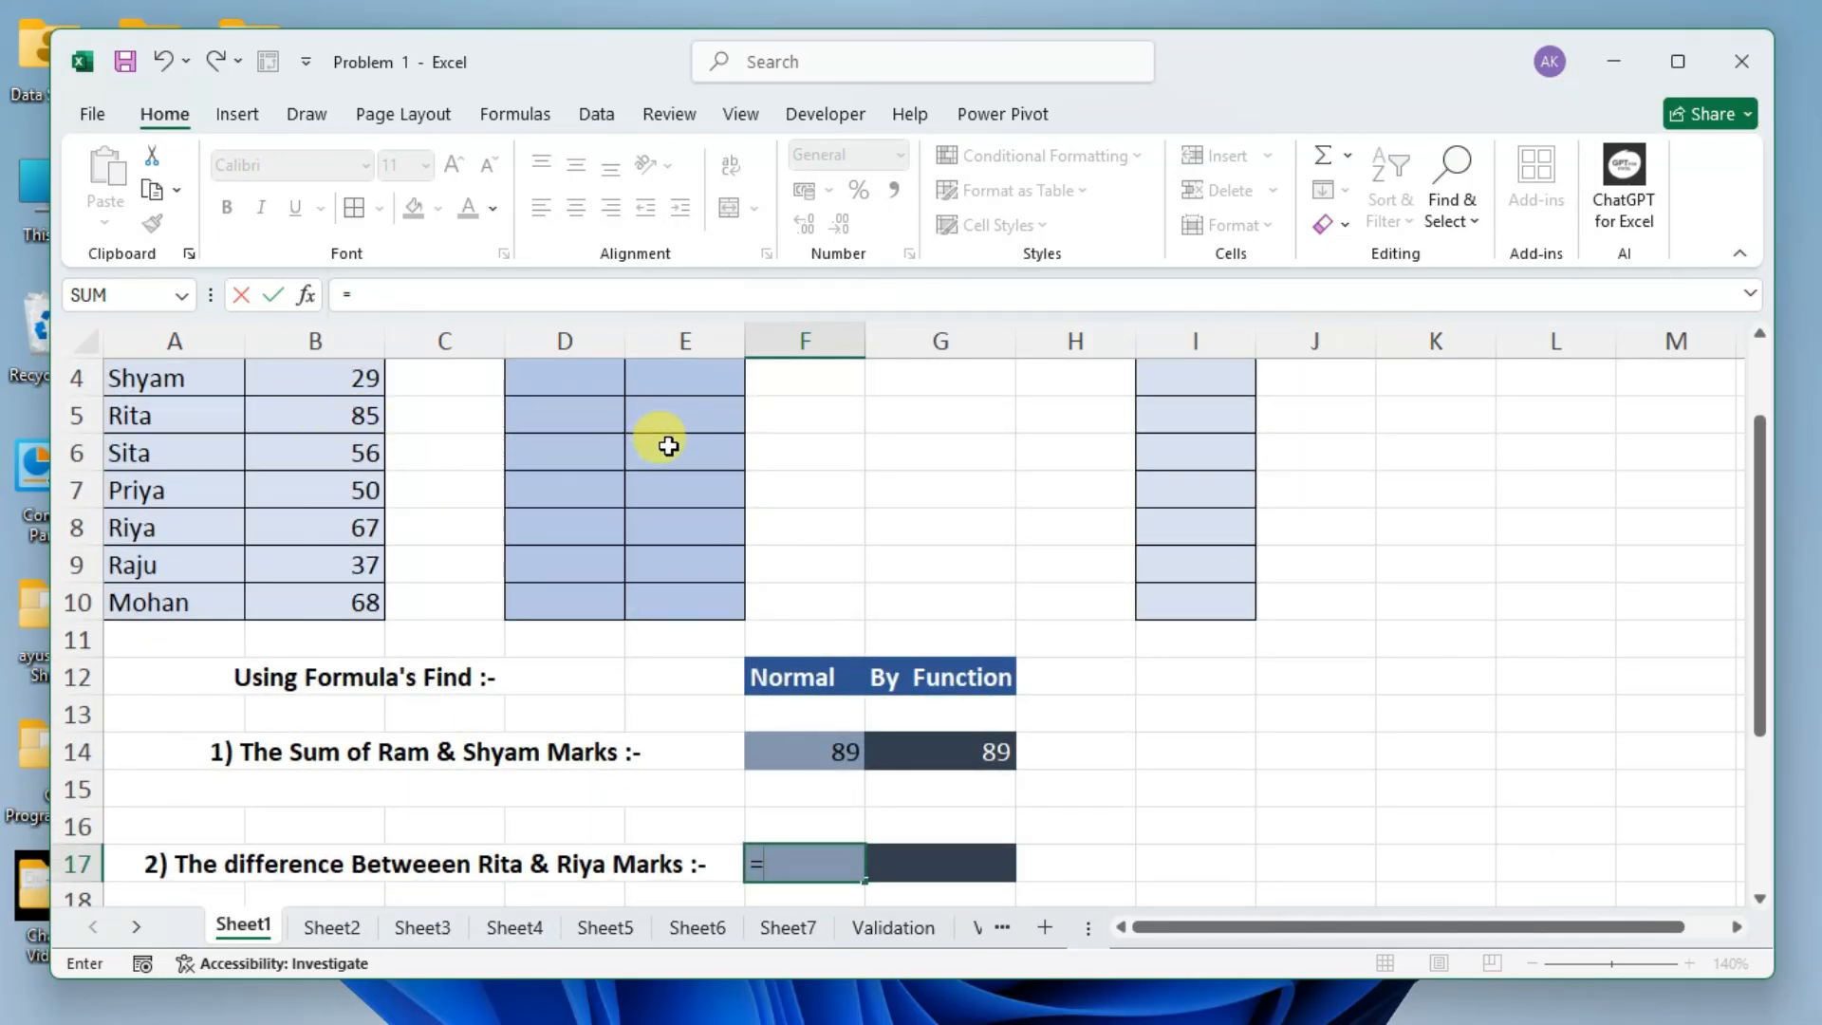
text(b)
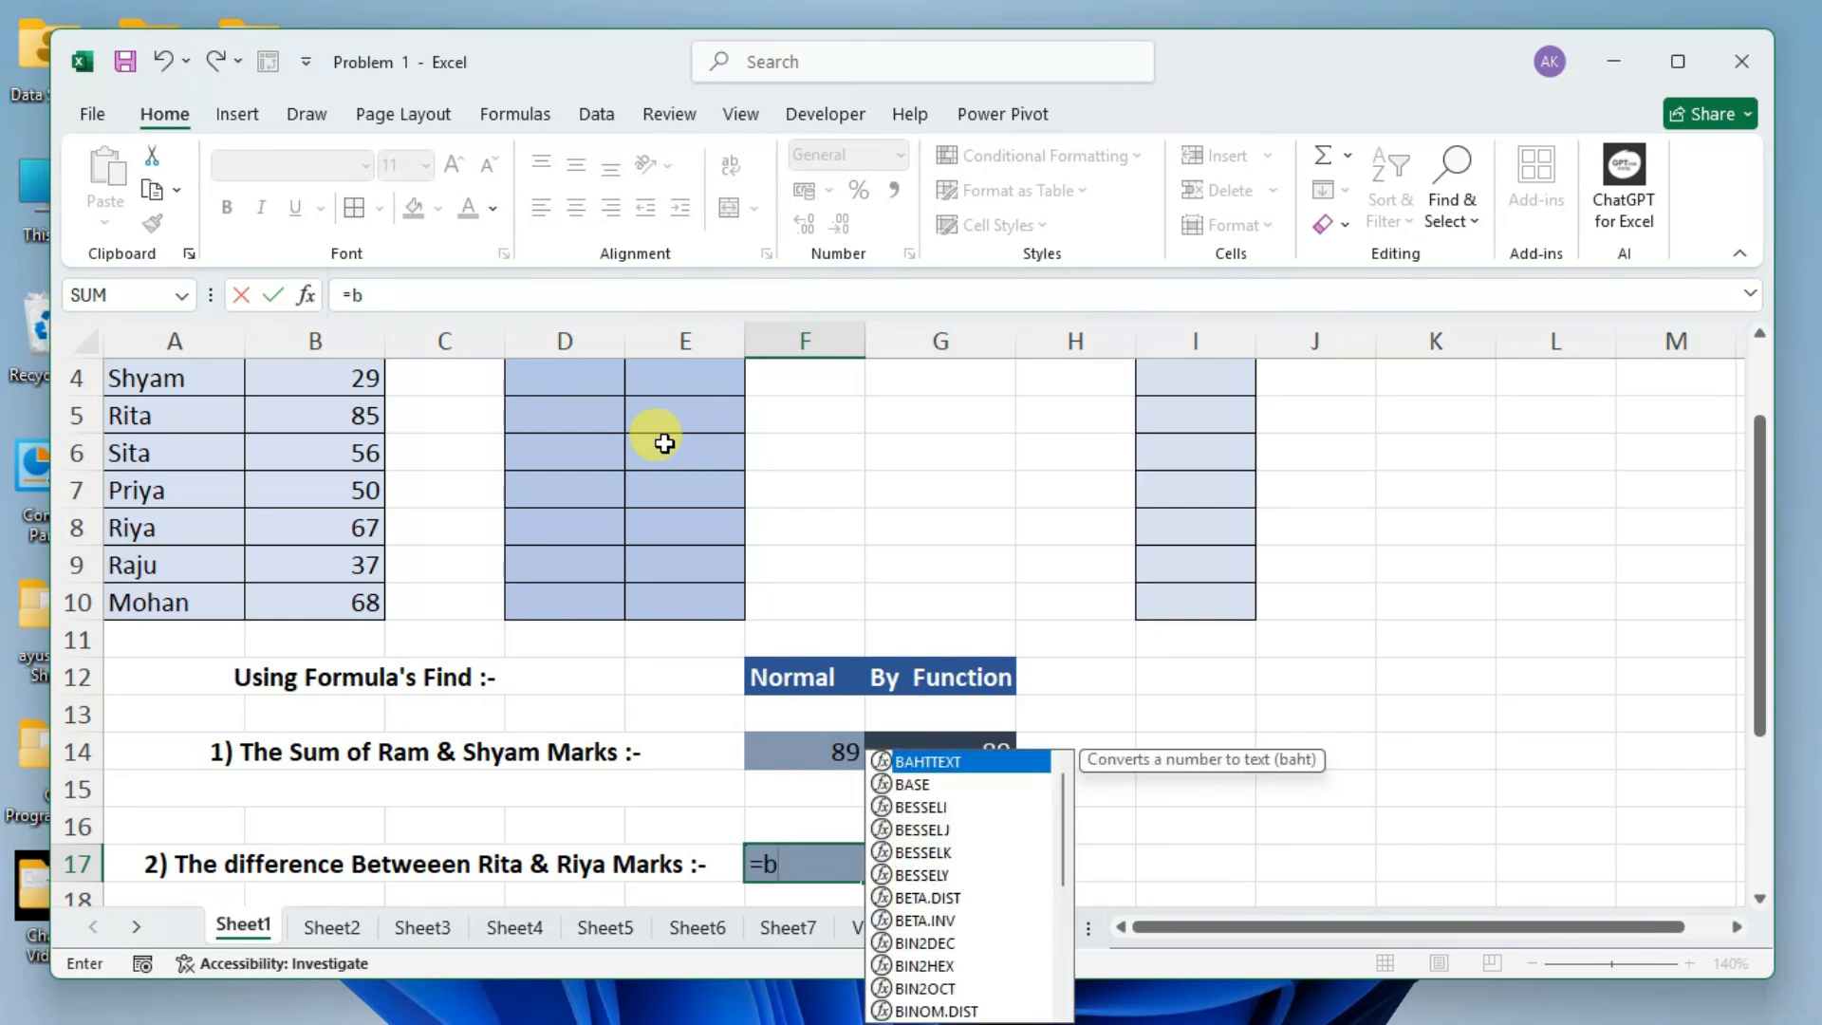
text(5)
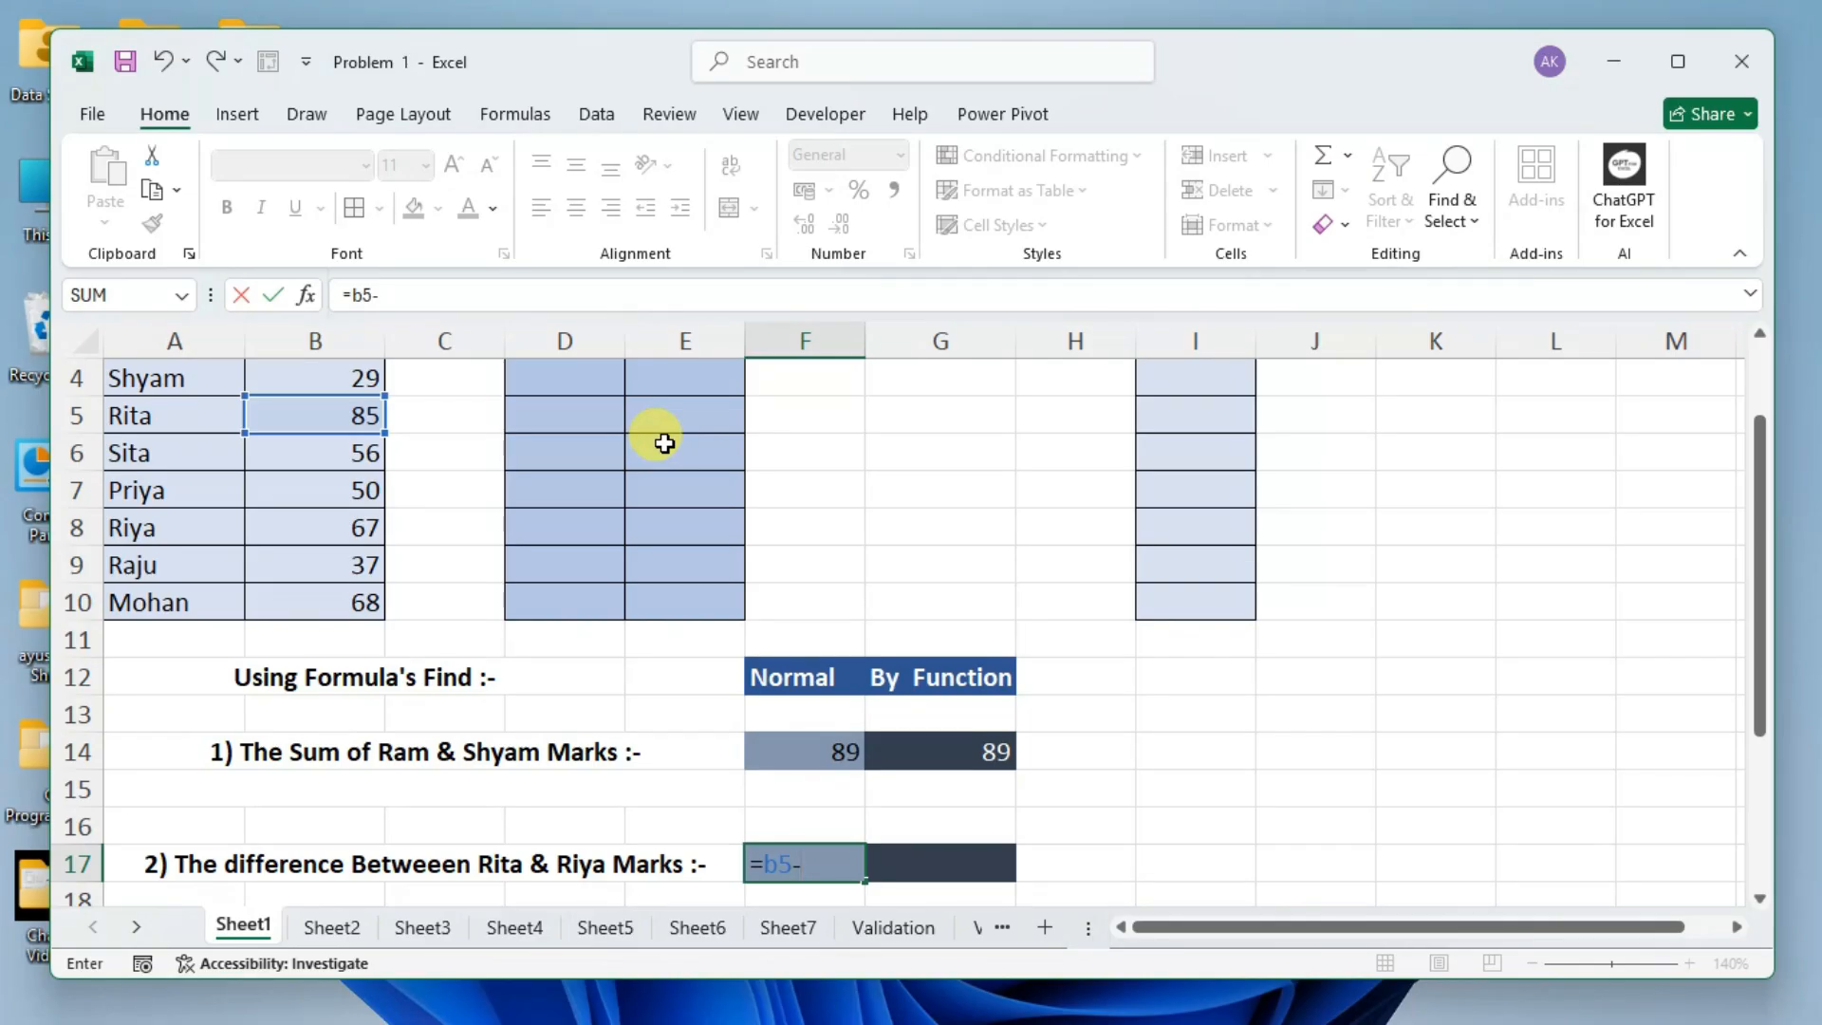
text(-b)
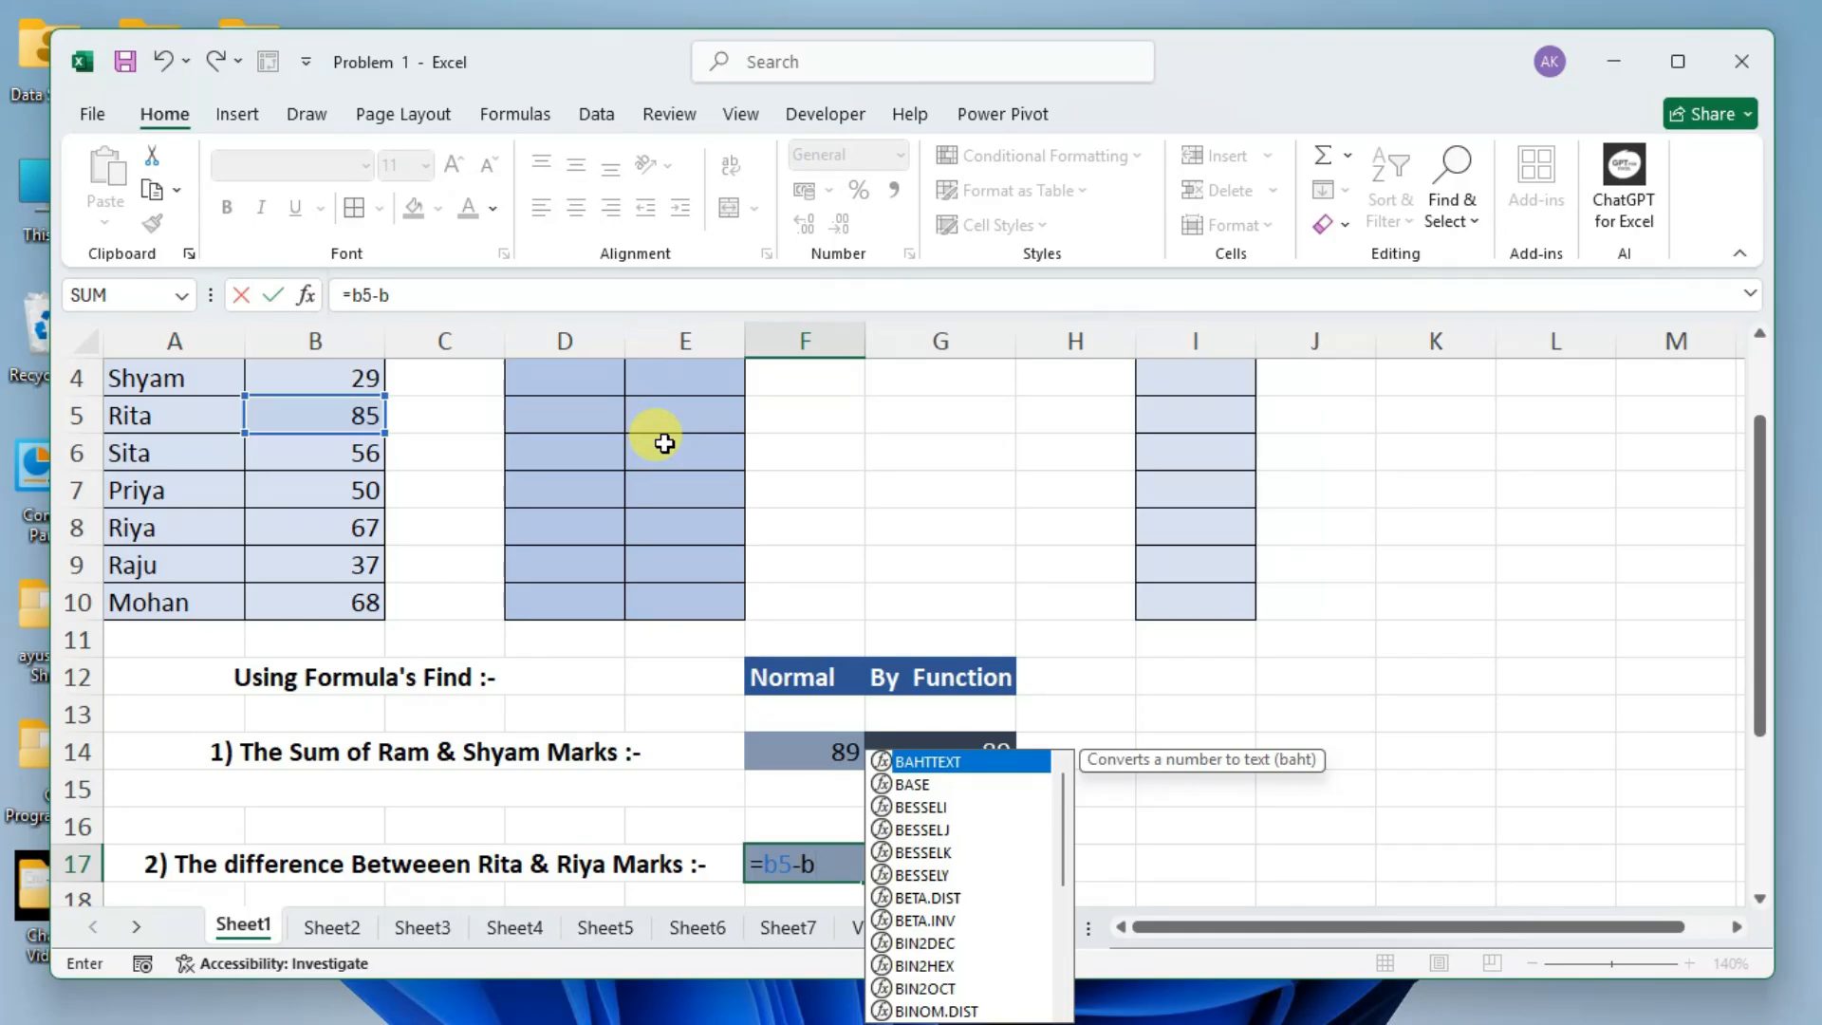
text(8)
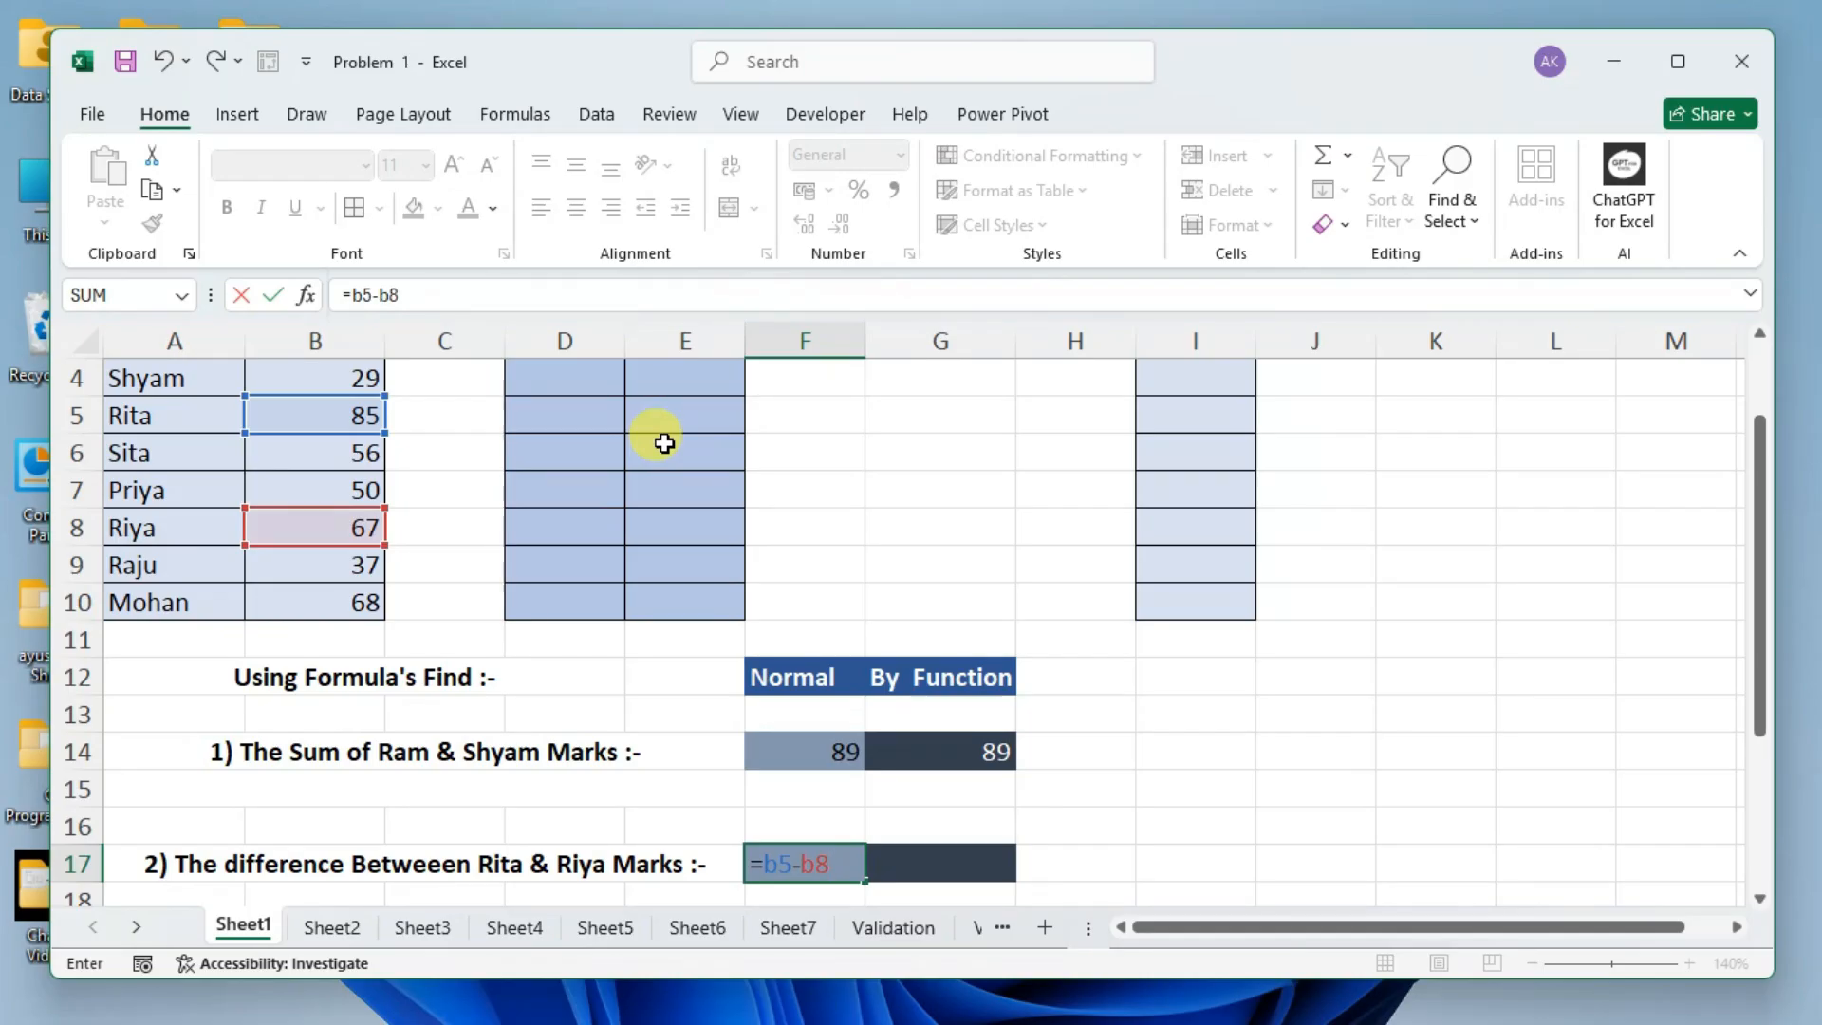
key(Return)
key(Up)
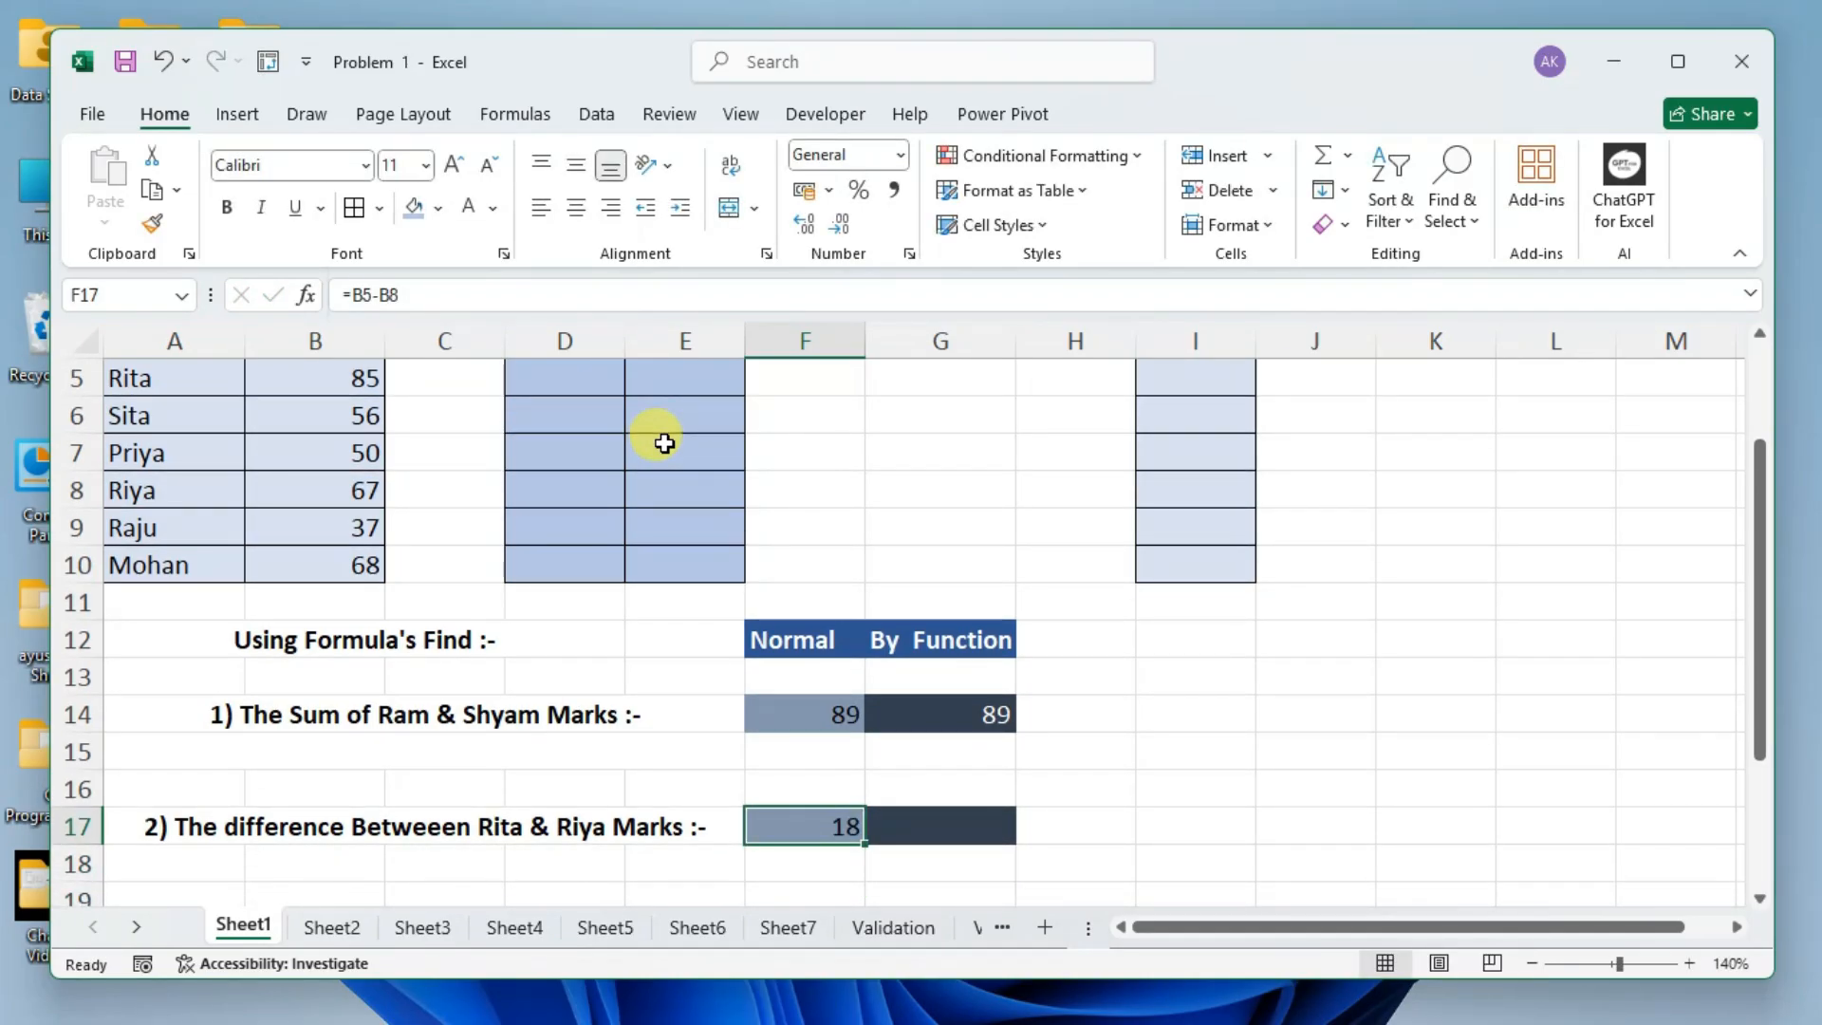
Calculate the difference between the marks 85 and 67 in G17 with the formula =IMSUB(85,67).
click(924, 824)
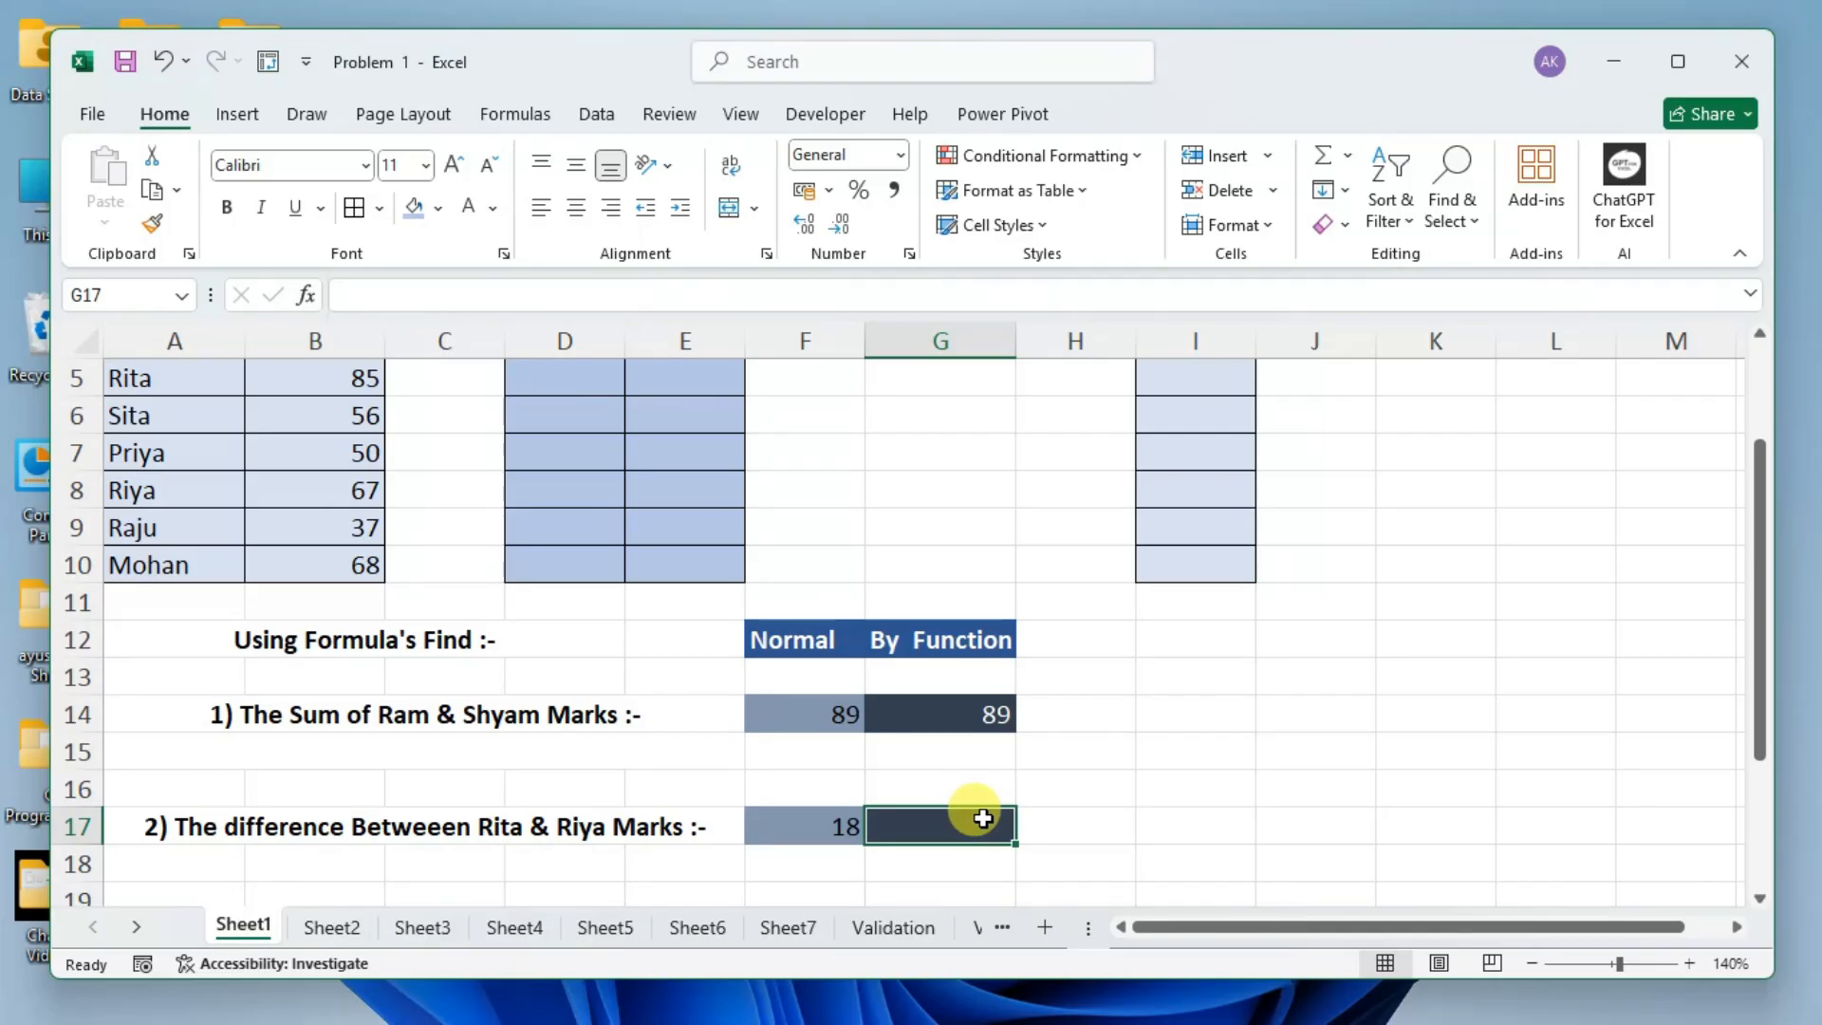
text(=im)
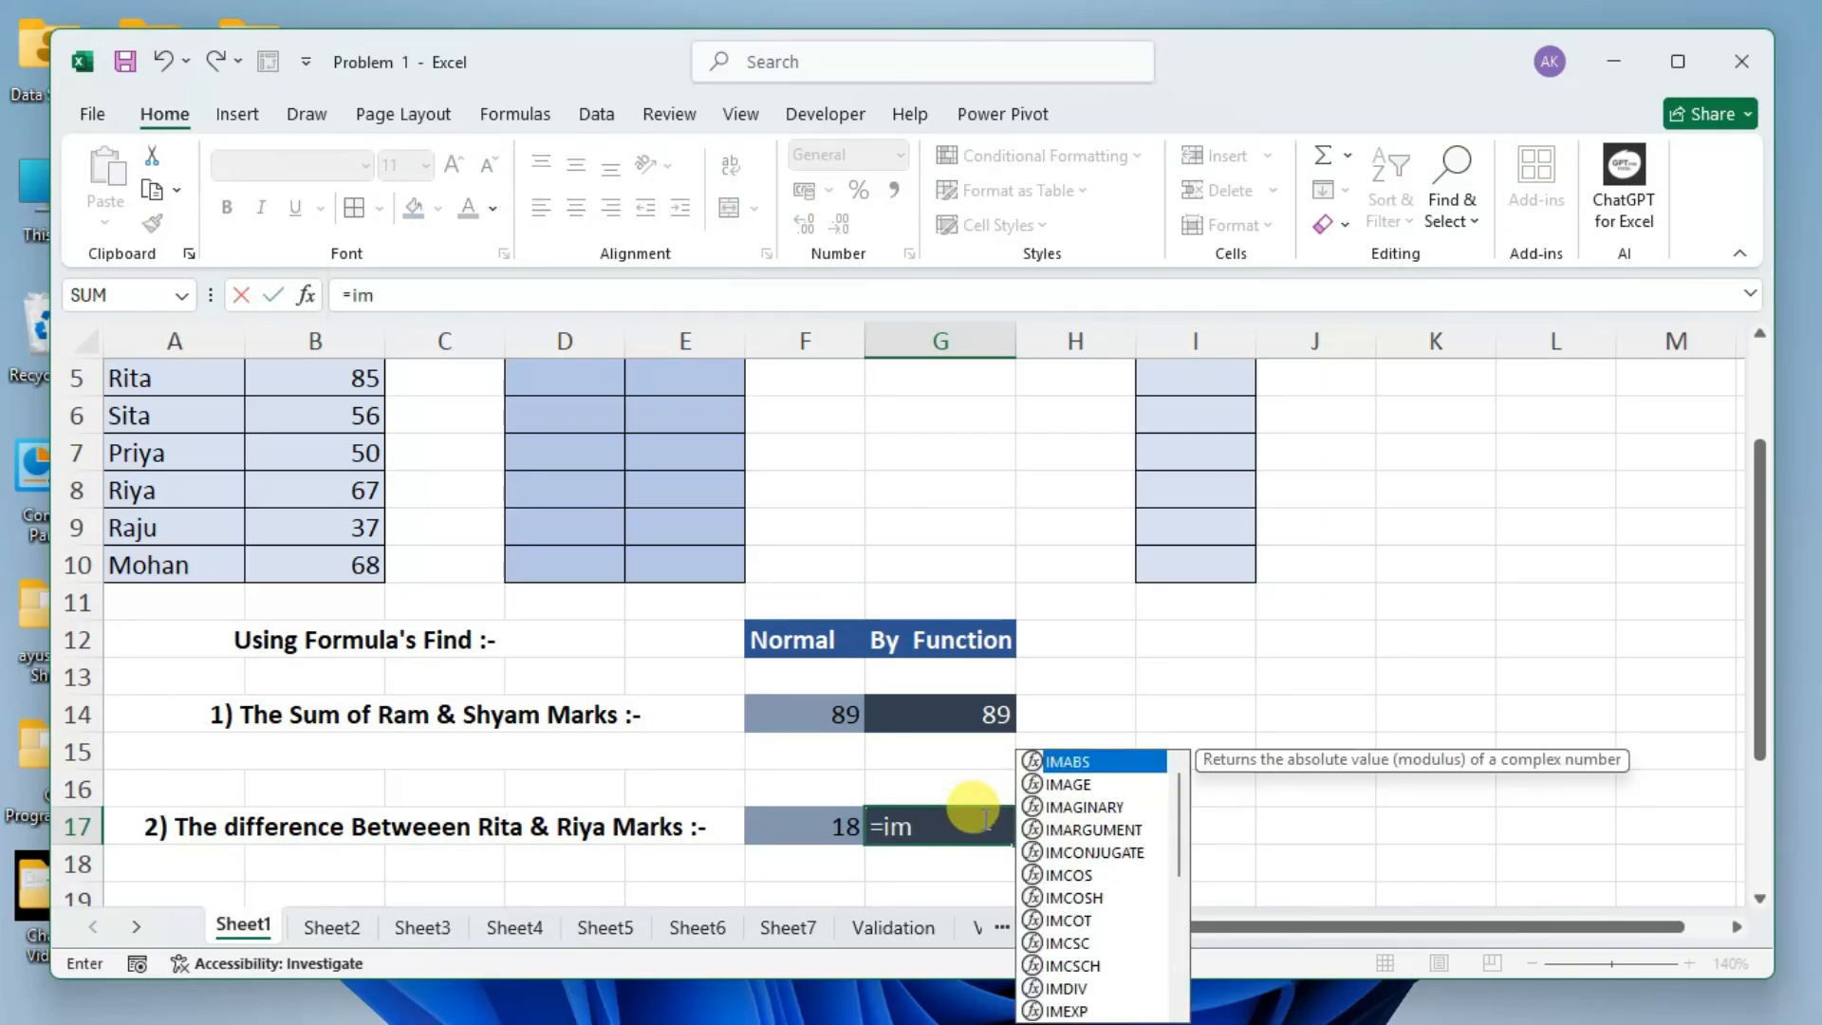
text(sub)
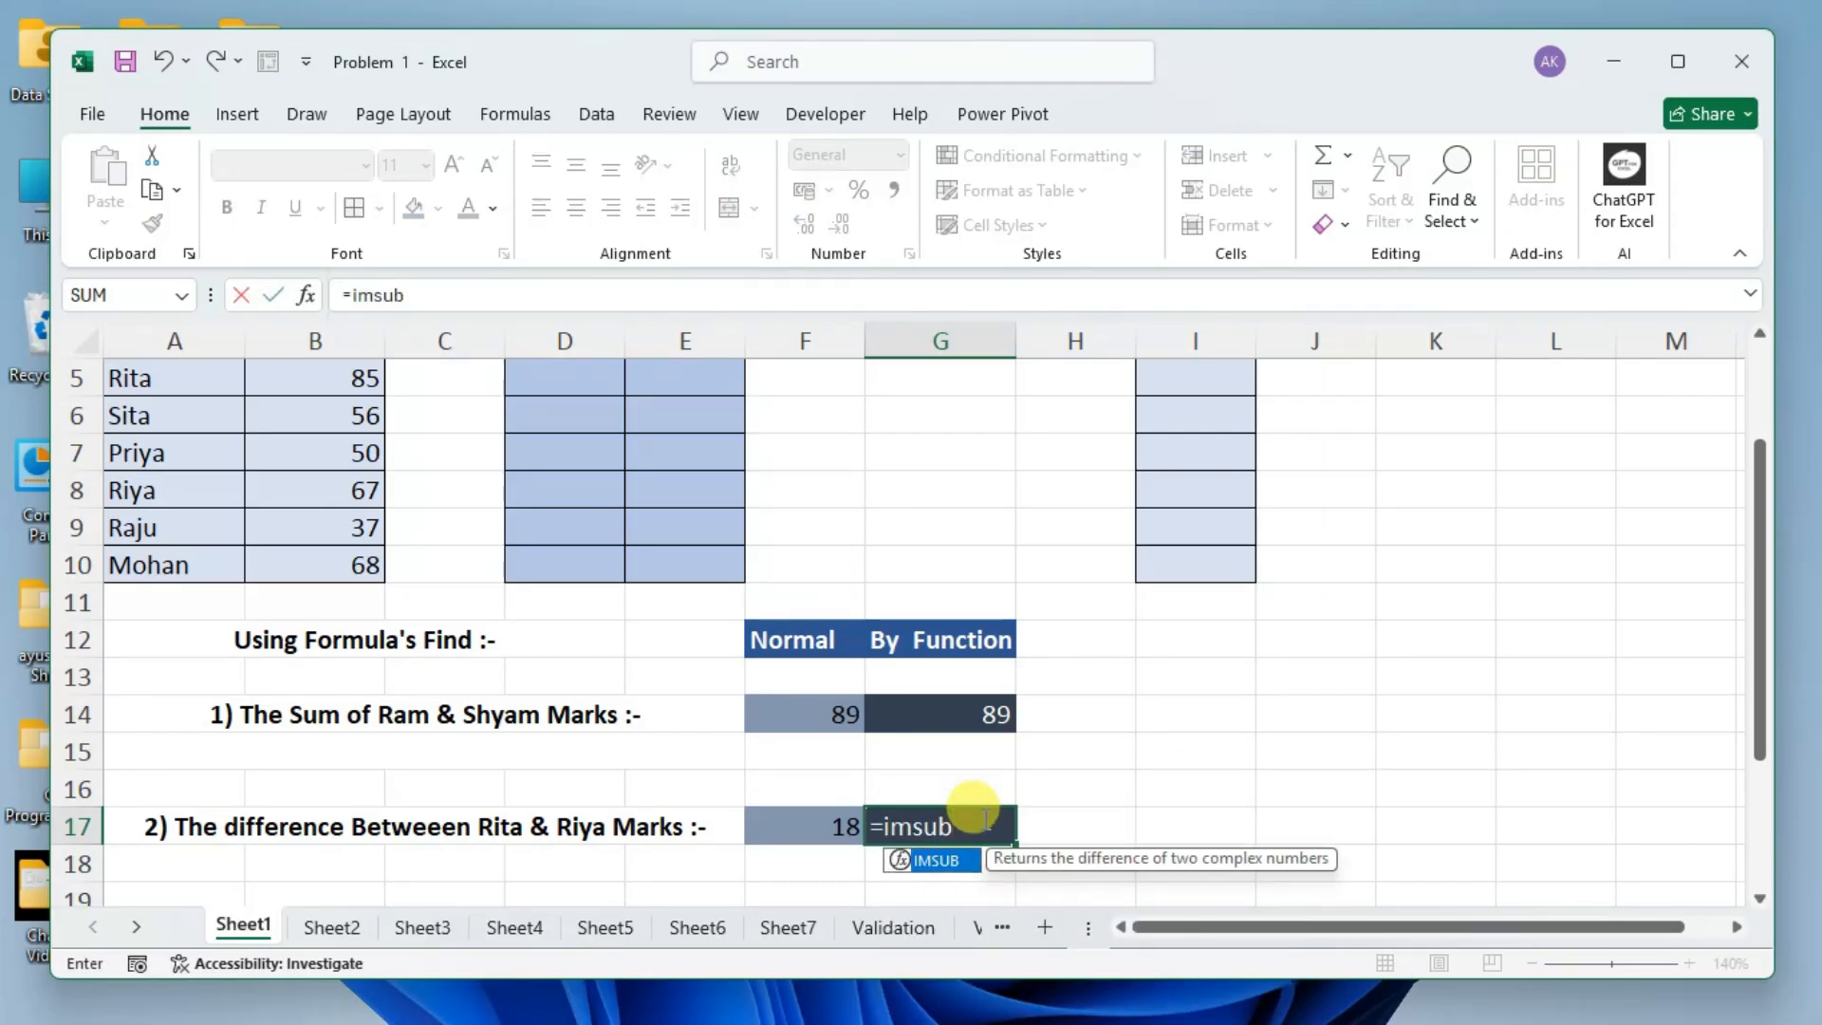
key(Tab)
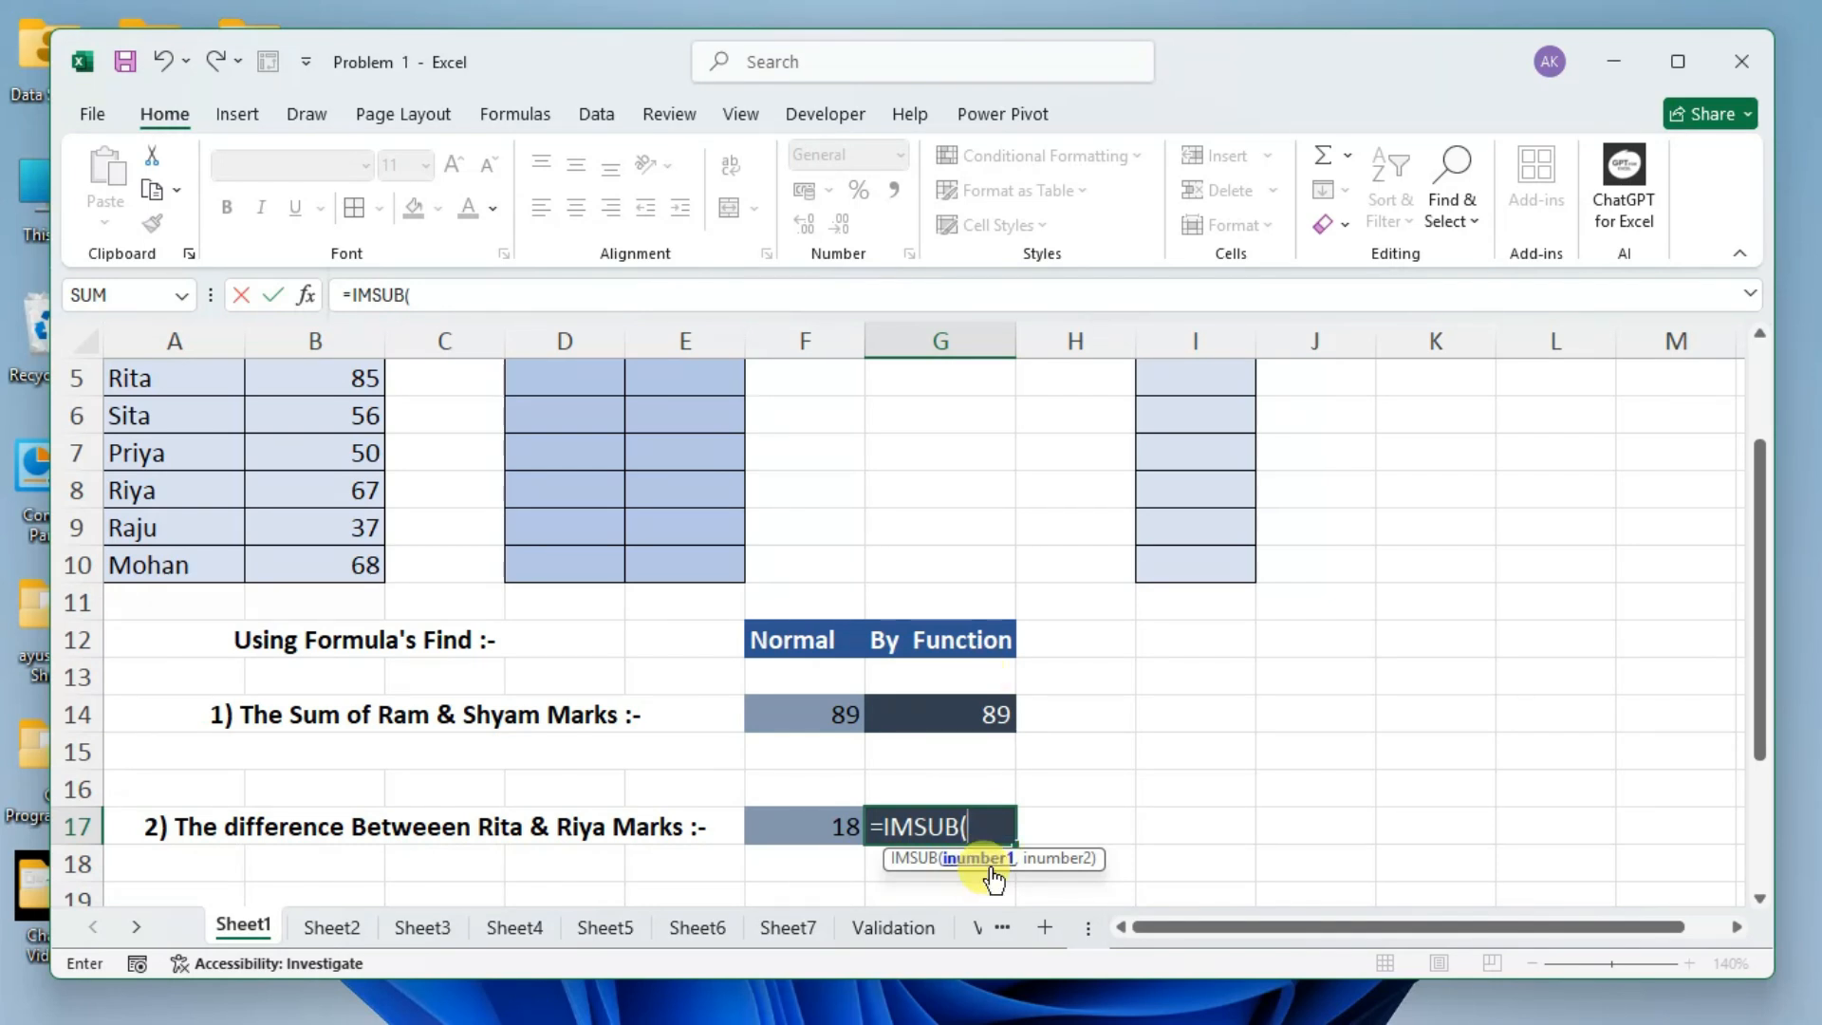
scroll(483, 640, up, 1)
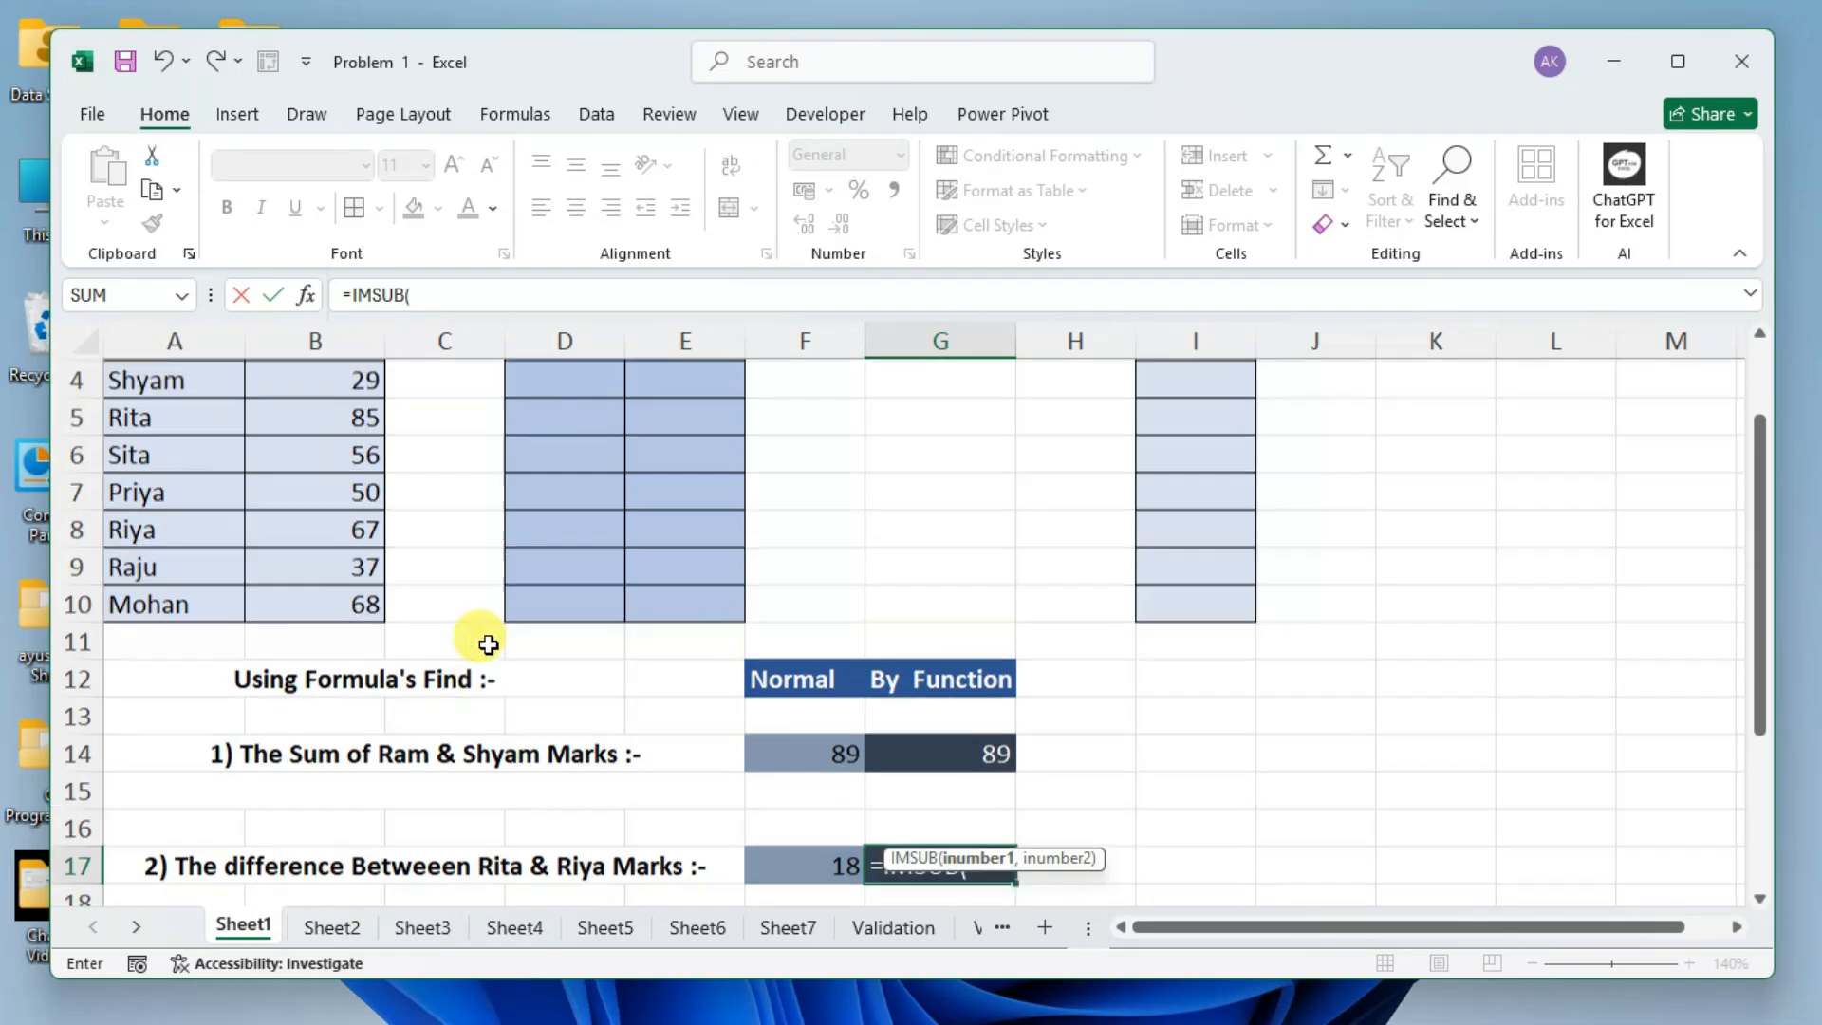
scroll(572, 626, down, 1)
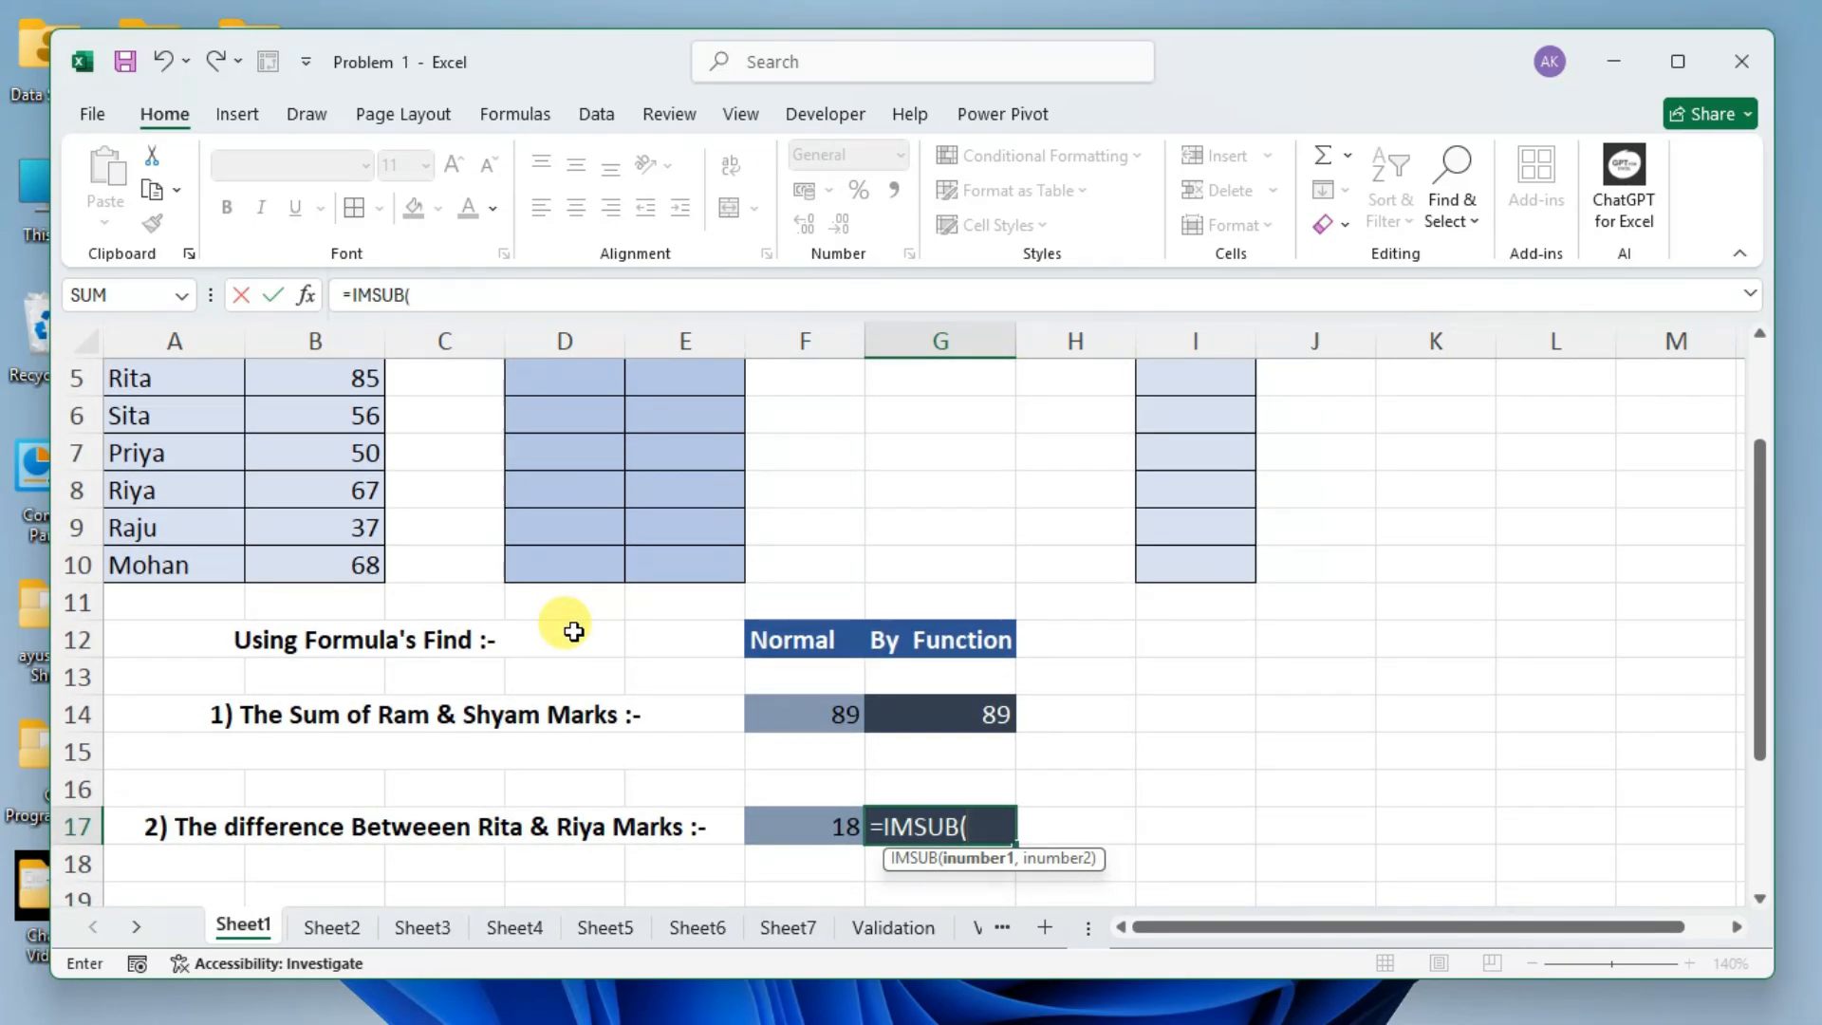
text(85,)
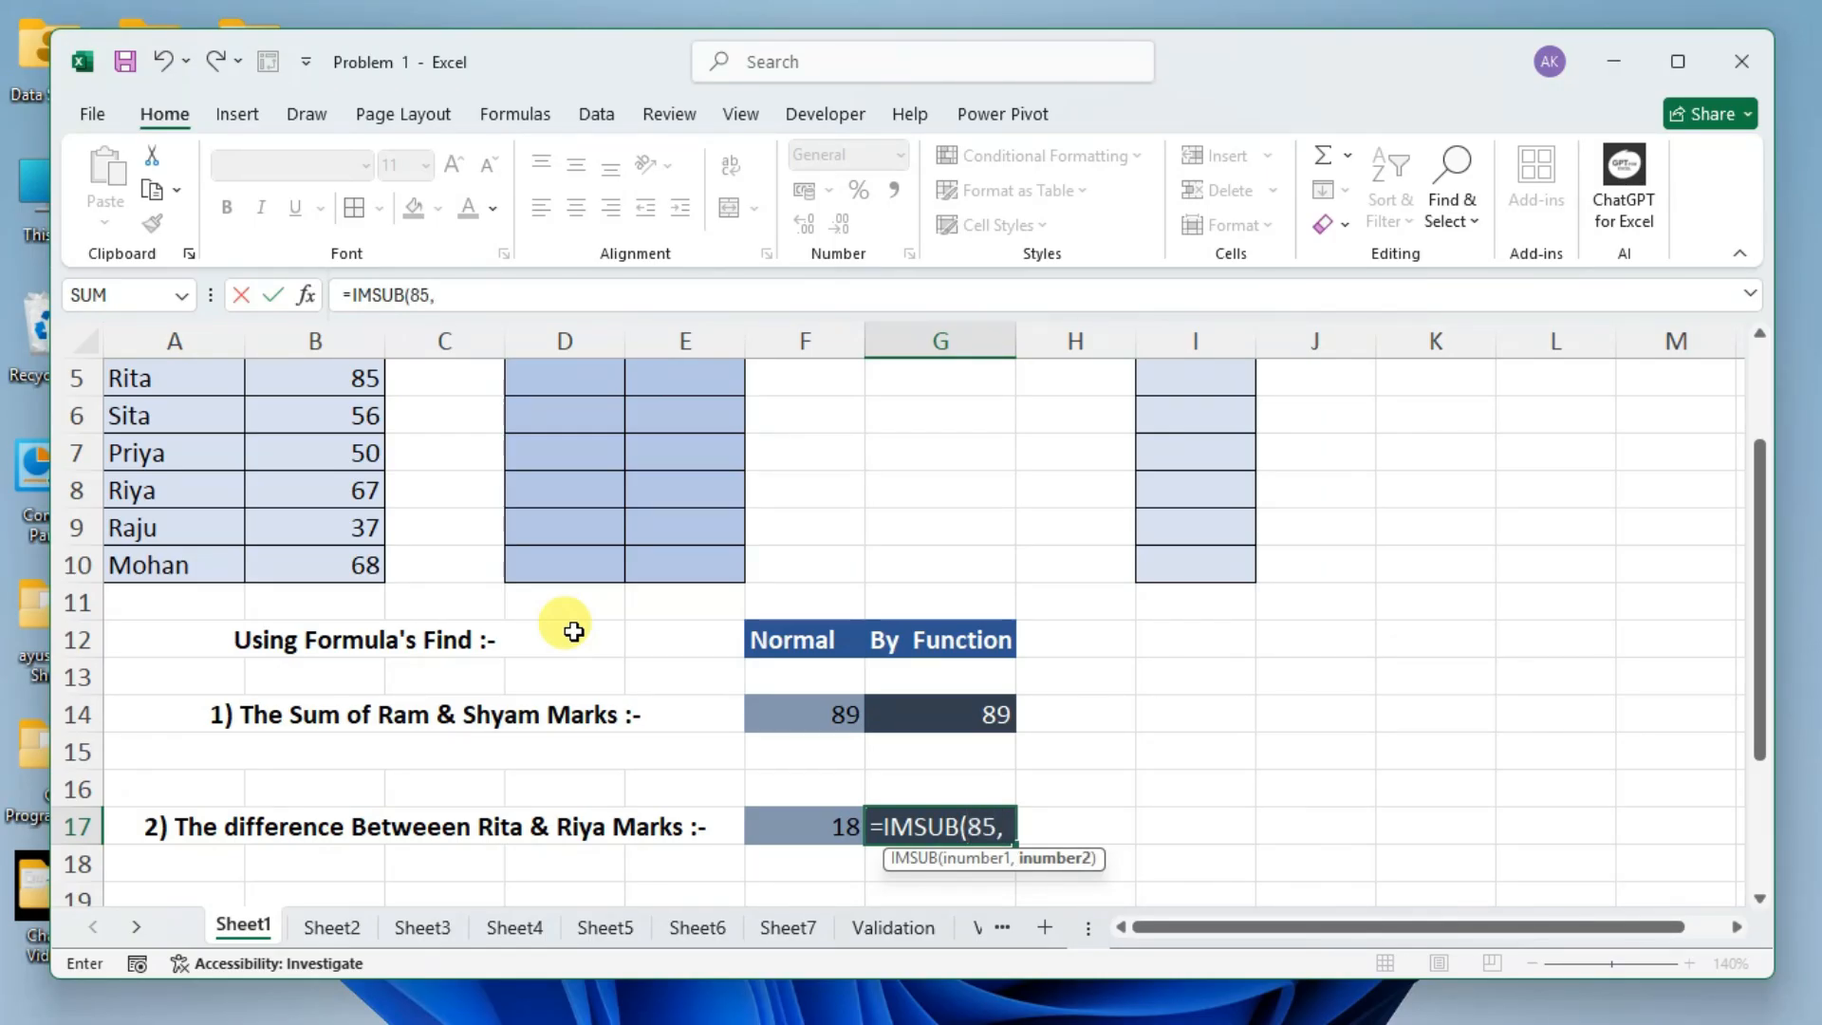
text(6)
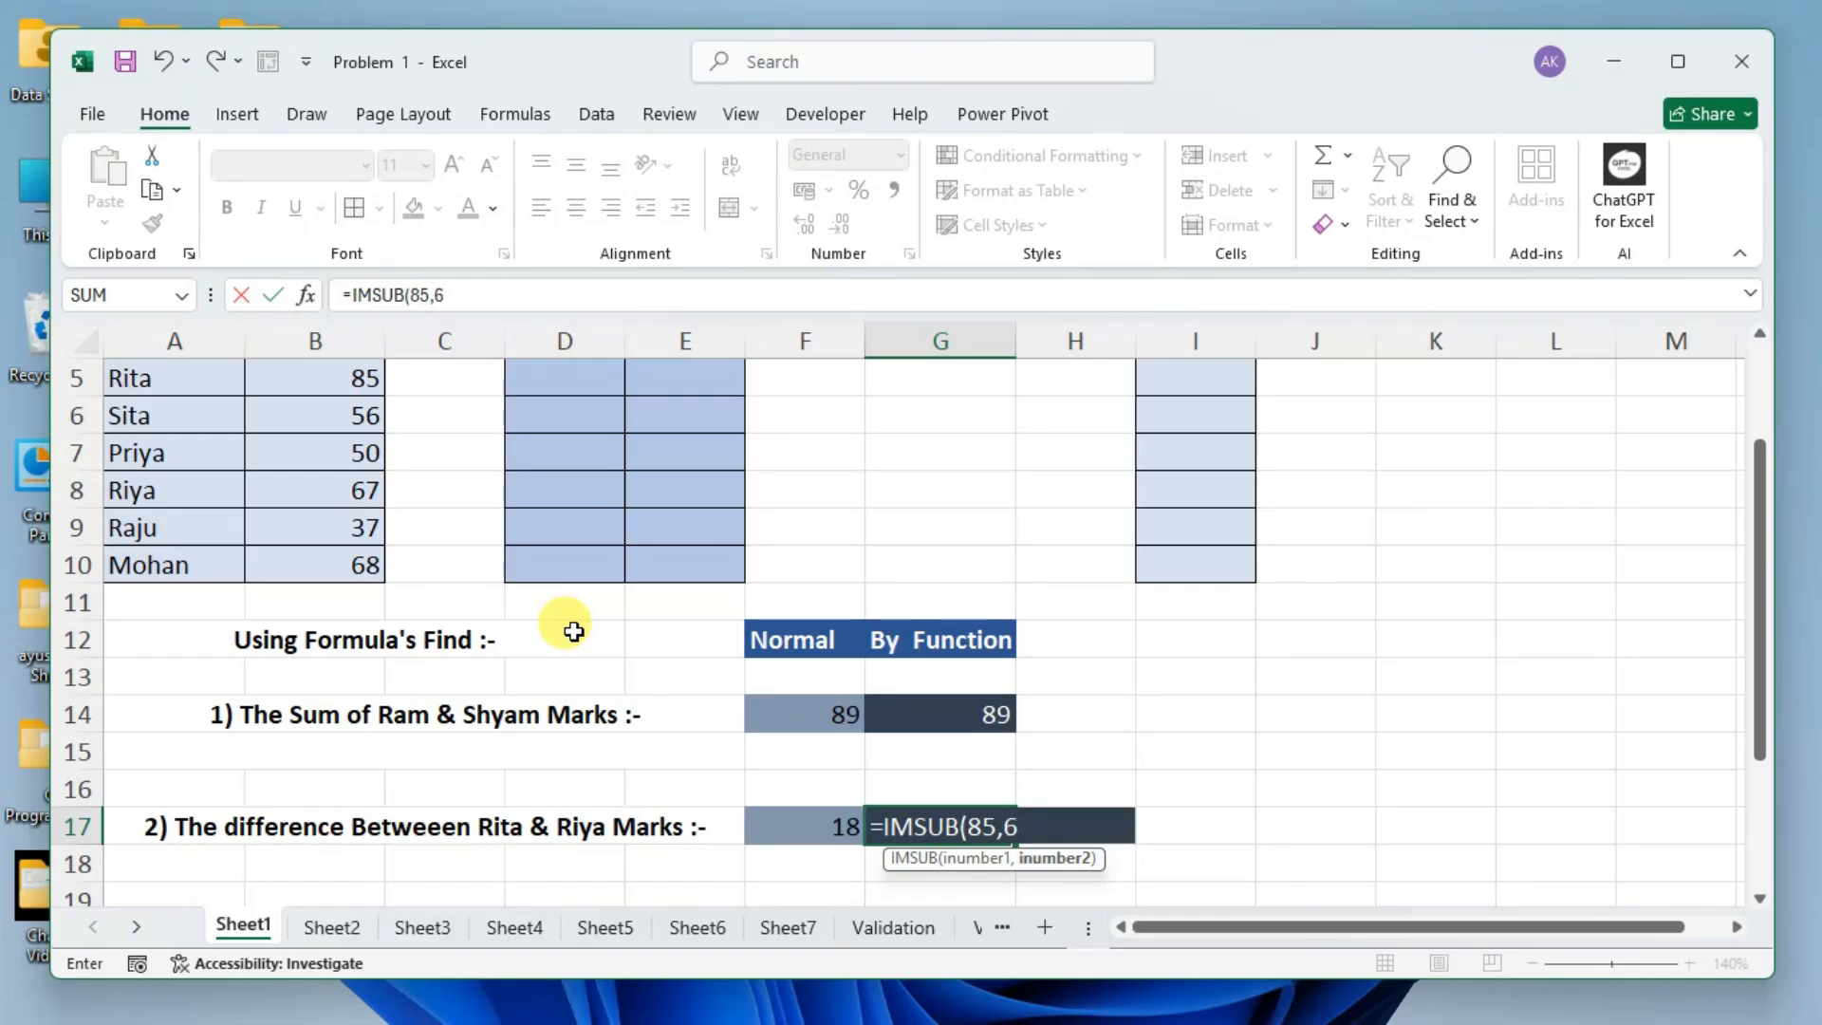
text(7))
key(ctrl+Return)
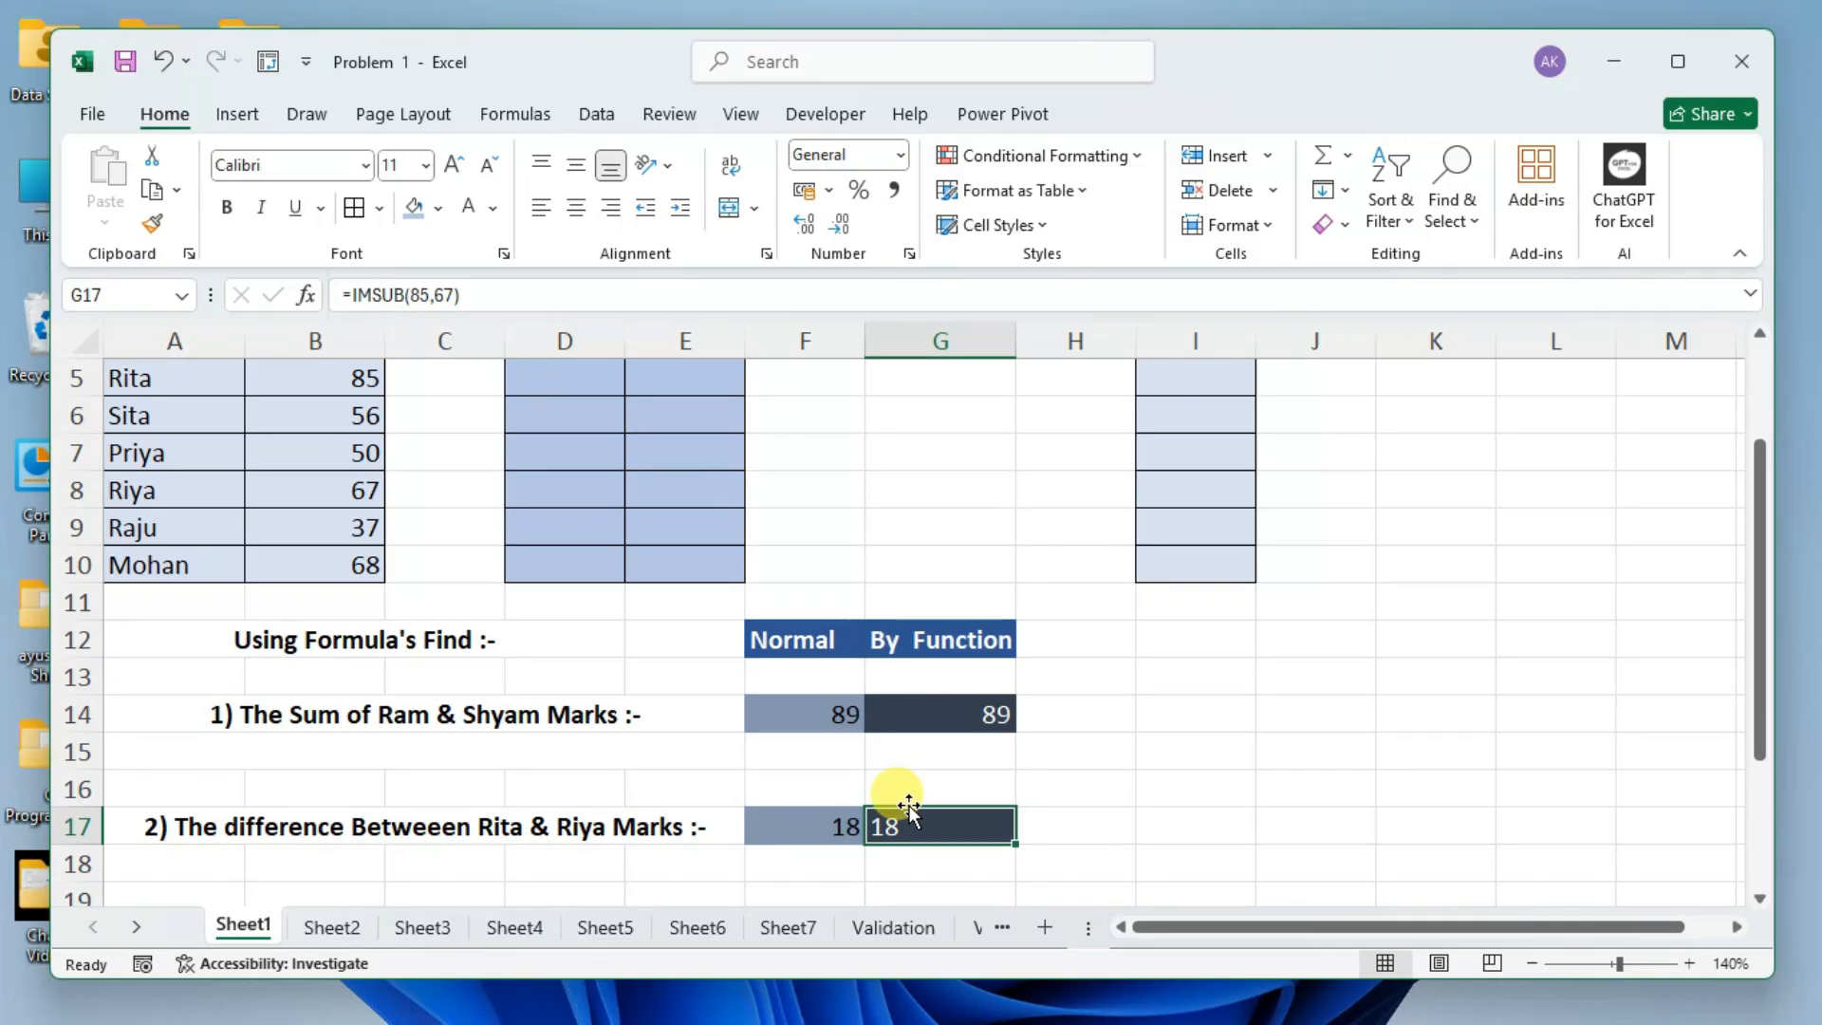
Compare the cell-reference formula in F17 with the IMSUB formula in G17.
scroll(909, 806, down, 1)
click(1091, 707)
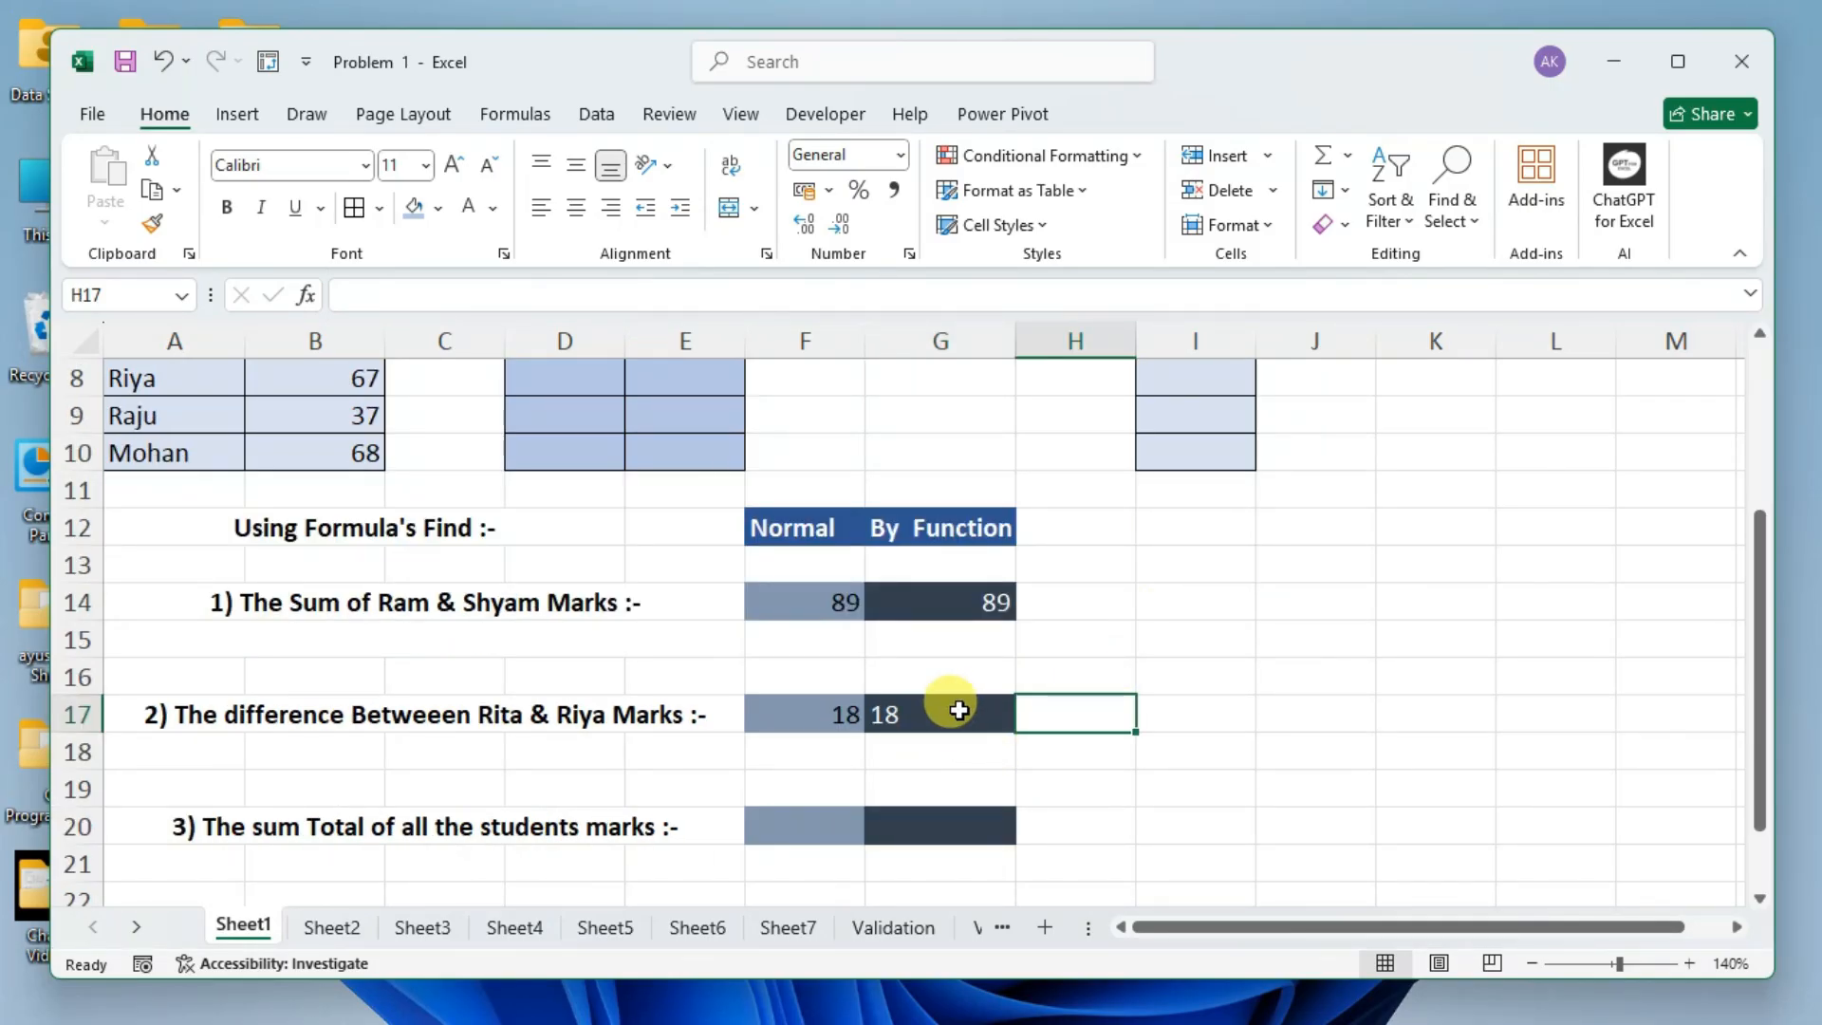
click(818, 714)
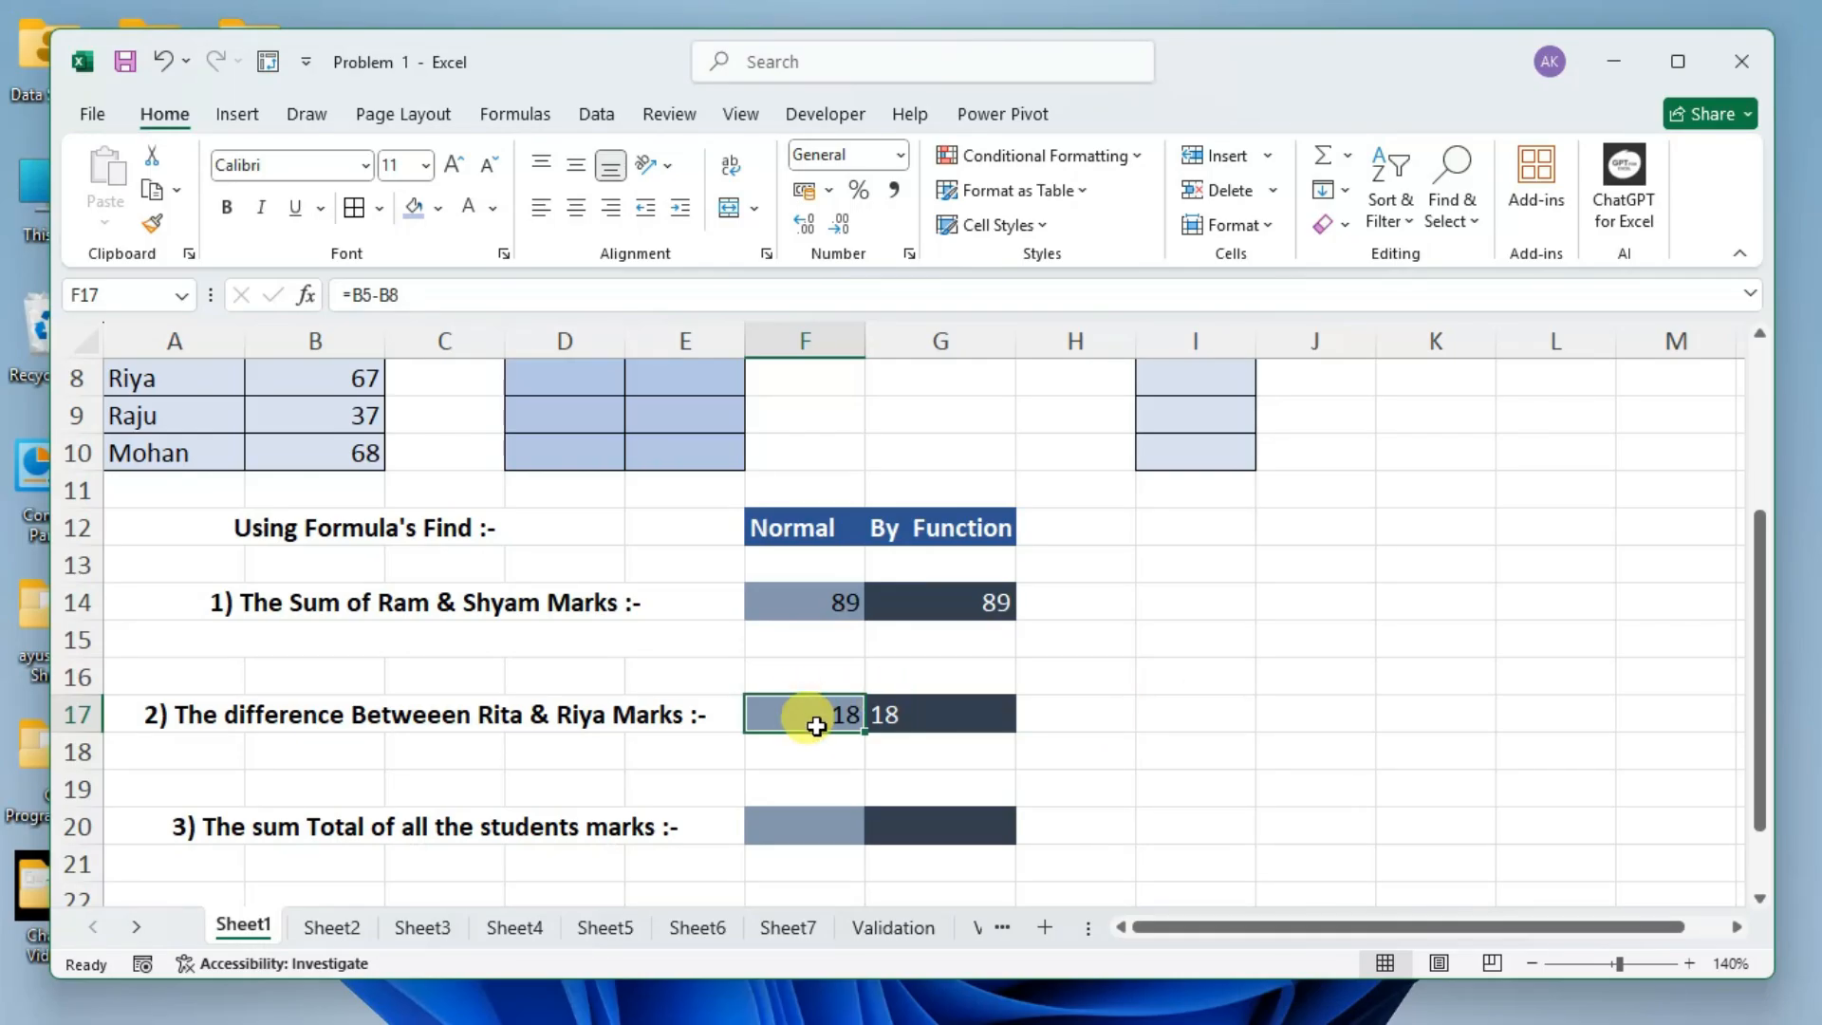
click(934, 702)
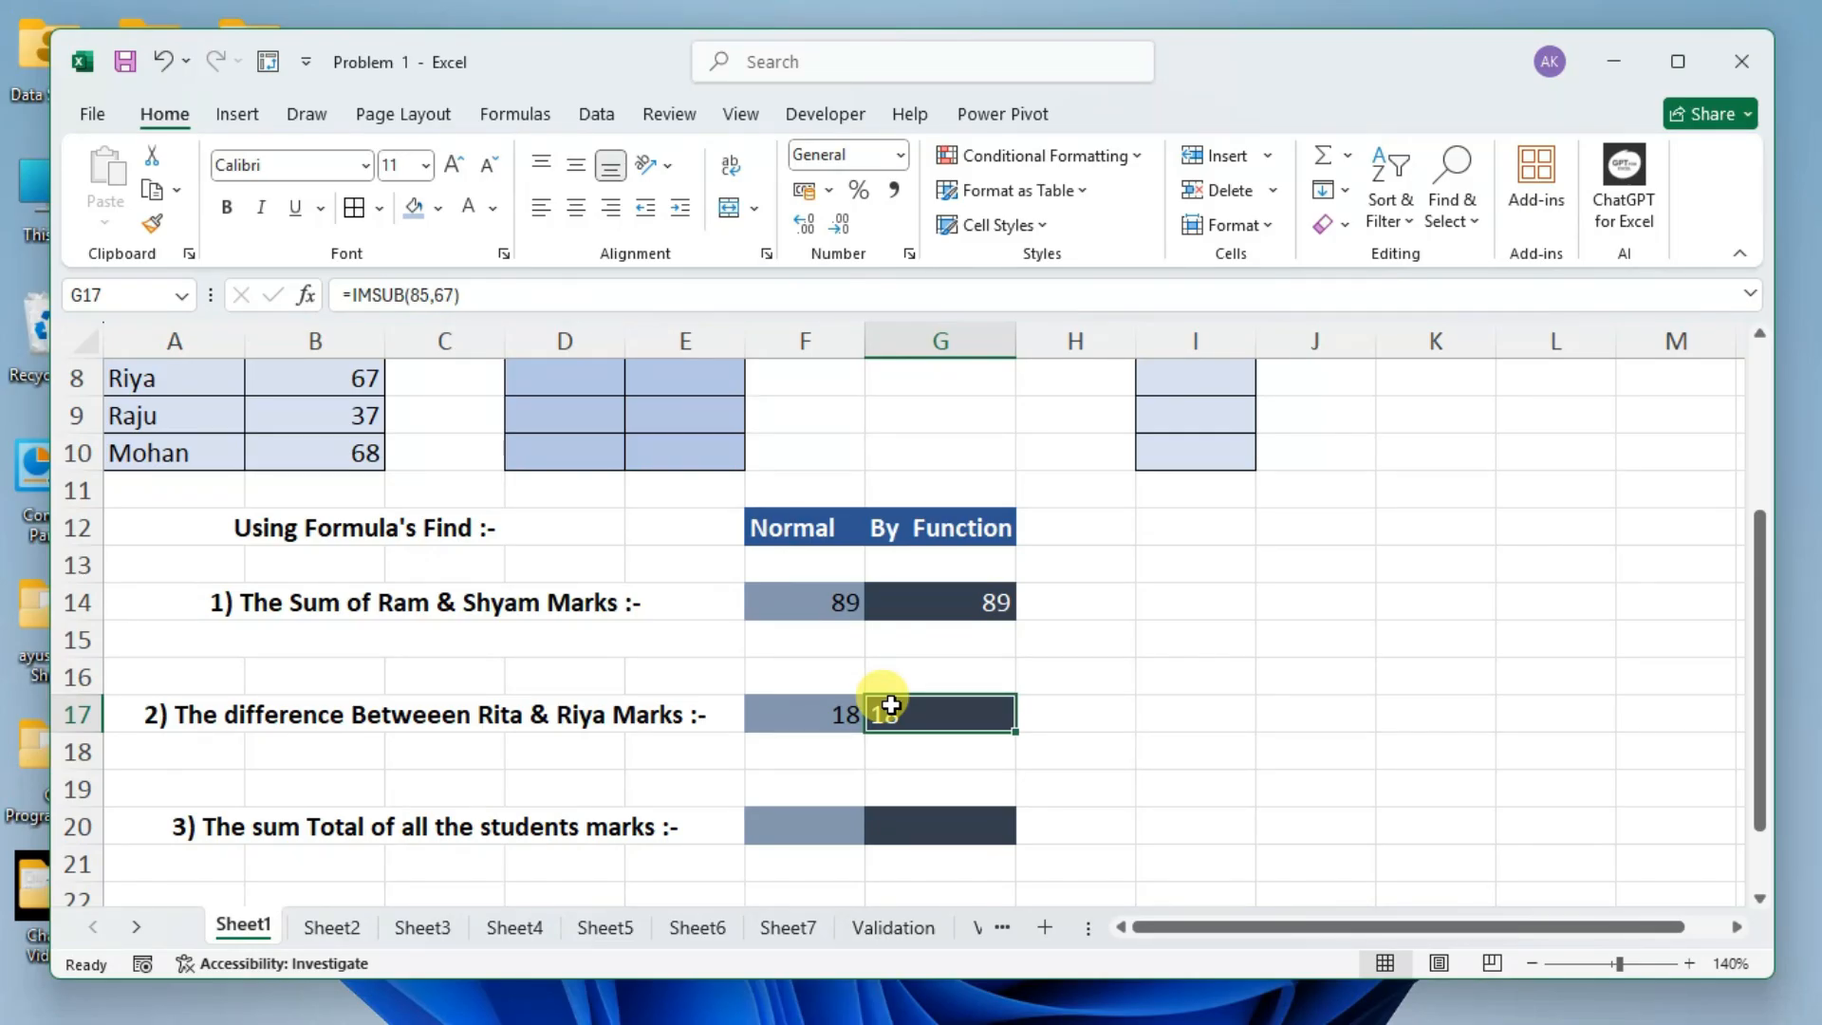
Enter the sample text hg in J15, the number 45 in J16 and the logical value true in J17.
click(1279, 620)
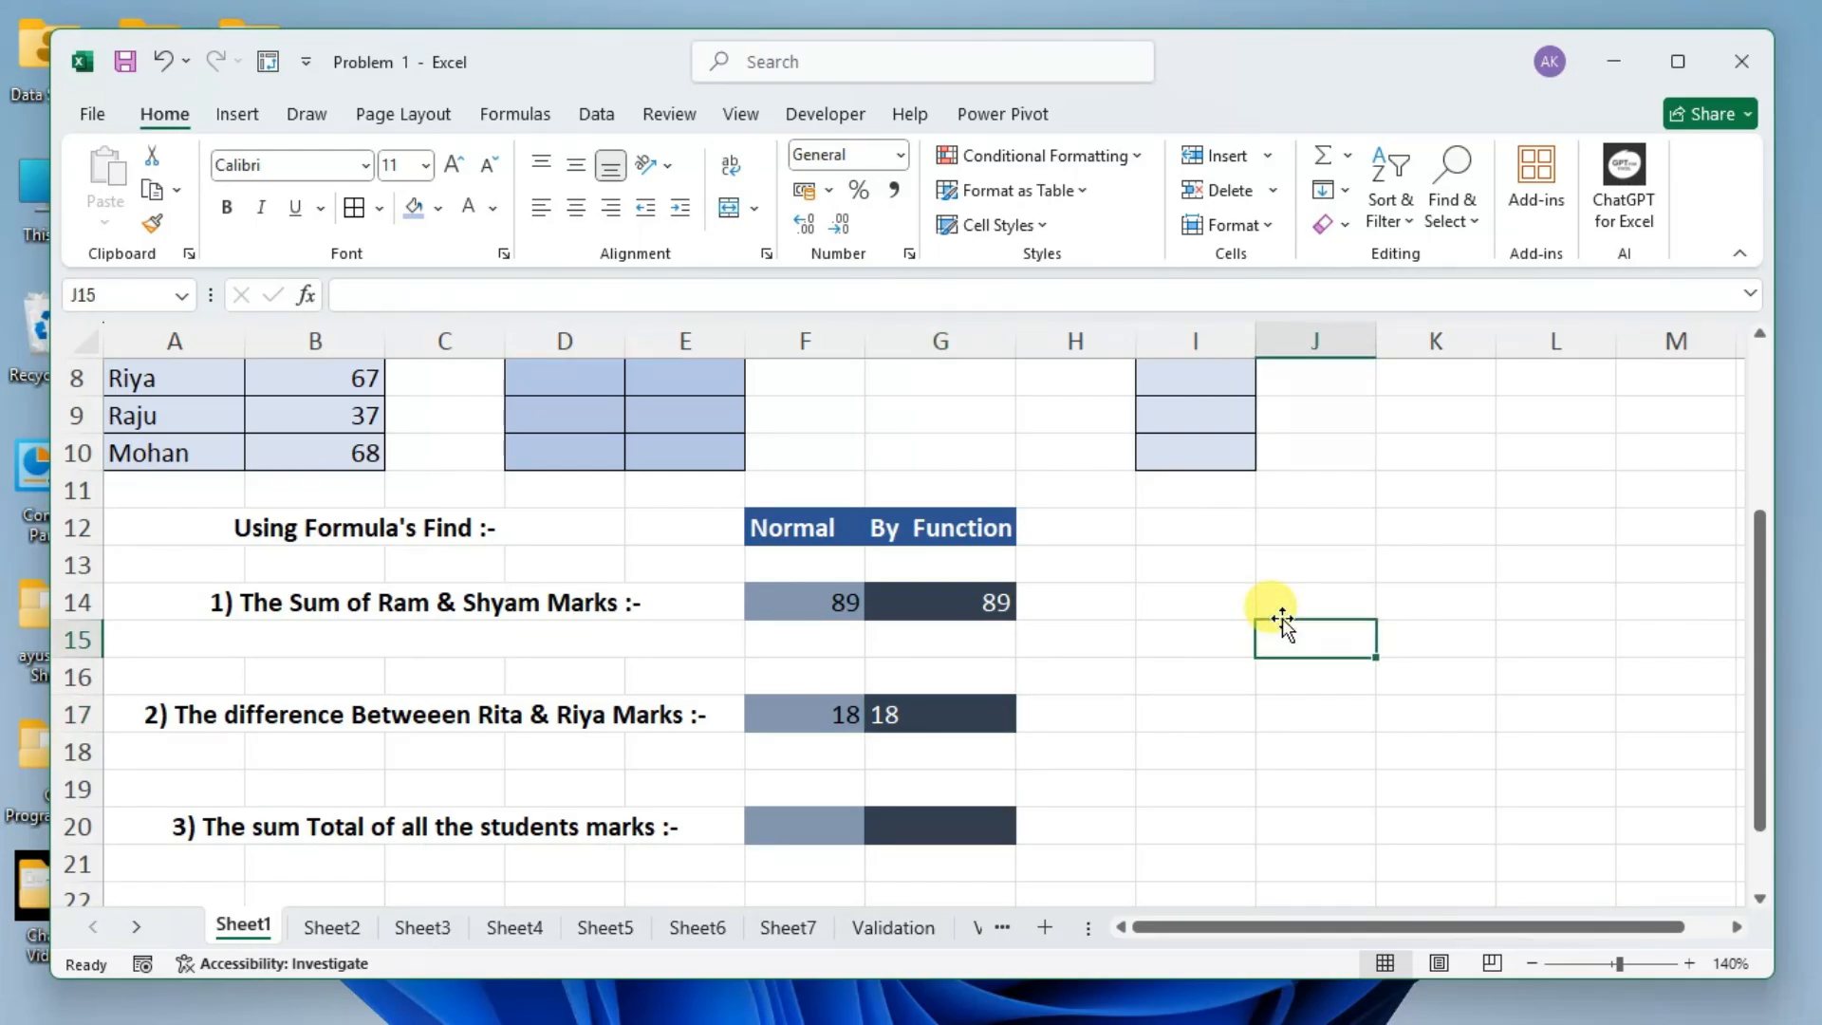
text(hg)
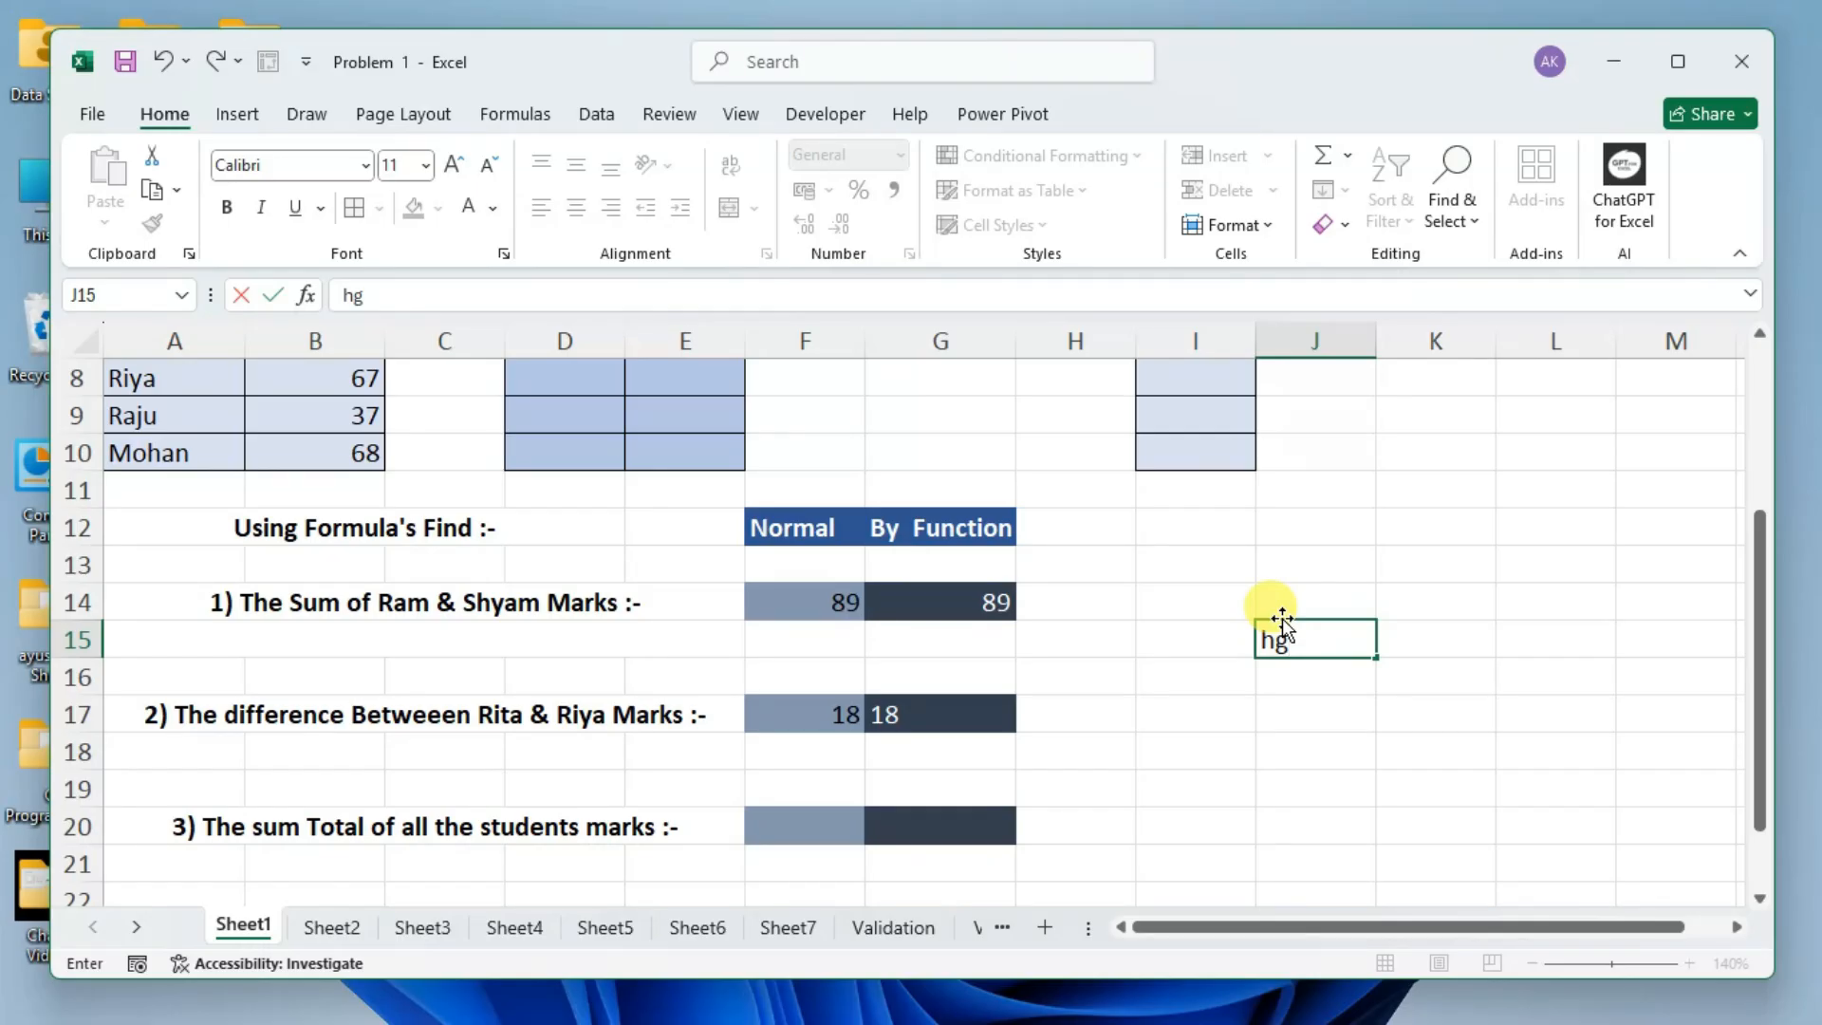
key(Return)
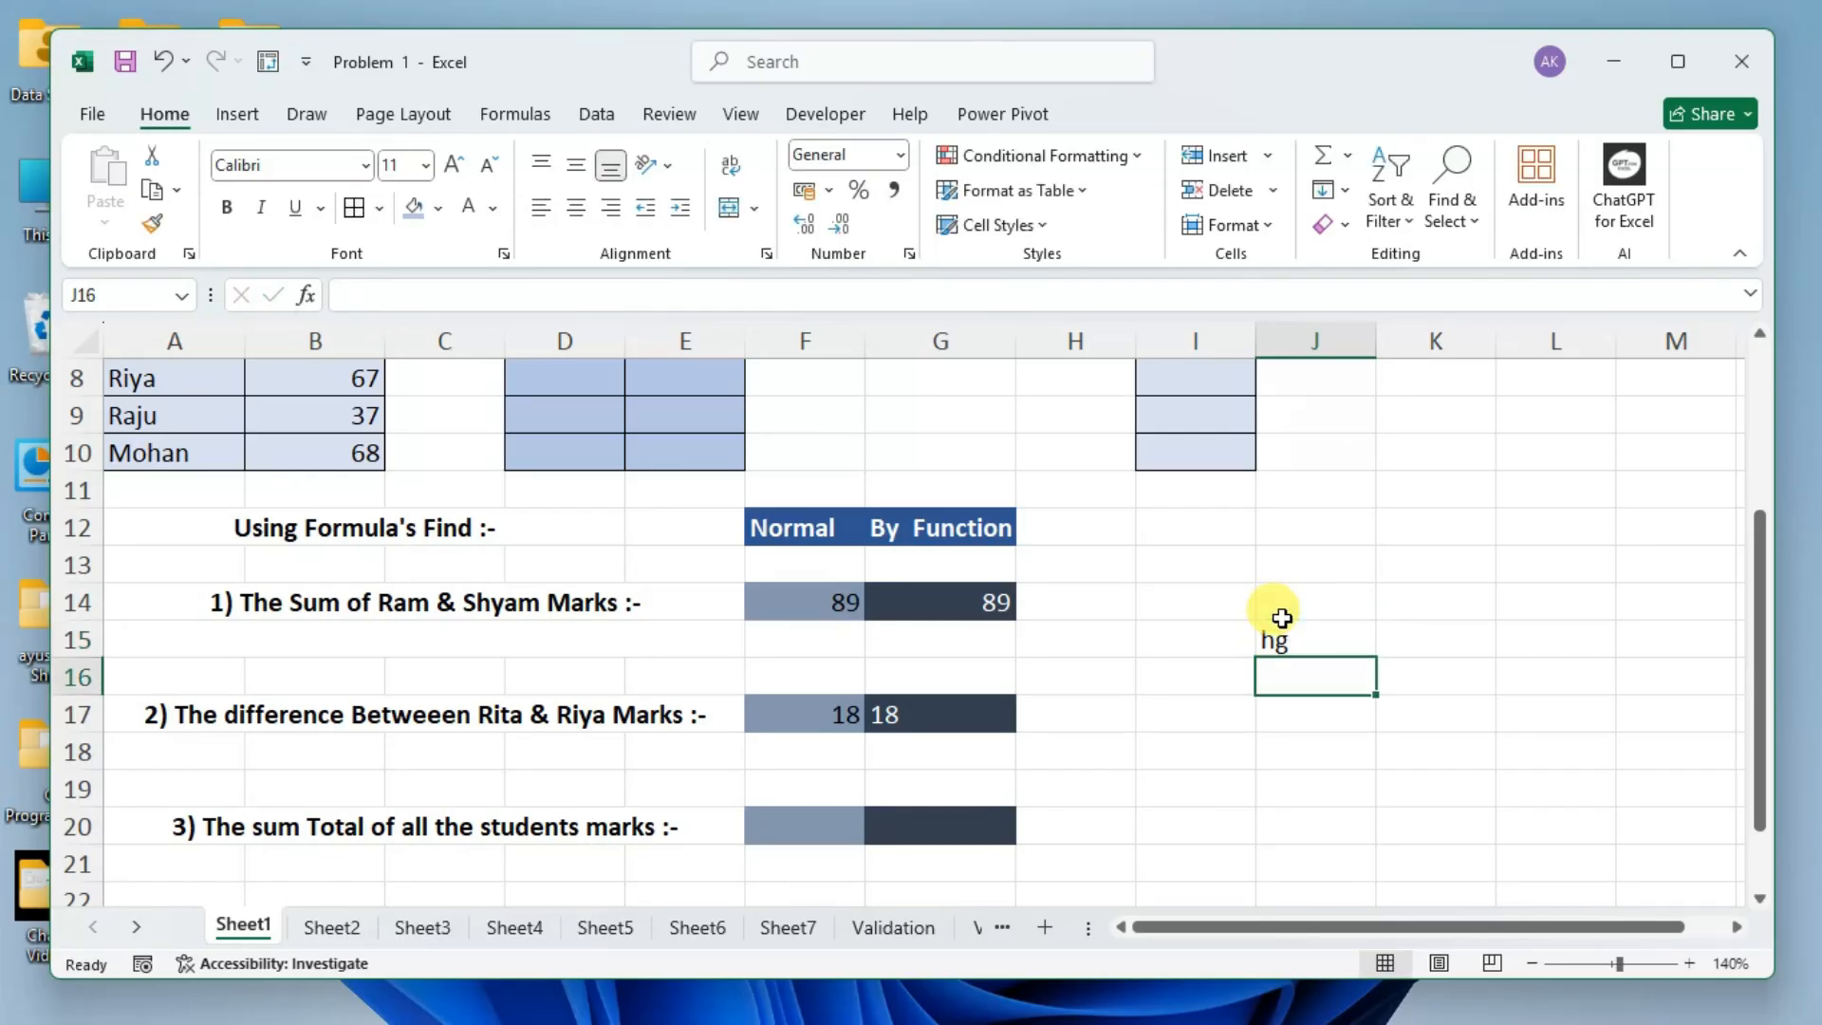
click(1302, 633)
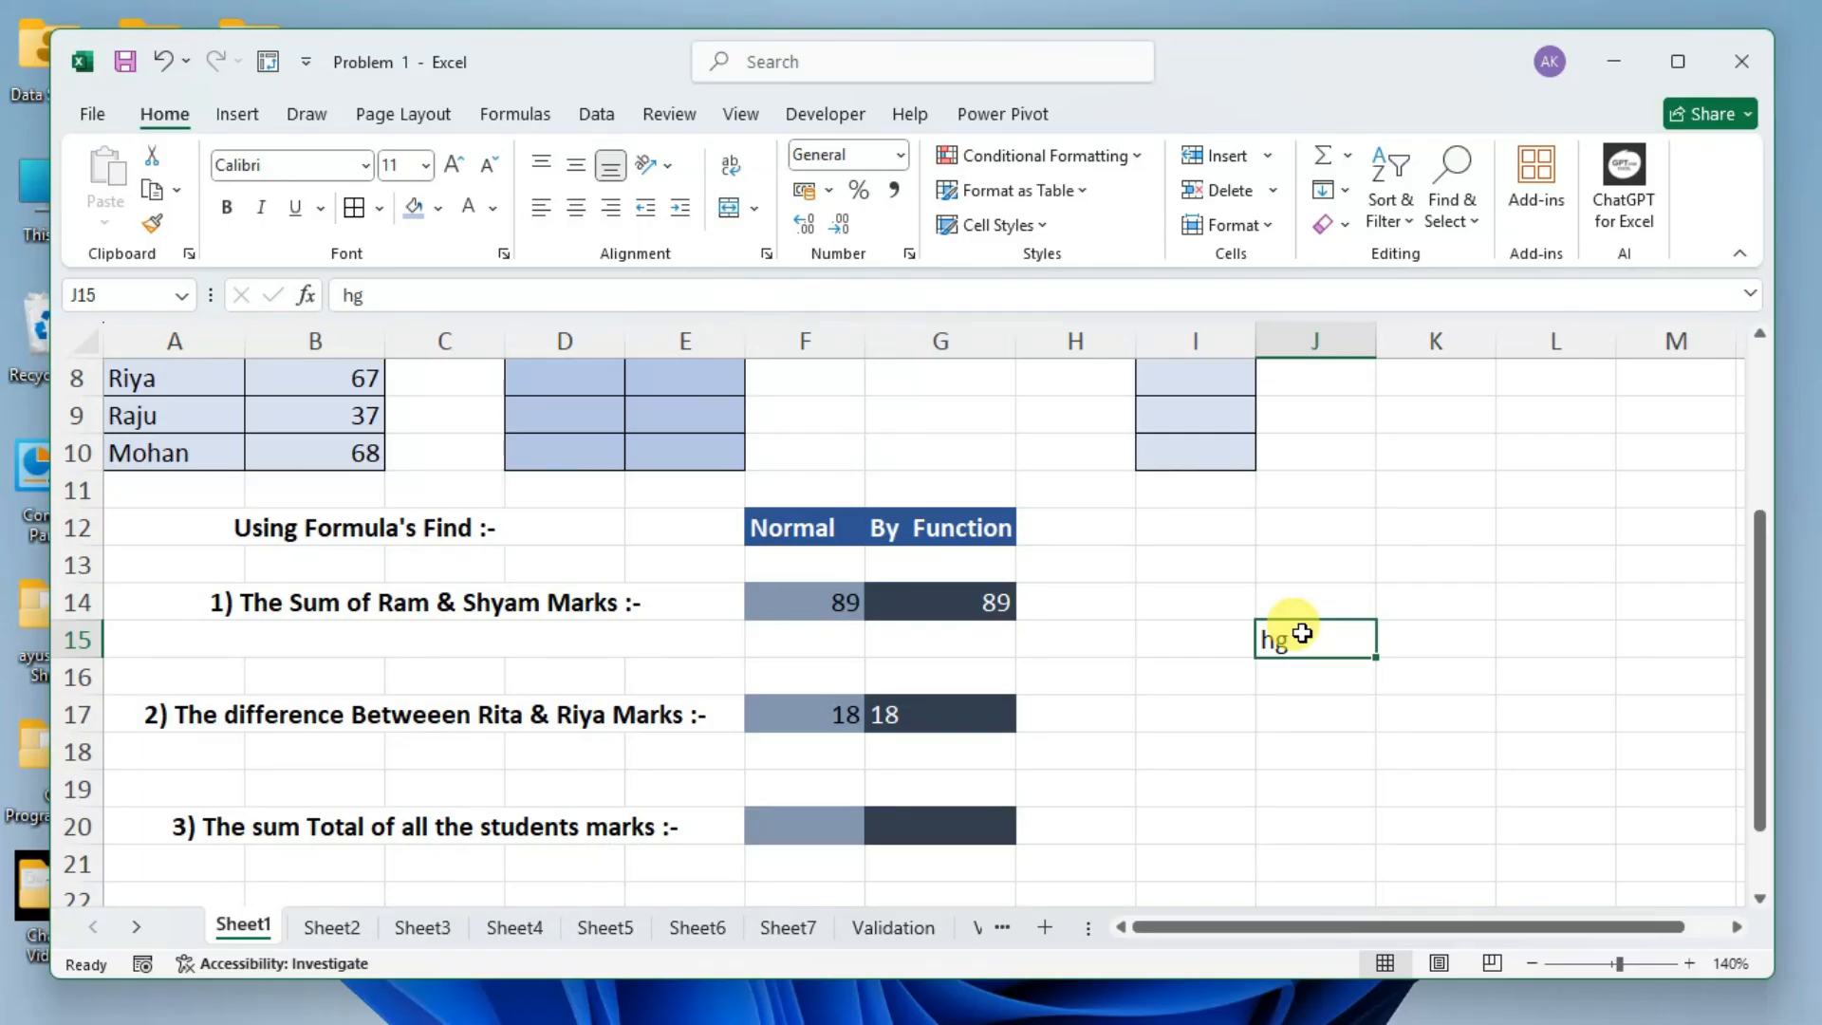
click(1310, 666)
text(45)
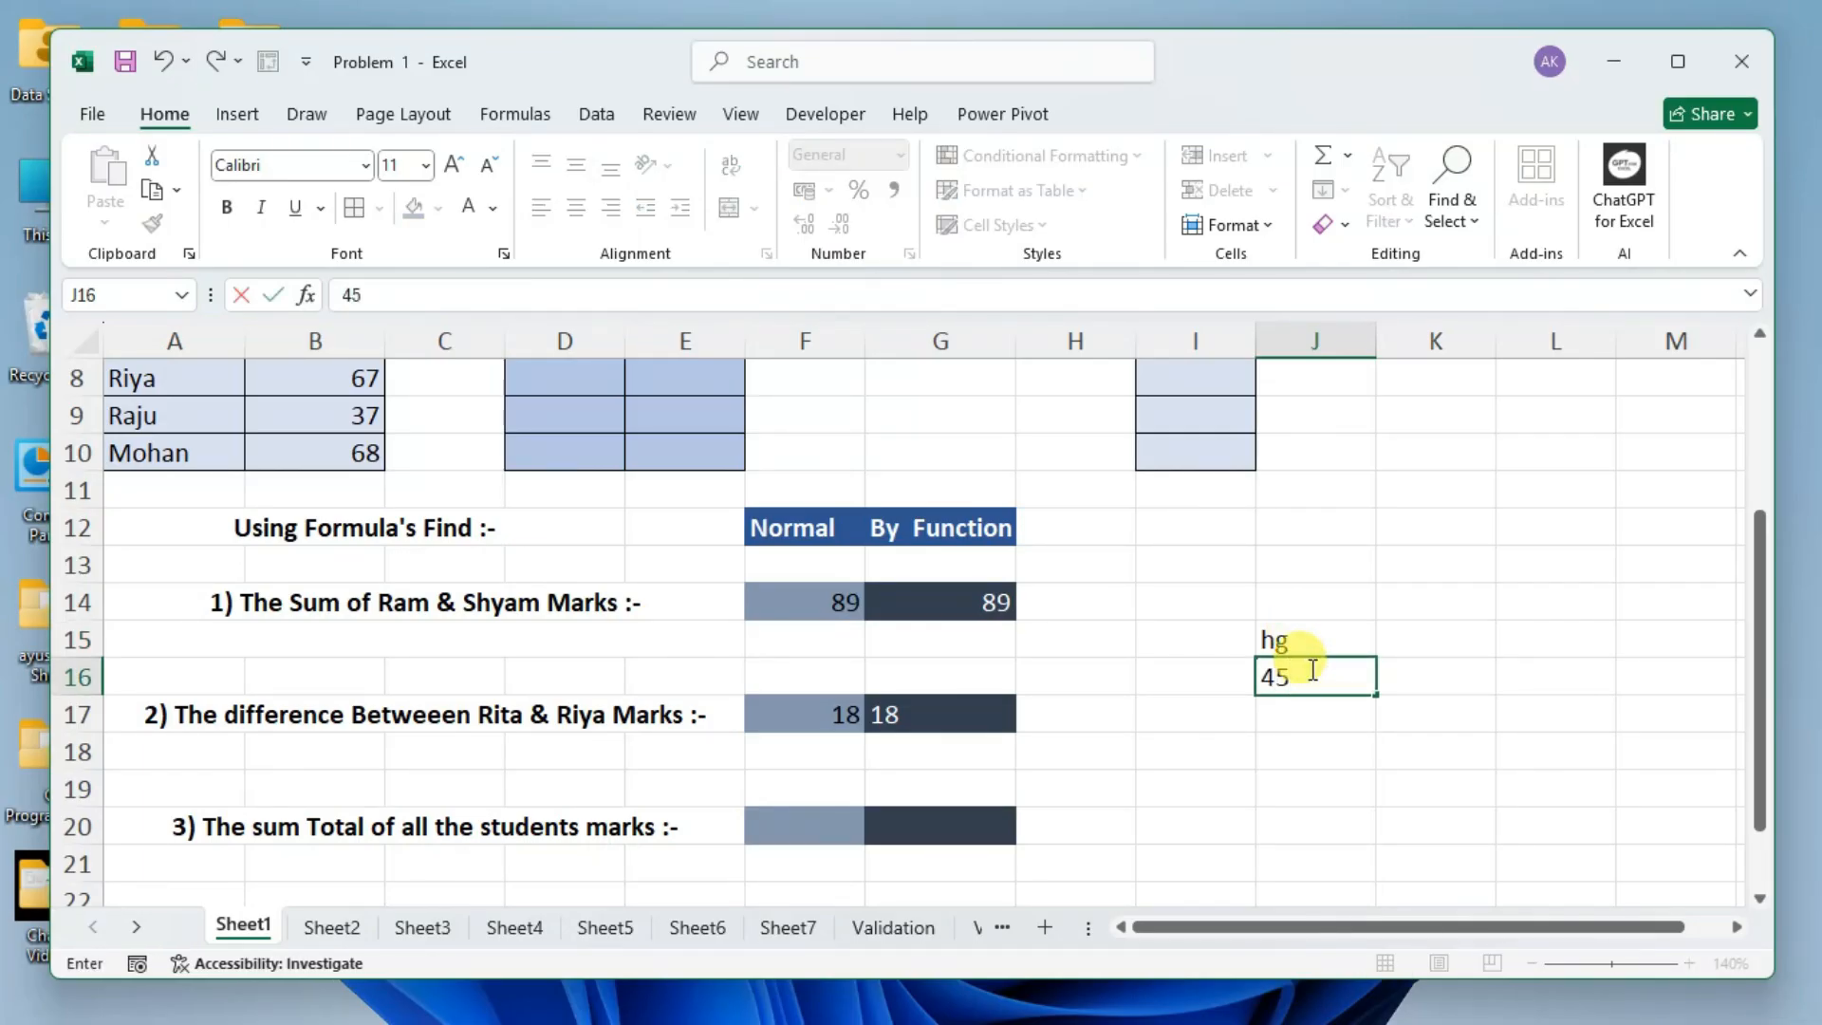
key(Return)
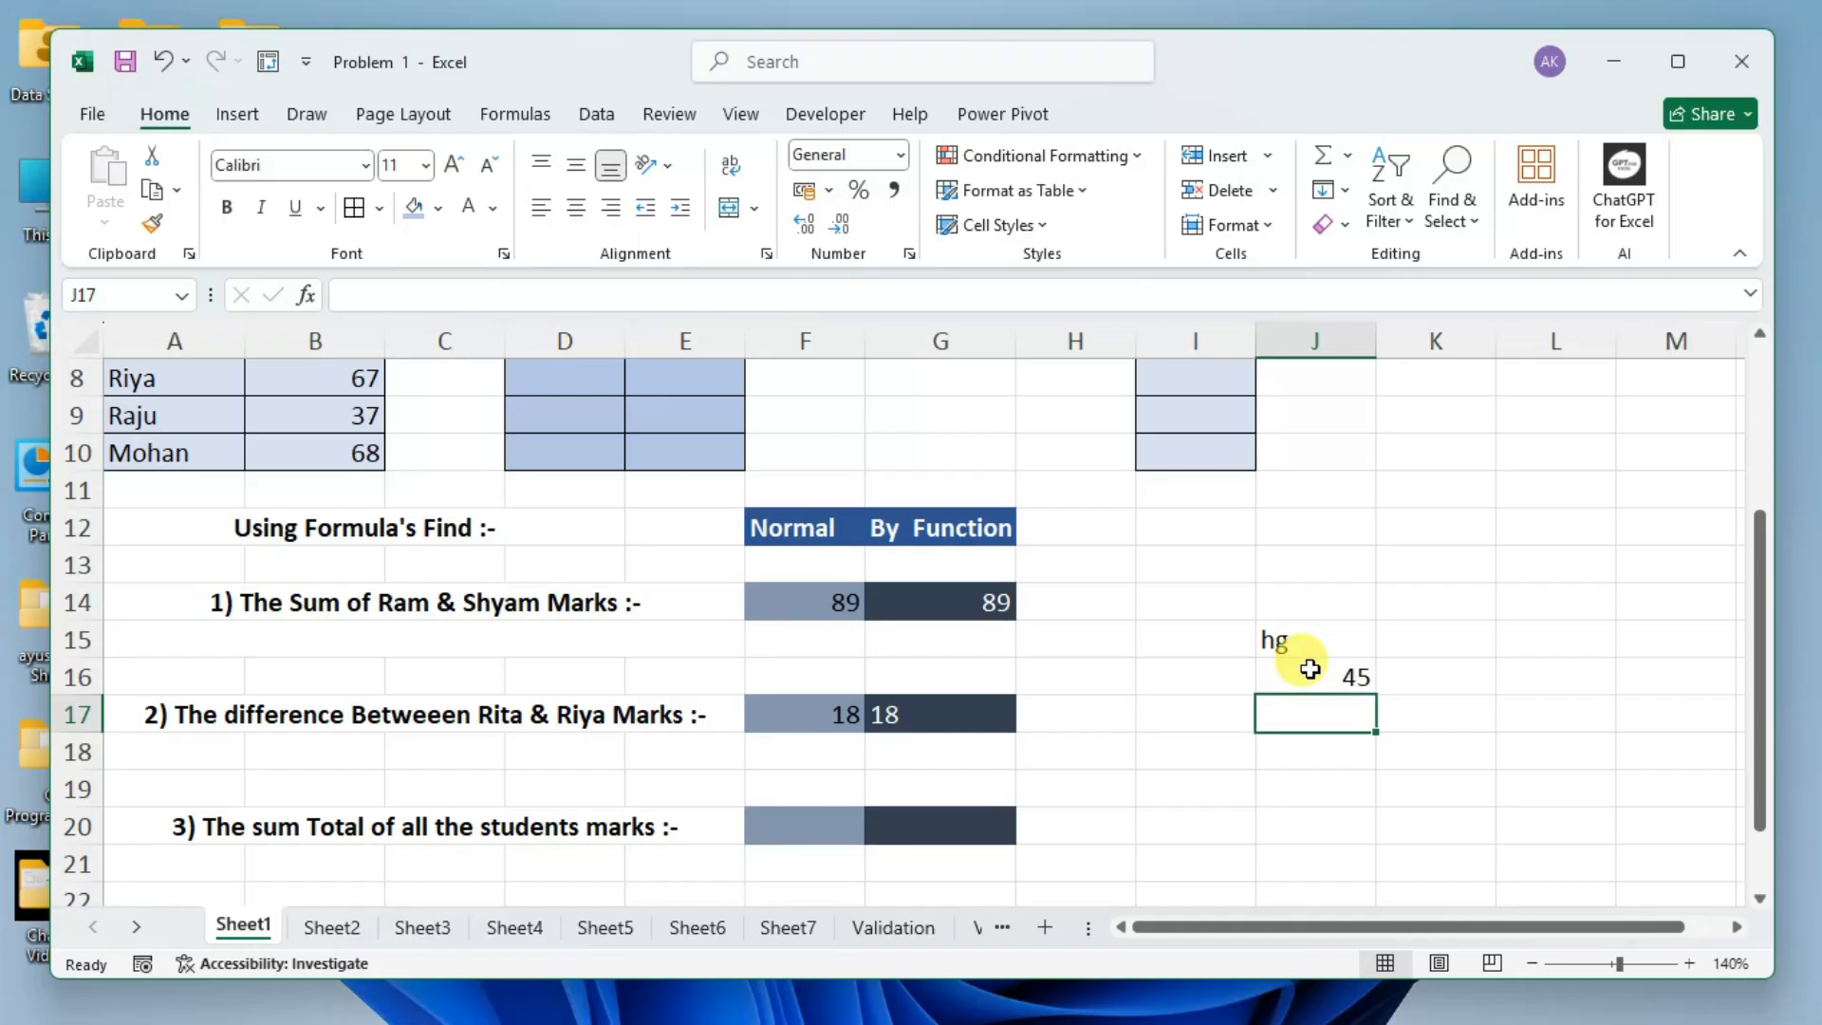
text(true)
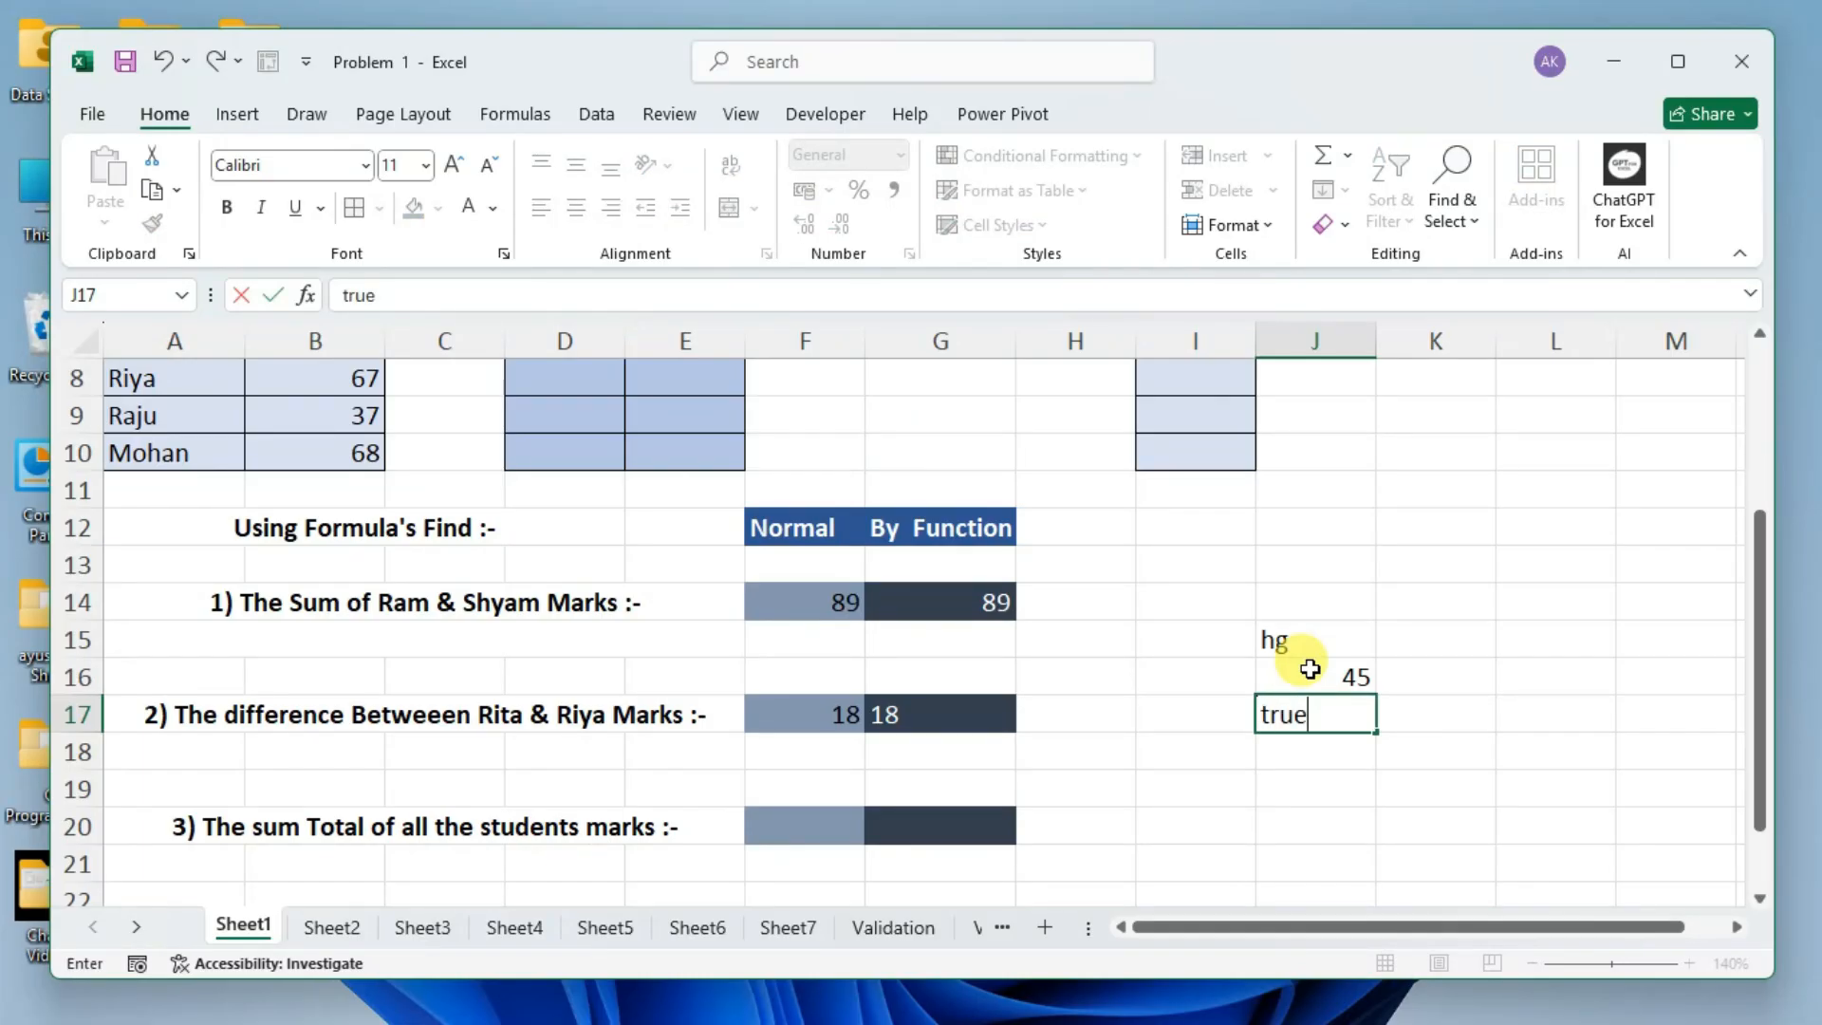
key(Return)
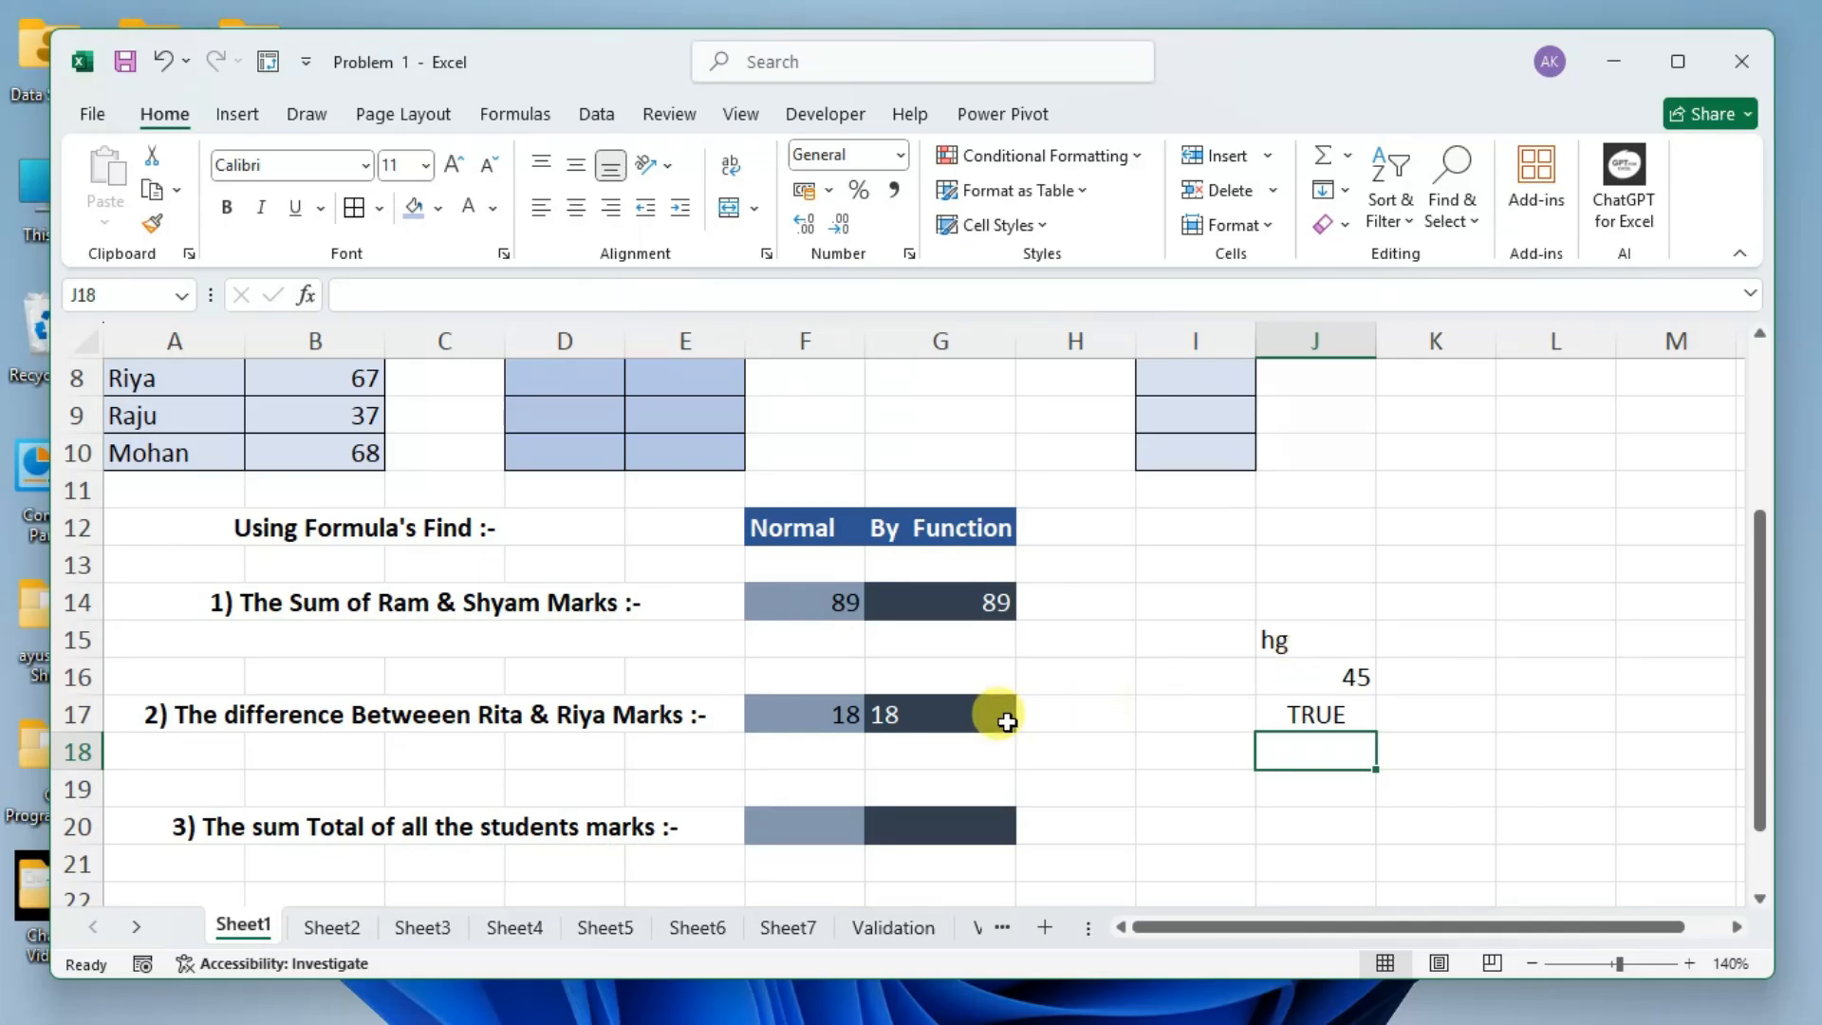
Inspect the arguments of the IMSUB formula in G17 and the cell references of the formula in F17 in edit mode.
double_click(969, 713)
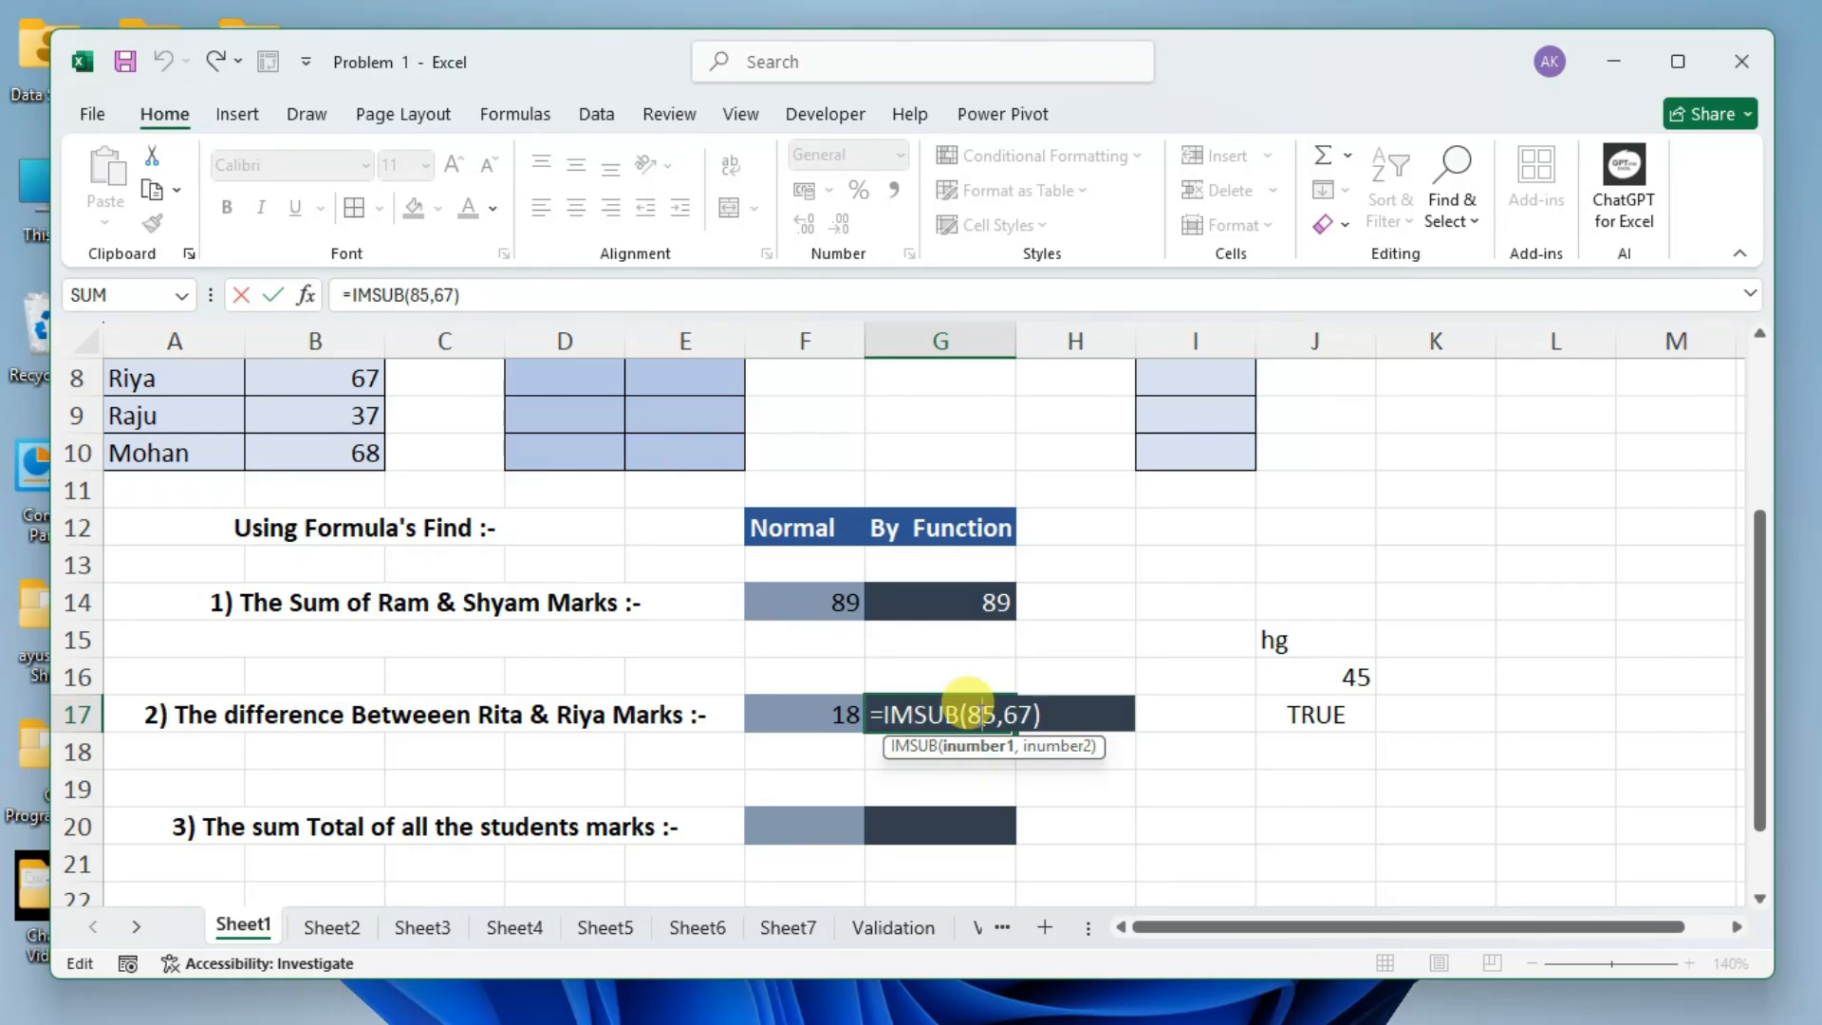
key(Return)
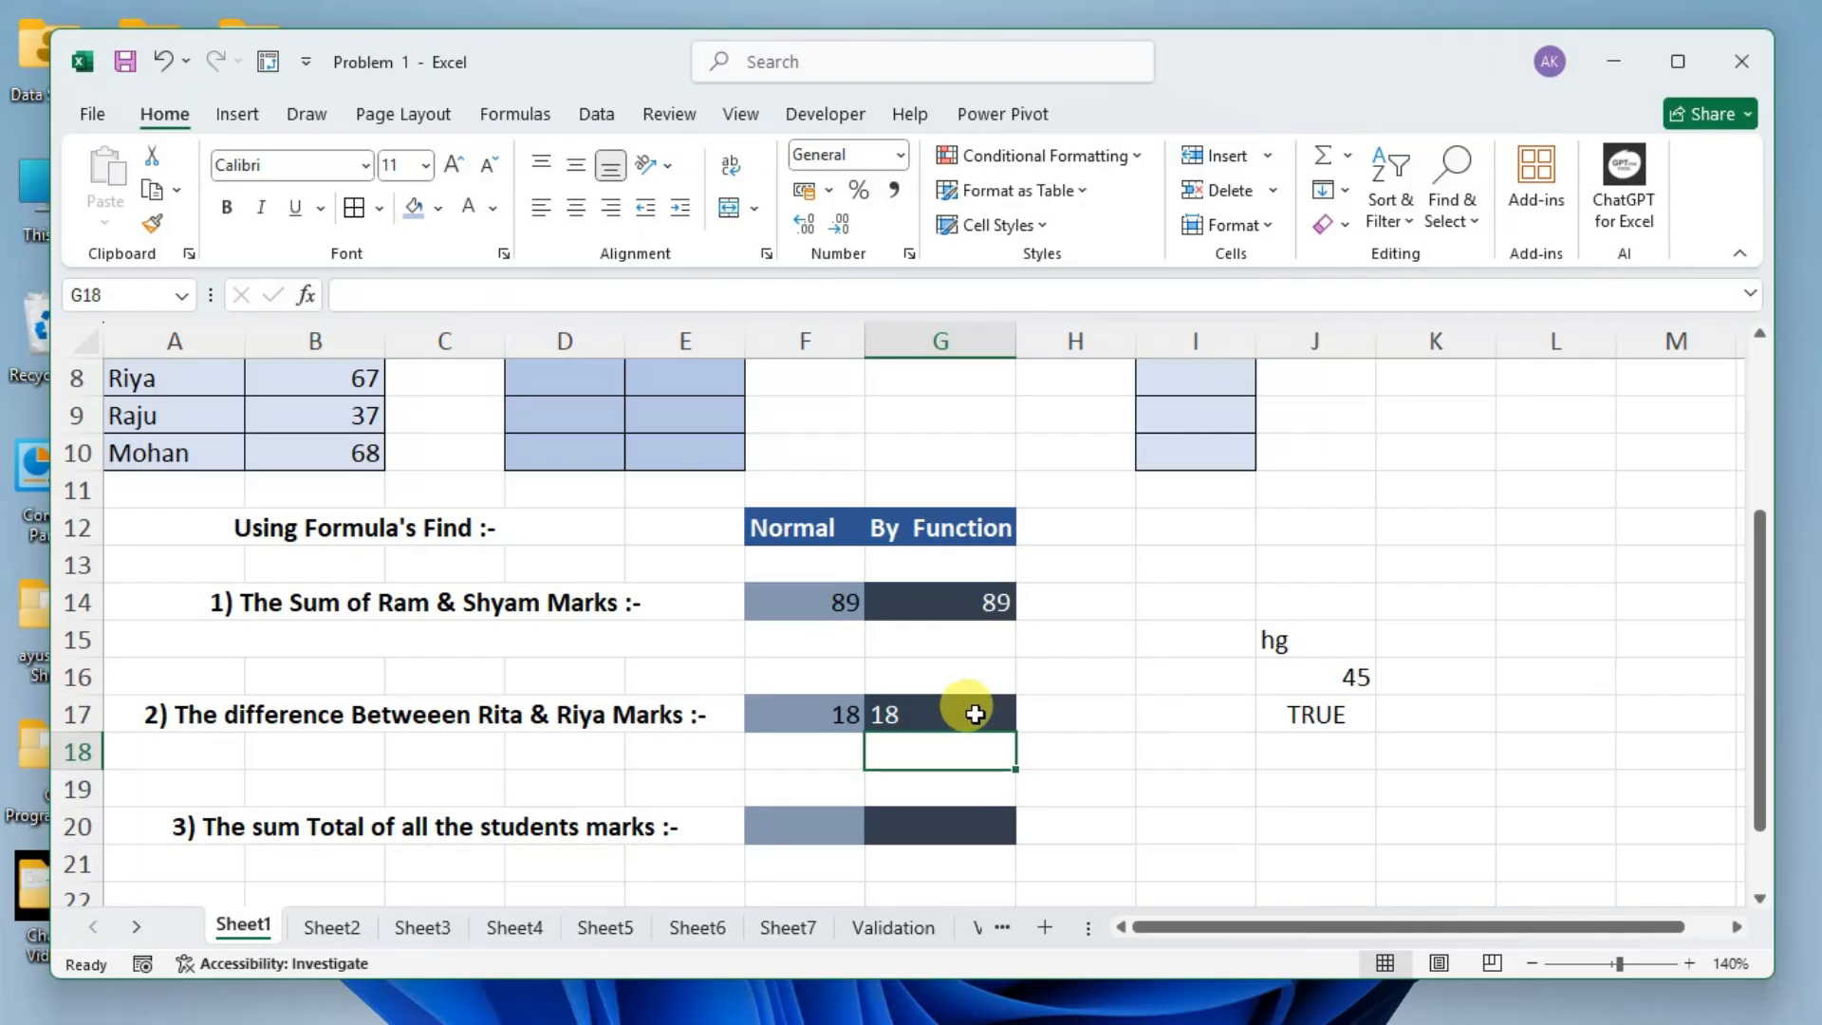
double_click(795, 714)
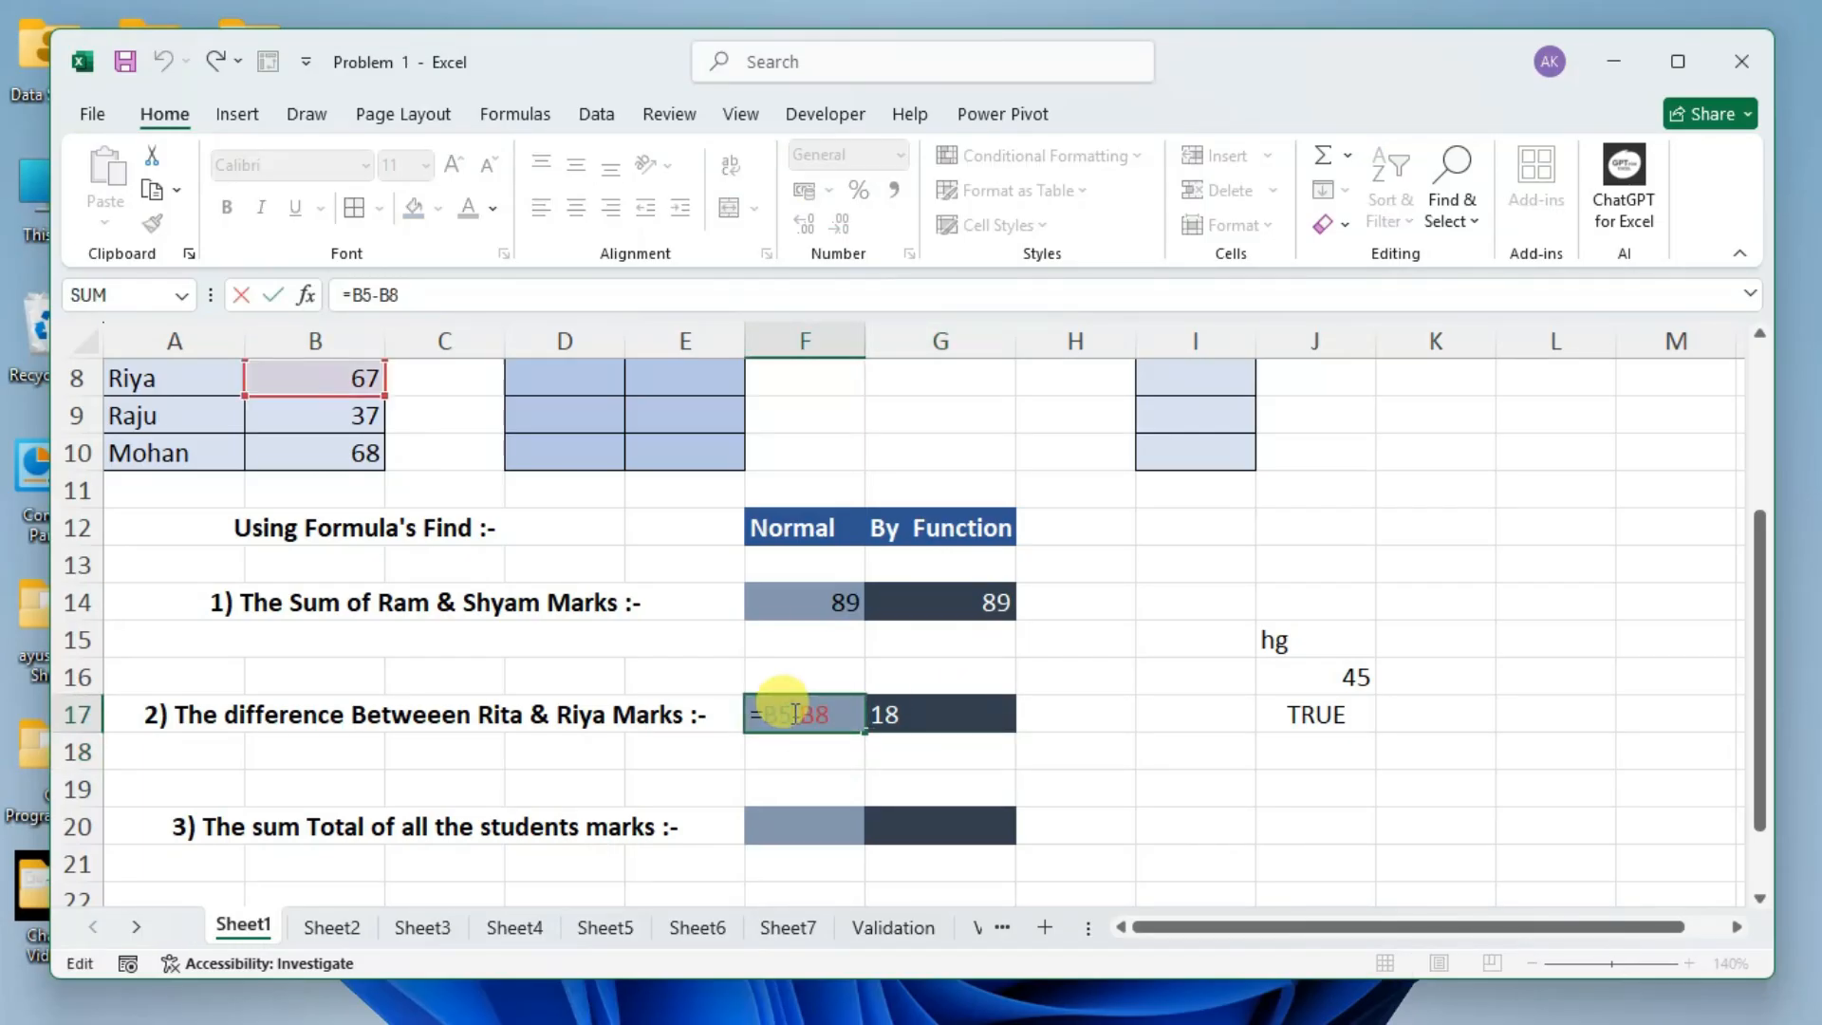
key(Return)
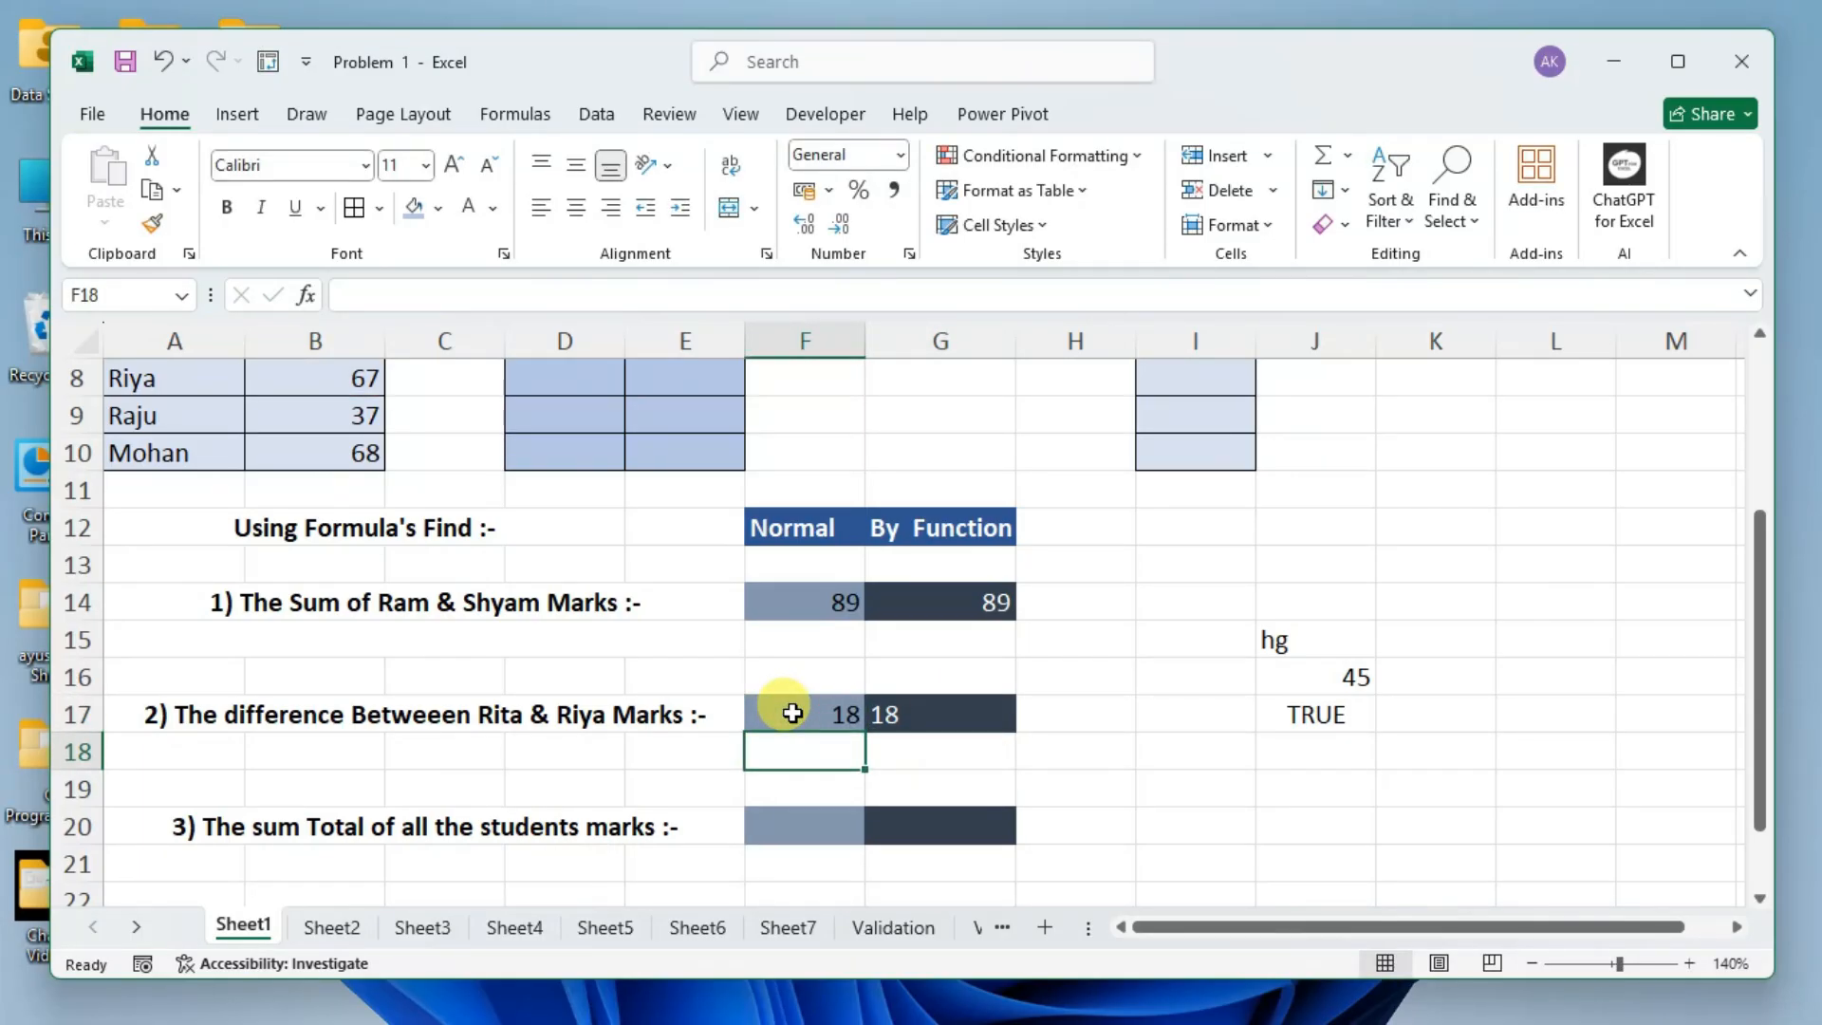
Try centre and right alignment on the IMSUB result in G17, and finish with it left-aligned.
click(947, 710)
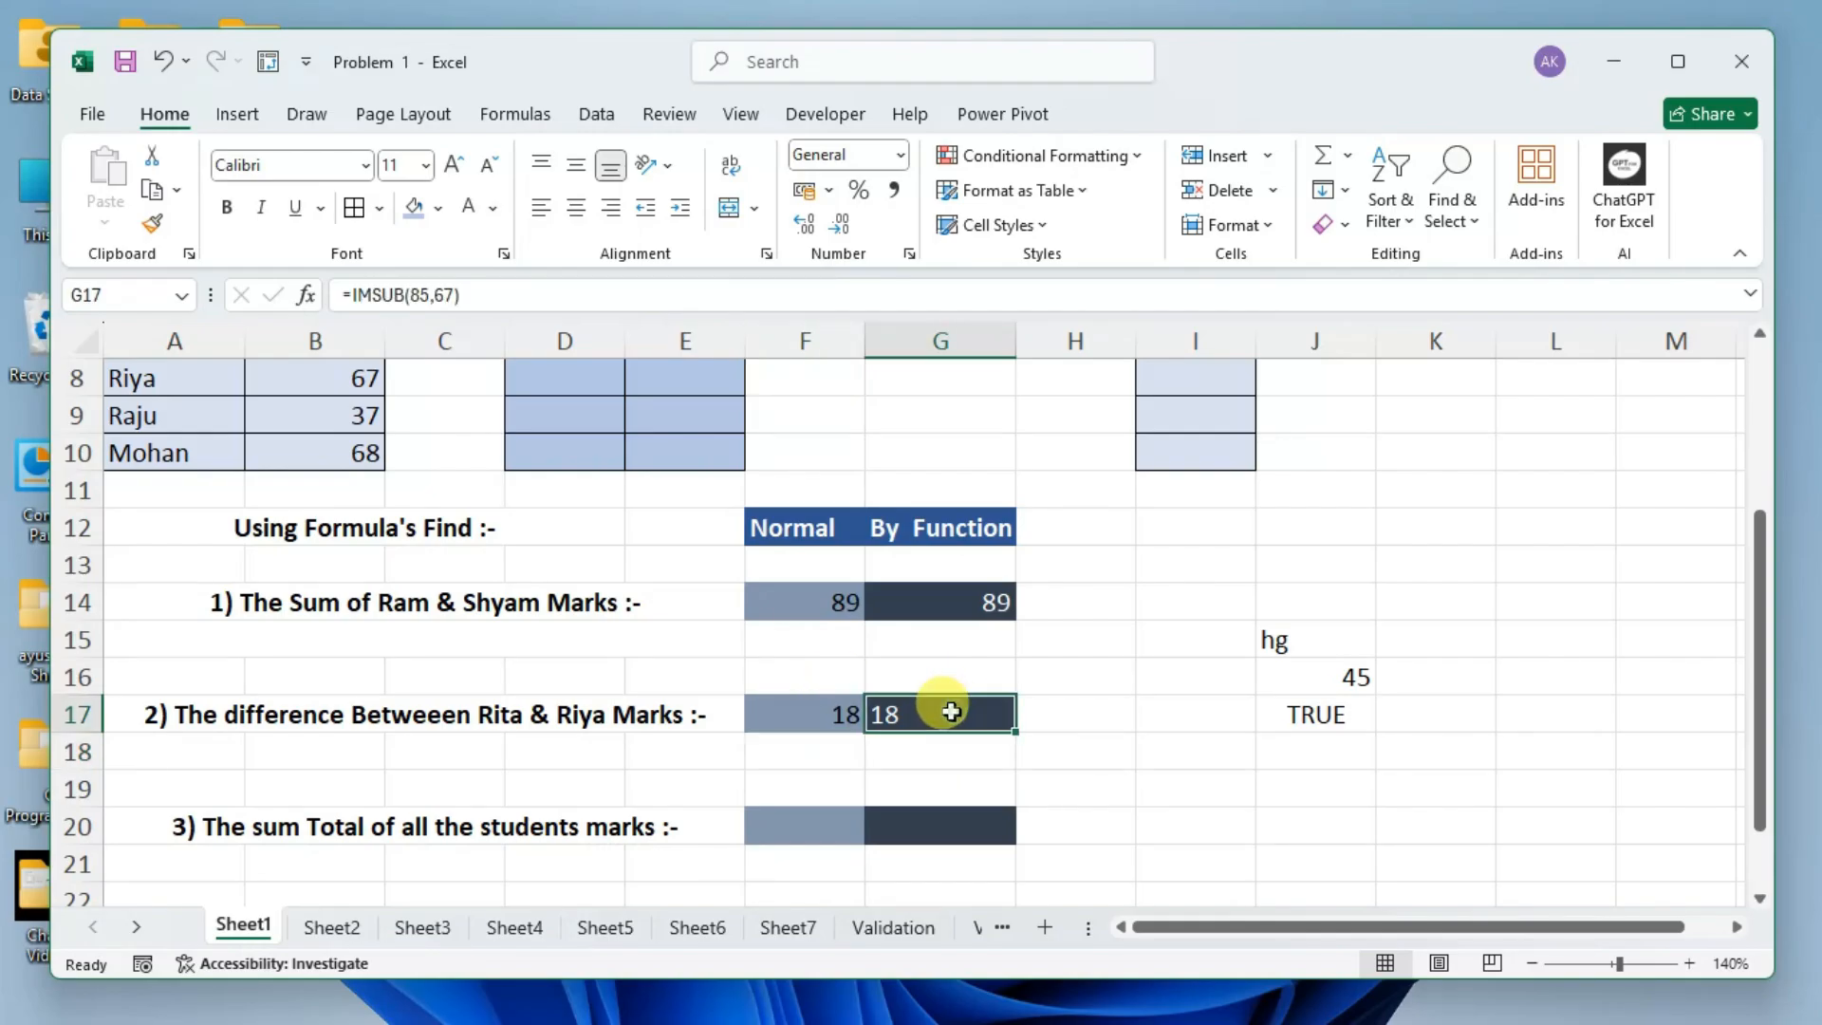
click(576, 207)
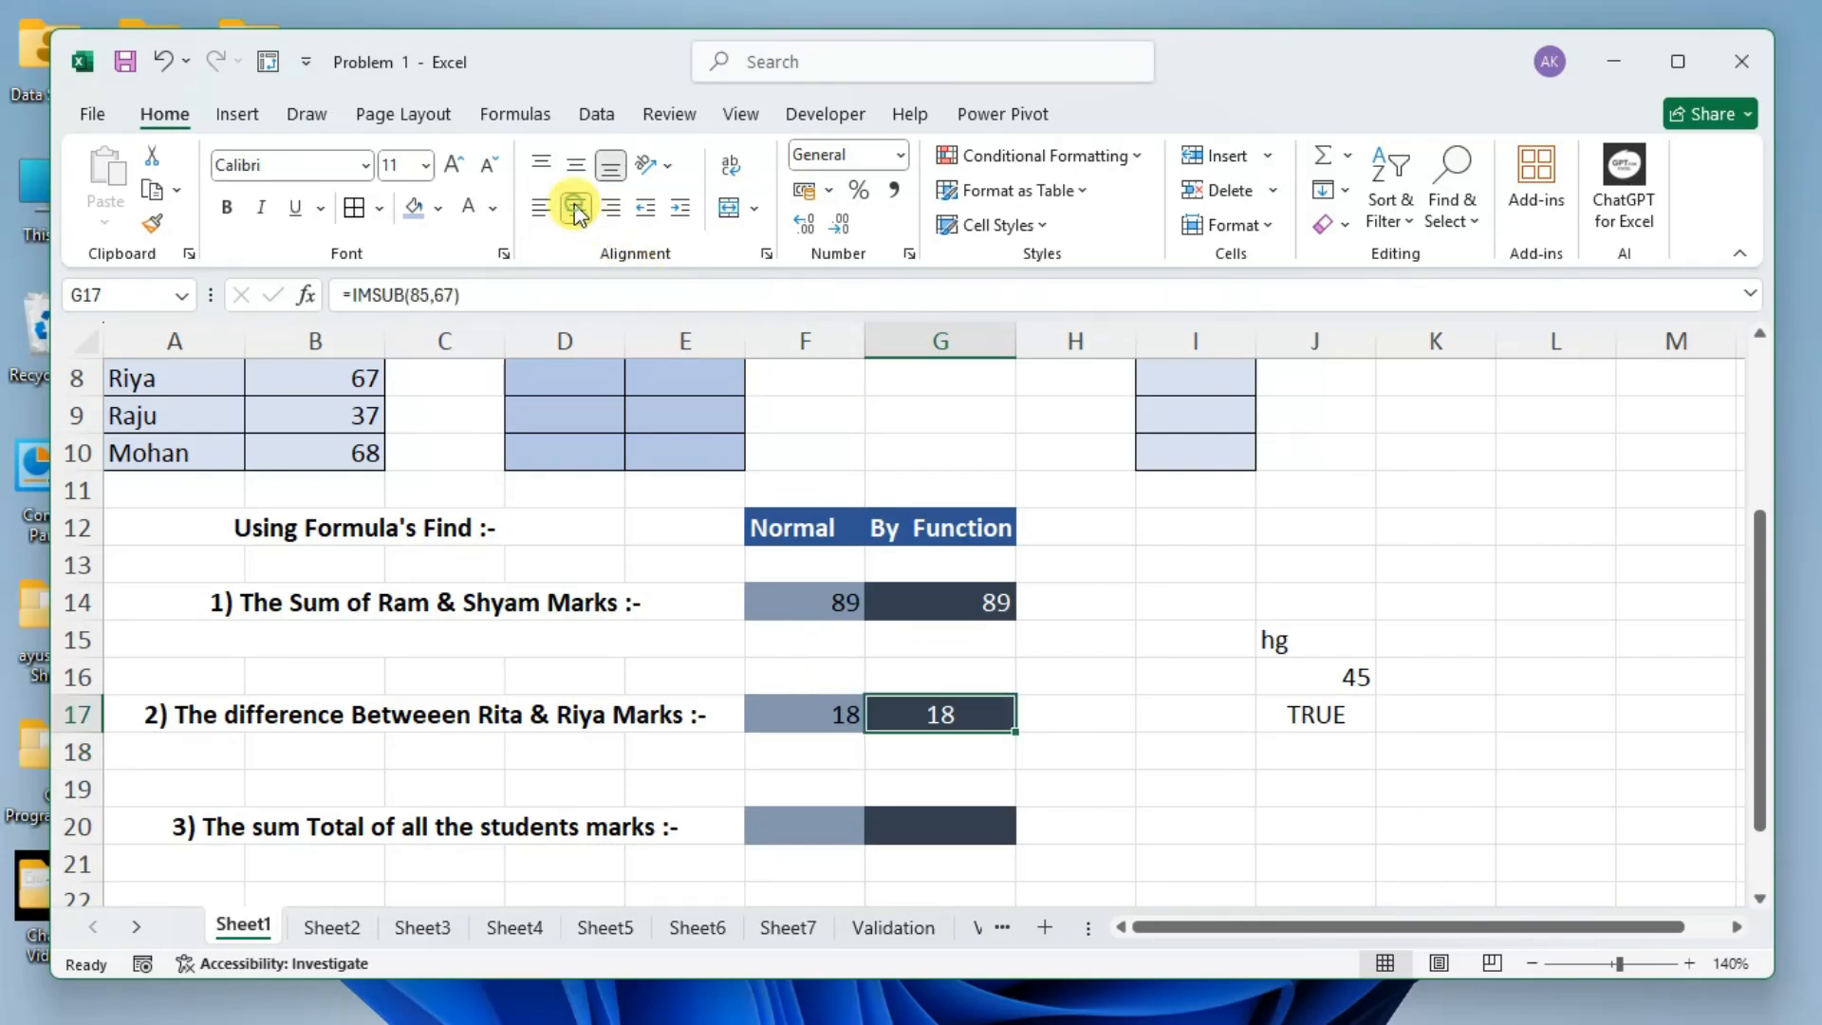
click(610, 211)
click(576, 213)
click(553, 213)
click(574, 211)
click(604, 215)
click(575, 207)
click(541, 209)
Start the total marks formula in F20 by adding the cell references b3, b4 and b5.
scroll(917, 736, down, 1)
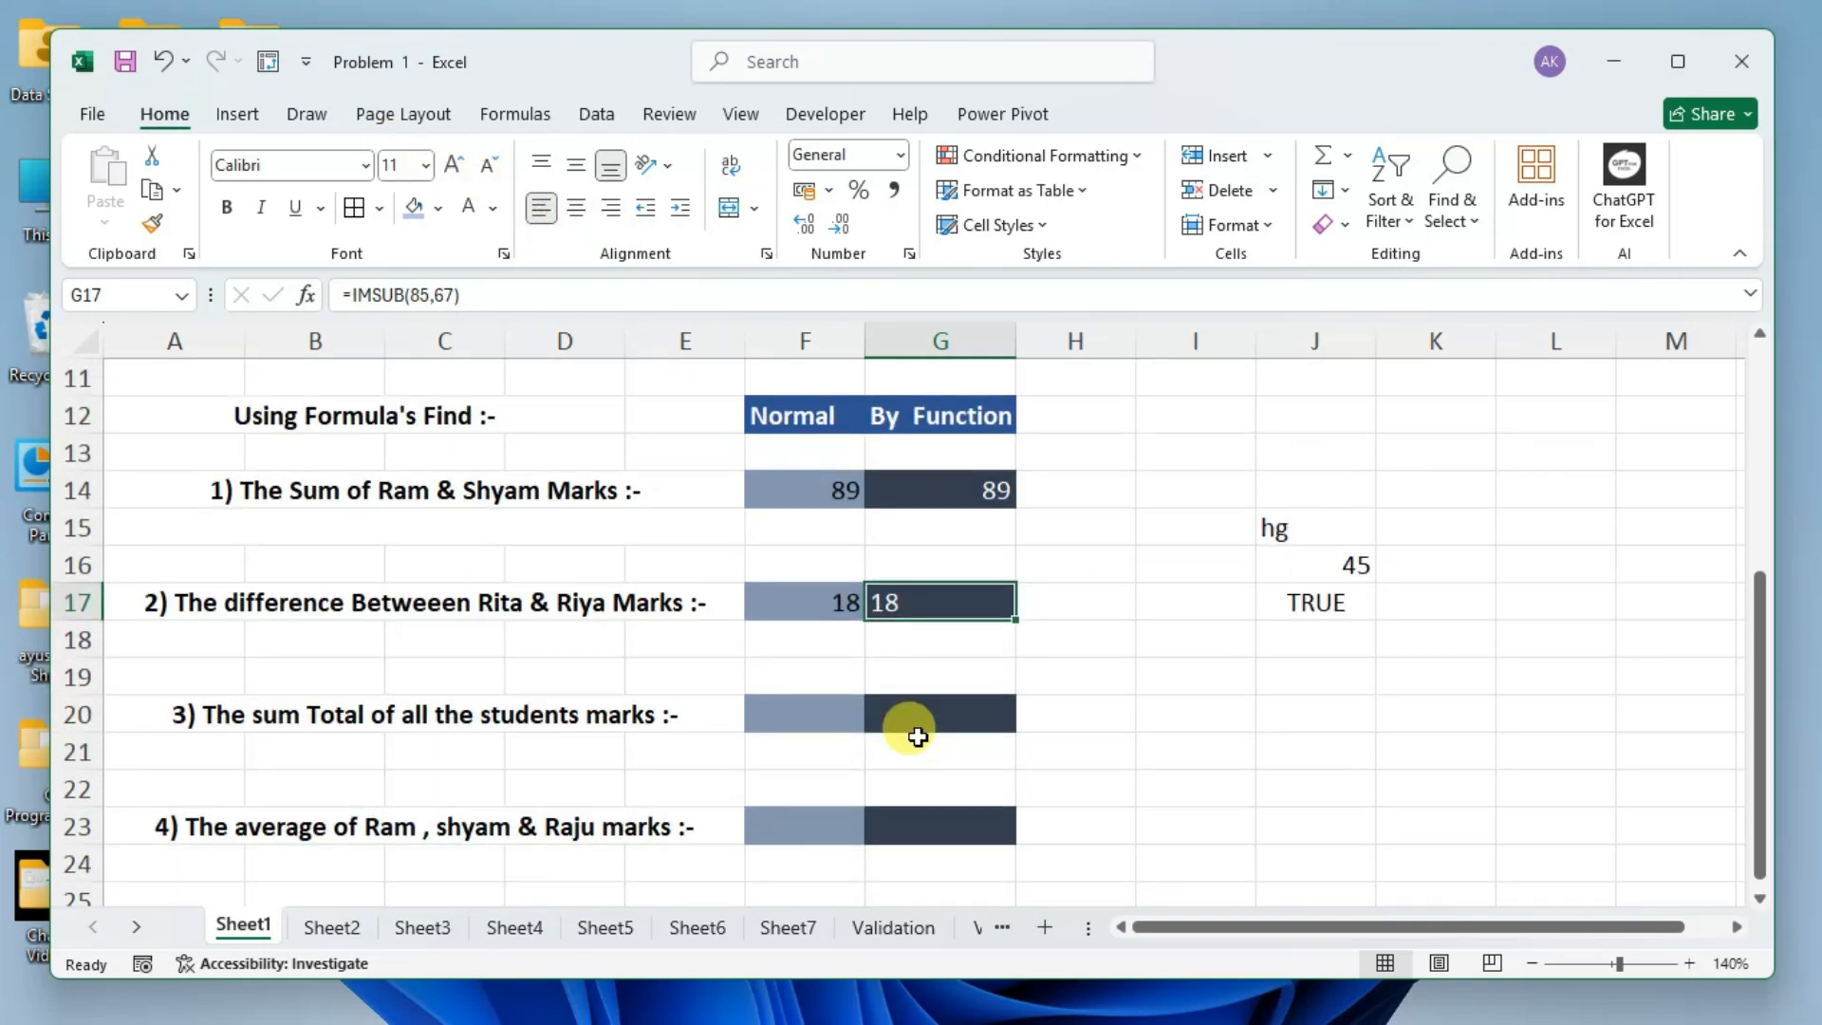
scroll(925, 716, up, 2)
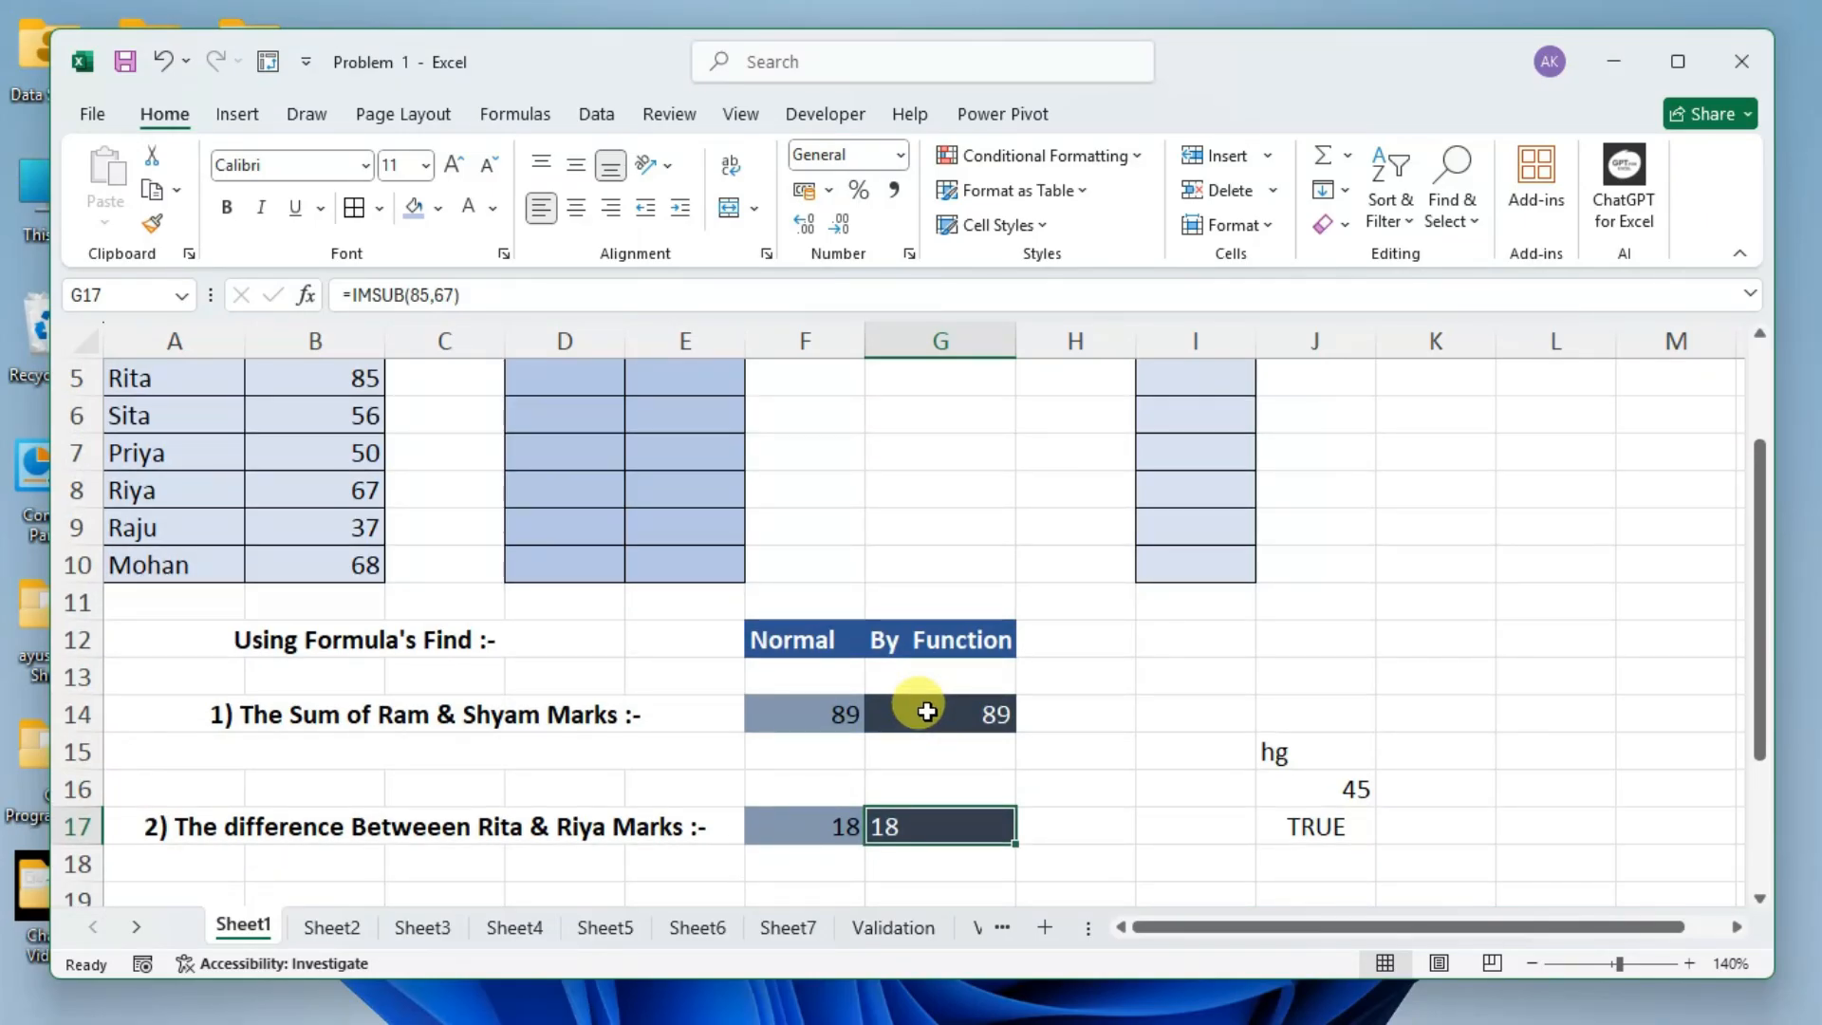
scroll(927, 712, down, 2)
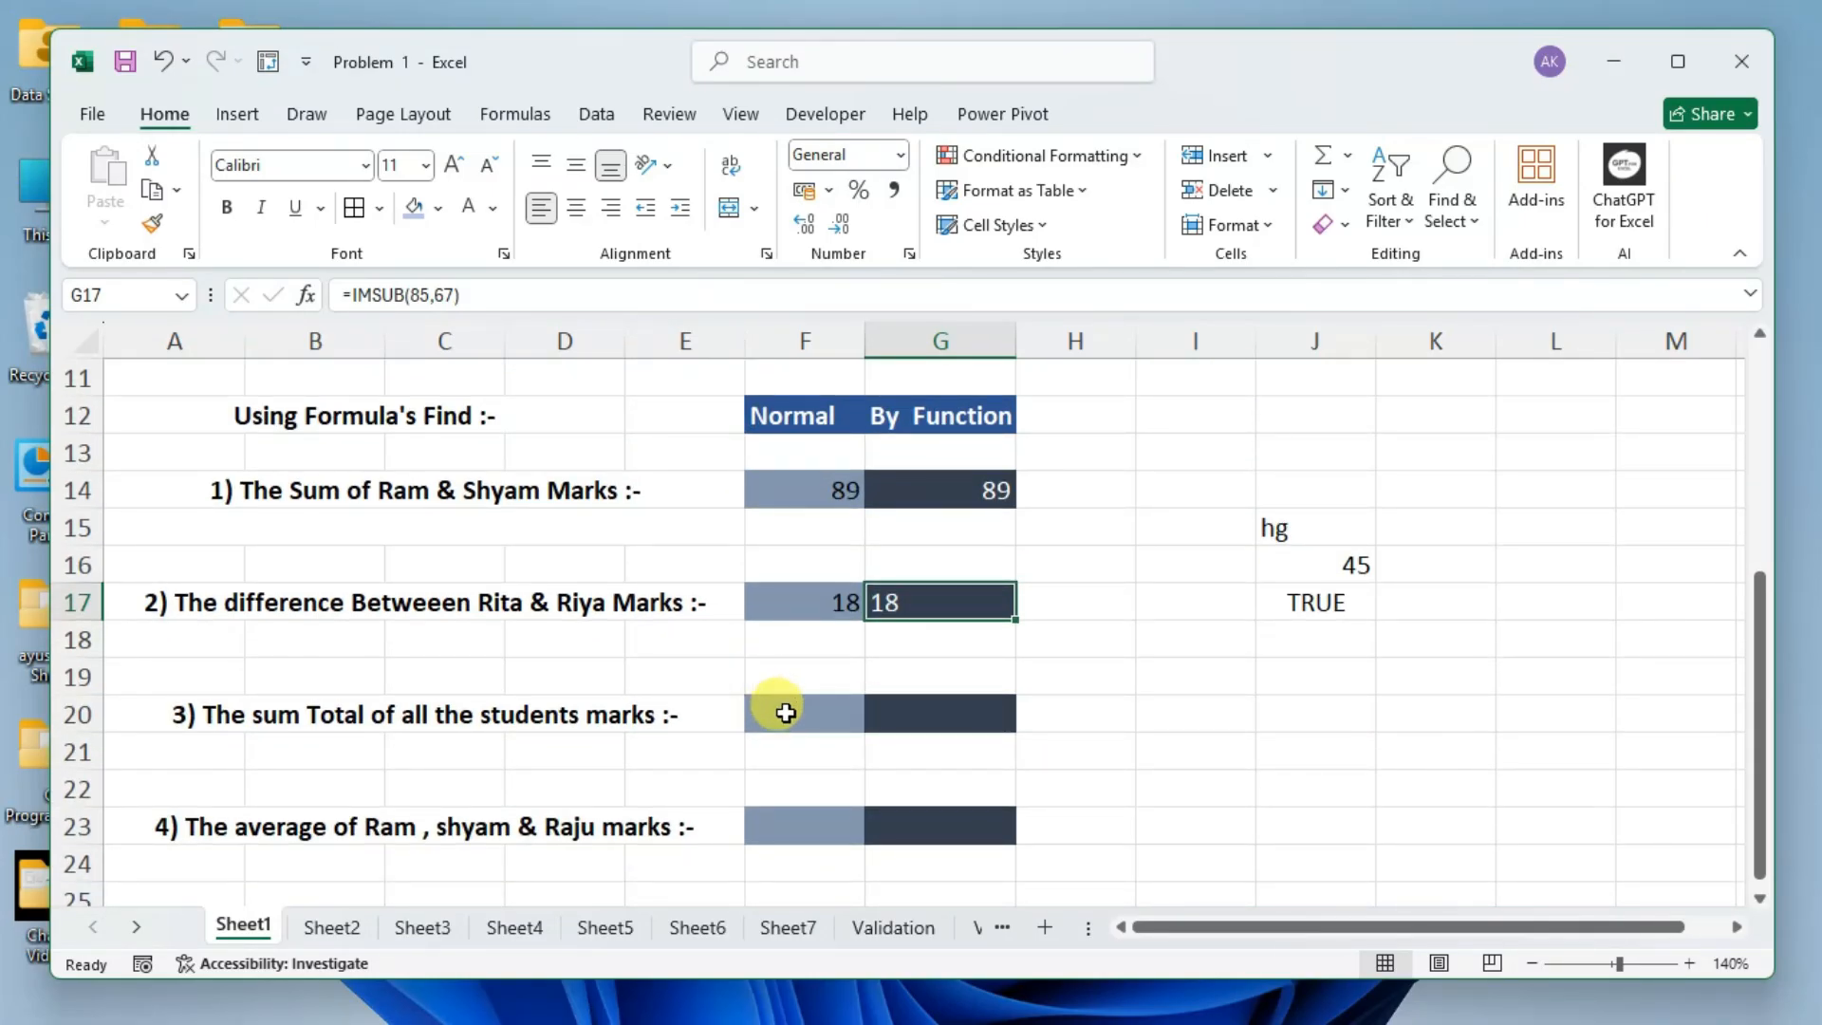
click(785, 713)
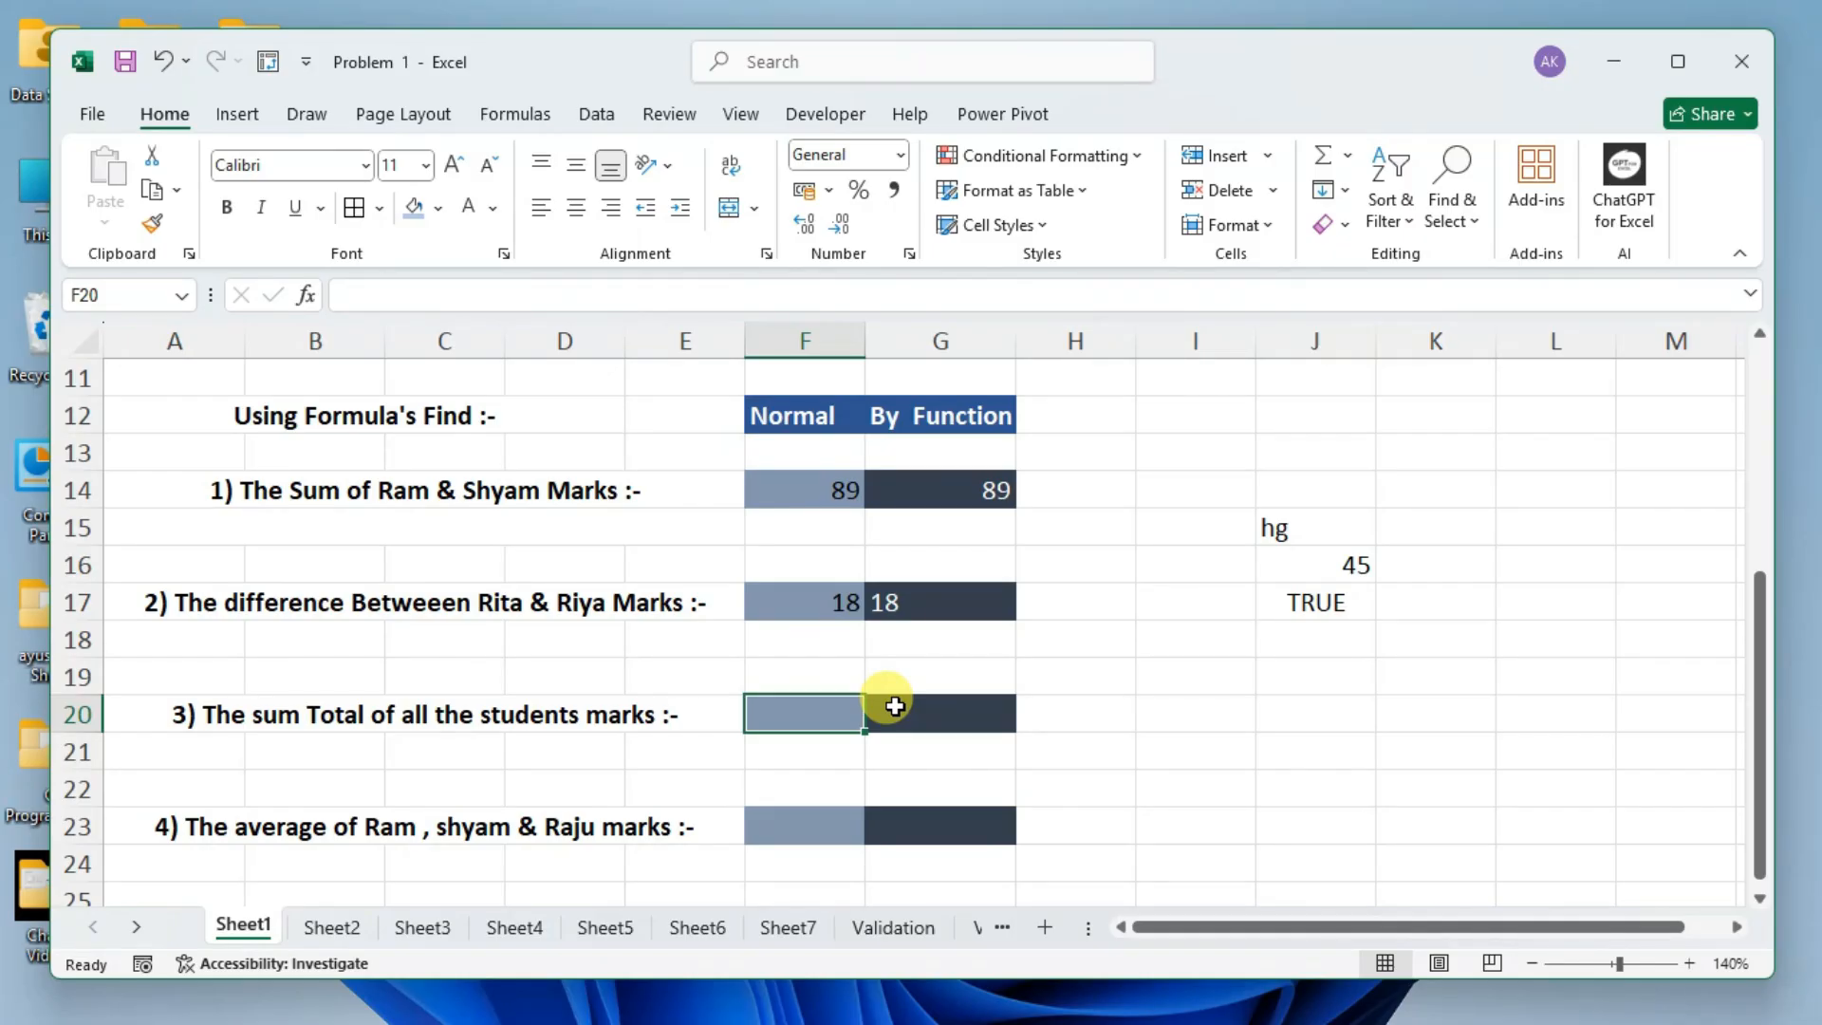
text(=)
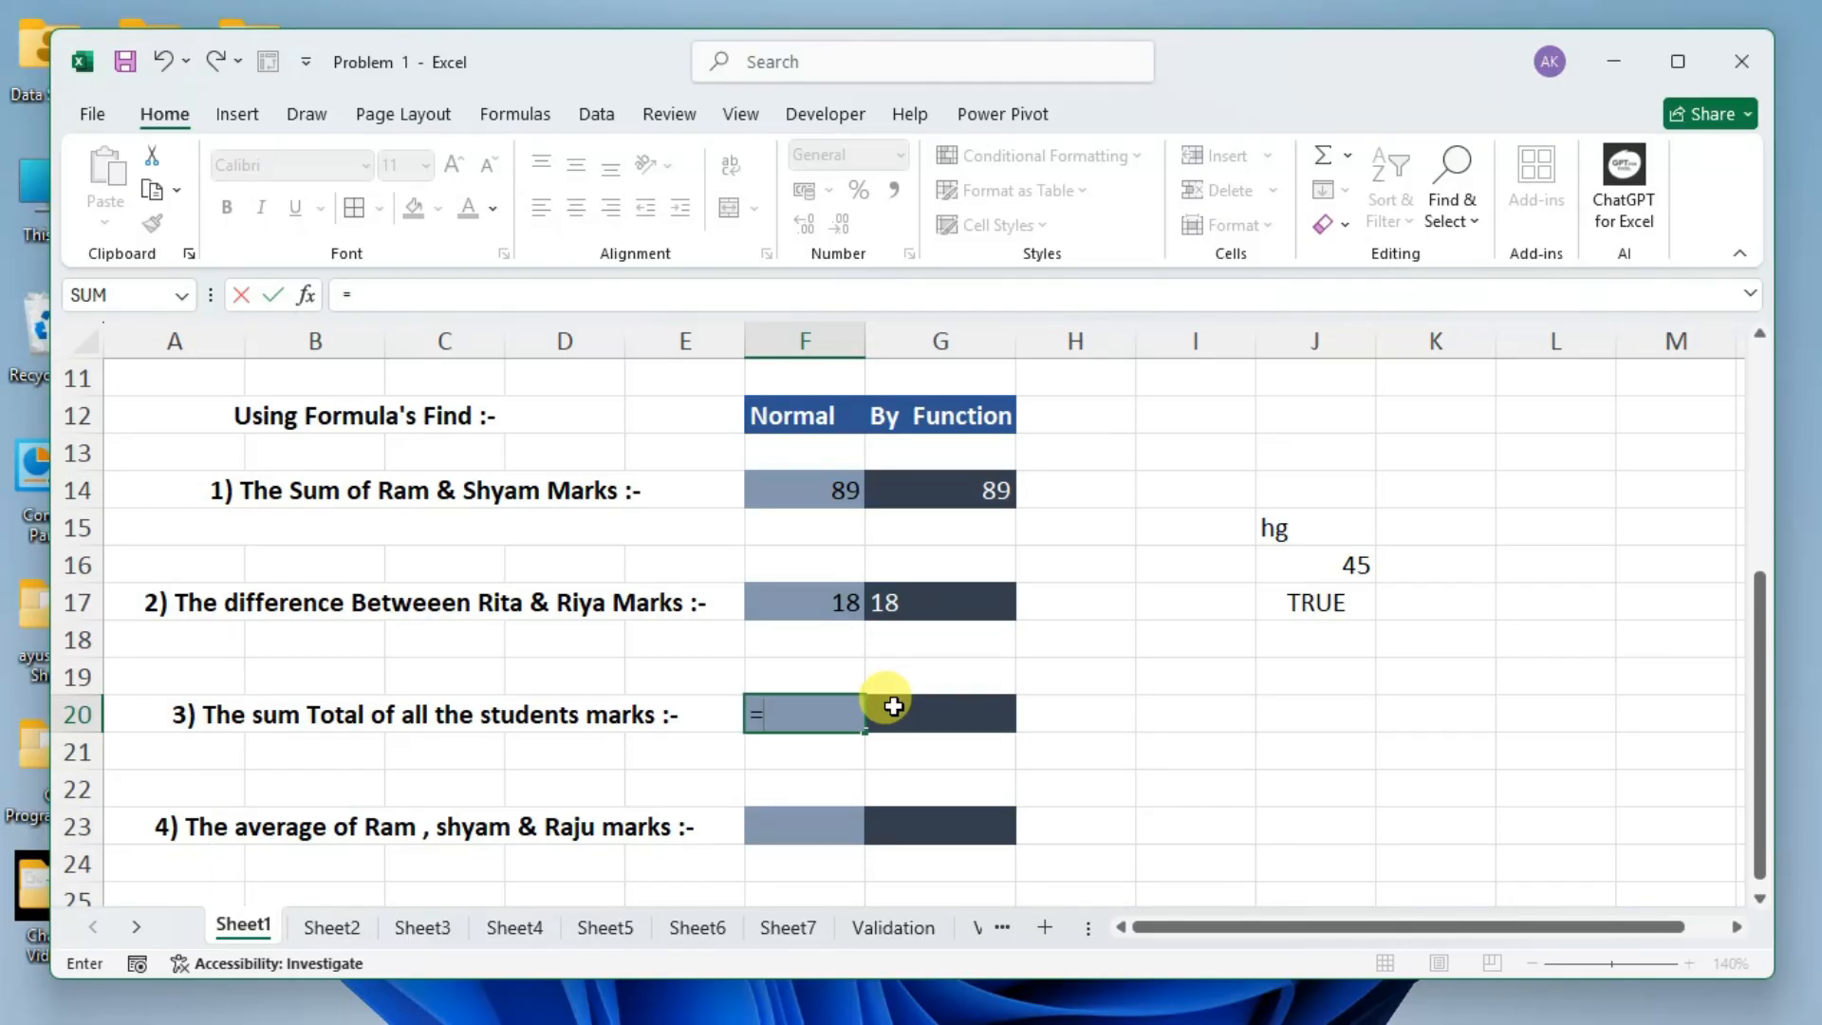
scroll(871, 692, up, 3)
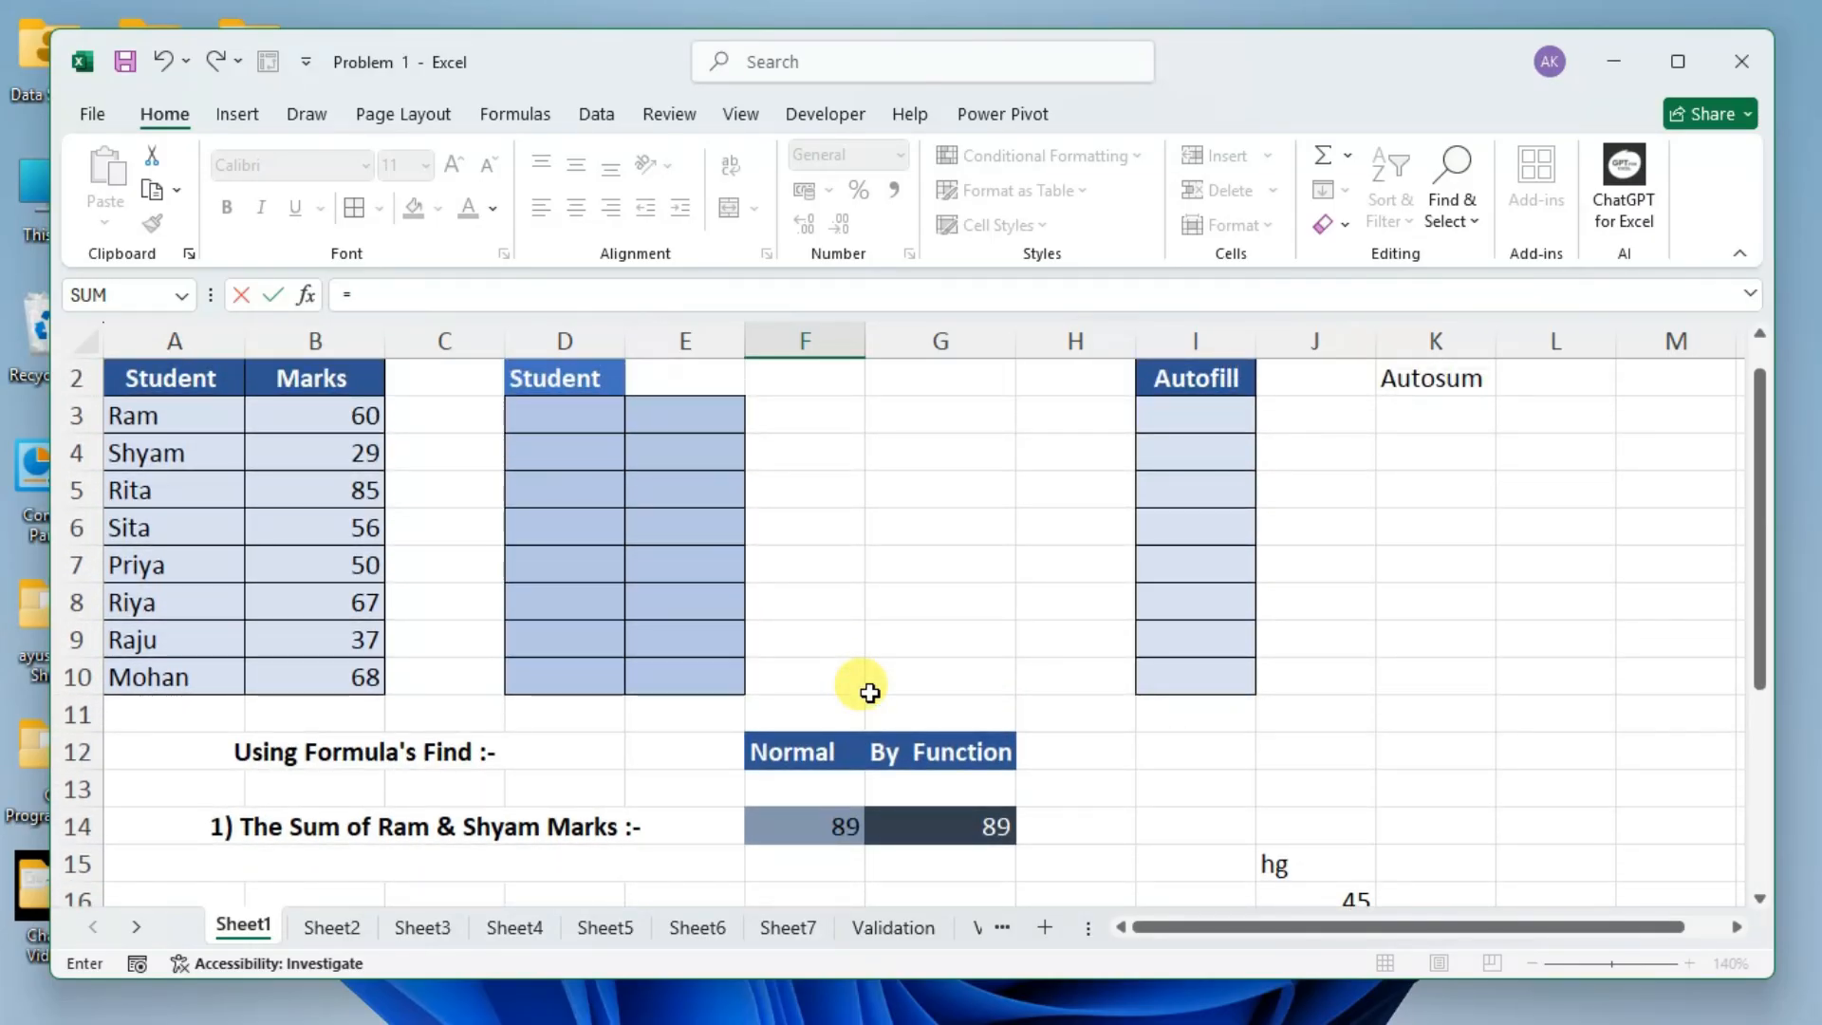
text(b)
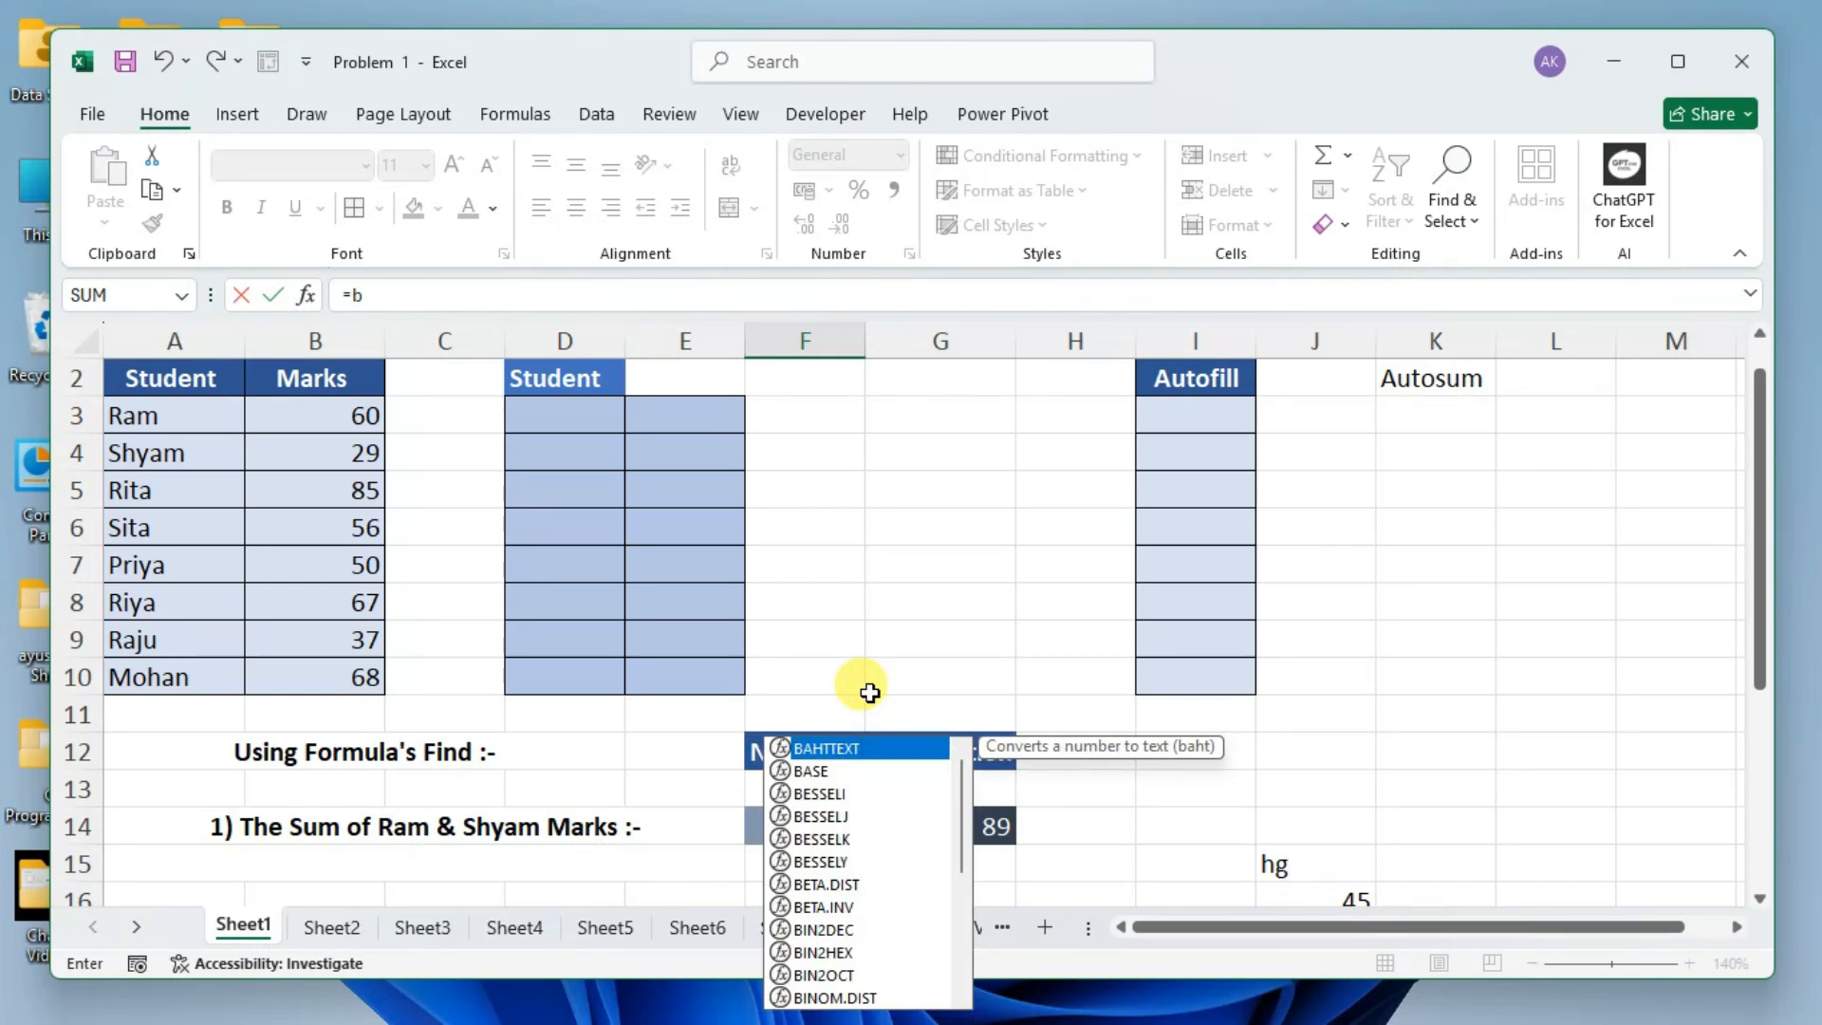
text(3+)
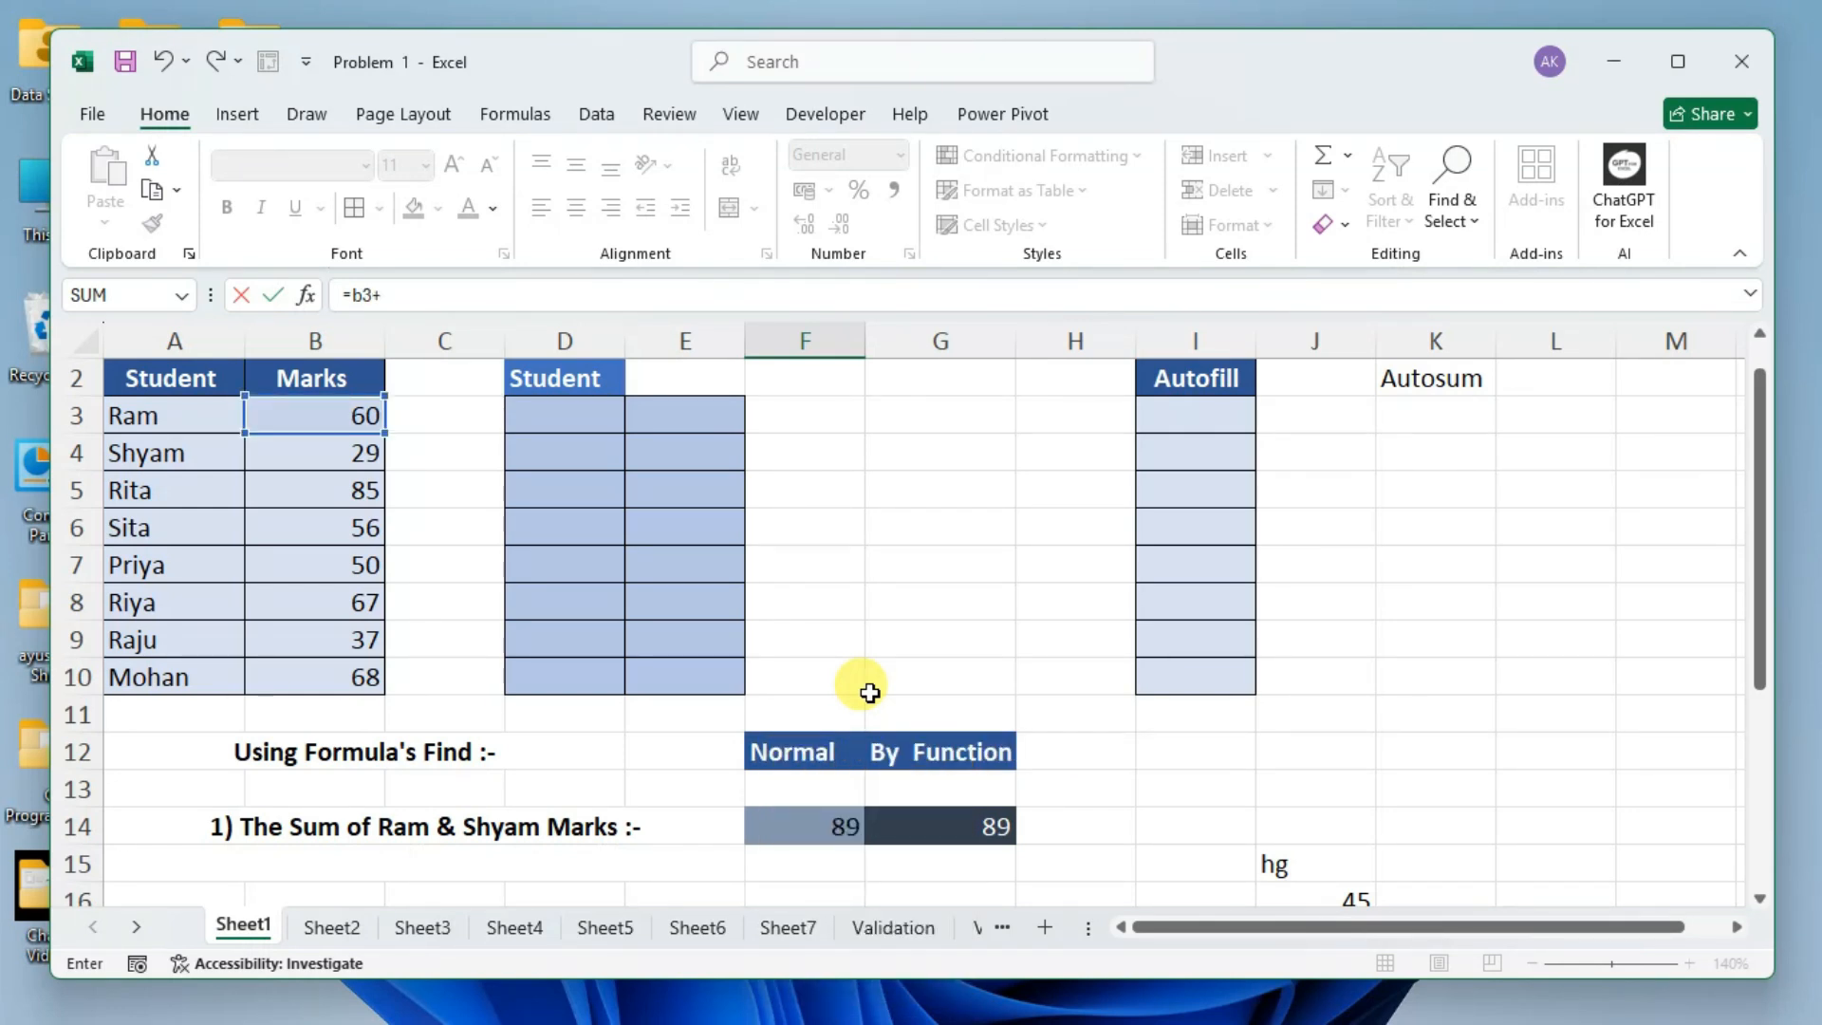
text(b)
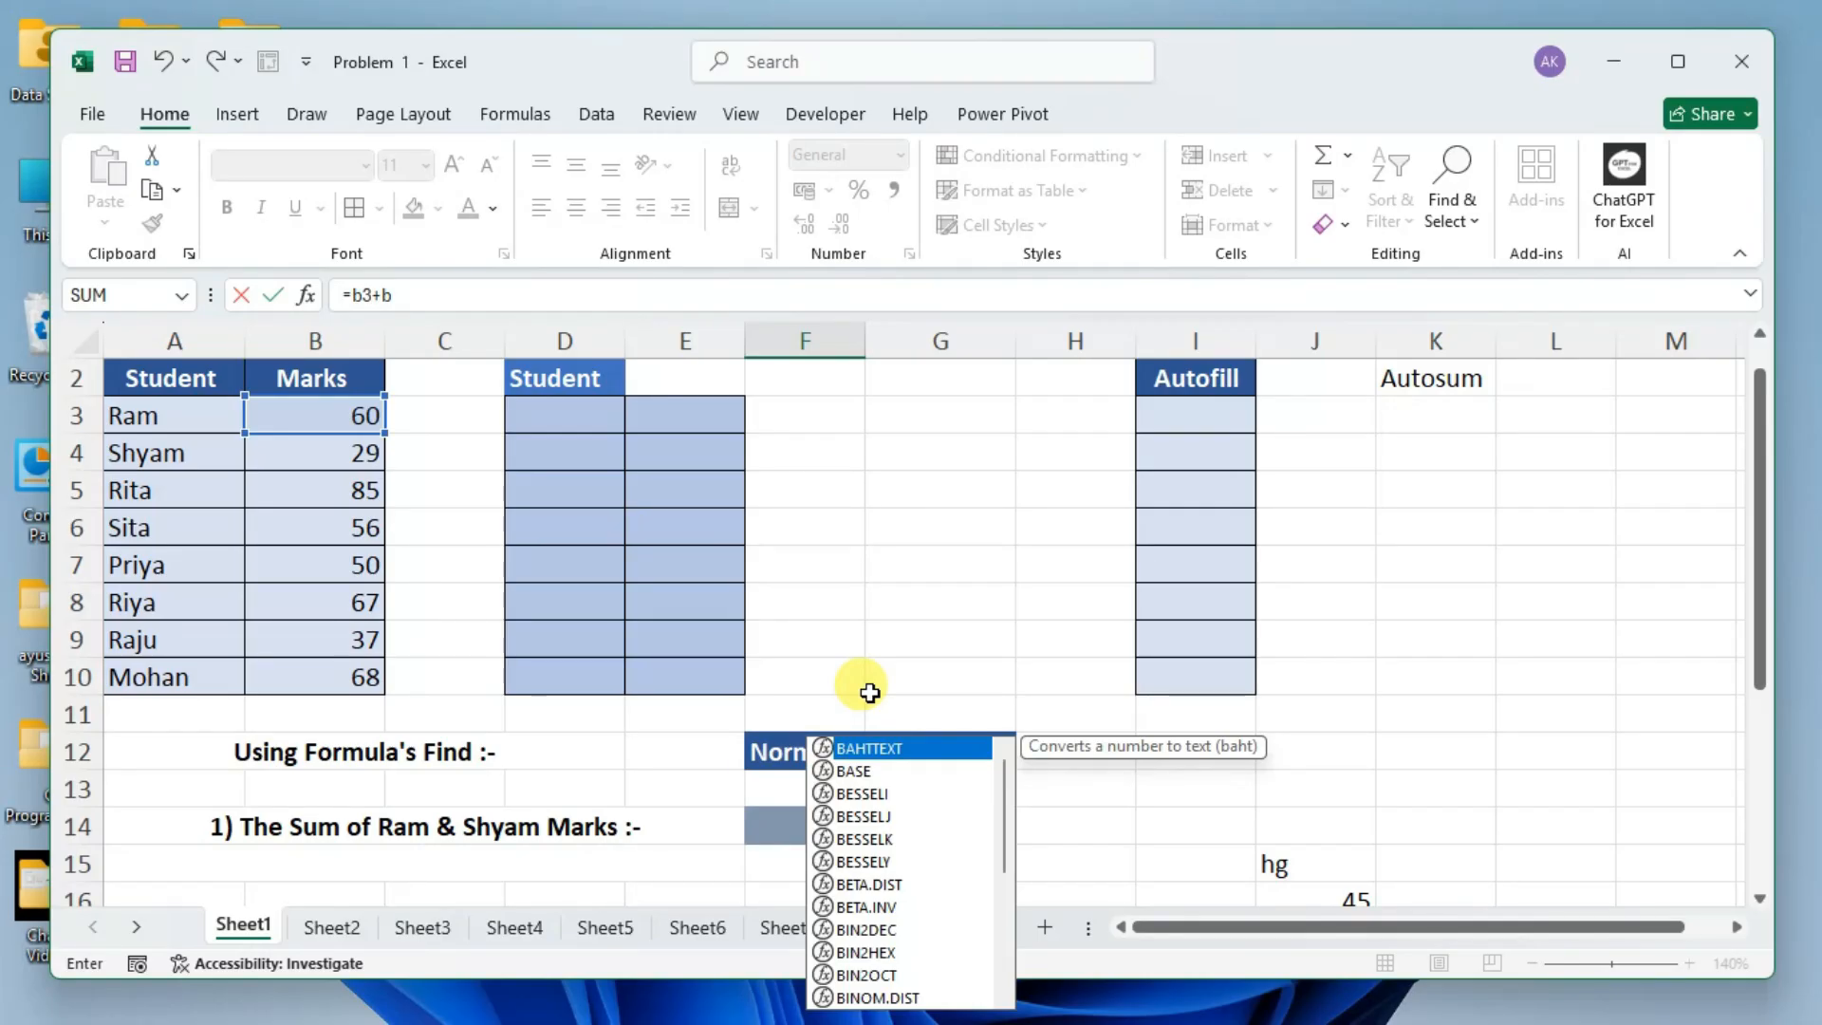
text(4+b)
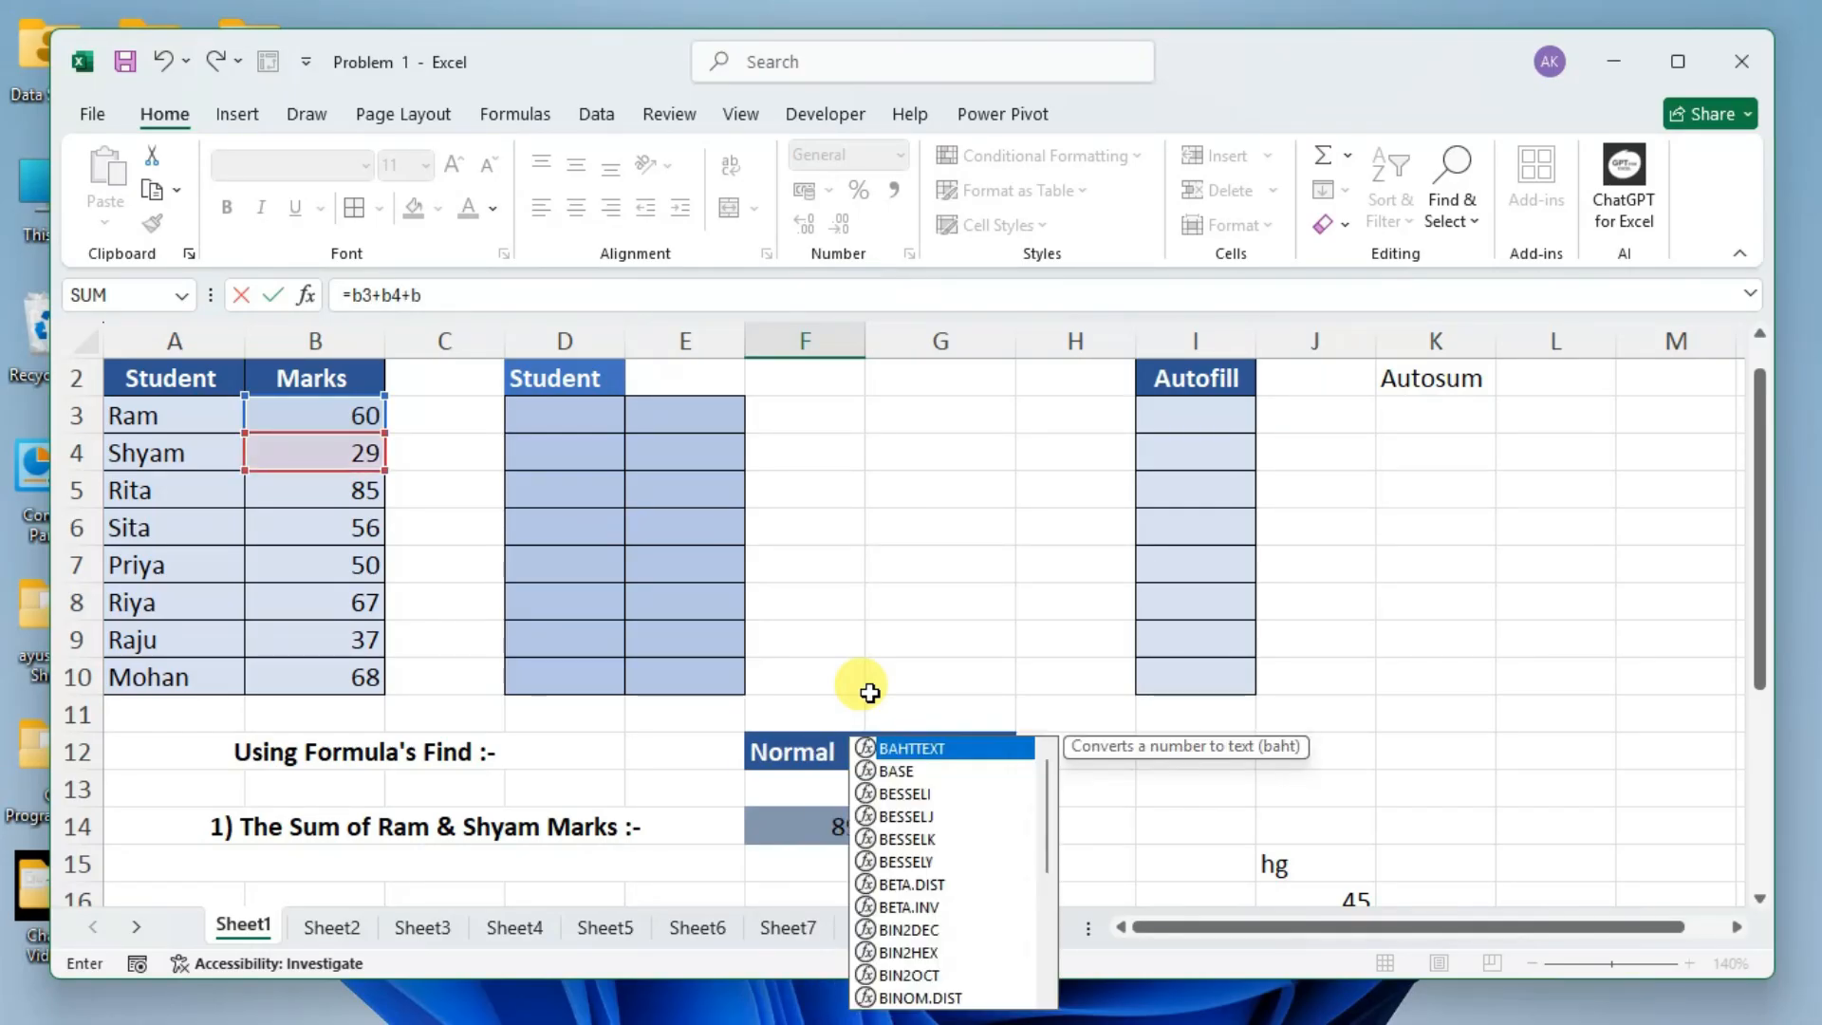
text(5)
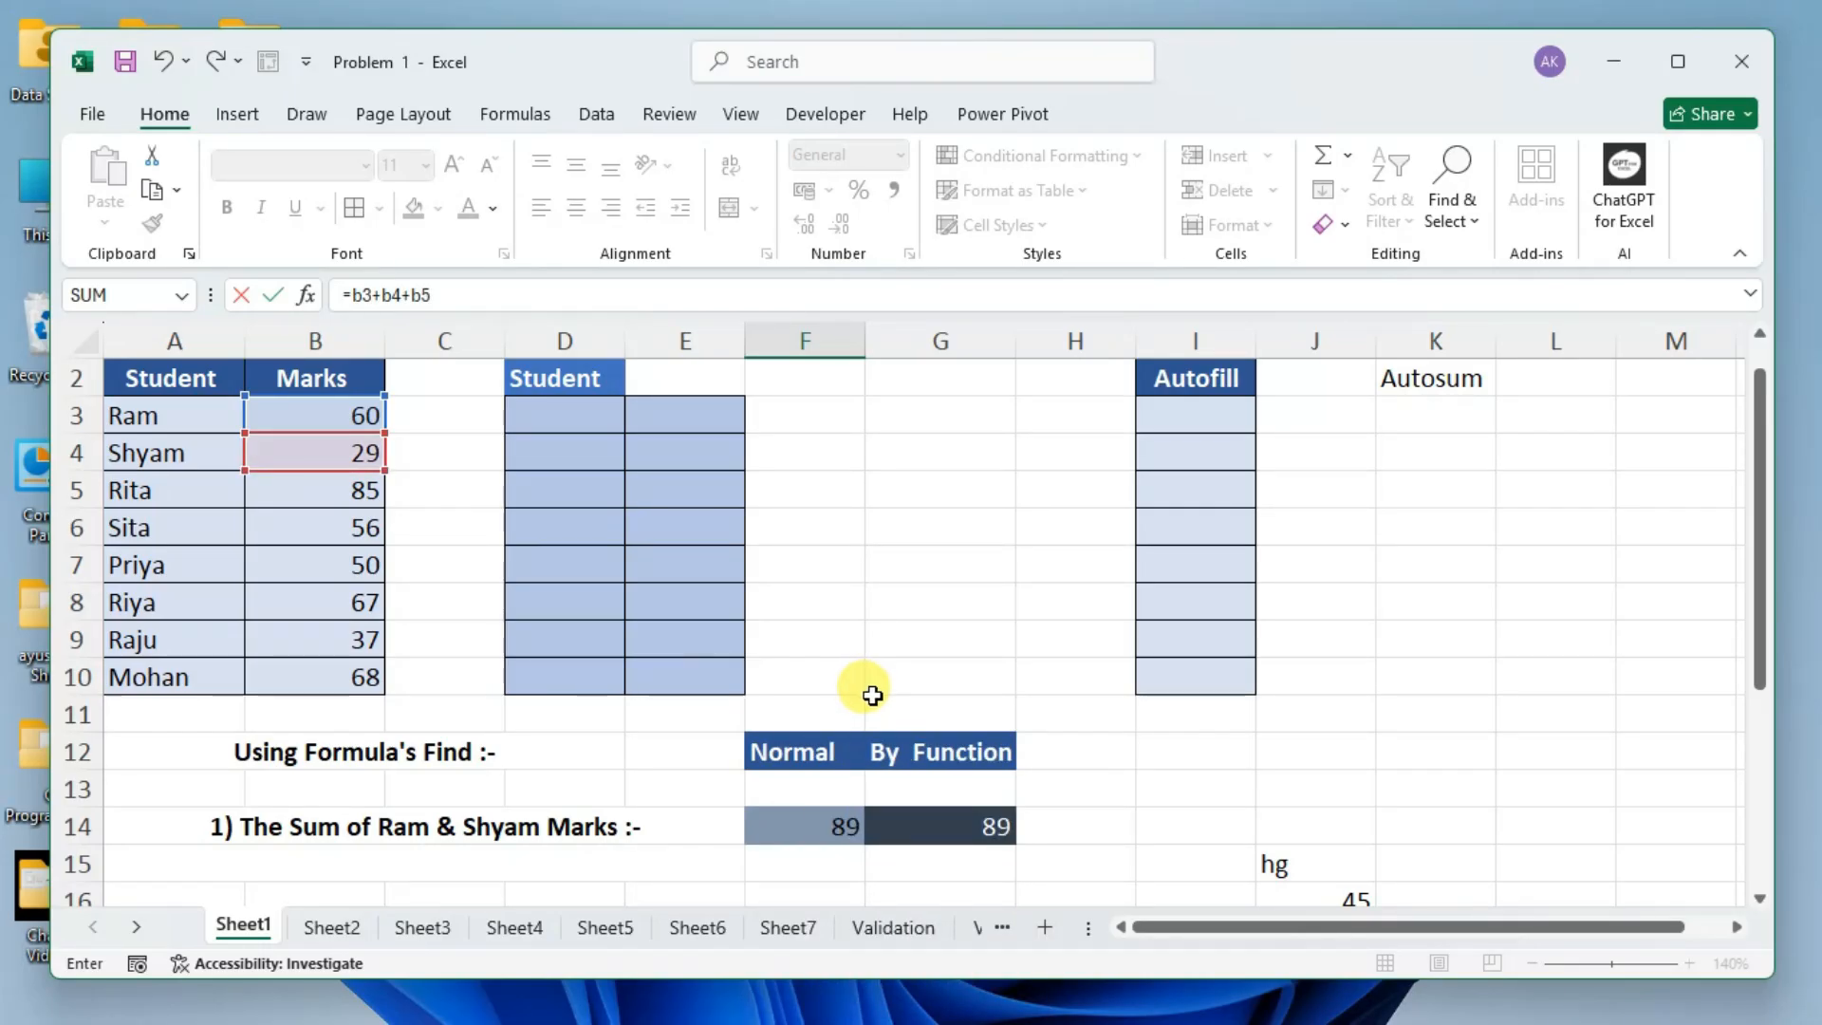
Extend the F20 formula with the cell references b6, b7 and b8, ending in a plus sign.
scroll(814, 638, down, 1)
scroll(813, 638, up, 1)
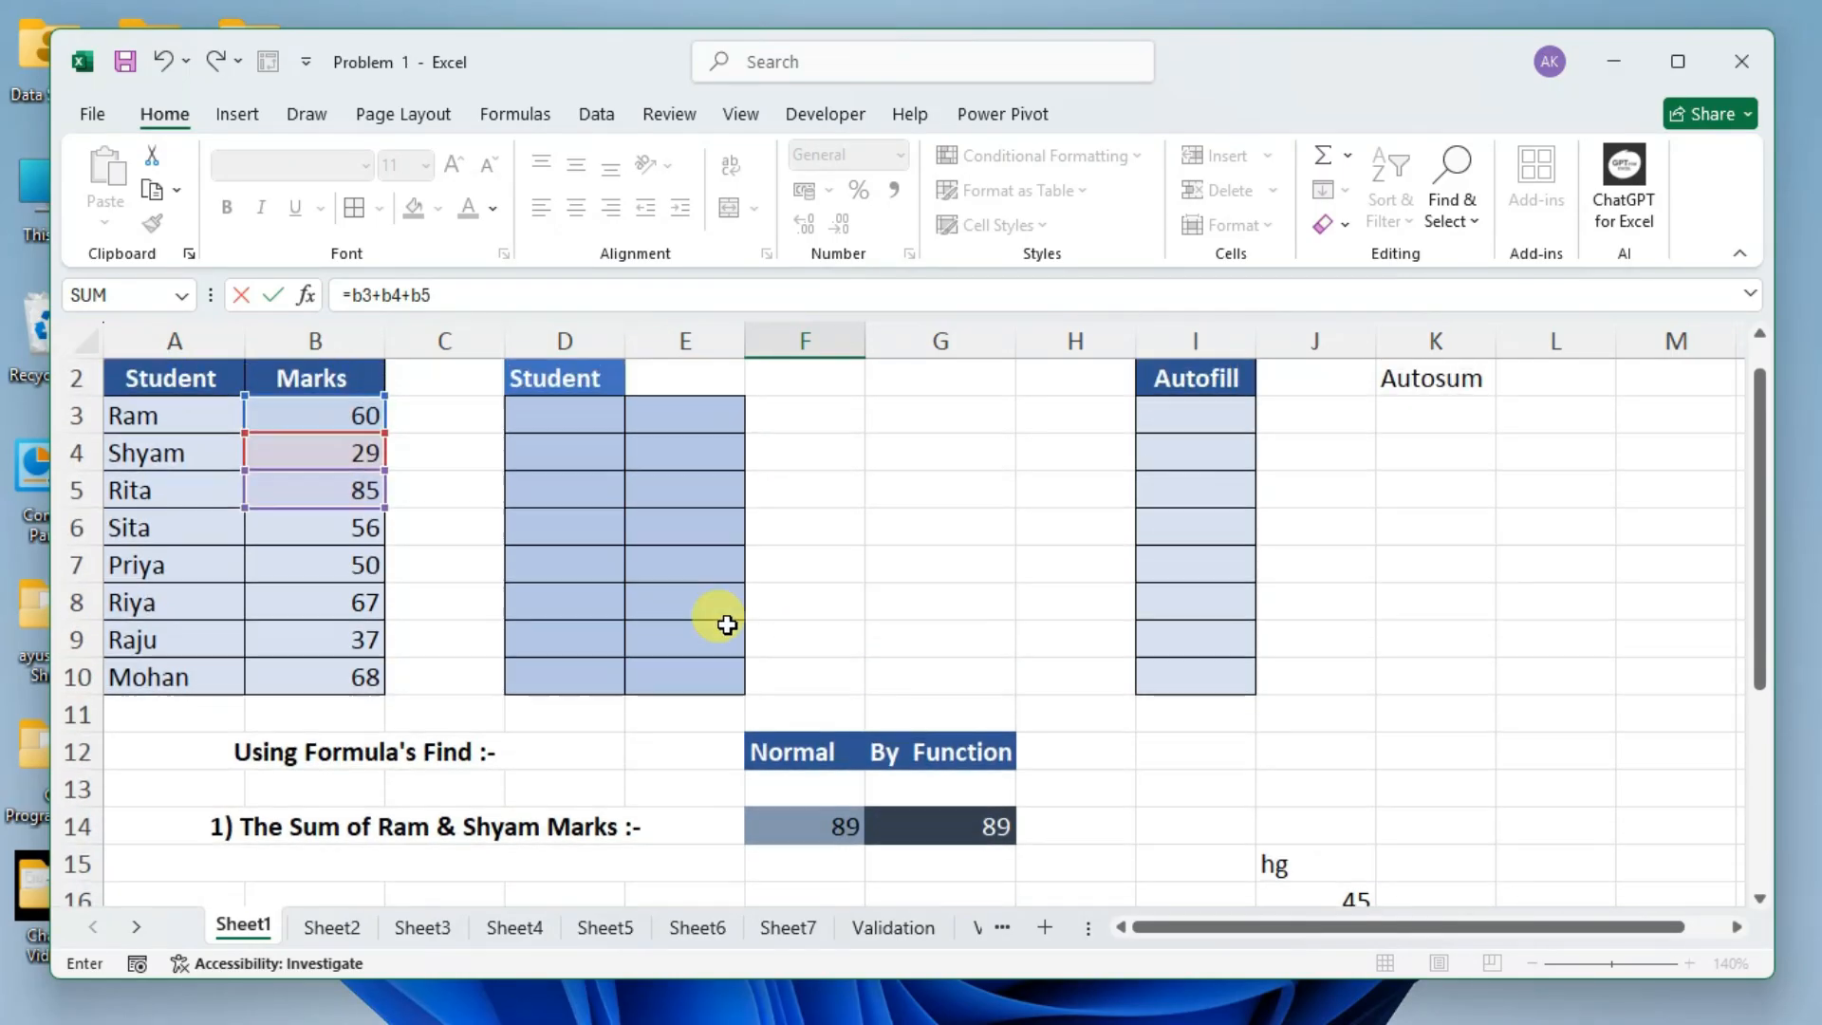
text(+)
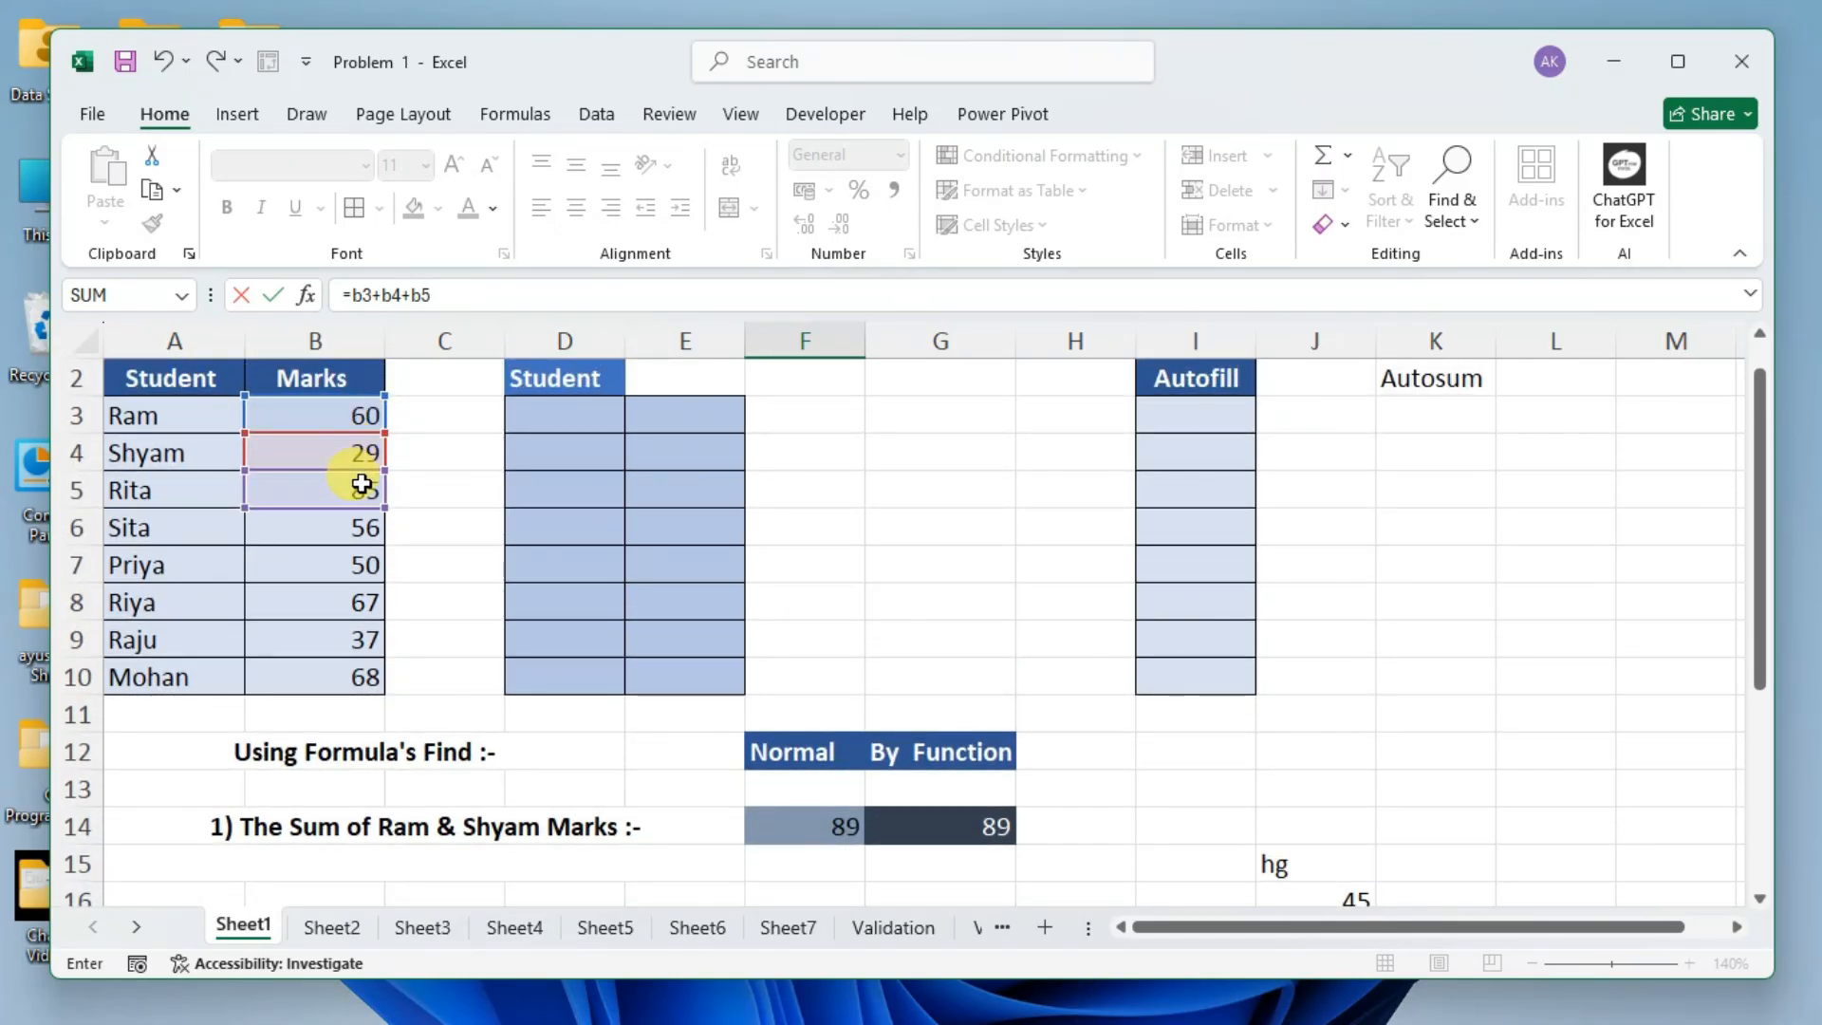
text(b)
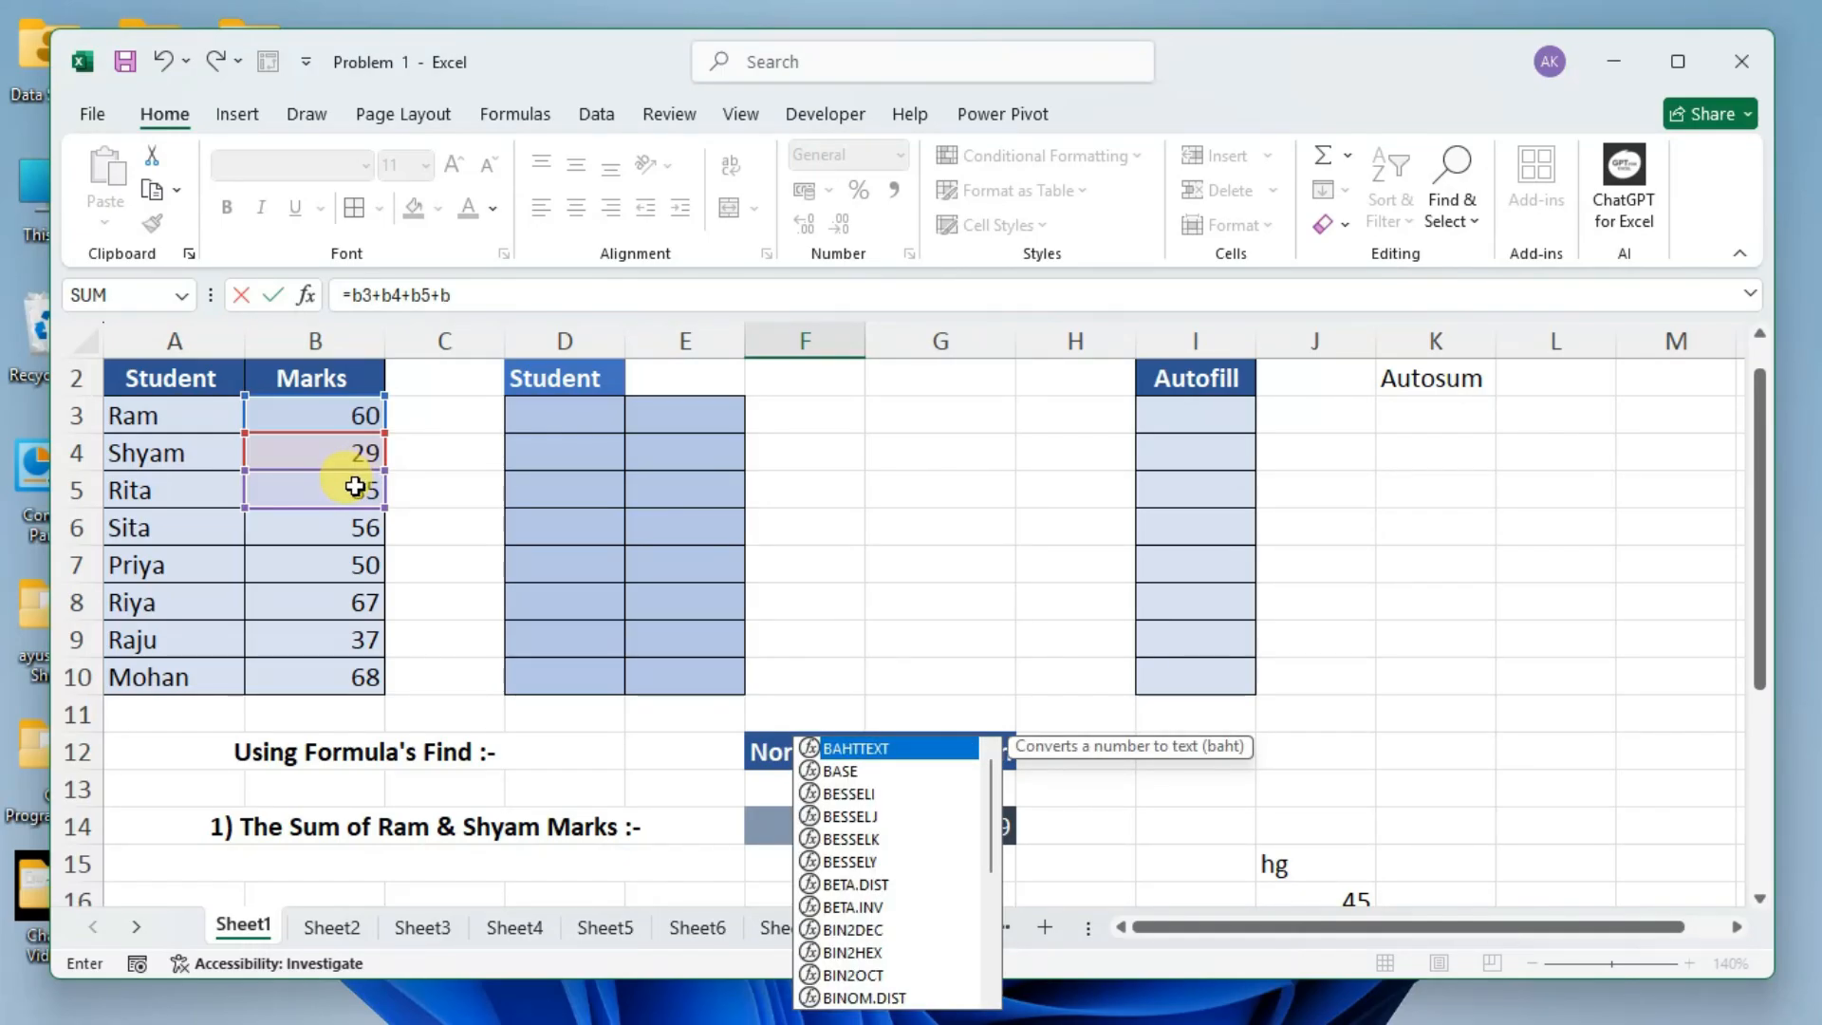
text(6+)
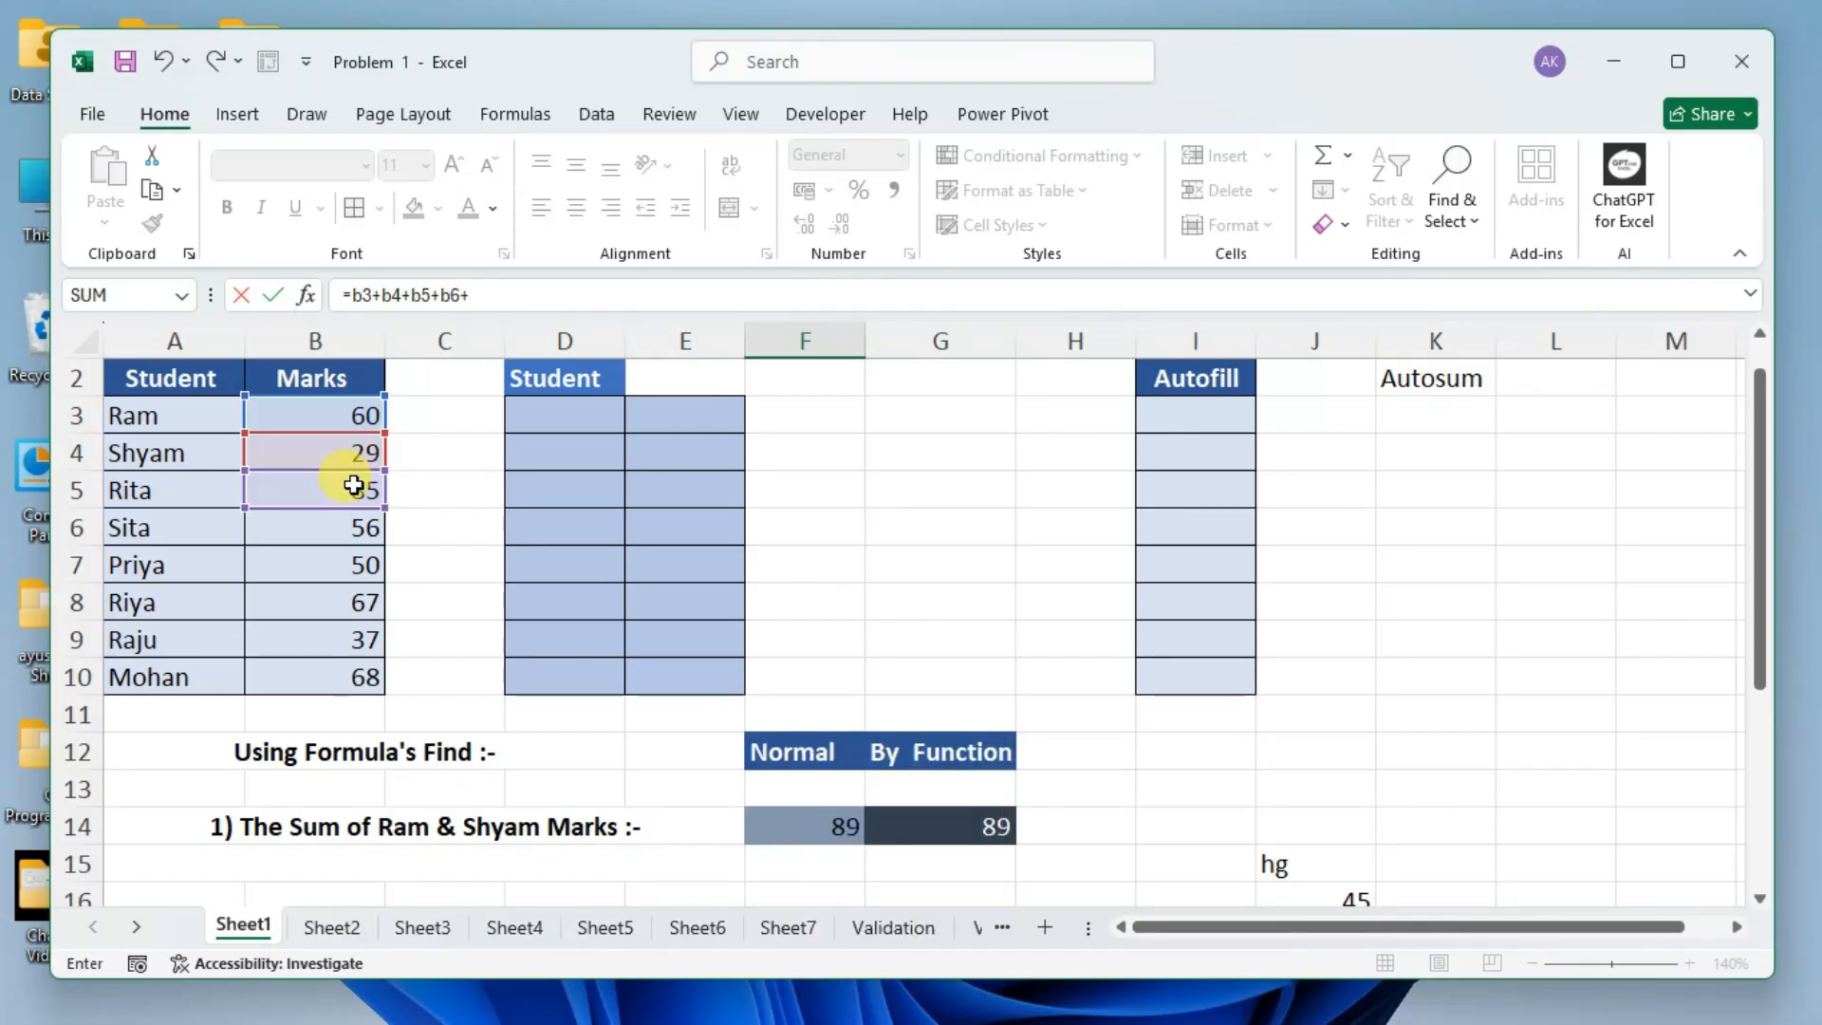
text(b7+)
text(b8+)
scroll(659, 588, down, 3)
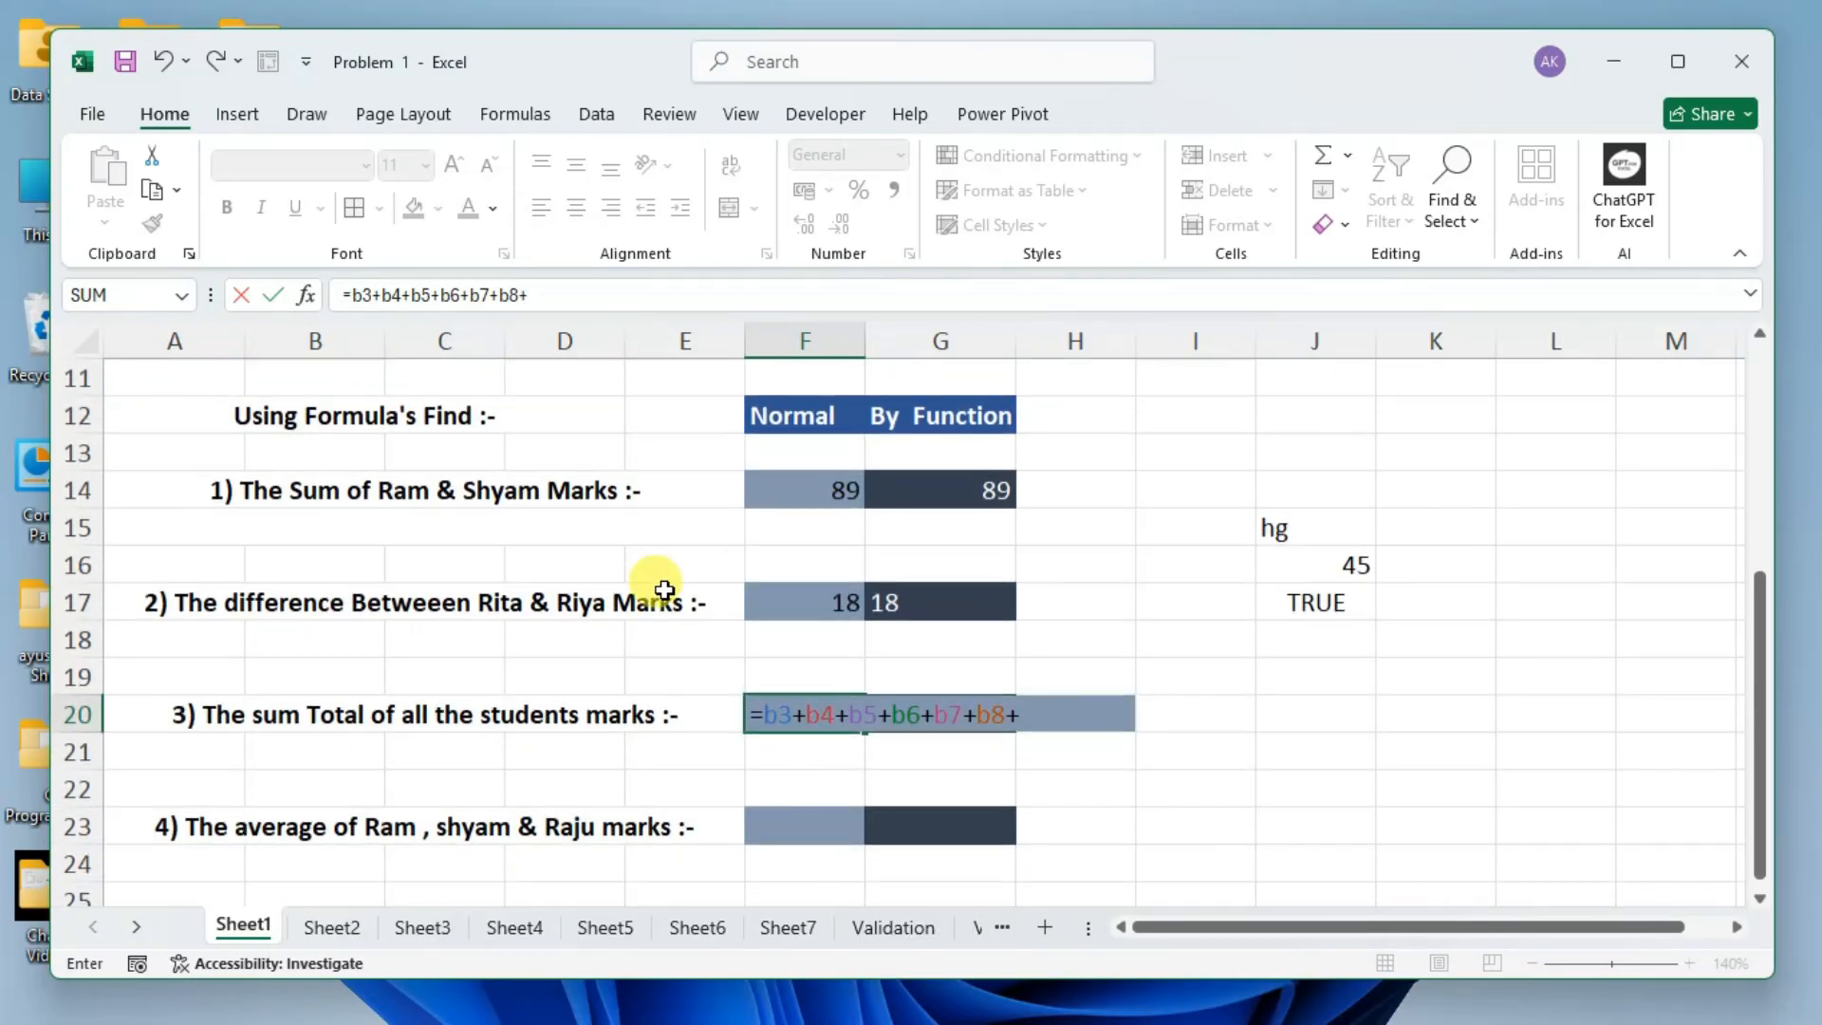
Complete the F20 formula with b9 and b10 so it reads =b3+b4+b5+b6+b7+b8+b9+b10, and enter it.
click(936, 714)
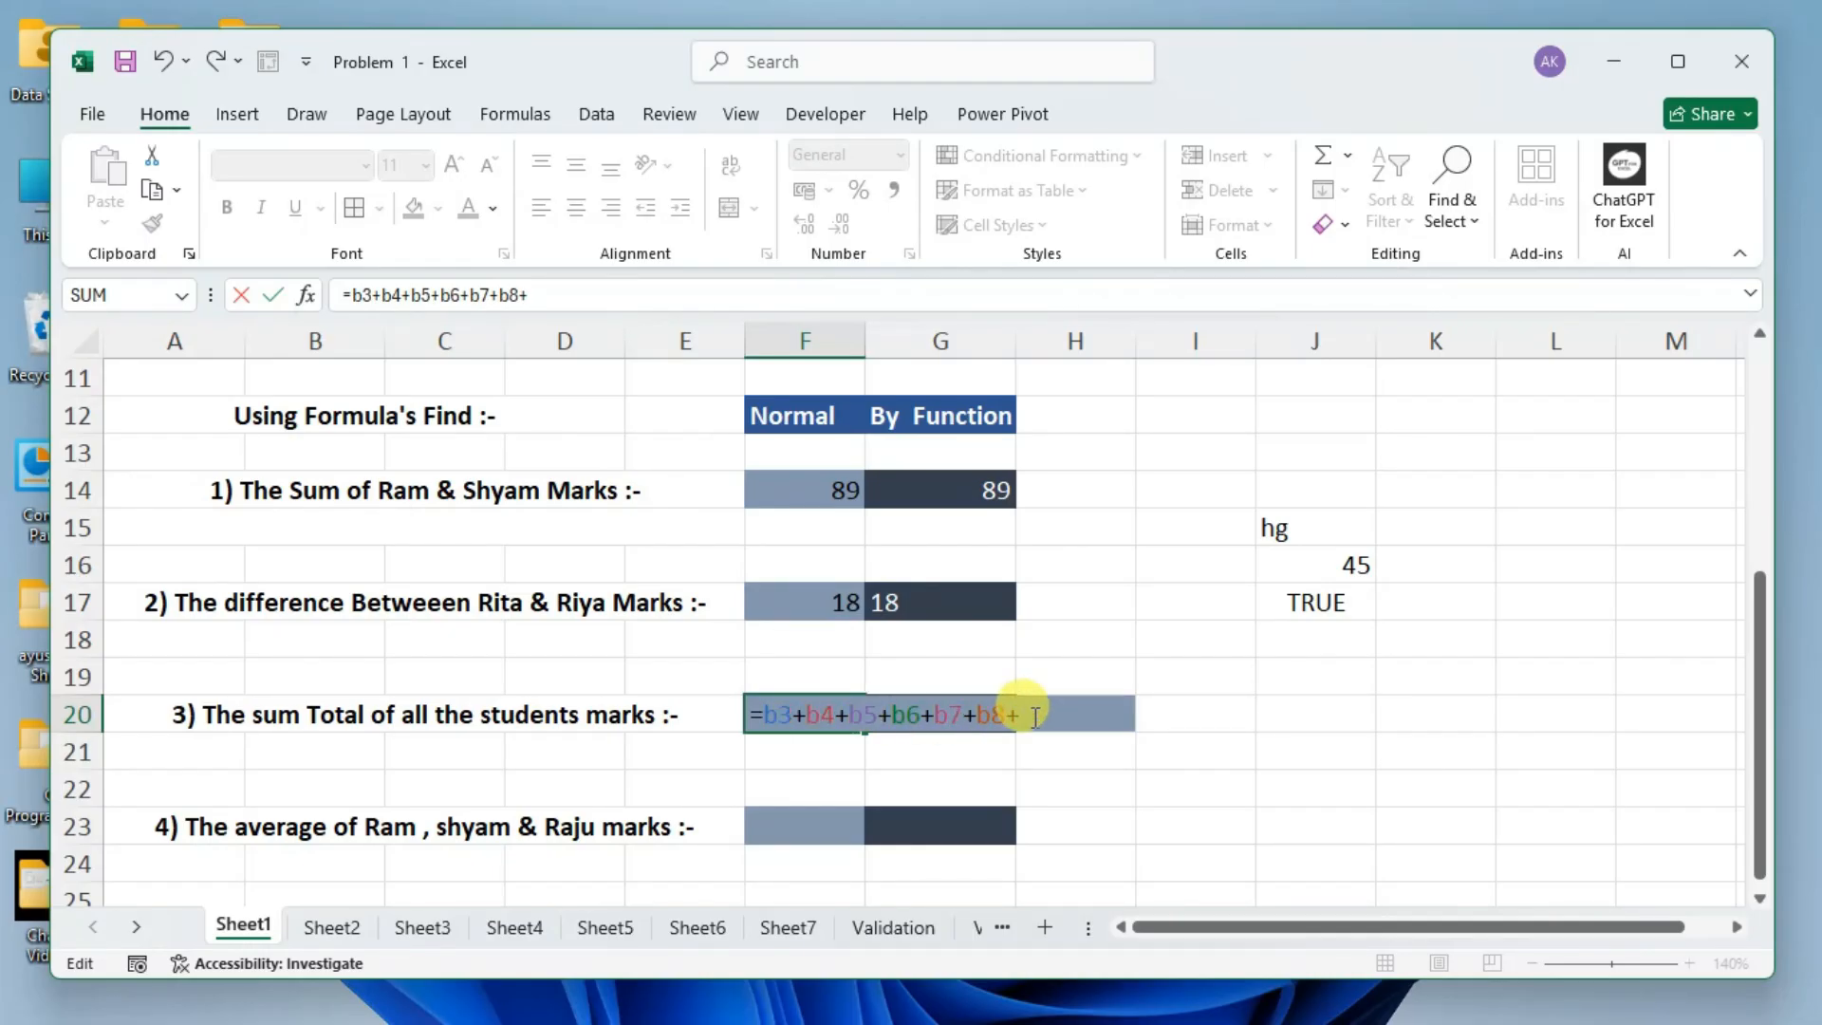
scroll(541, 639, up, 4)
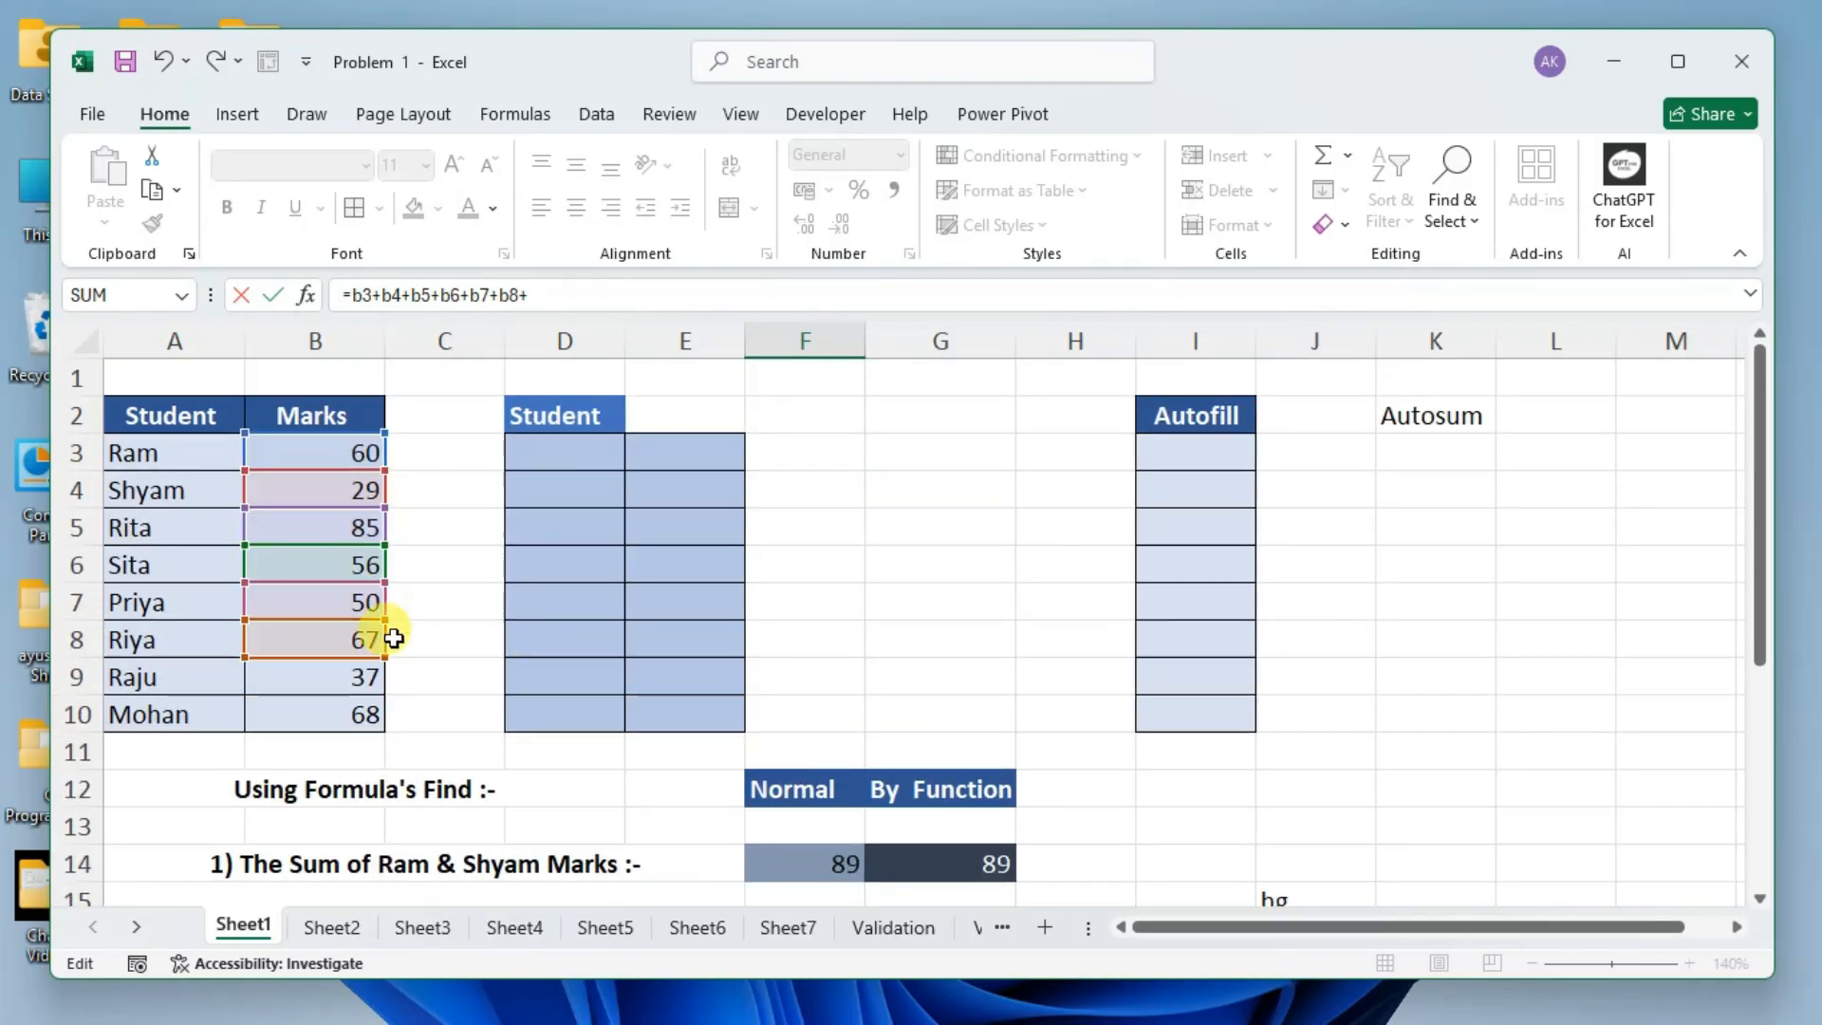
scroll(541, 683, down, 3)
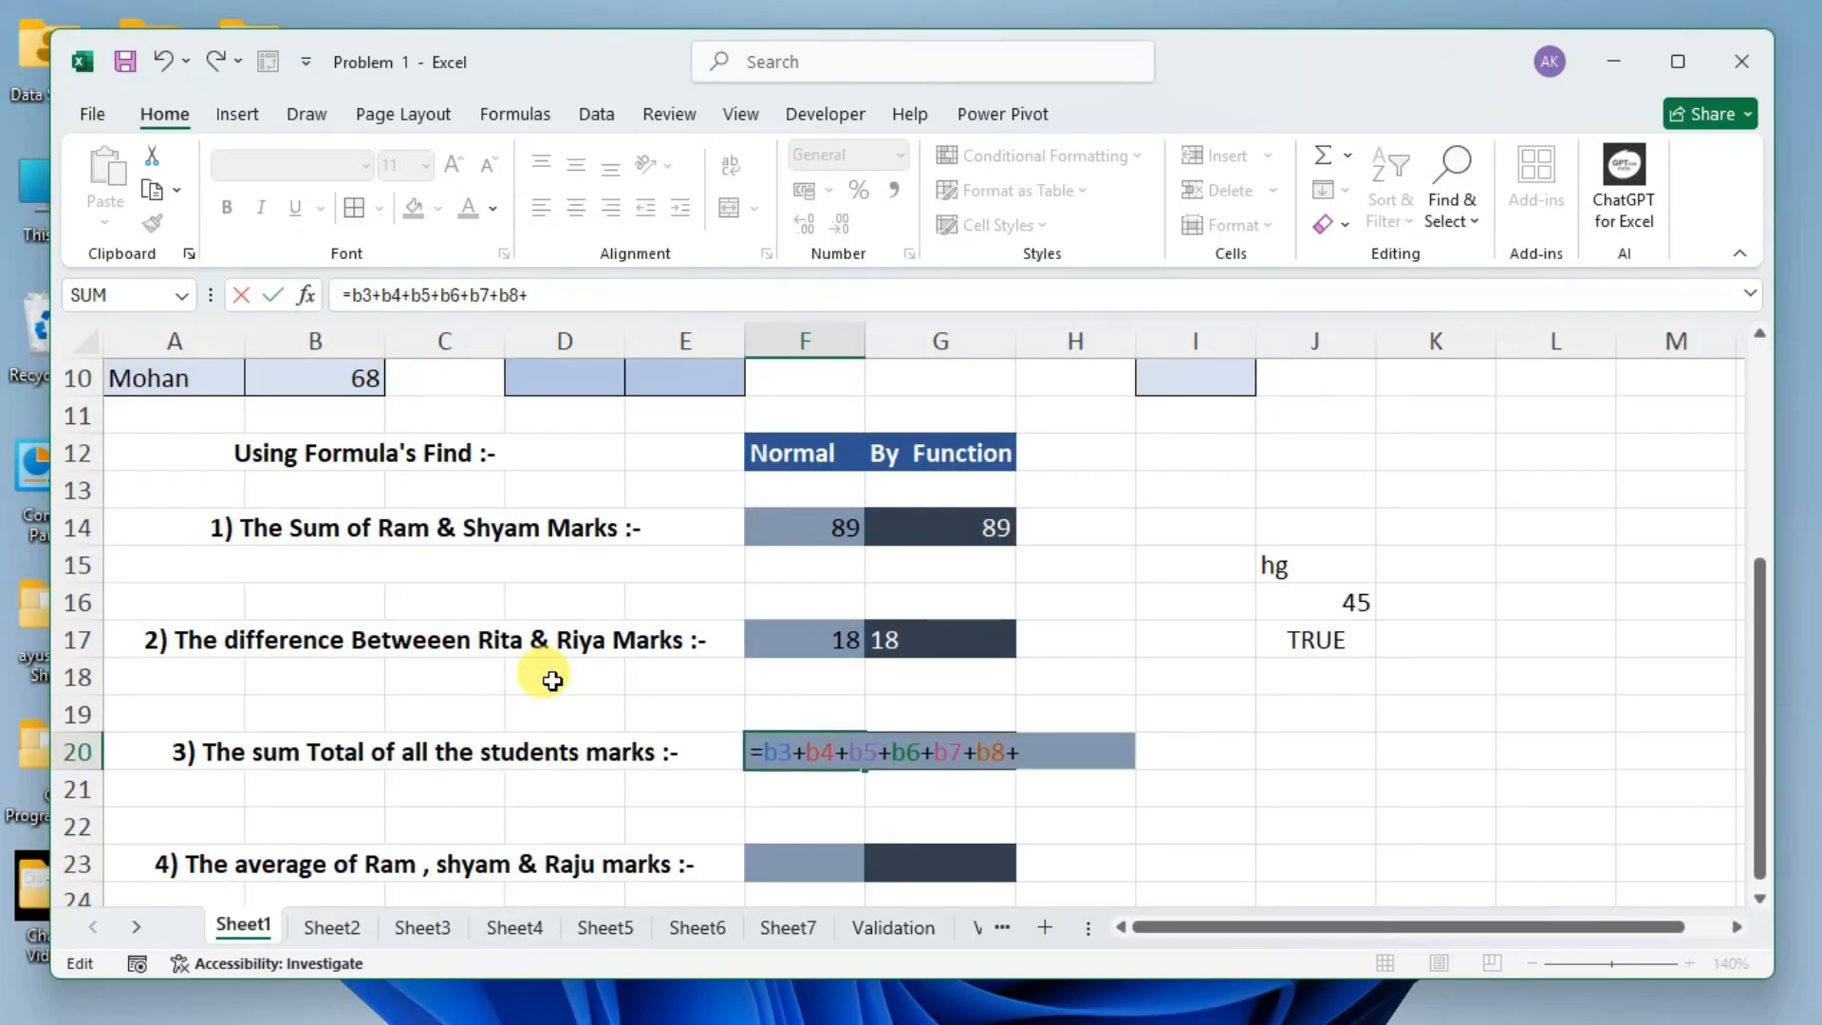
text(b)
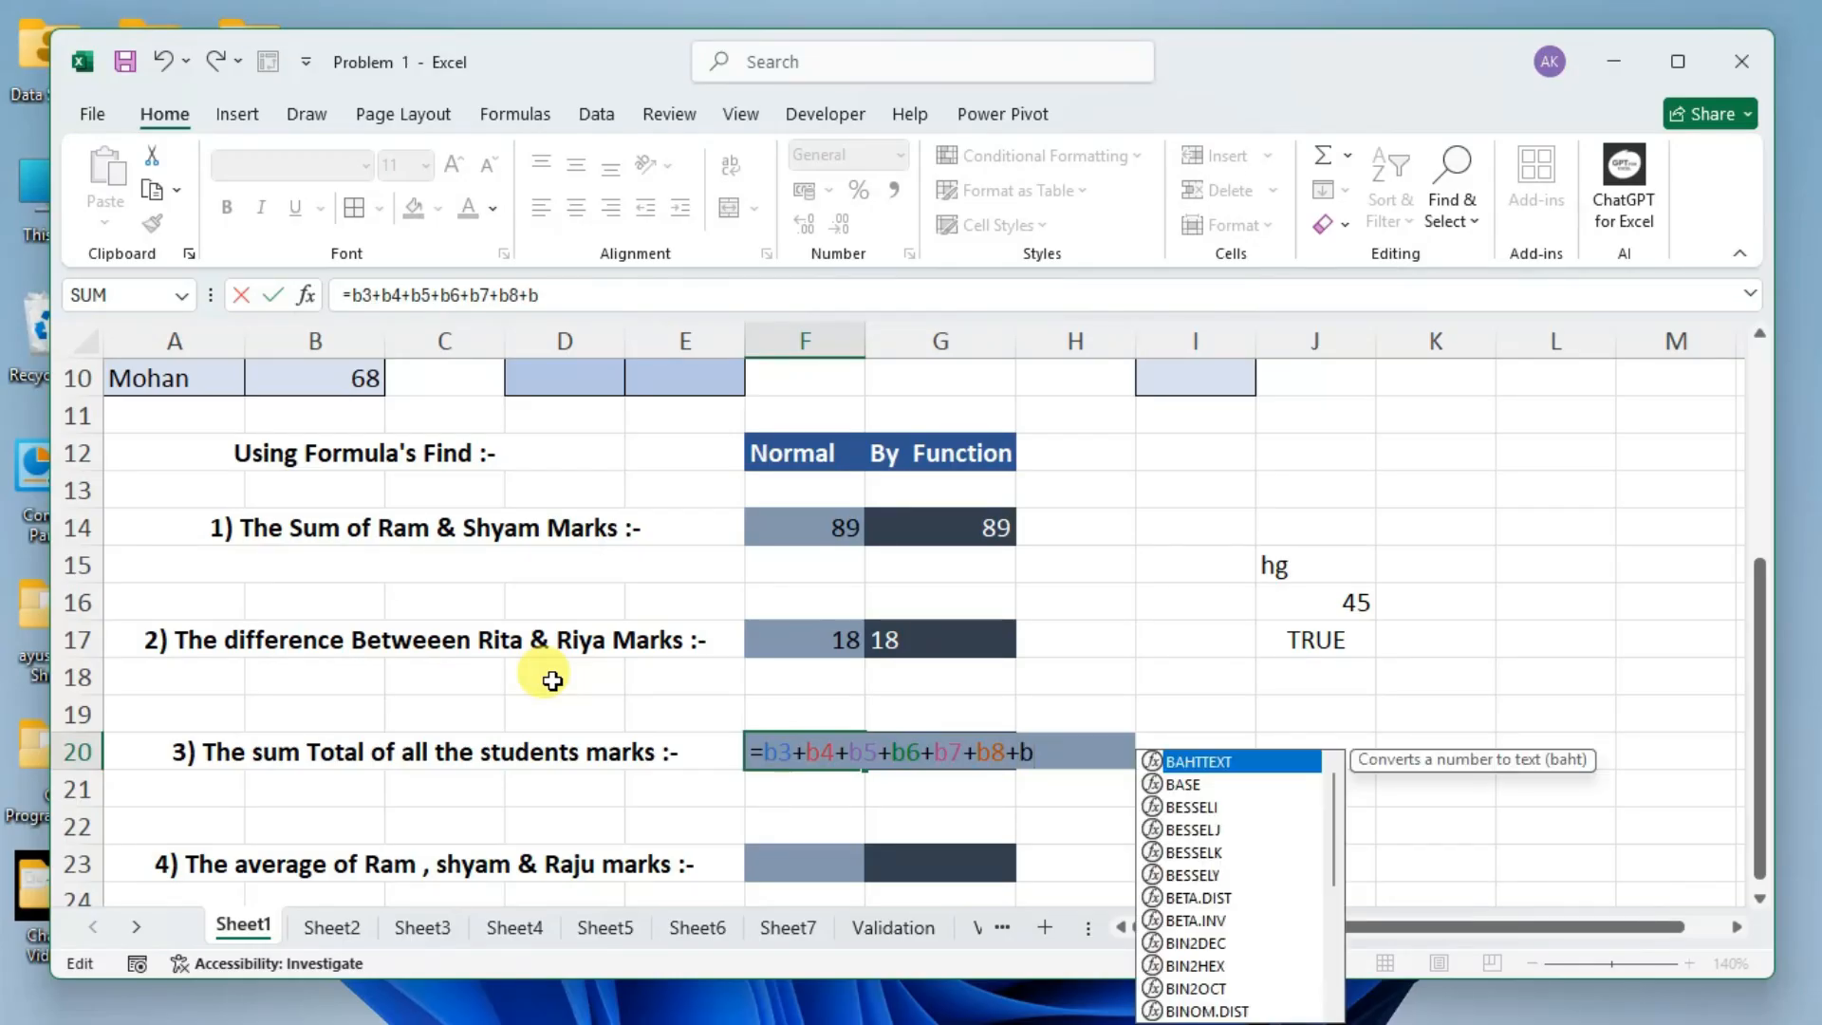
text(9+)
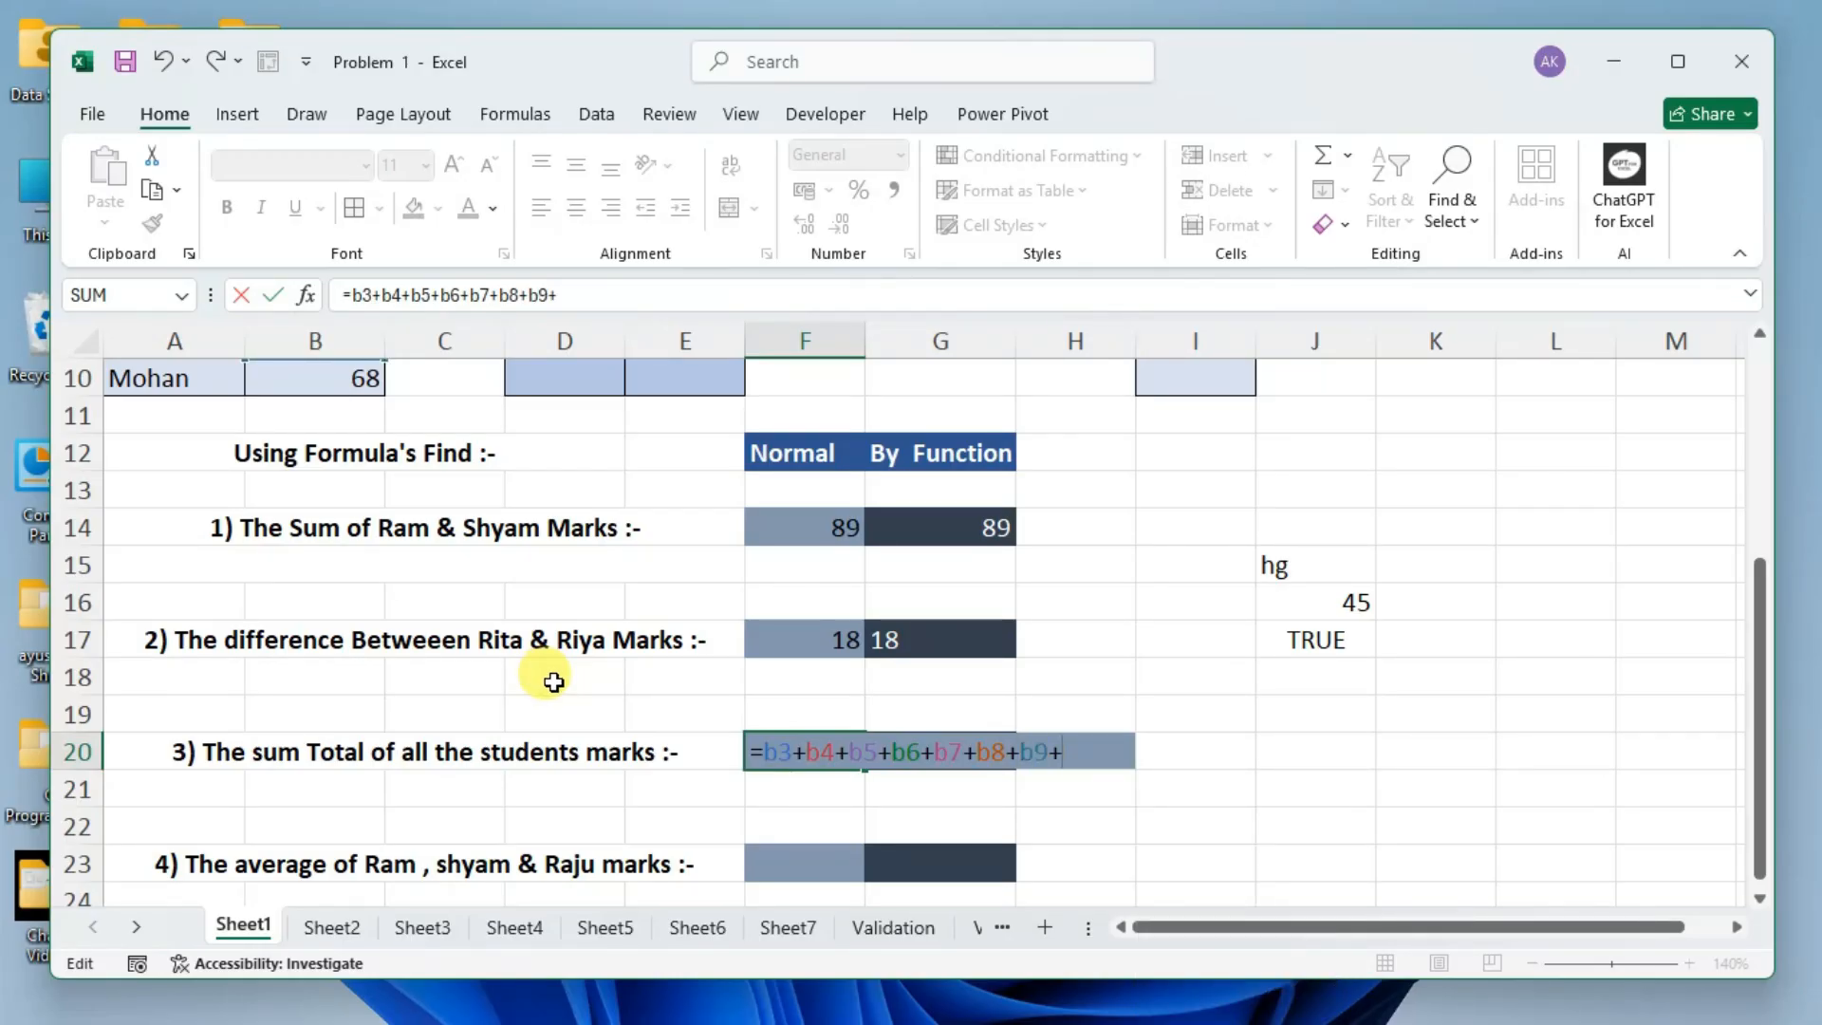
scroll(546, 680, up, 2)
scroll(546, 674, down, 1)
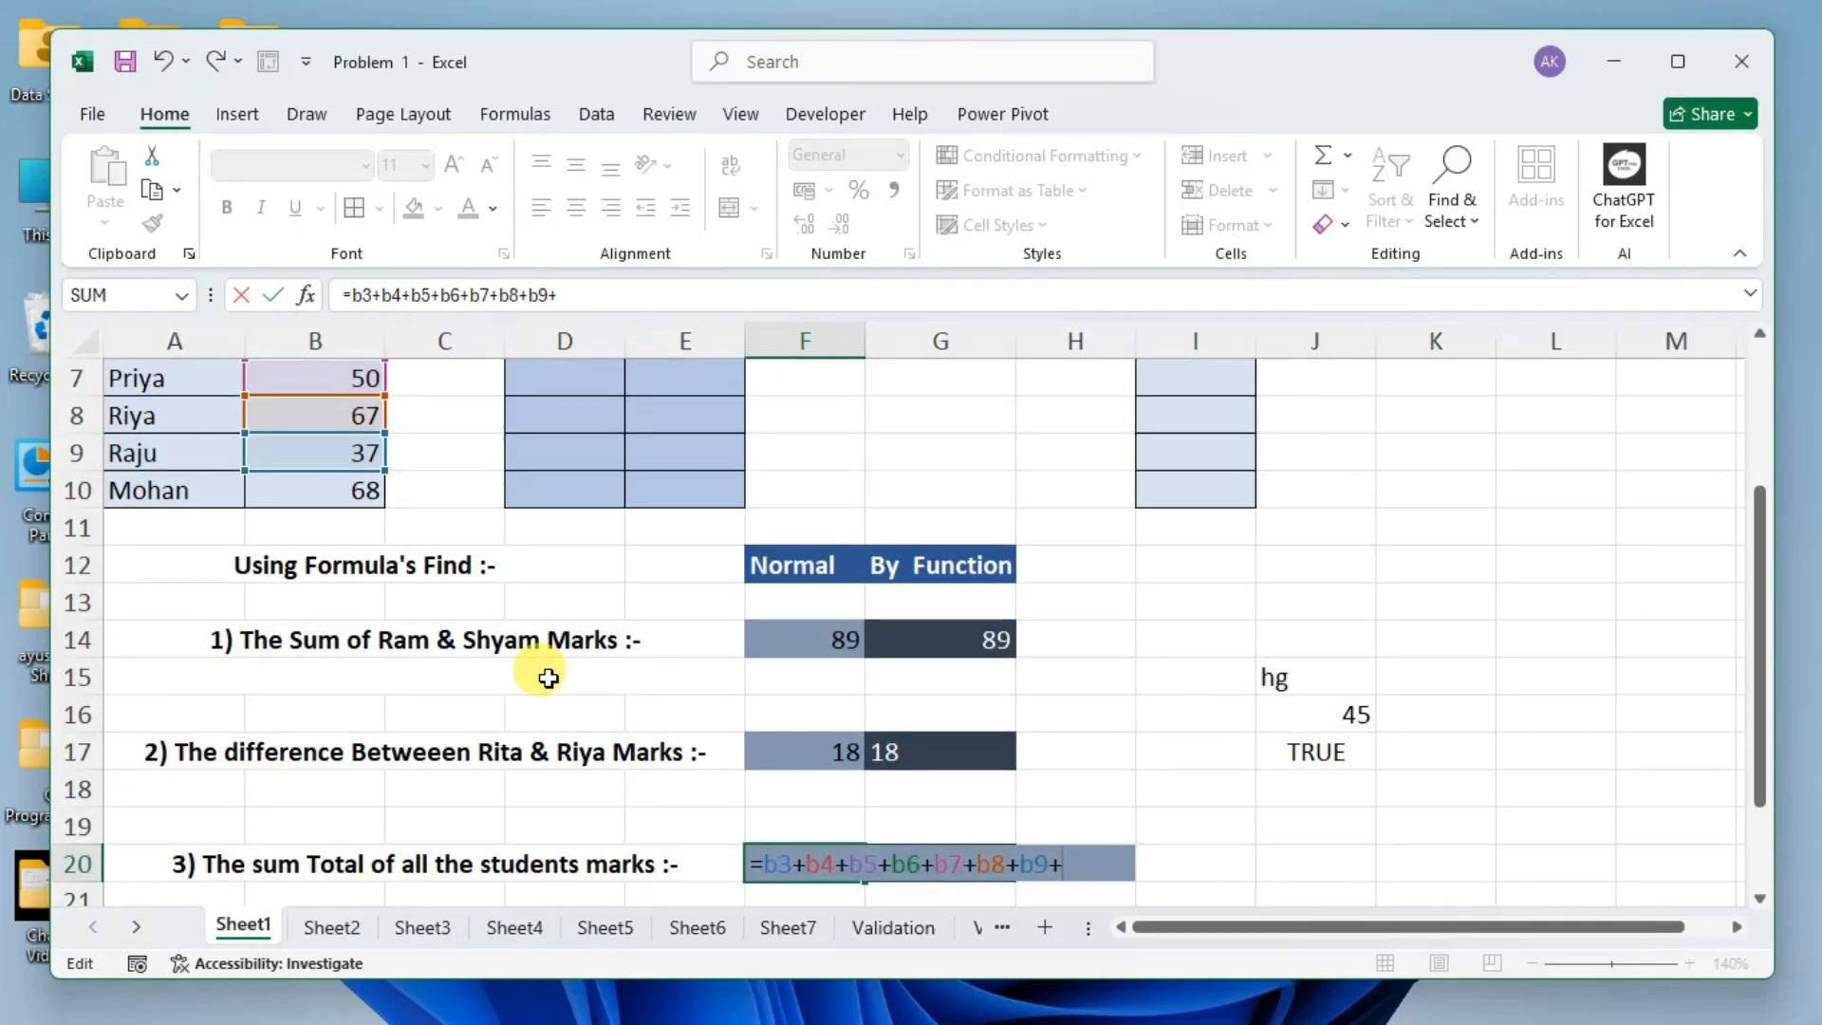
text(b10)
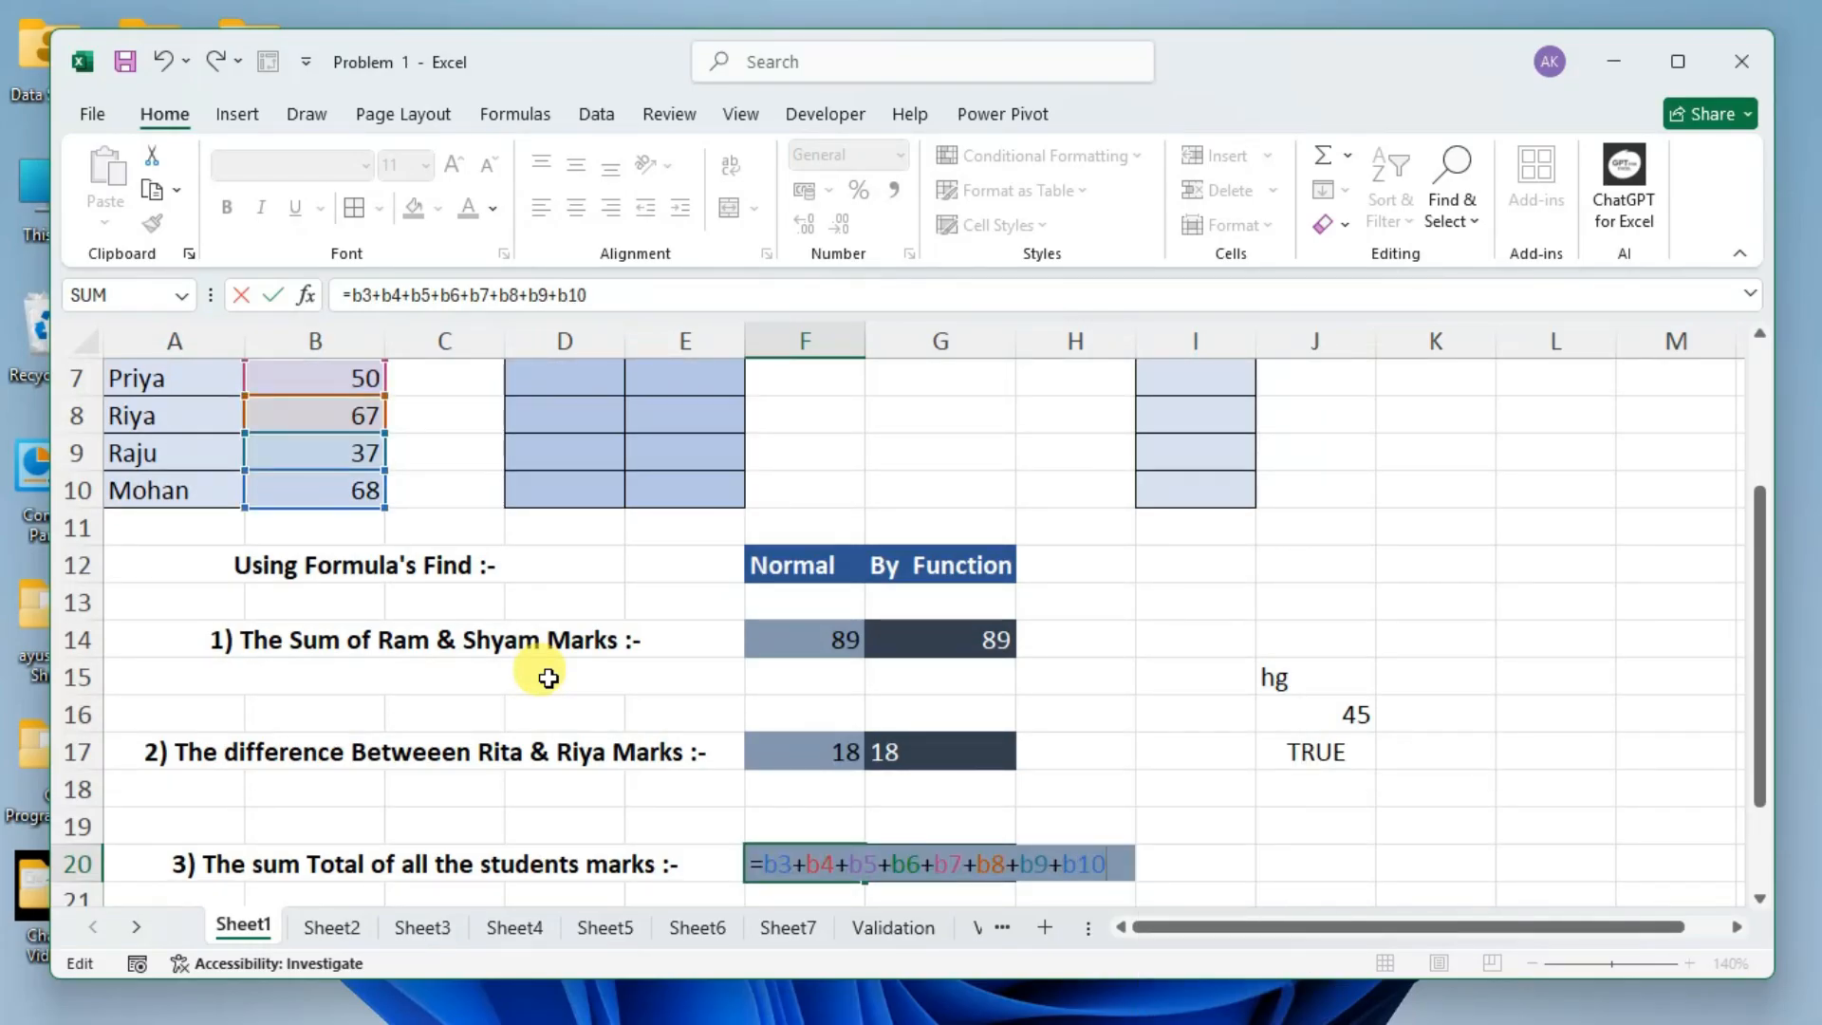
key(Return)
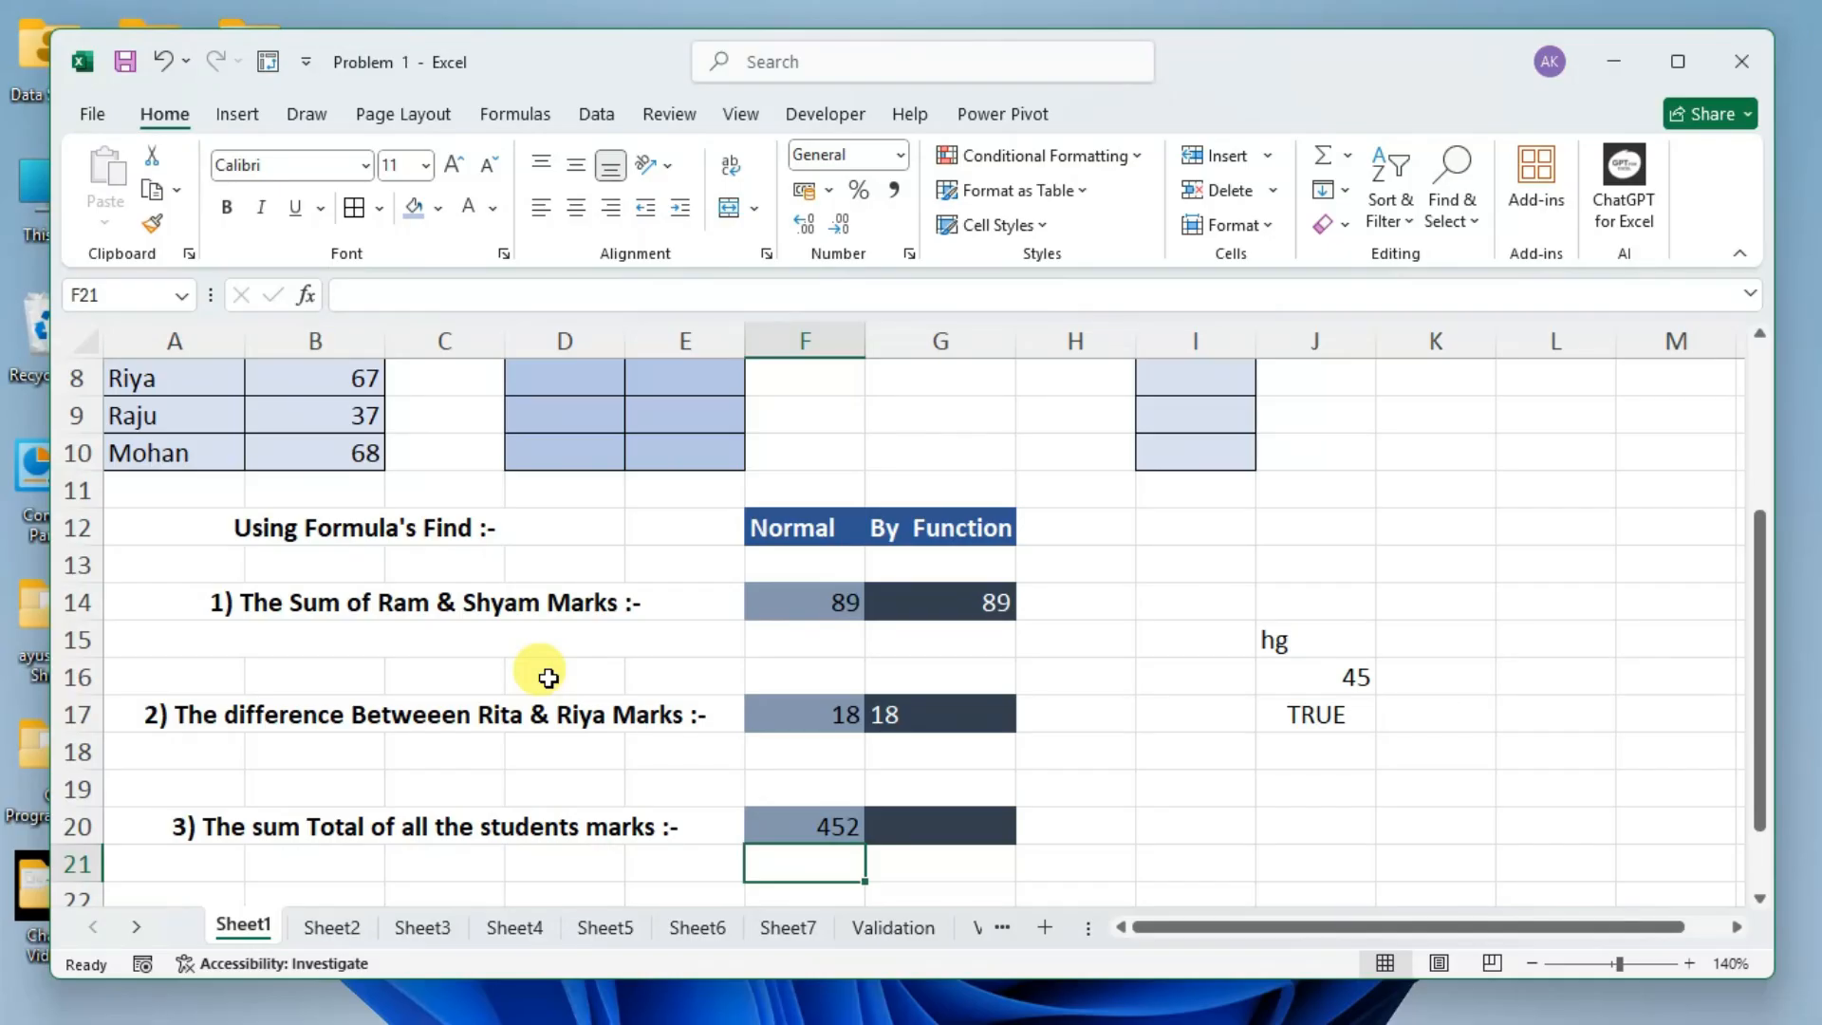
scroll(326, 617, up, 3)
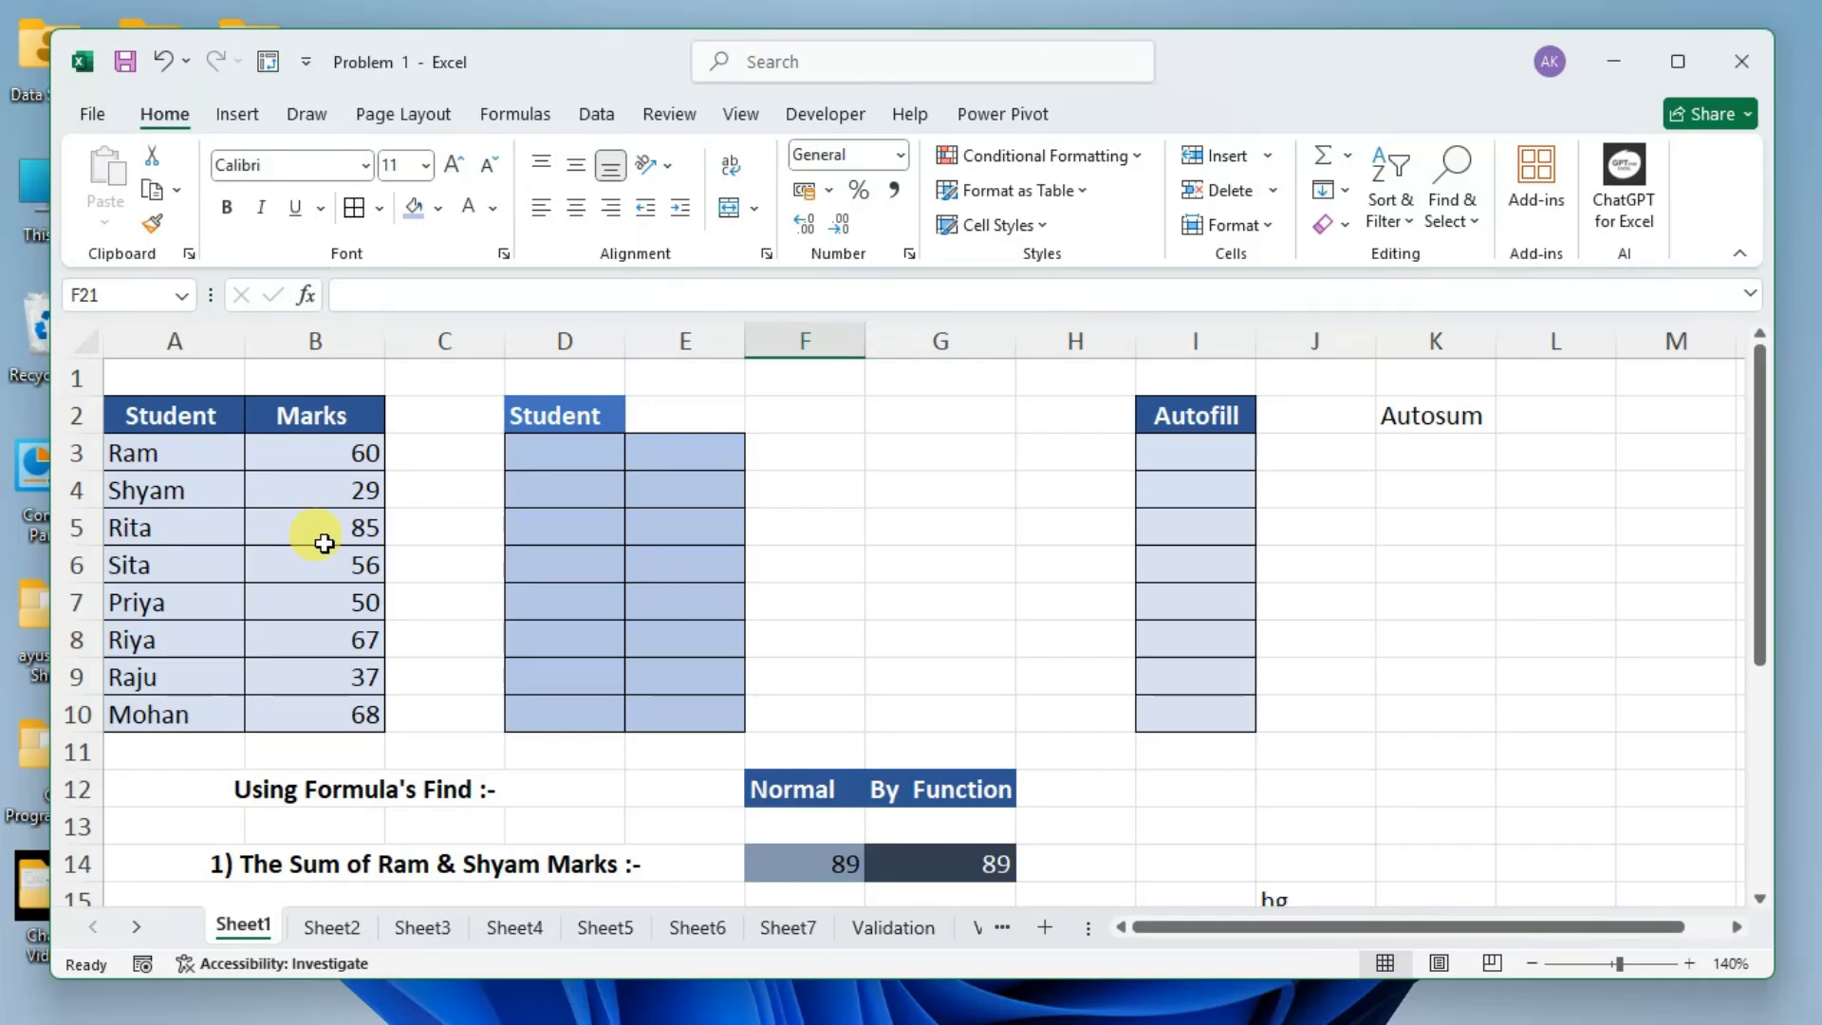
scroll(767, 790, down, 1)
scroll(767, 790, down, 2)
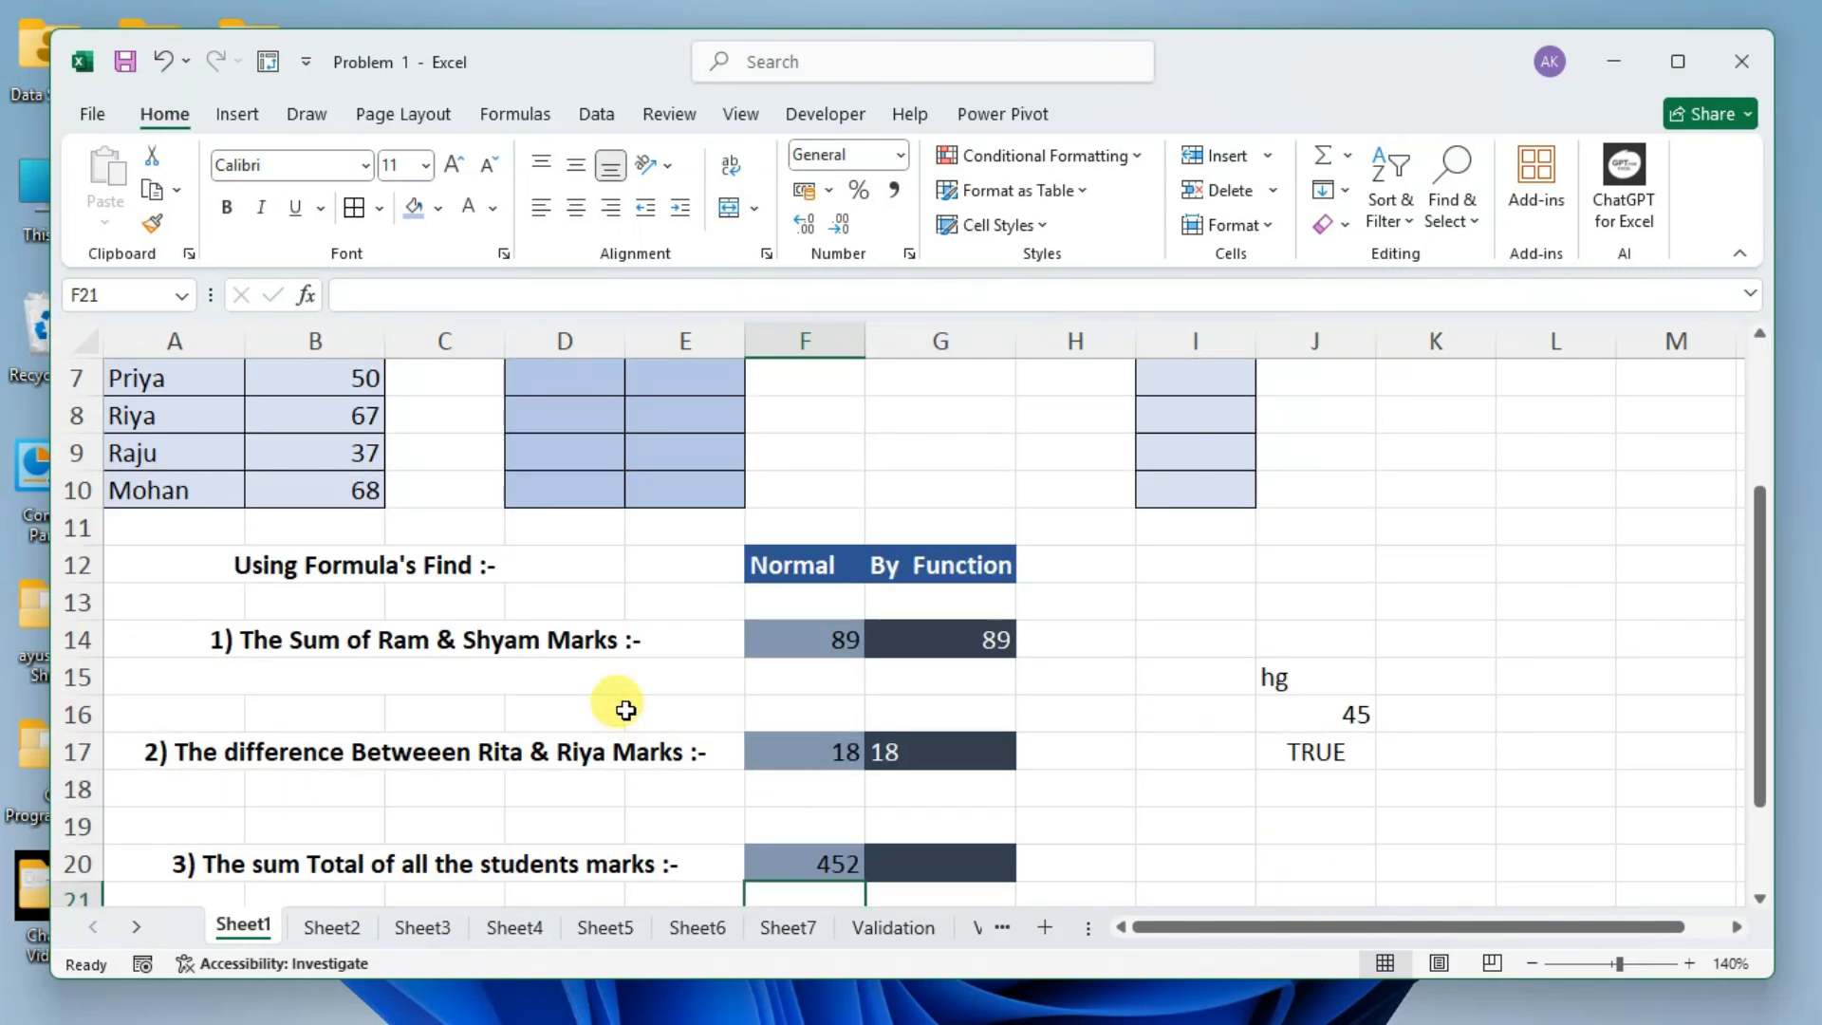
scroll(712, 643, down, 3)
click(908, 625)
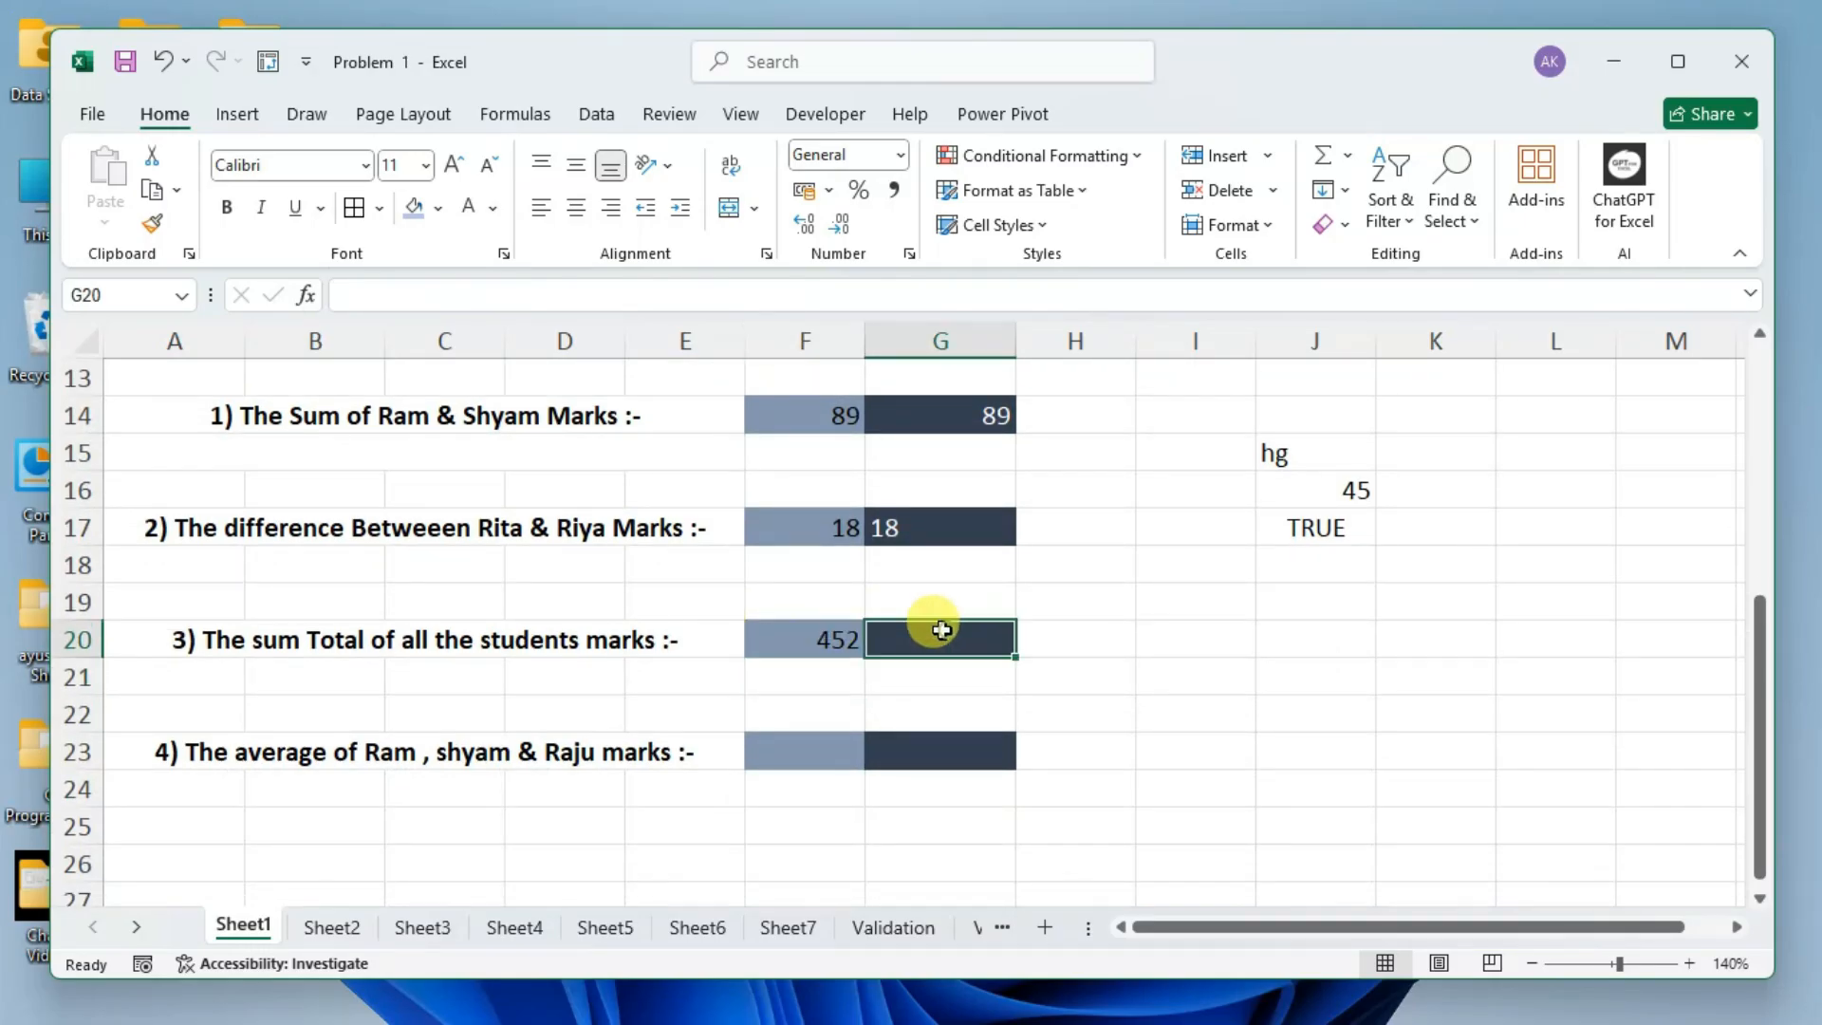
text(=sum)
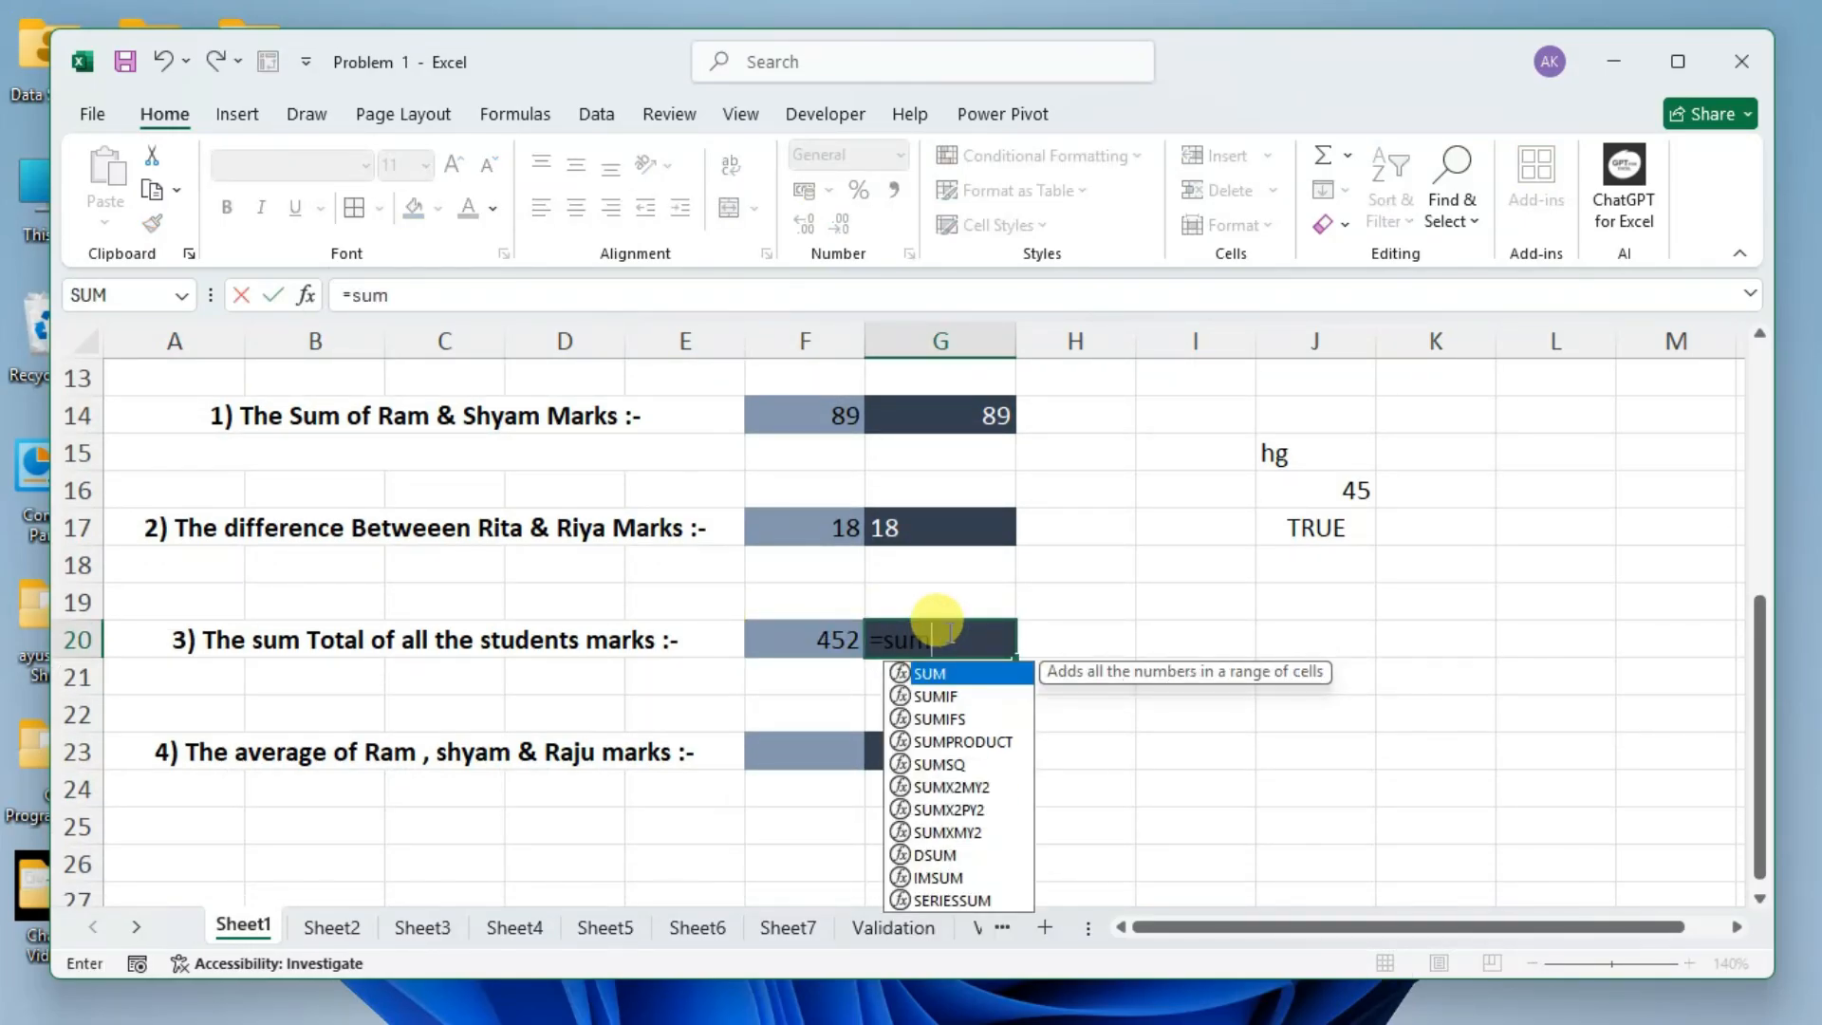
key(Tab)
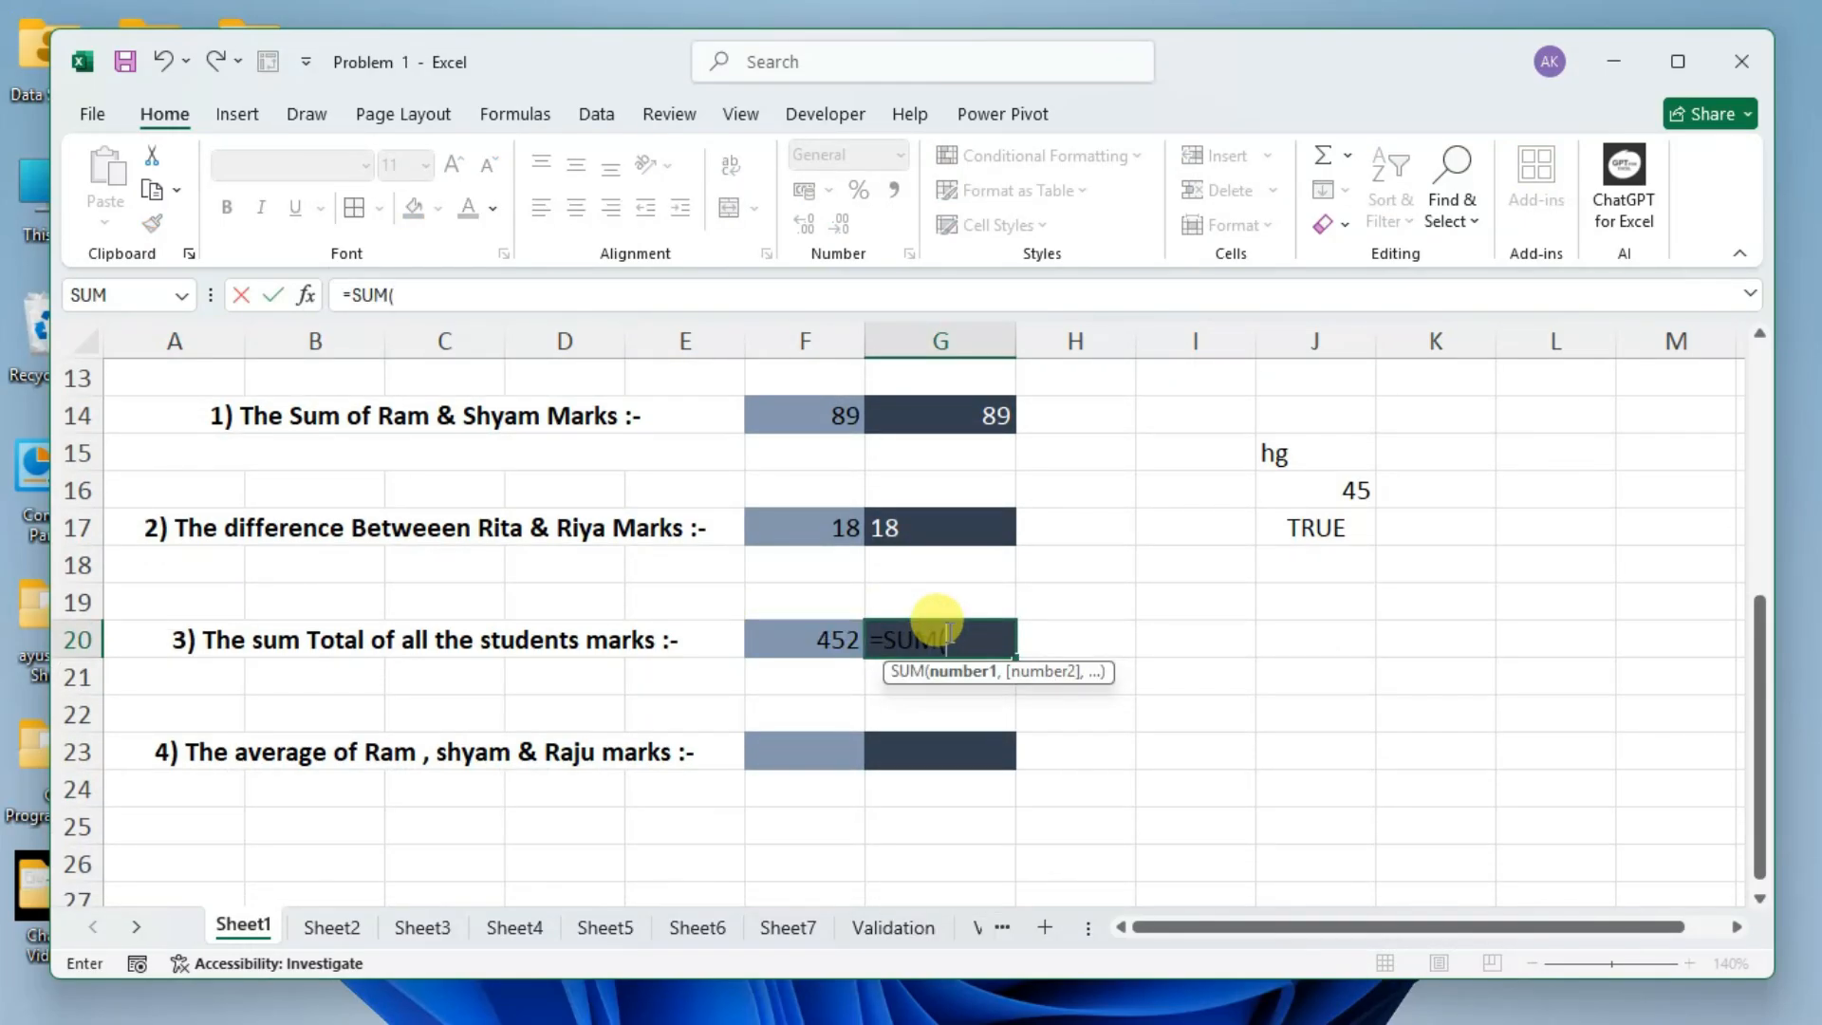
key(BackSpace)
key(BackSpace)
key(BackSpace)
key(BackSpace)
key(BackSpace)
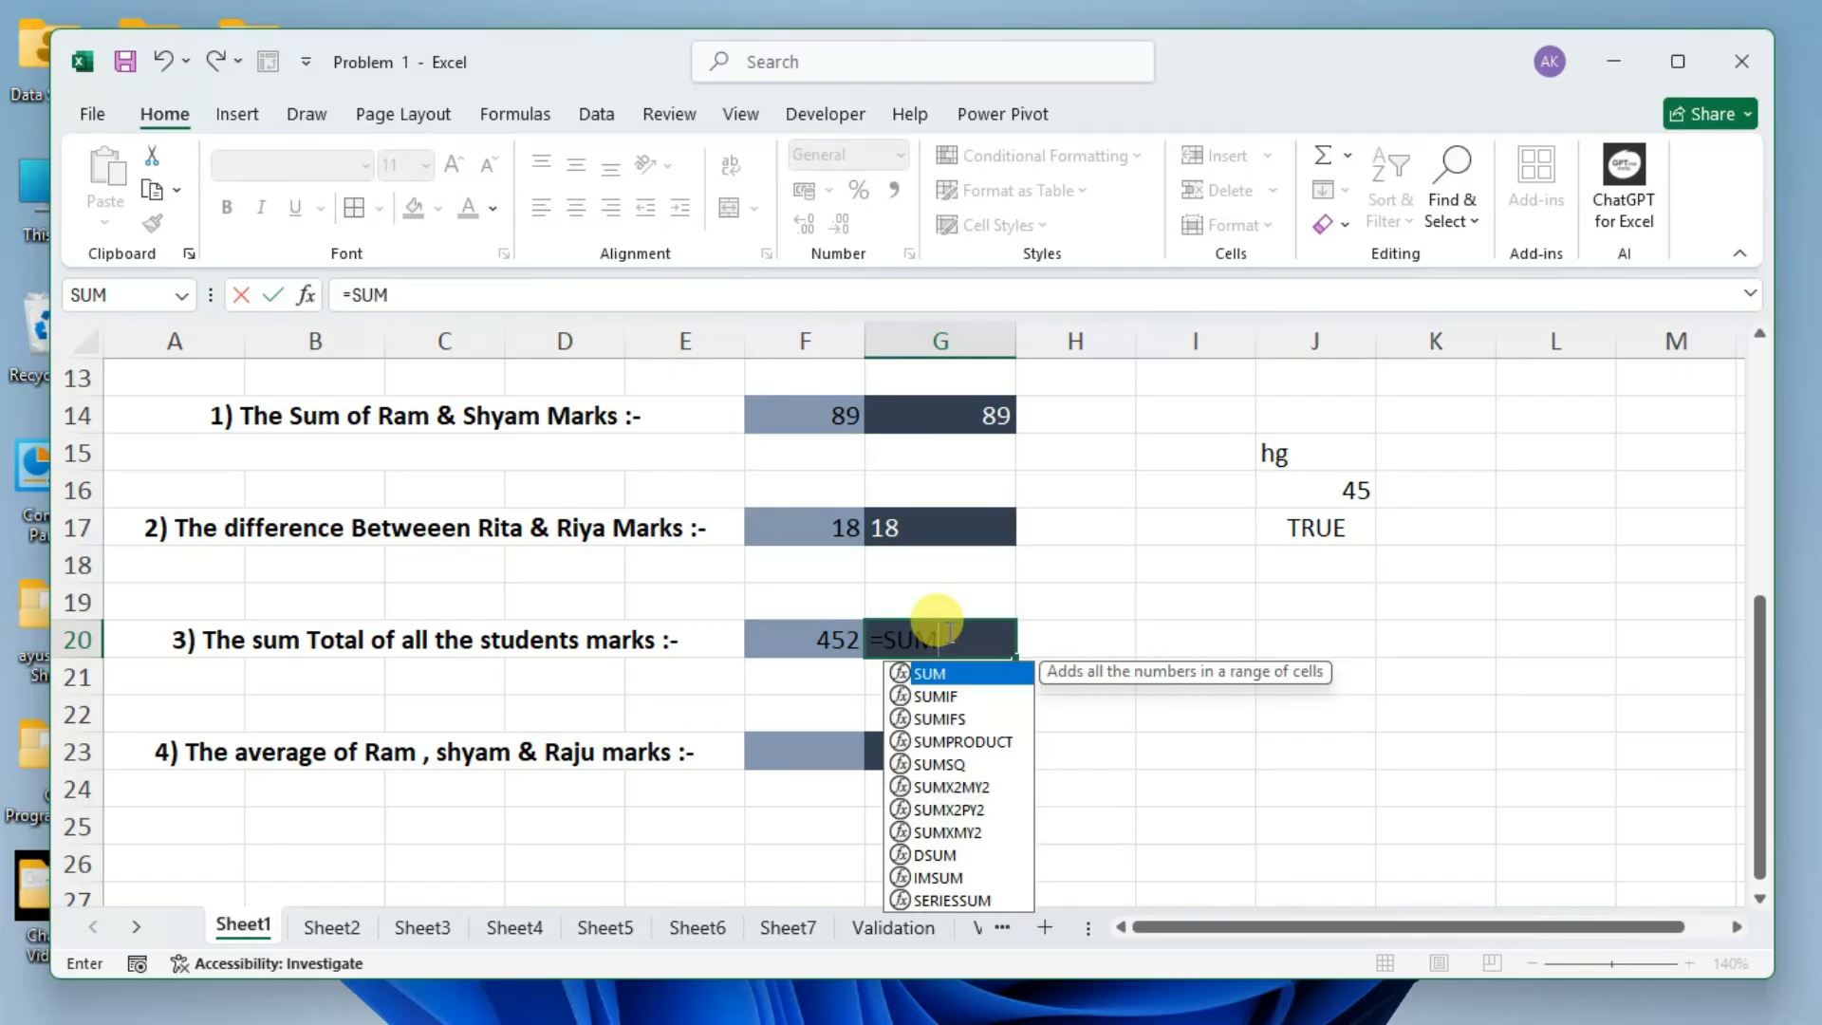
key(Return)
Start a SUM function in cell G20 for the total of all the students' marks.
click(947, 631)
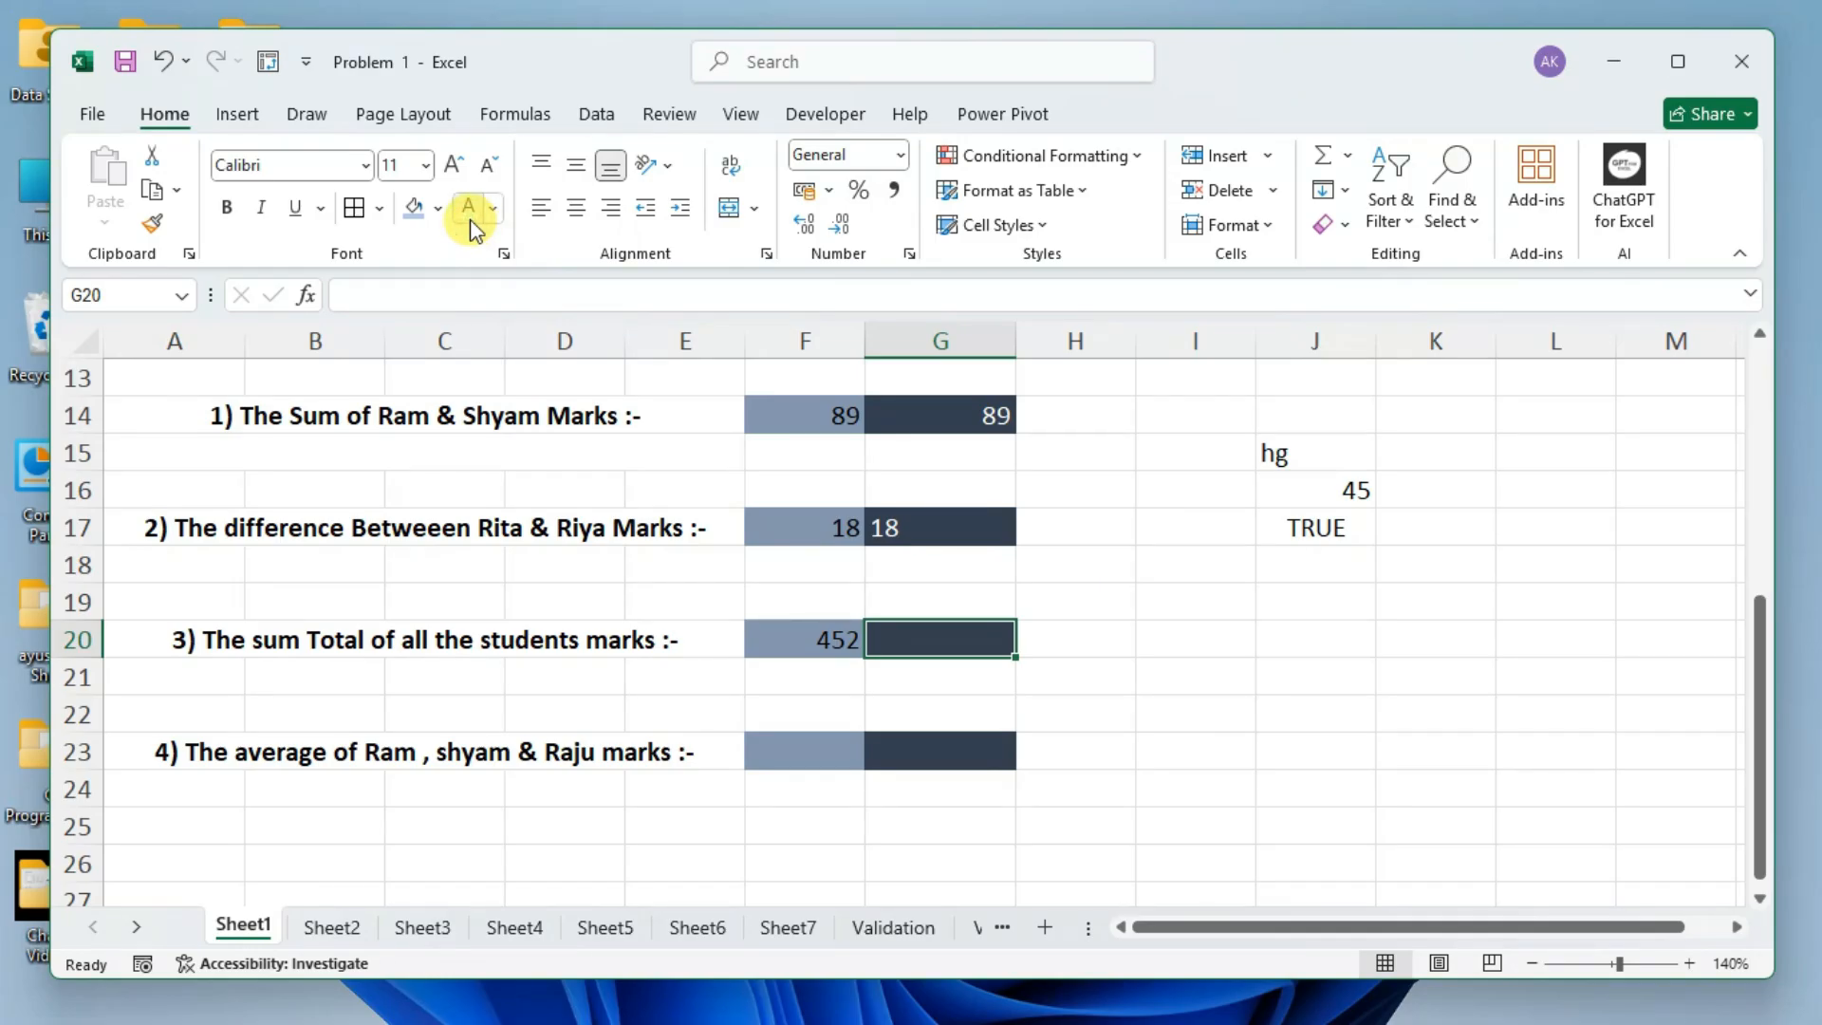
text(=su)
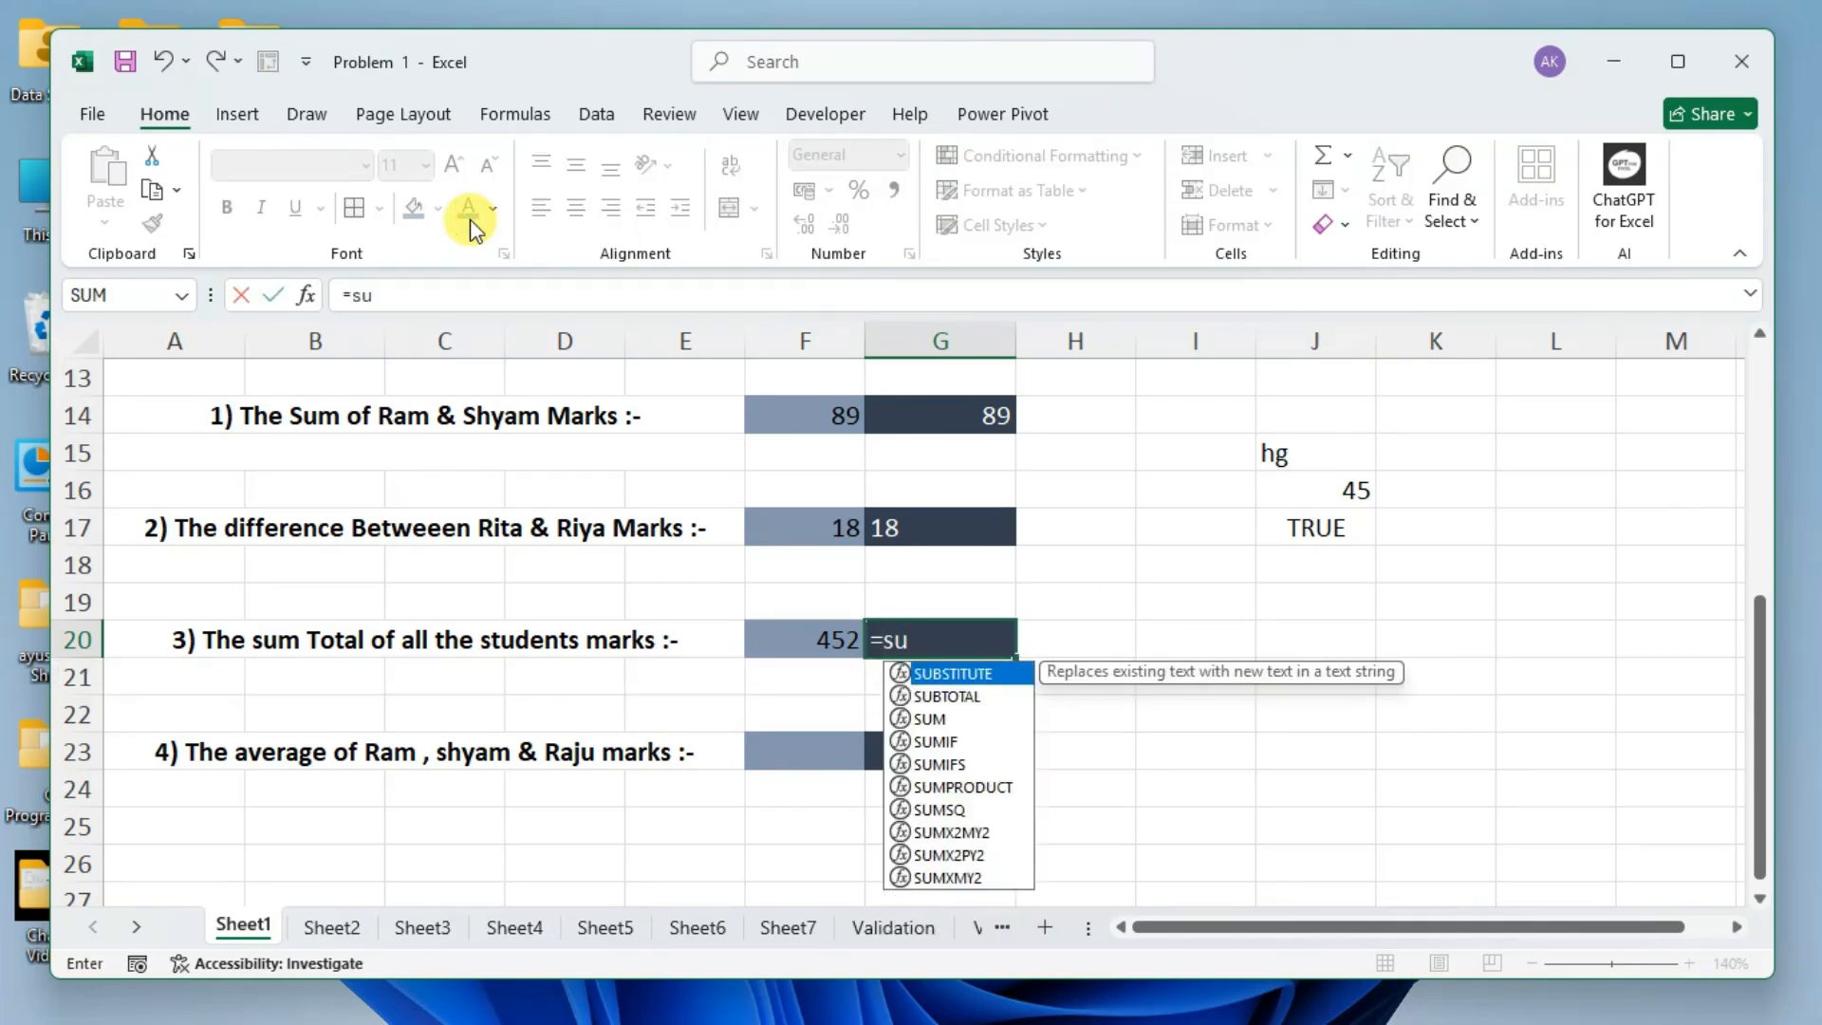
text(m)
key(Tab)
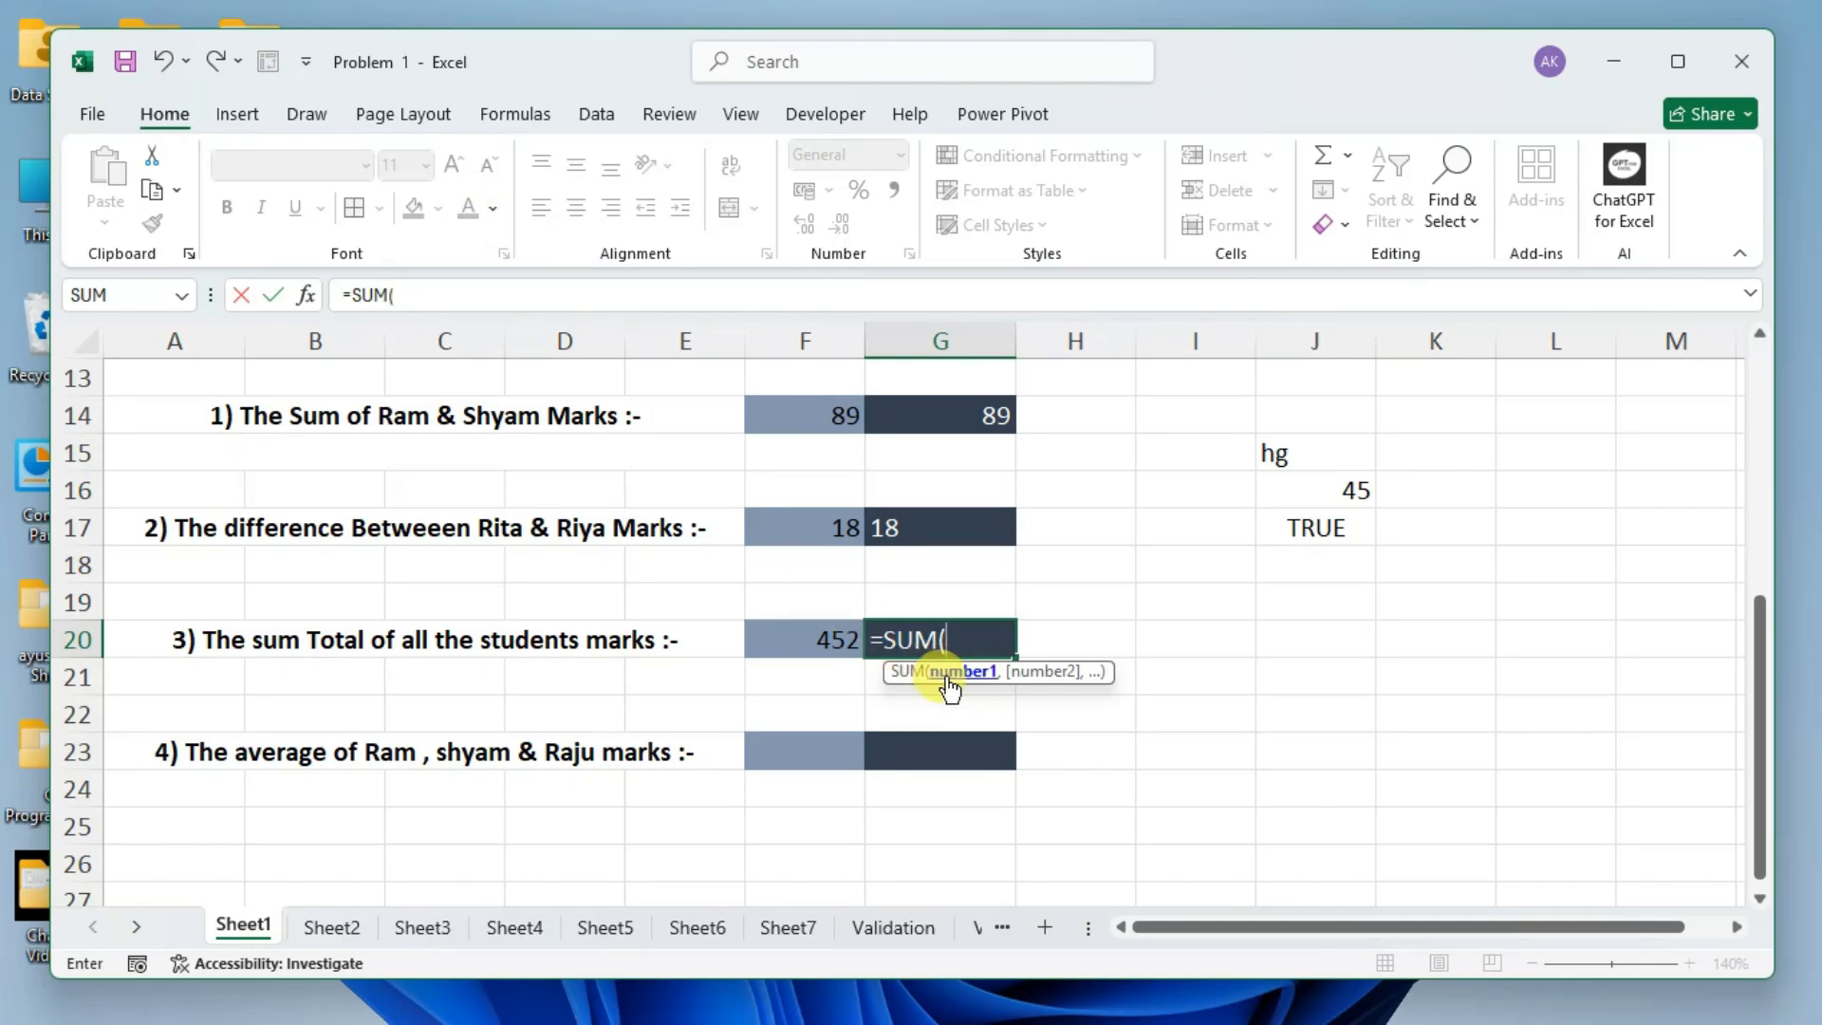
click(960, 637)
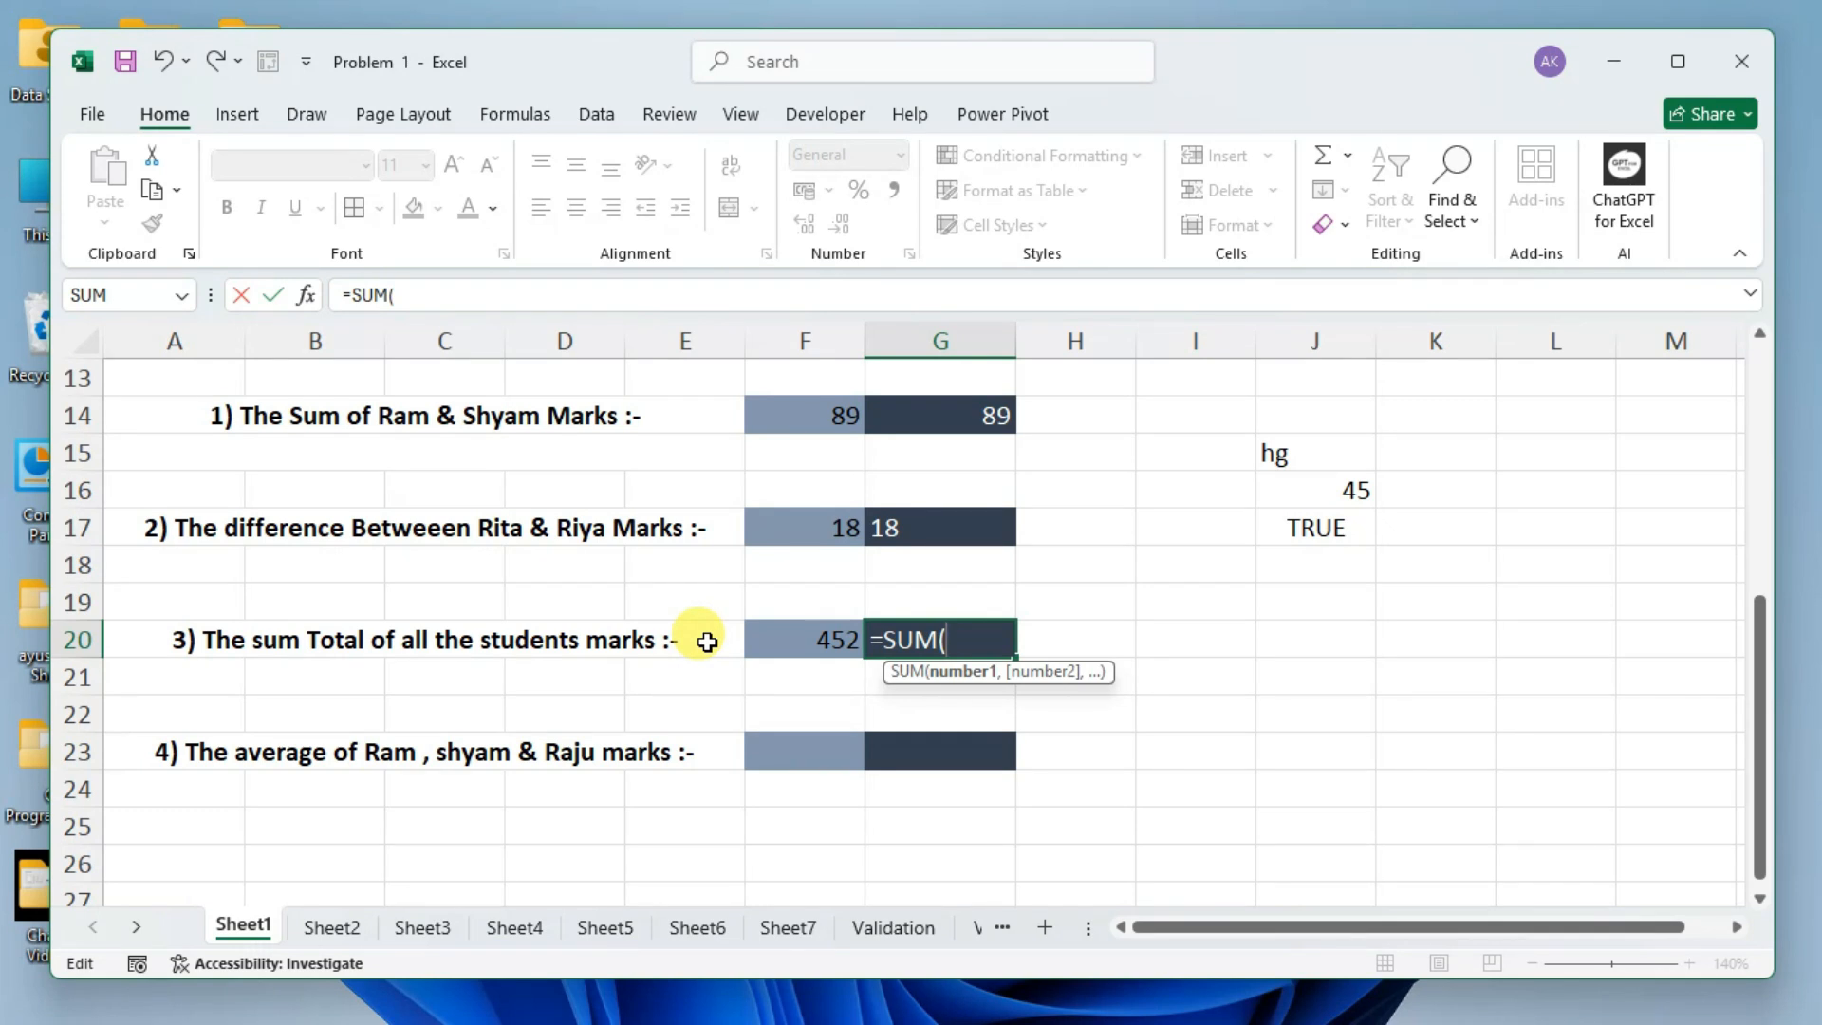
Try selecting the marks range B3:B10 as the SUM argument, both in one go and by extending from B3, and clear it.
scroll(703, 637, up, 4)
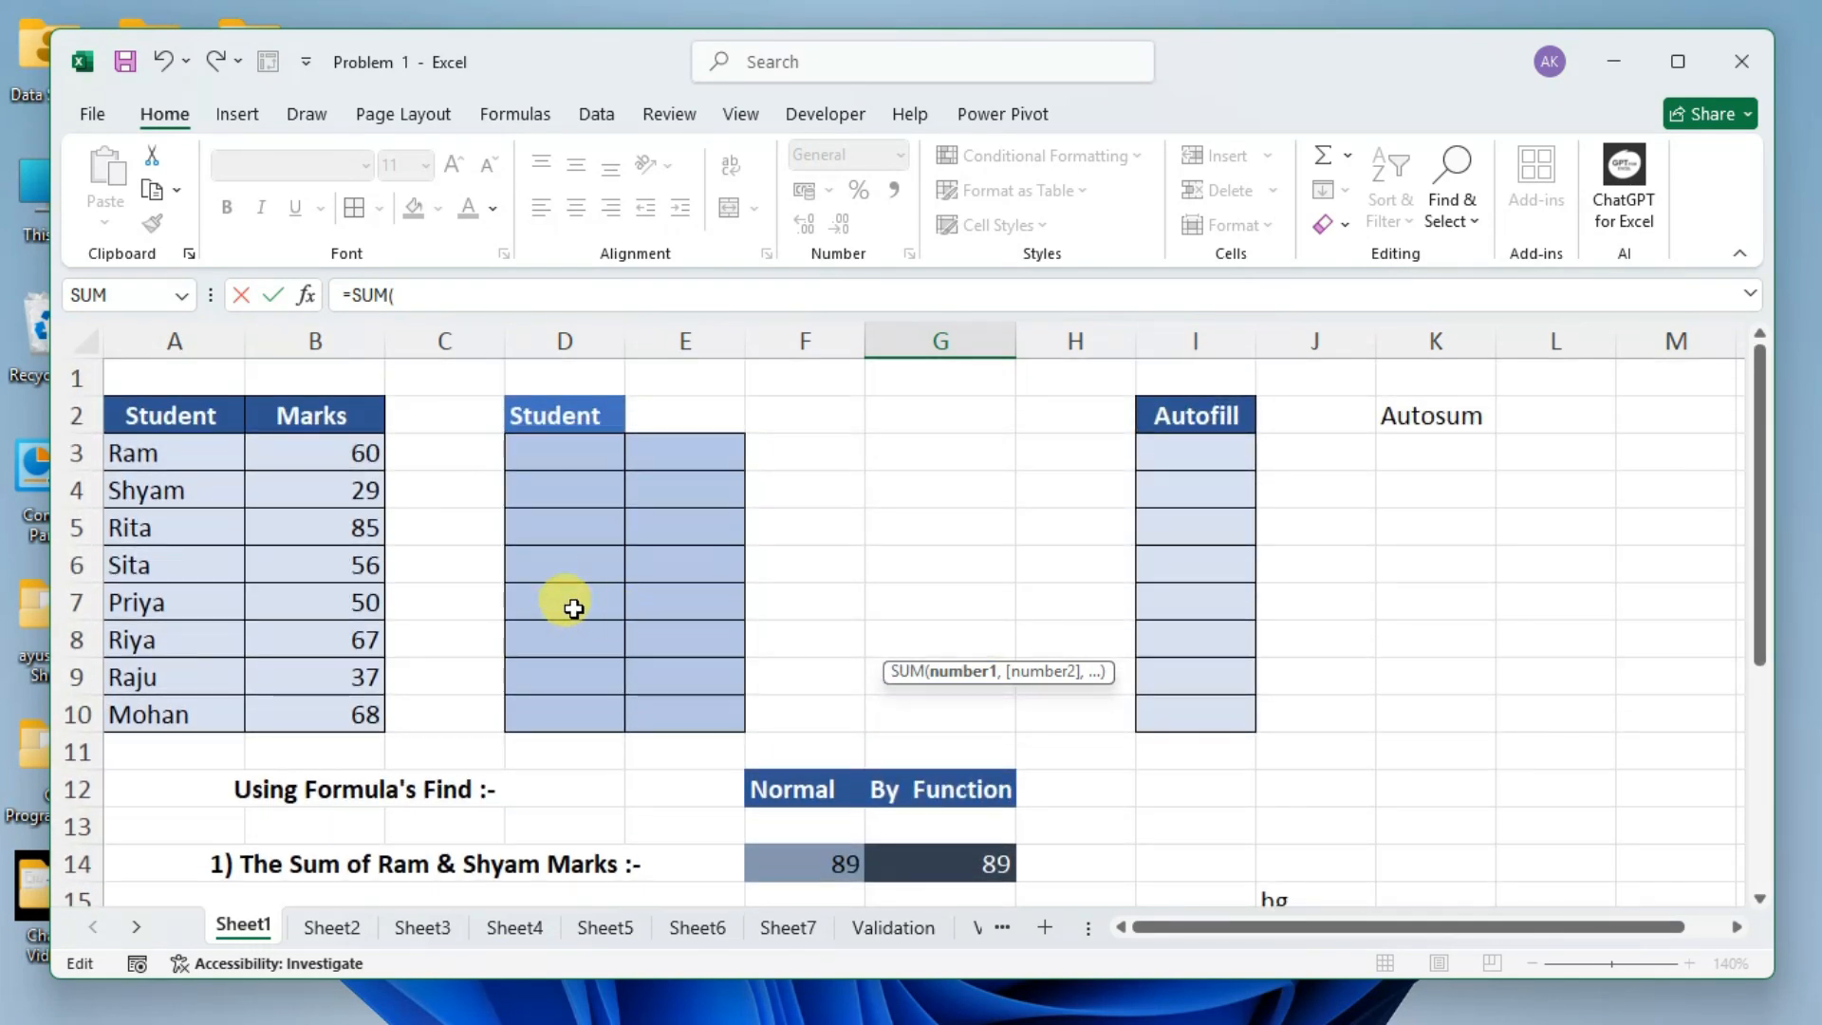
scroll(574, 608, down, 3)
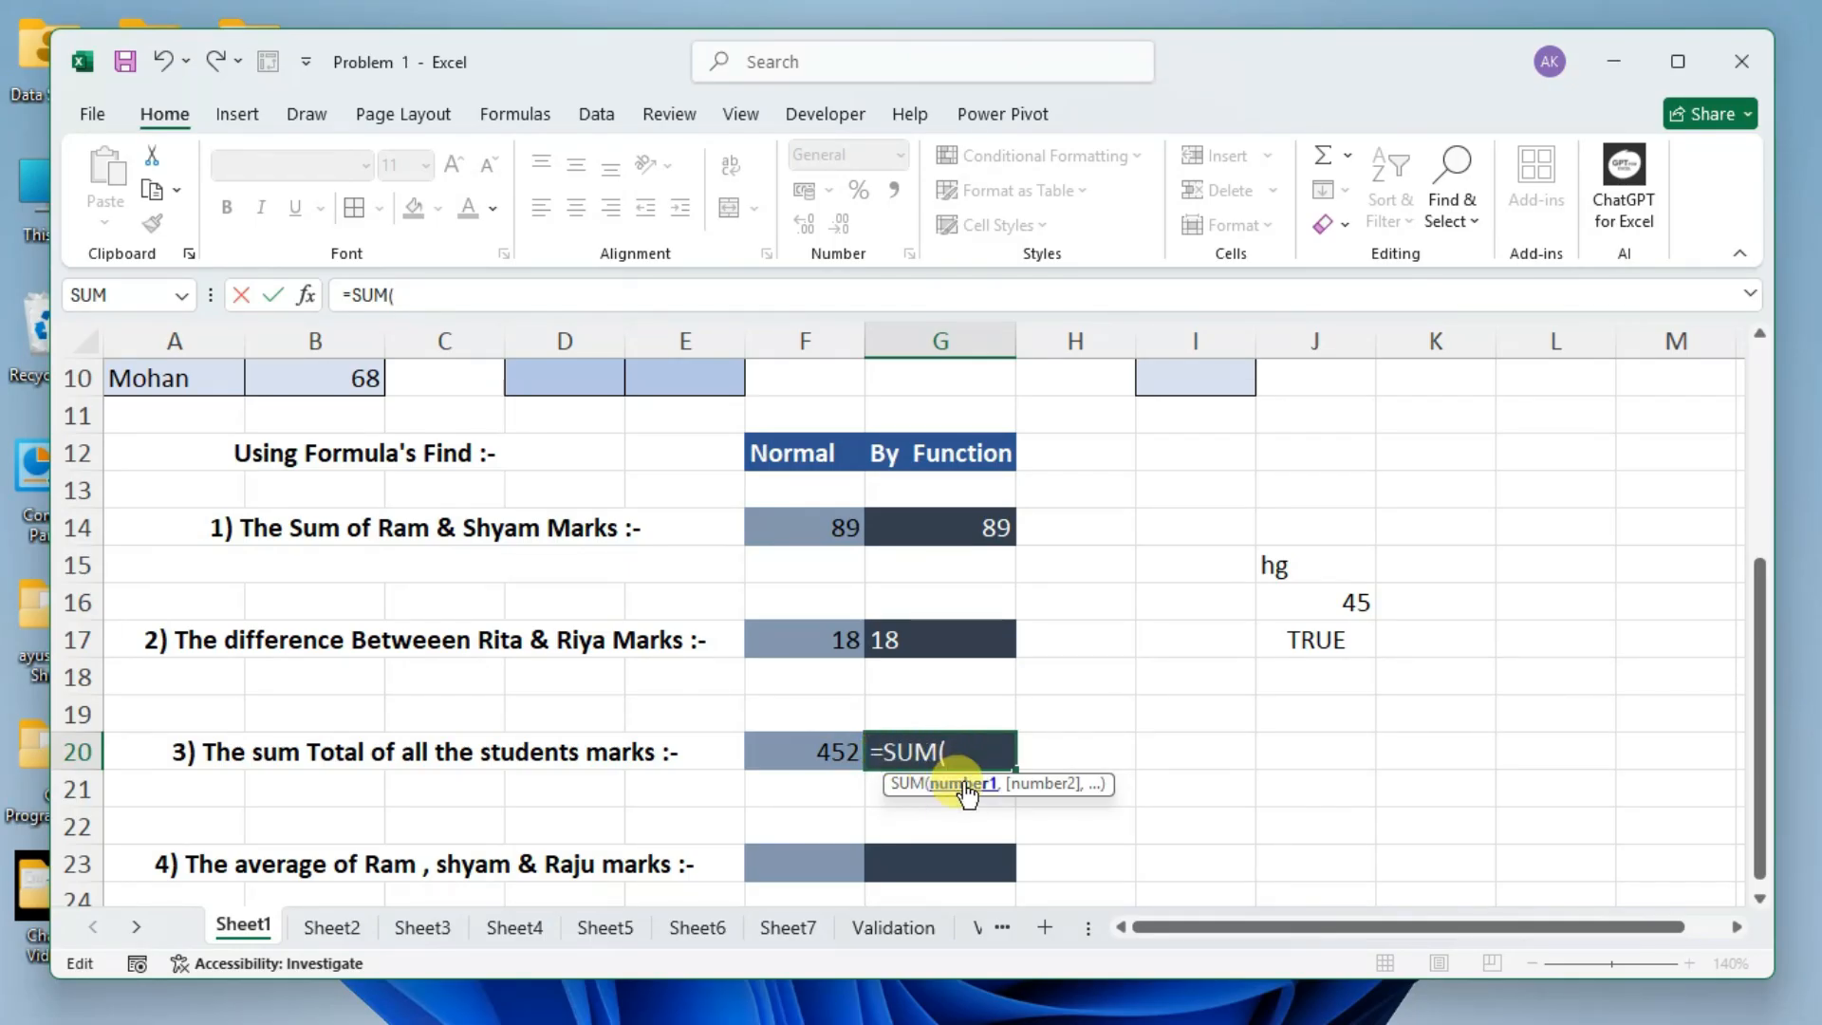
scroll(484, 594, up, 3)
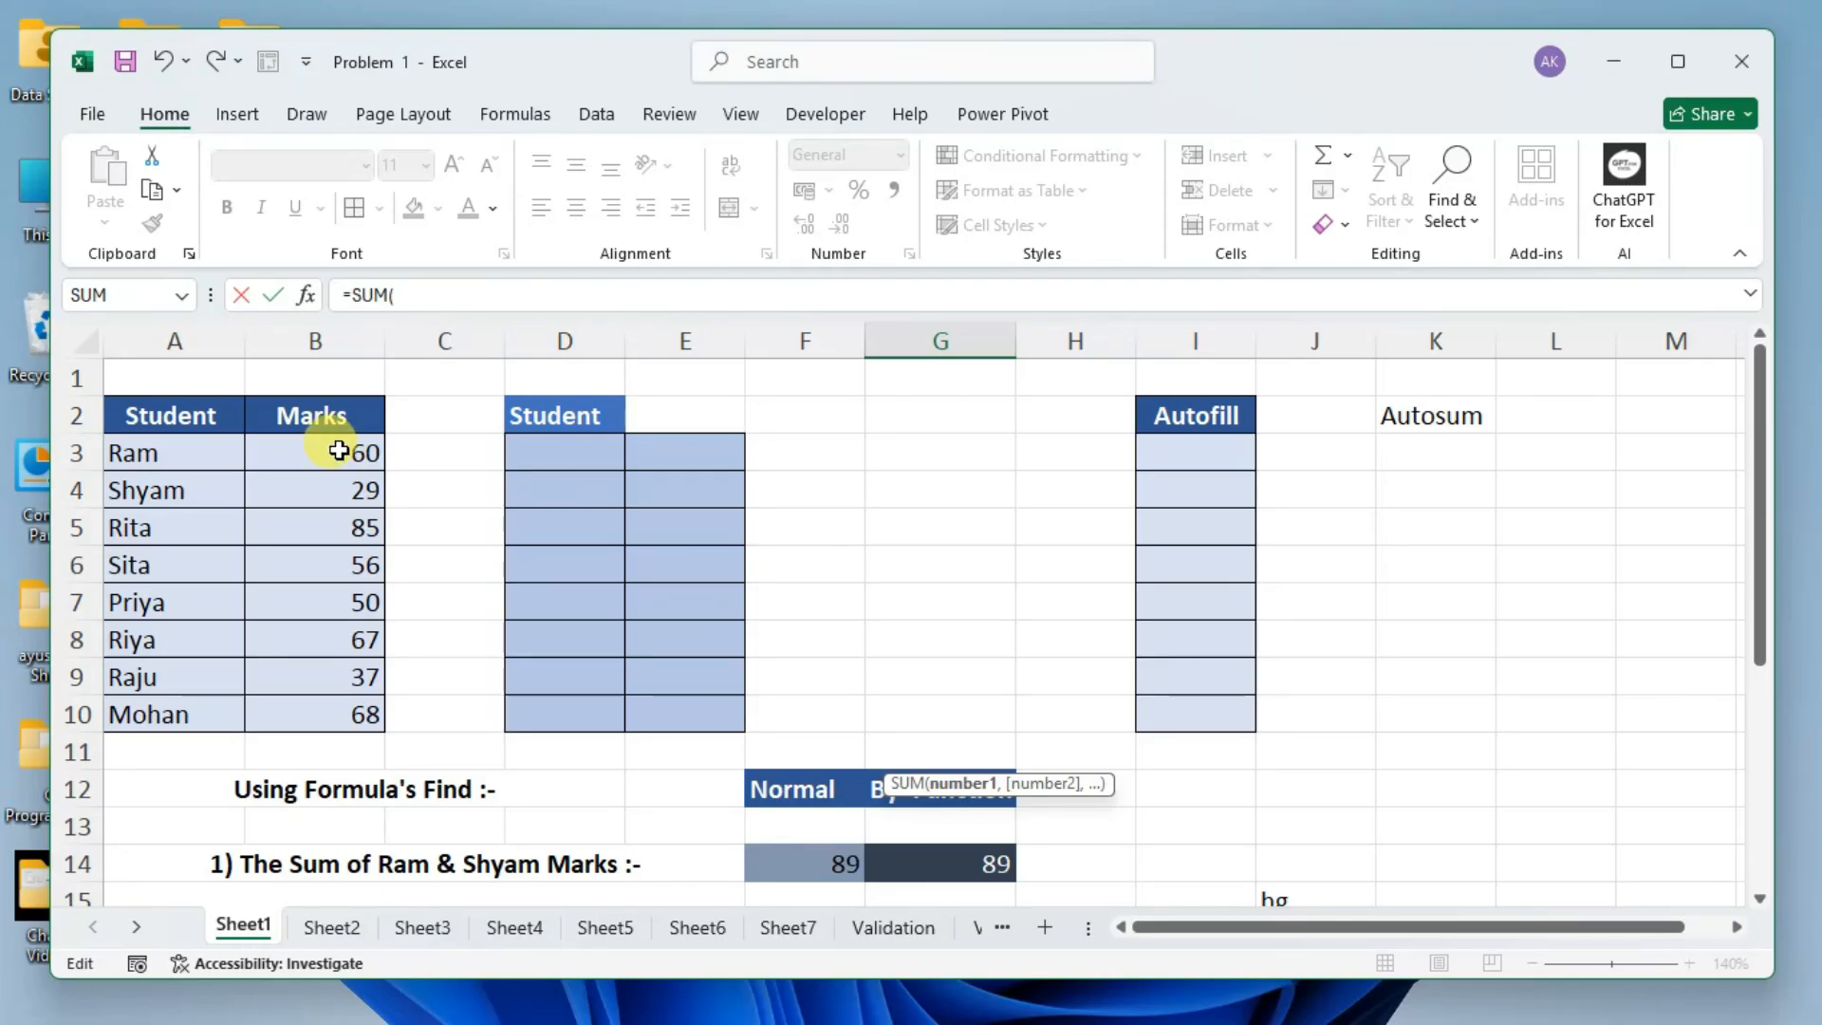
drag(339, 450, 341, 711)
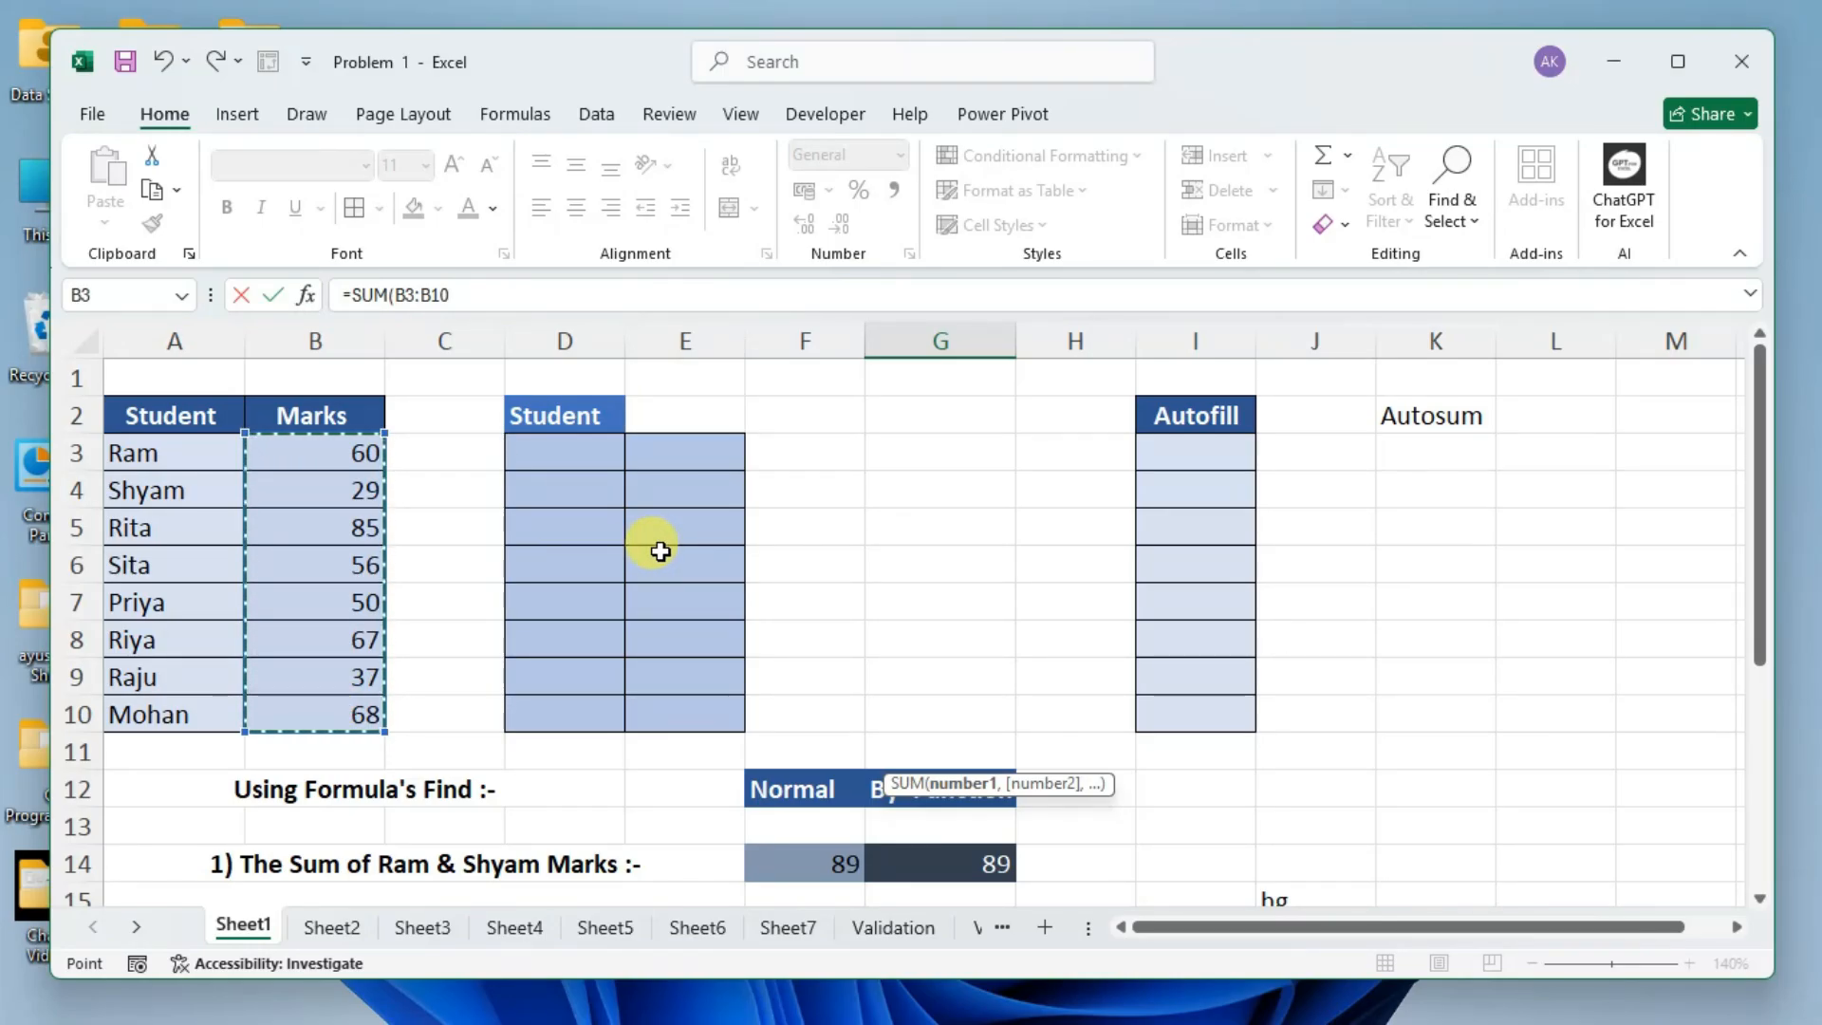
click(343, 444)
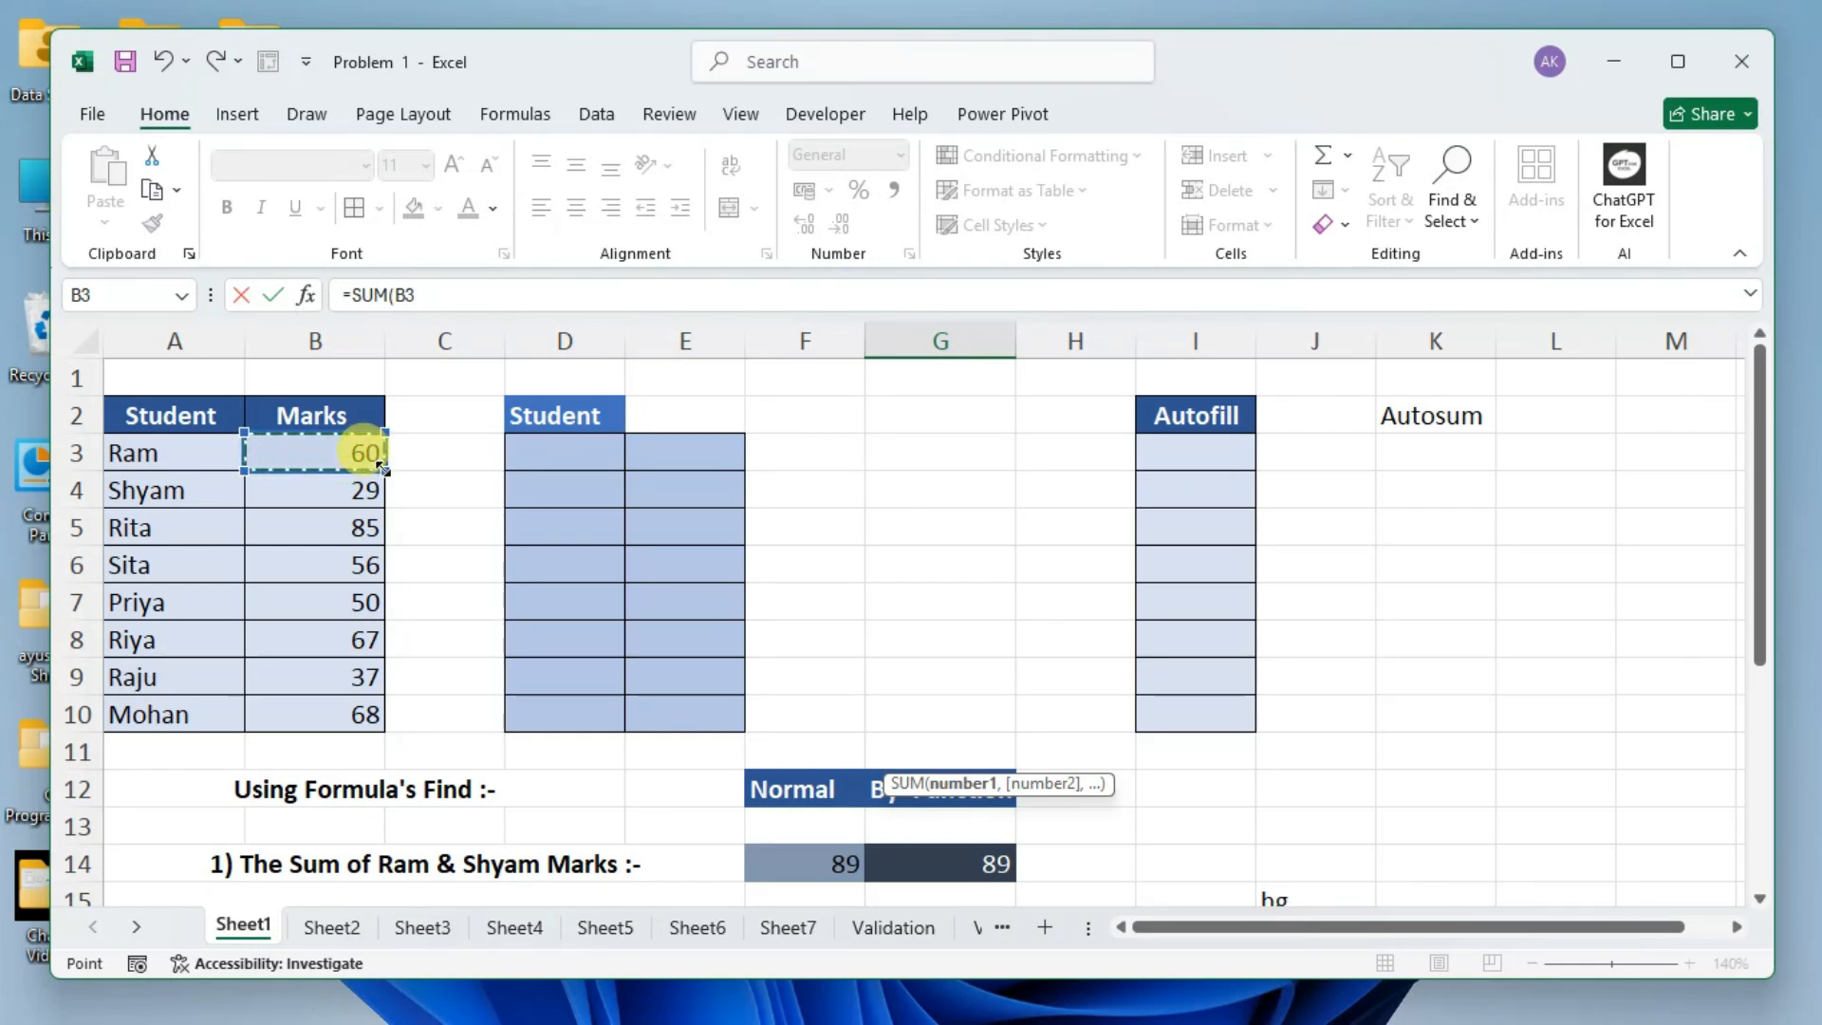
drag(383, 466, 383, 717)
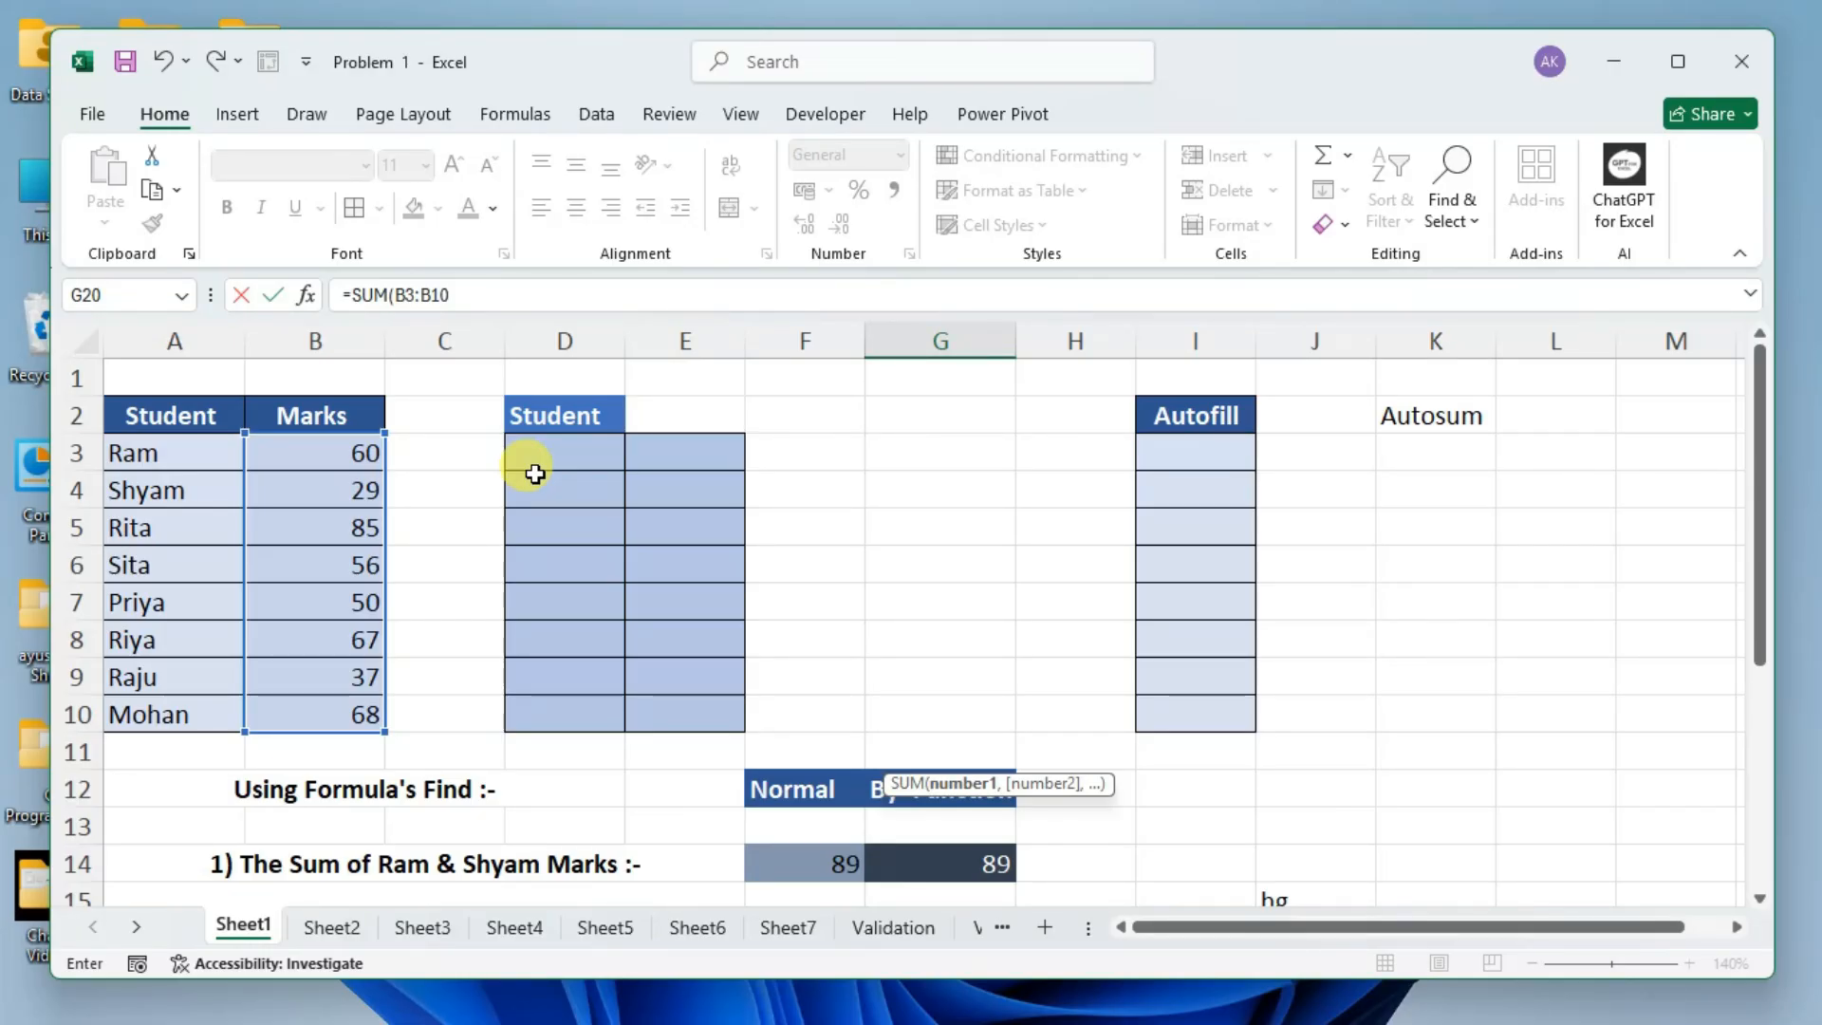
key(ctrl+z)
key(BackSpace)
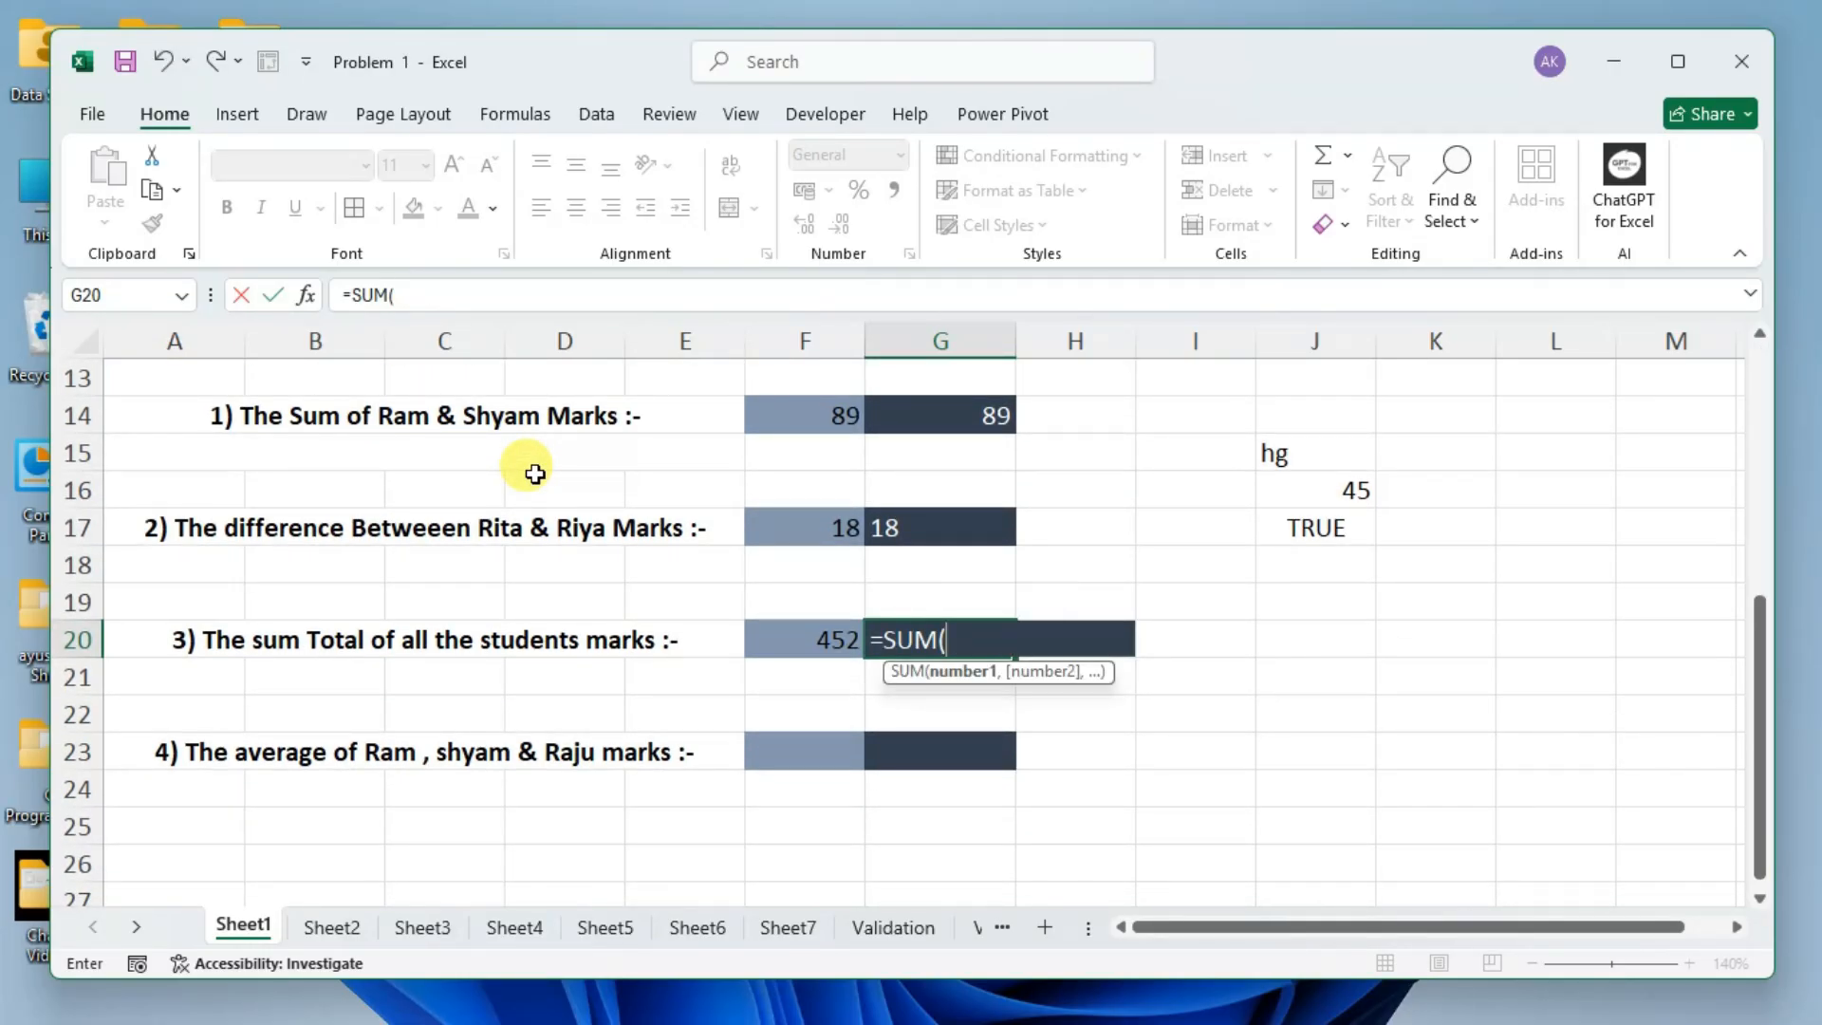
Pick B3:B10 again as the SUM argument in G20, and remove the reference so only =SUM( remains.
scroll(524, 469, up, 4)
drag(347, 452, 357, 714)
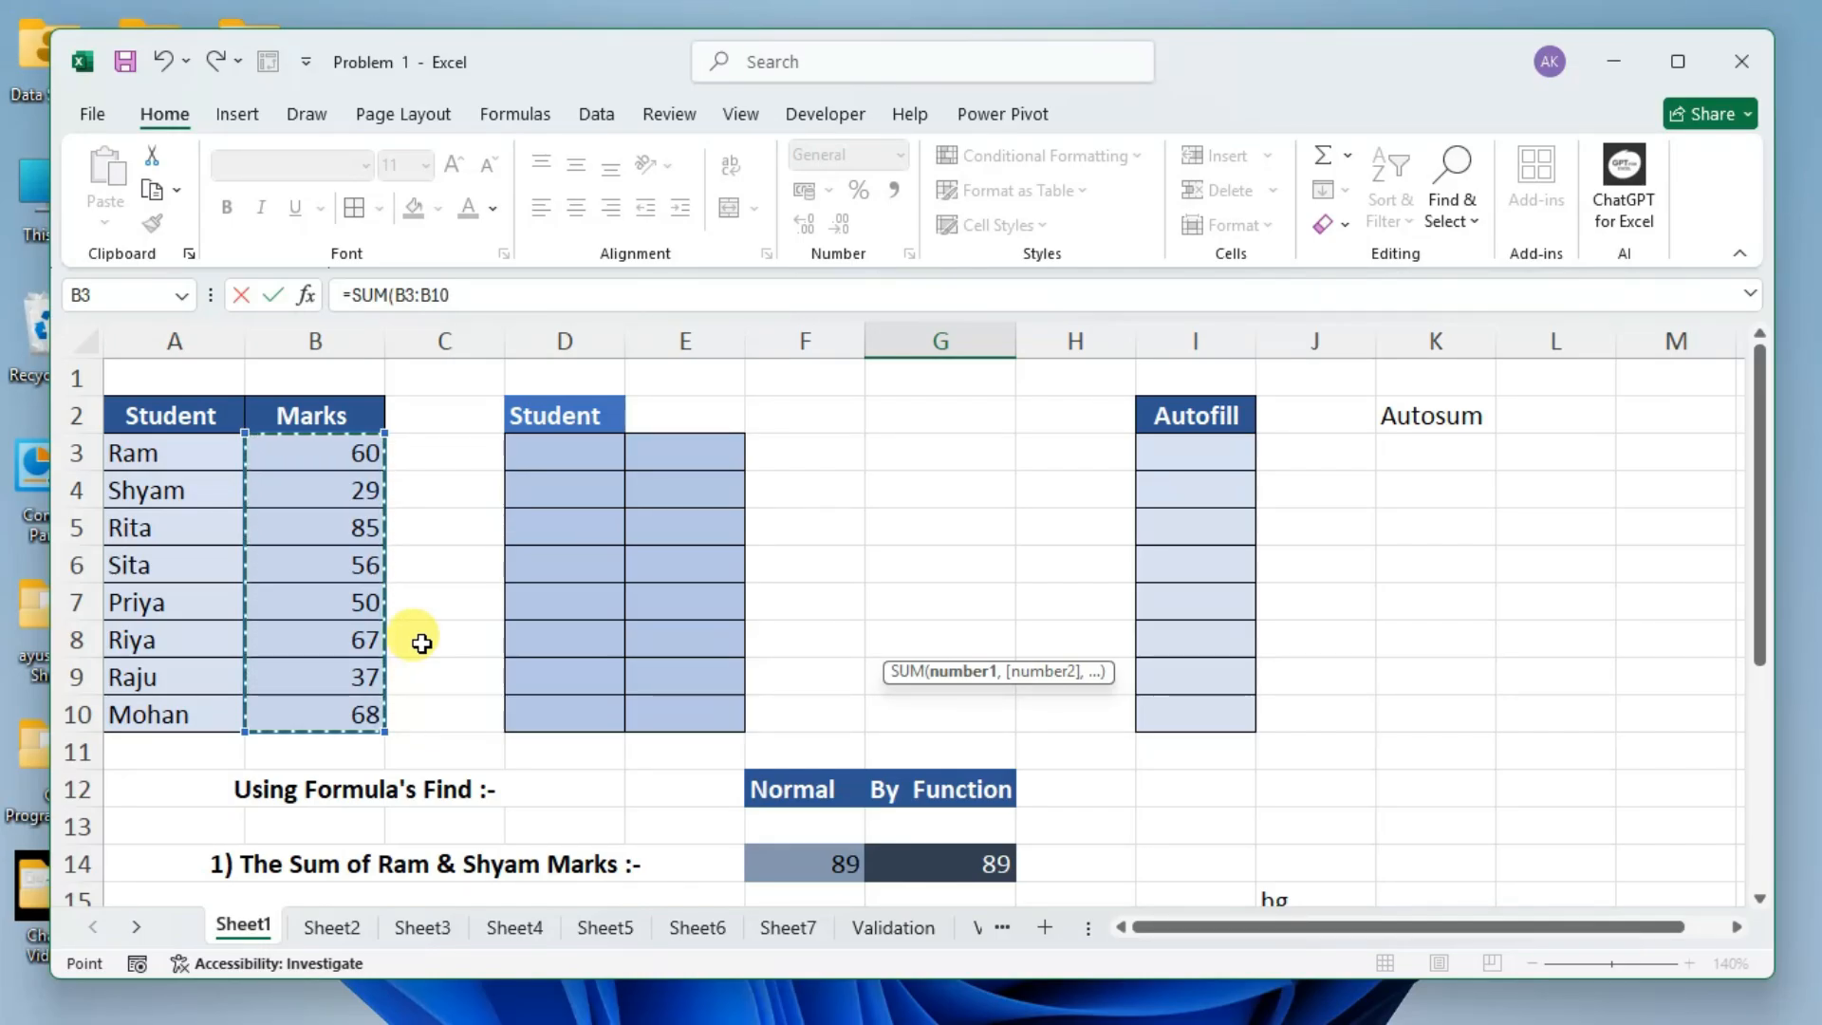
drag(396, 295, 462, 298)
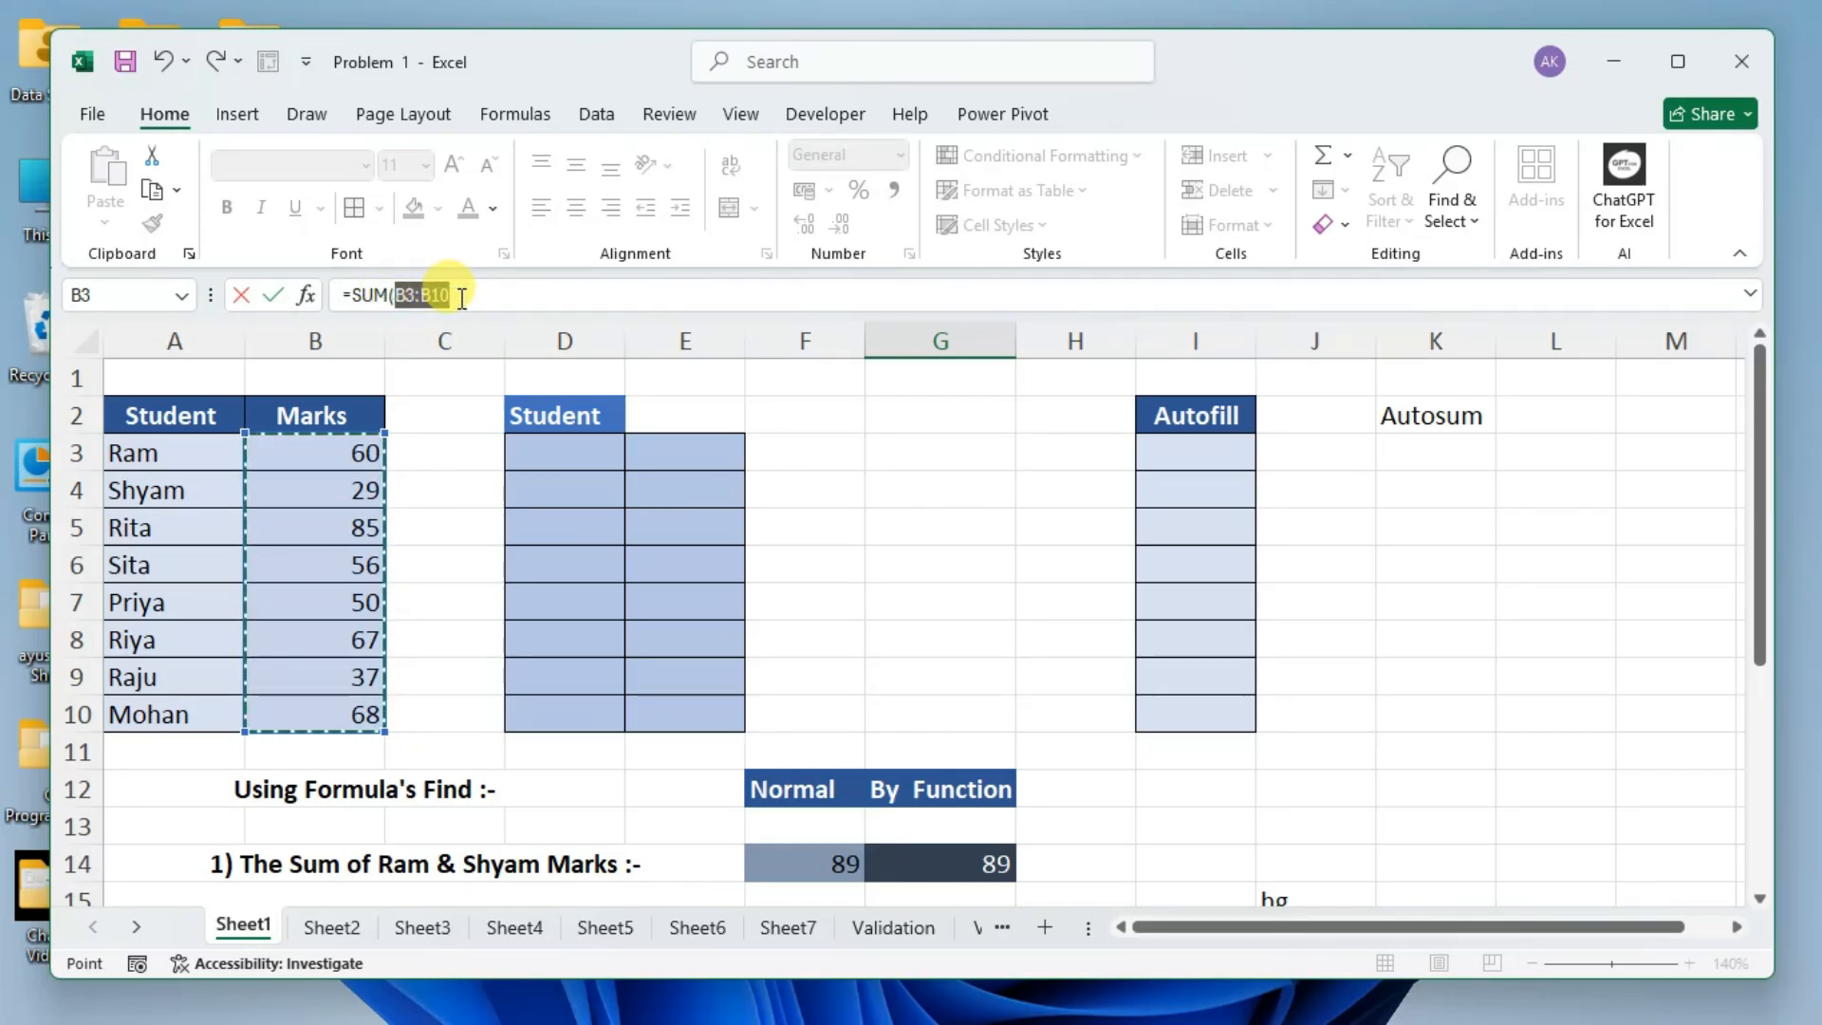
click(462, 298)
key(BackSpace)
key(BackSpace)
key(BackSpace)
key(BackSpace)
key(BackSpace)
key(BackSpace)
scroll(821, 605, down, 1)
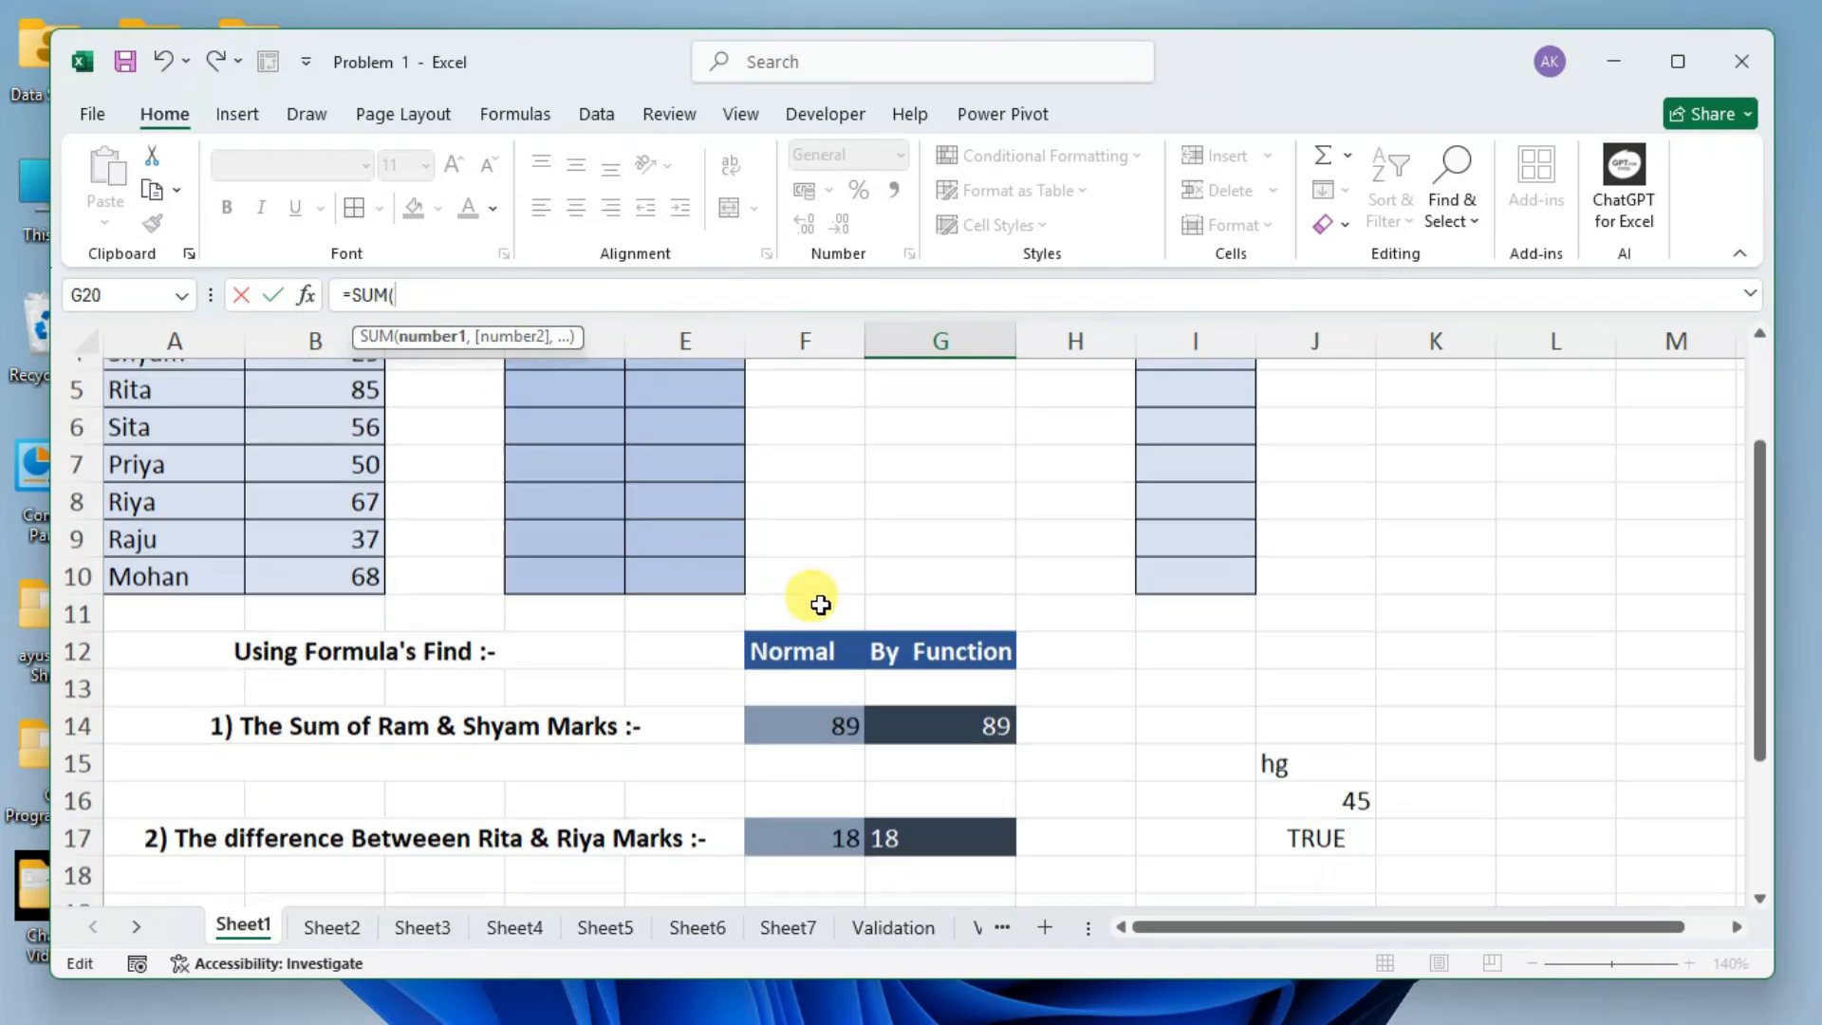
scroll(820, 605, down, 3)
click(947, 627)
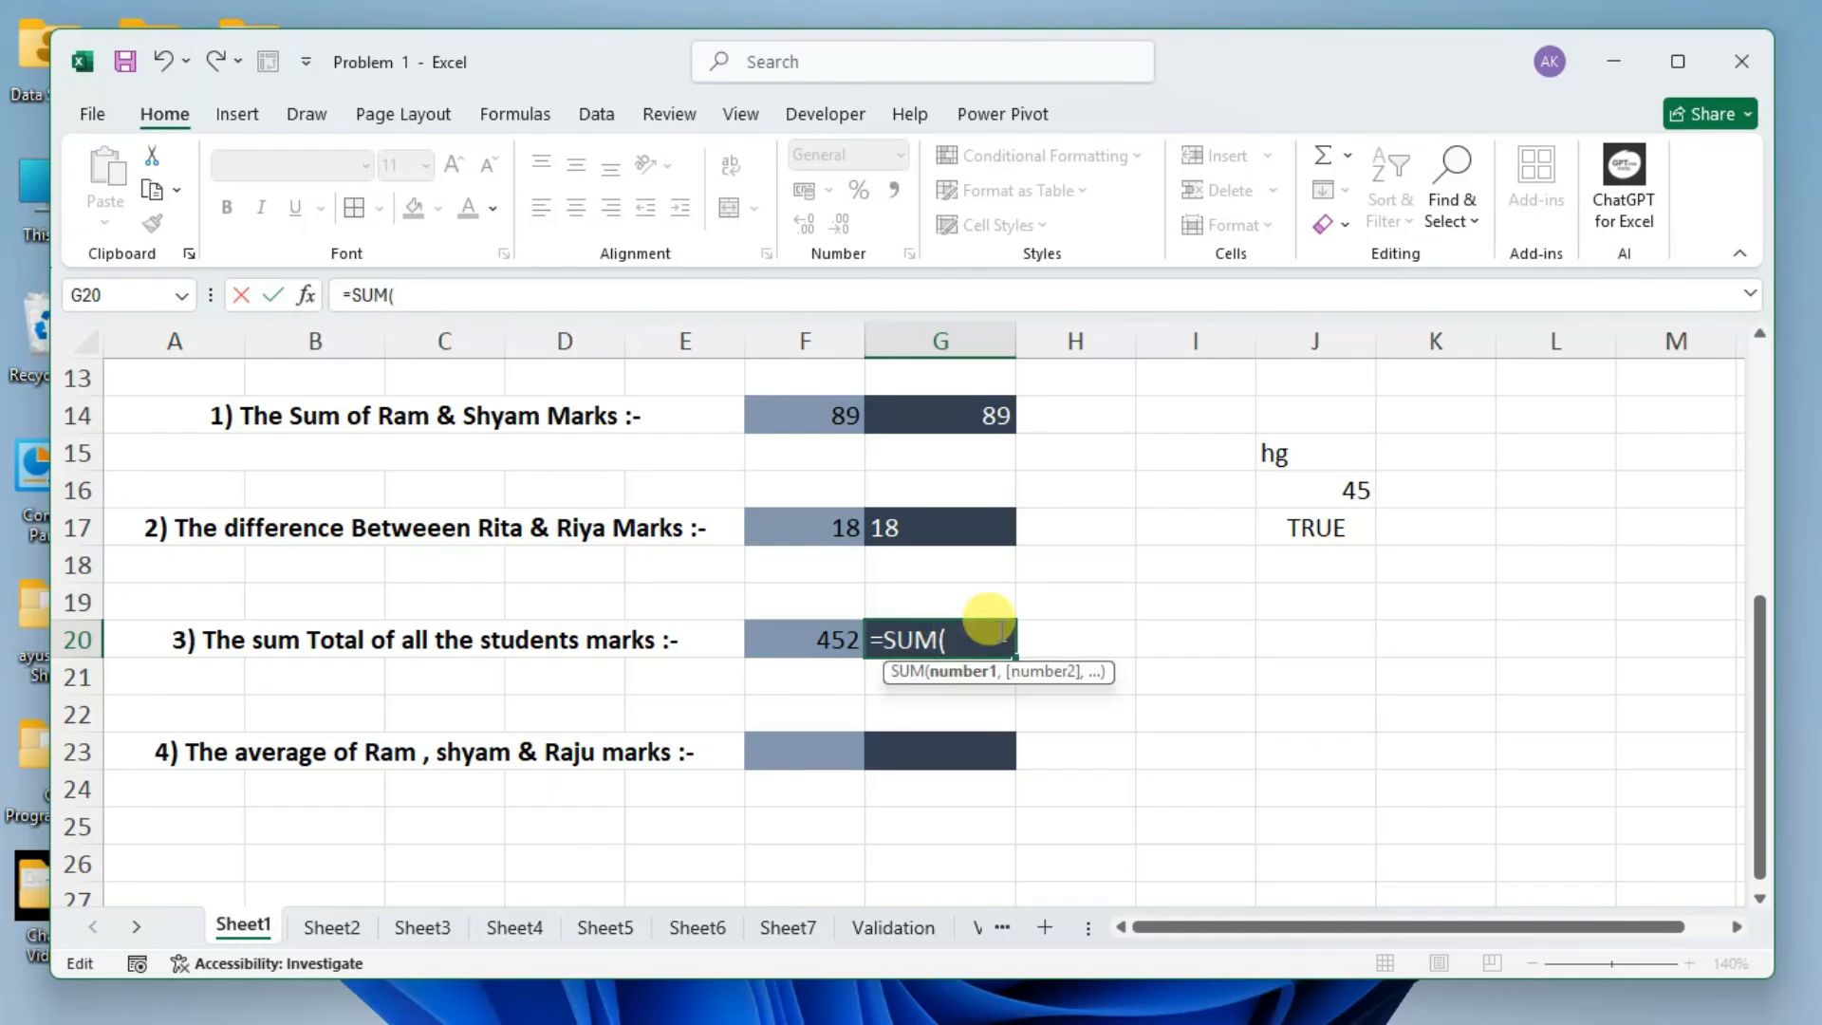
Complete the G20 formula as =SUM(b3:b10), check the referenced marks, and enter it.
text(b3)
text(b10)
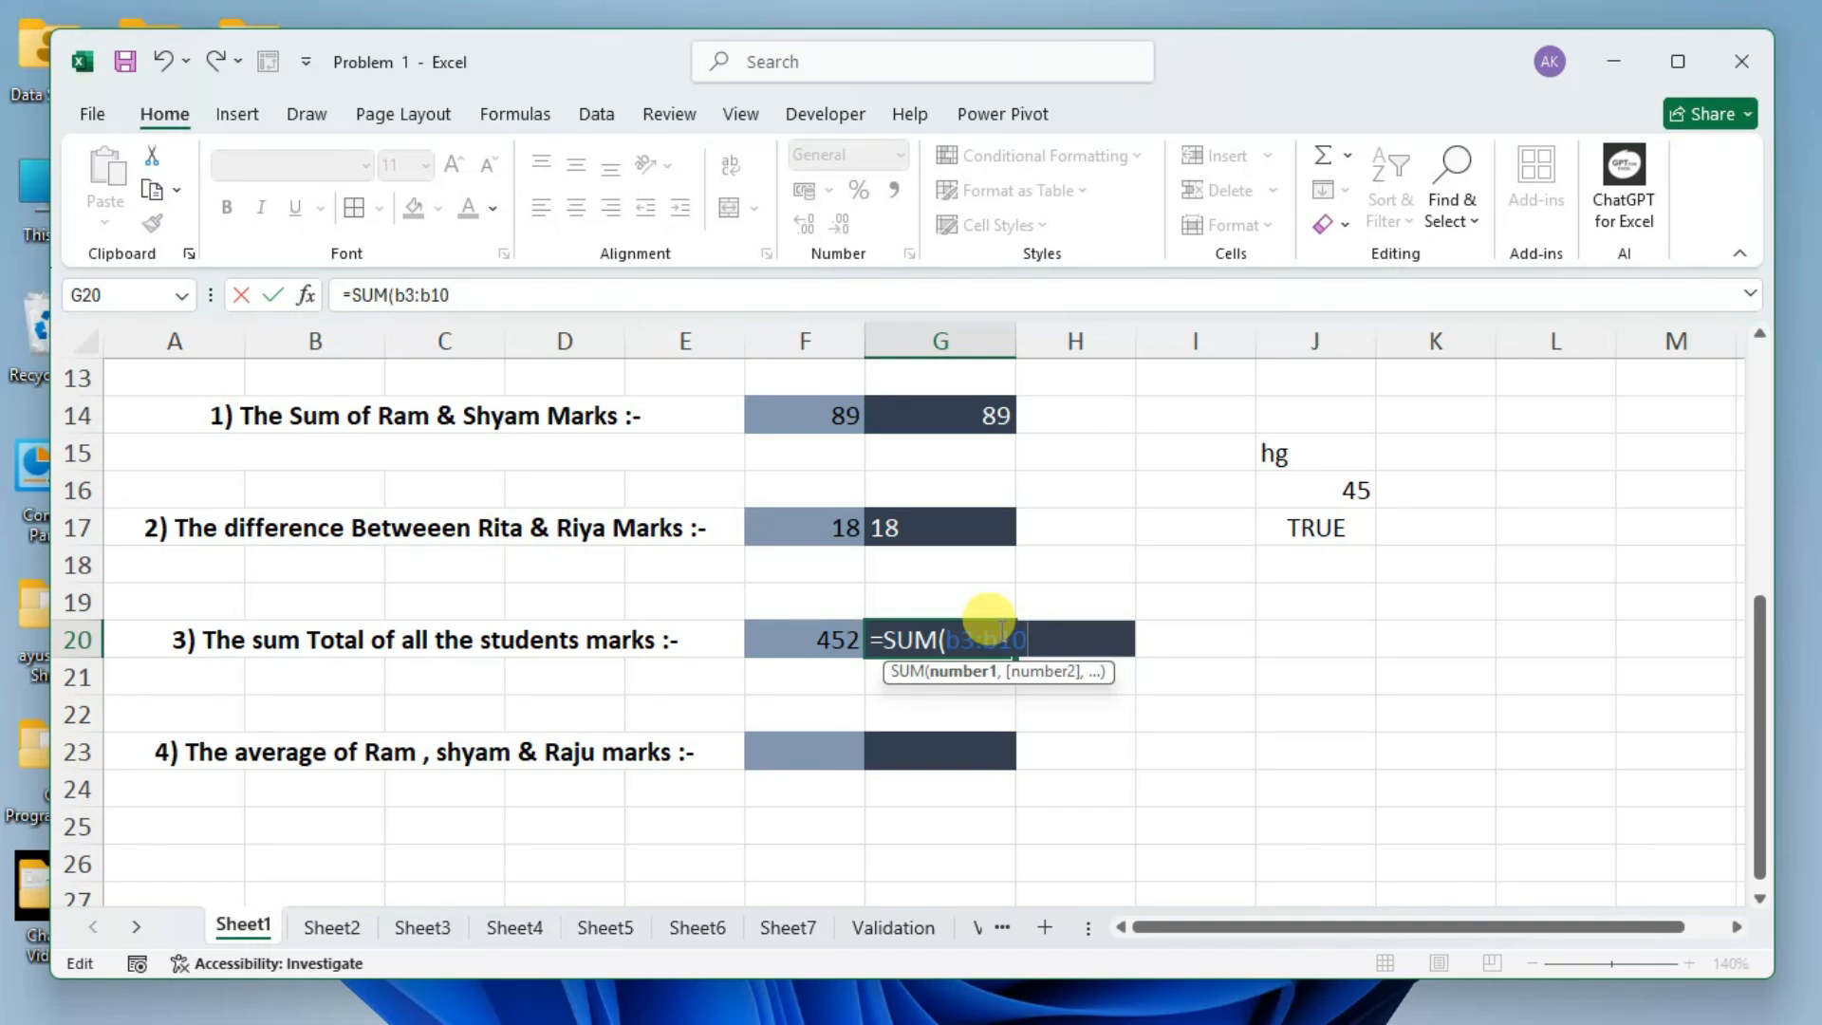
text())
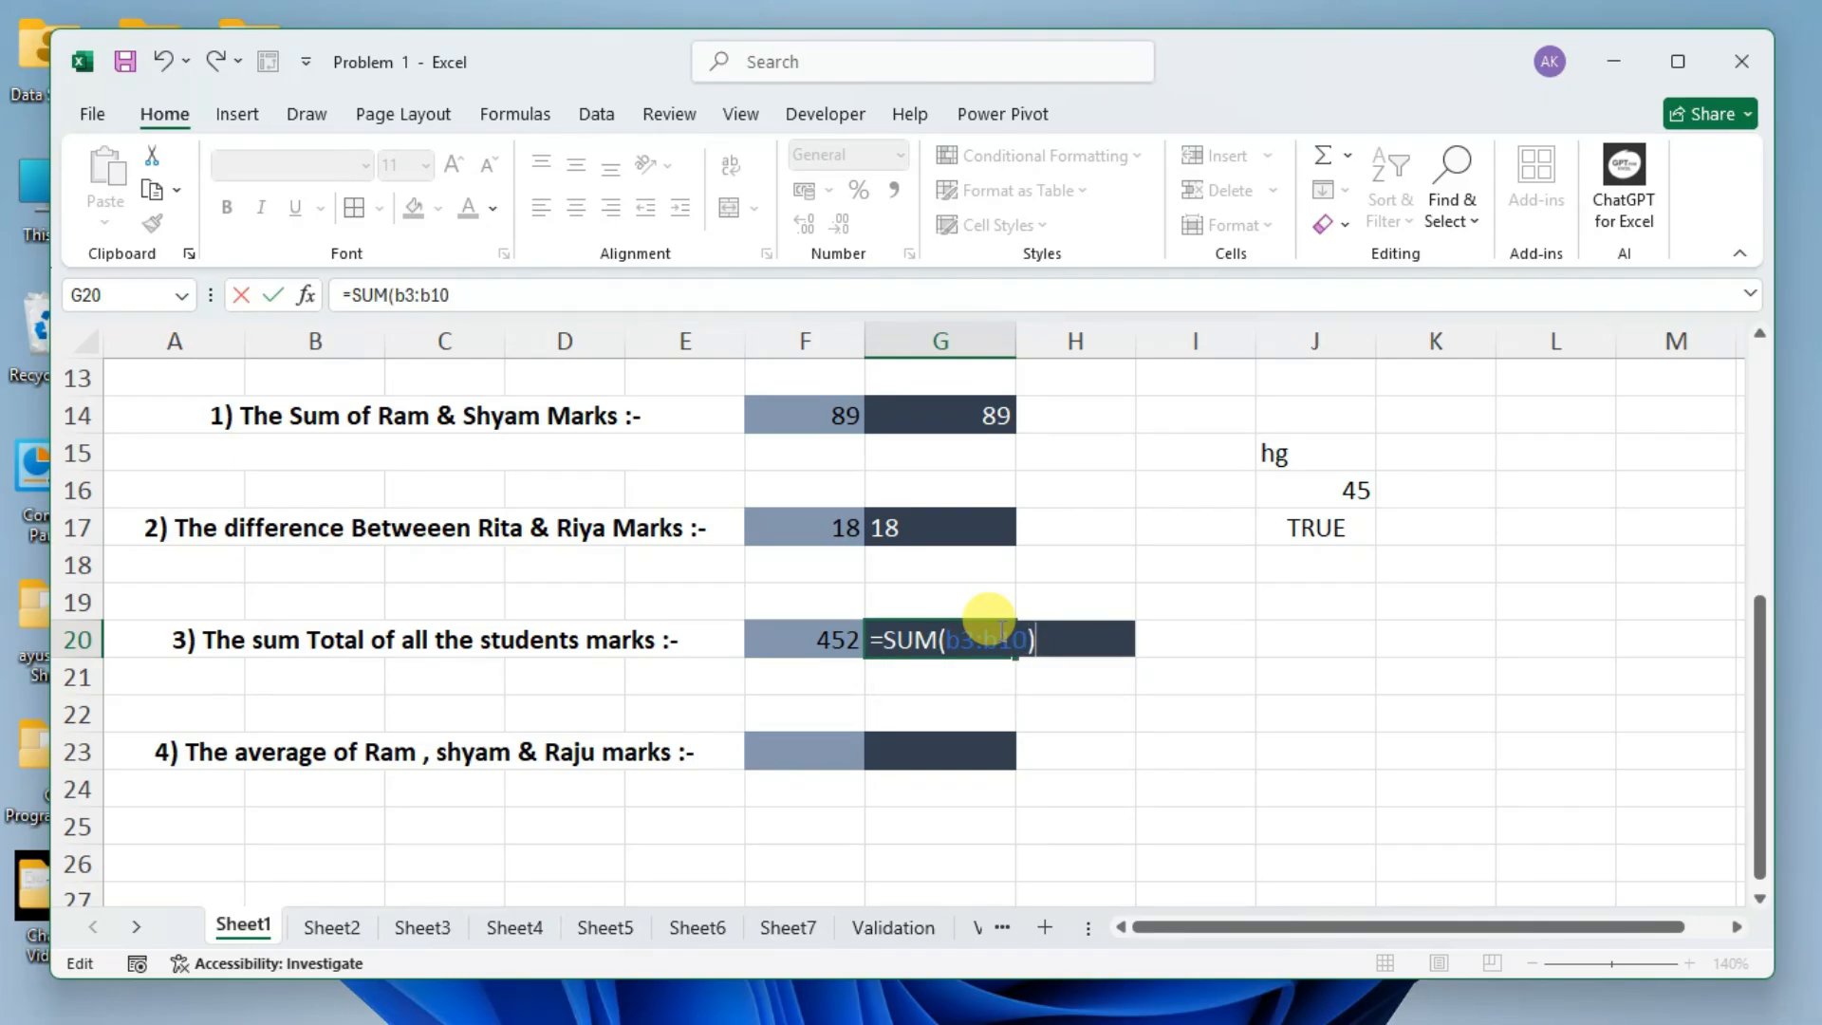
scroll(806, 577, up, 4)
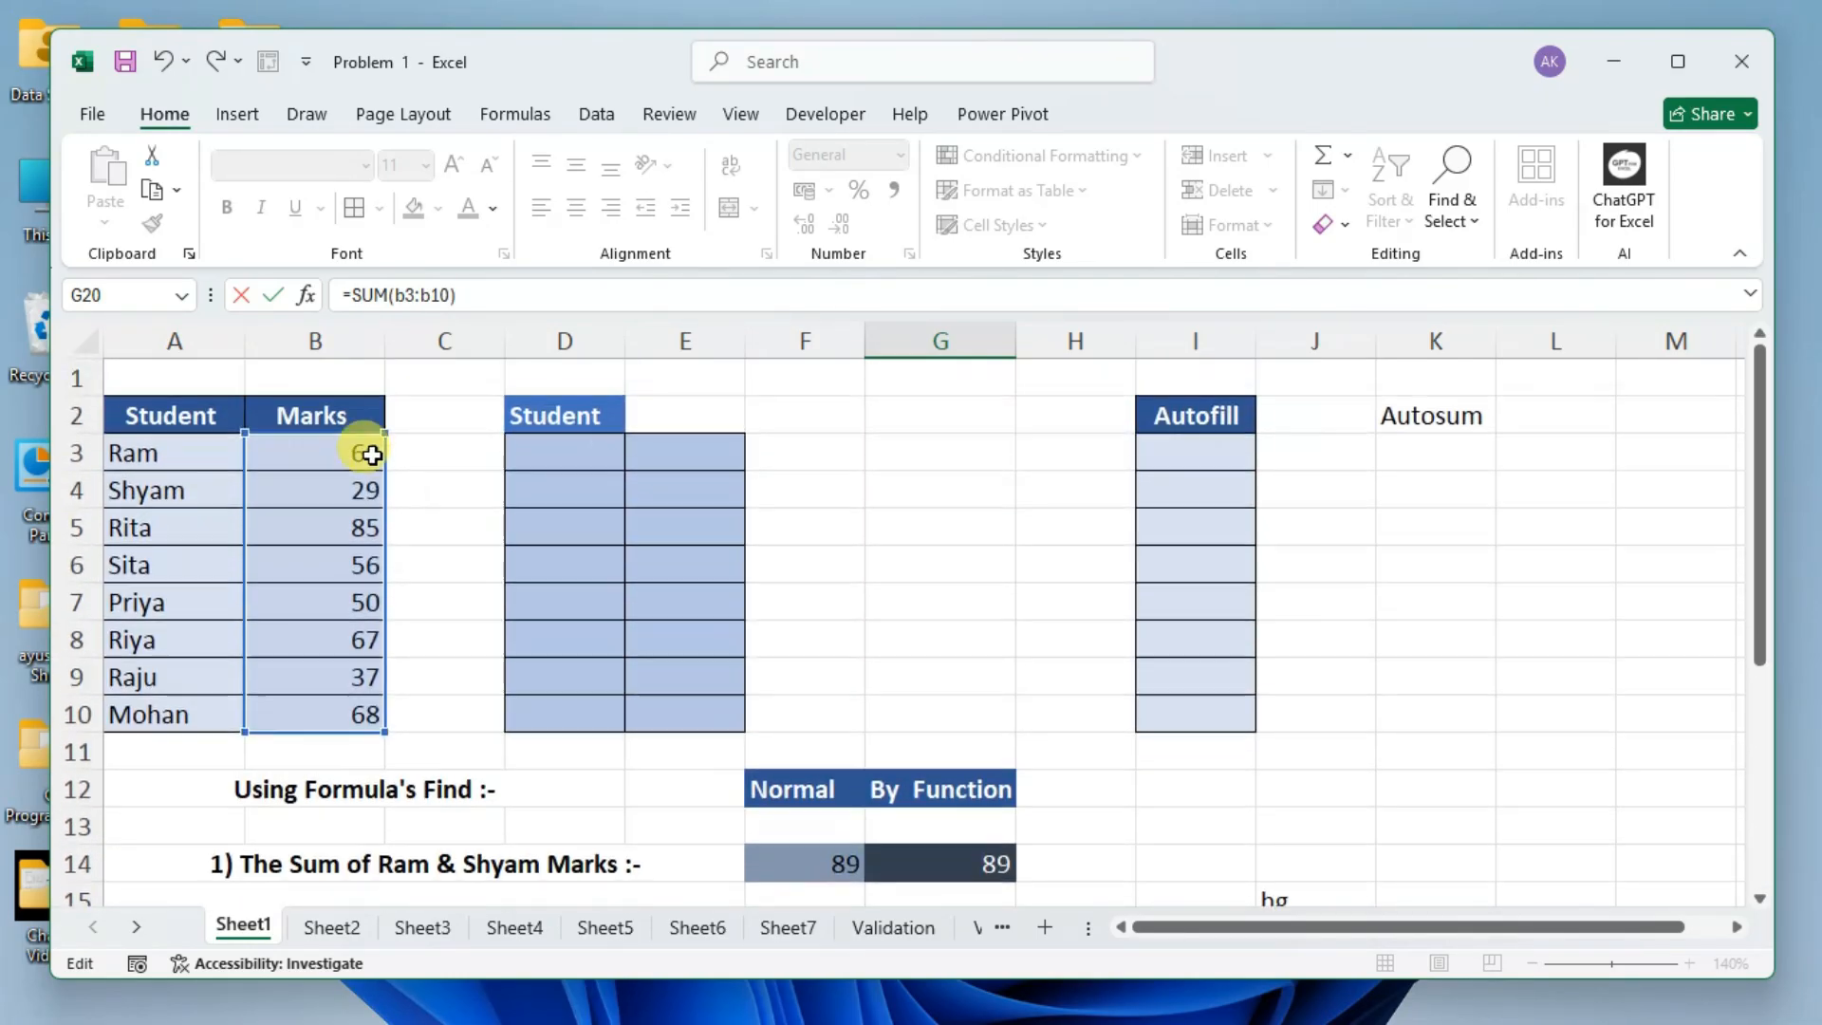
scroll(370, 455, down, 4)
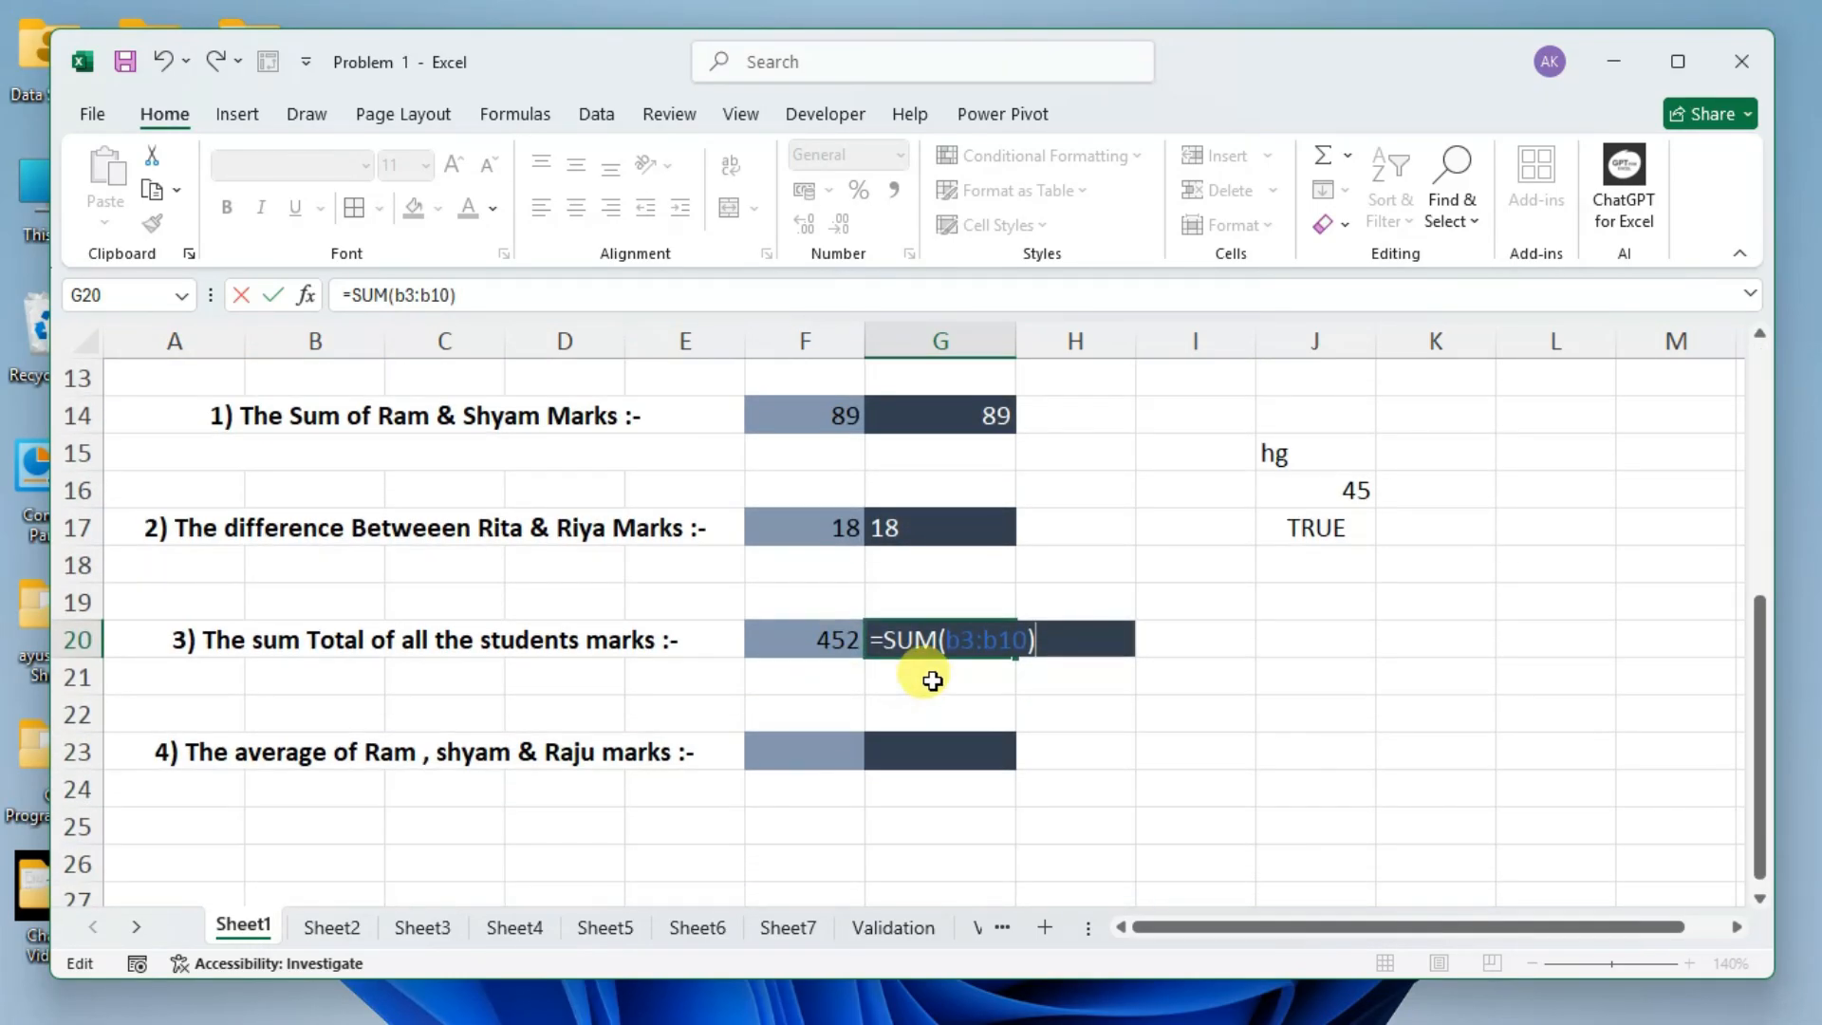
key(Return)
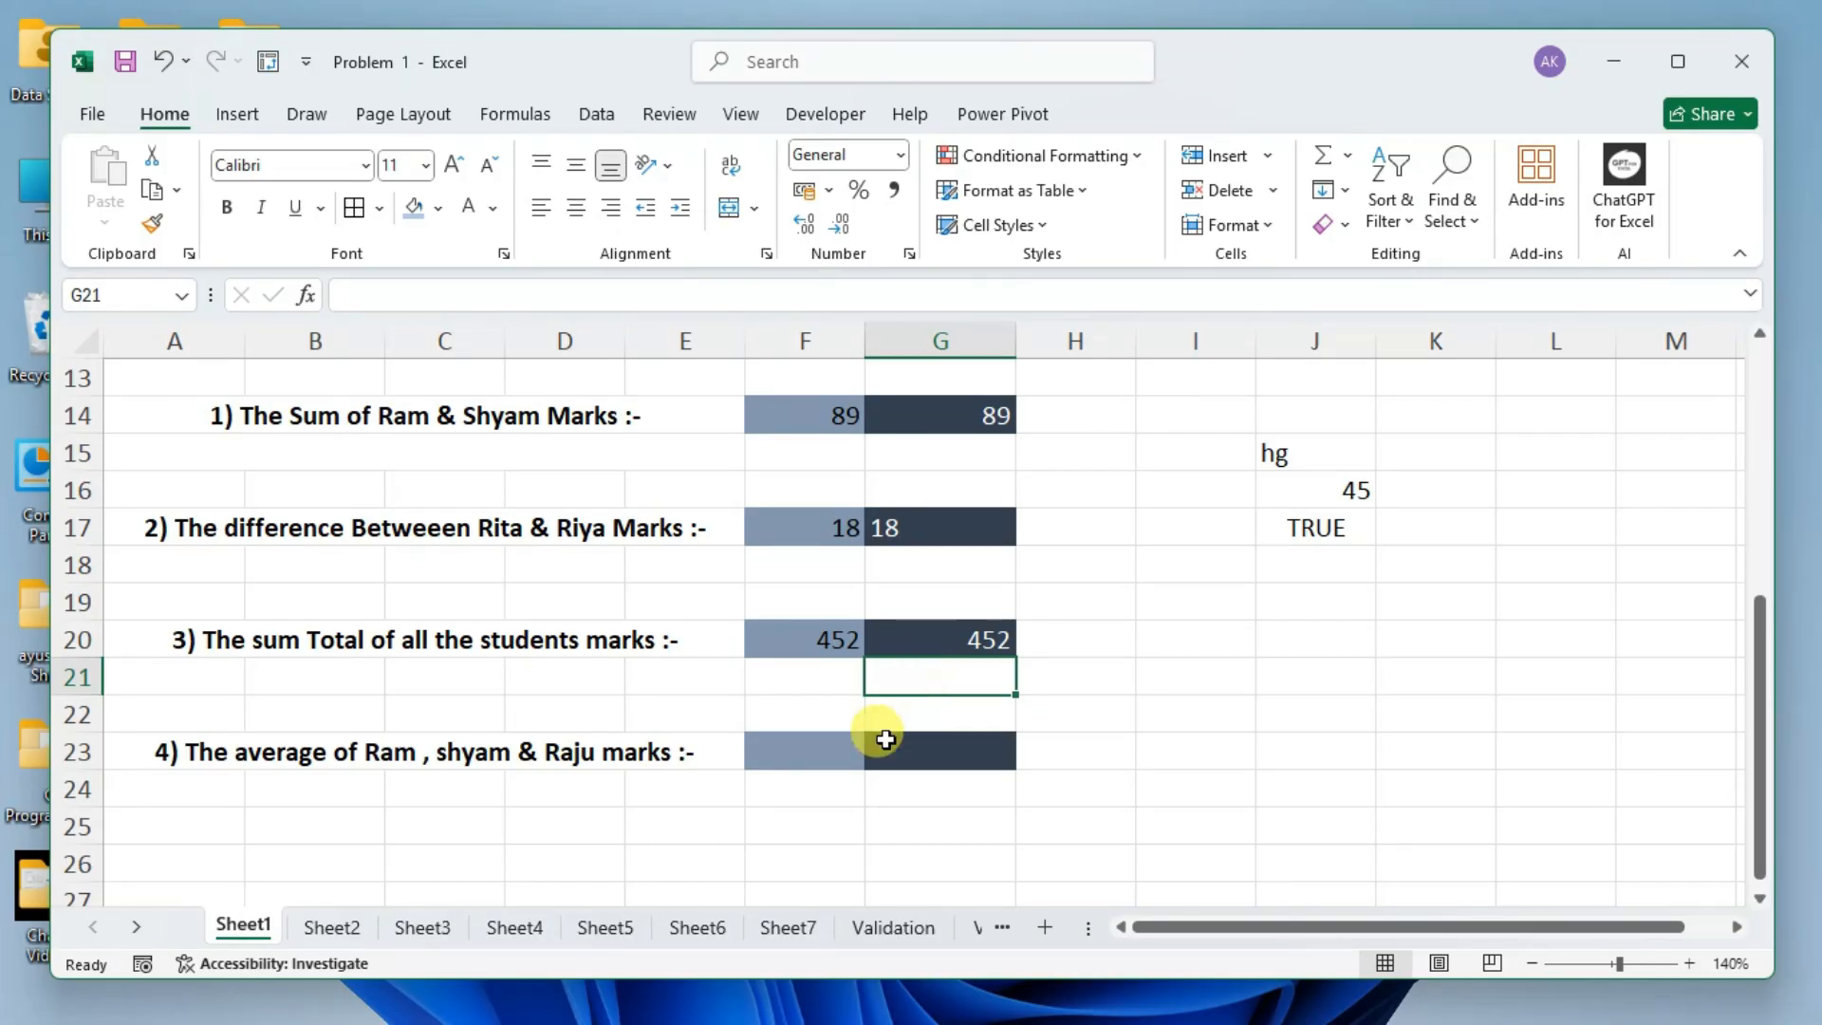
Enter the formula =60+29+37/3 in cell F23 for the three-student average in question 4.
click(841, 745)
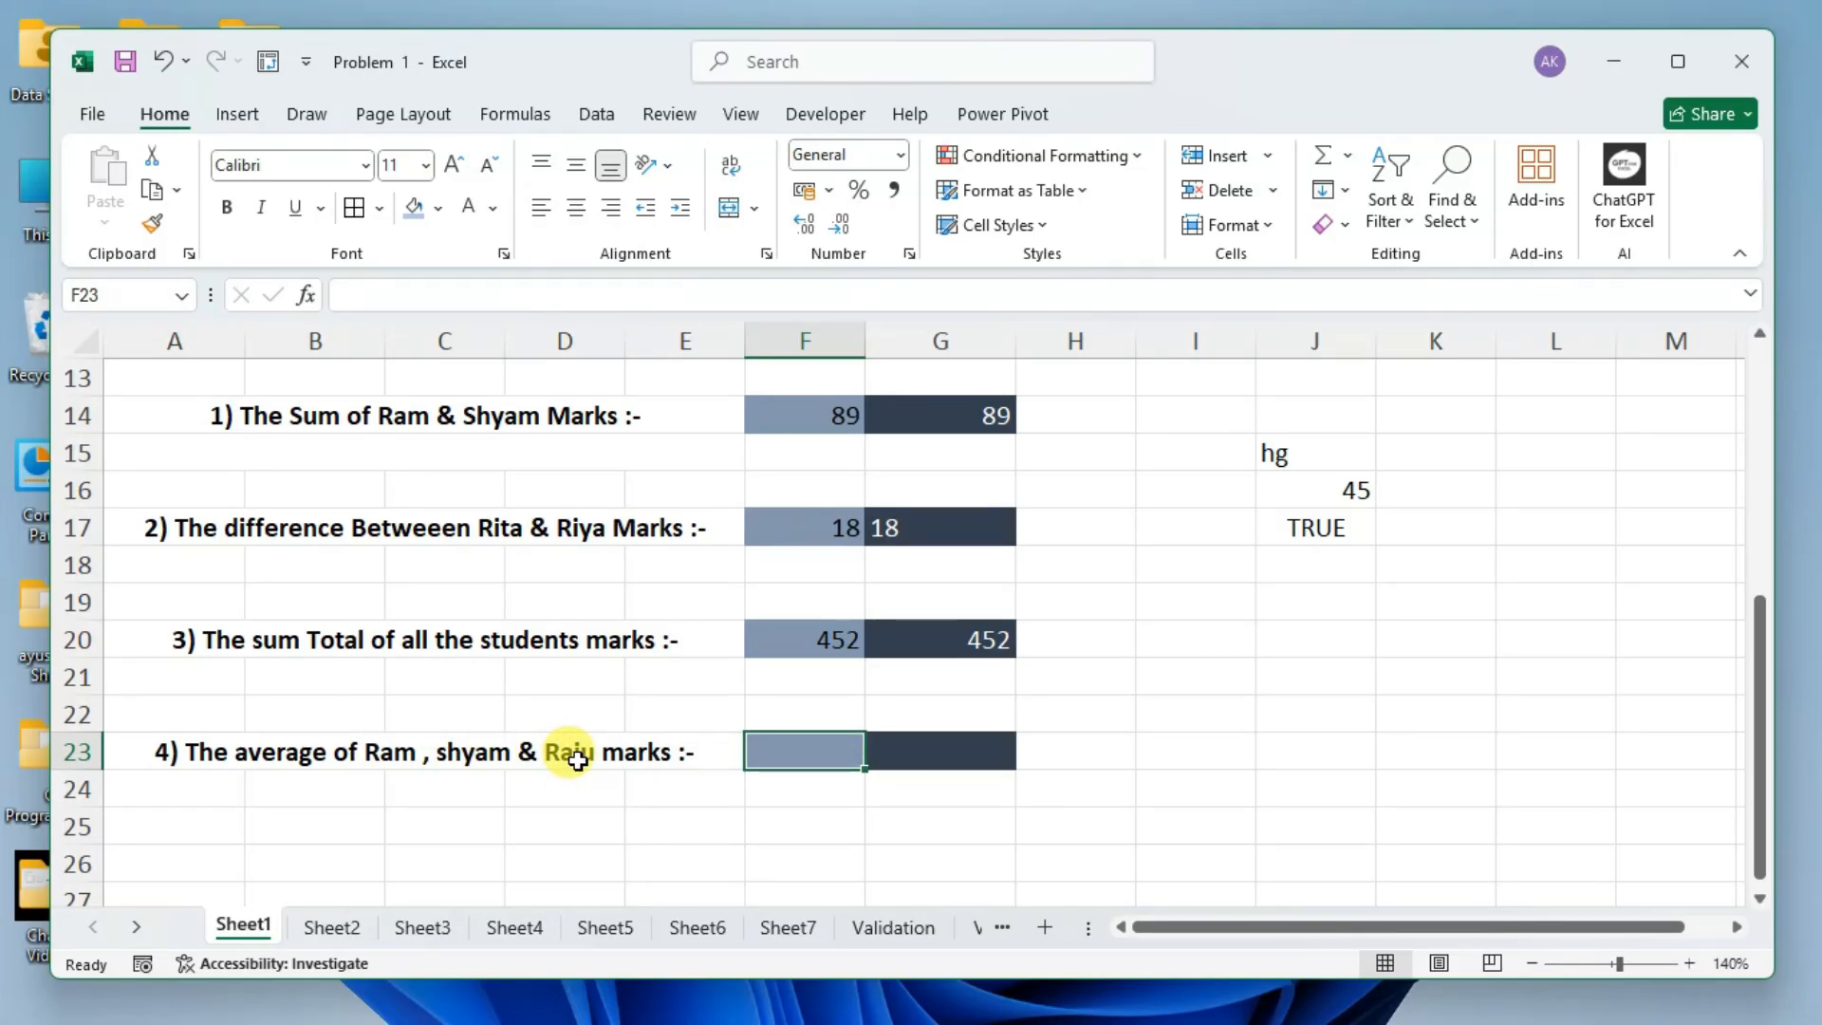
text(=)
scroll(569, 756, up, 4)
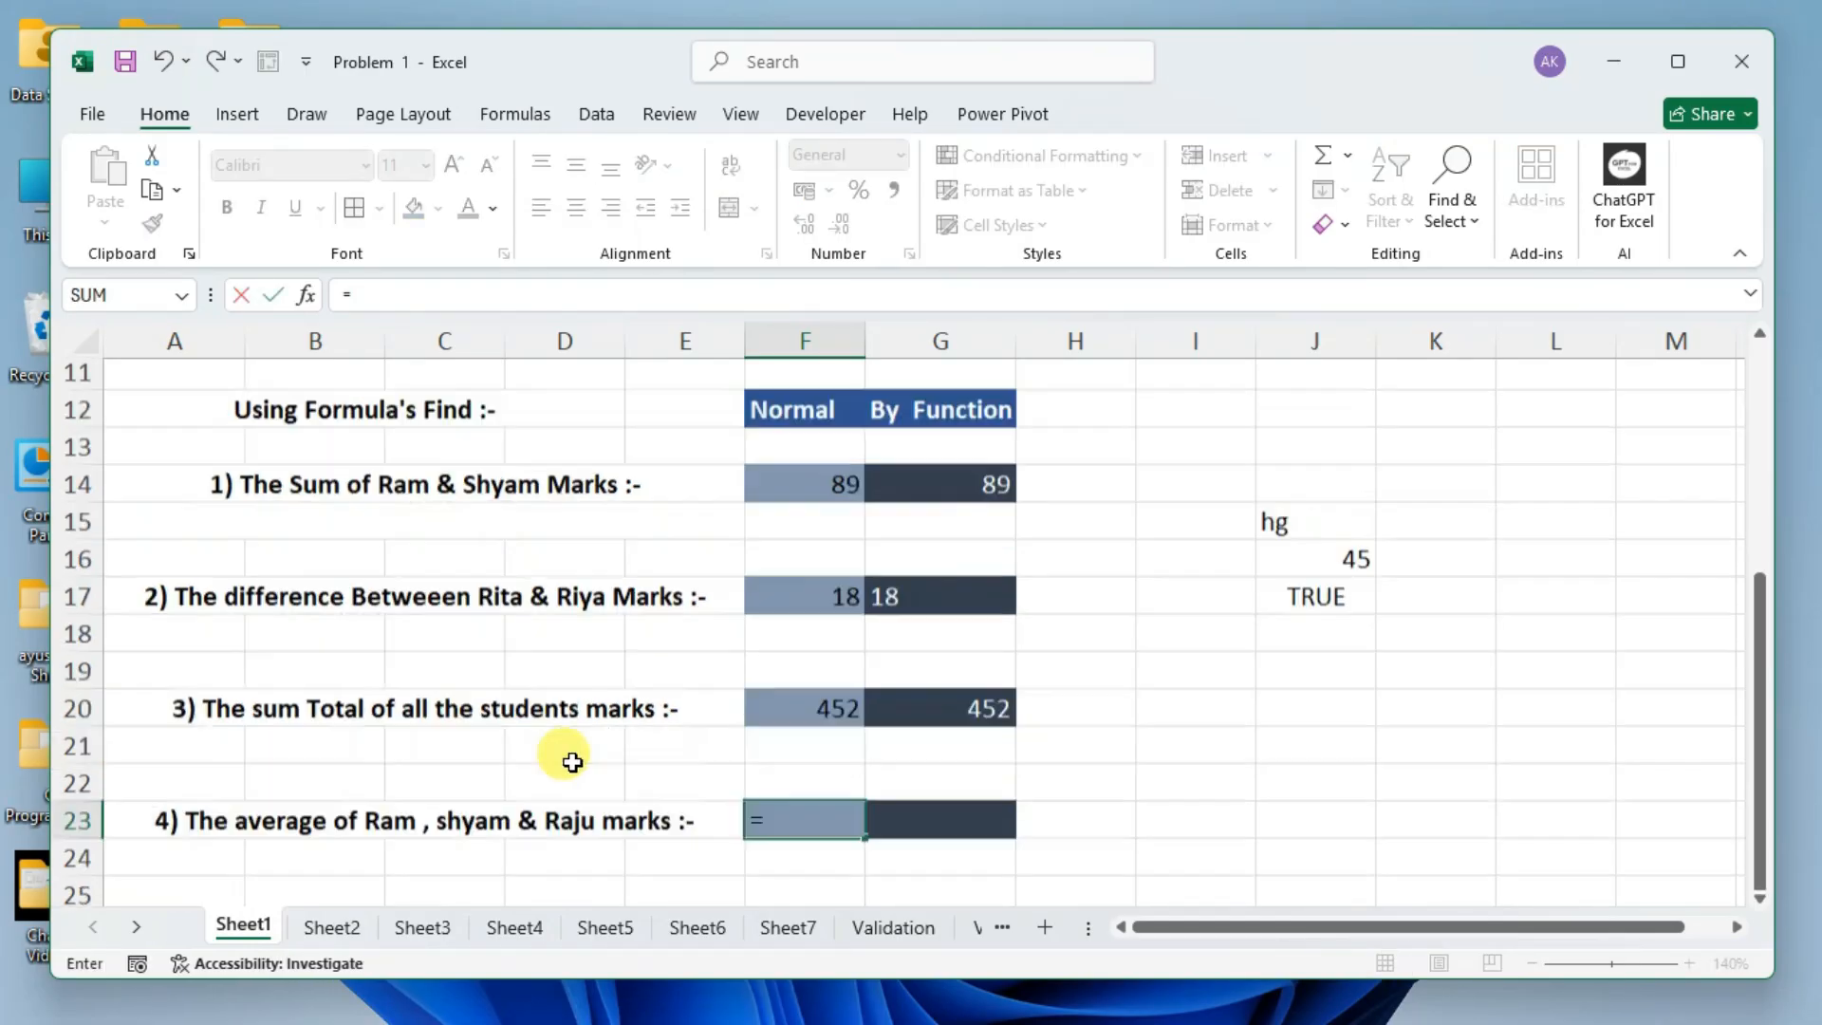
text(60)
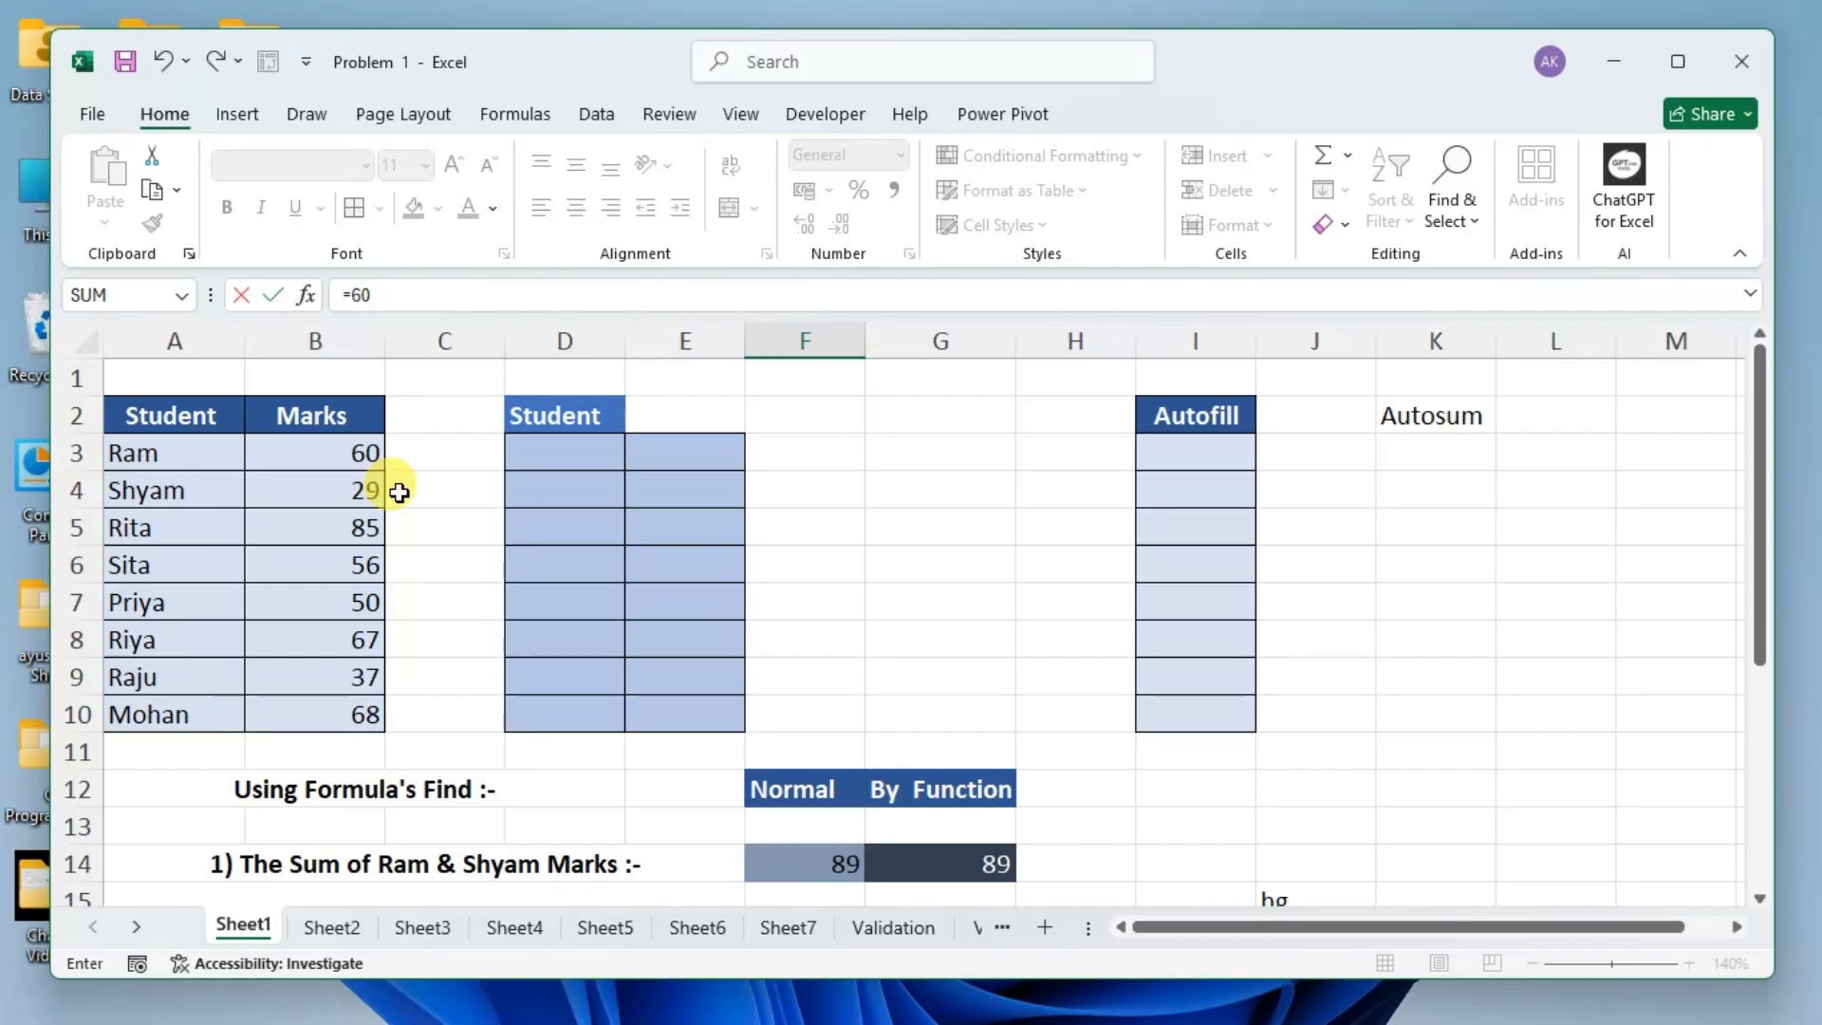
text(+29+37)
scroll(427, 569, down, 4)
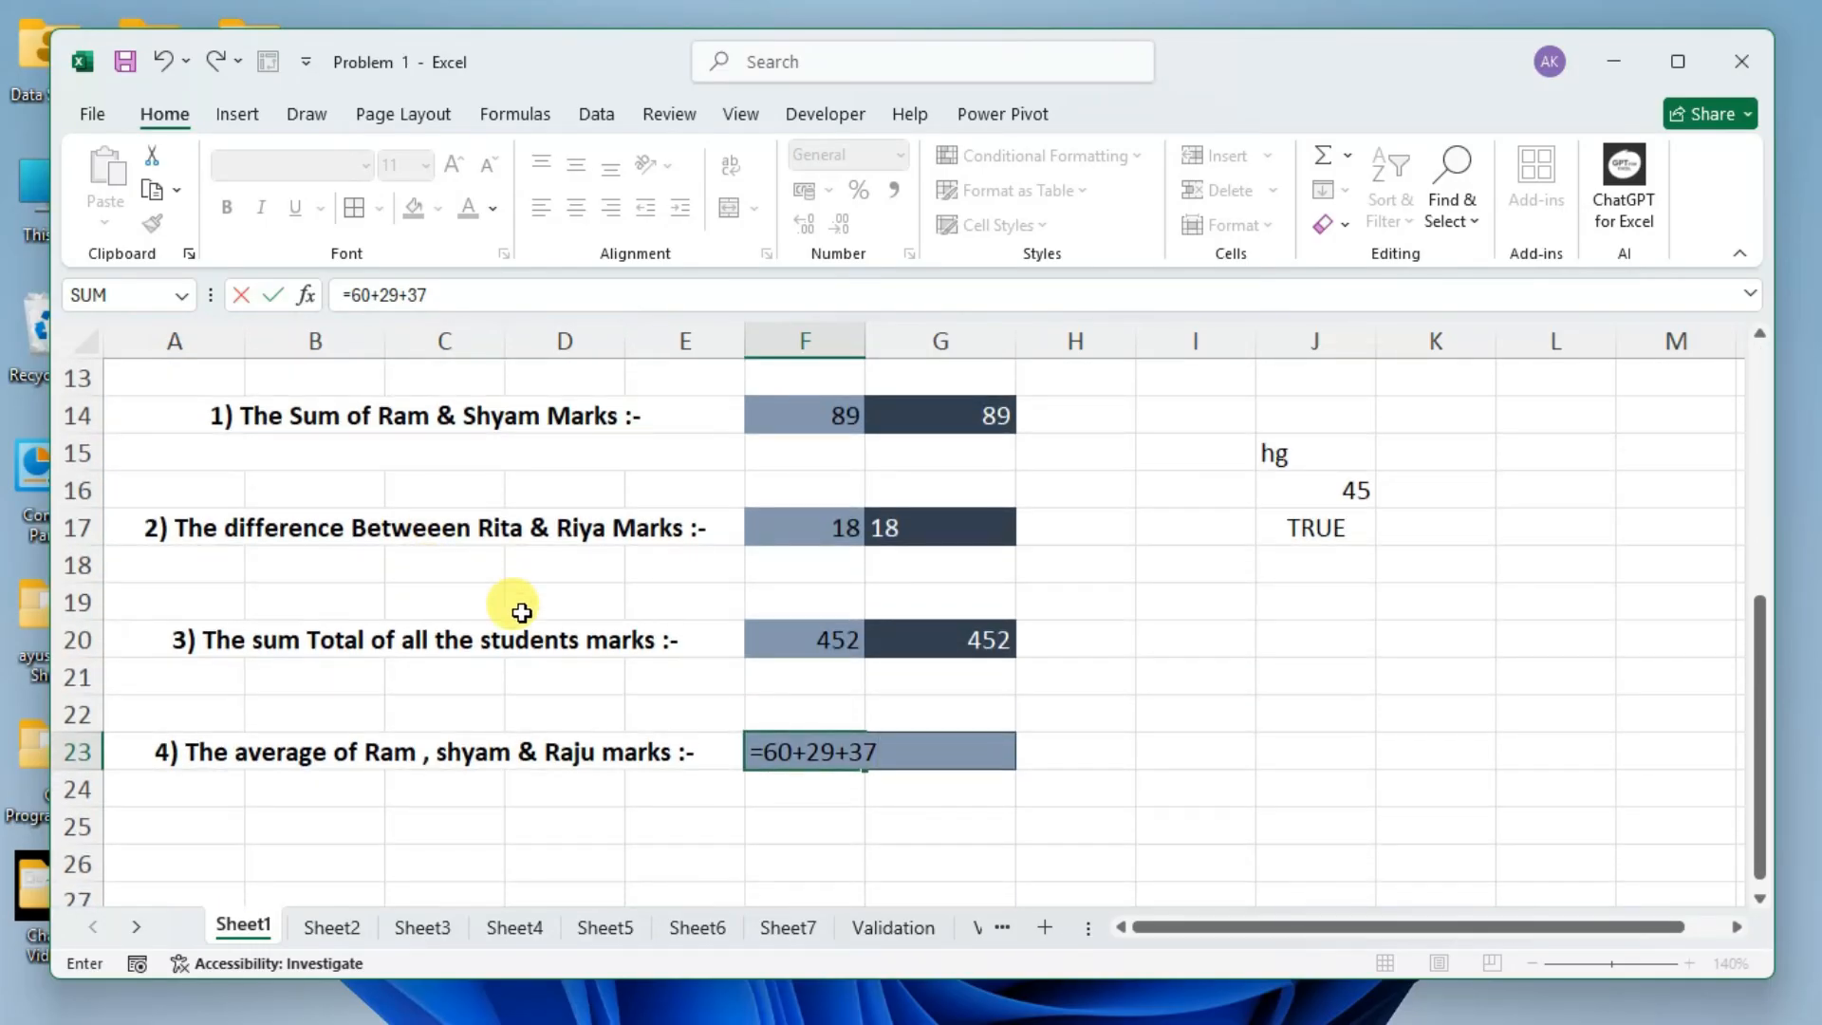
text(/3)
key(Return)
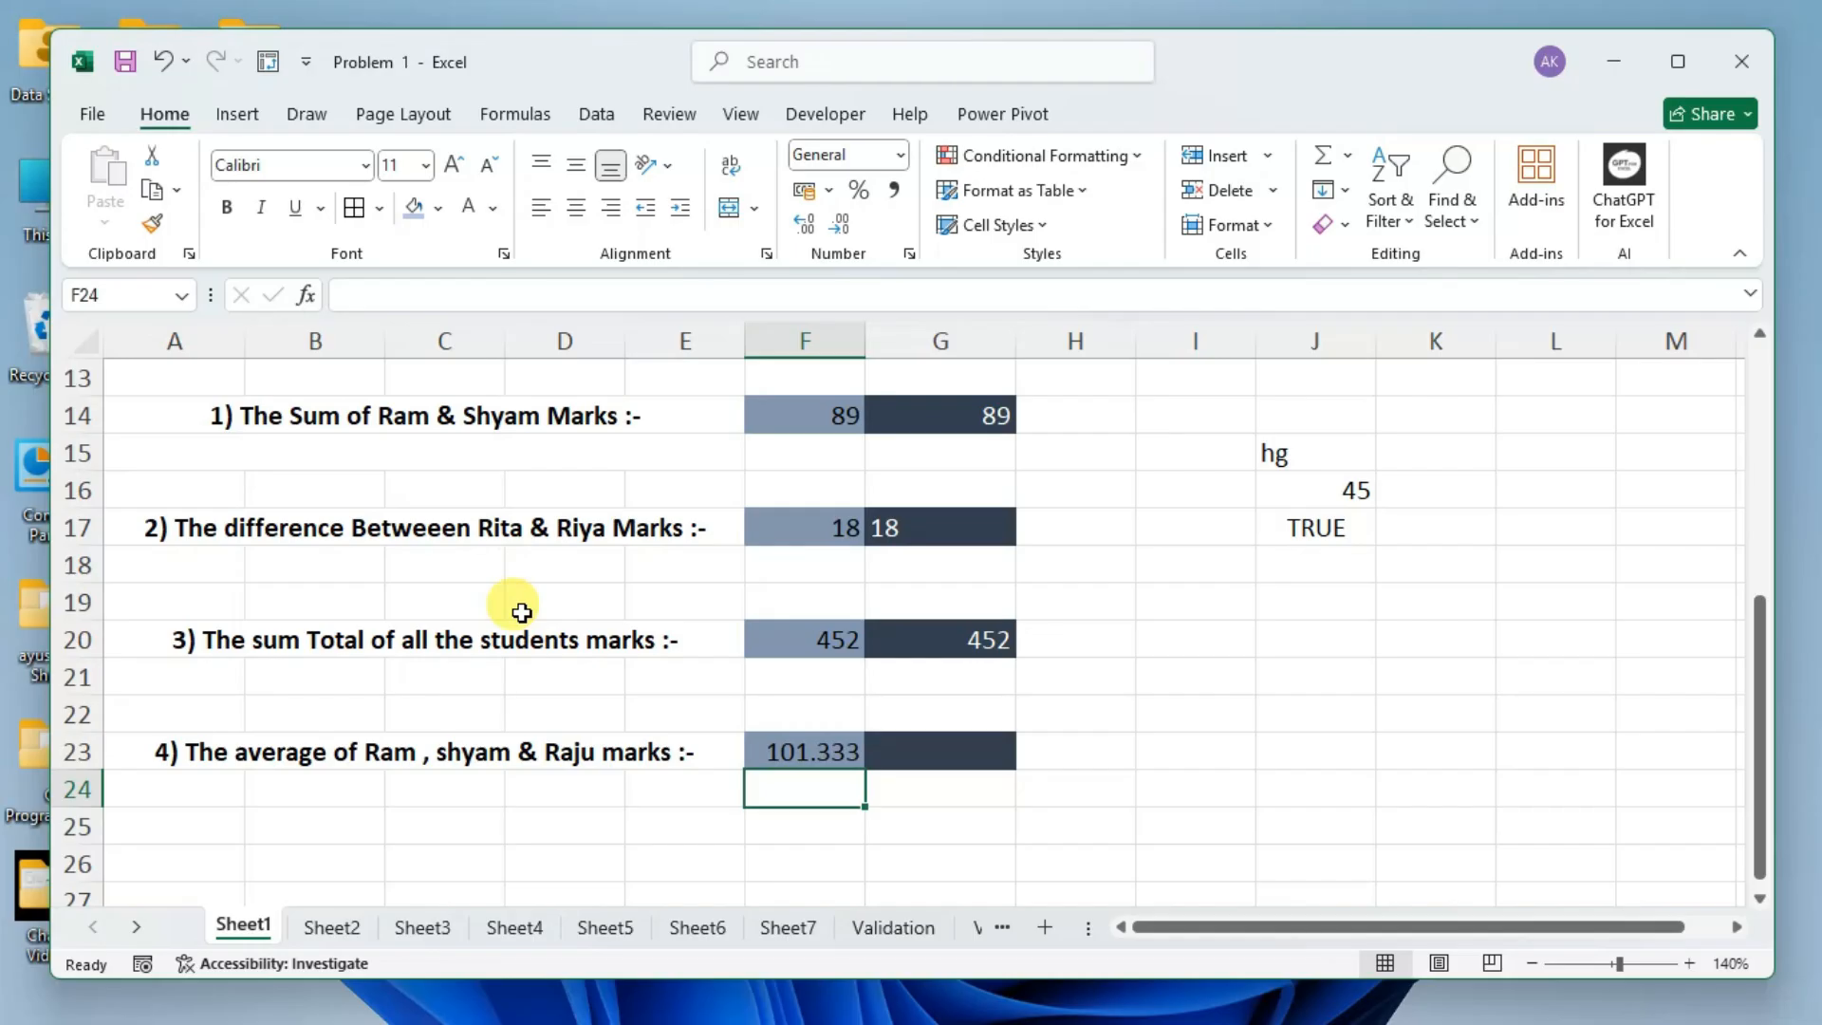
Reopen the F23 formula and convert its 37/3 part to its calculated value in place.
click(807, 754)
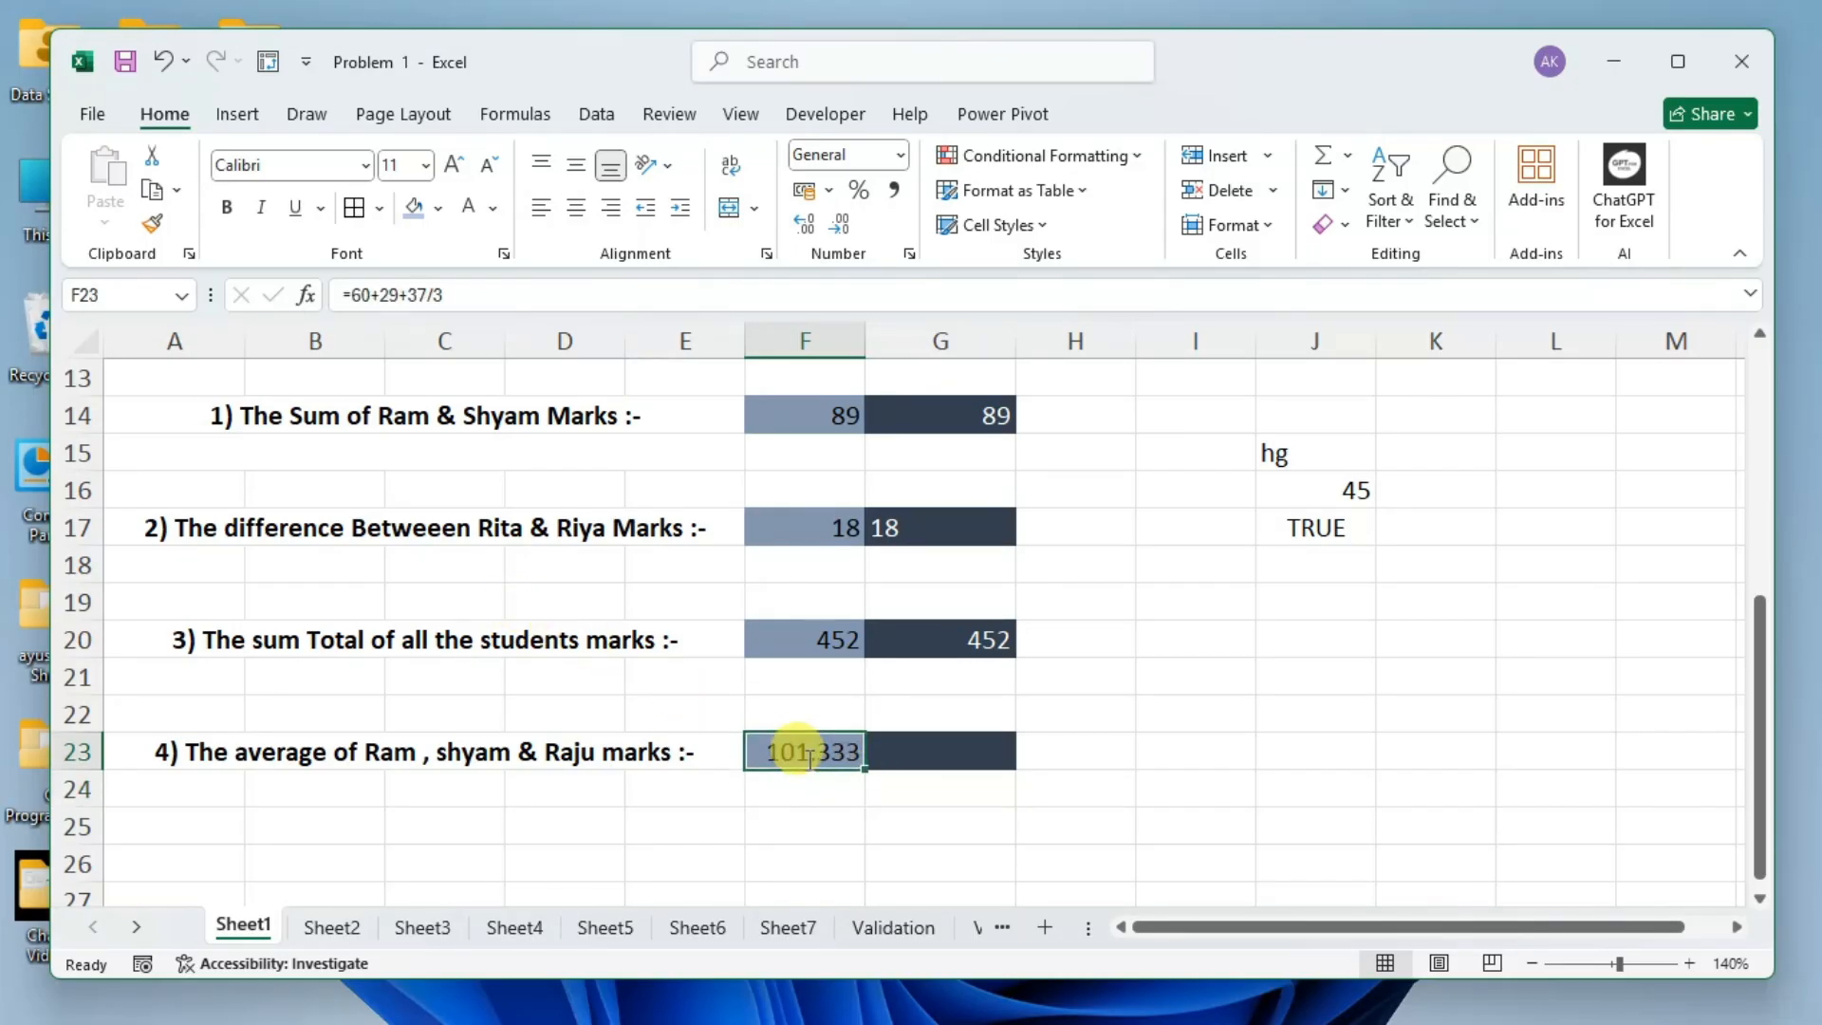
double_click(808, 755)
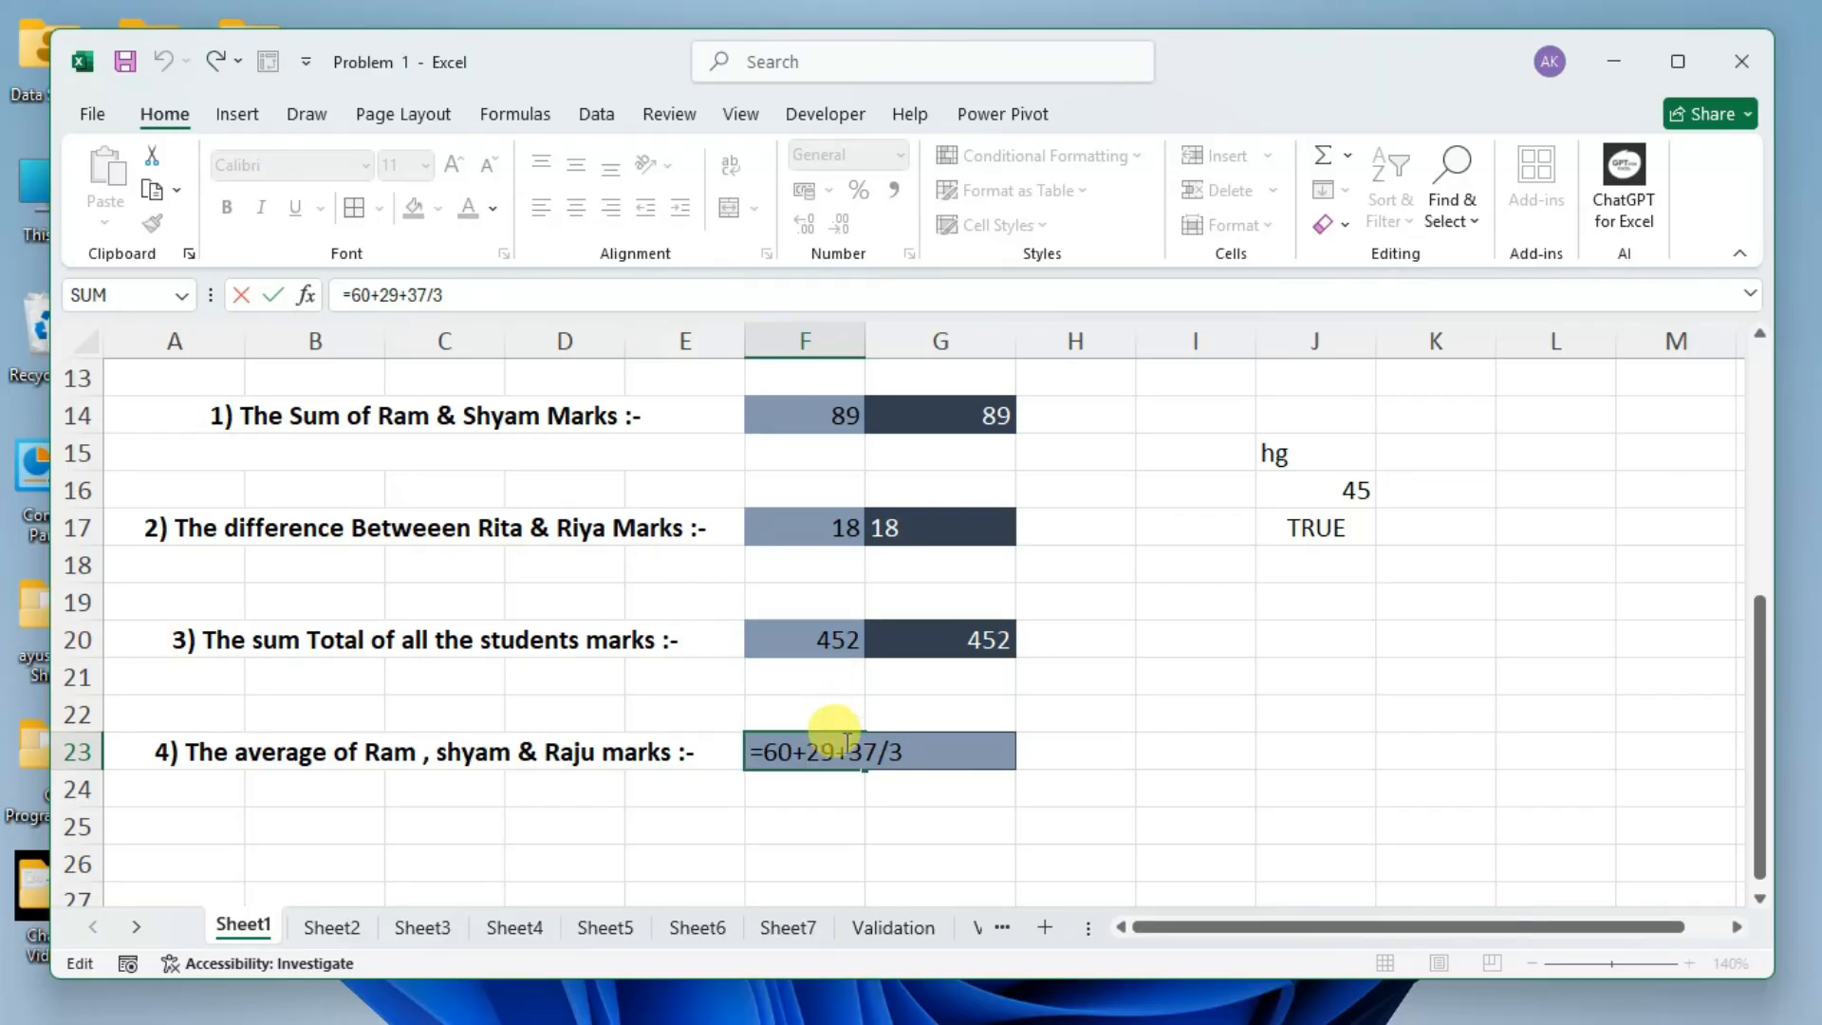
drag(847, 751, 918, 754)
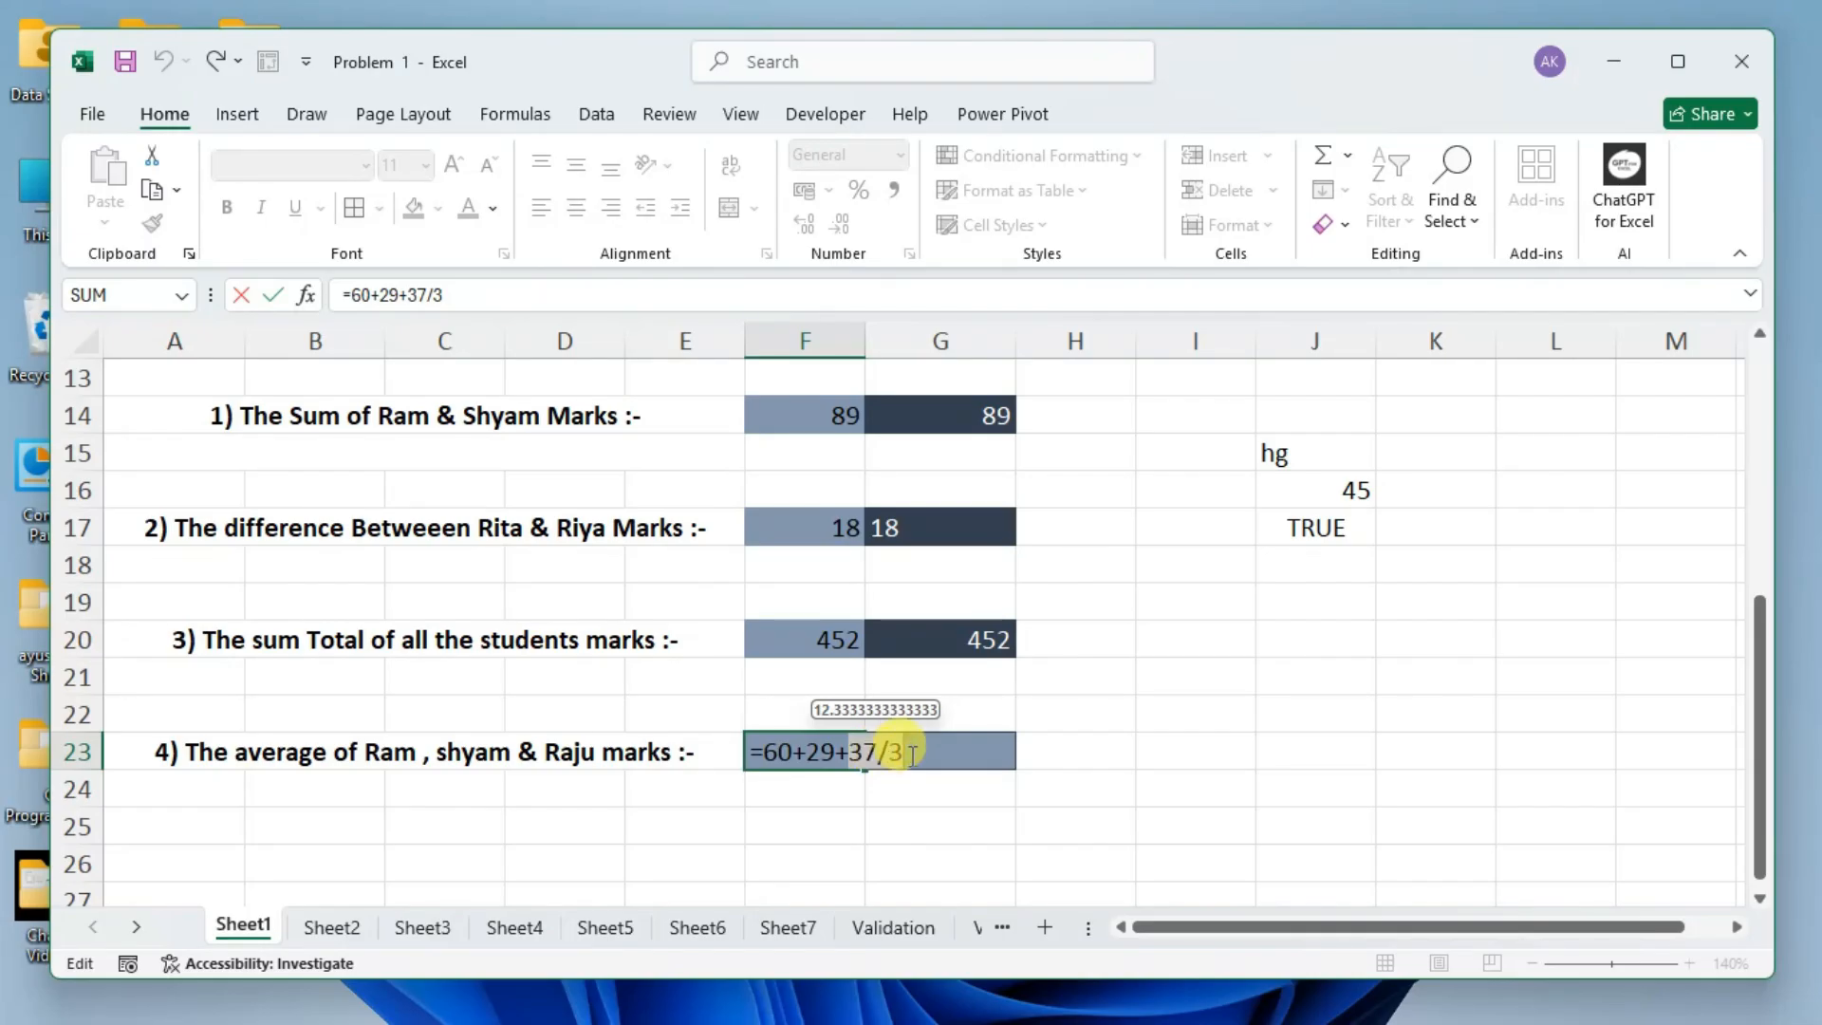
click(874, 755)
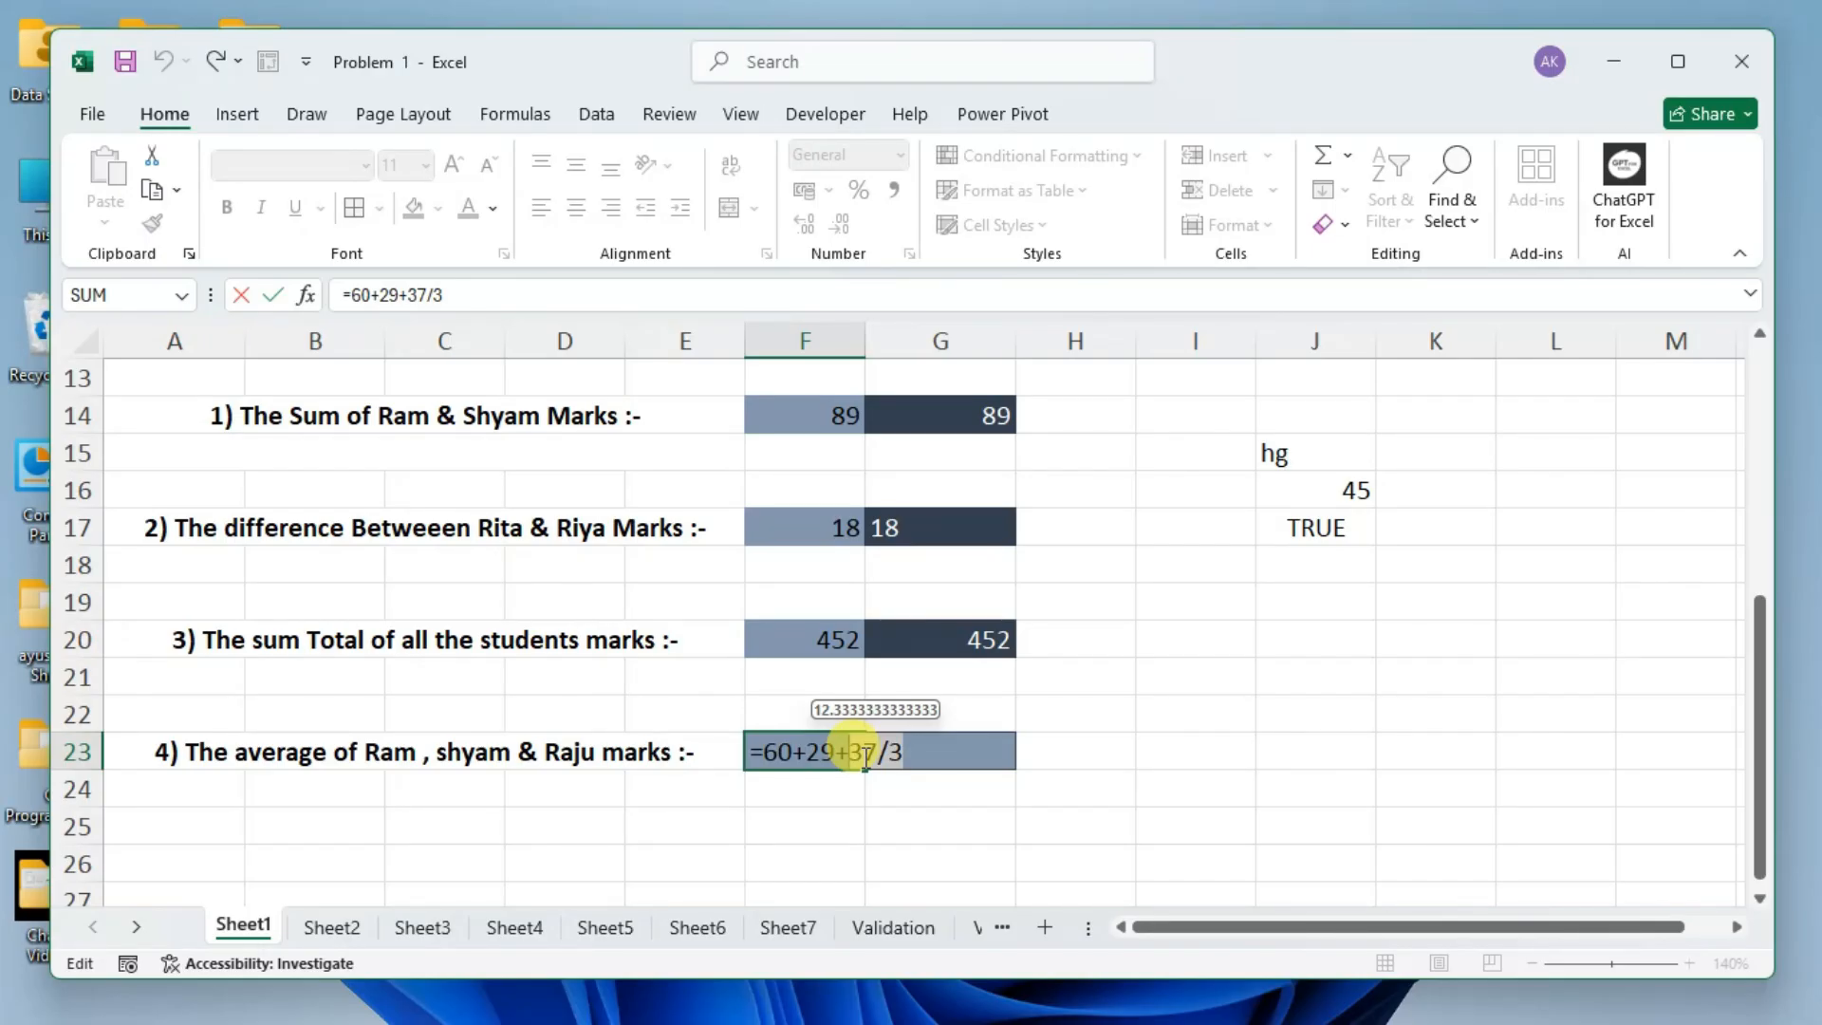
key(F9)
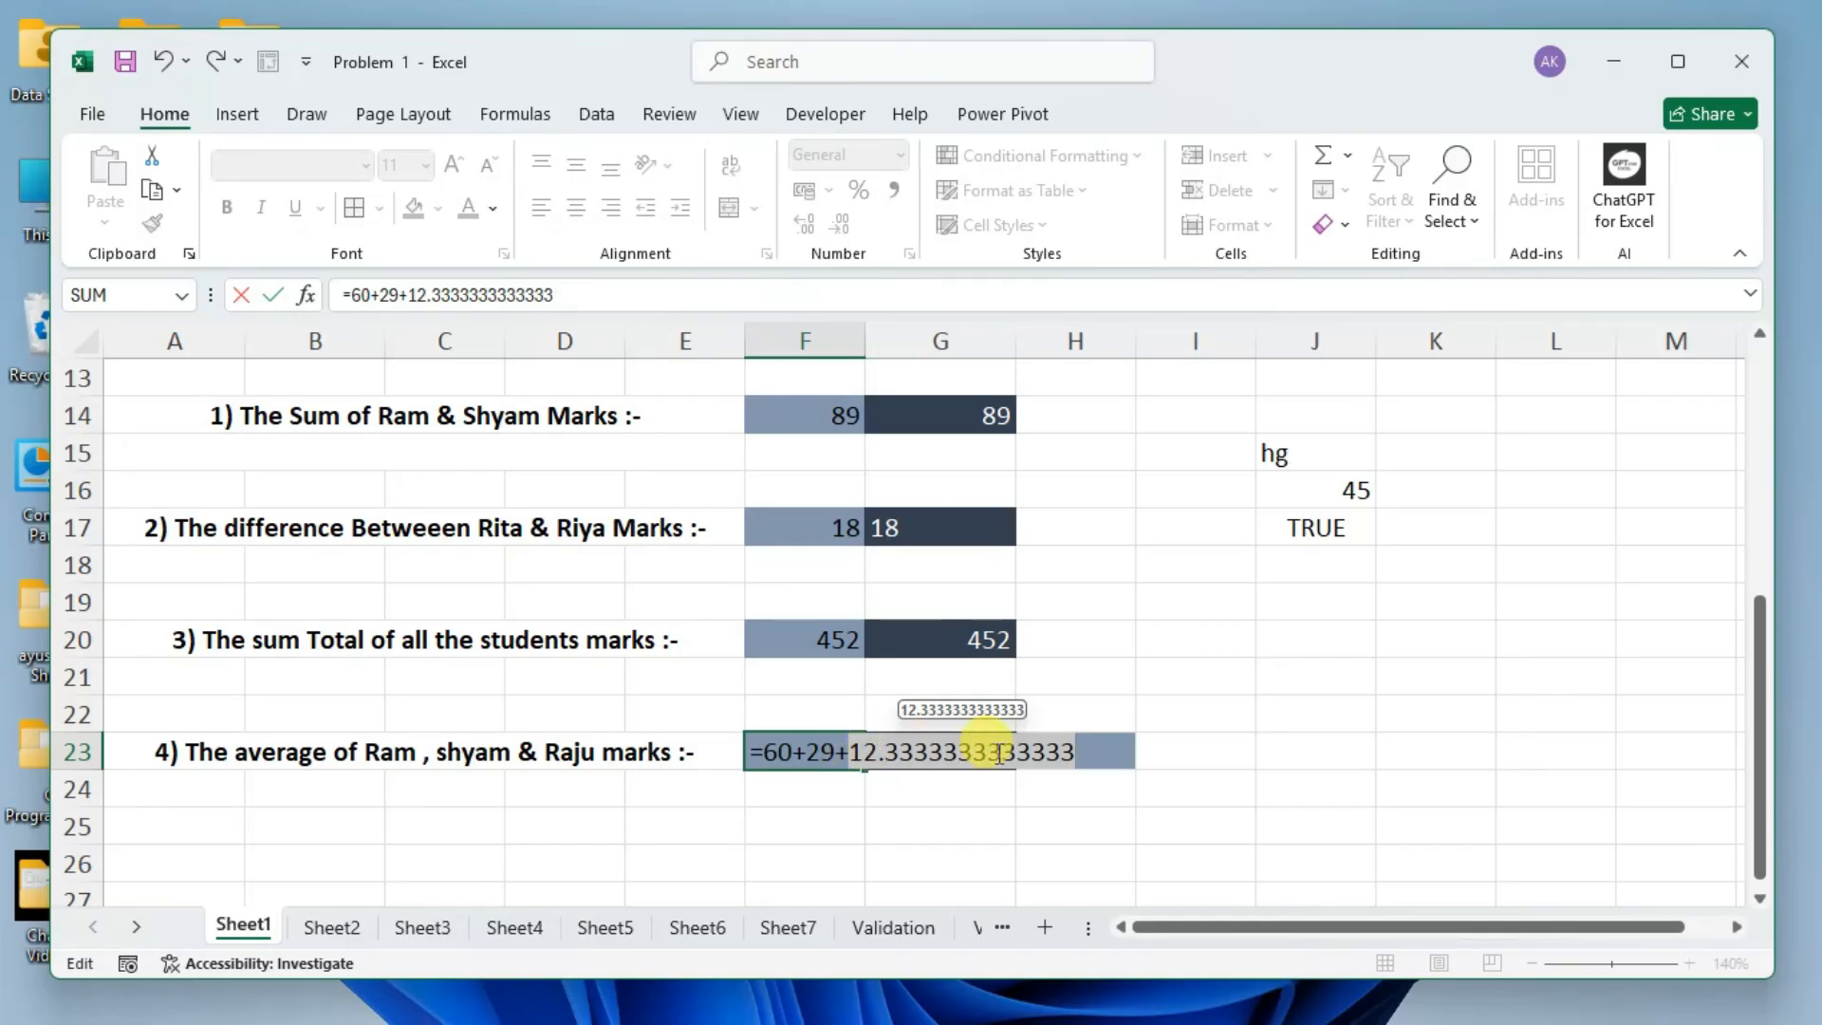
click(1082, 752)
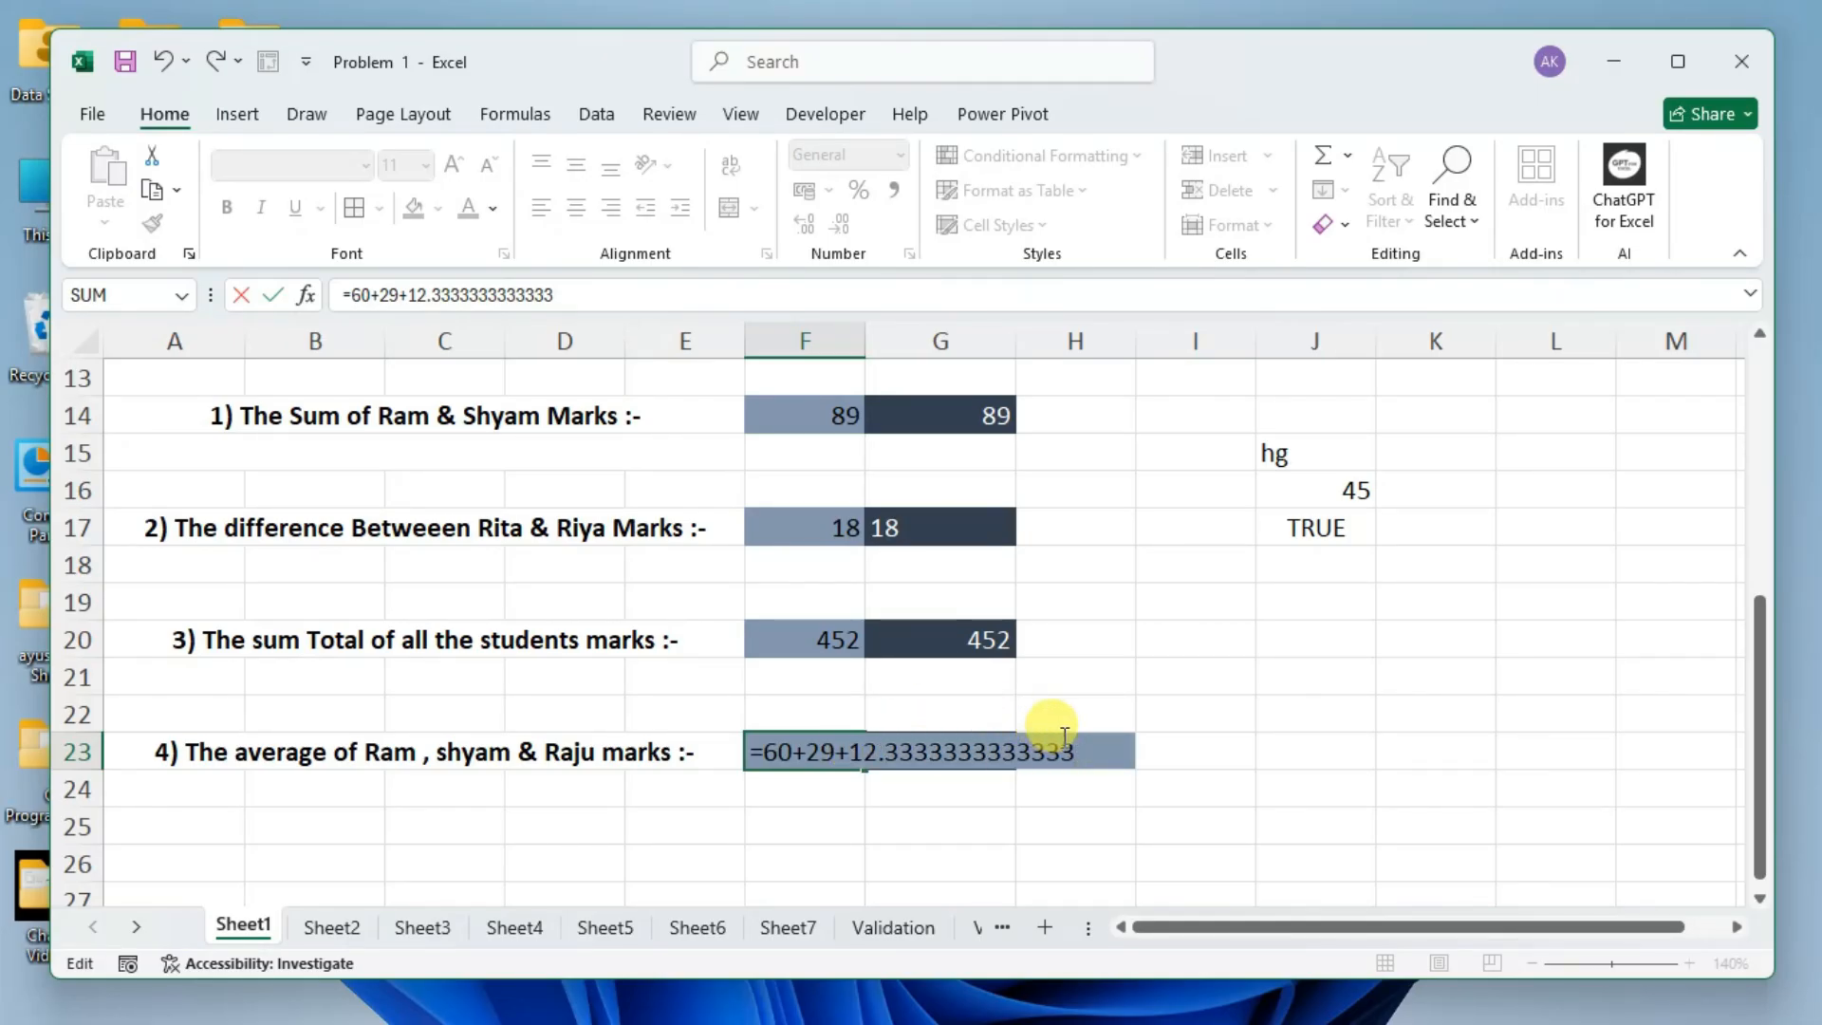
Evaluate the whole F23 expression to a single value in place, and undo that conversion.
drag(1067, 753, 774, 754)
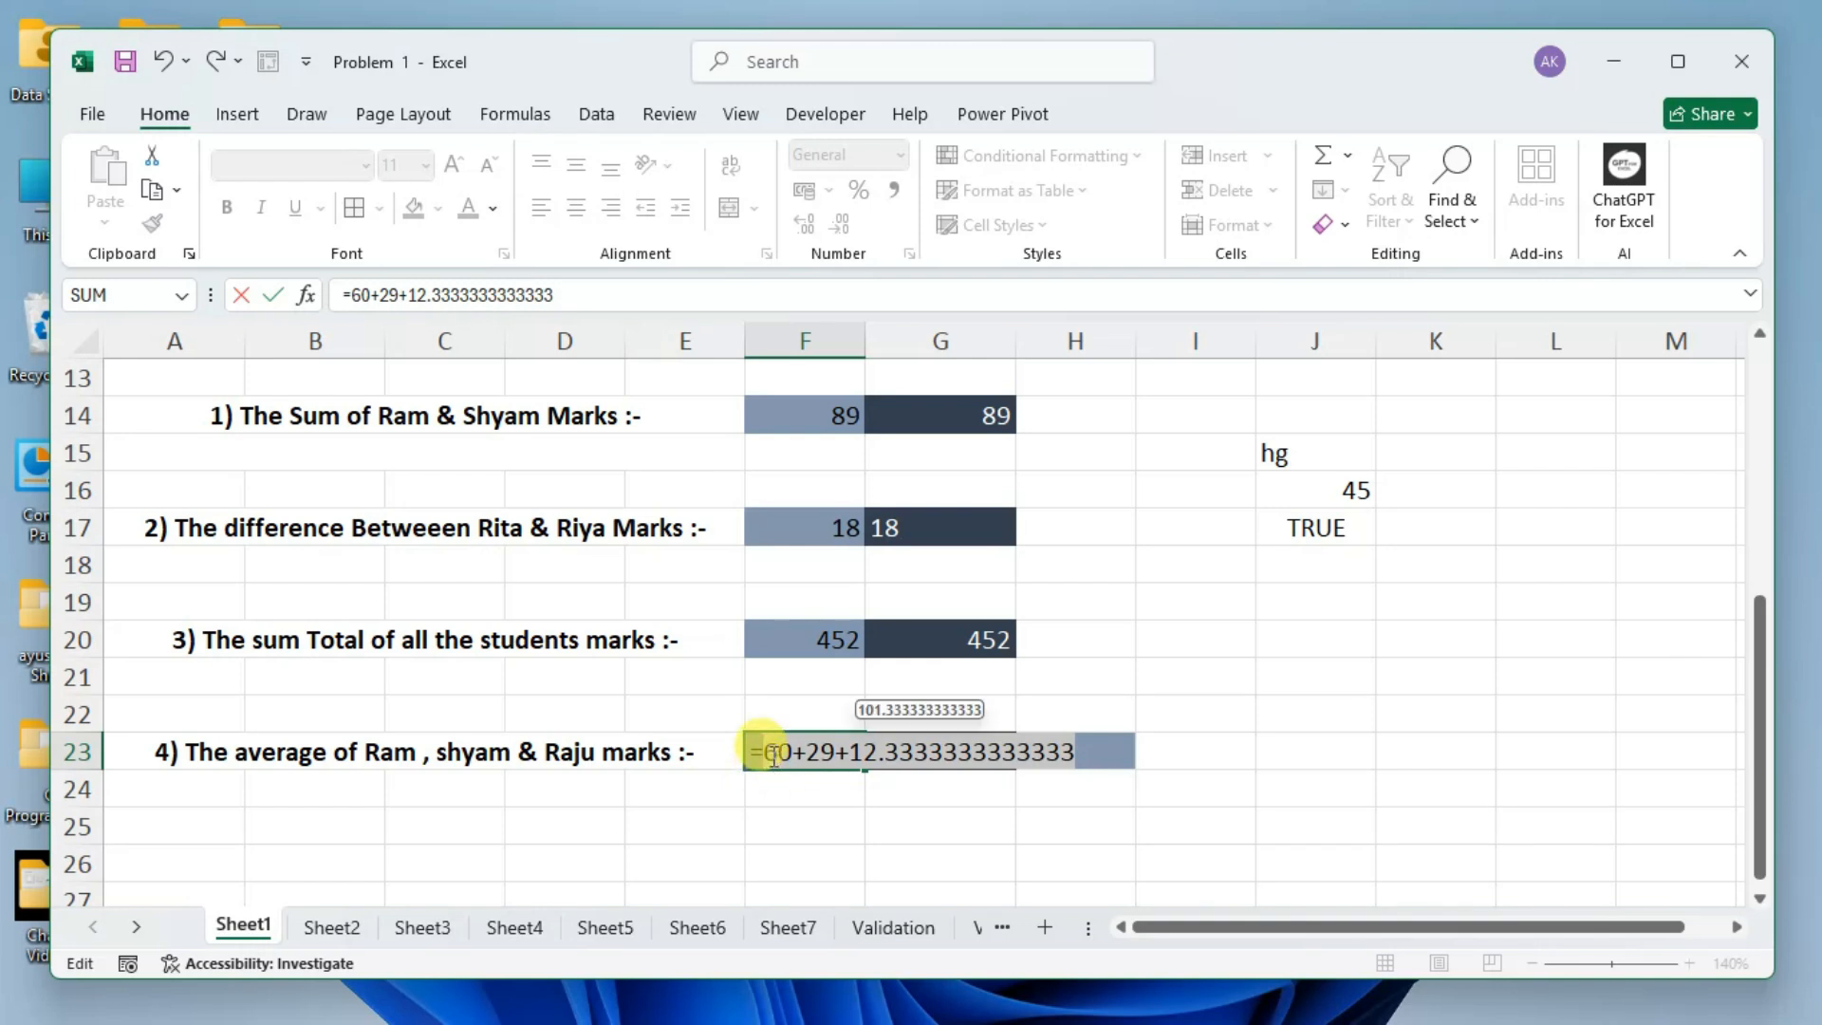
click(868, 724)
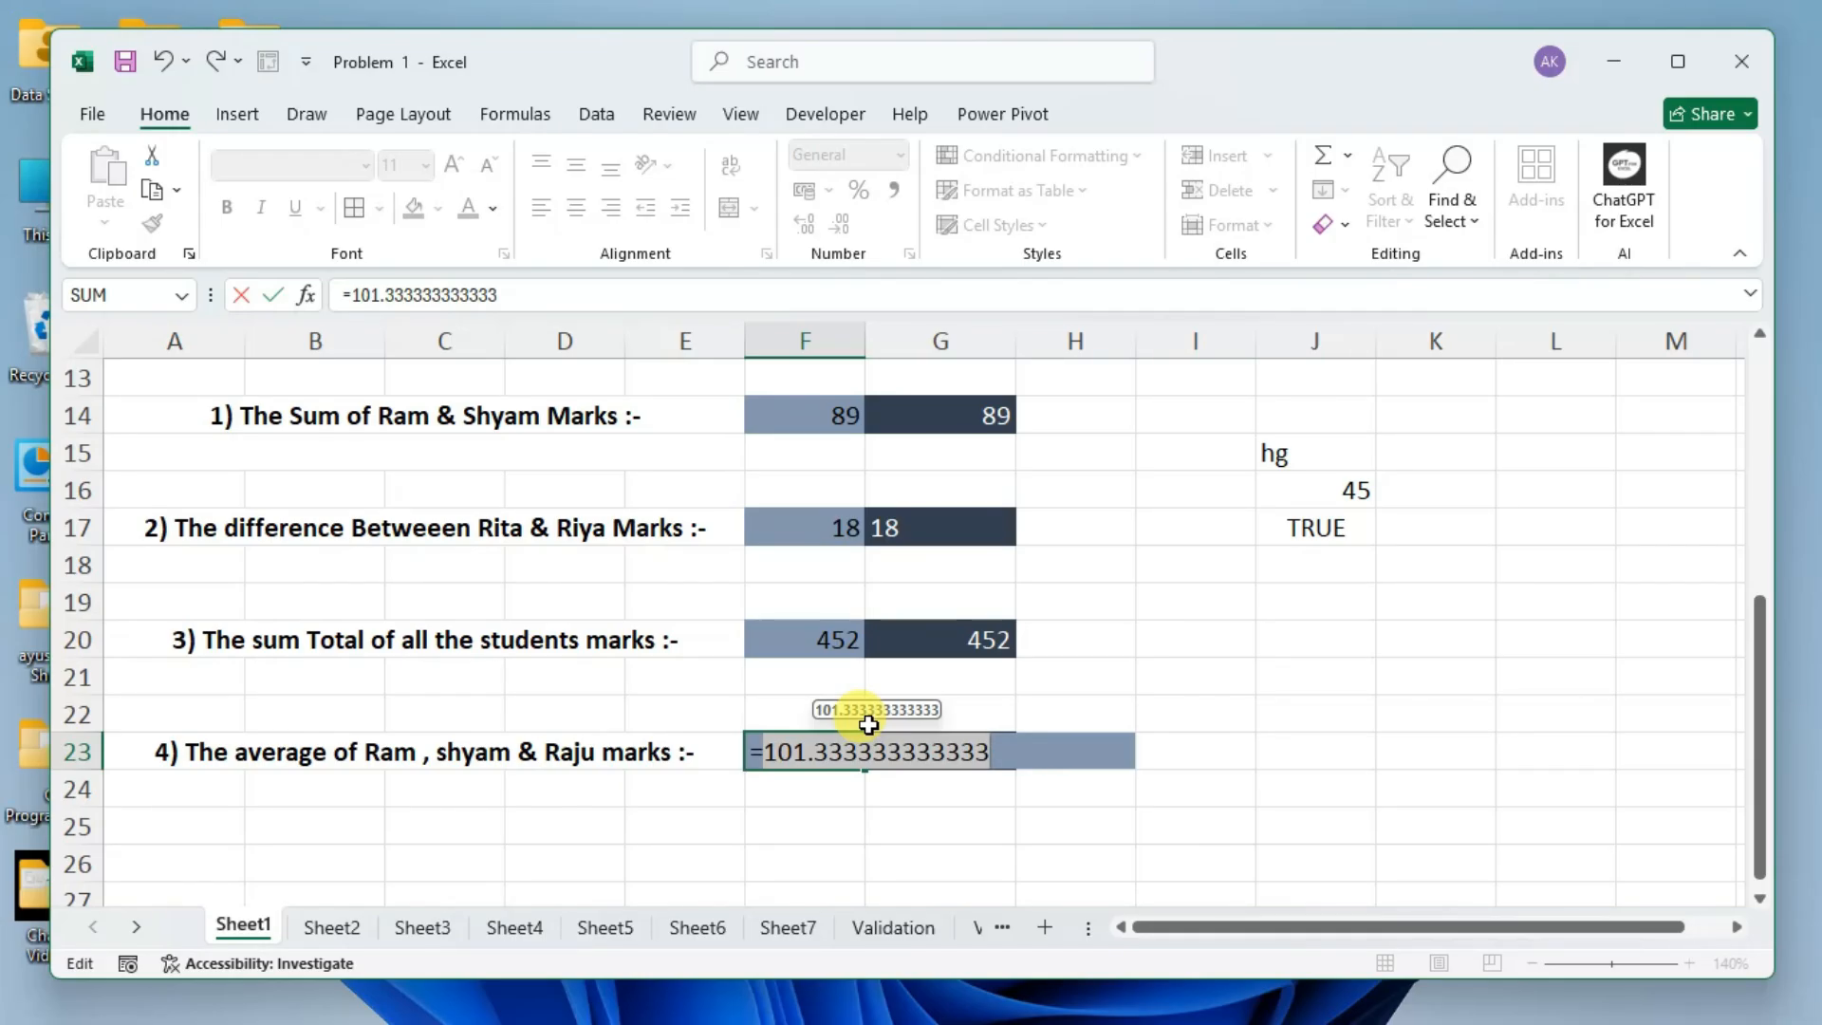
key(ctrl+z)
key(ctrl+y)
key(ctrl+z)
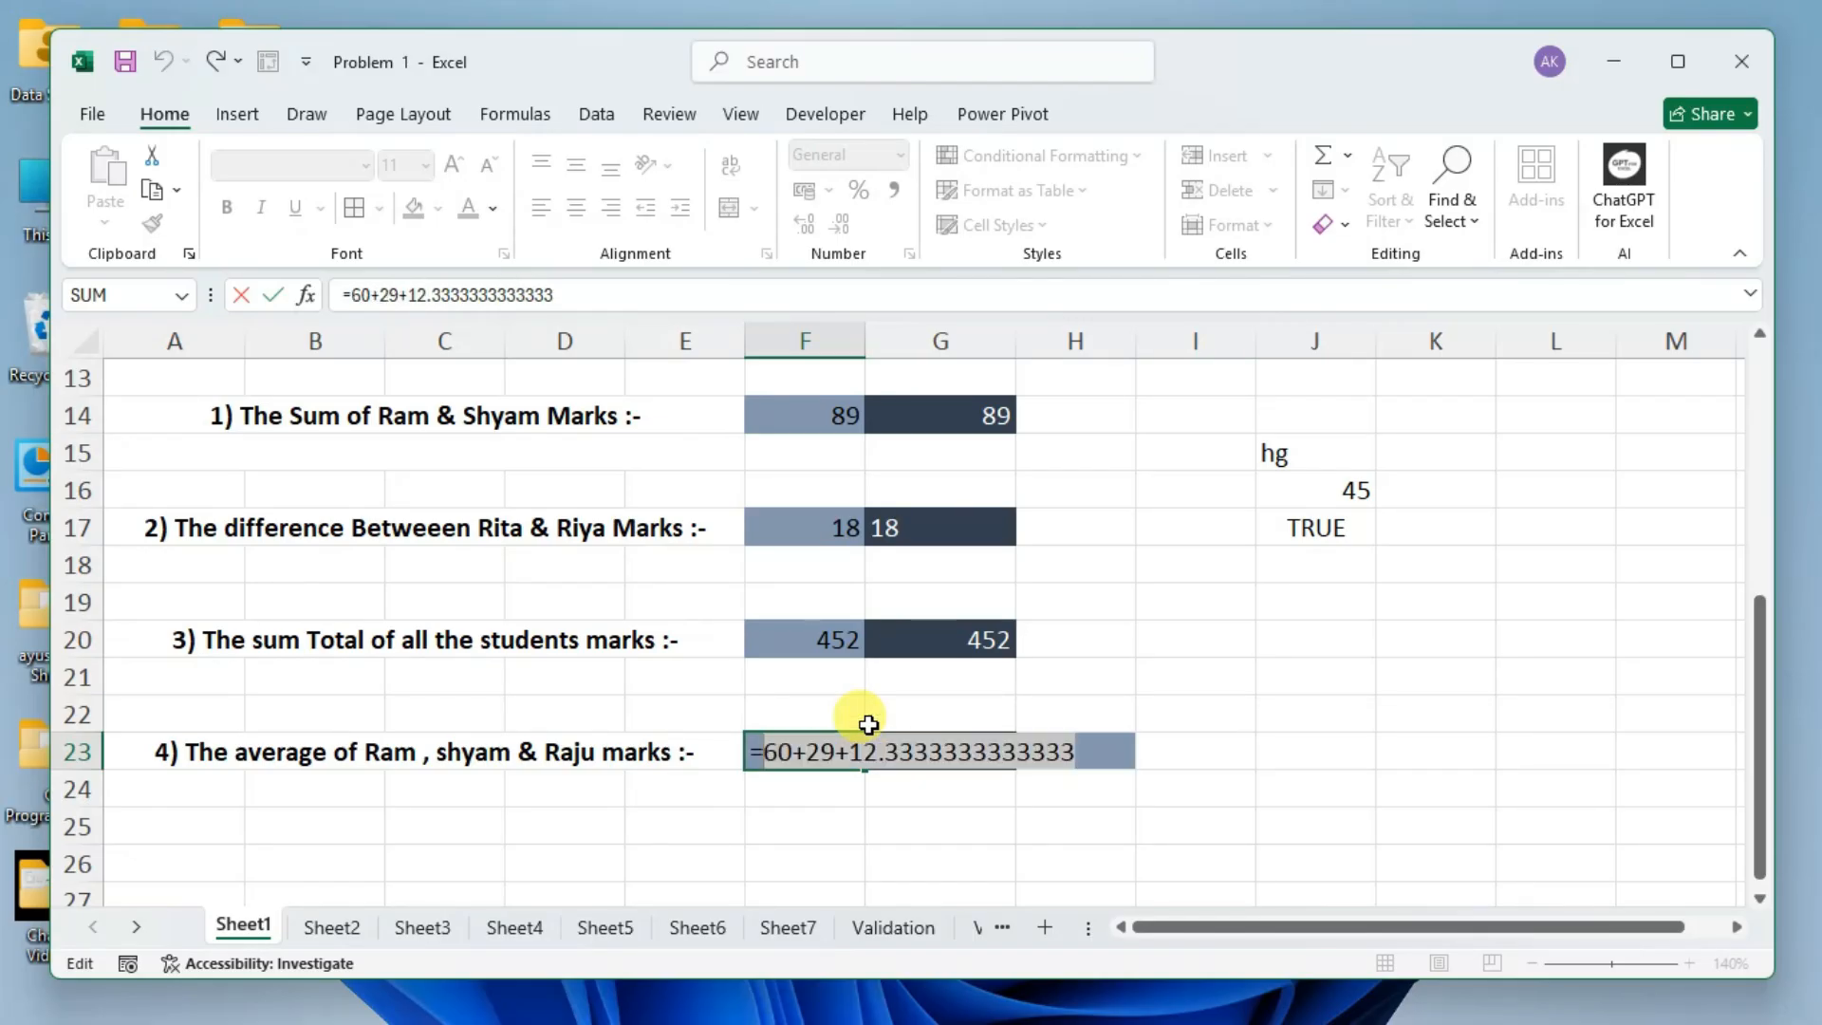
Replace the converted decimal term at the end of the F23 formula with 37, so it reads =60+29+37.
key(Right)
key(BackSpace)
key(BackSpace)
key(BackSpace)
key(BackSpace)
key(BackSpace)
key(BackSpace)
key(BackSpace)
key(BackSpace)
key(BackSpace)
key(BackSpace)
key(BackSpace)
key(BackSpace)
key(BackSpace)
key(BackSpace)
key(BackSpace)
key(BackSpace)
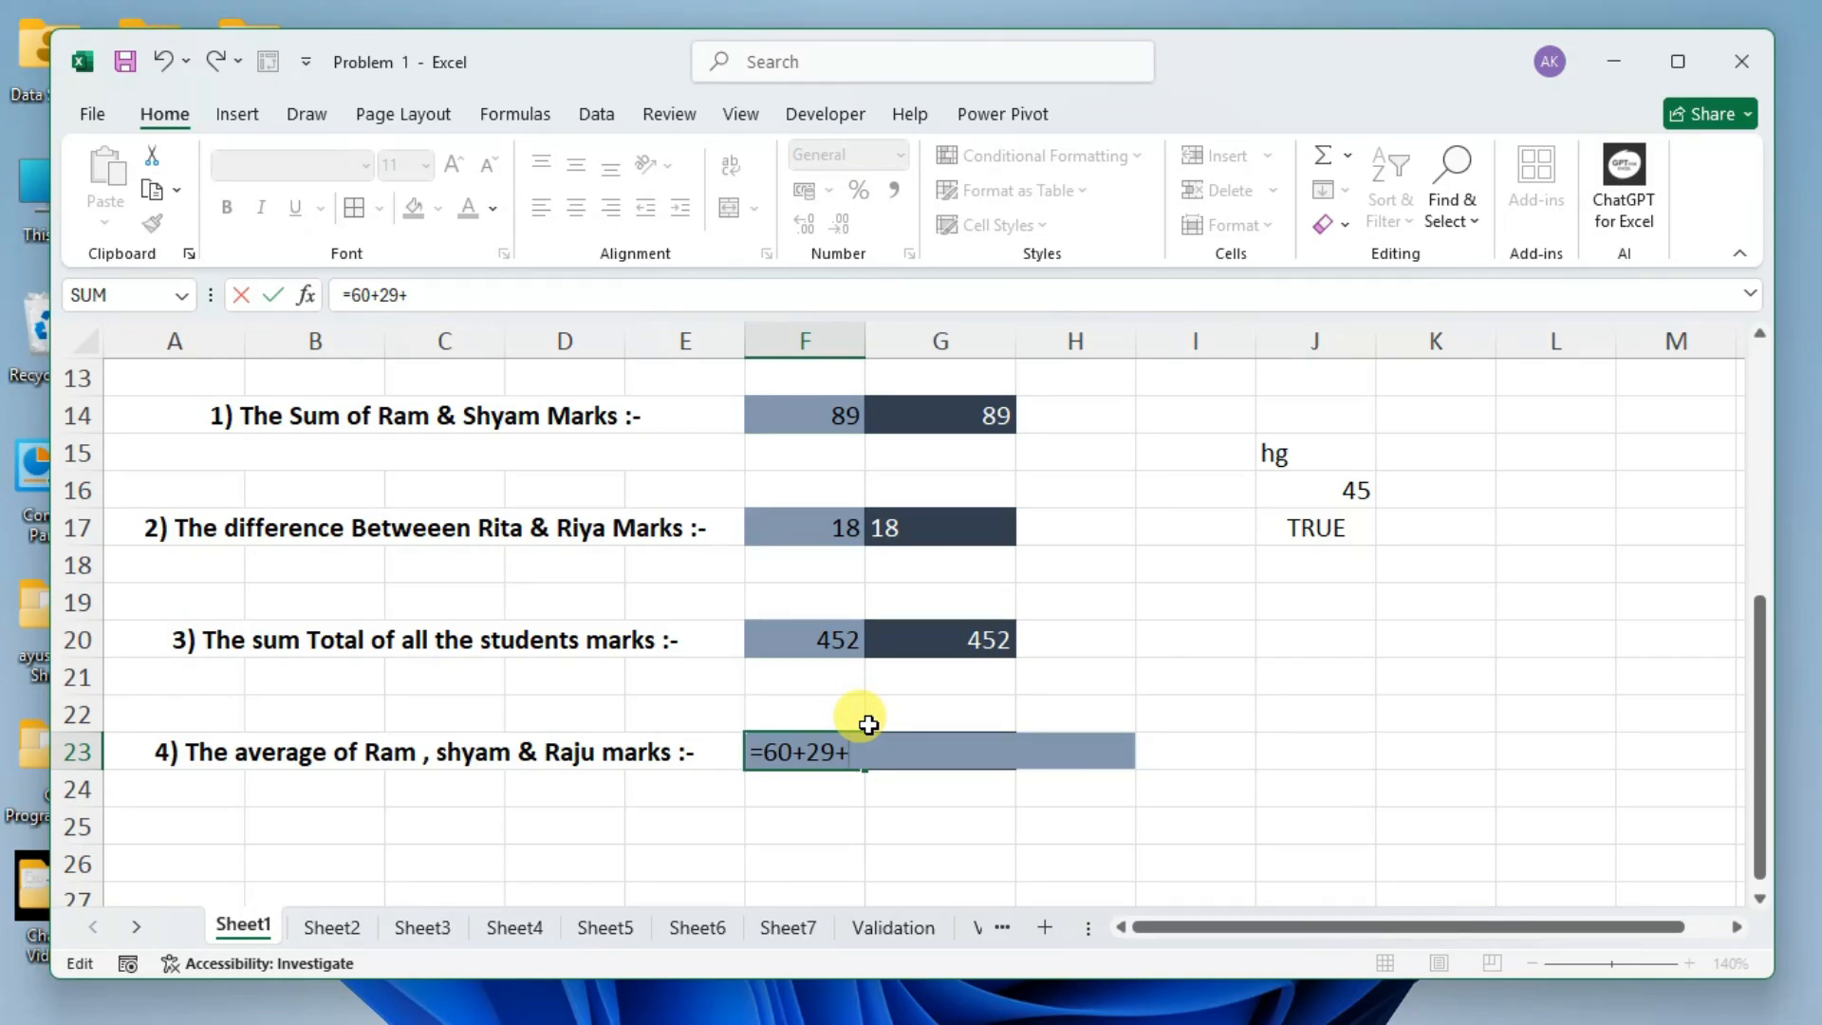
text(37)
scroll(868, 723, up, 3)
scroll(868, 721, down, 3)
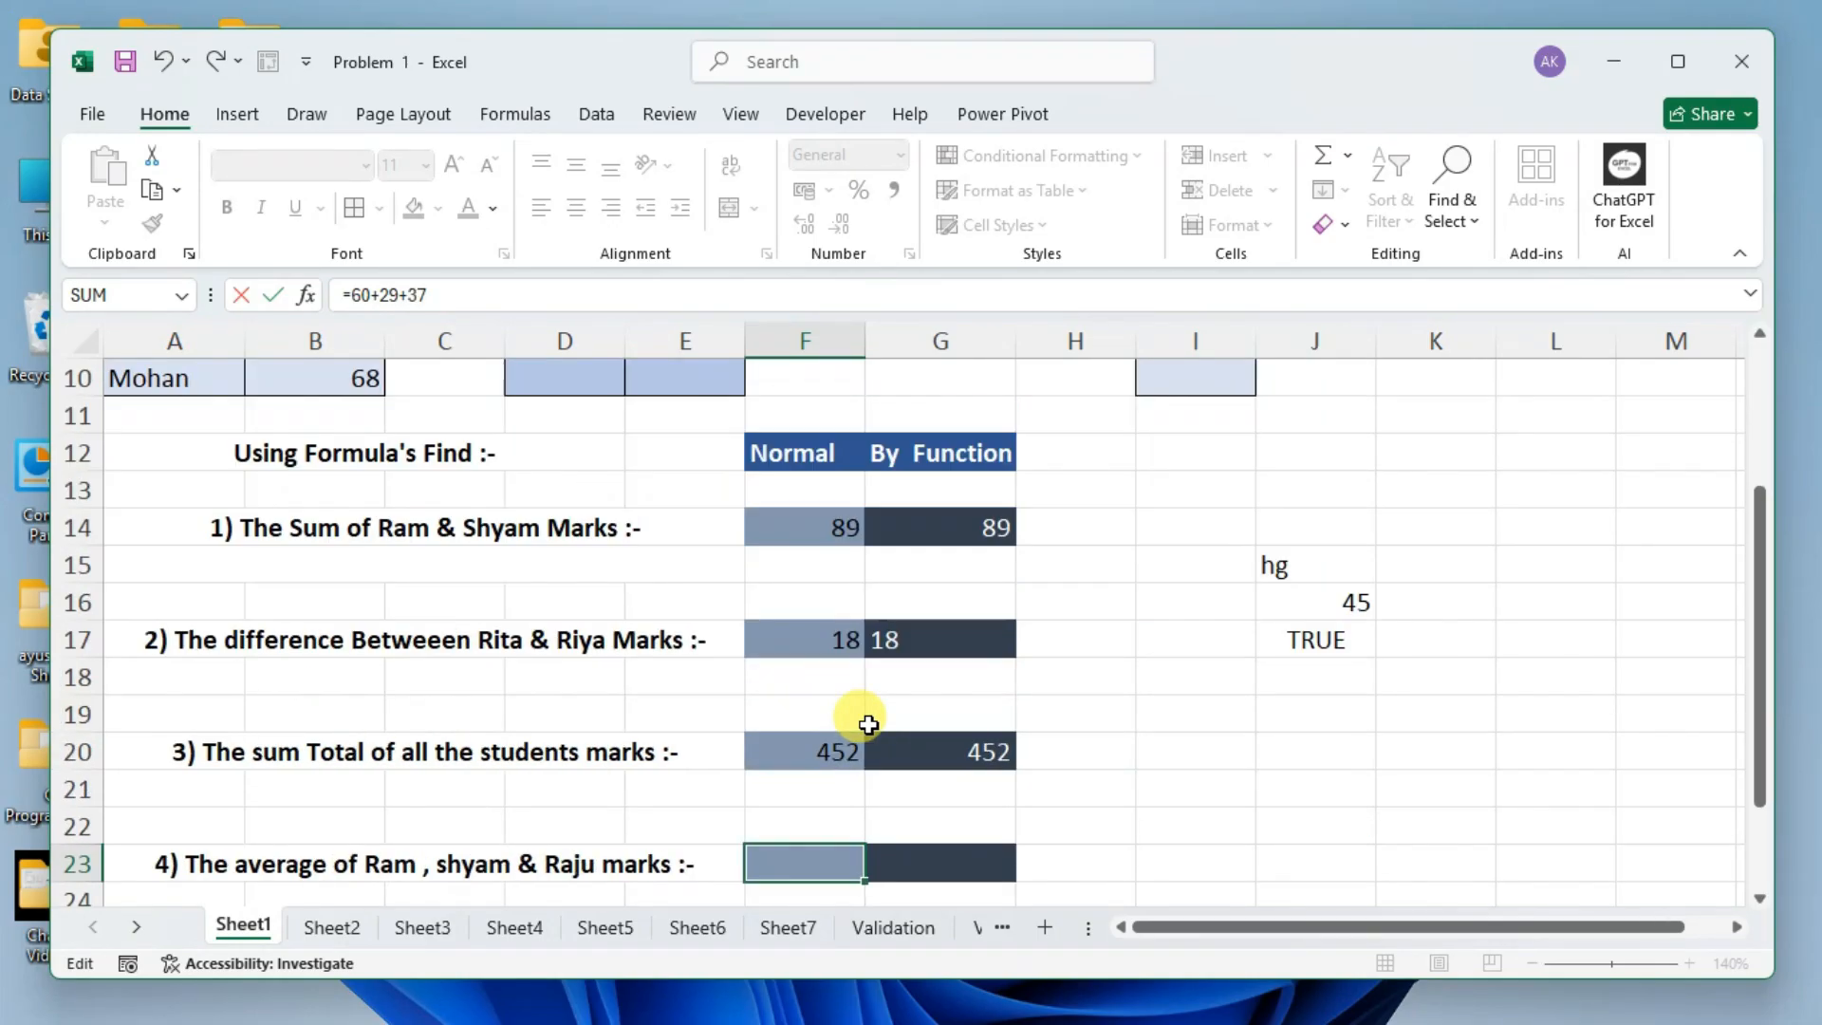
Enclose the F23 sum in parentheses, divide it by 3 and enter the formula as =(60+29+37)/3.
text())
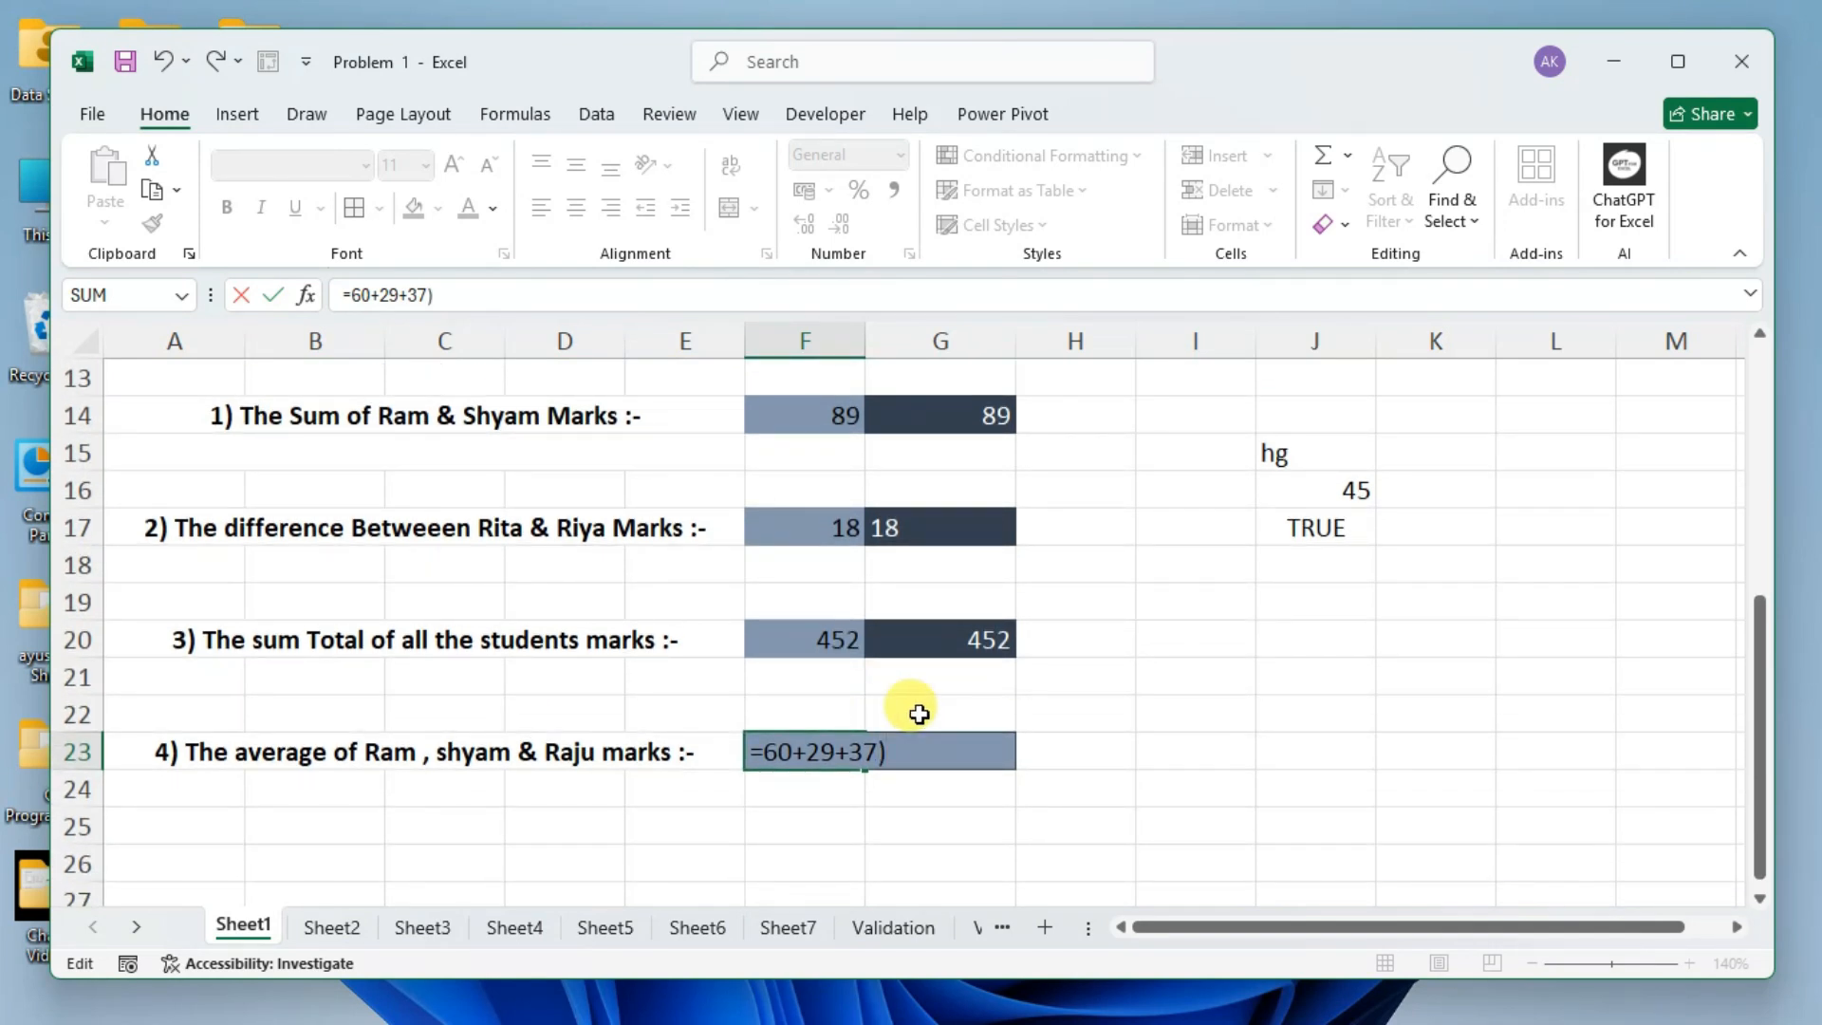
click(763, 745)
text(()
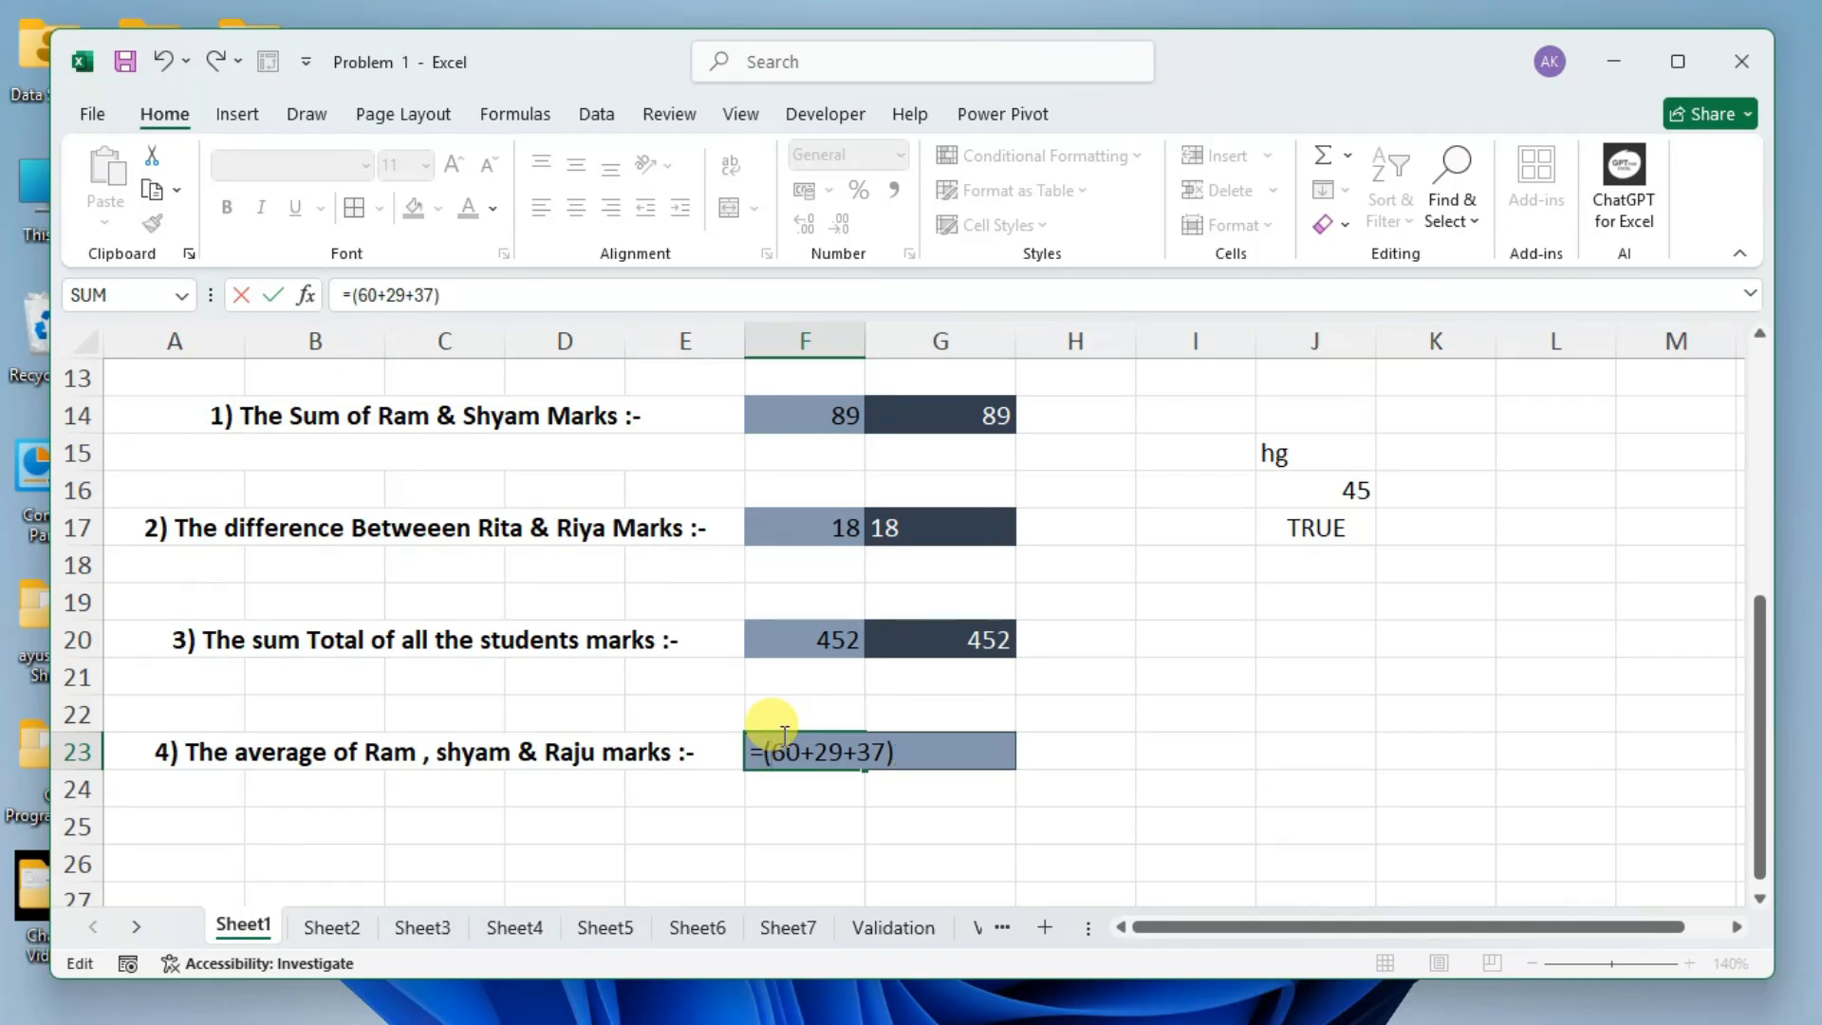
text(/)
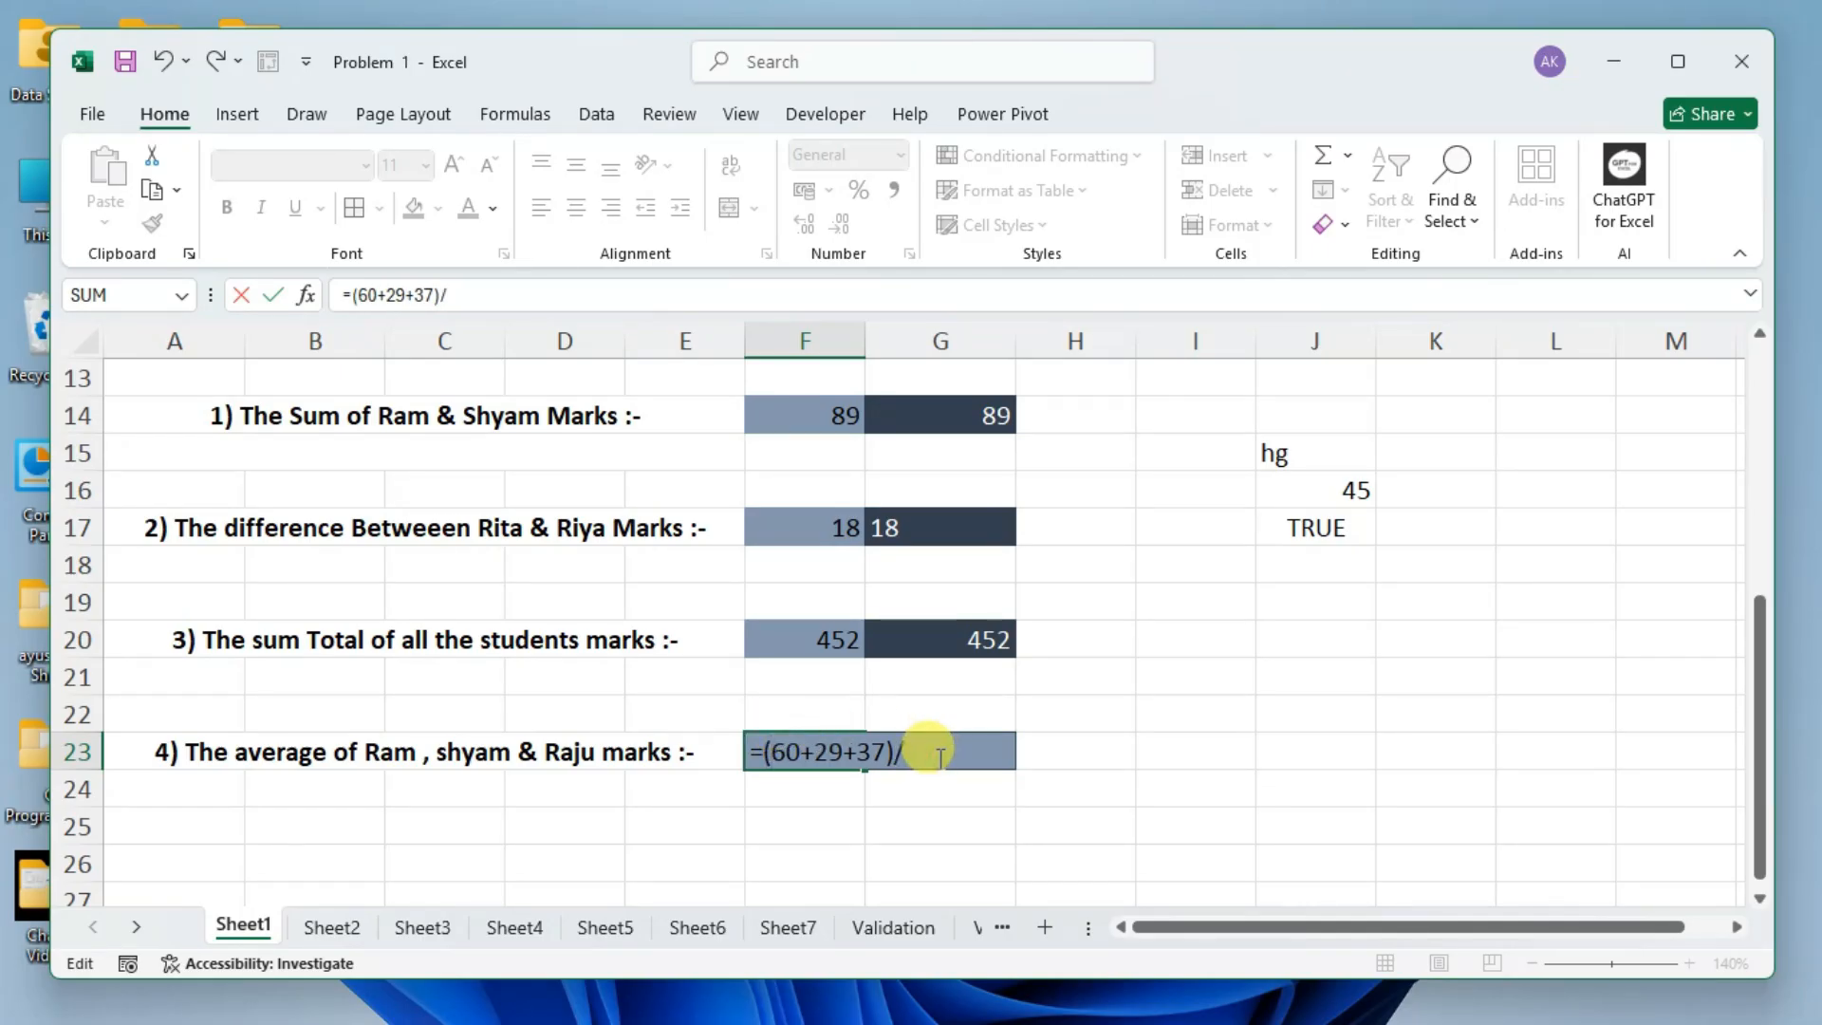
text(3)
key(Return)
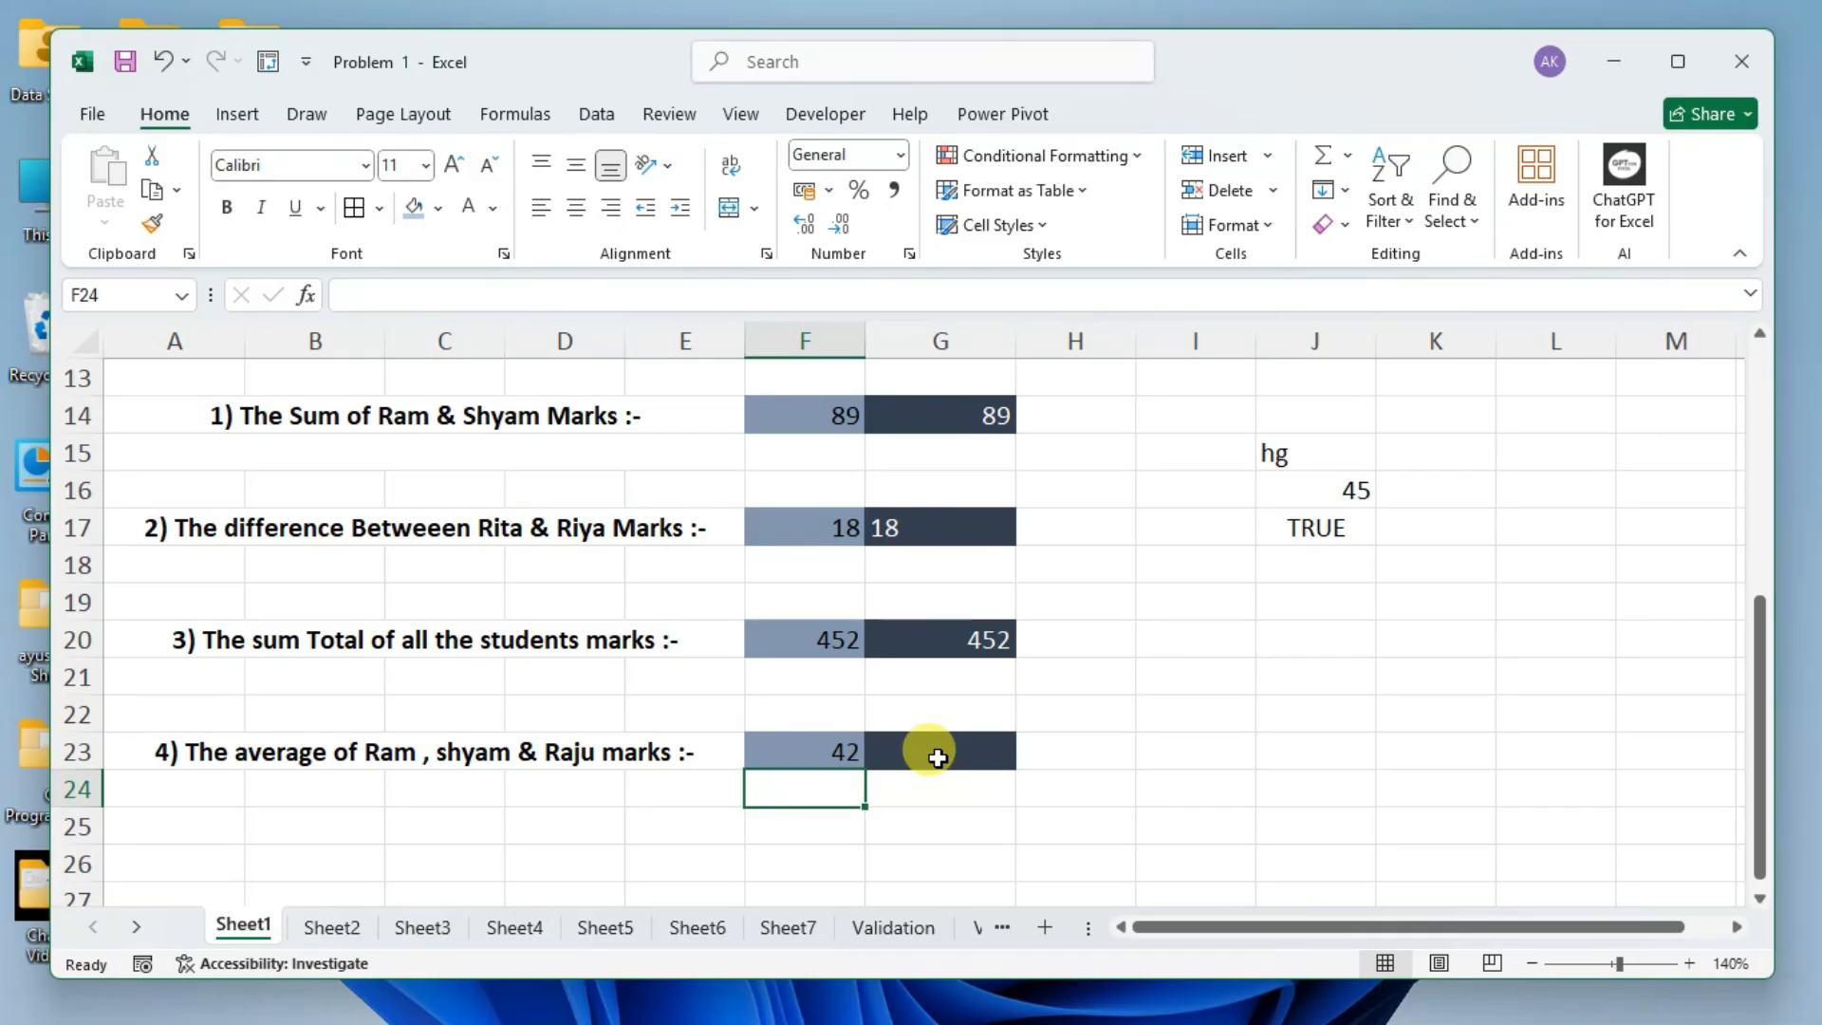
Start an AVERAGE function in cell G23 for the by-function answer to question 4.
click(938, 756)
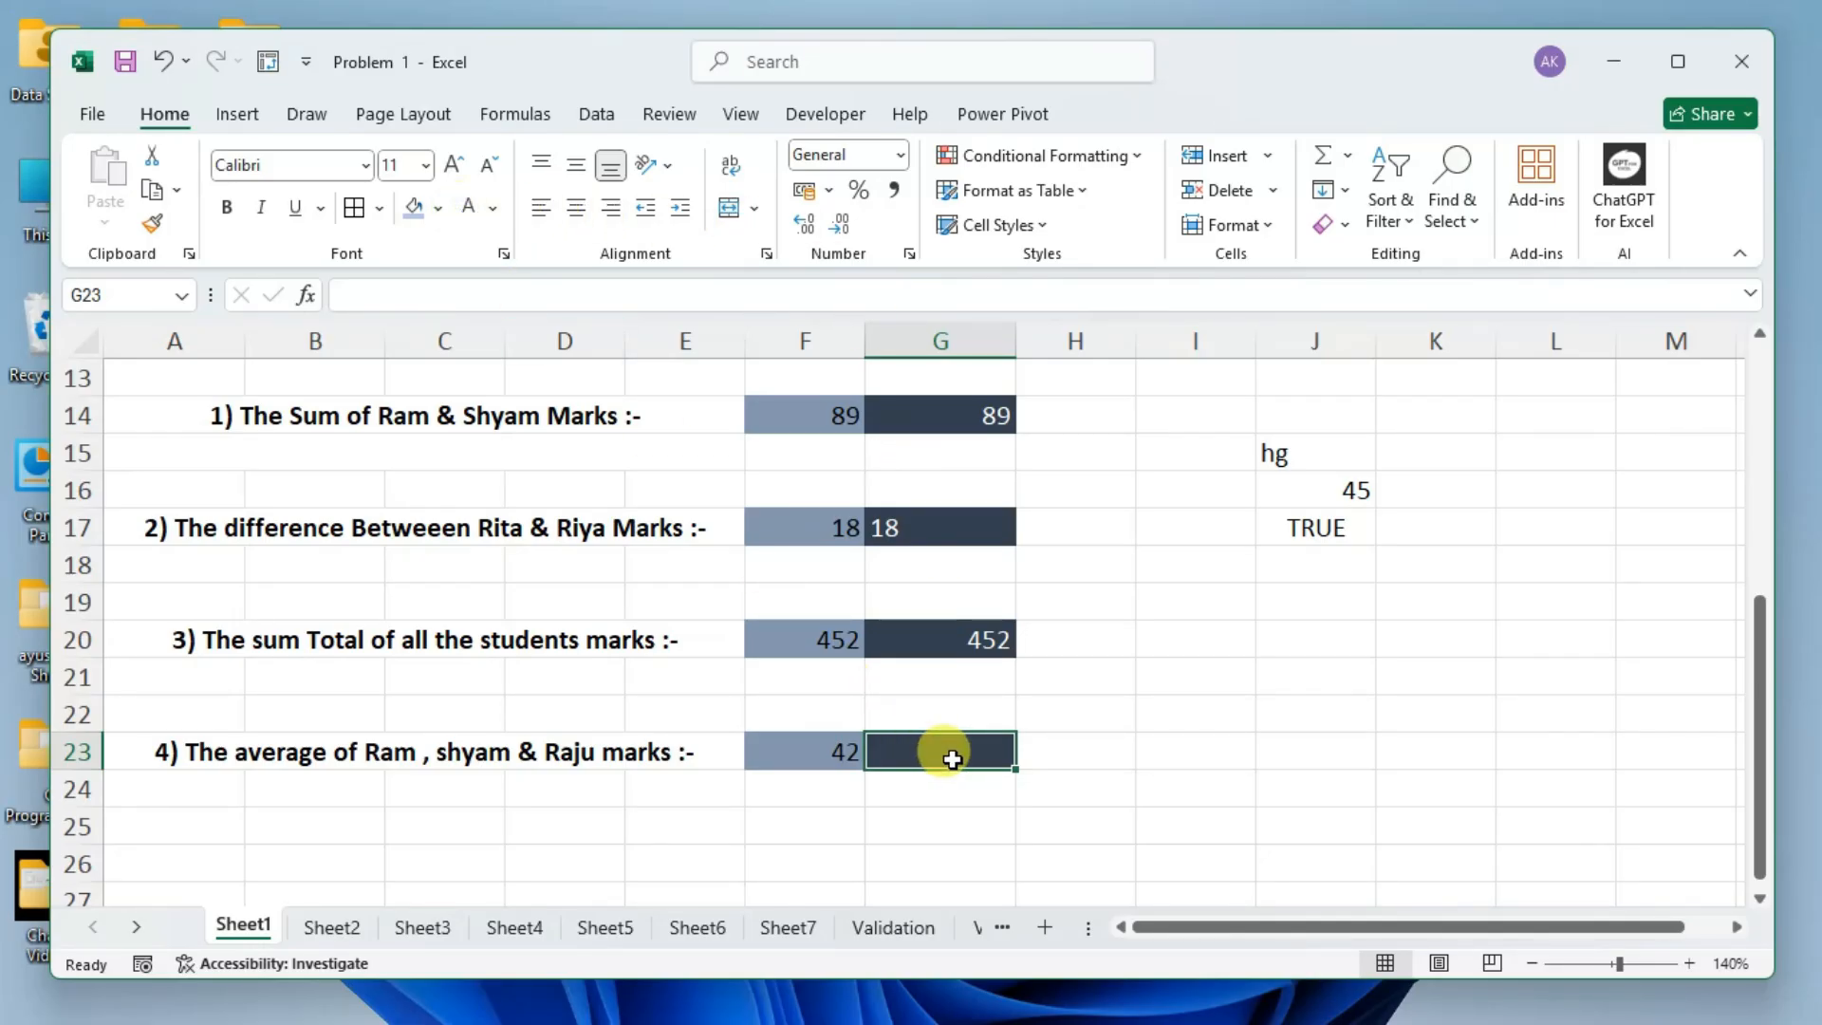
text(=aver)
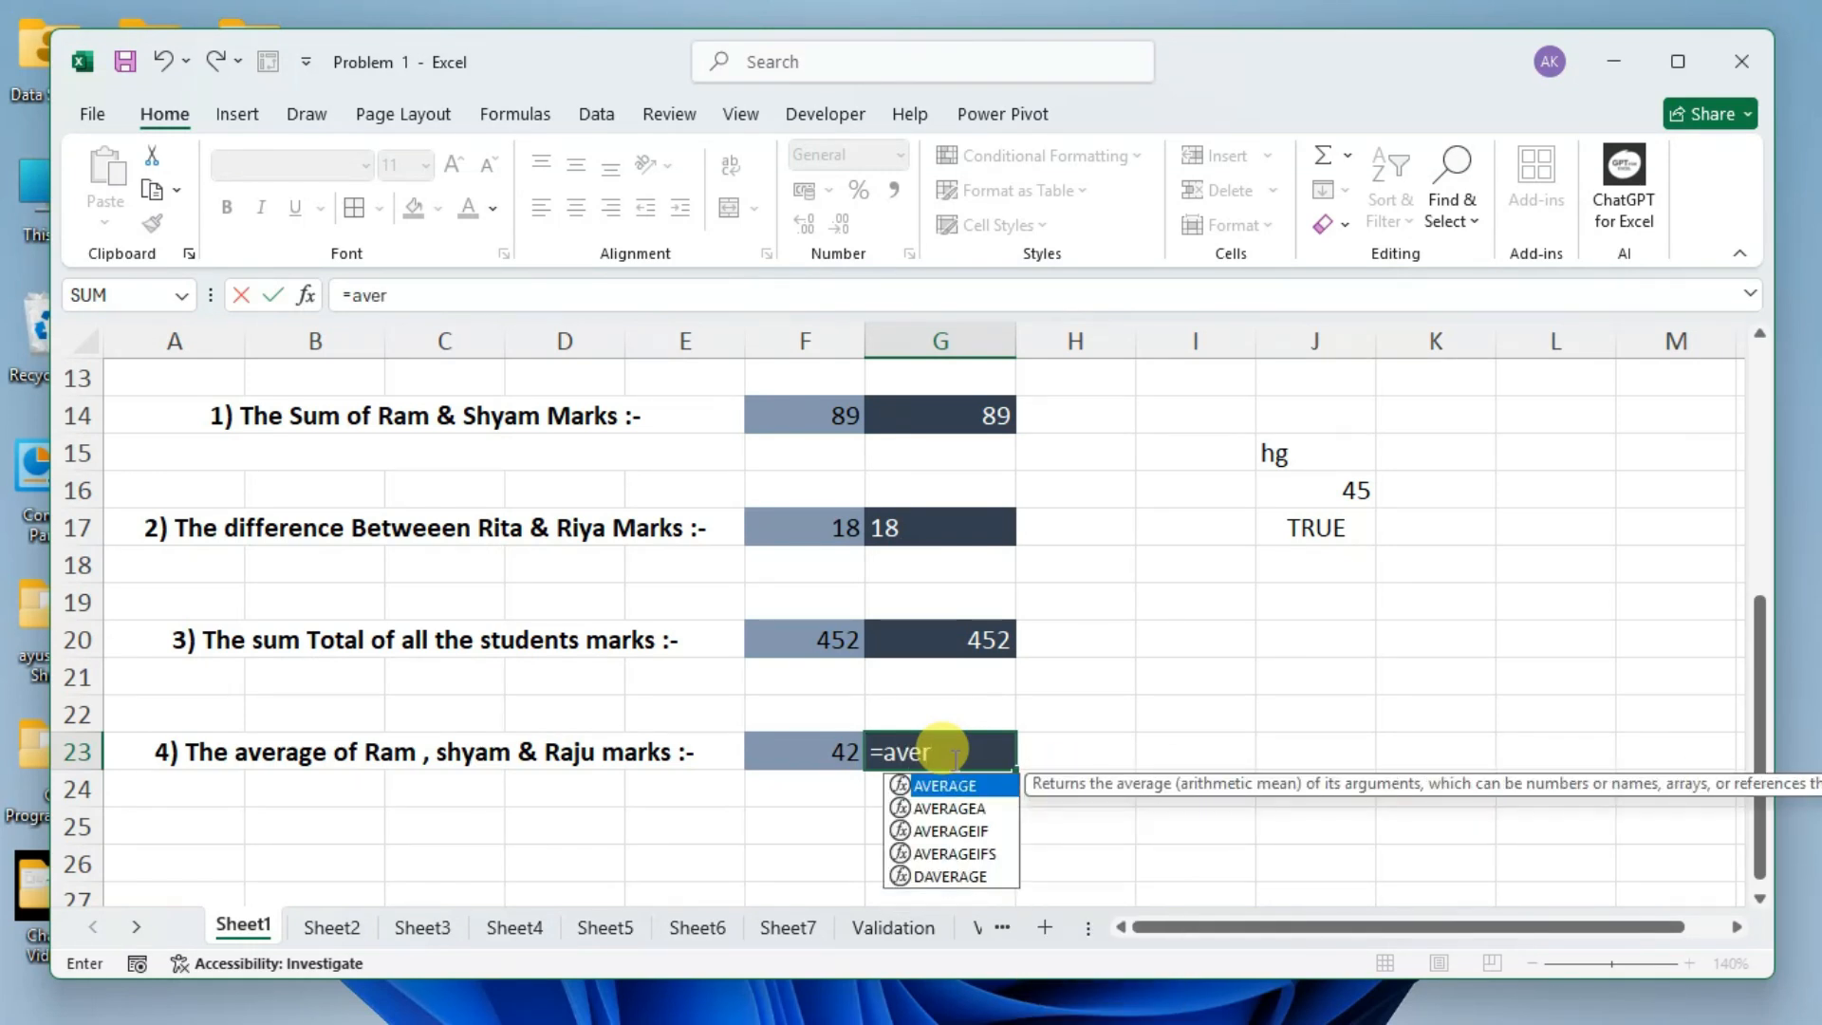
key(Tab)
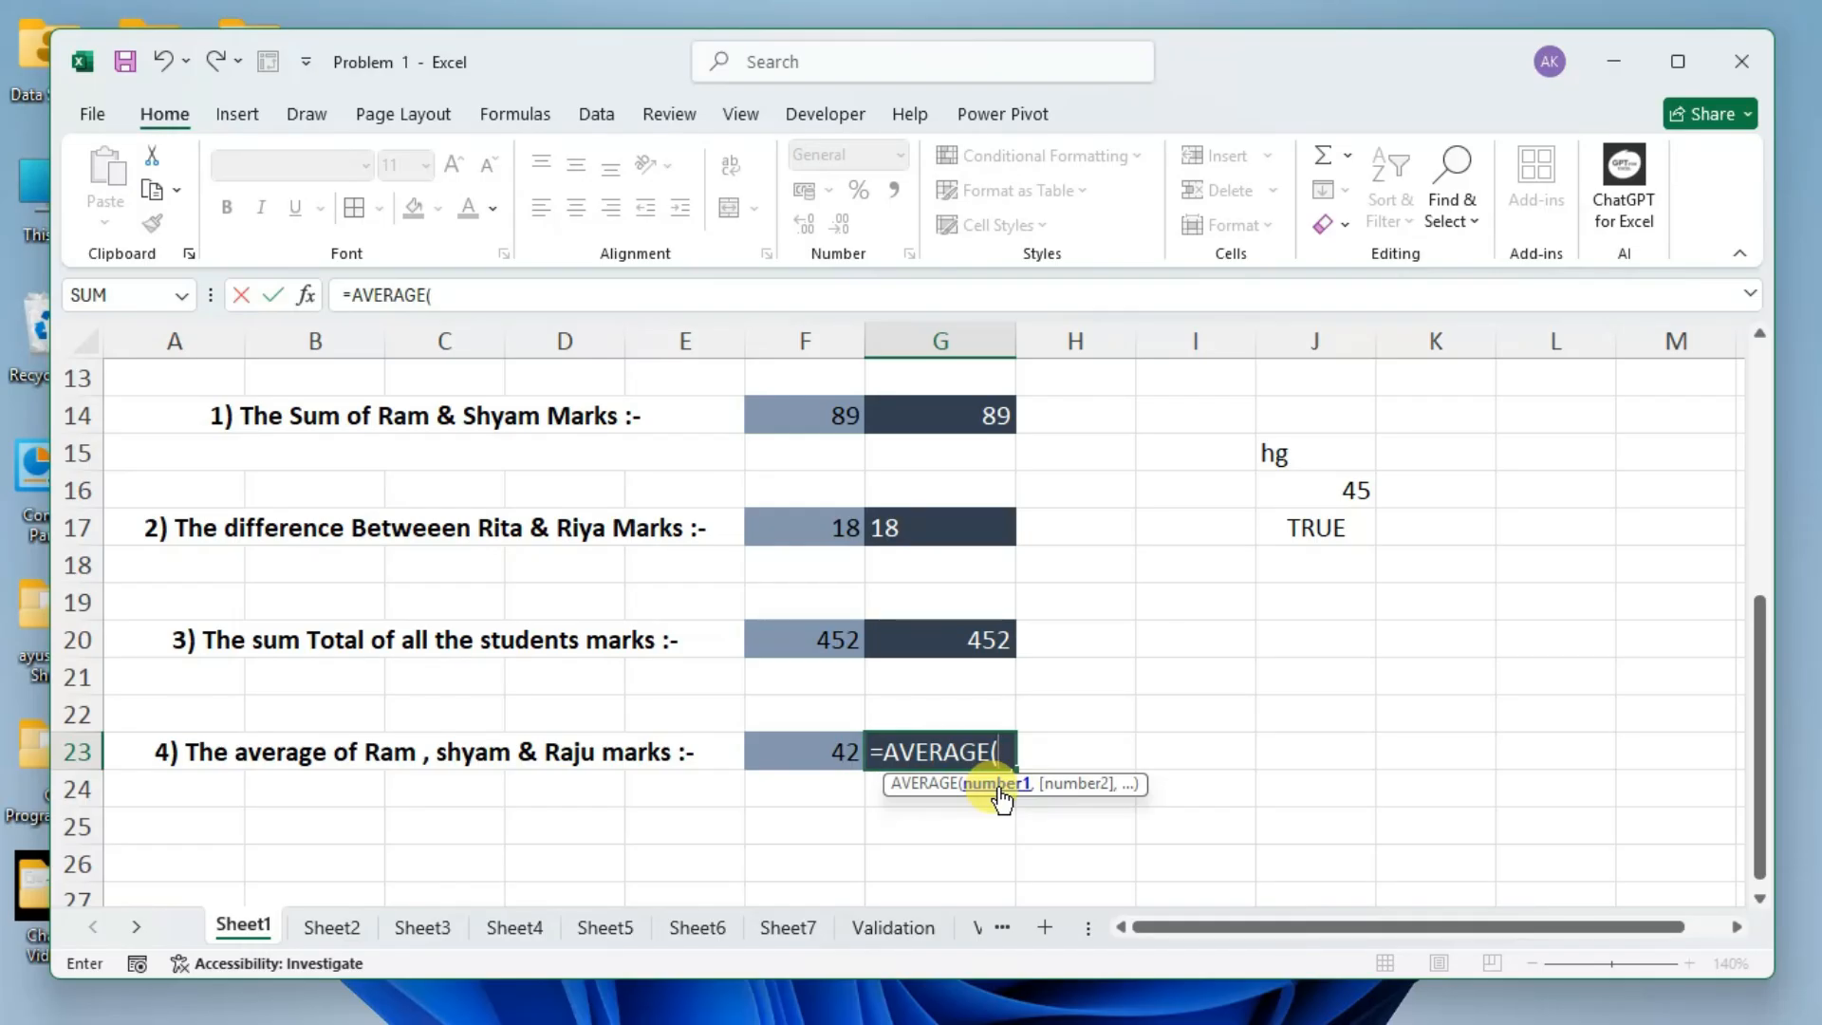
Complete the G23 formula with the marks of the three named students as =AVERAGE(B3,B4,B9) and enter it.
scroll(736, 670, up, 4)
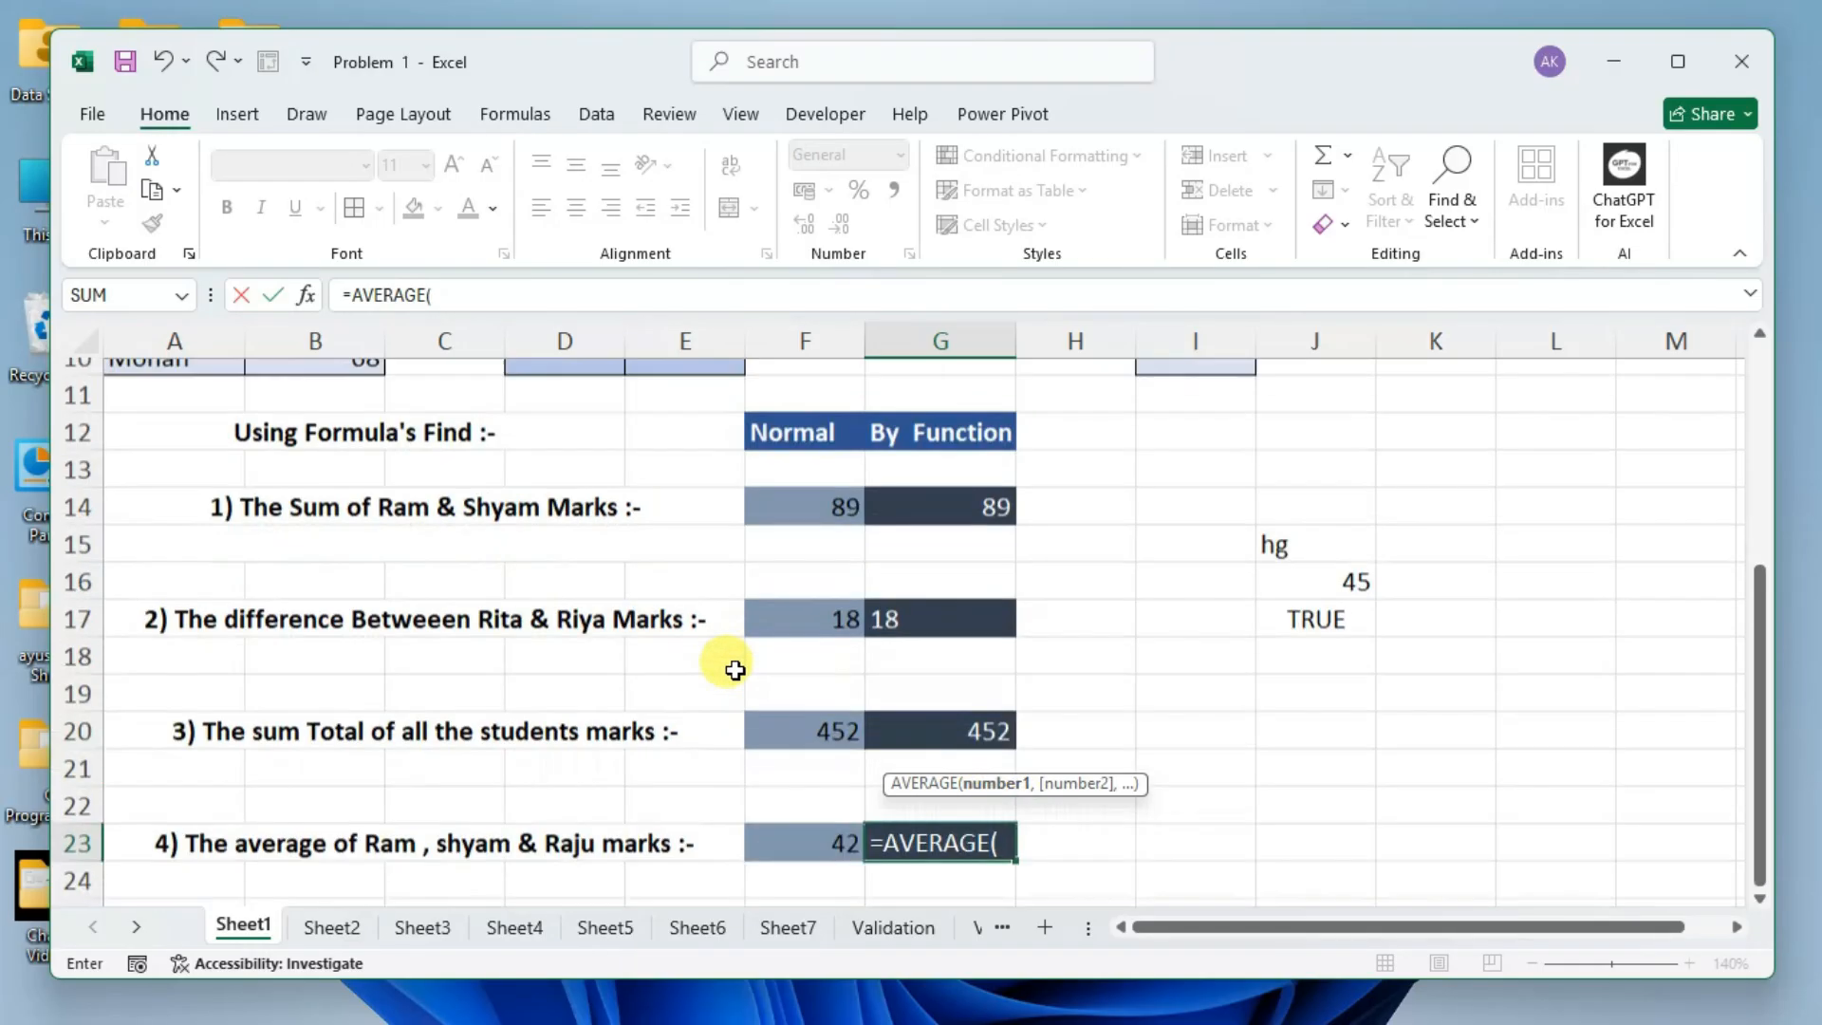
click(340, 453)
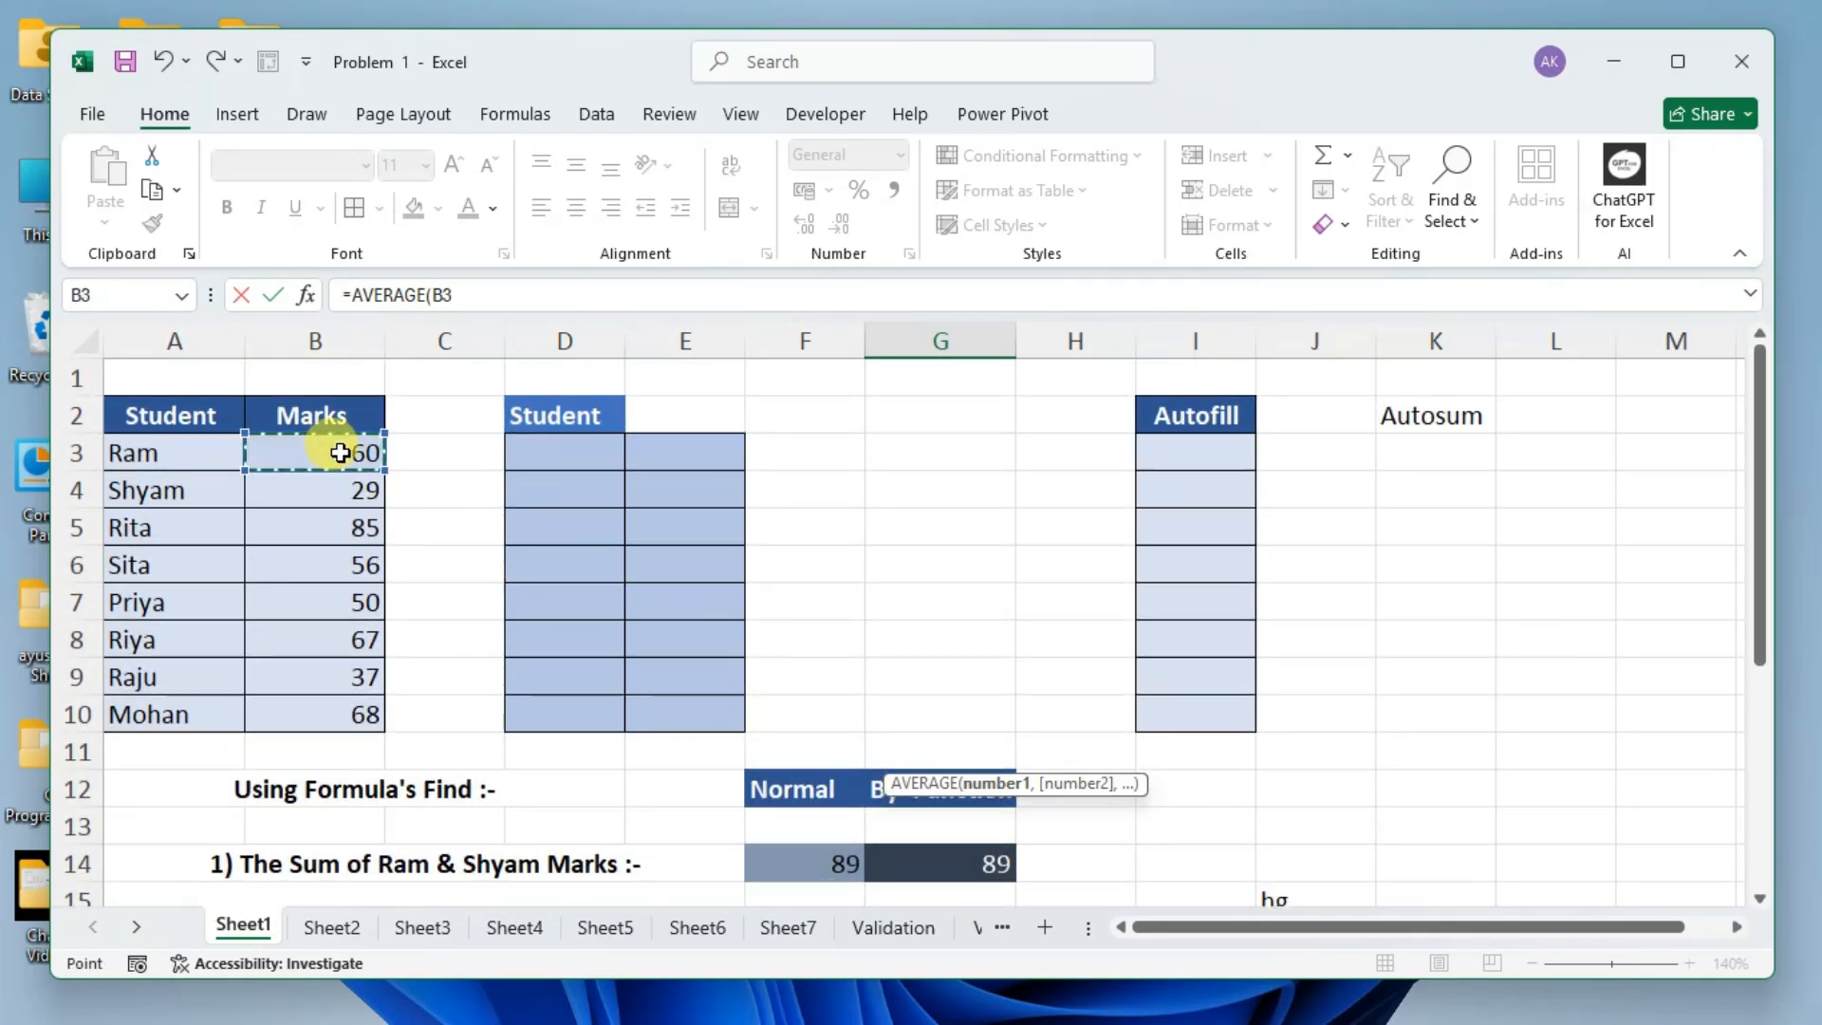
text(,)
click(351, 481)
text(,)
click(319, 682)
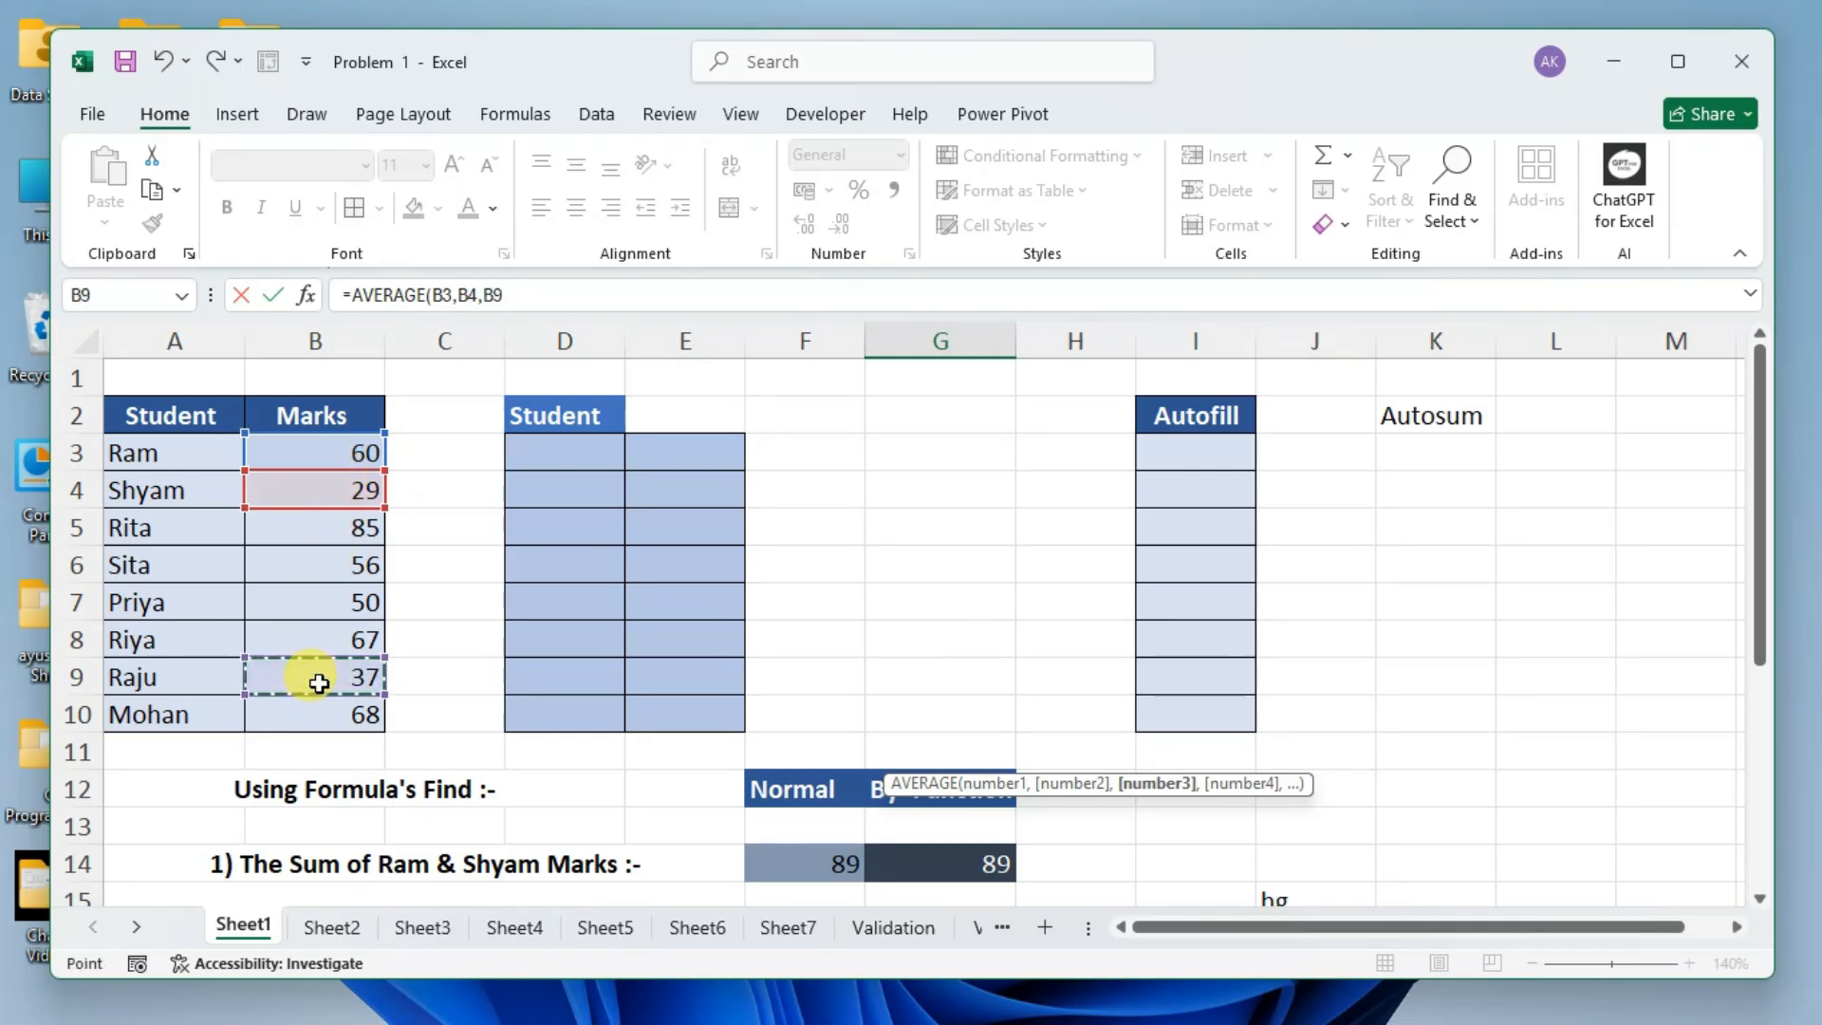
text())
scroll(841, 813, down, 4)
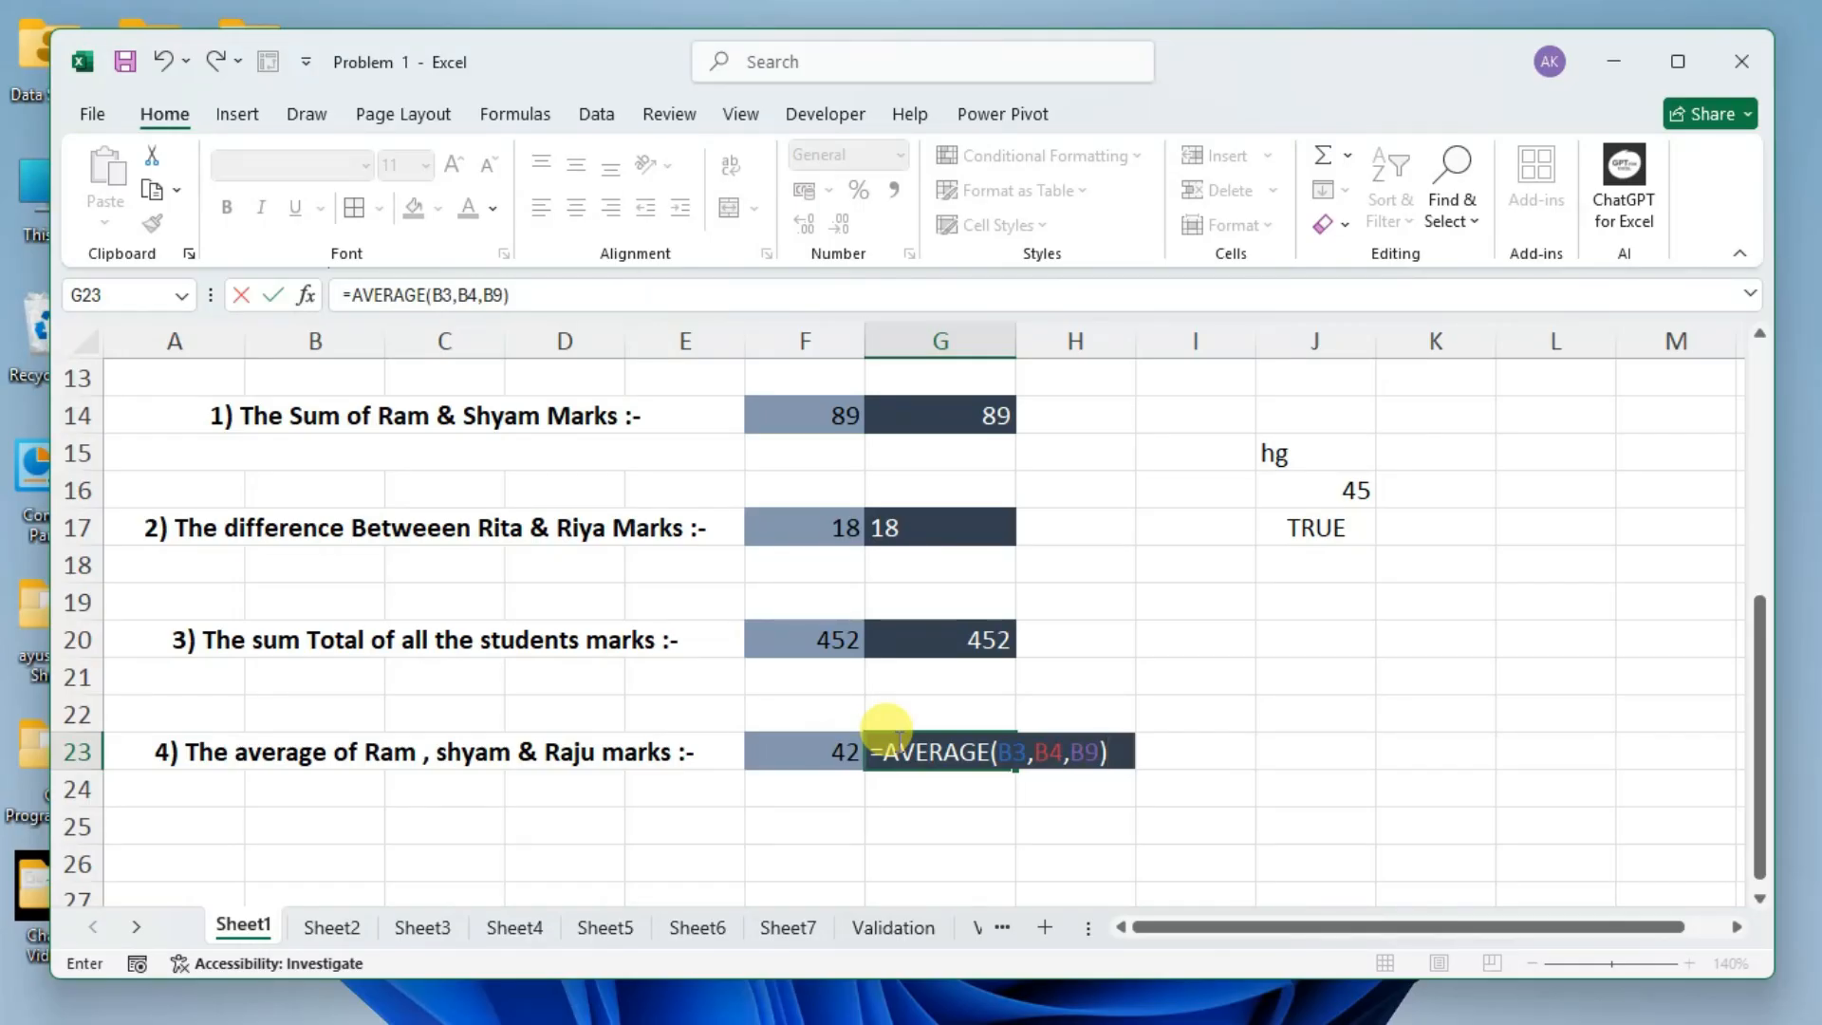
key(Return)
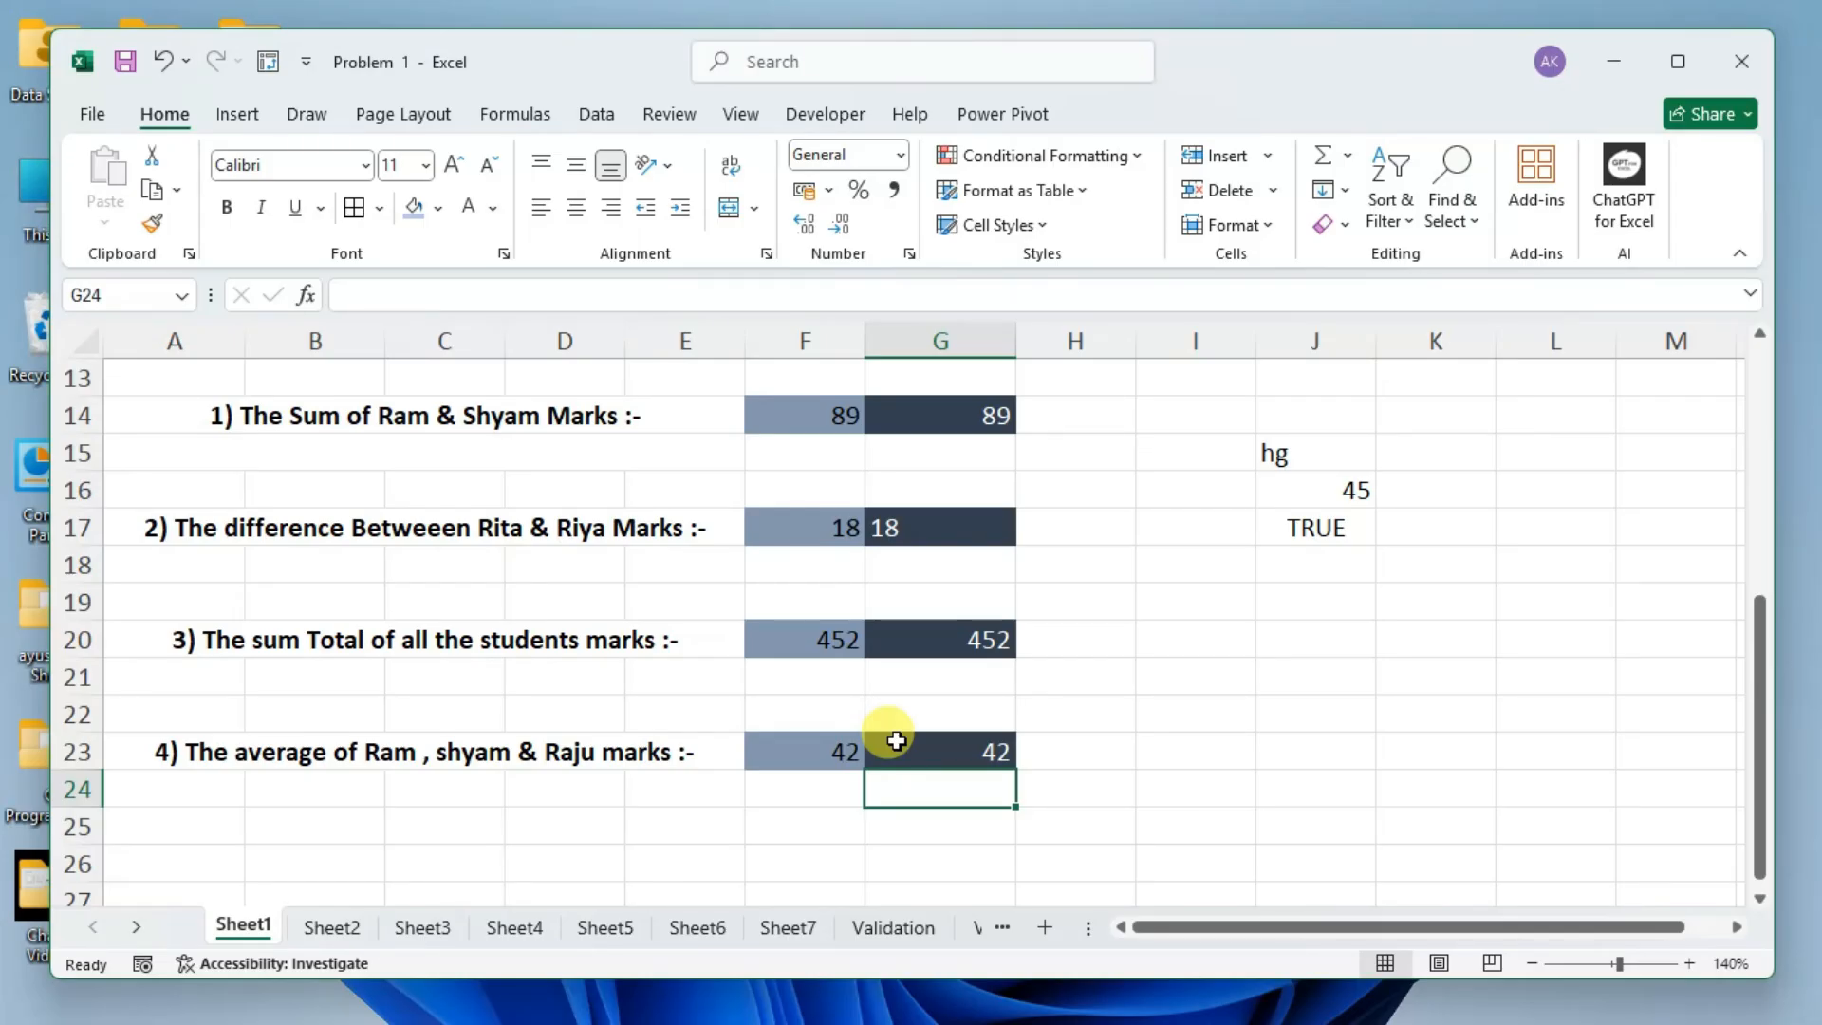
scroll(896, 741, up, 4)
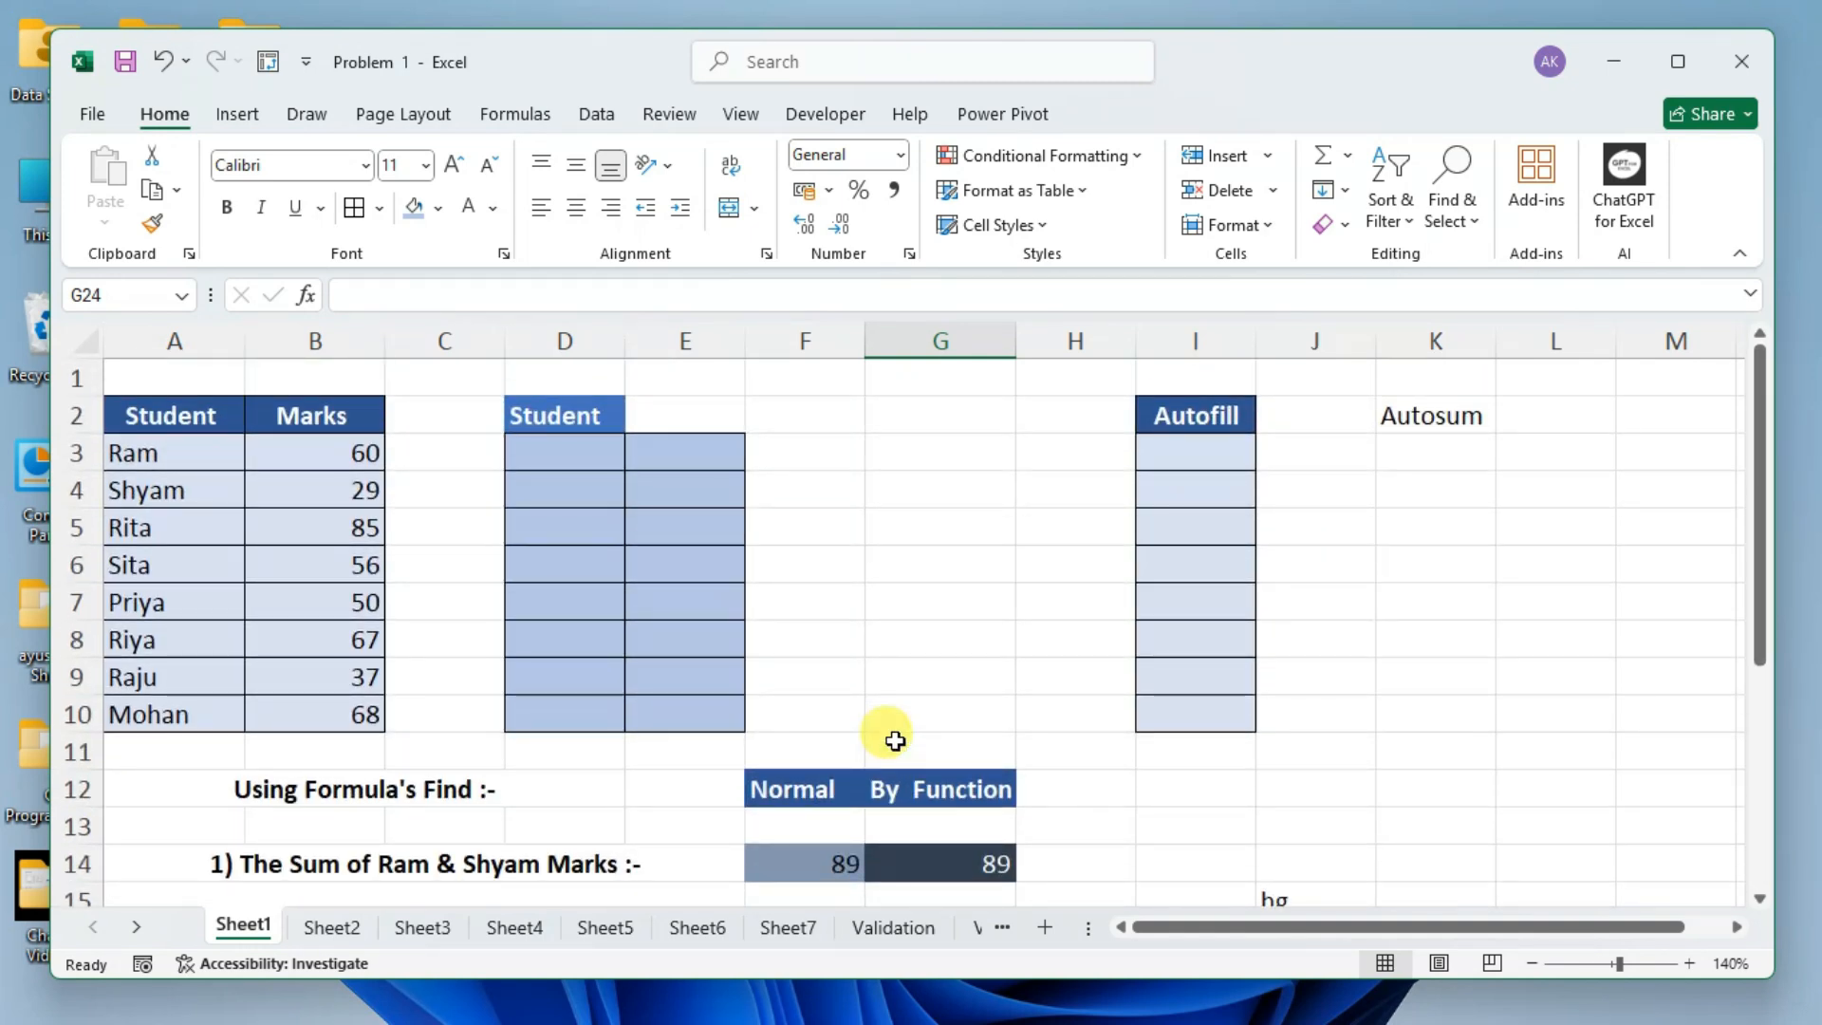